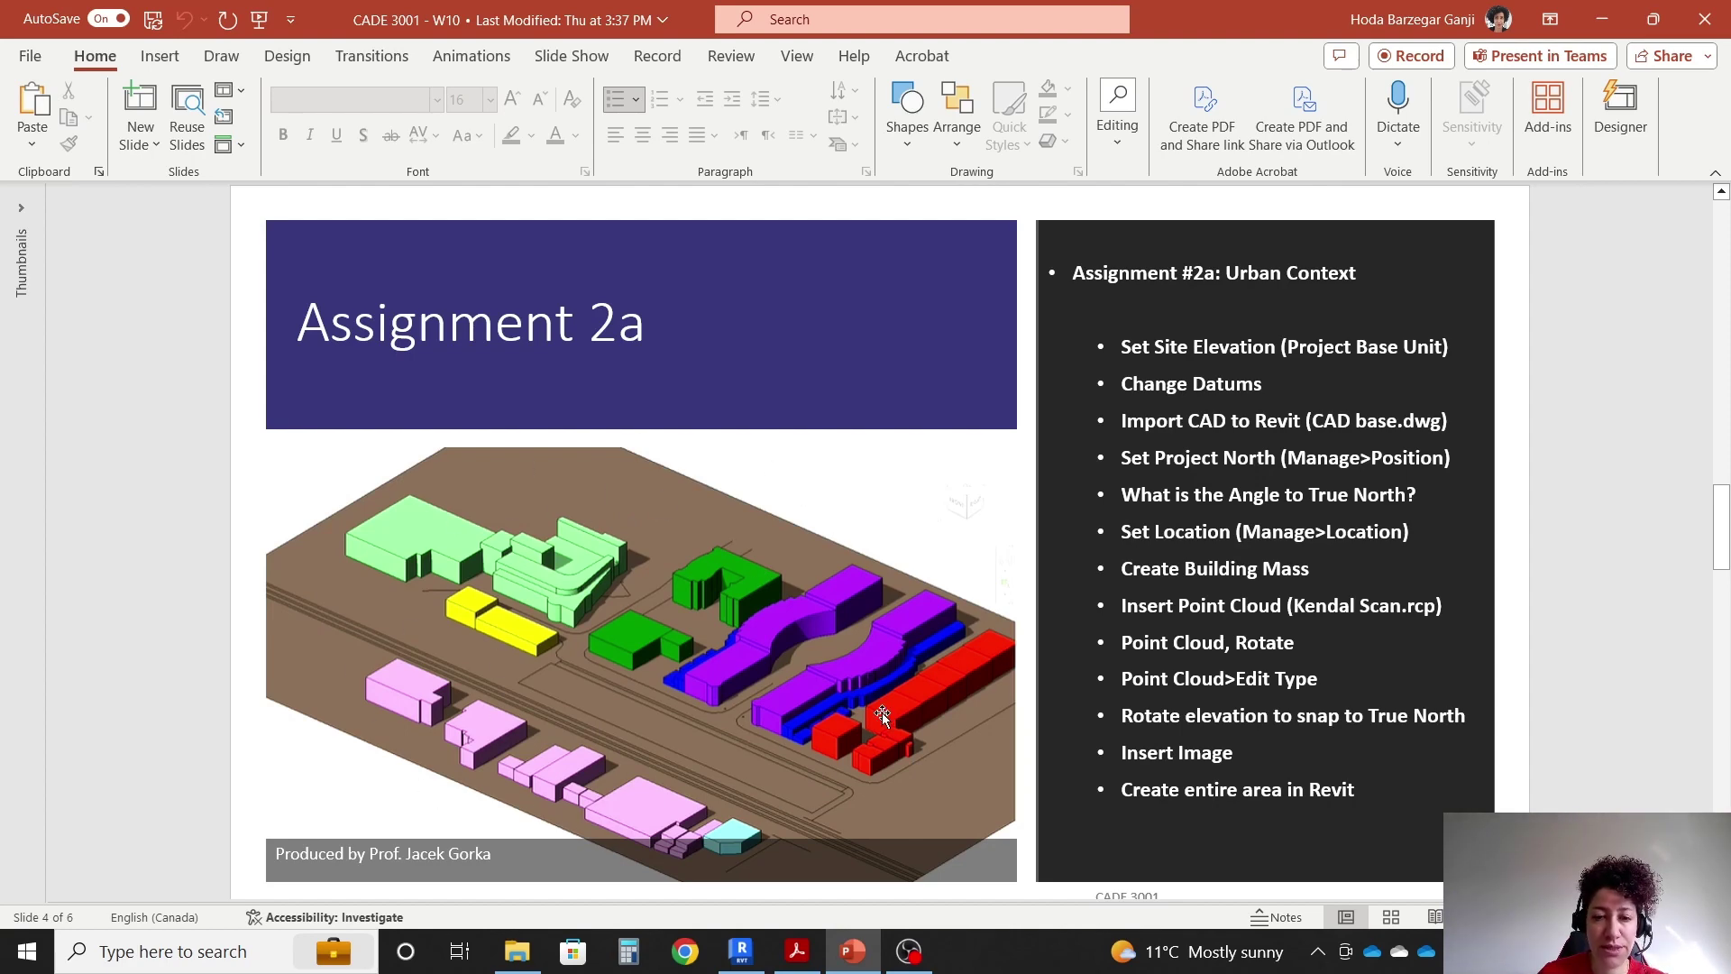
# Create a new project from the DefaultMetric.rte template.
pyautogui.click(741, 948)
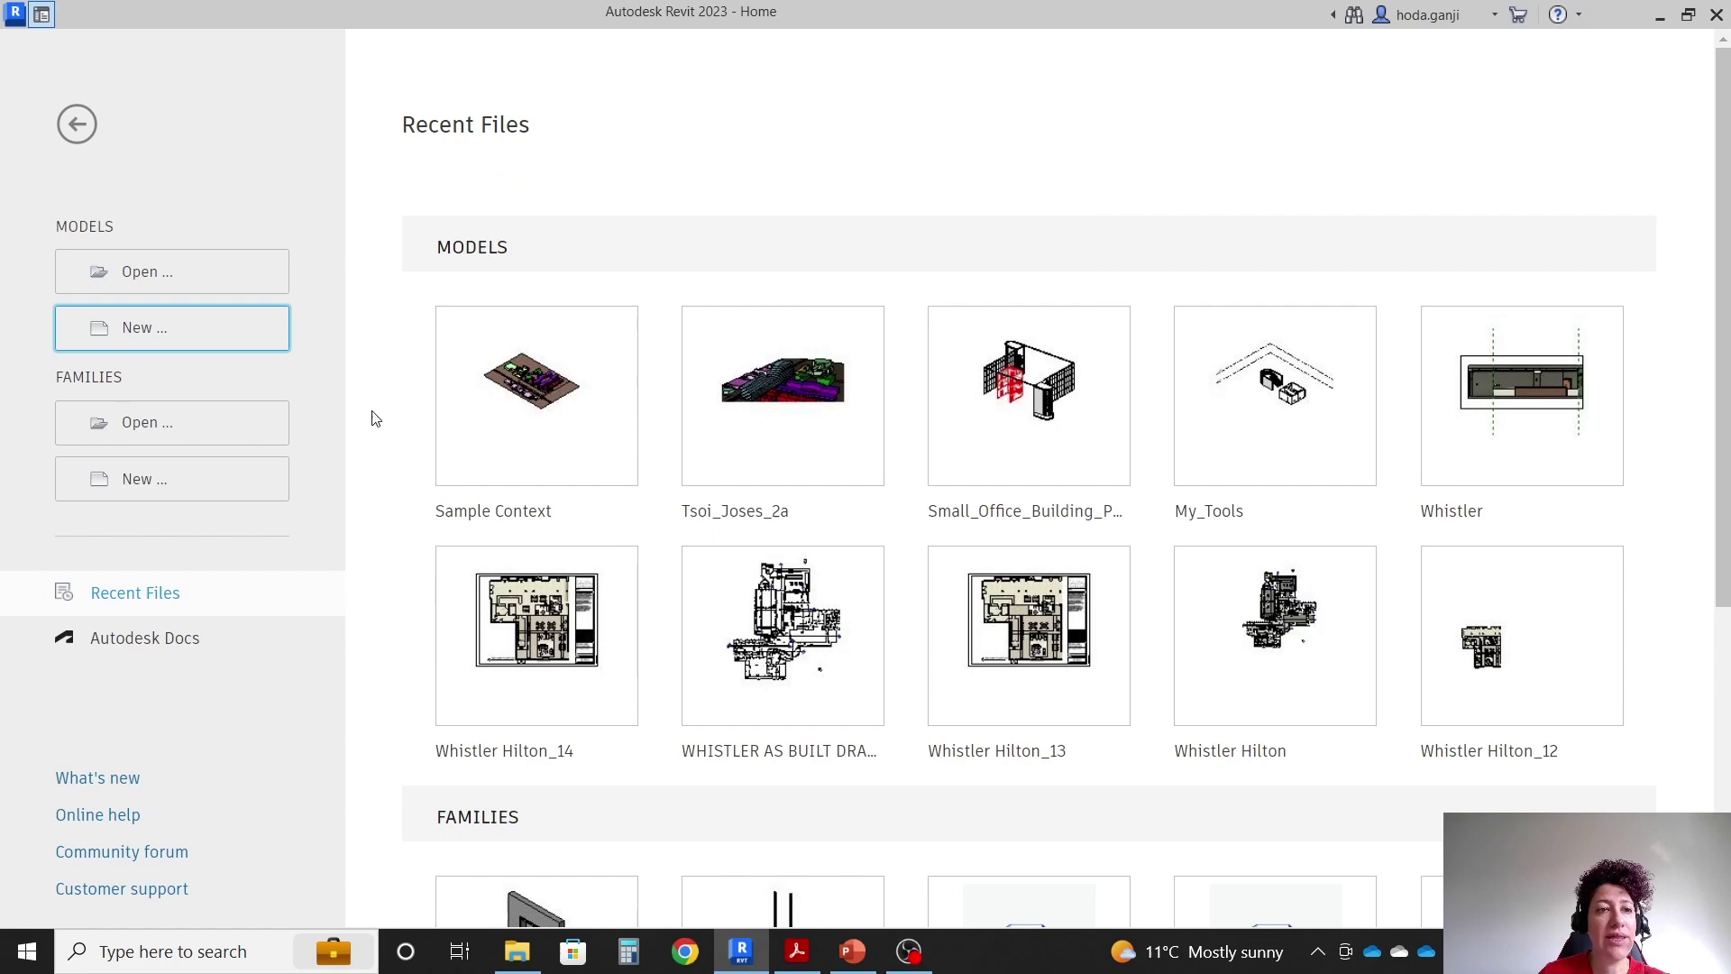
pyautogui.click(139, 328)
pyautogui.click(808, 429)
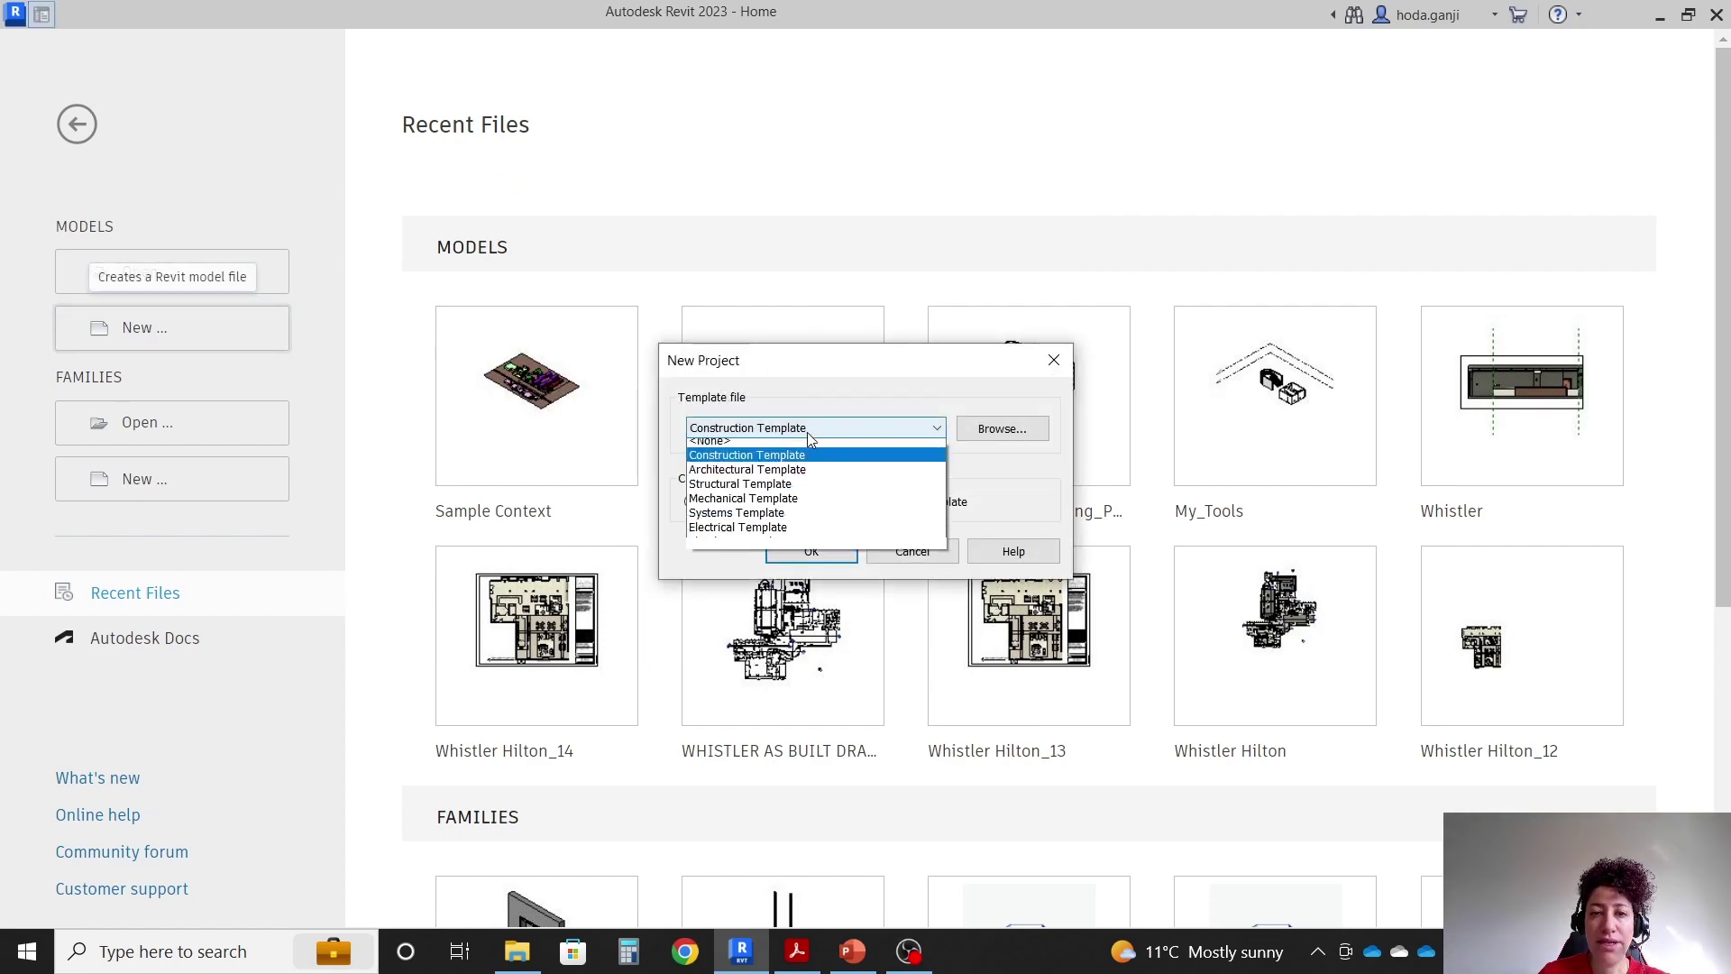
pyautogui.click(810, 431)
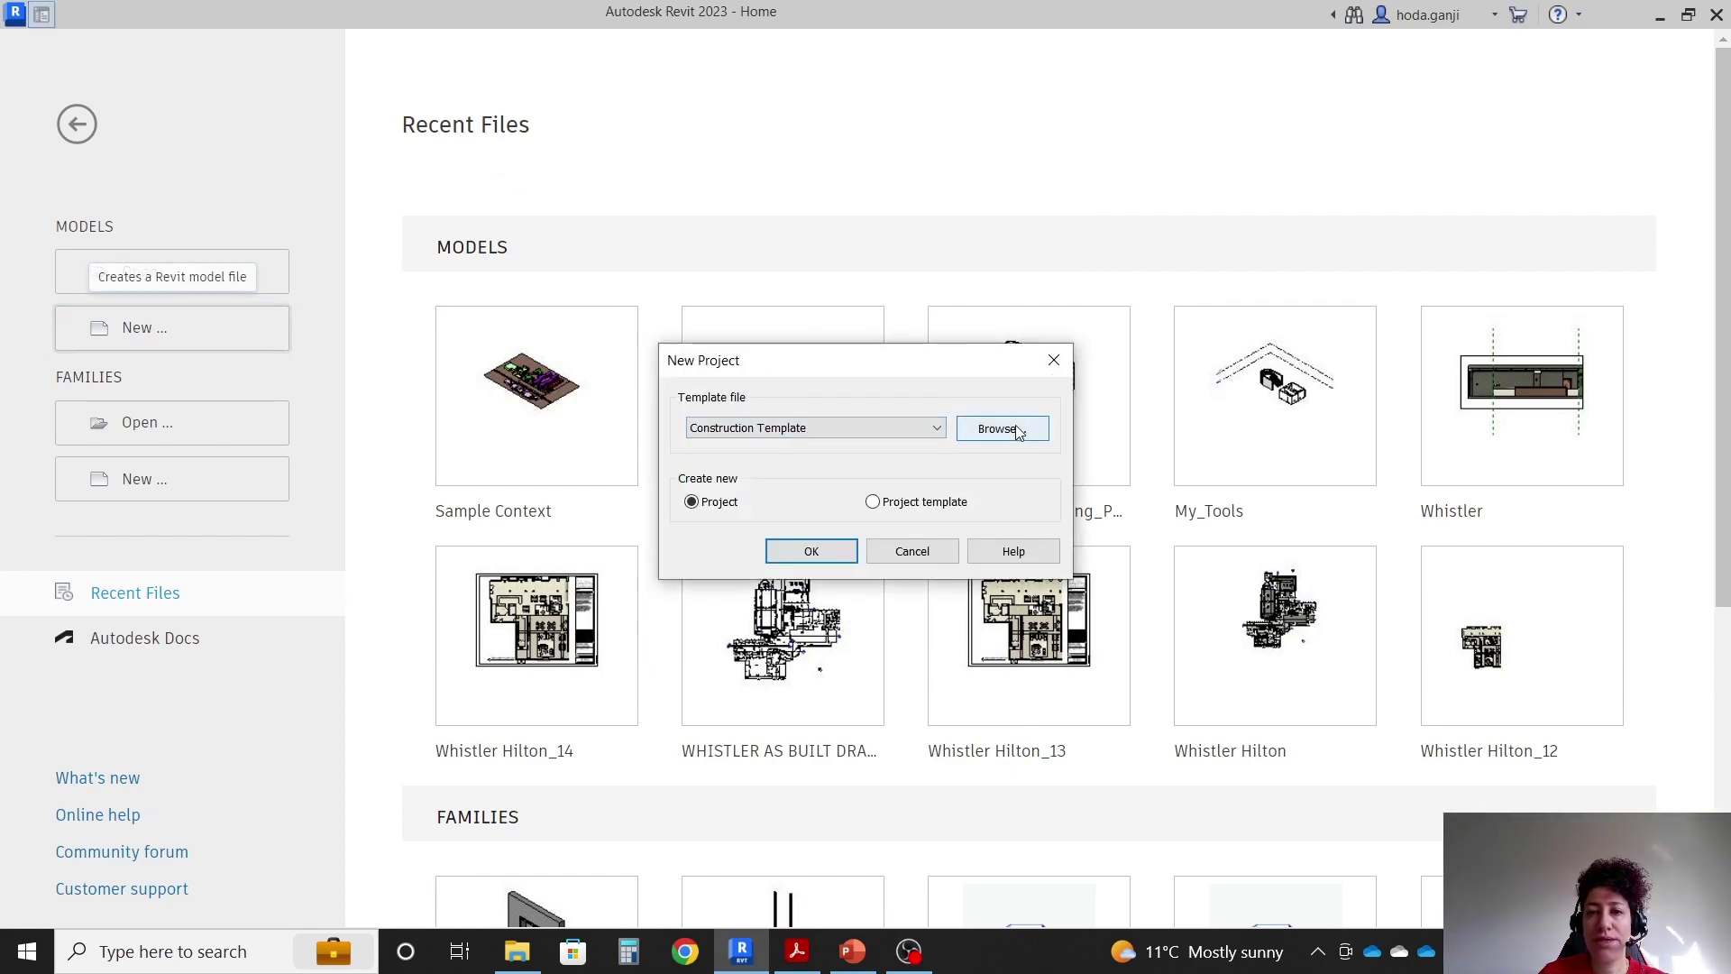
pyautogui.click(1002, 428)
pyautogui.click(595, 281)
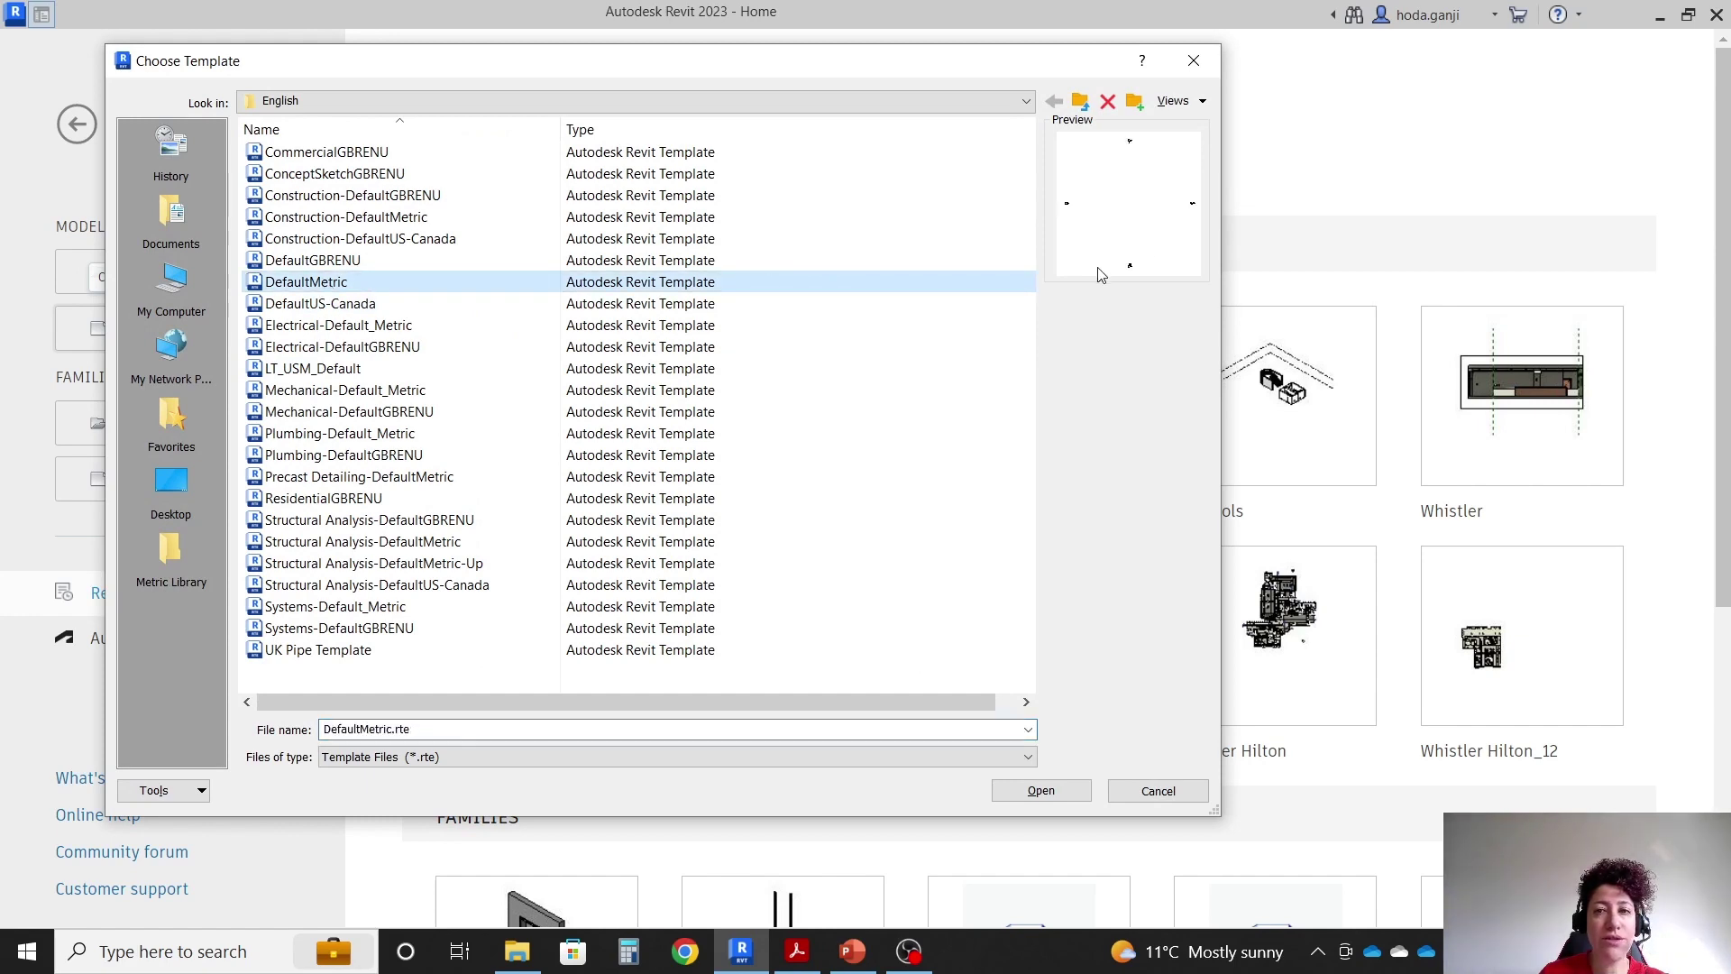
pyautogui.click(1046, 796)
pyautogui.click(842, 550)
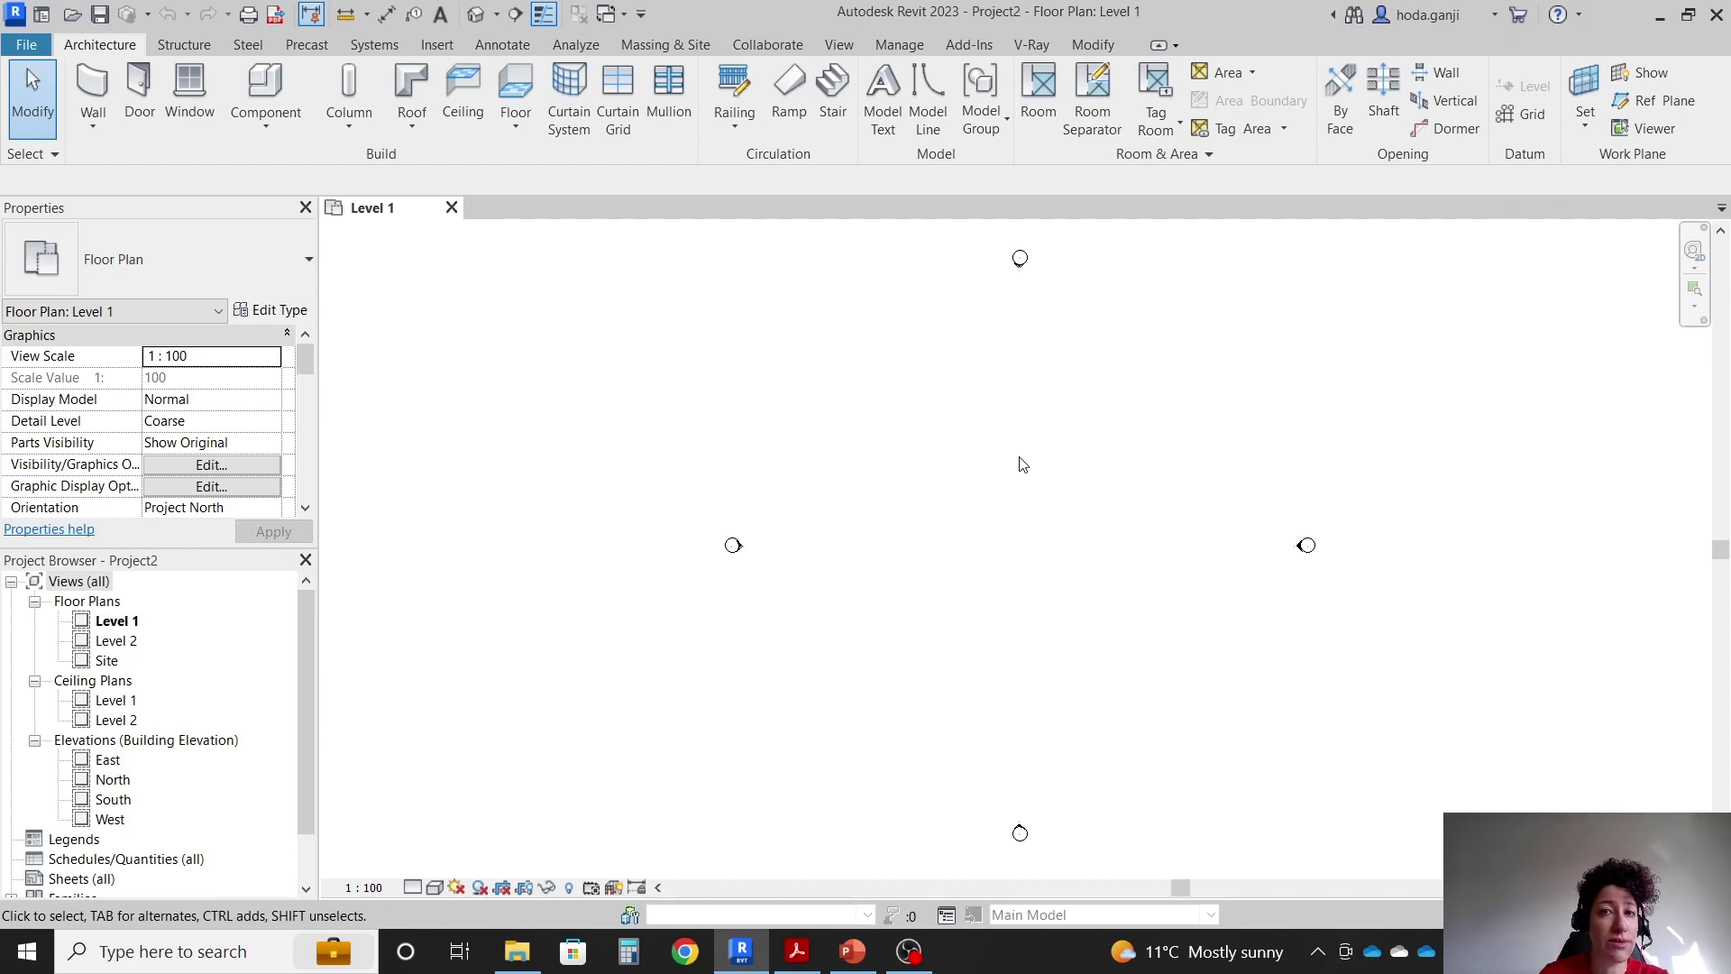
# Set project length units to Meters rounded to 3 decimal places, via UN.
pyautogui.press('u')
pyautogui.press('n')
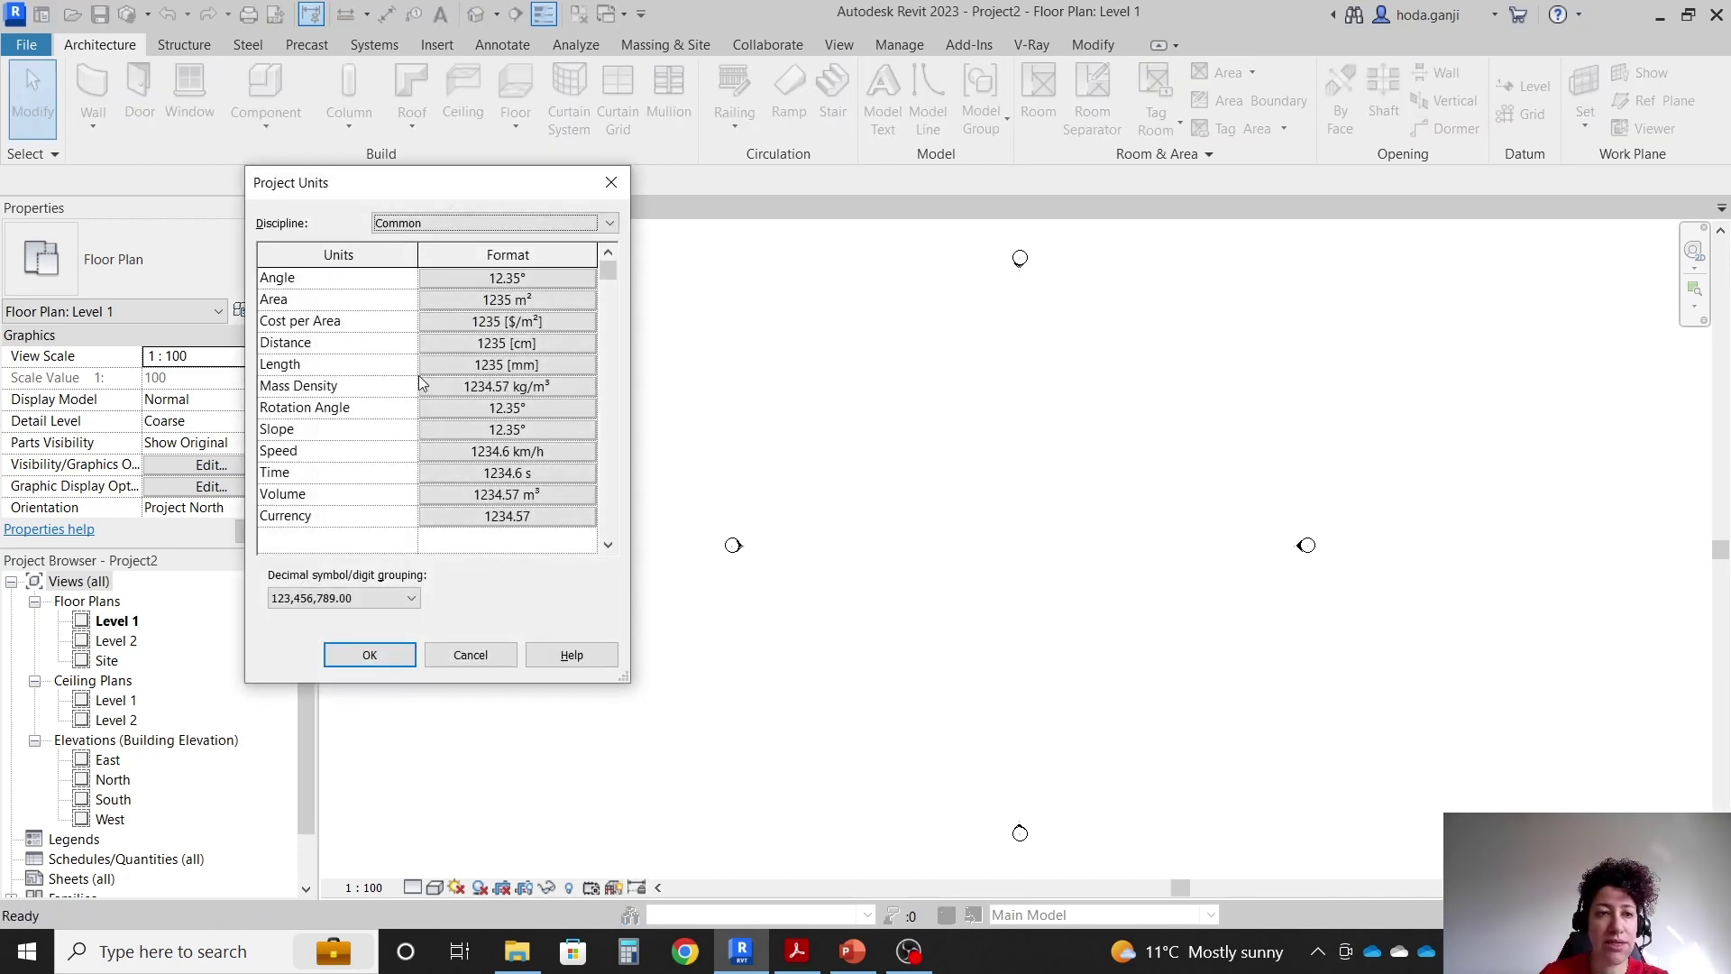
pyautogui.click(507, 364)
pyautogui.click(1107, 317)
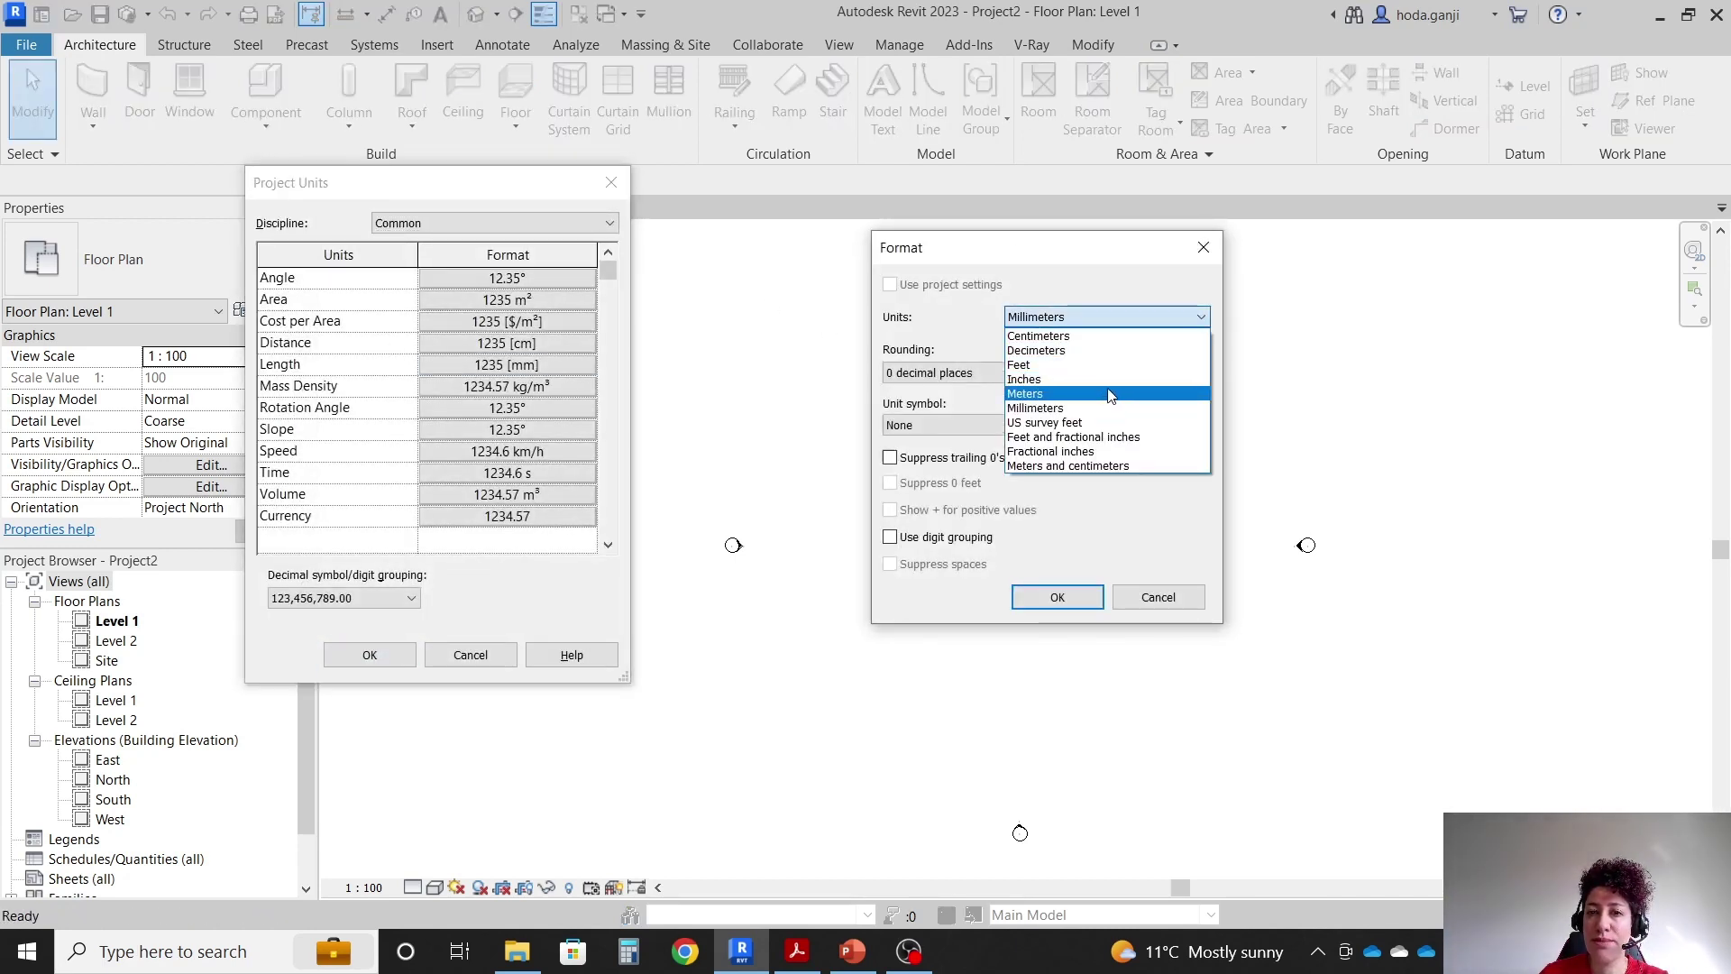
pyautogui.click(1028, 393)
pyautogui.click(981, 374)
pyautogui.click(982, 479)
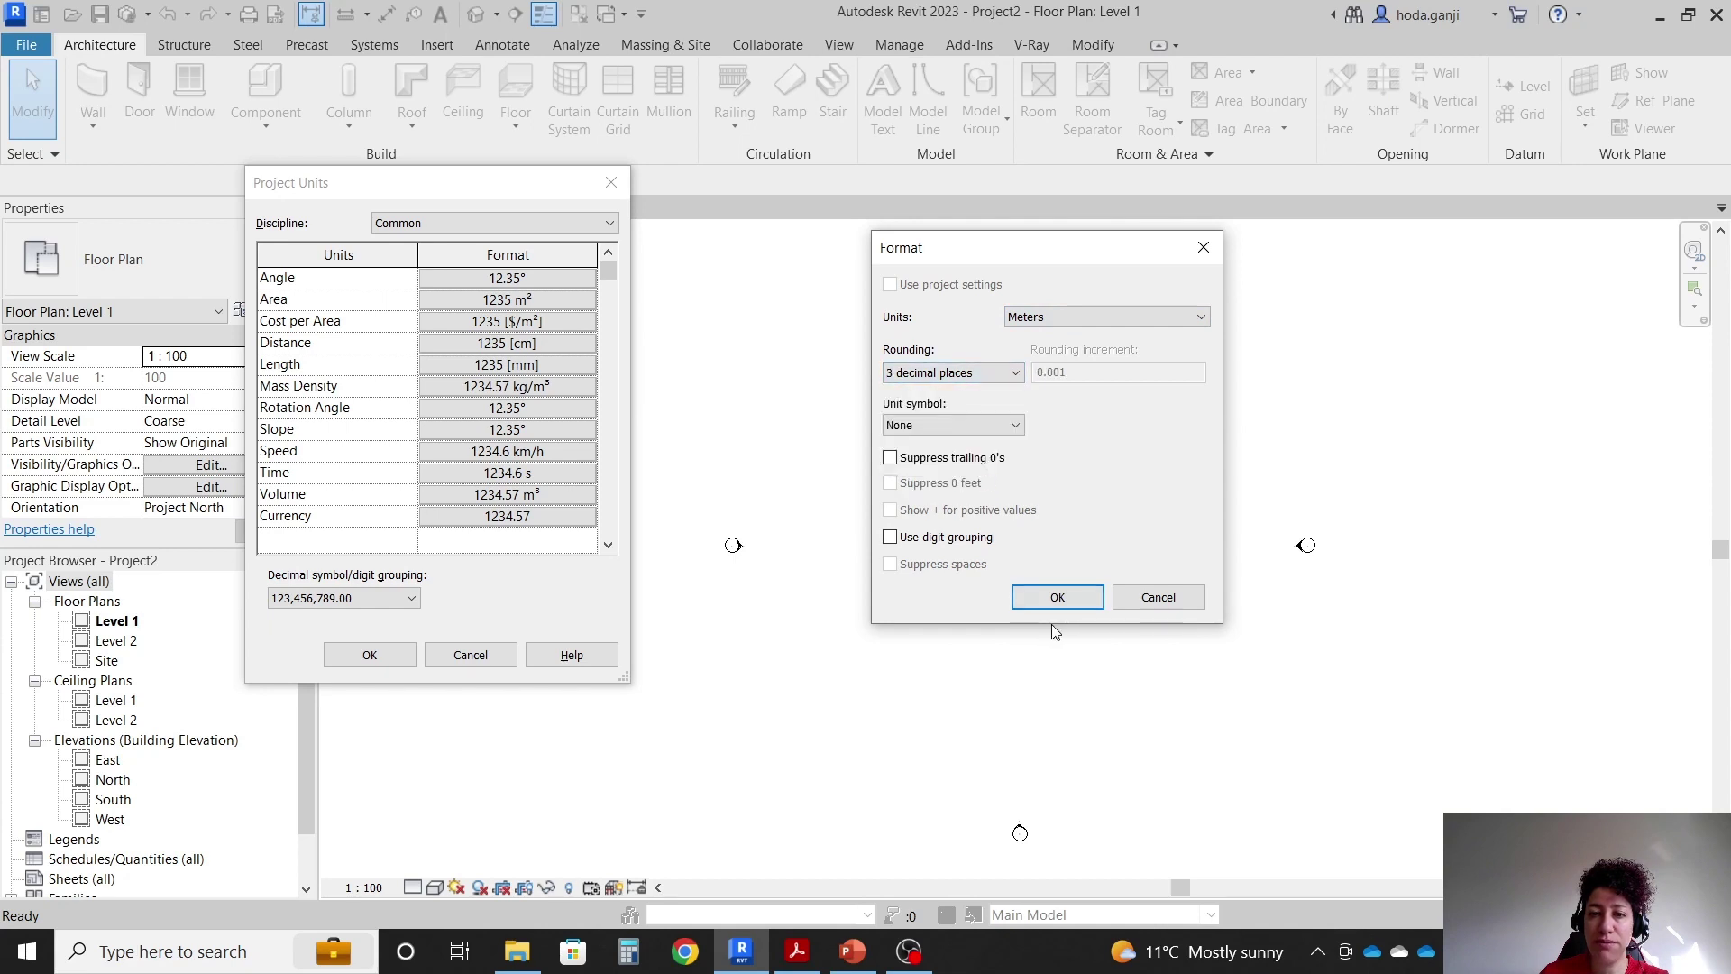
pyautogui.click(1057, 597)
# Confirm the unit settings and open the Site floor plan.
pyautogui.click(370, 655)
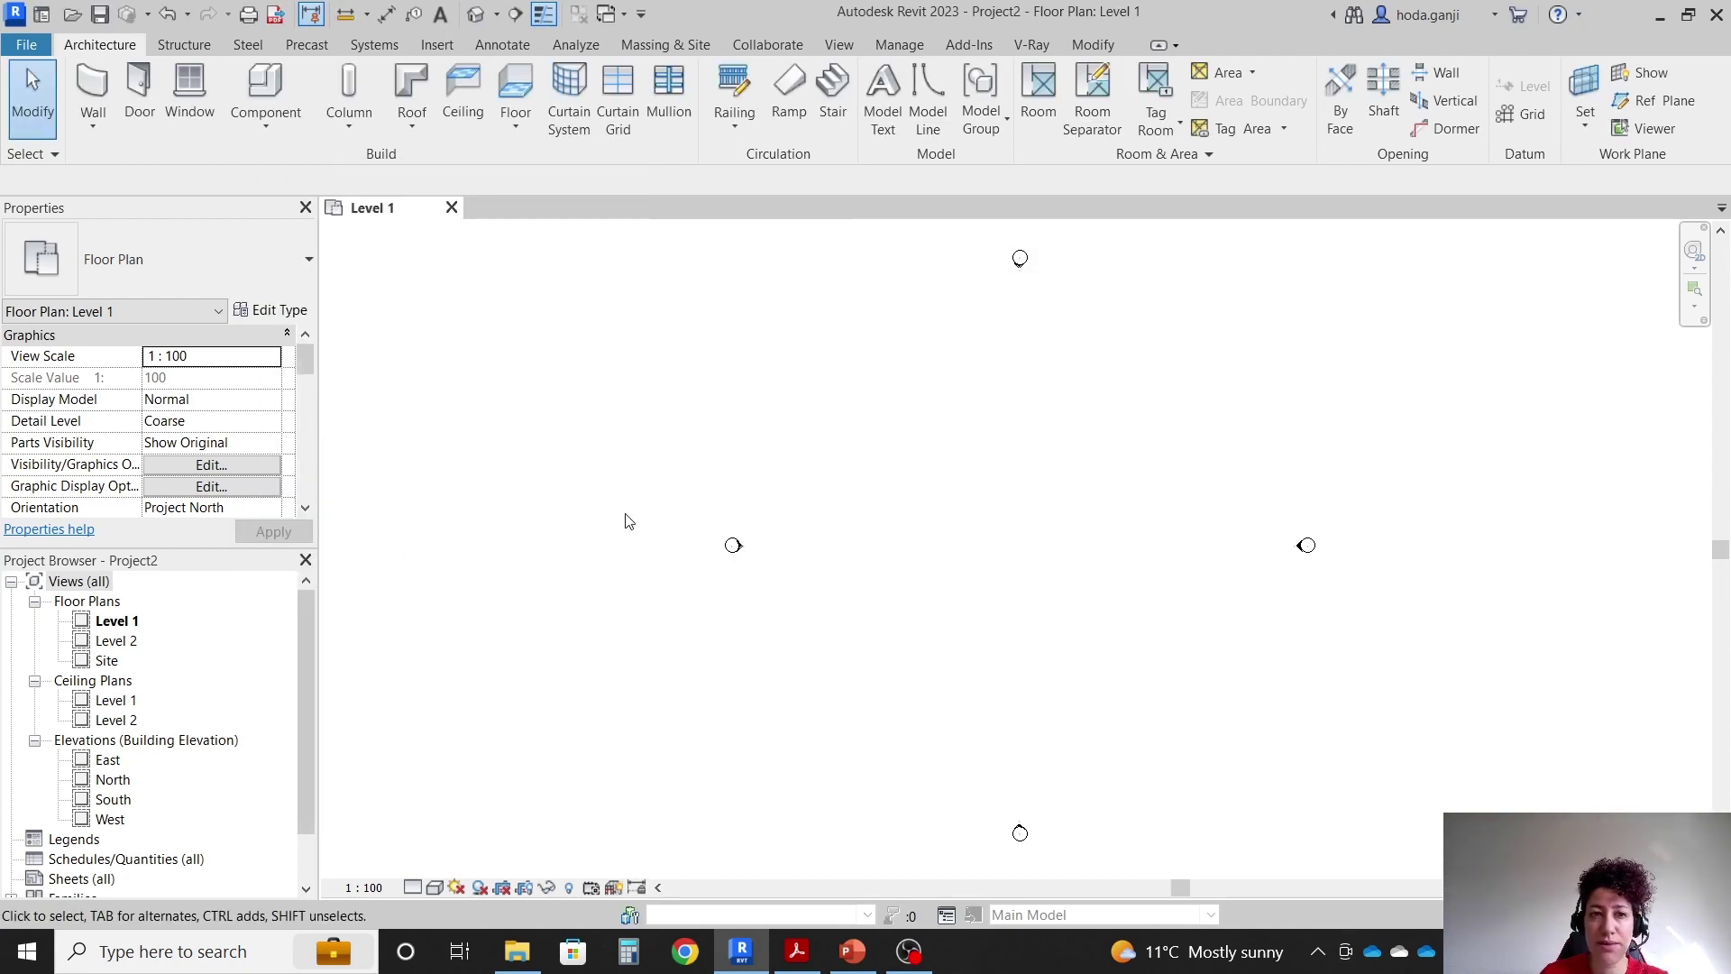
pyautogui.scroll(-1, 628, 522)
pyautogui.scroll(1, 1271, 422)
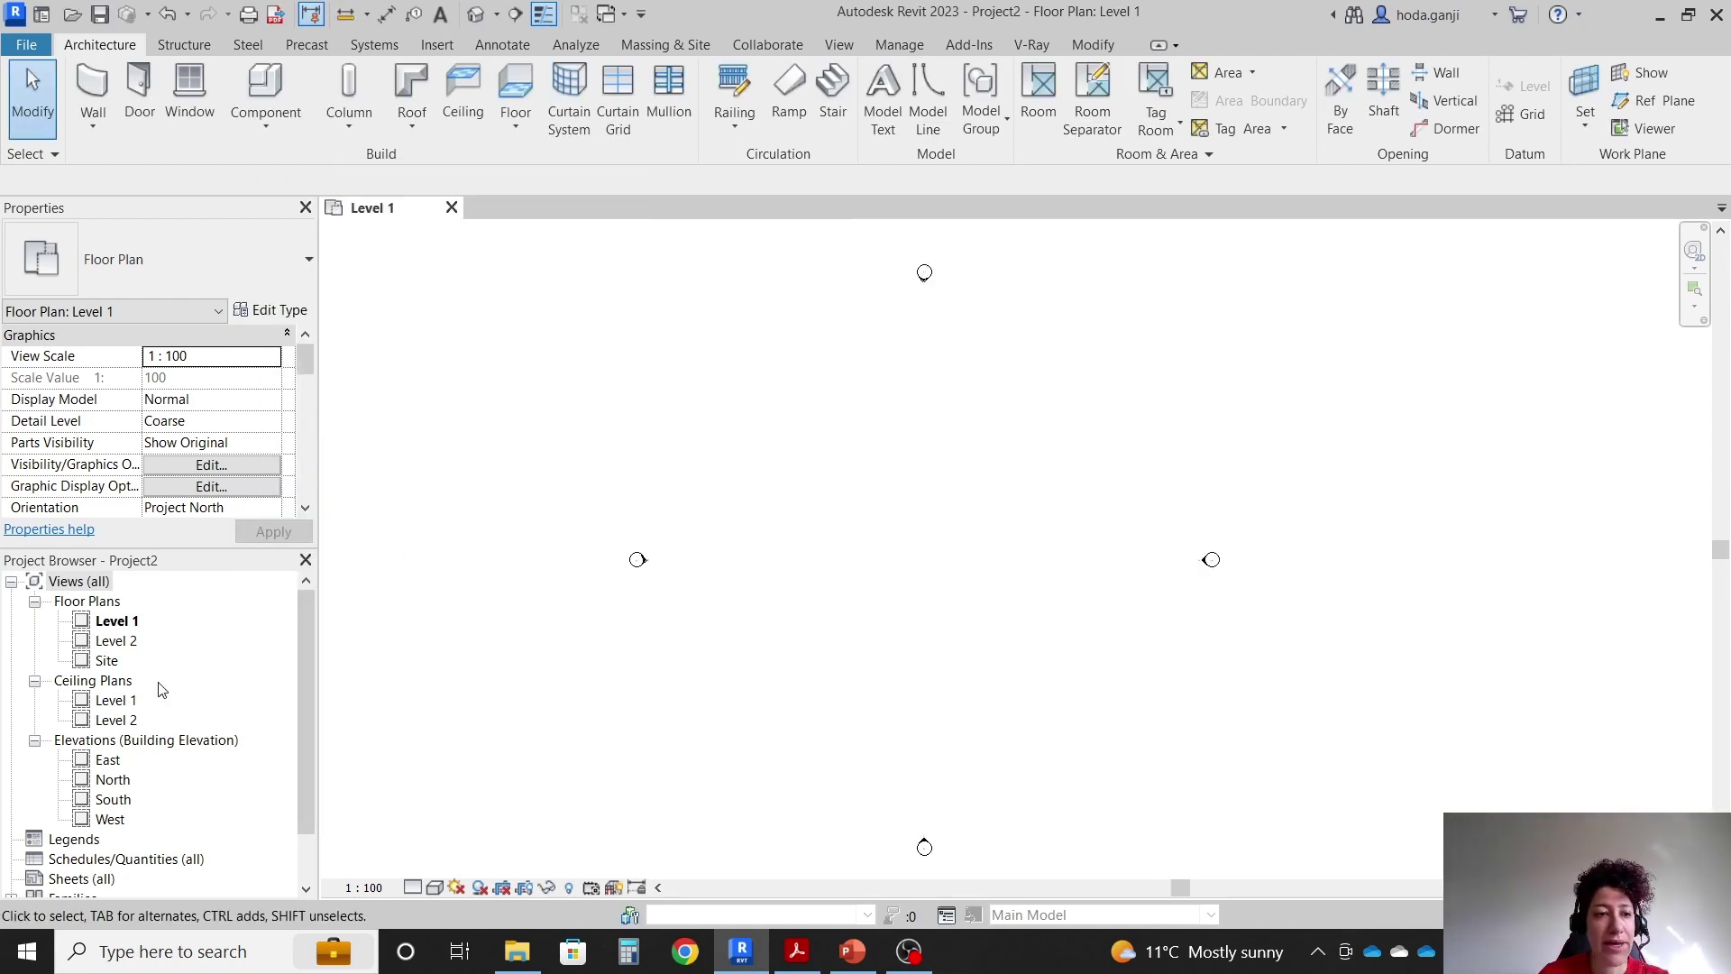
pyautogui.doubleClick(108, 661)
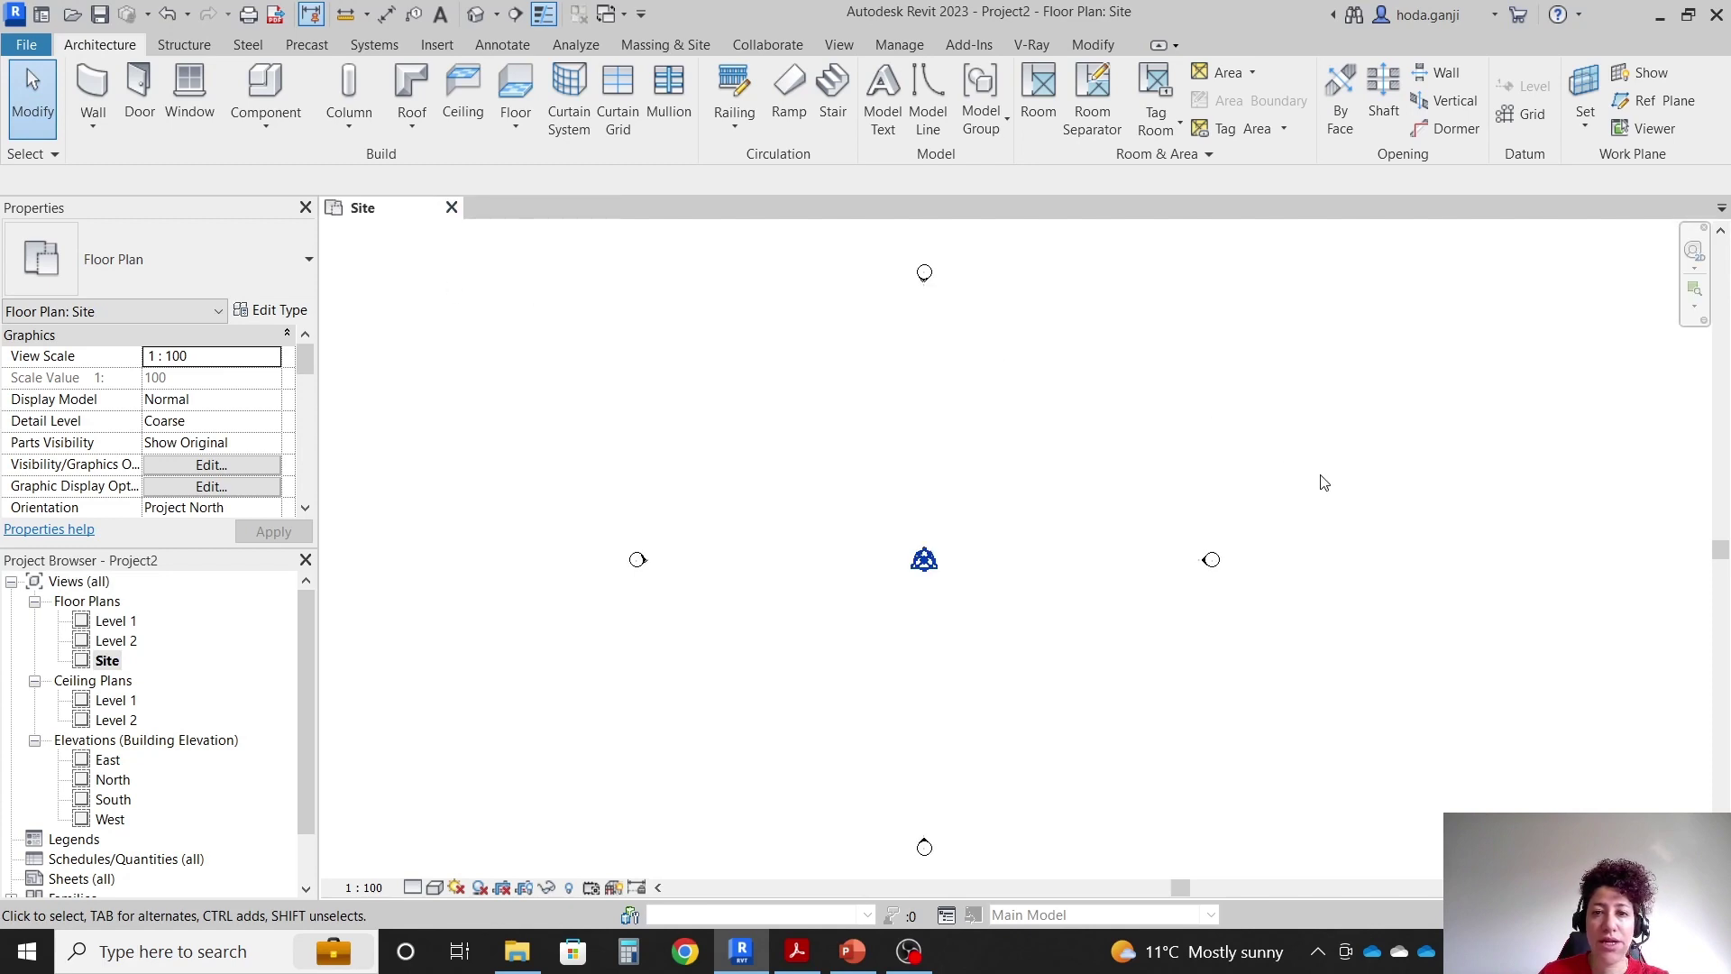
pyautogui.scroll(1, 1384, 609)
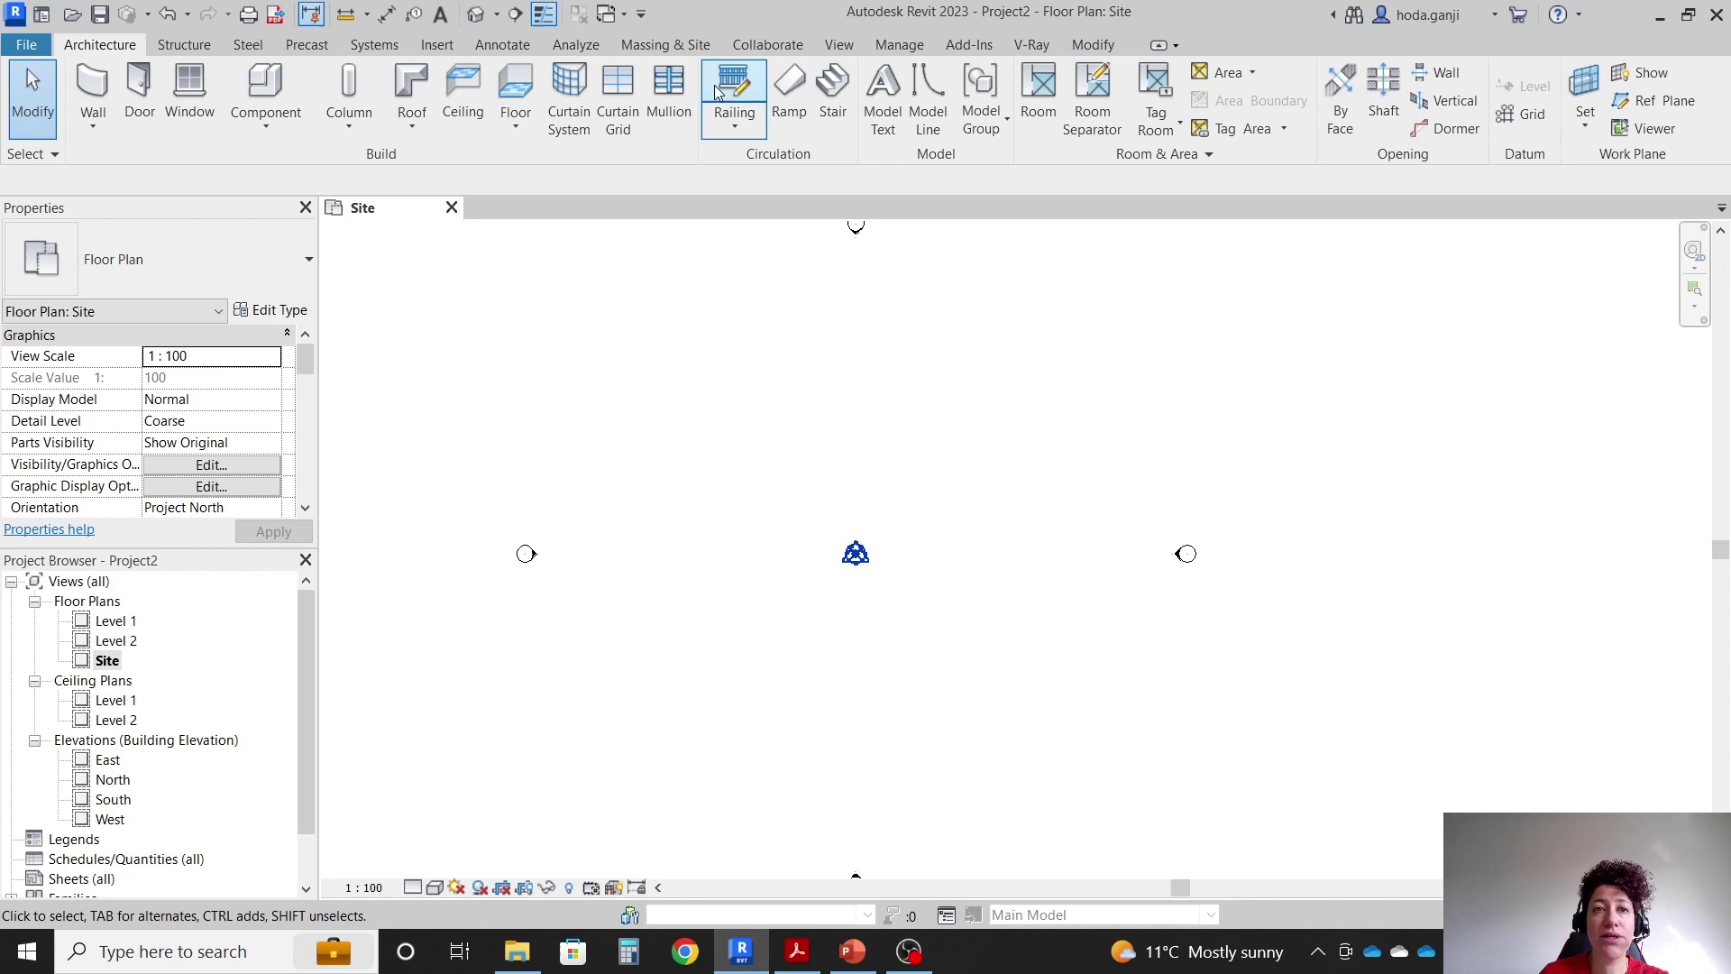
# Import CAD base.dwg into the Site plan for the current view only.
pyautogui.click(437, 45)
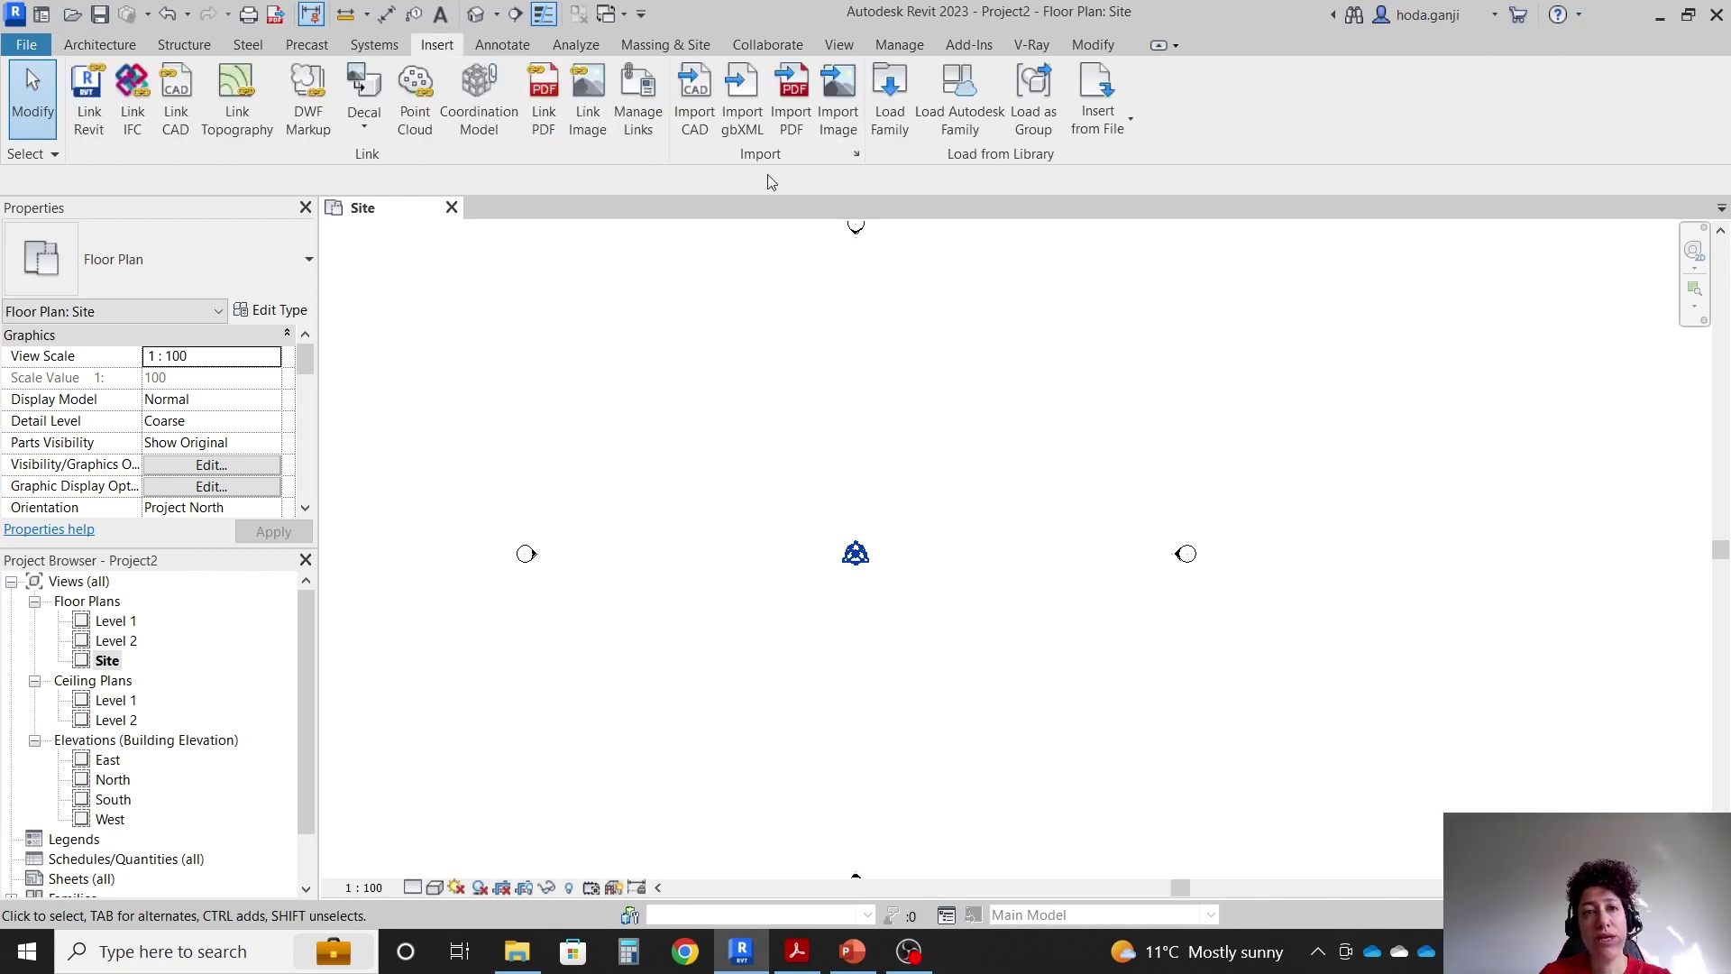
pyautogui.click(694, 99)
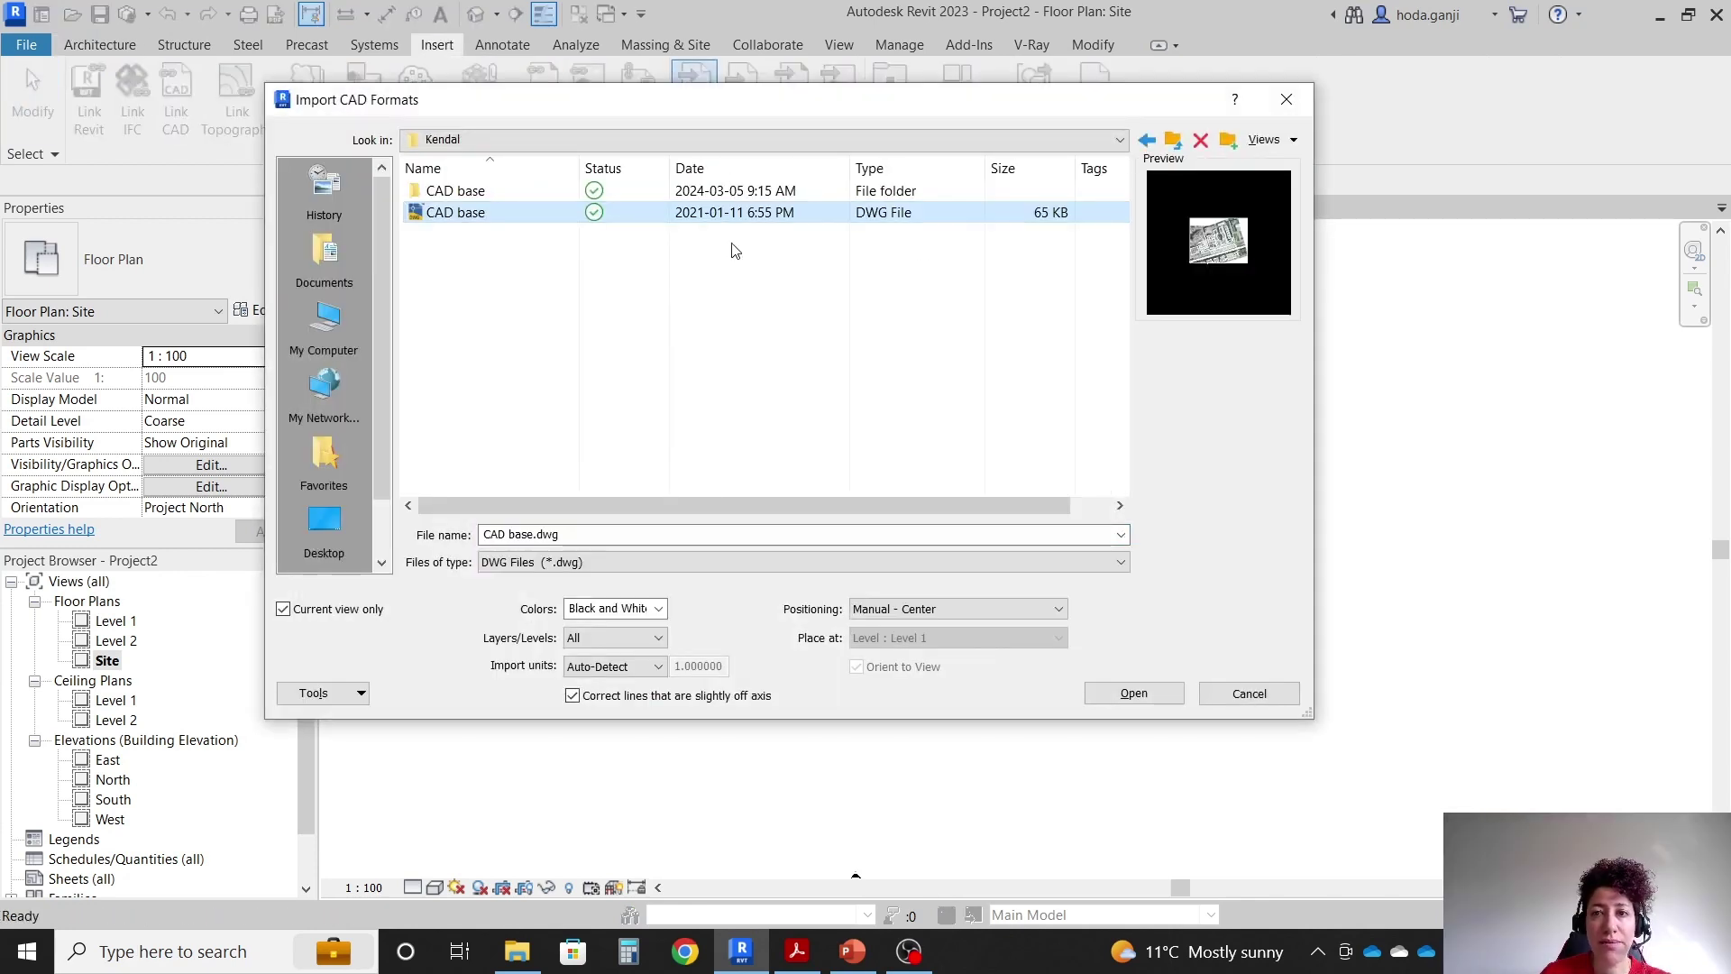
pyautogui.click(293, 617)
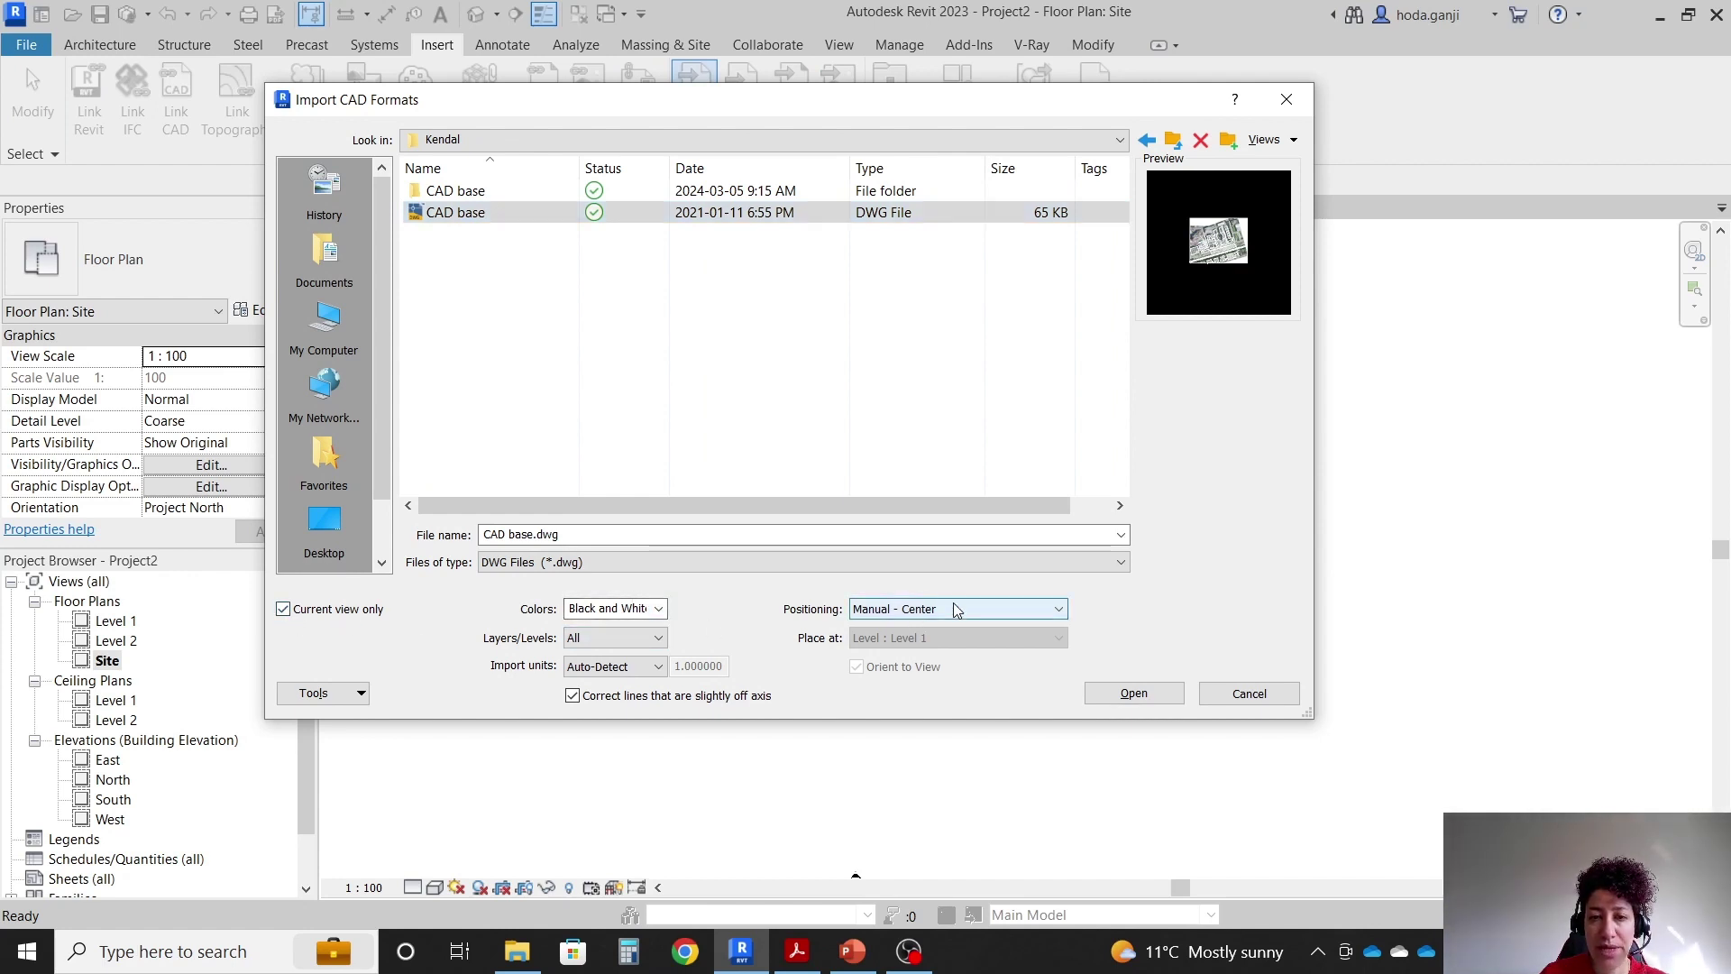
pyautogui.click(1131, 694)
pyautogui.scroll(-6, 909, 528)
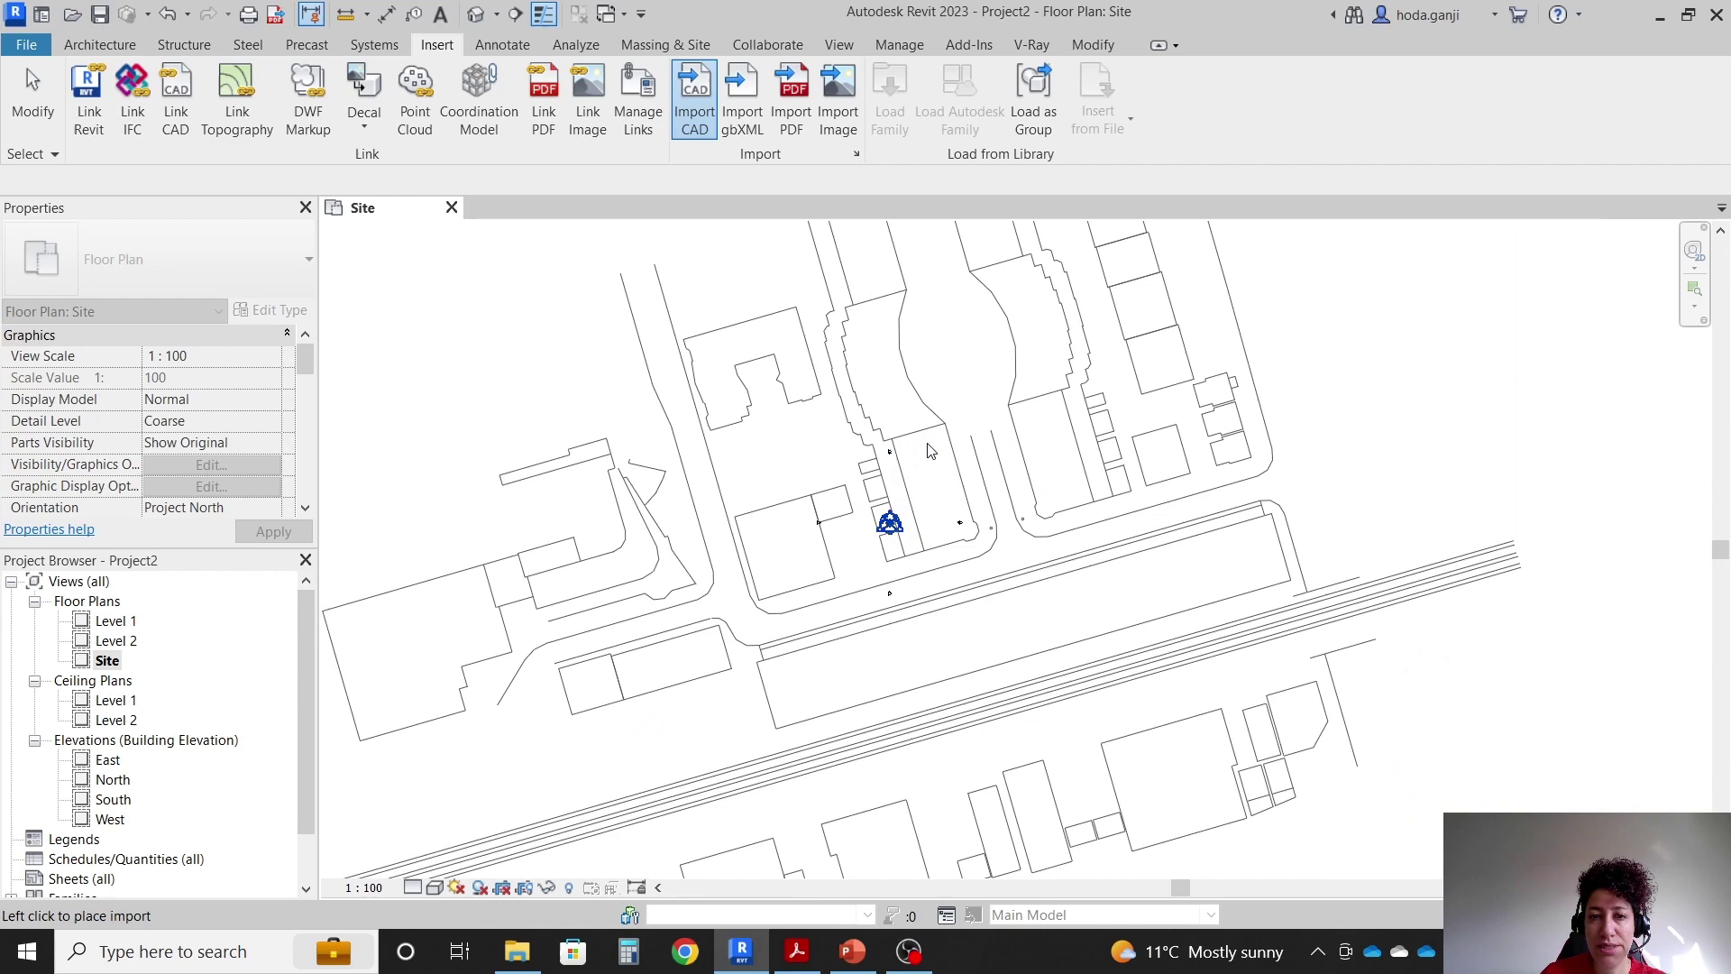
# Place the imported CAD base drawing in the Site plan.
pyautogui.click(909, 465)
pyautogui.scroll(-2, 791, 618)
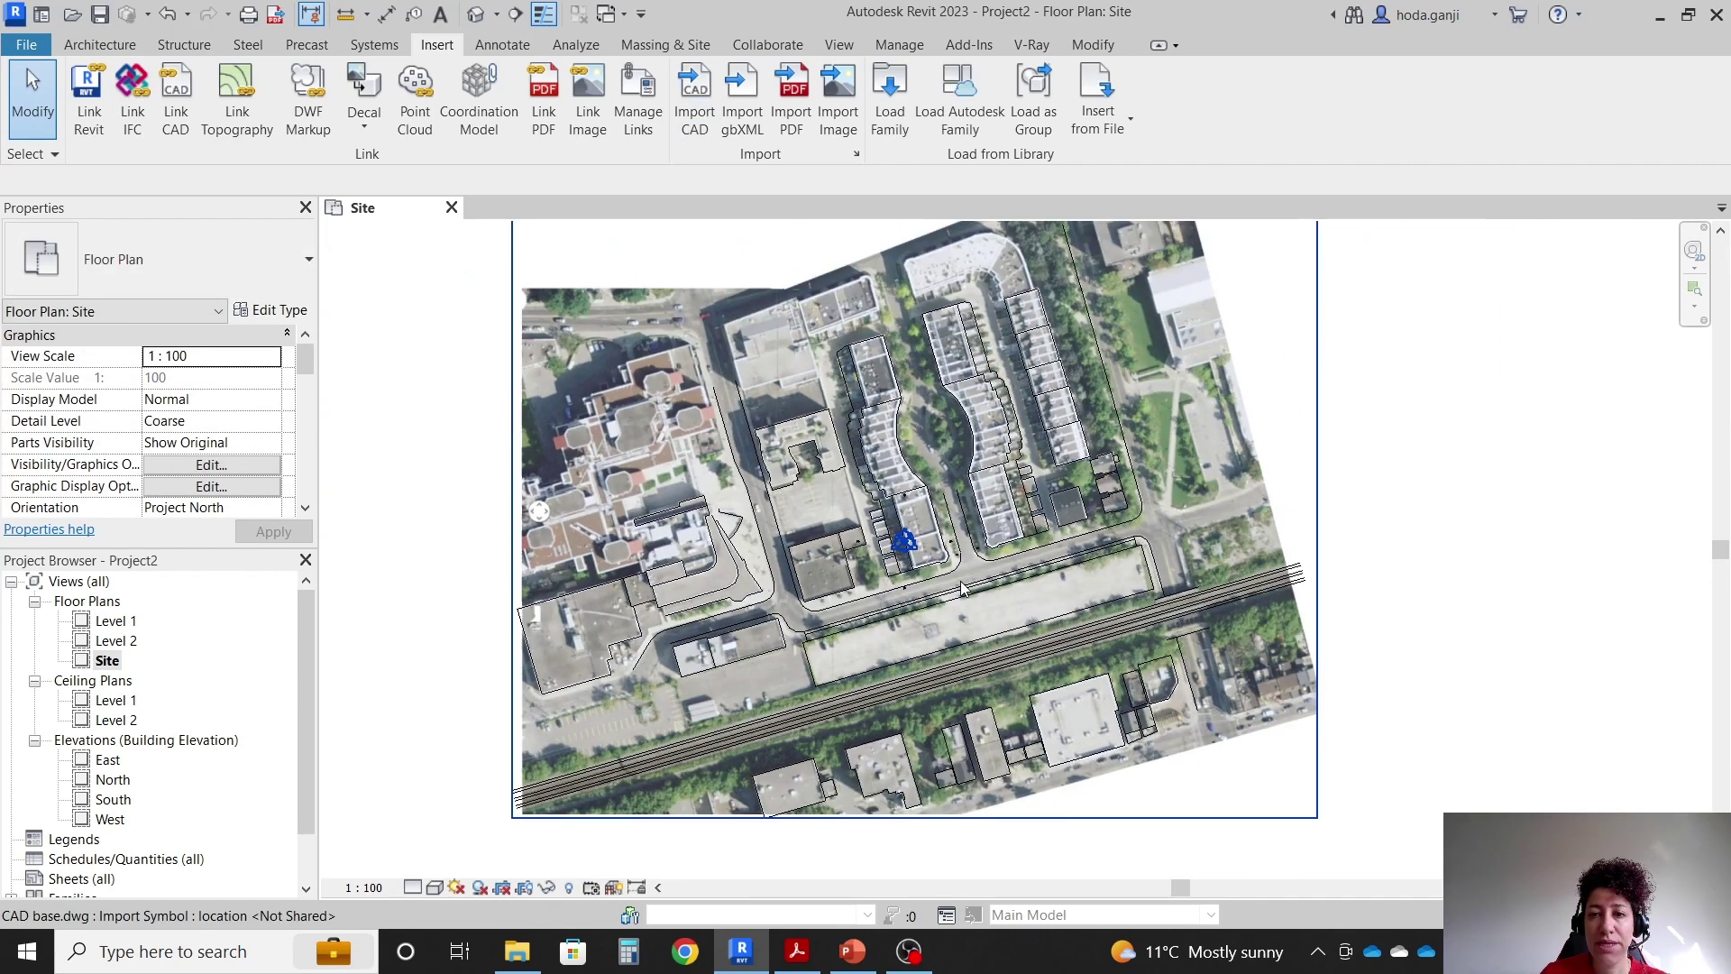
pyautogui.scroll(2, 1119, 395)
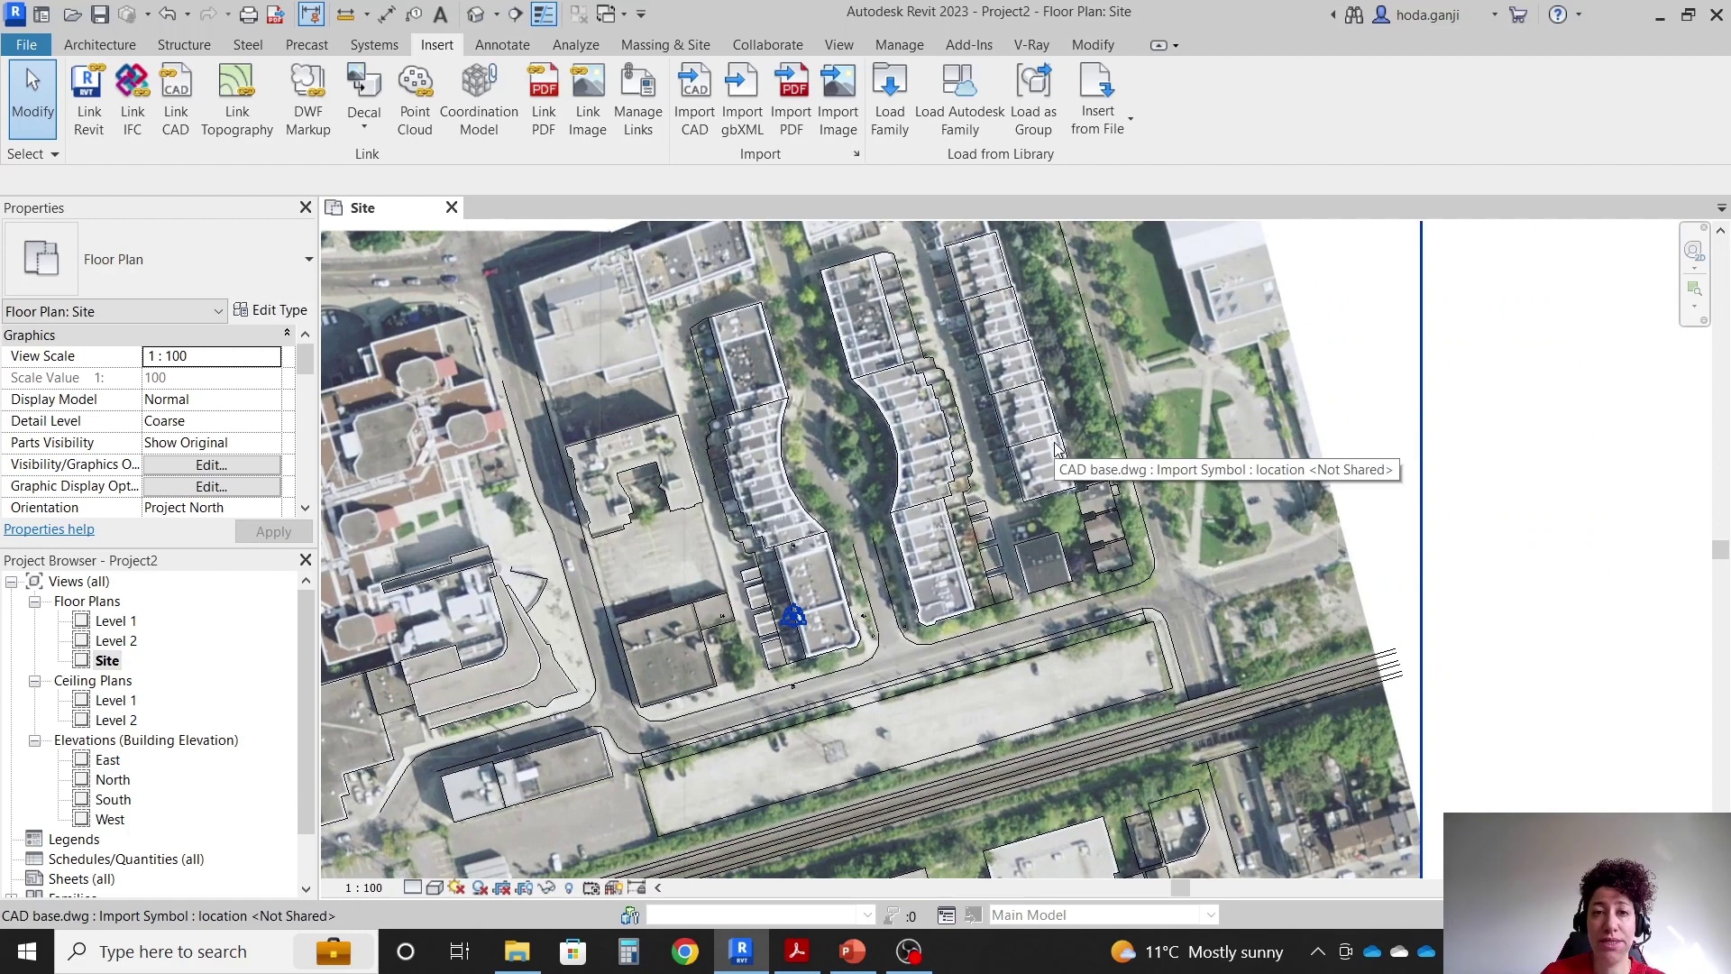
pyautogui.scroll(5, 816, 631)
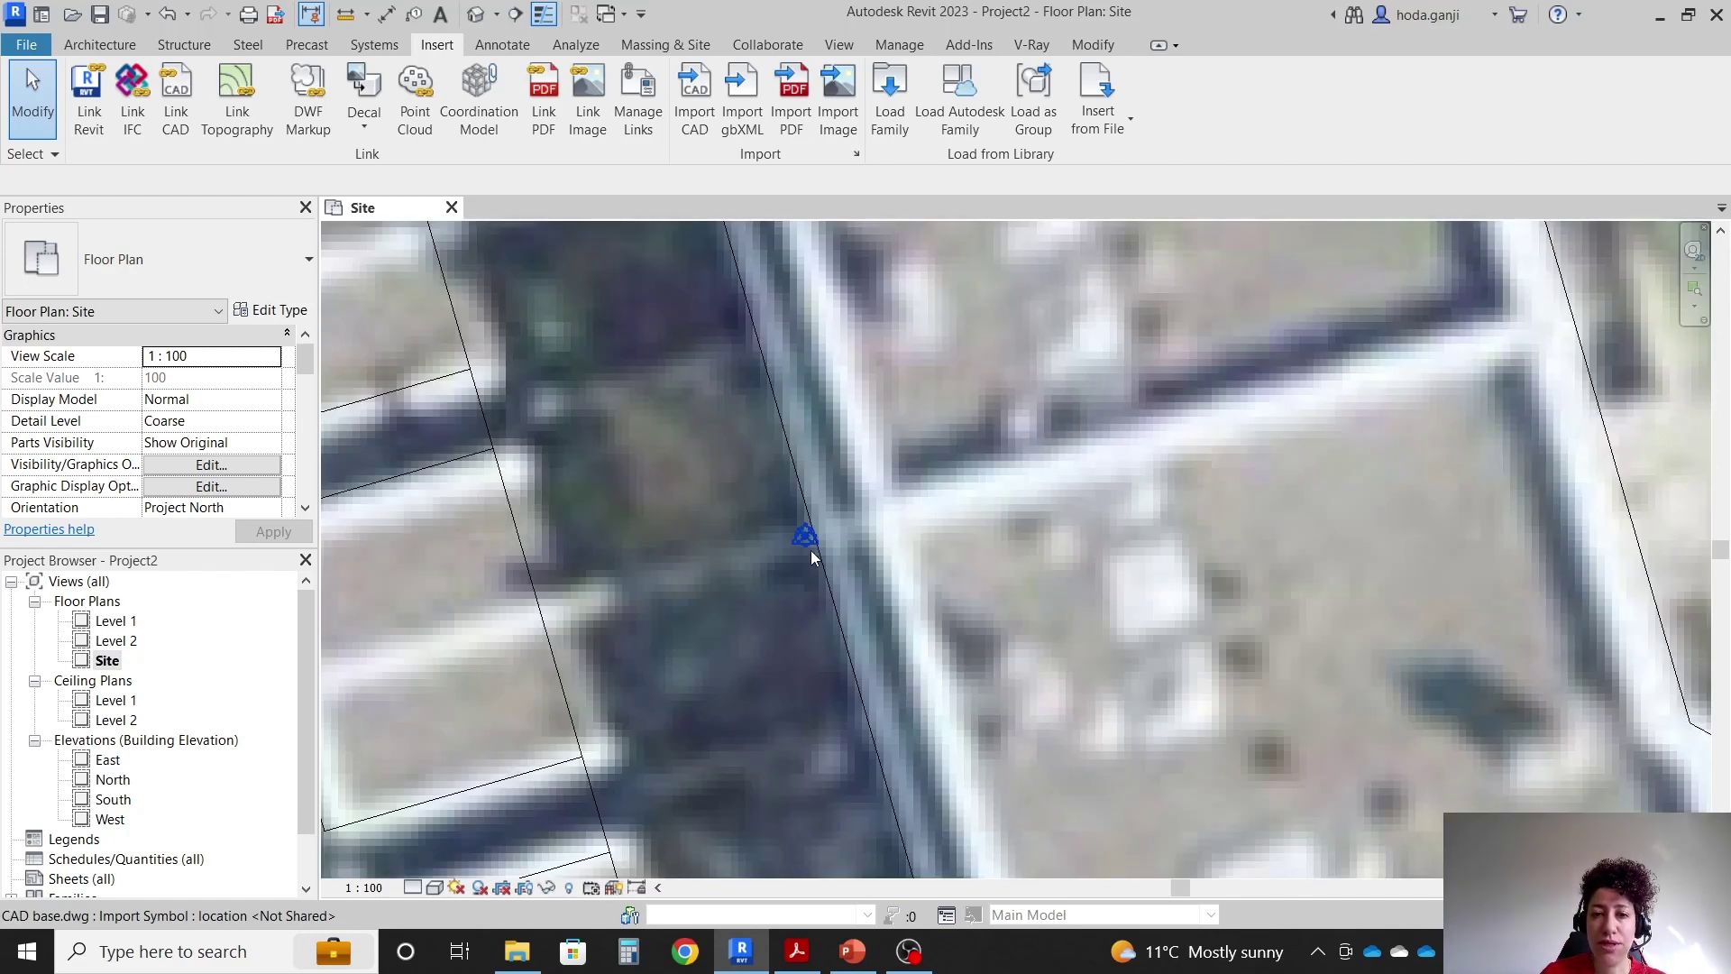
pyautogui.scroll(3, 817, 540)
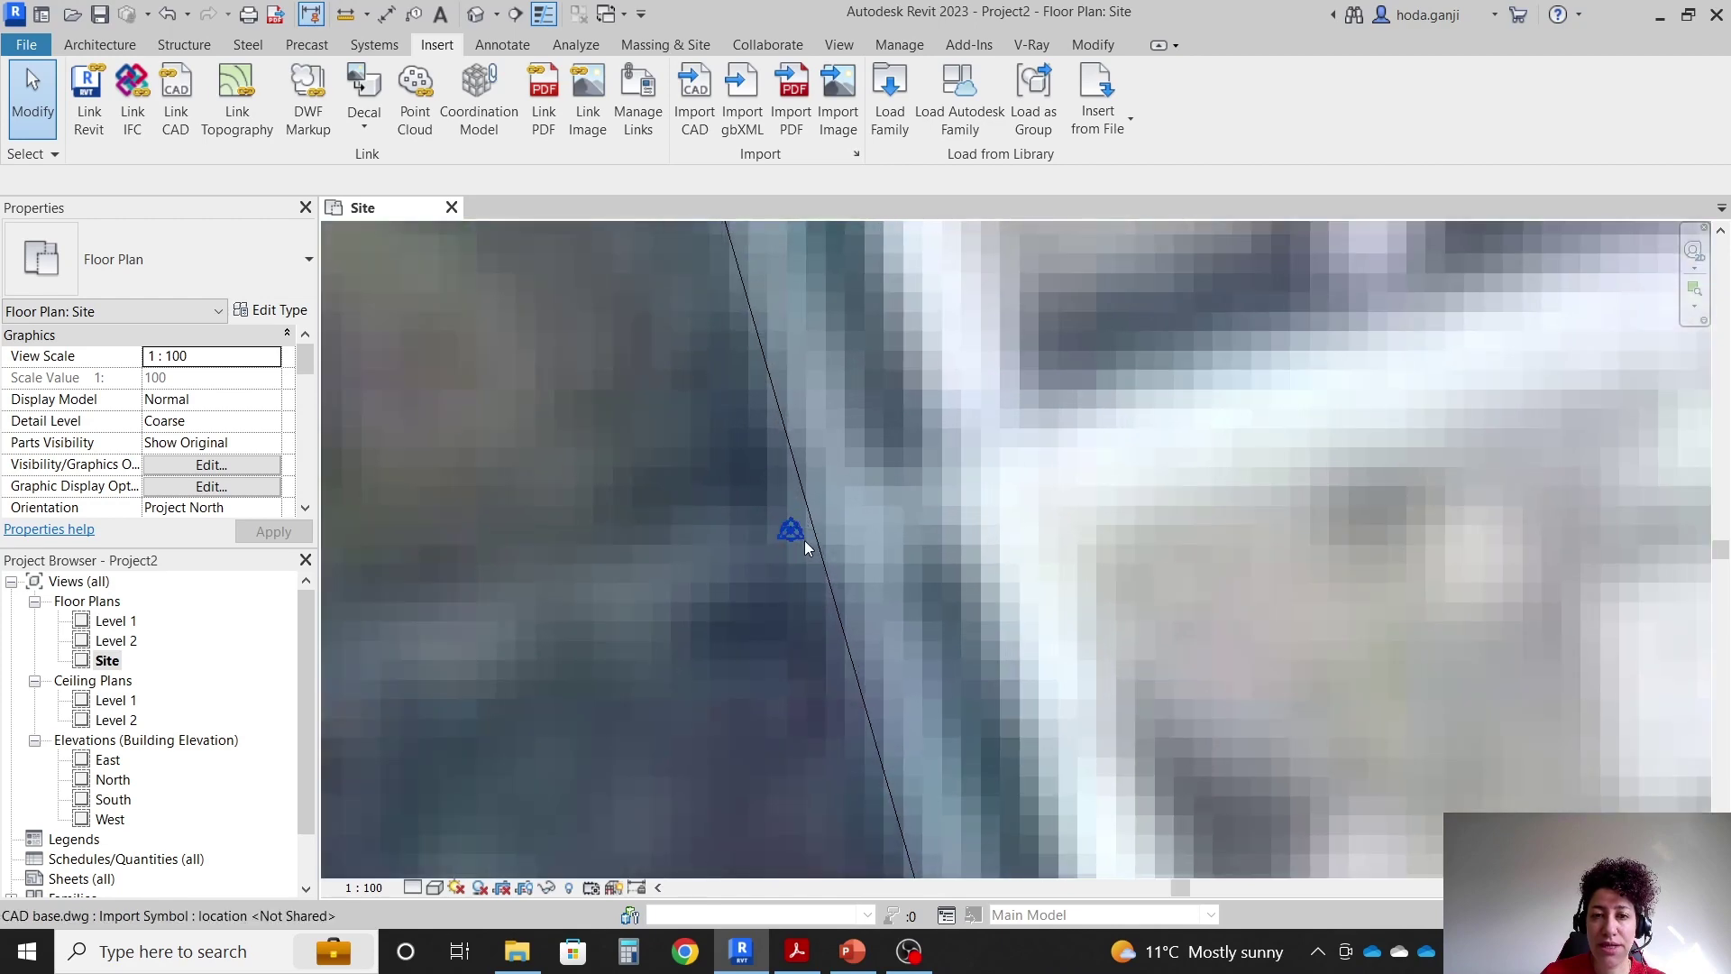
pyautogui.click(799, 534)
pyautogui.press('Escape')
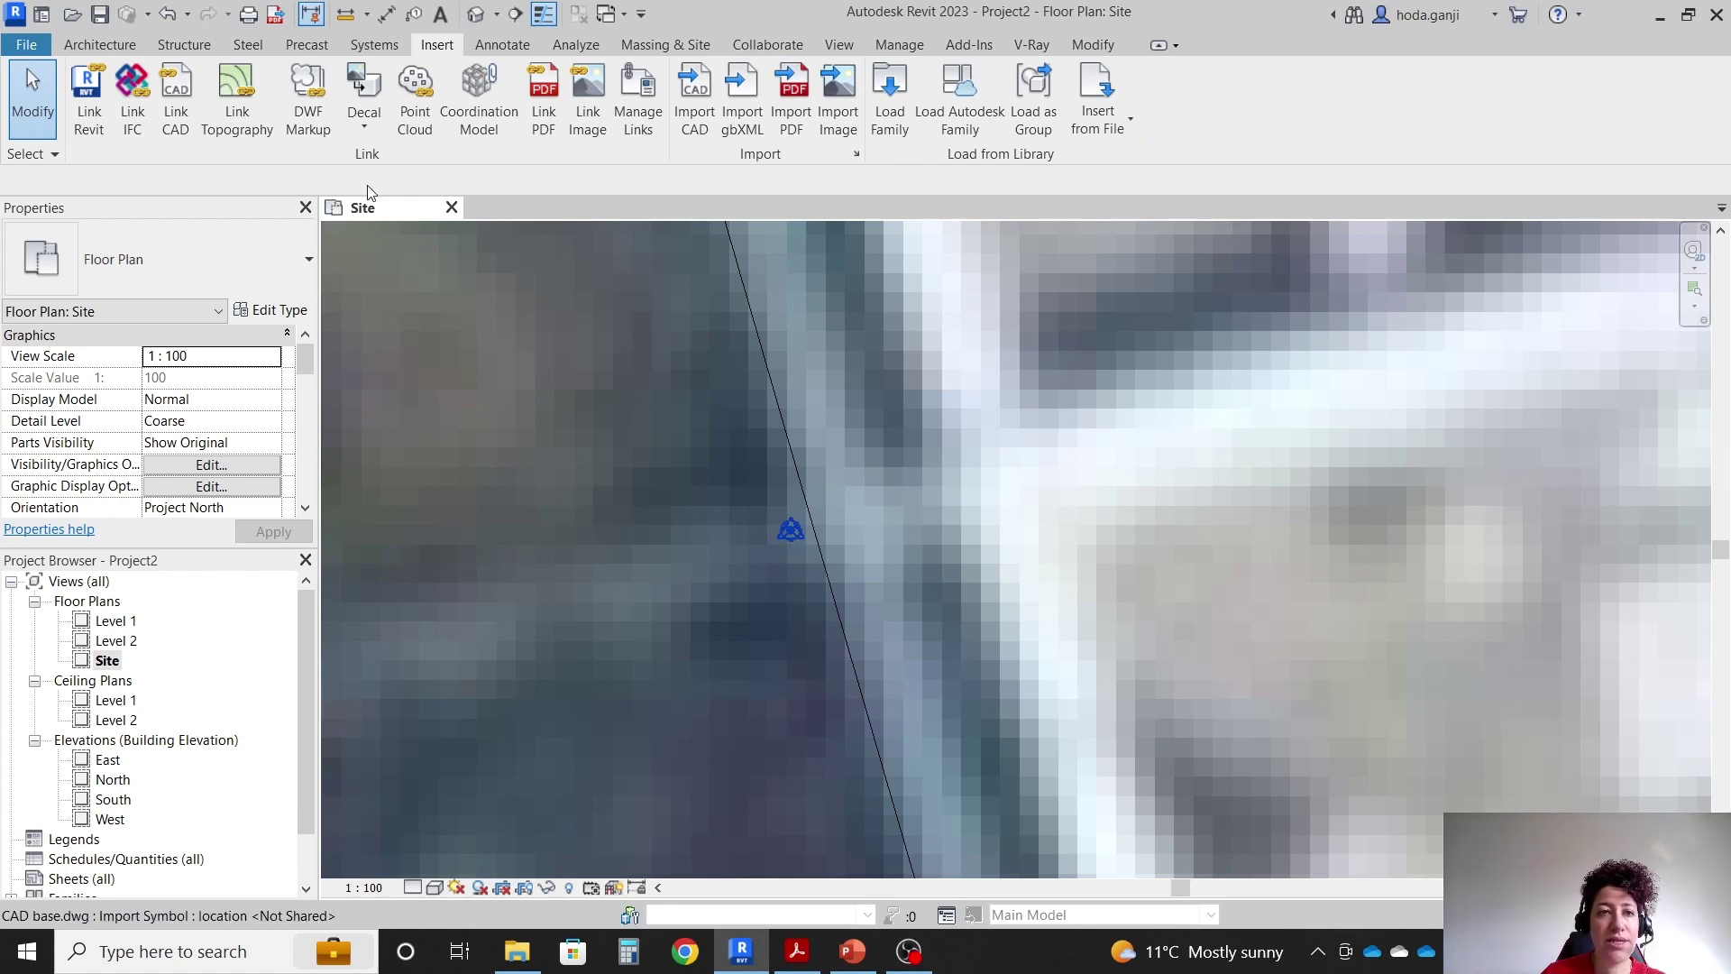
# Set the project base point's elevation to 140.
pyautogui.click(788, 532)
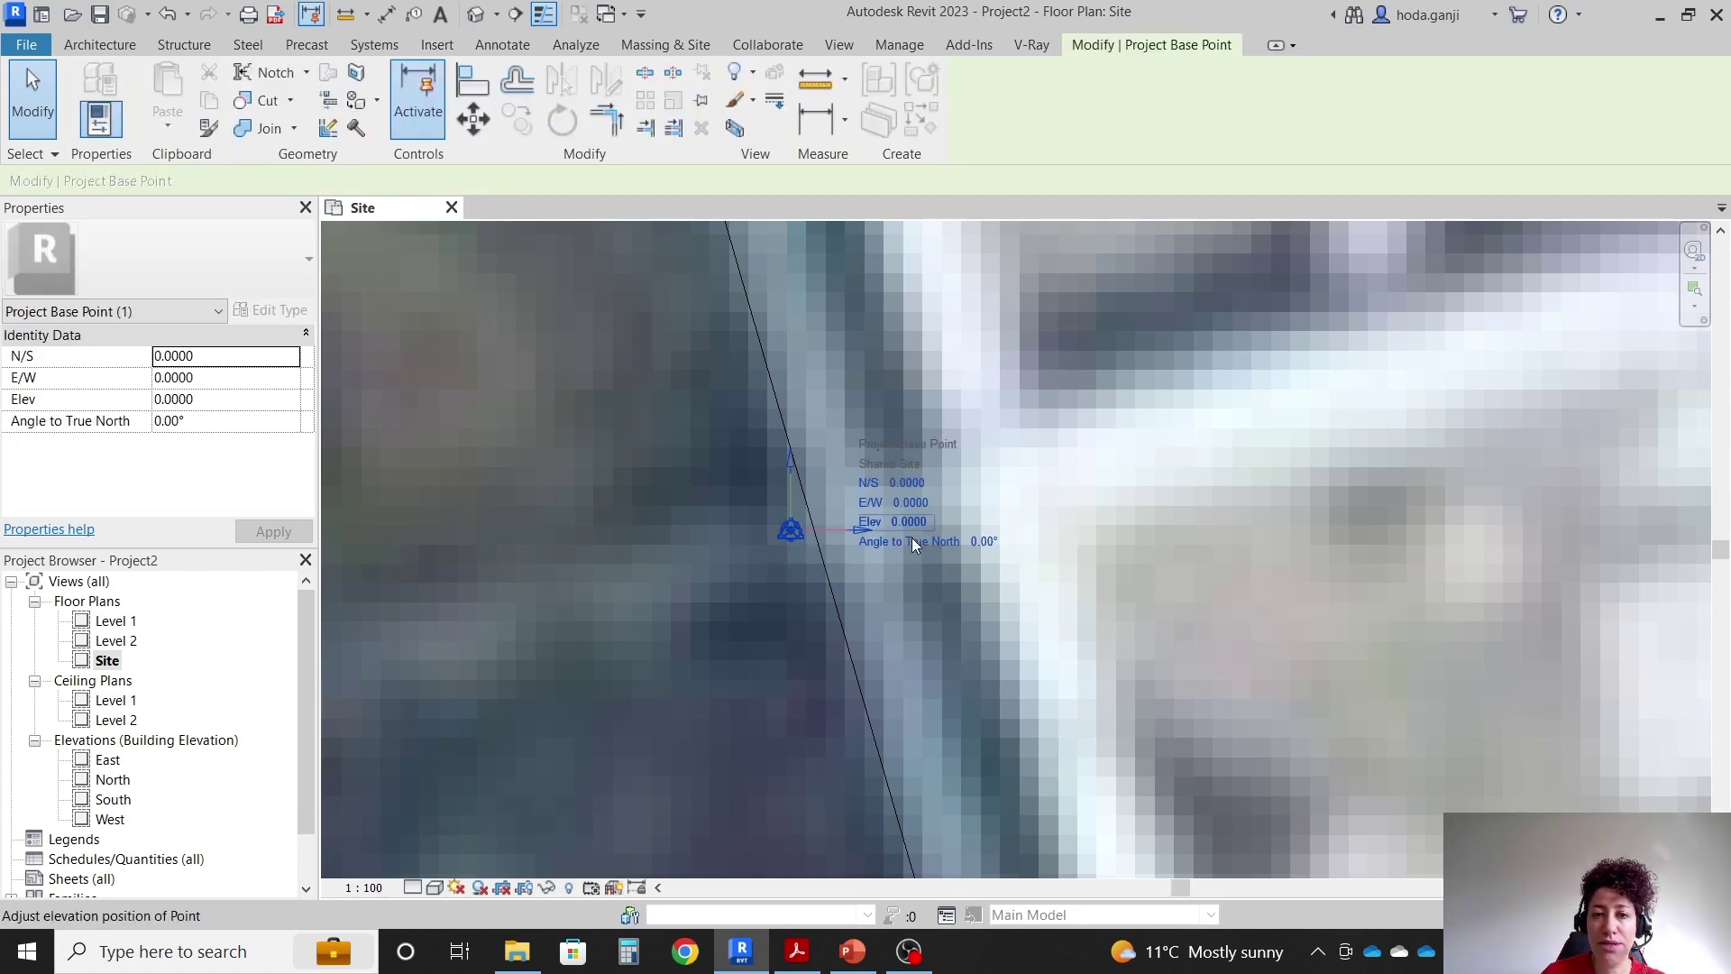
pyautogui.click(896, 521)
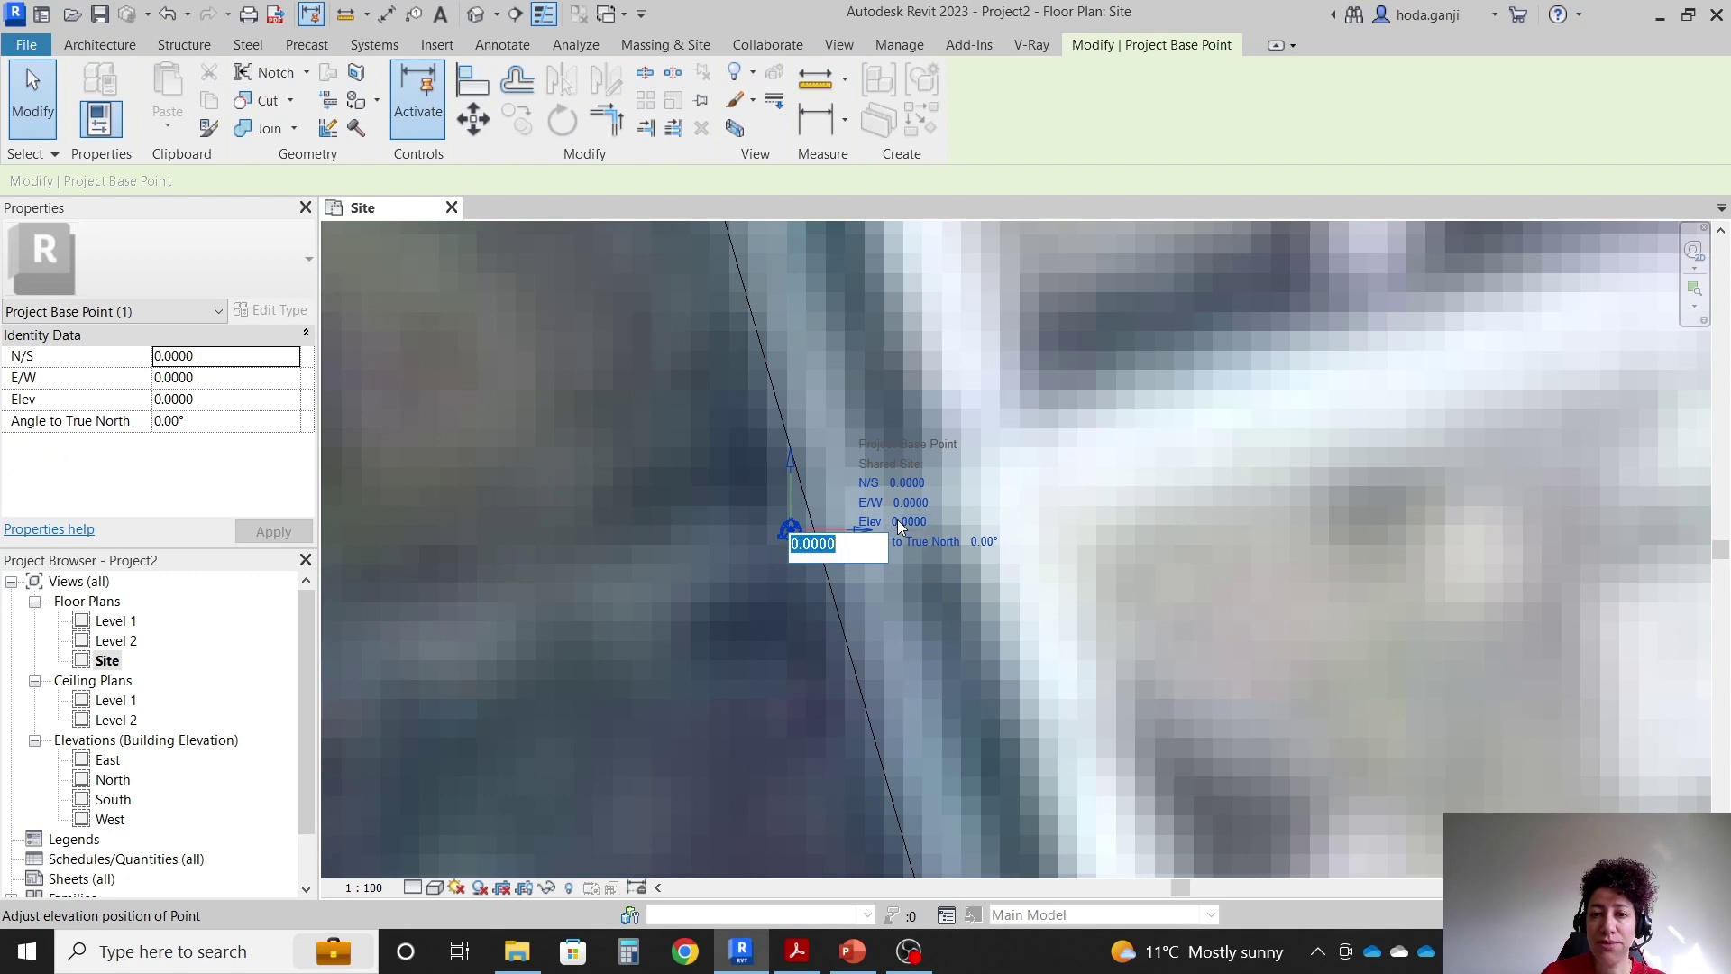
pyautogui.write('14')
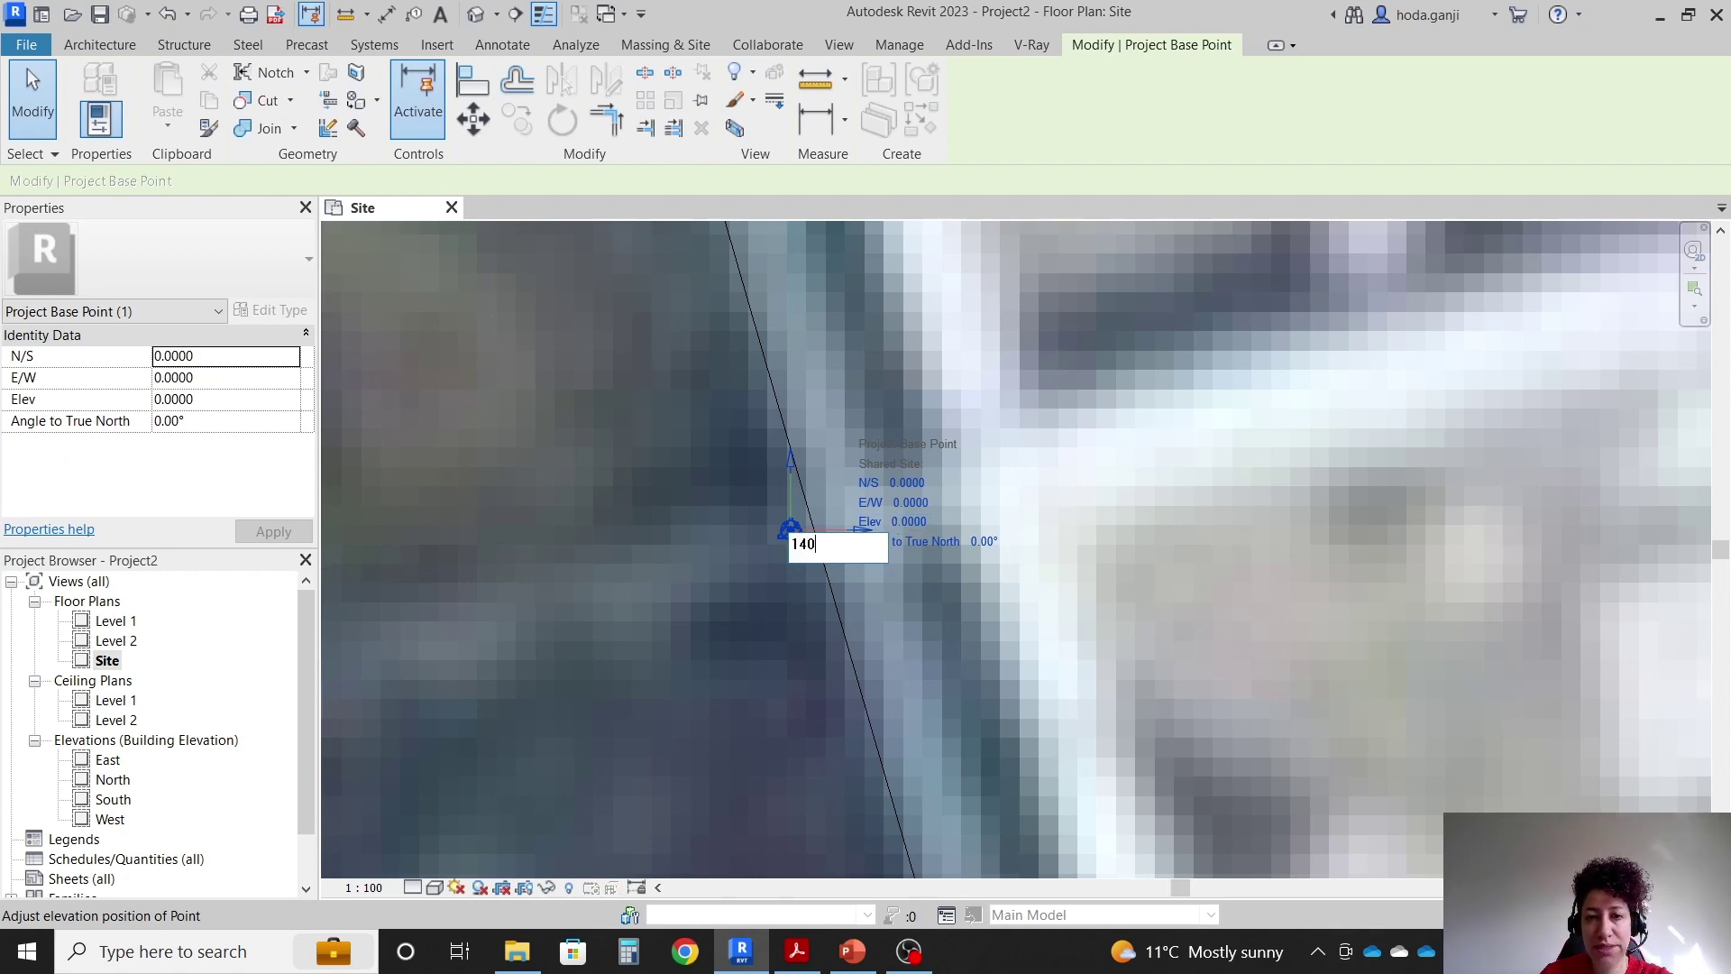
pyautogui.write('0')
pyautogui.press('Return')
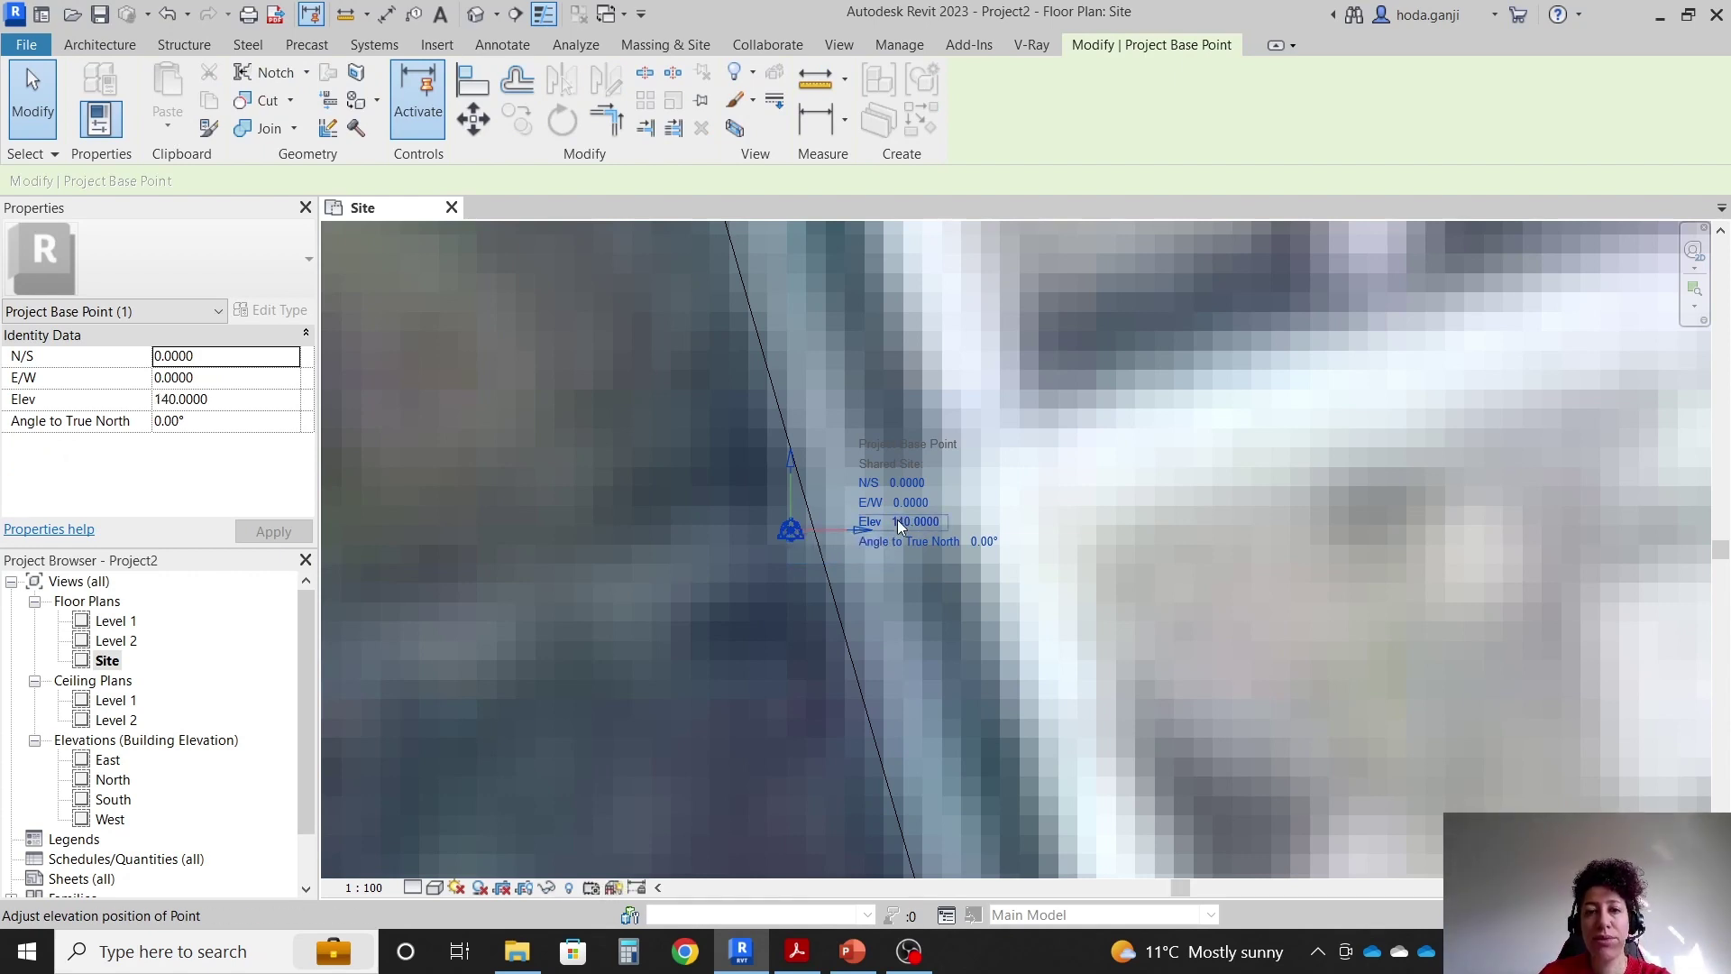
pyautogui.click(875, 617)
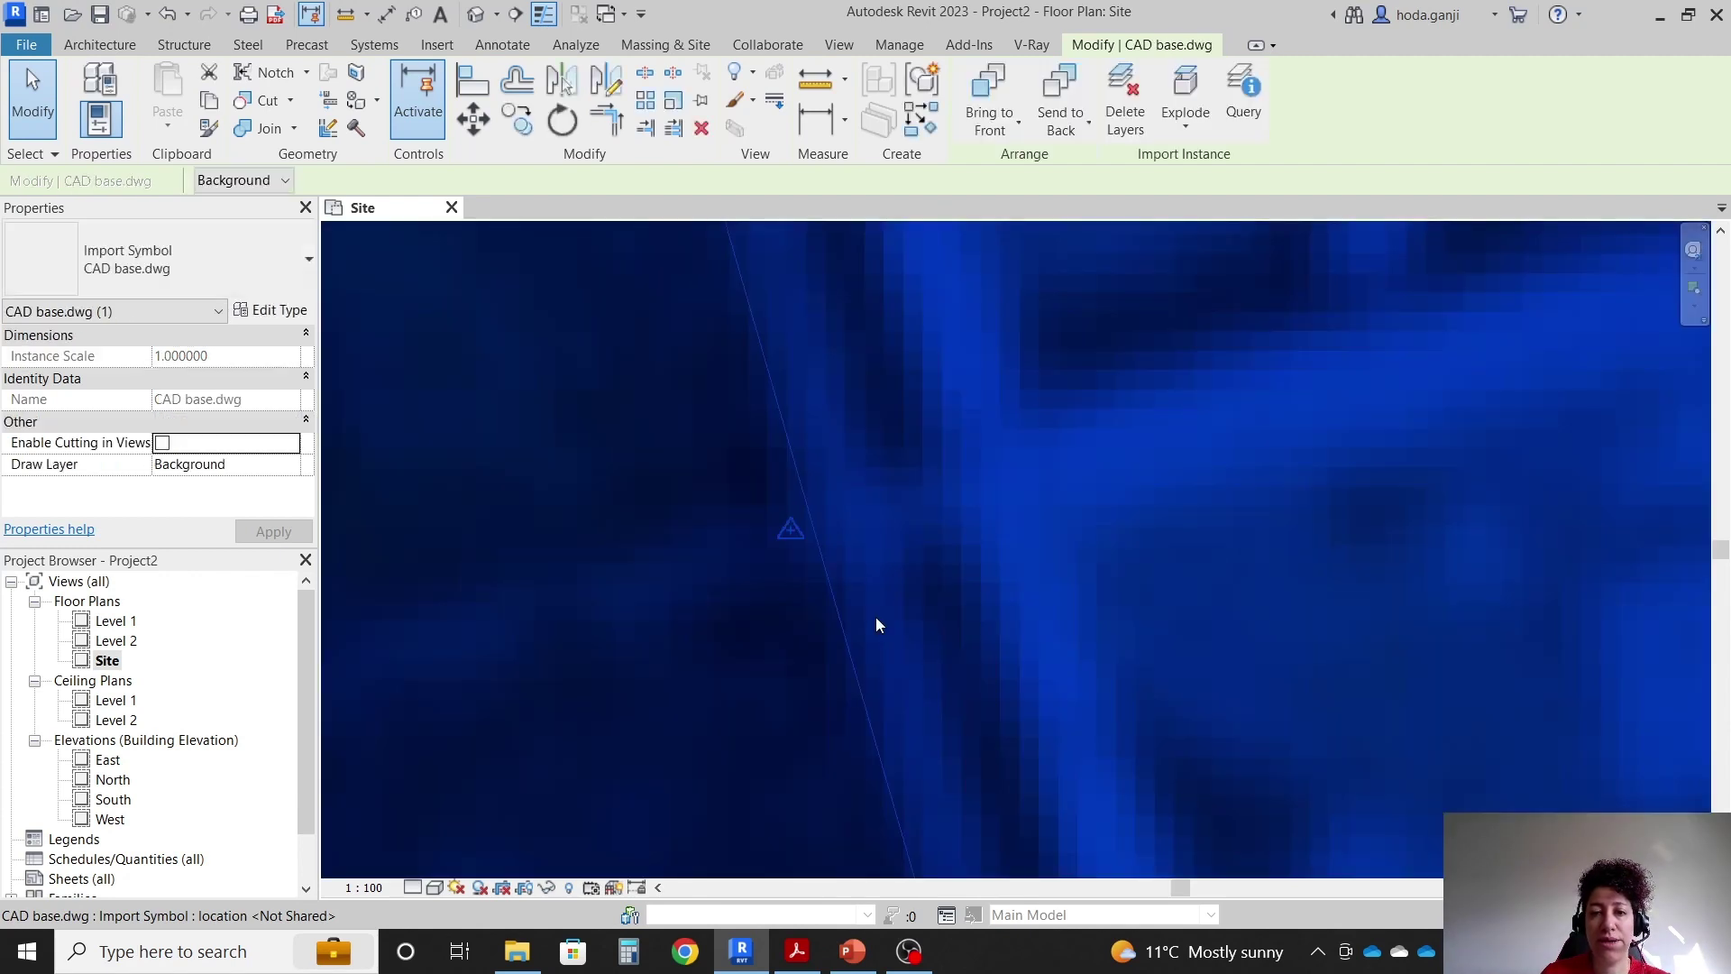
pyautogui.scroll(-1, 875, 617)
pyautogui.press('Escape')
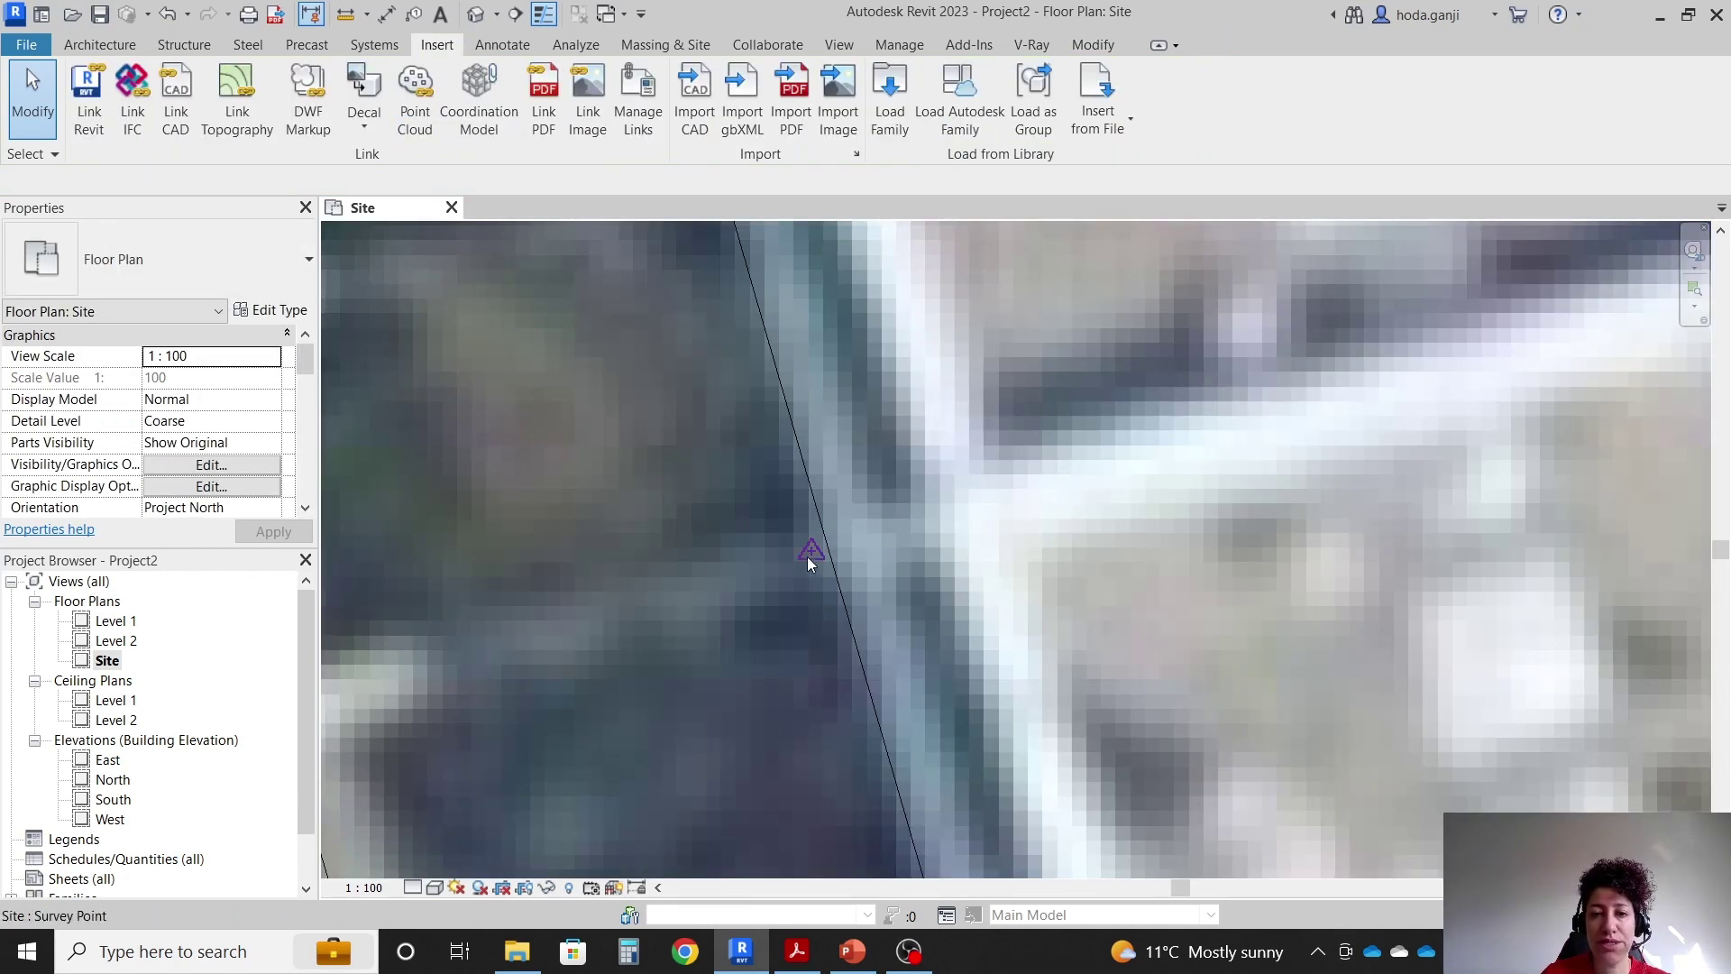
# Select the survey point and set its elevation to 140.
pyautogui.click(808, 555)
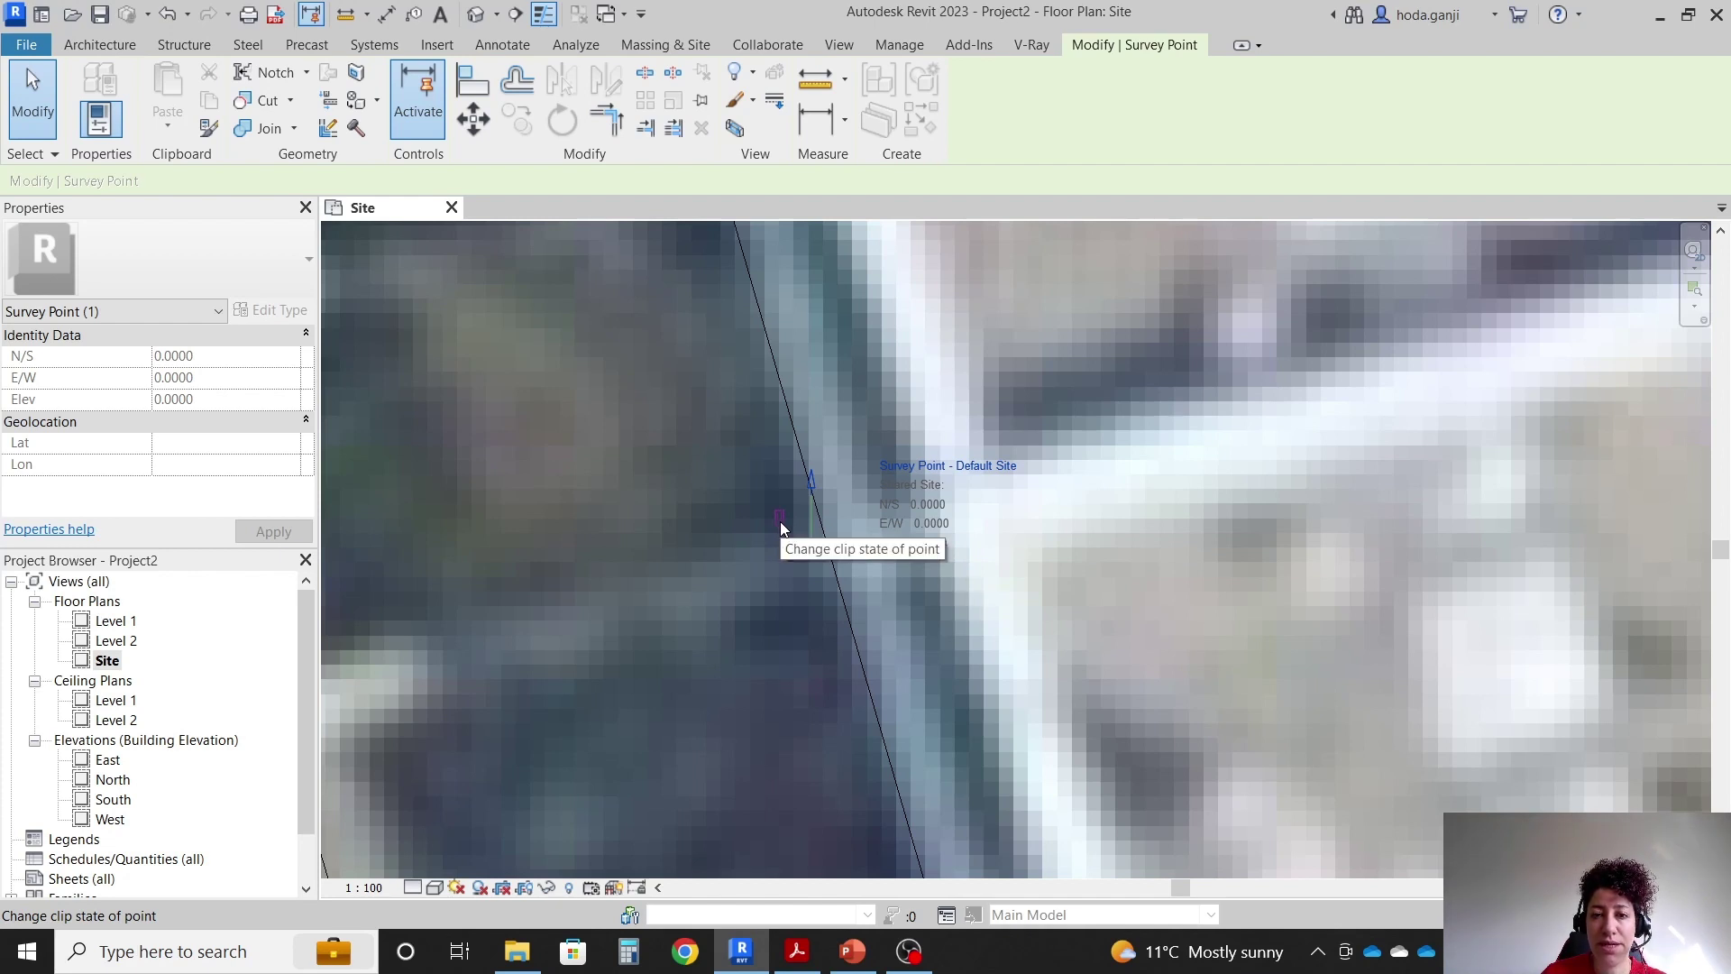
pyautogui.click(781, 522)
pyautogui.click(926, 544)
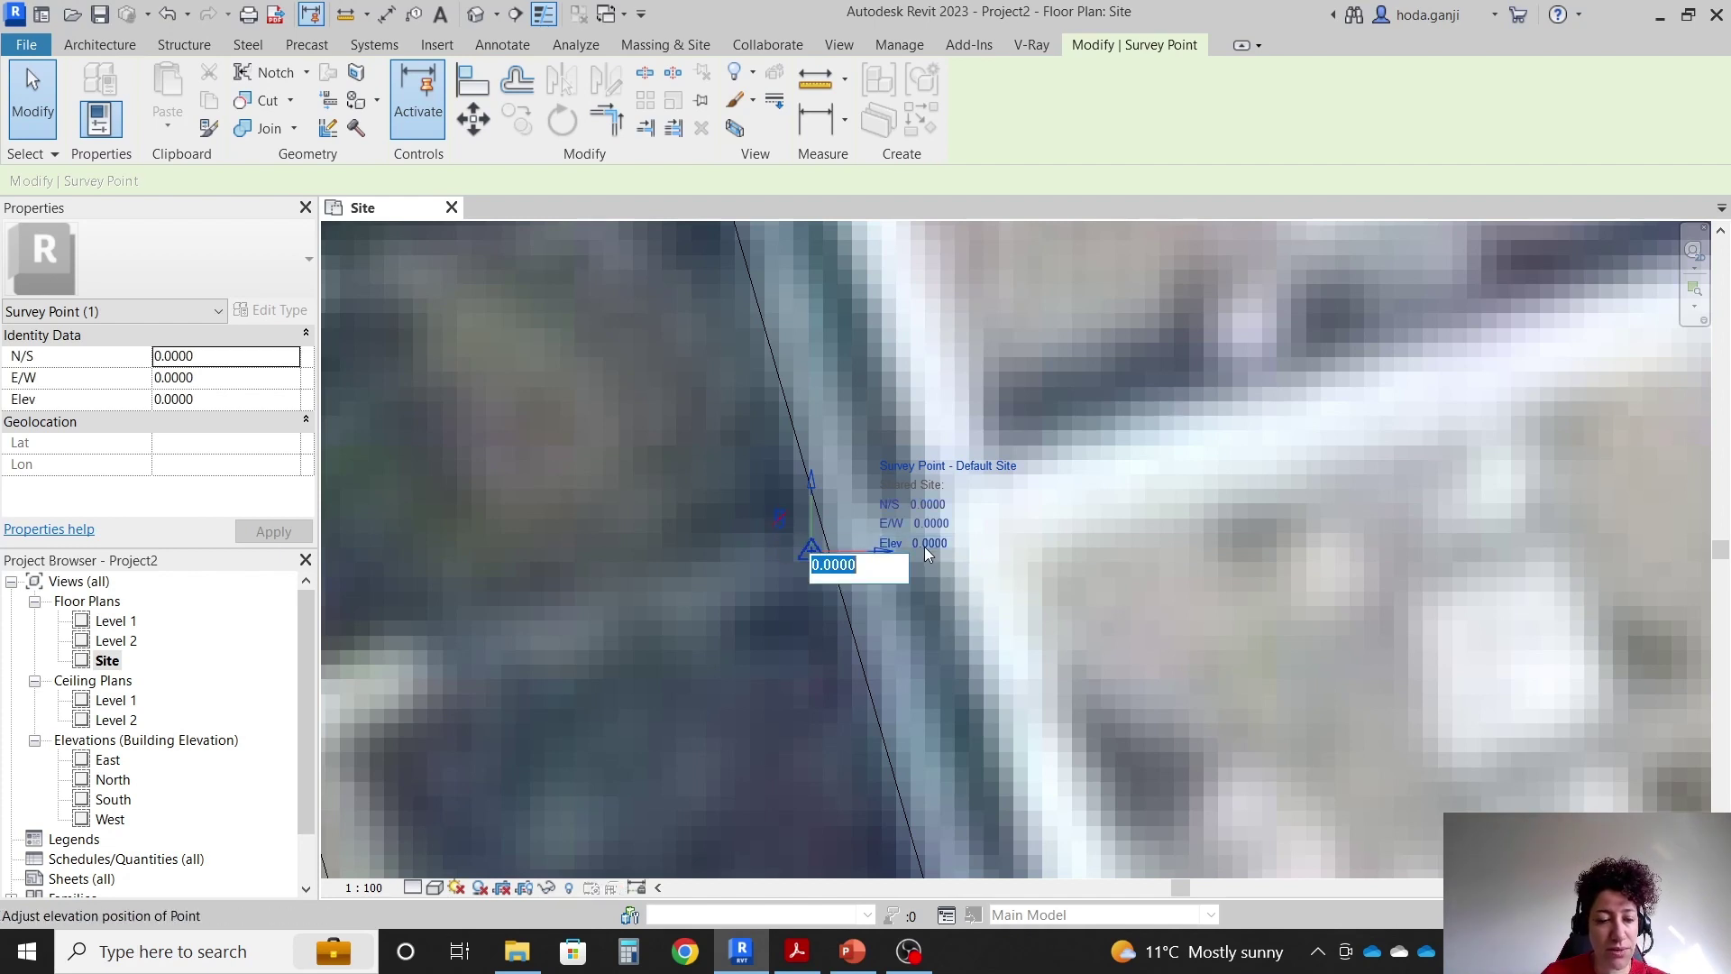
pyautogui.write('140')
pyautogui.press('Return')
pyautogui.scroll(-5, 924, 547)
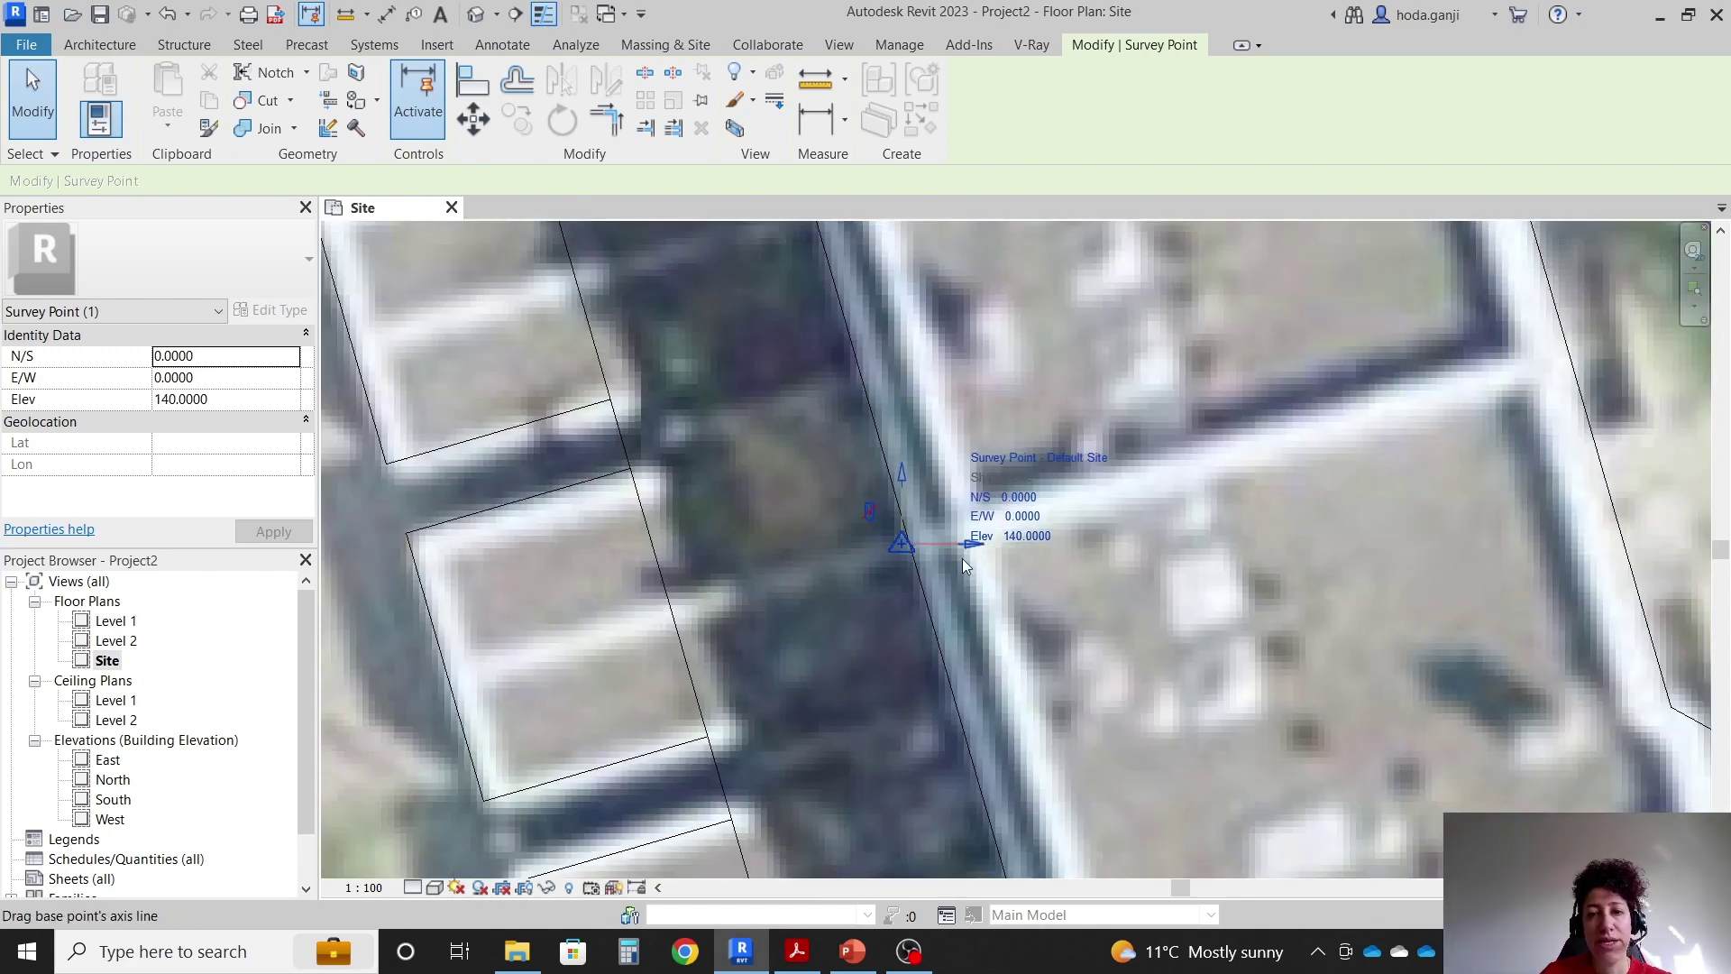
pyautogui.press('Escape')
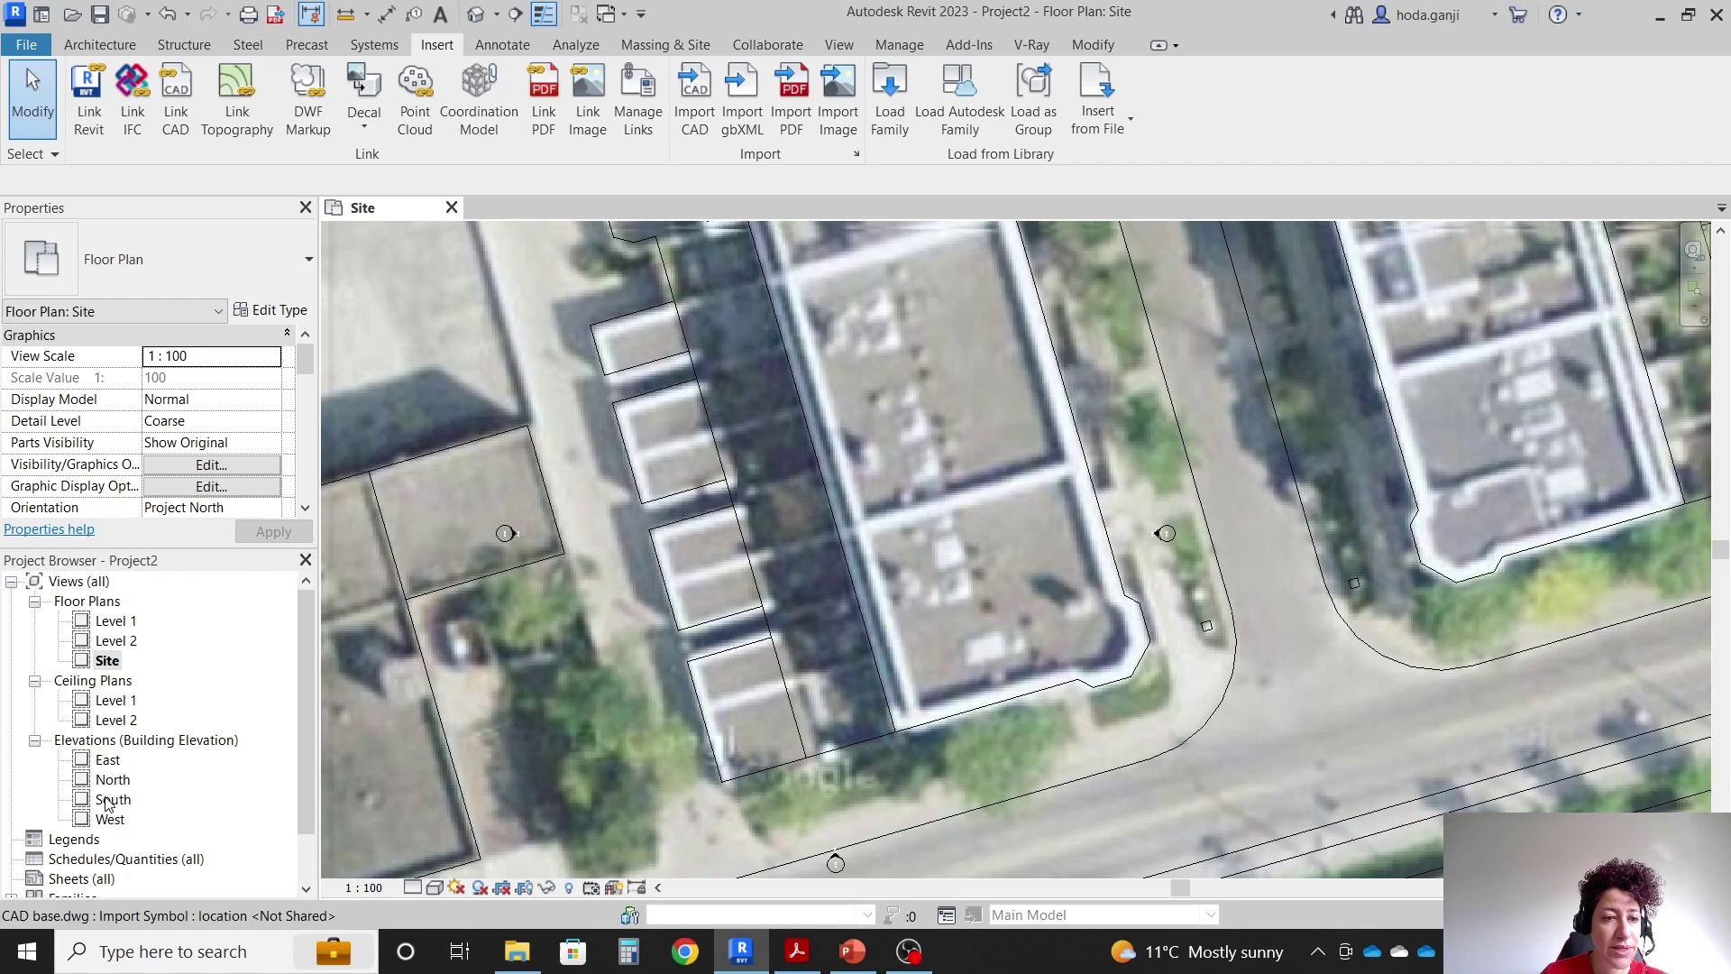
# Open the South elevation and select both Level 1 and Level 2.
pyautogui.doubleClick(110, 800)
pyautogui.scroll(-3, 983, 663)
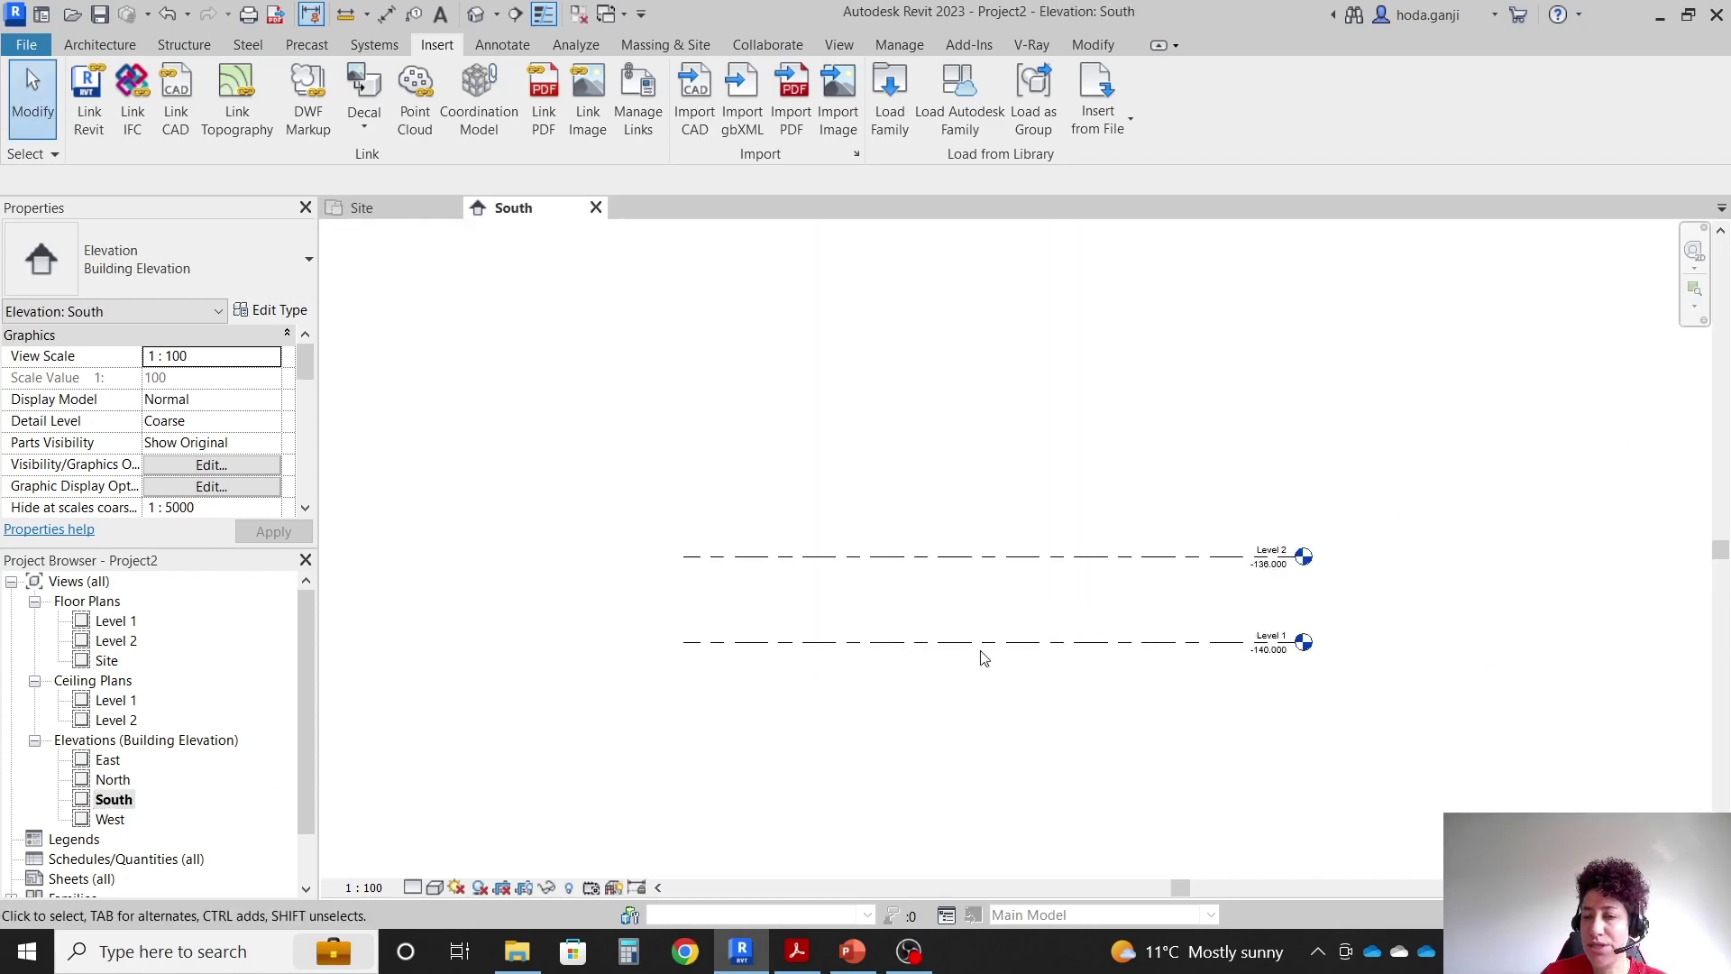
pyautogui.scroll(4, 1201, 618)
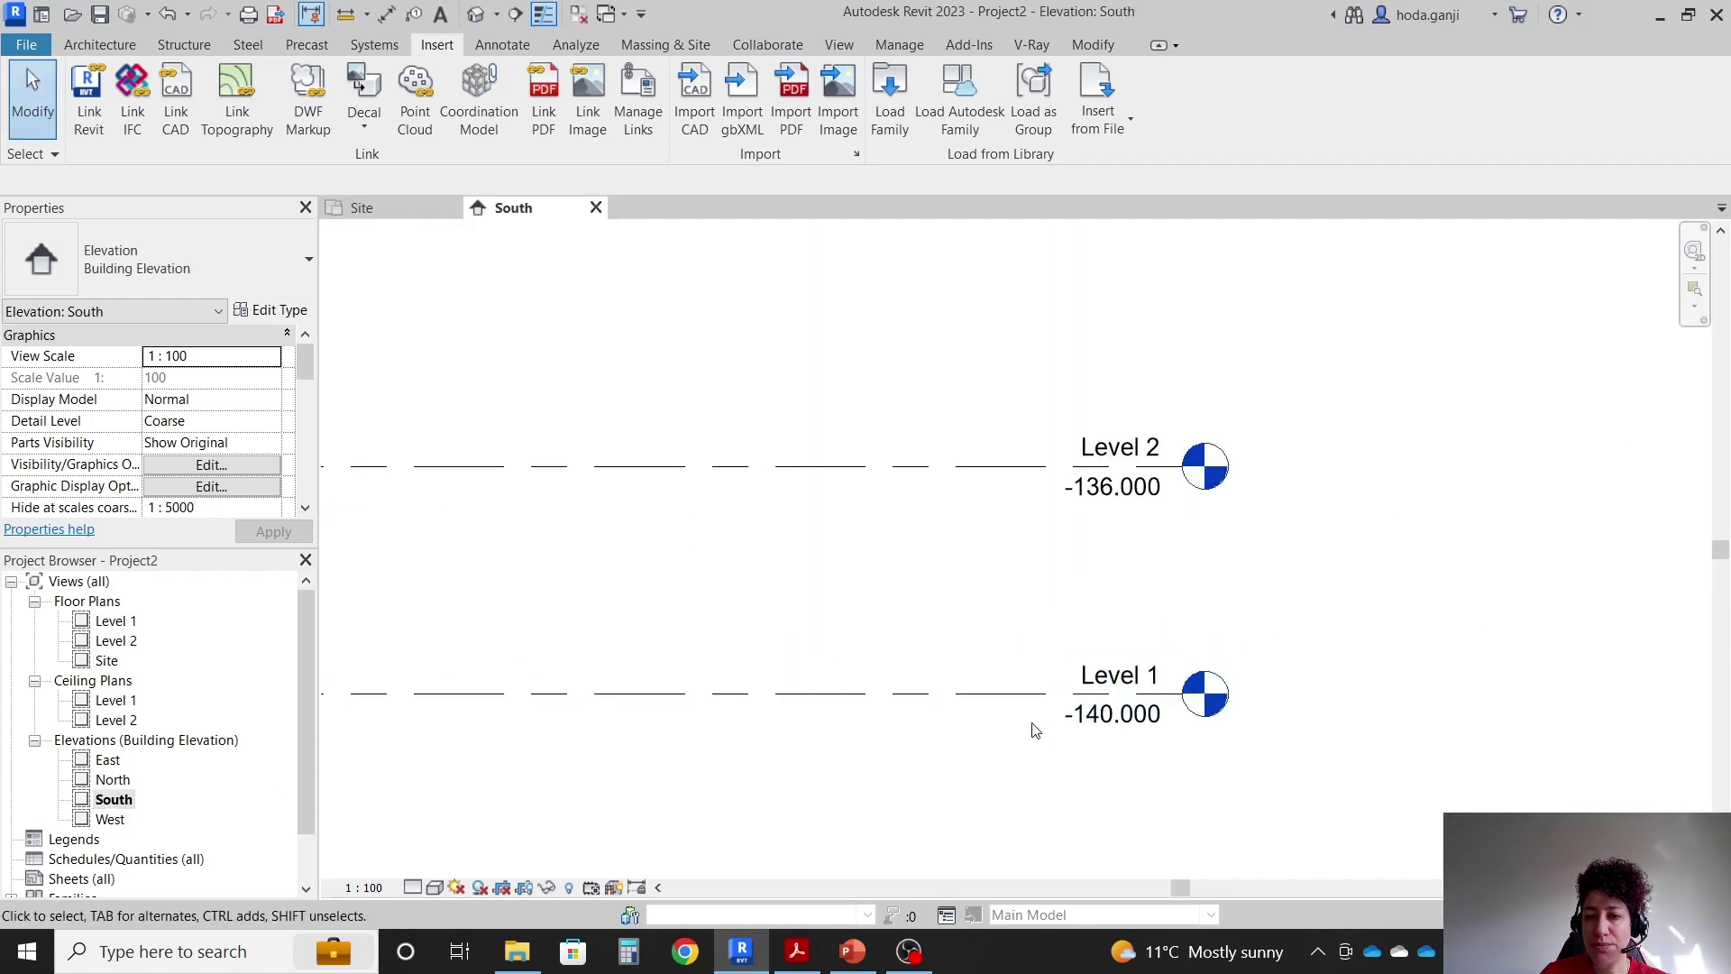
pyautogui.moveTo(996, 743); pyautogui.dragTo(920, 407)
pyautogui.scroll(-1, 917, 496)
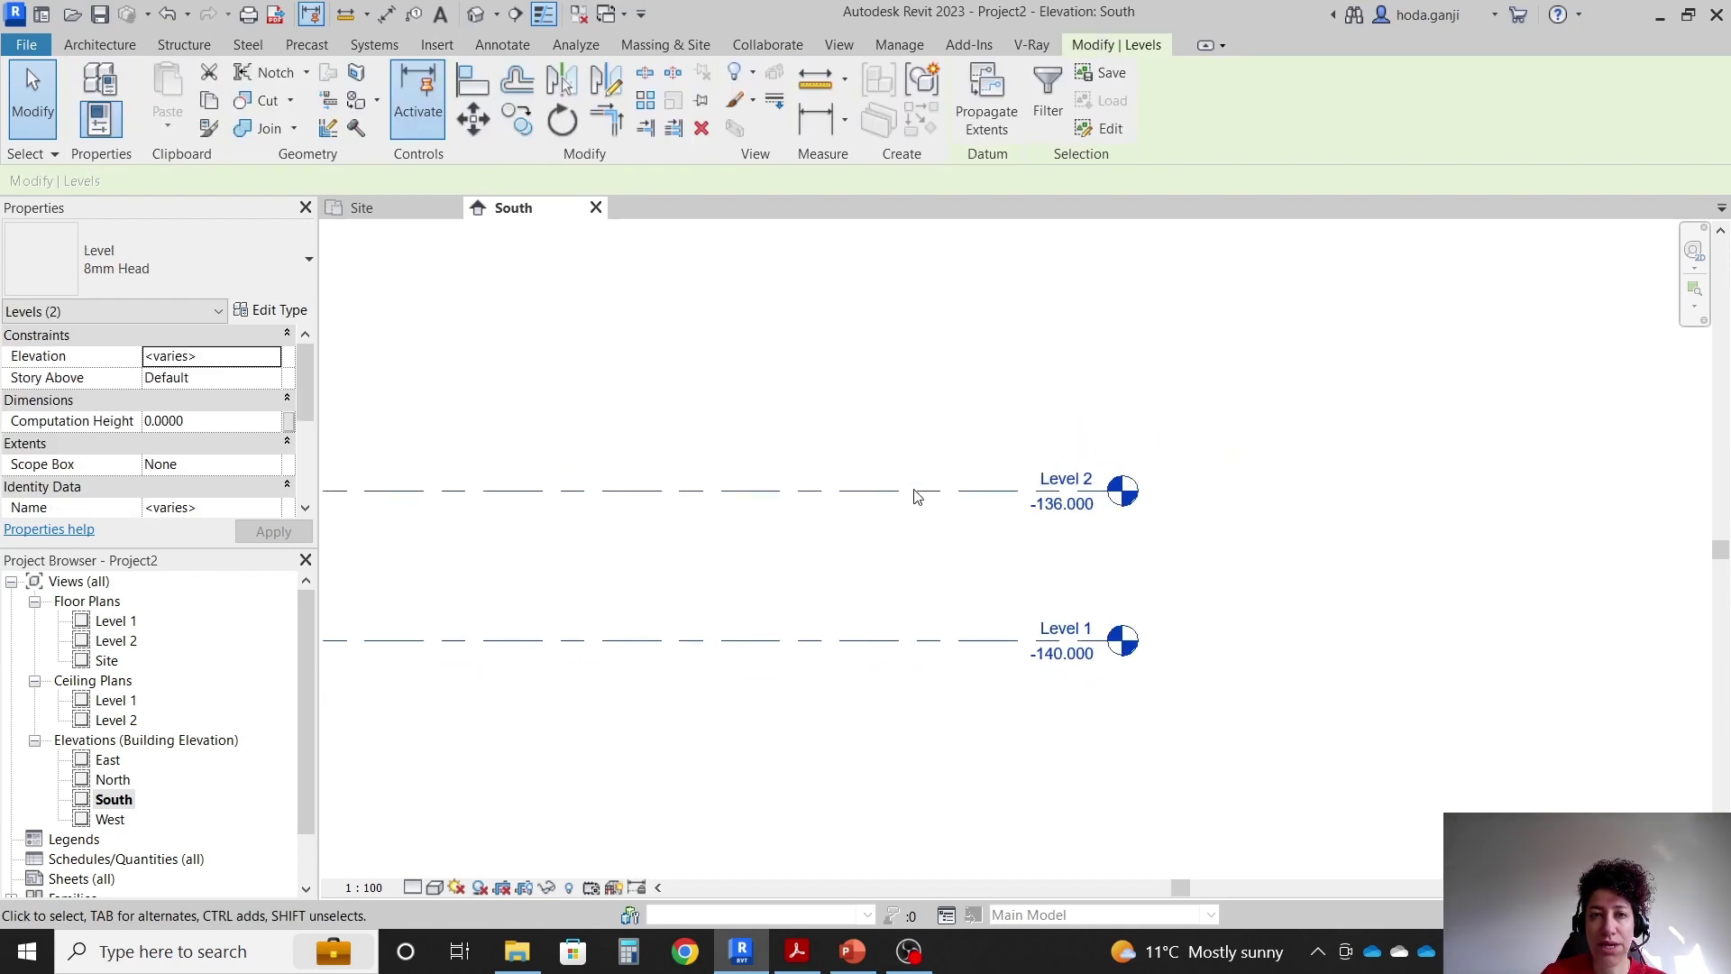
pyautogui.scroll(1, 732, 363)
# Move both levels up 140 so Level 1 reads 0.000, then return to Site.
pyautogui.click(474, 117)
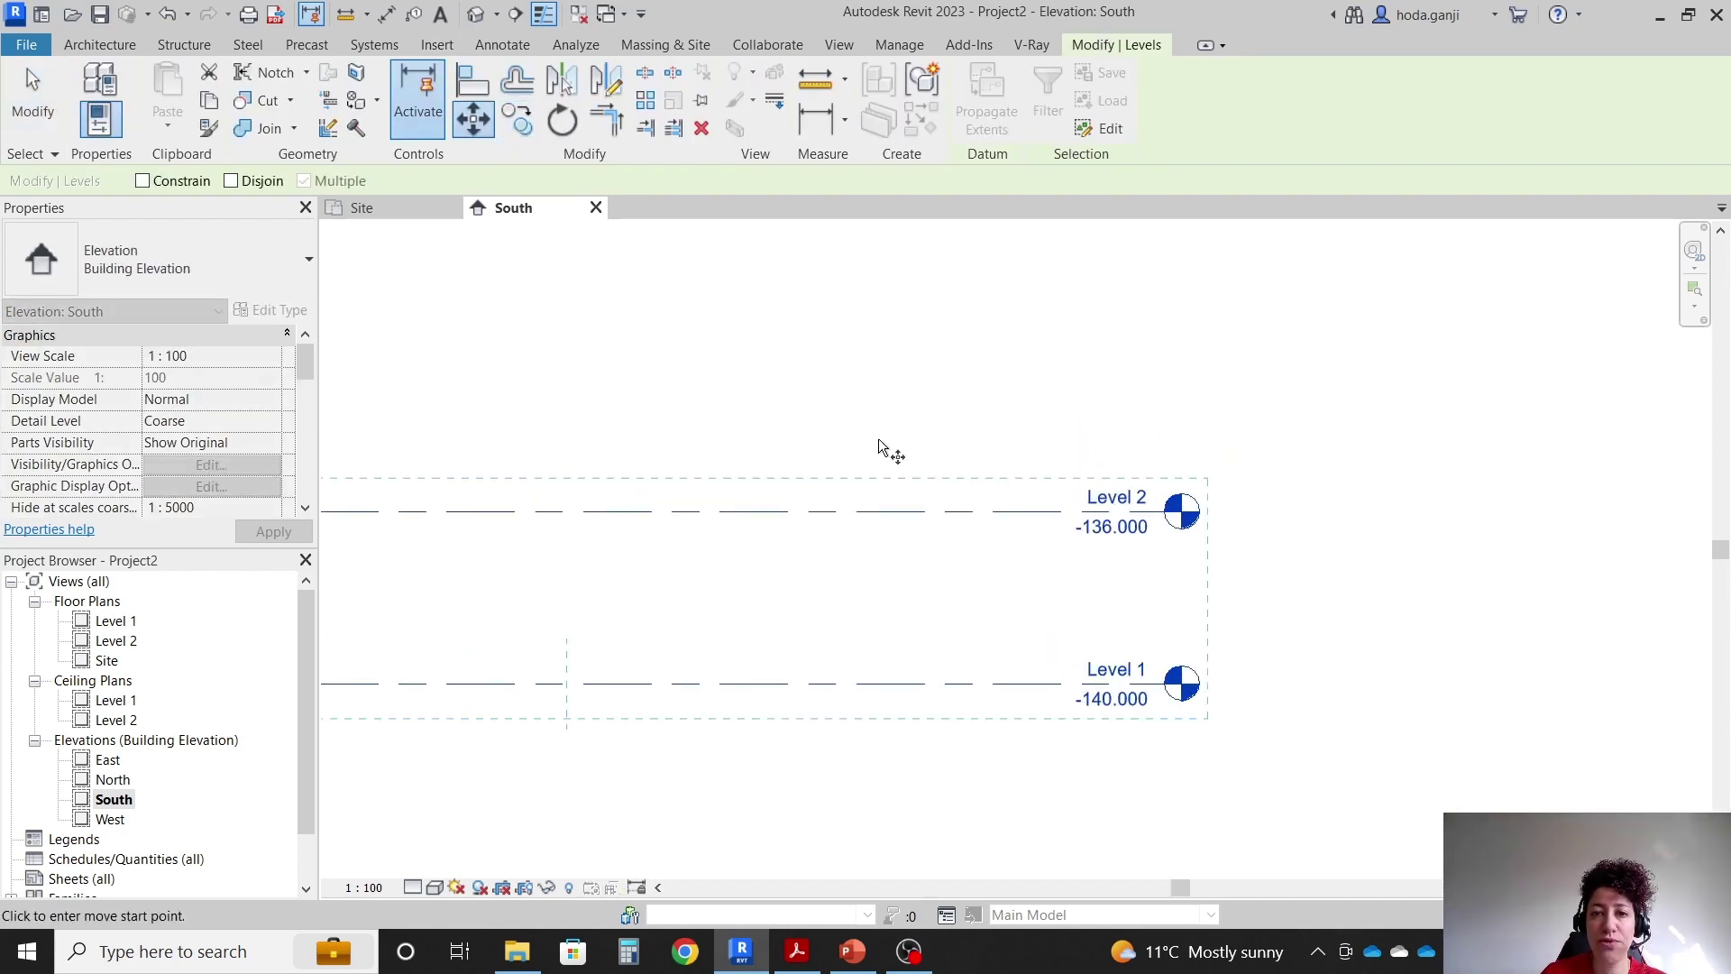
pyautogui.click(879, 439)
pyautogui.write('10')
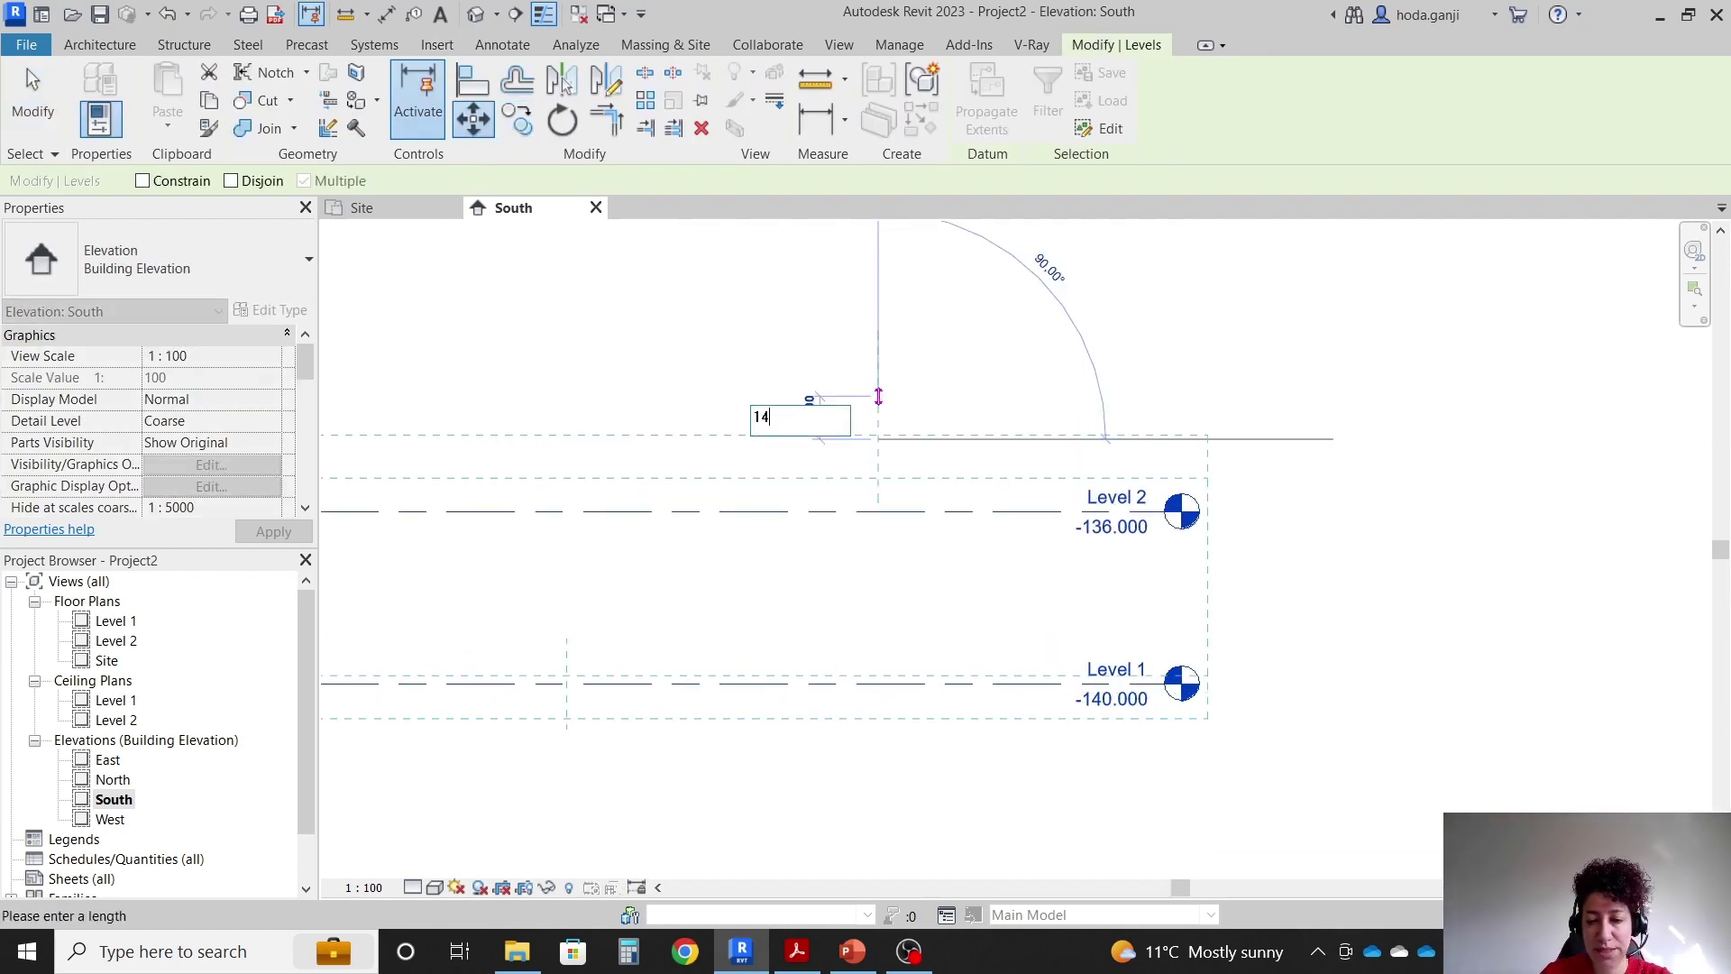
pyautogui.press('Return')
pyautogui.scroll(-3, 1046, 642)
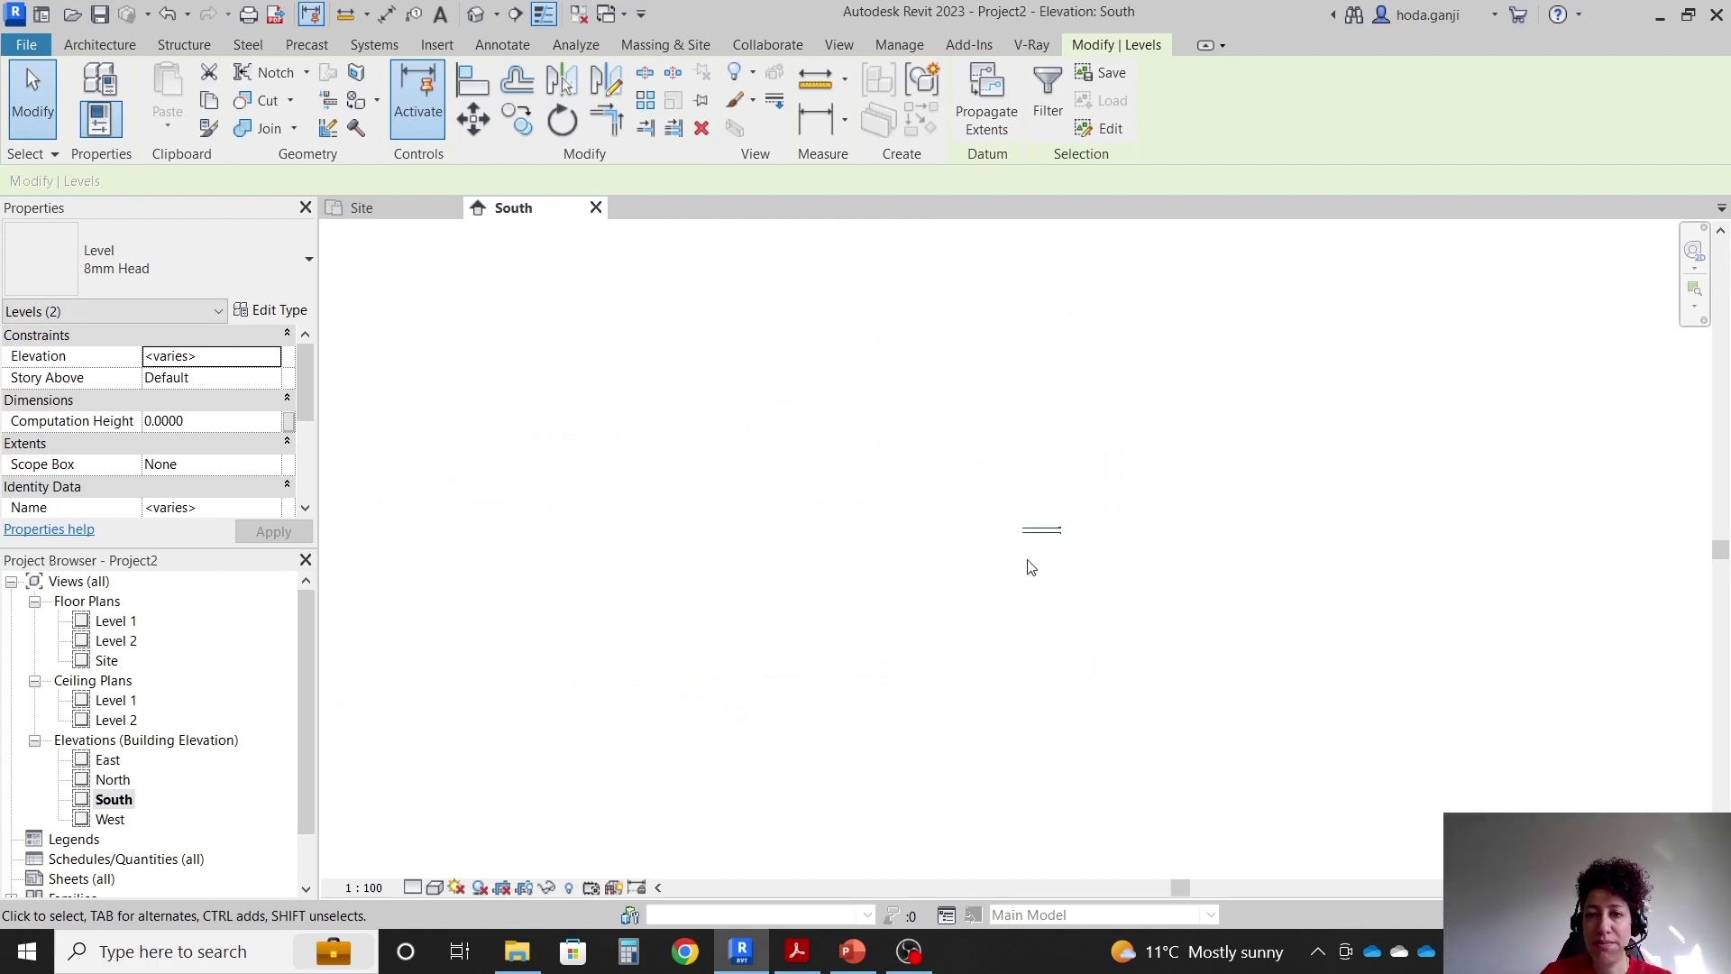
pyautogui.scroll(5, 1112, 503)
pyautogui.press('Escape')
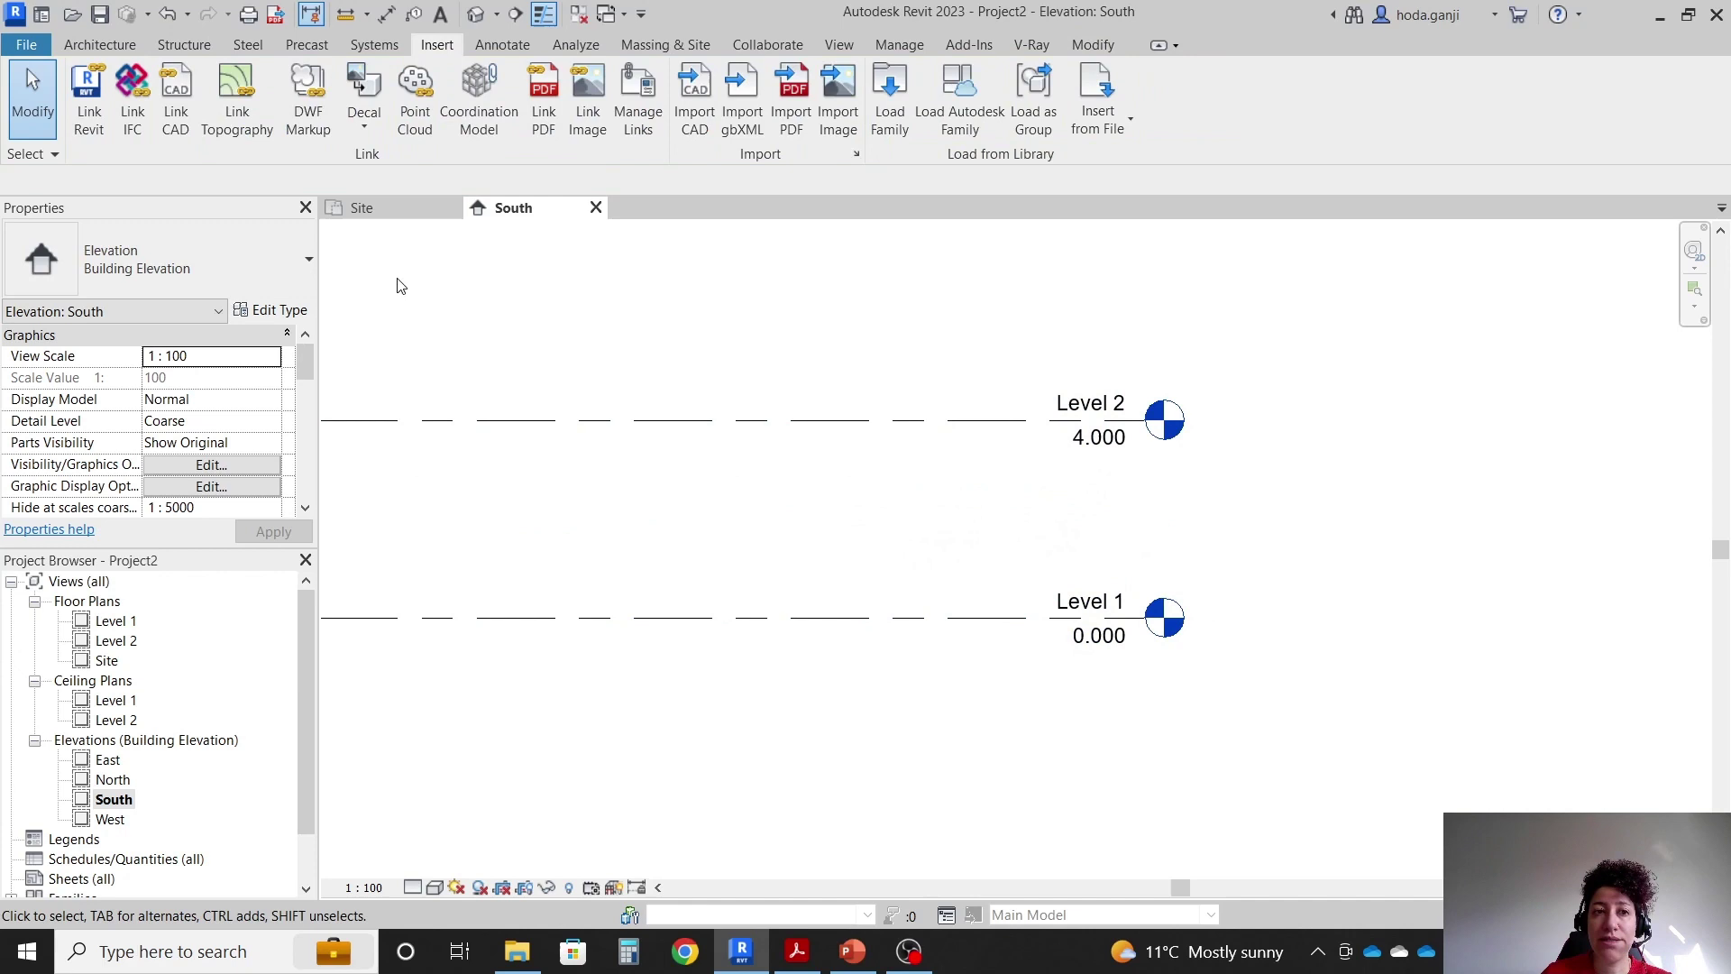
pyautogui.click(361, 207)
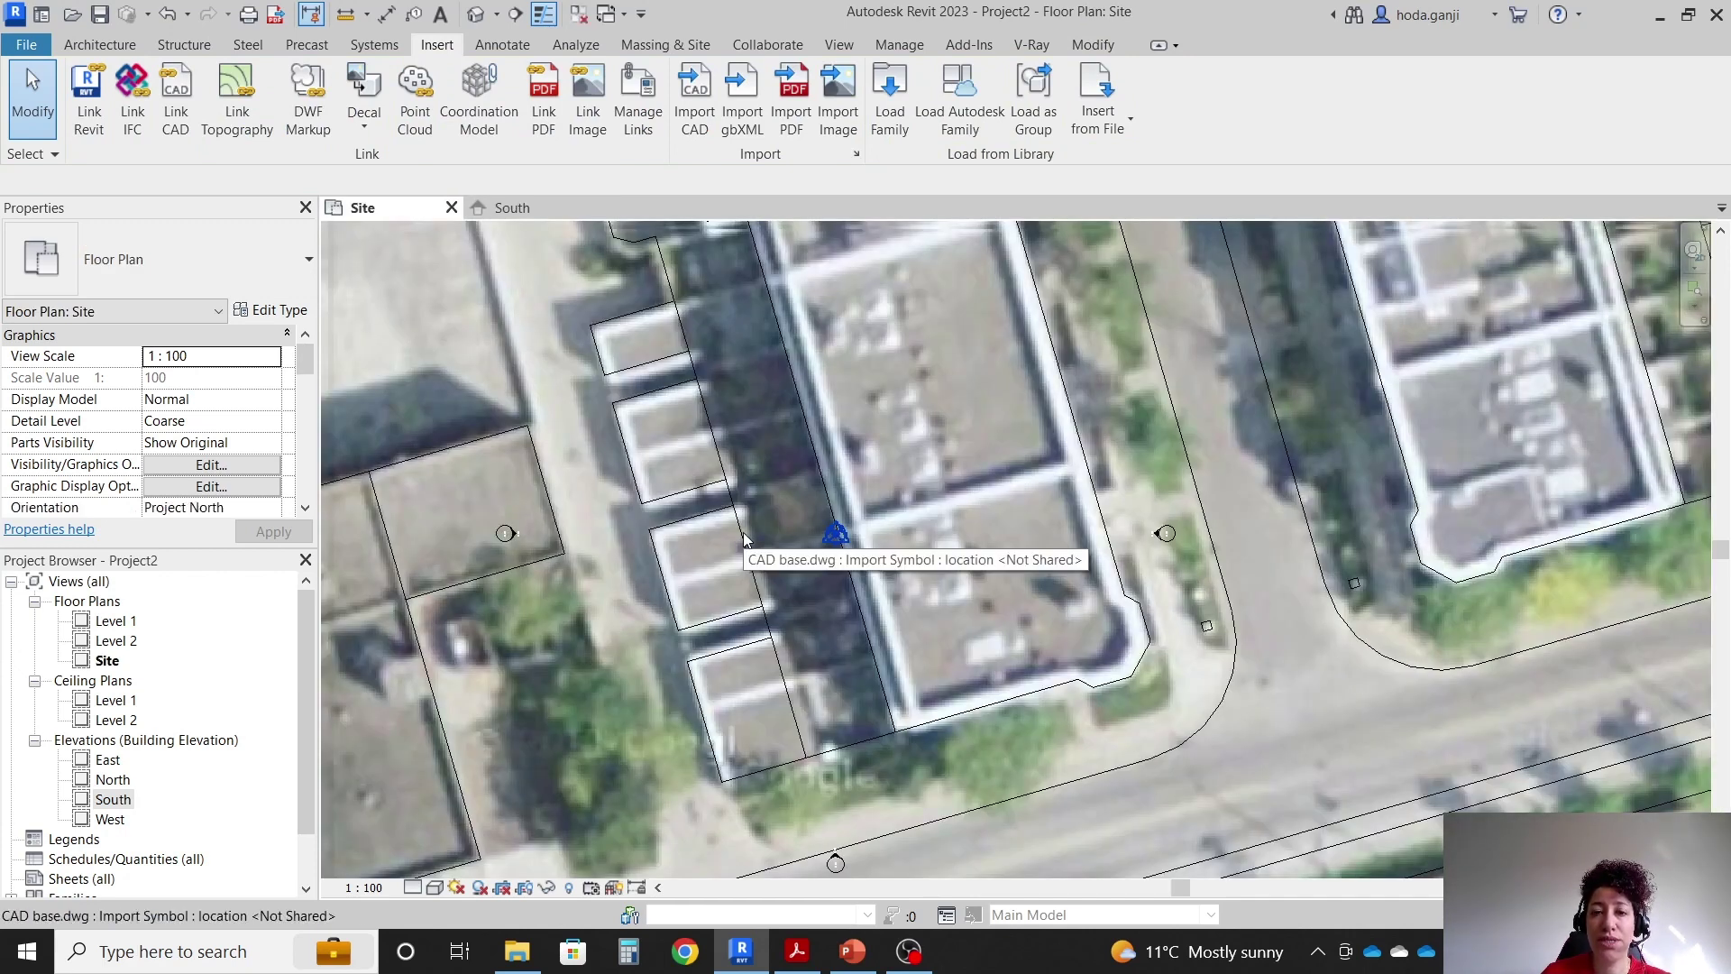
# Rotate Project North by aligning it to a picked street line.
pyautogui.scroll(-2, 745, 539)
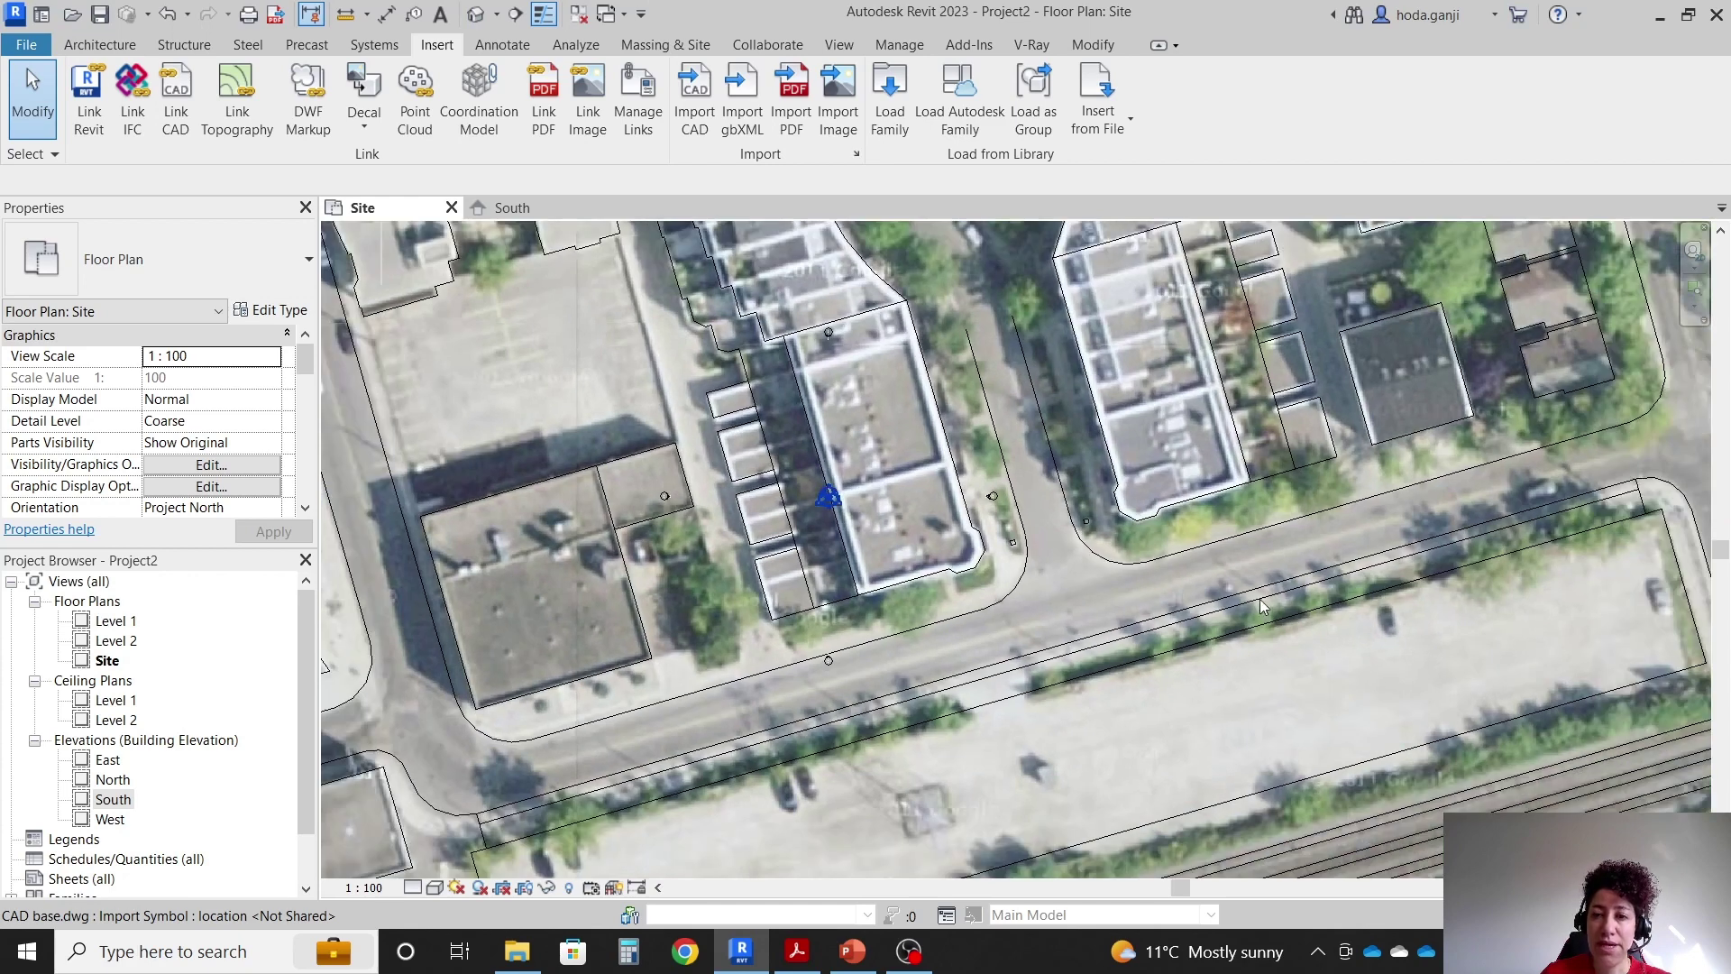
pyautogui.scroll(1, 1155, 480)
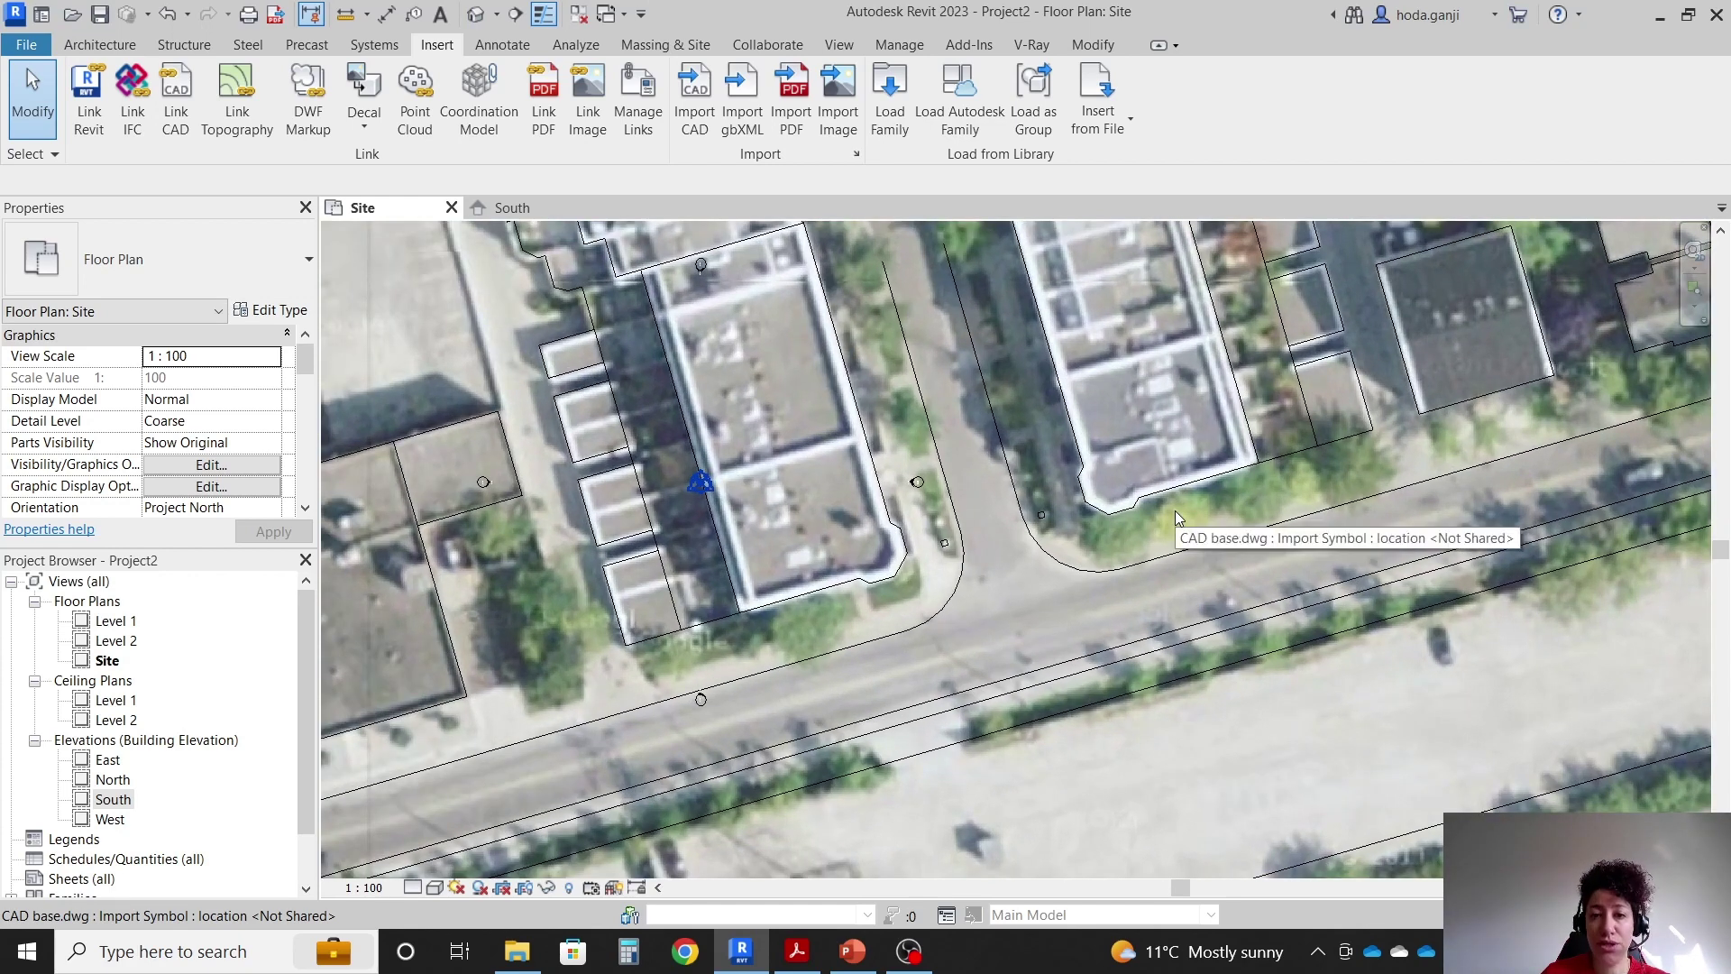
pyautogui.scroll(-2, 1175, 510)
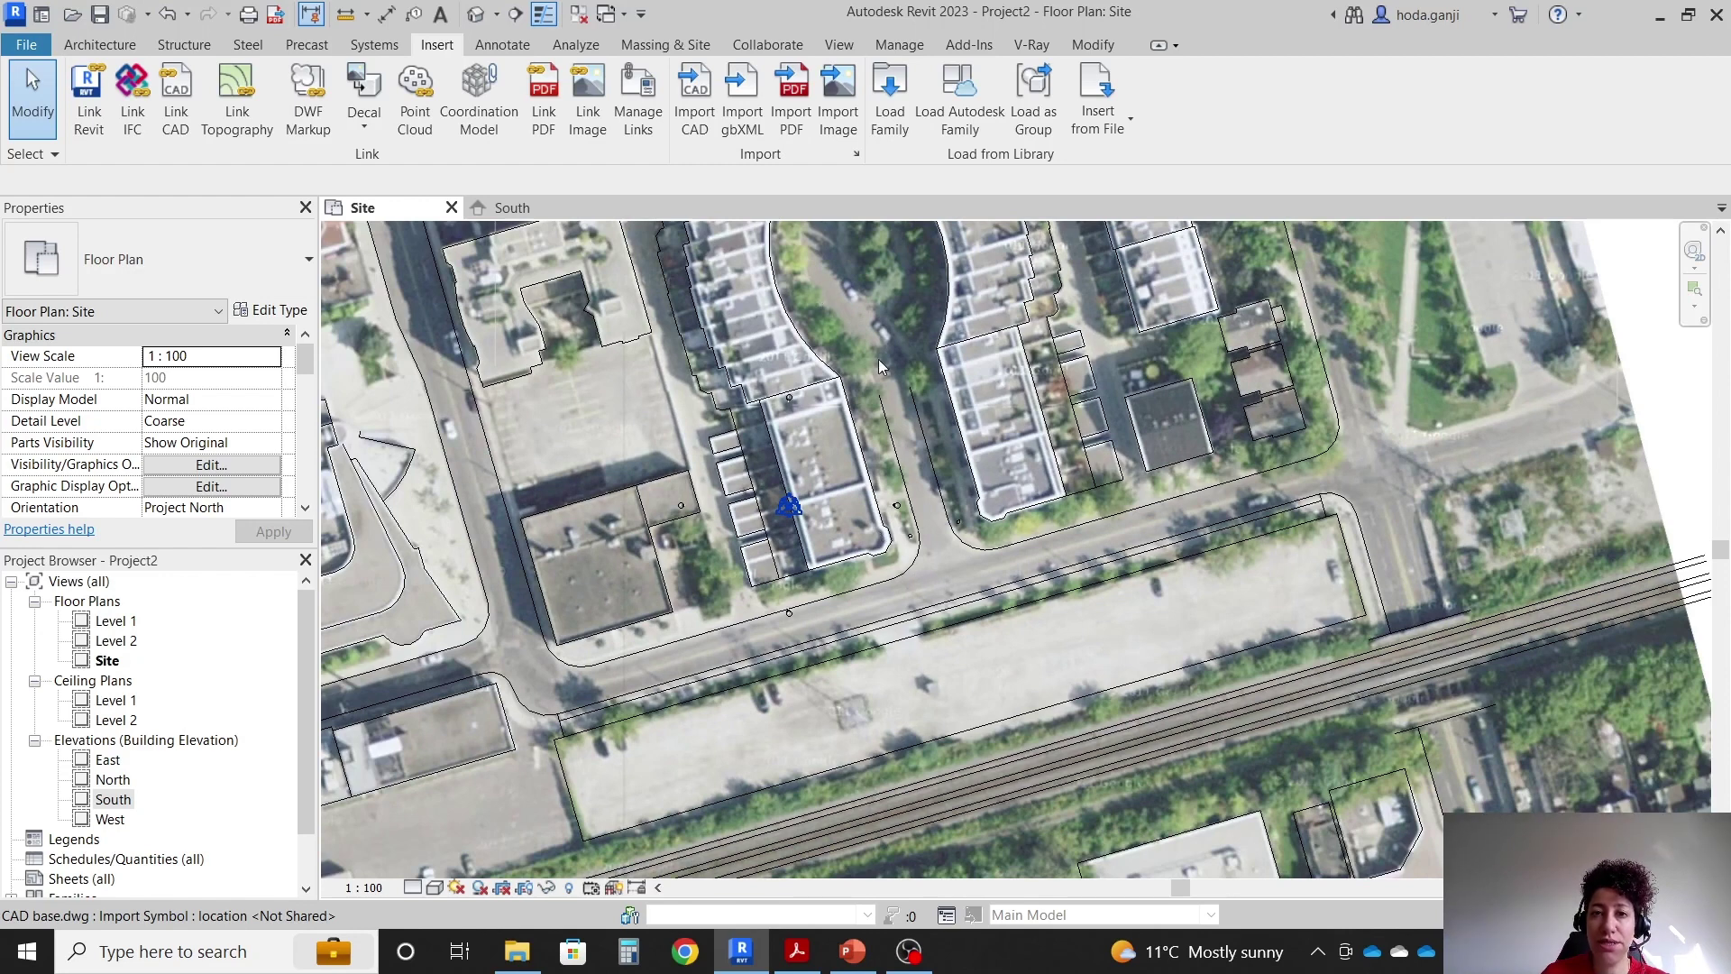
pyautogui.scroll(2, 1070, 499)
pyautogui.scroll(-2, 311, 444)
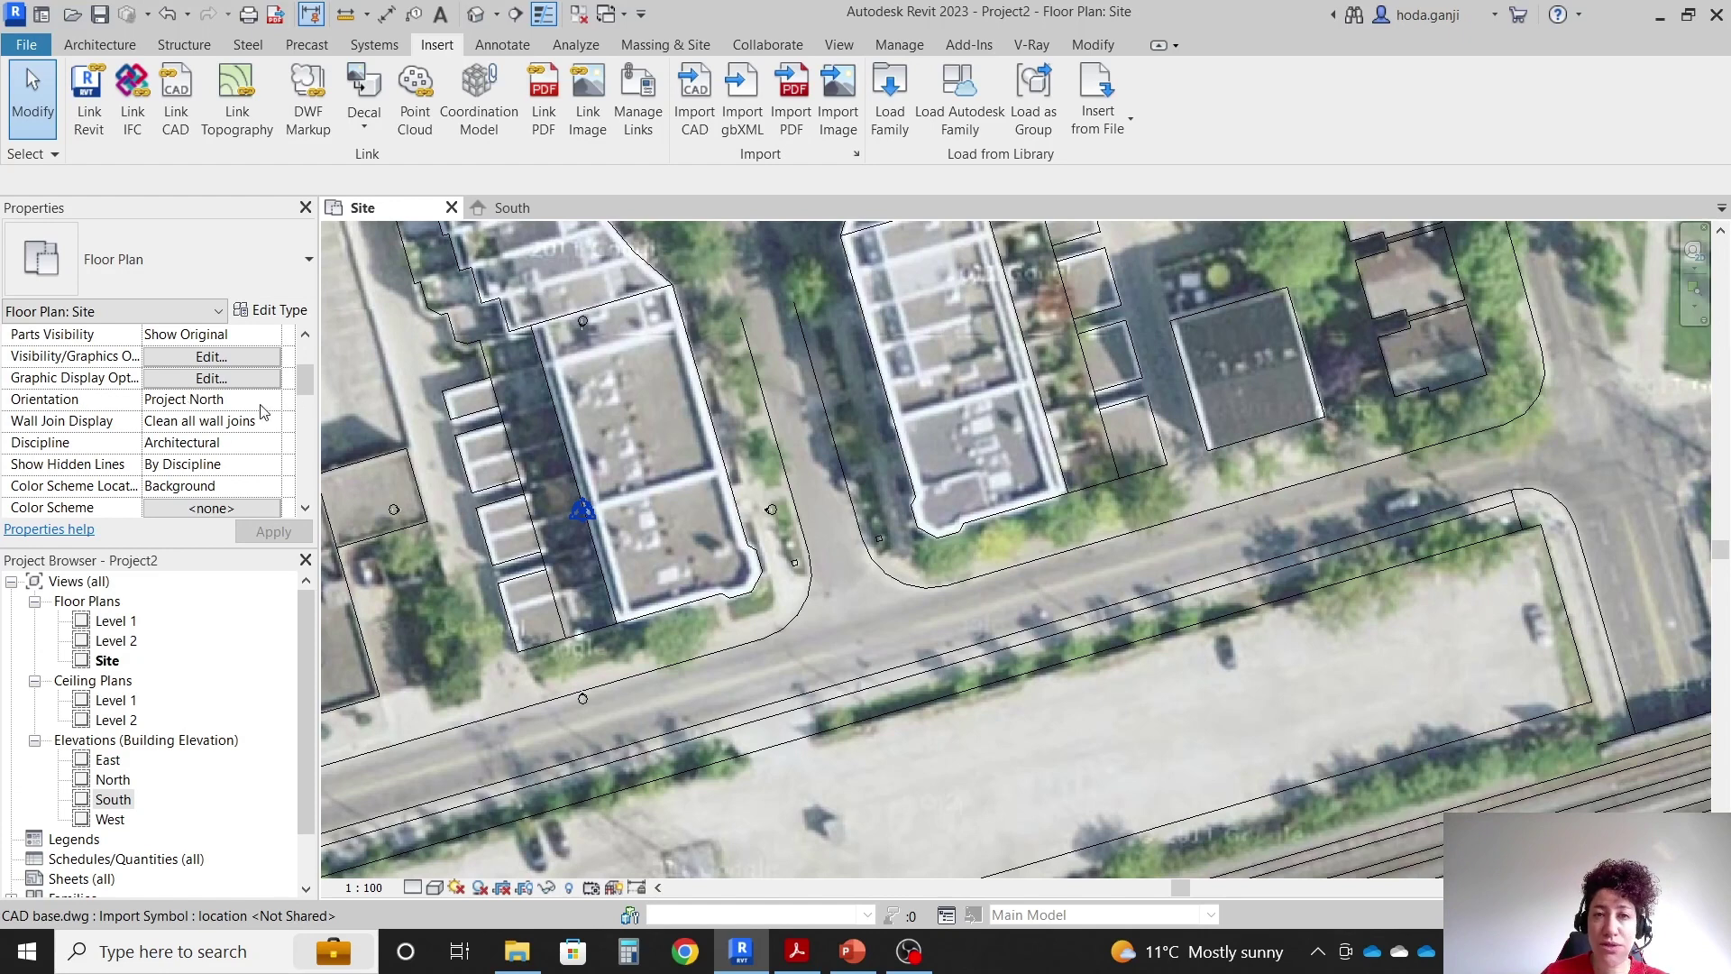
pyautogui.click(899, 44)
pyautogui.click(622, 131)
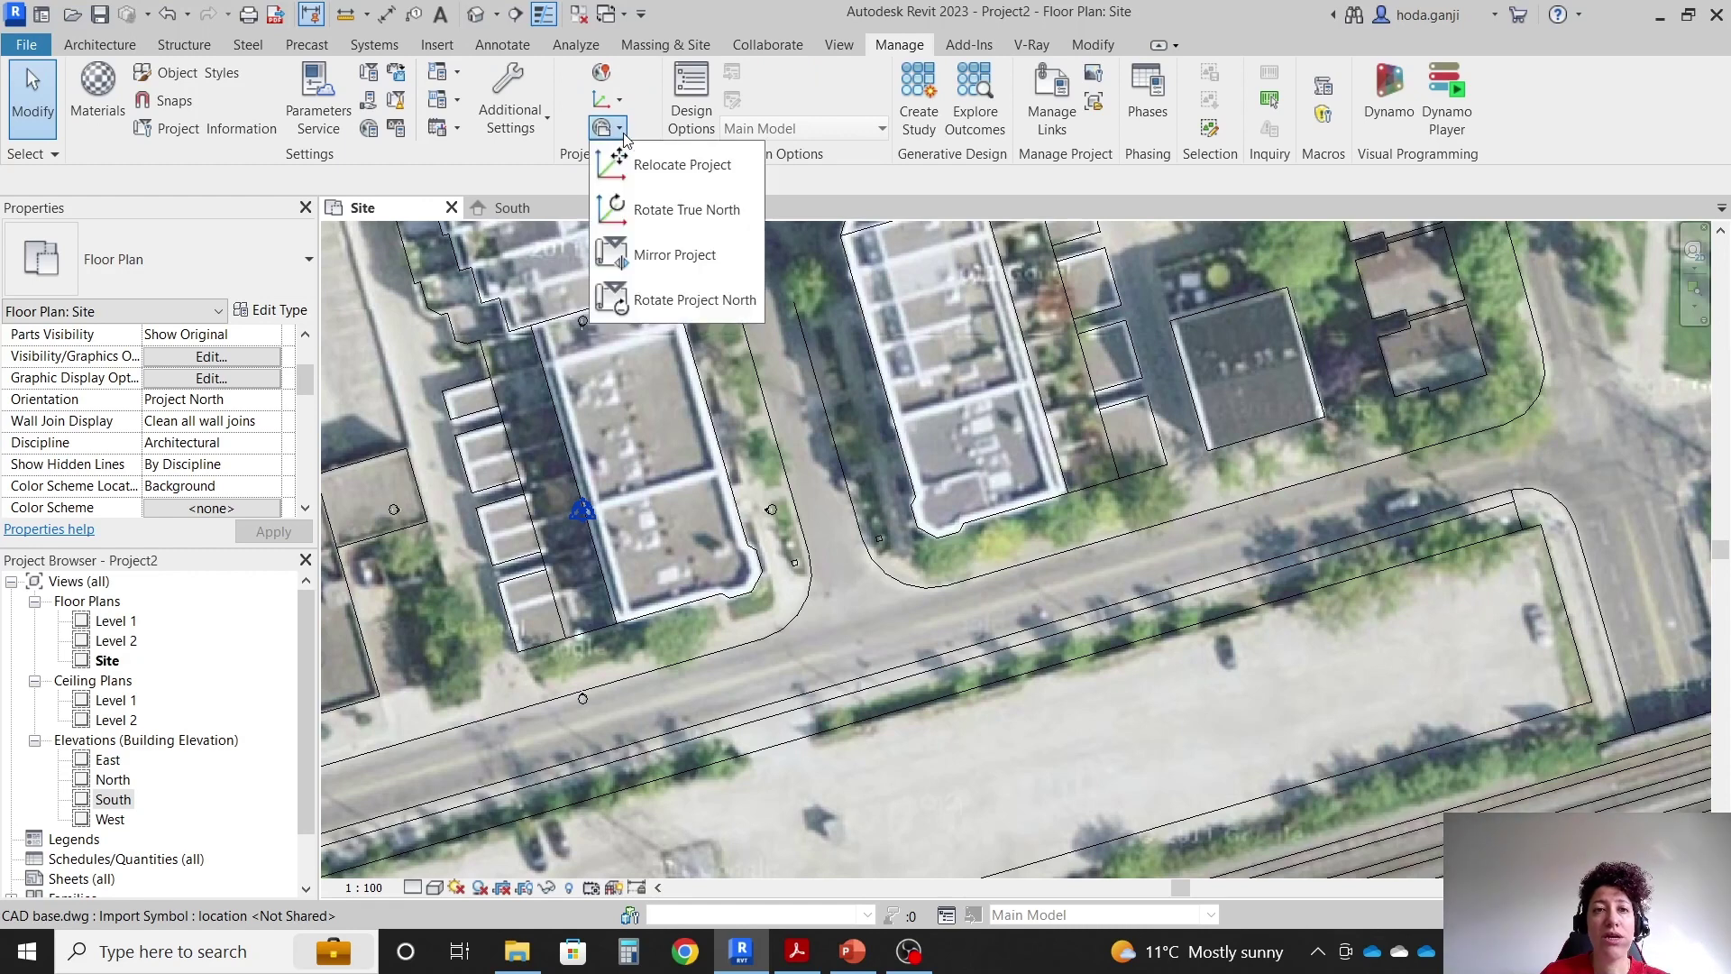
pyautogui.click(624, 134)
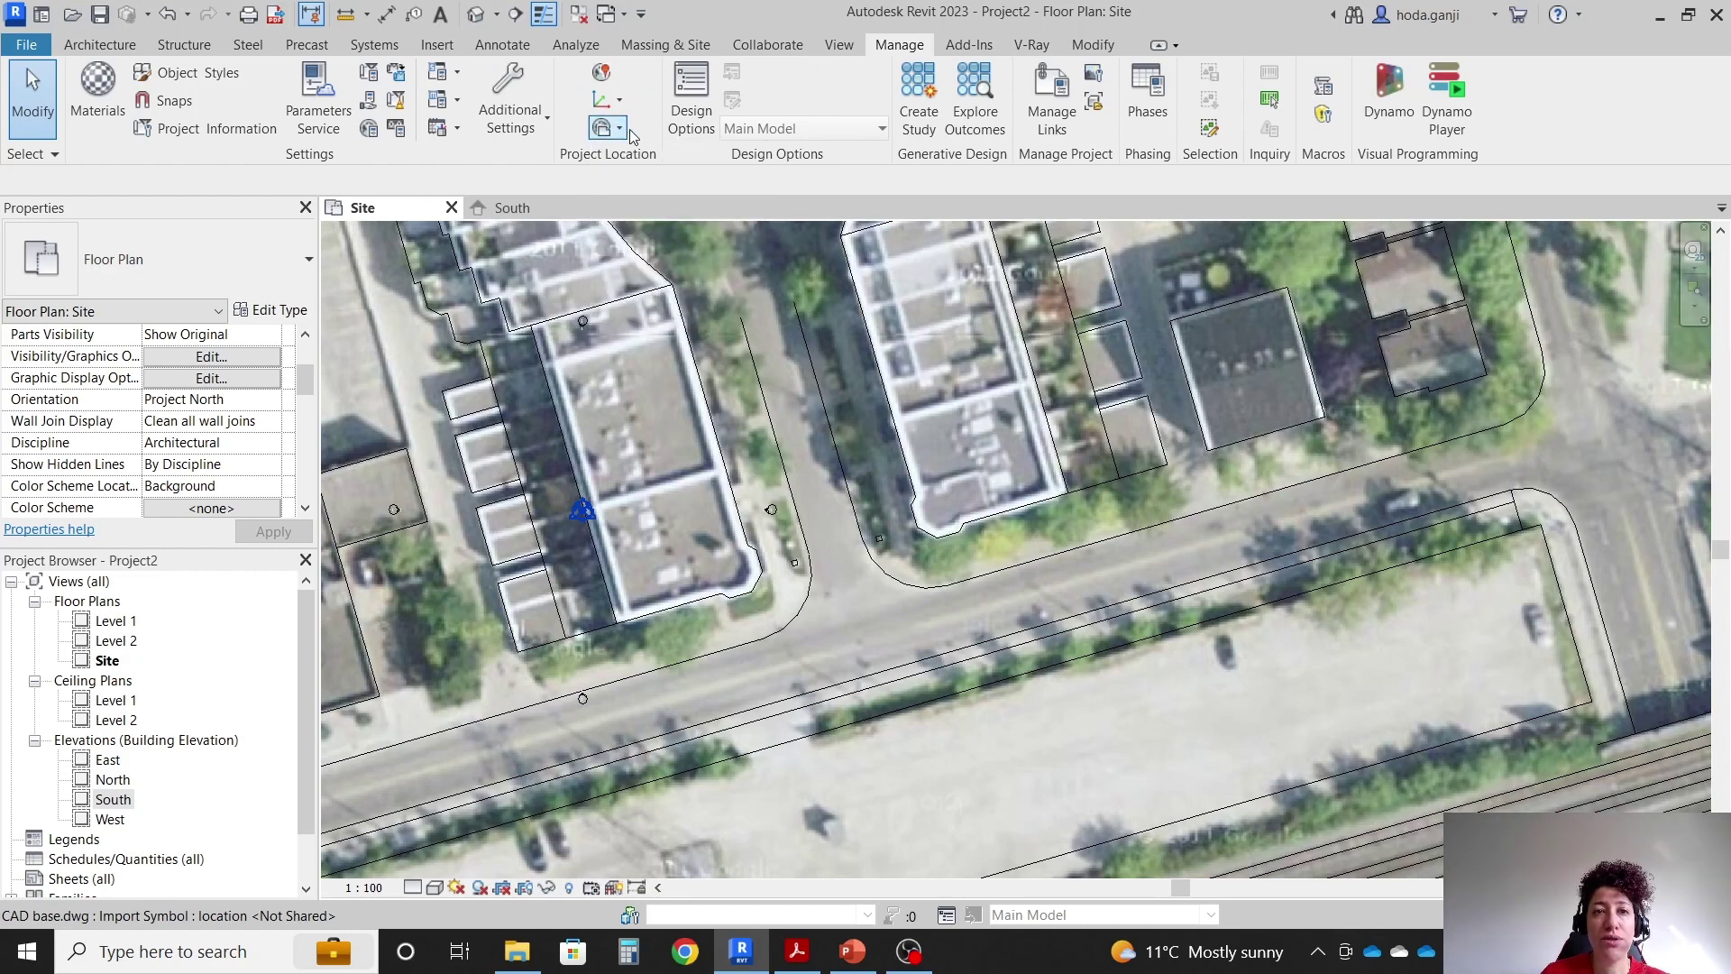
pyautogui.click(620, 131)
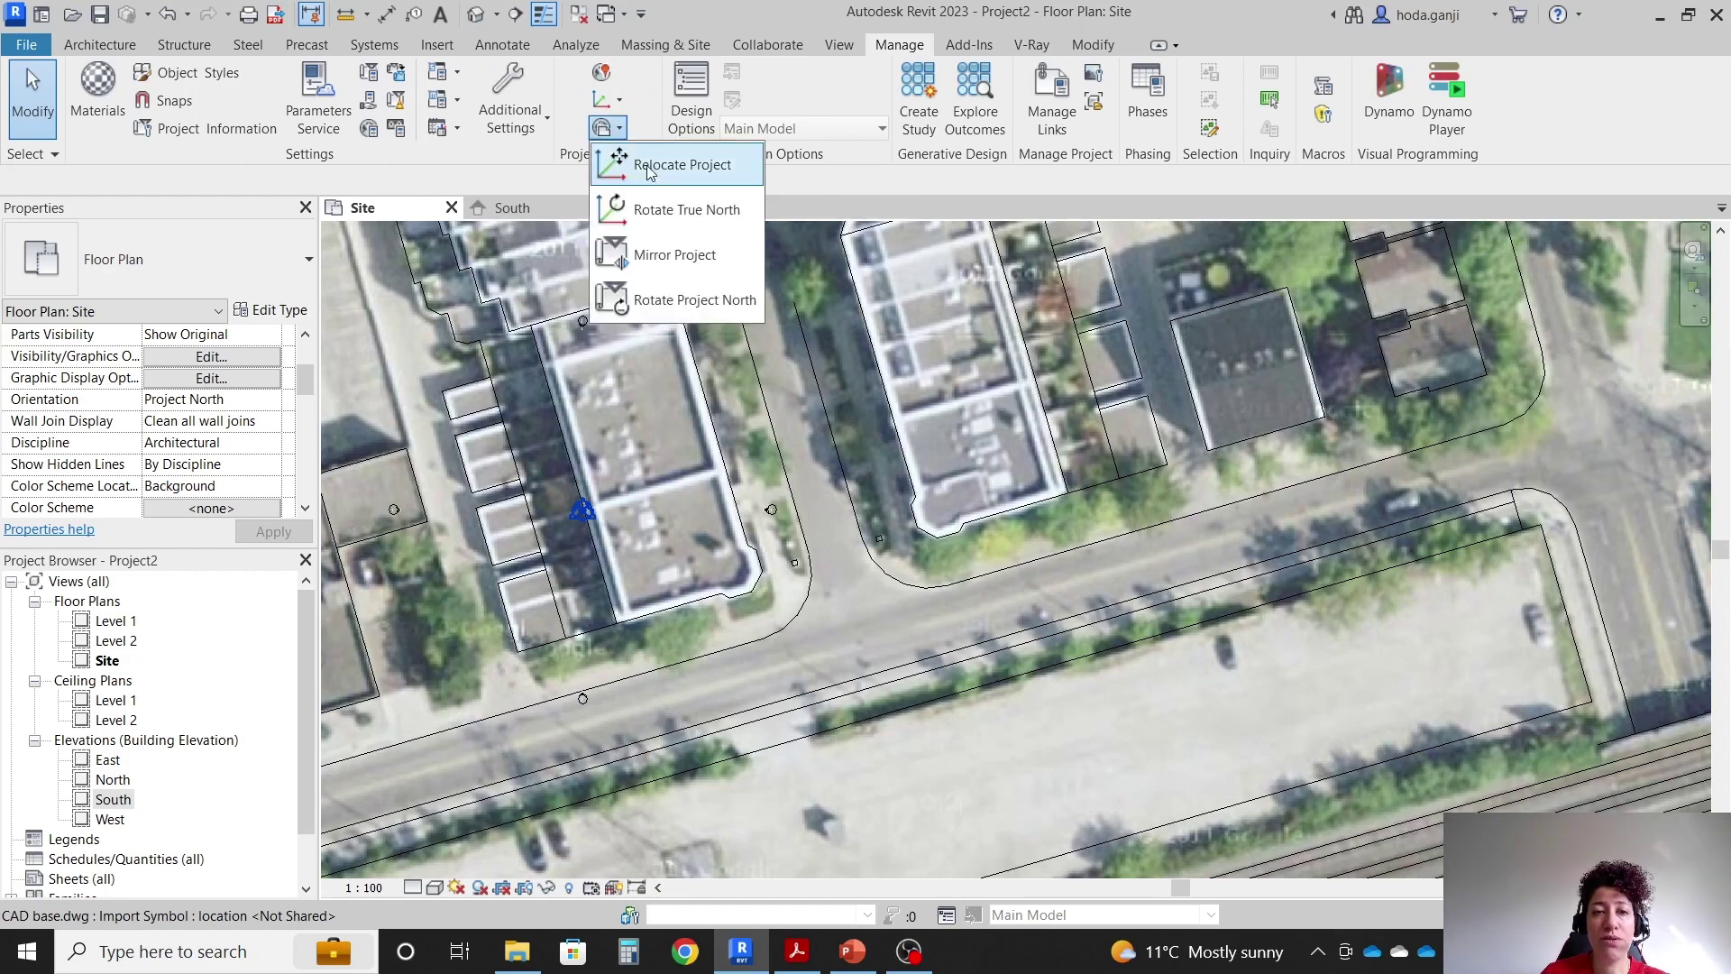
pyautogui.click(702, 301)
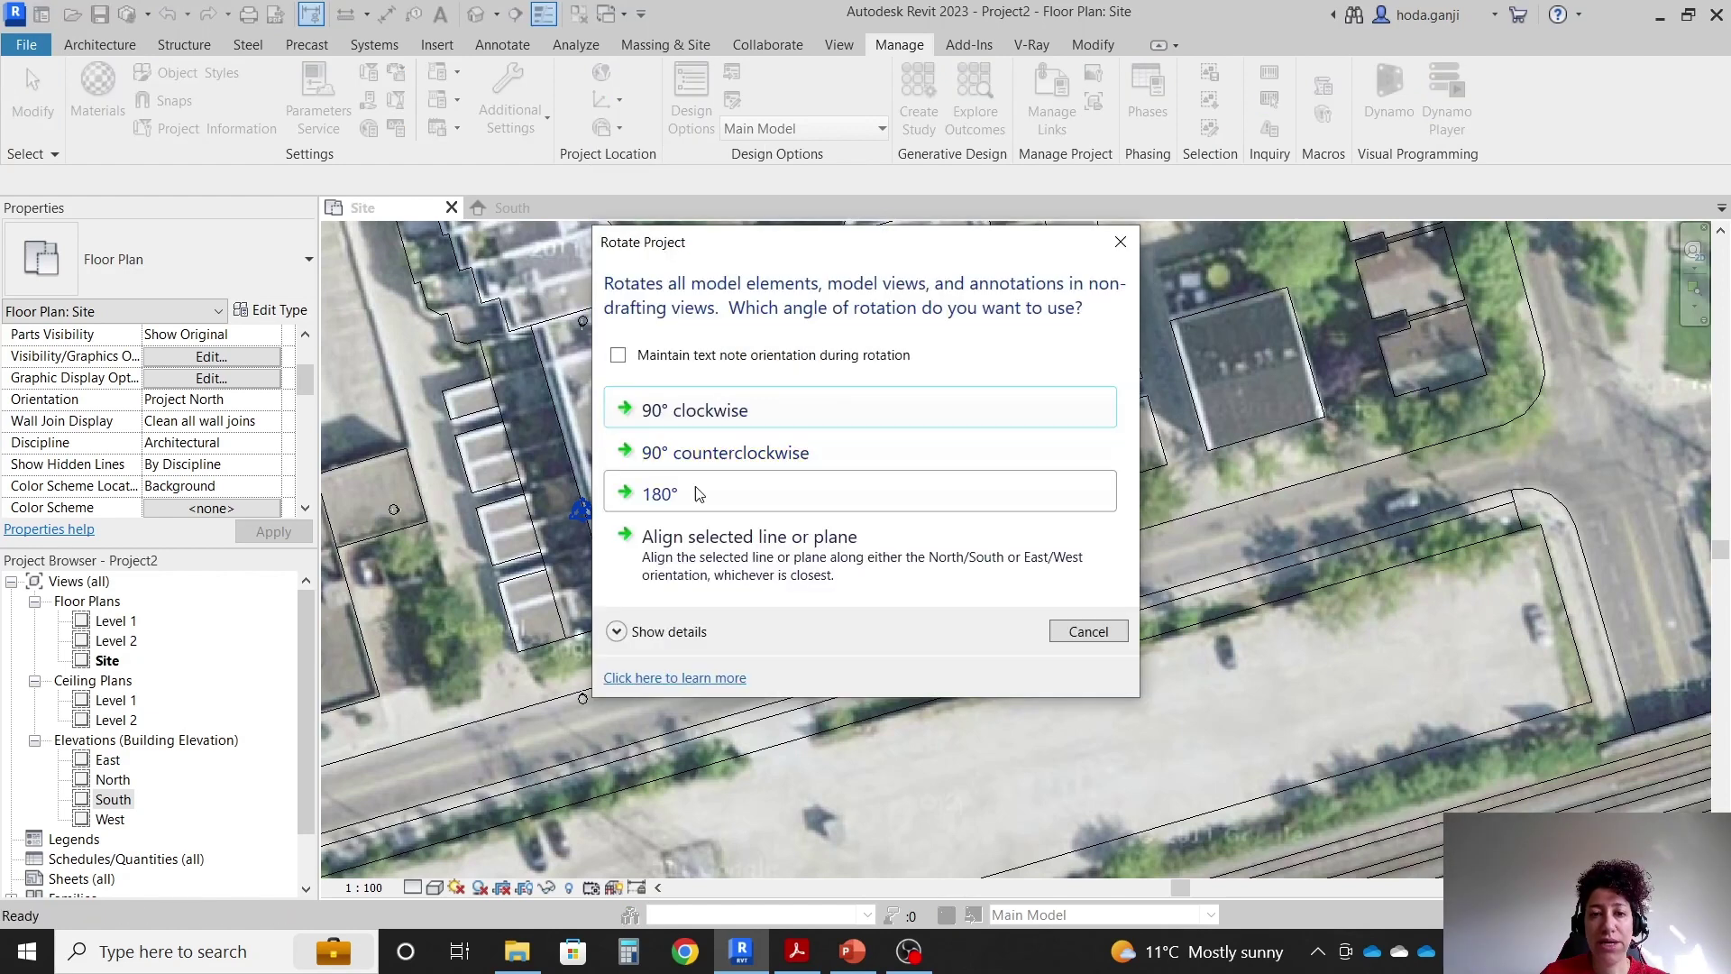
pyautogui.click(773, 539)
pyautogui.scroll(5, 1013, 499)
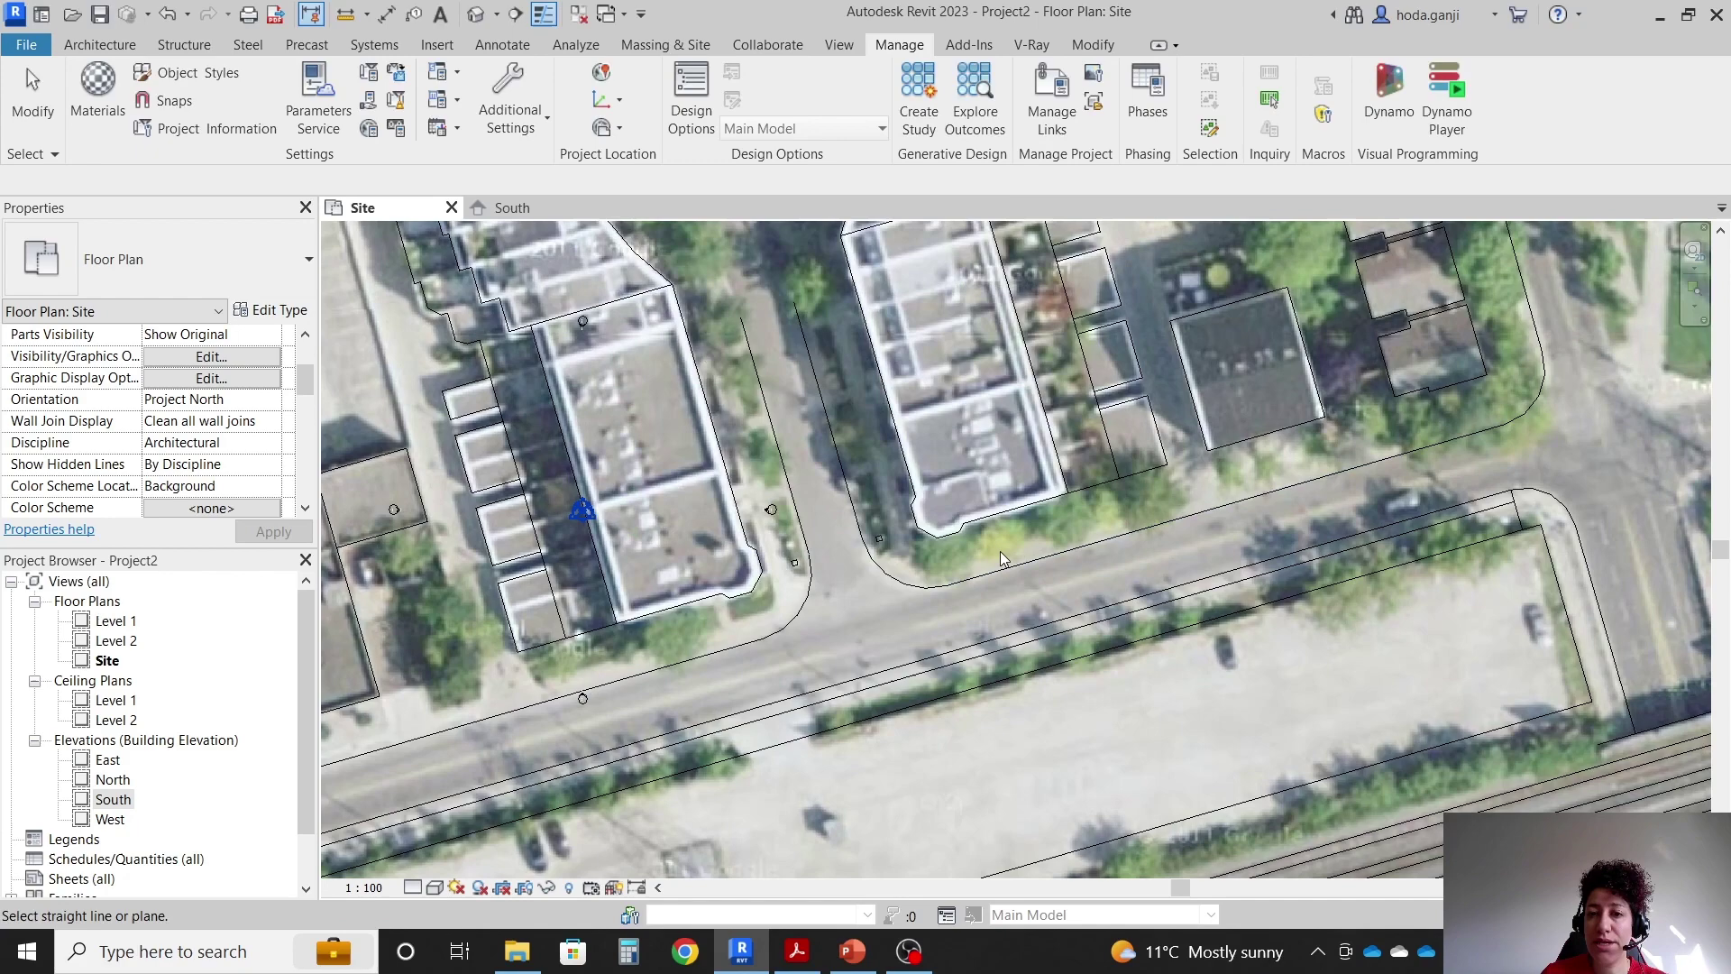
pyautogui.click(1013, 494)
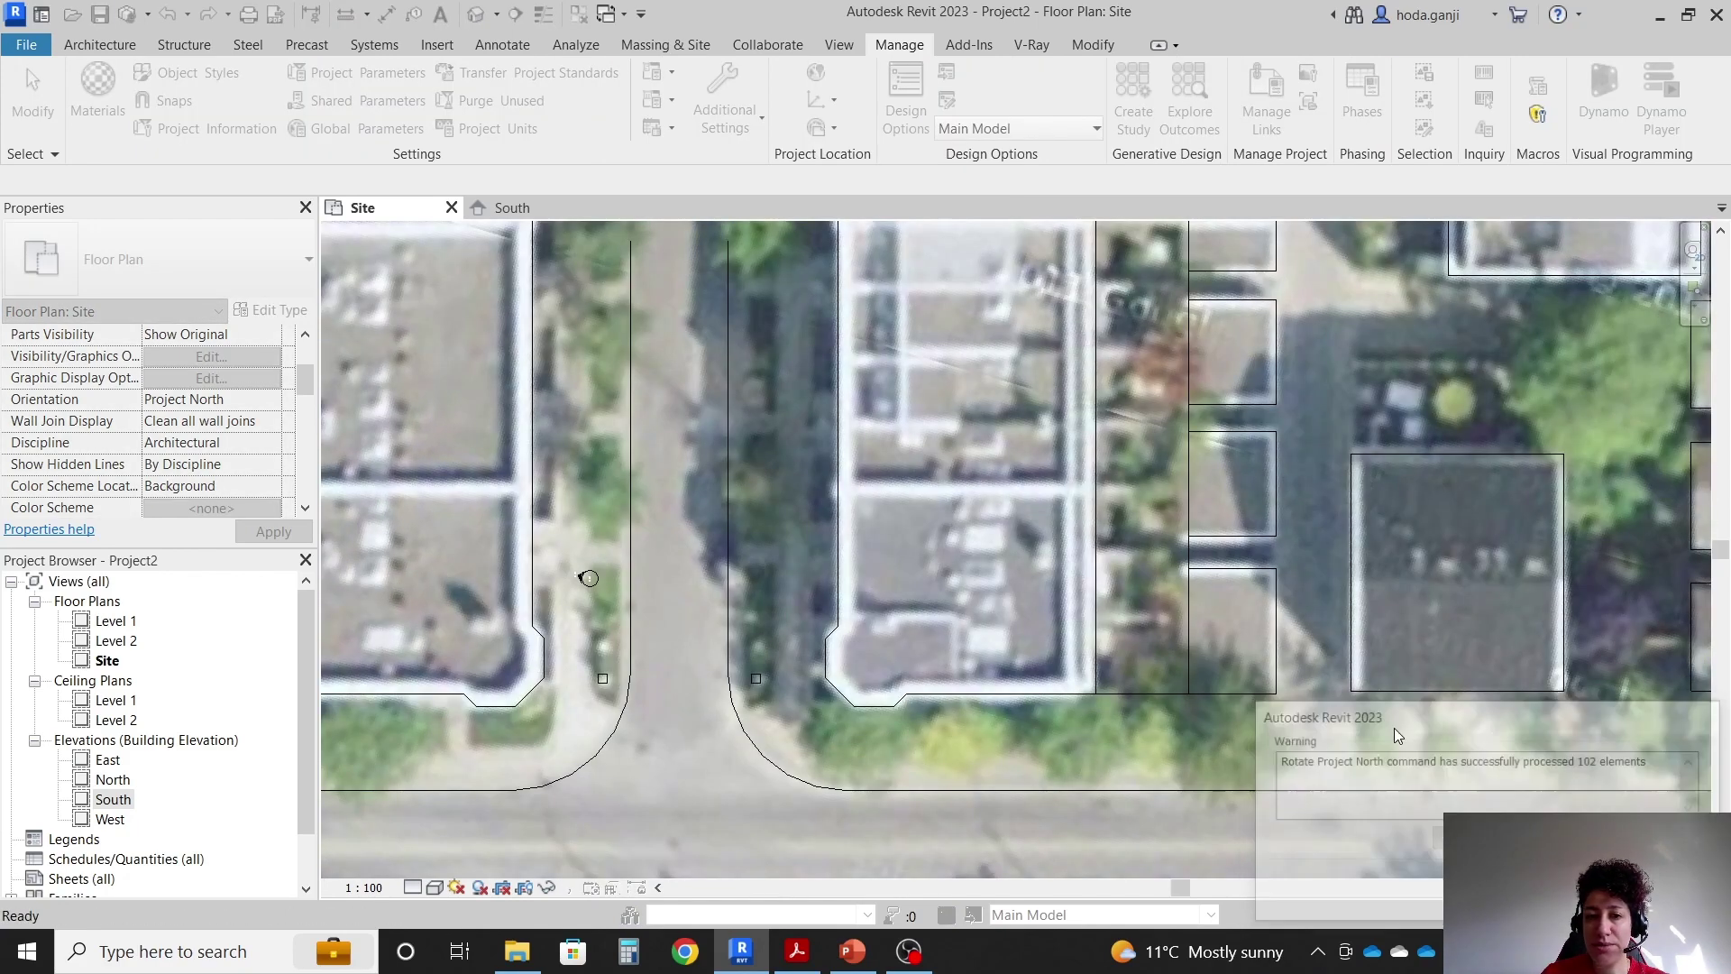
# Test the Site plan orientation at True North, then revert to Project North.
pyautogui.scroll(-6, 910, 457)
pyautogui.scroll(2, 958, 424)
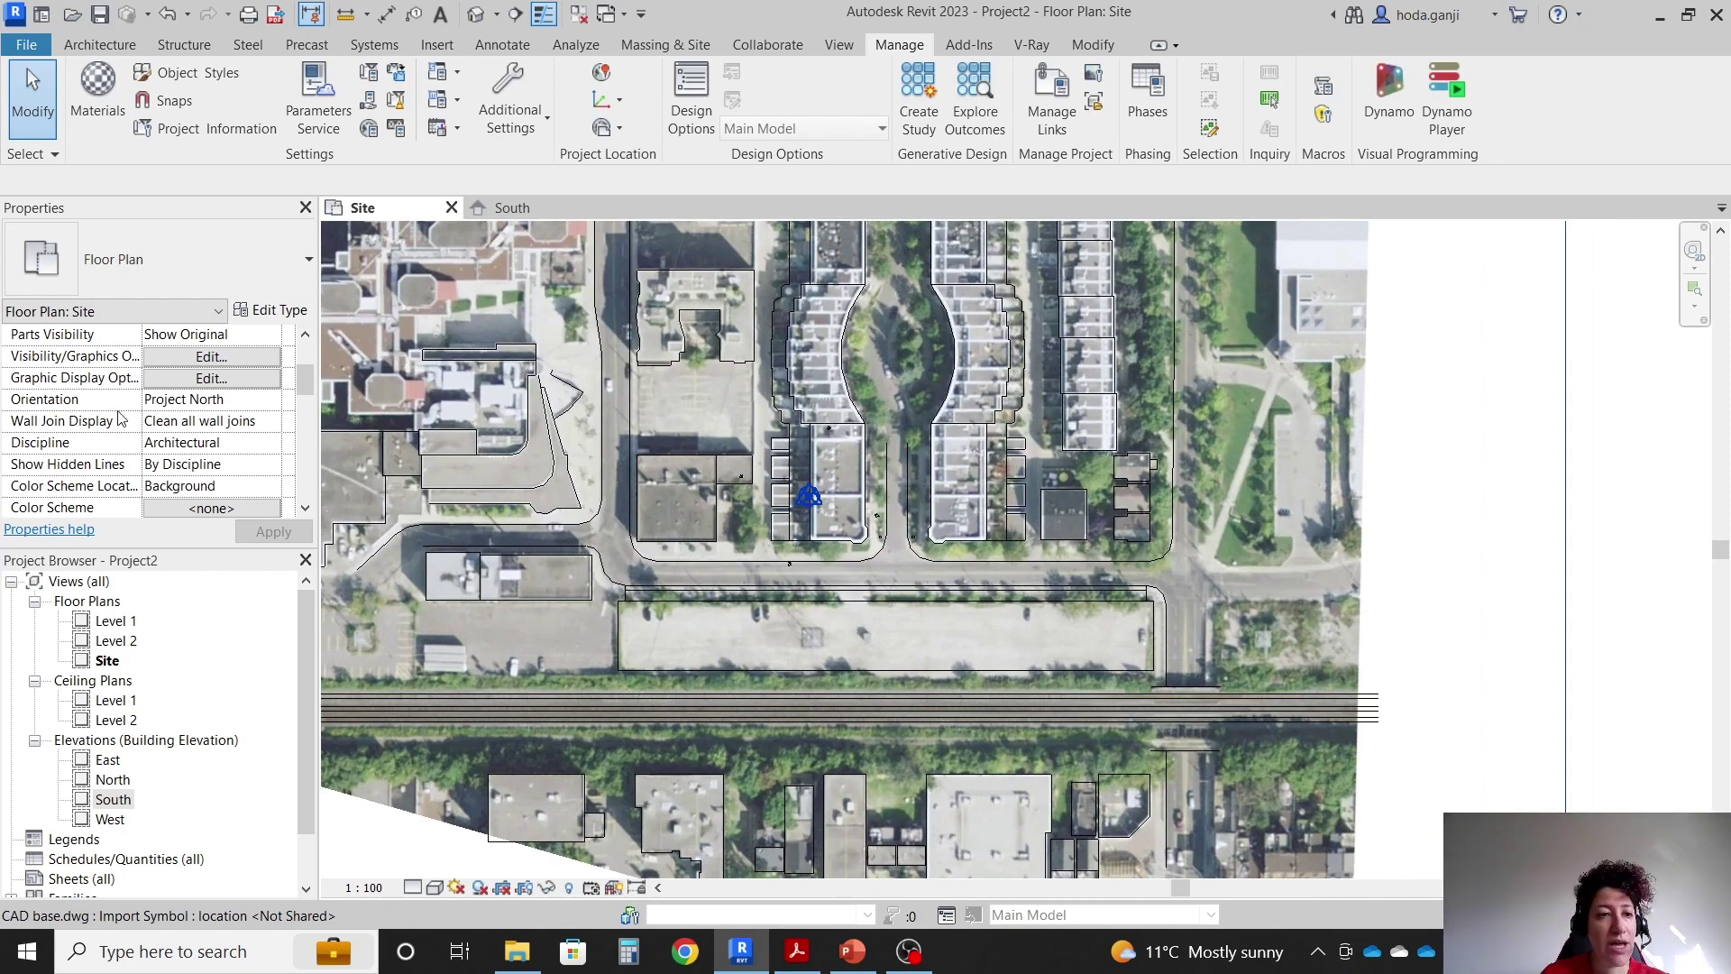
pyautogui.scroll(1, 214, 459)
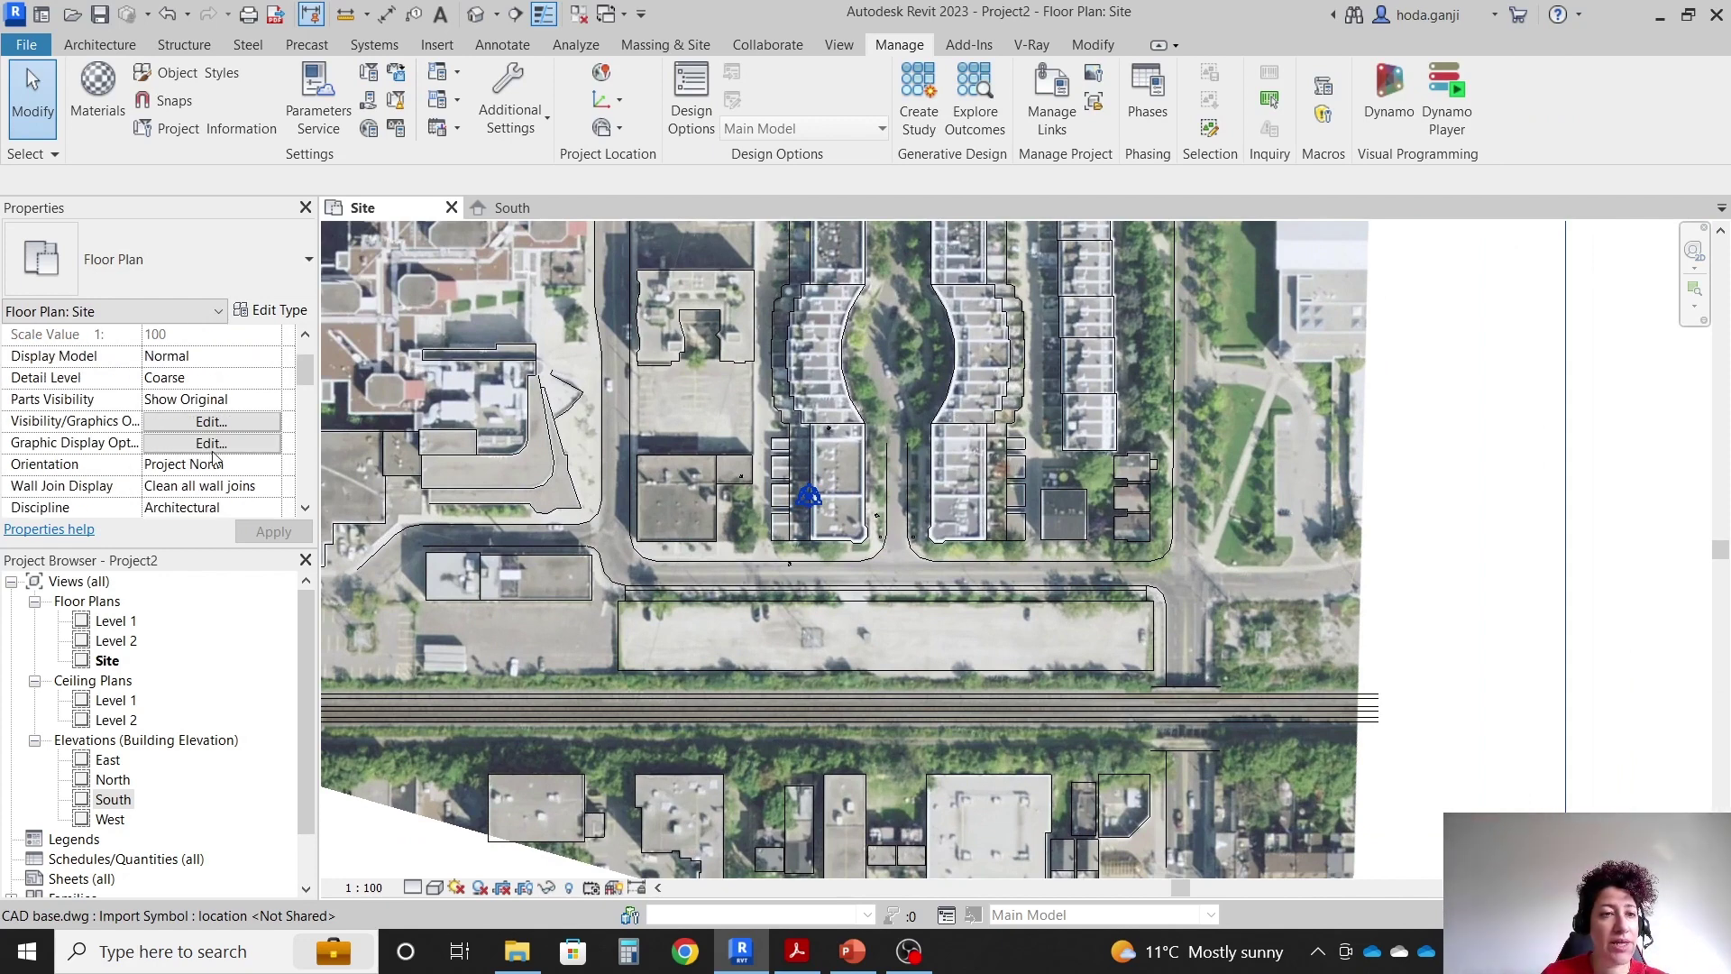
pyautogui.click(272, 466)
pyautogui.click(209, 496)
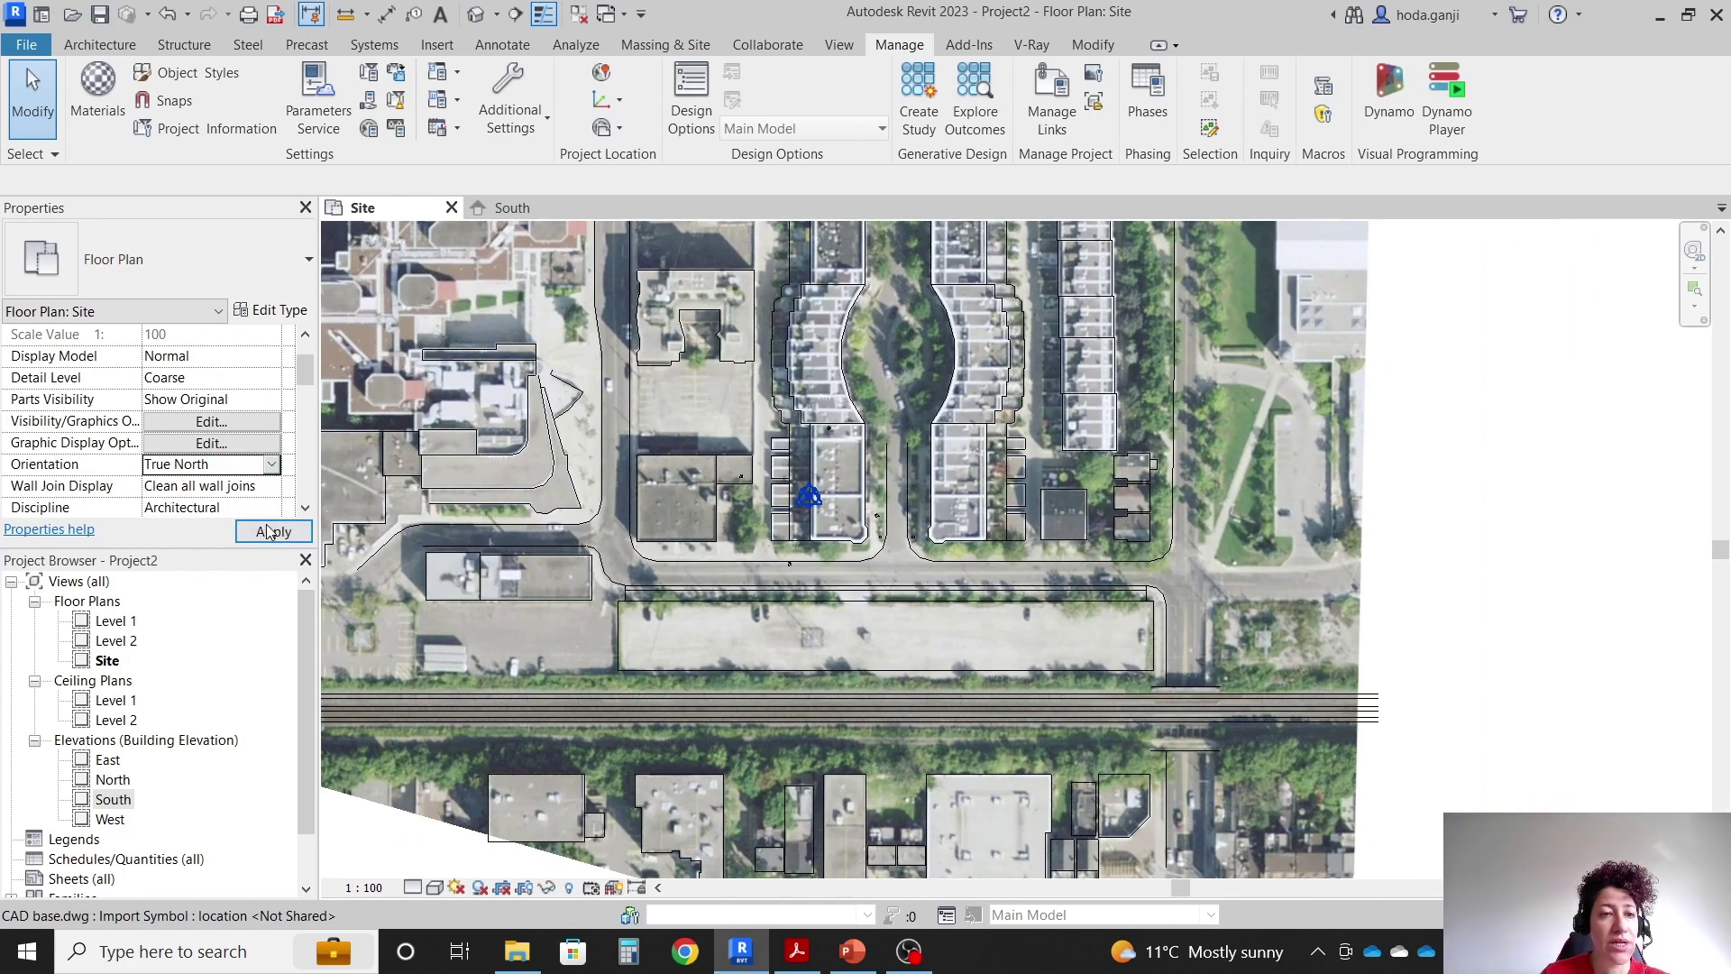
pyautogui.click(274, 532)
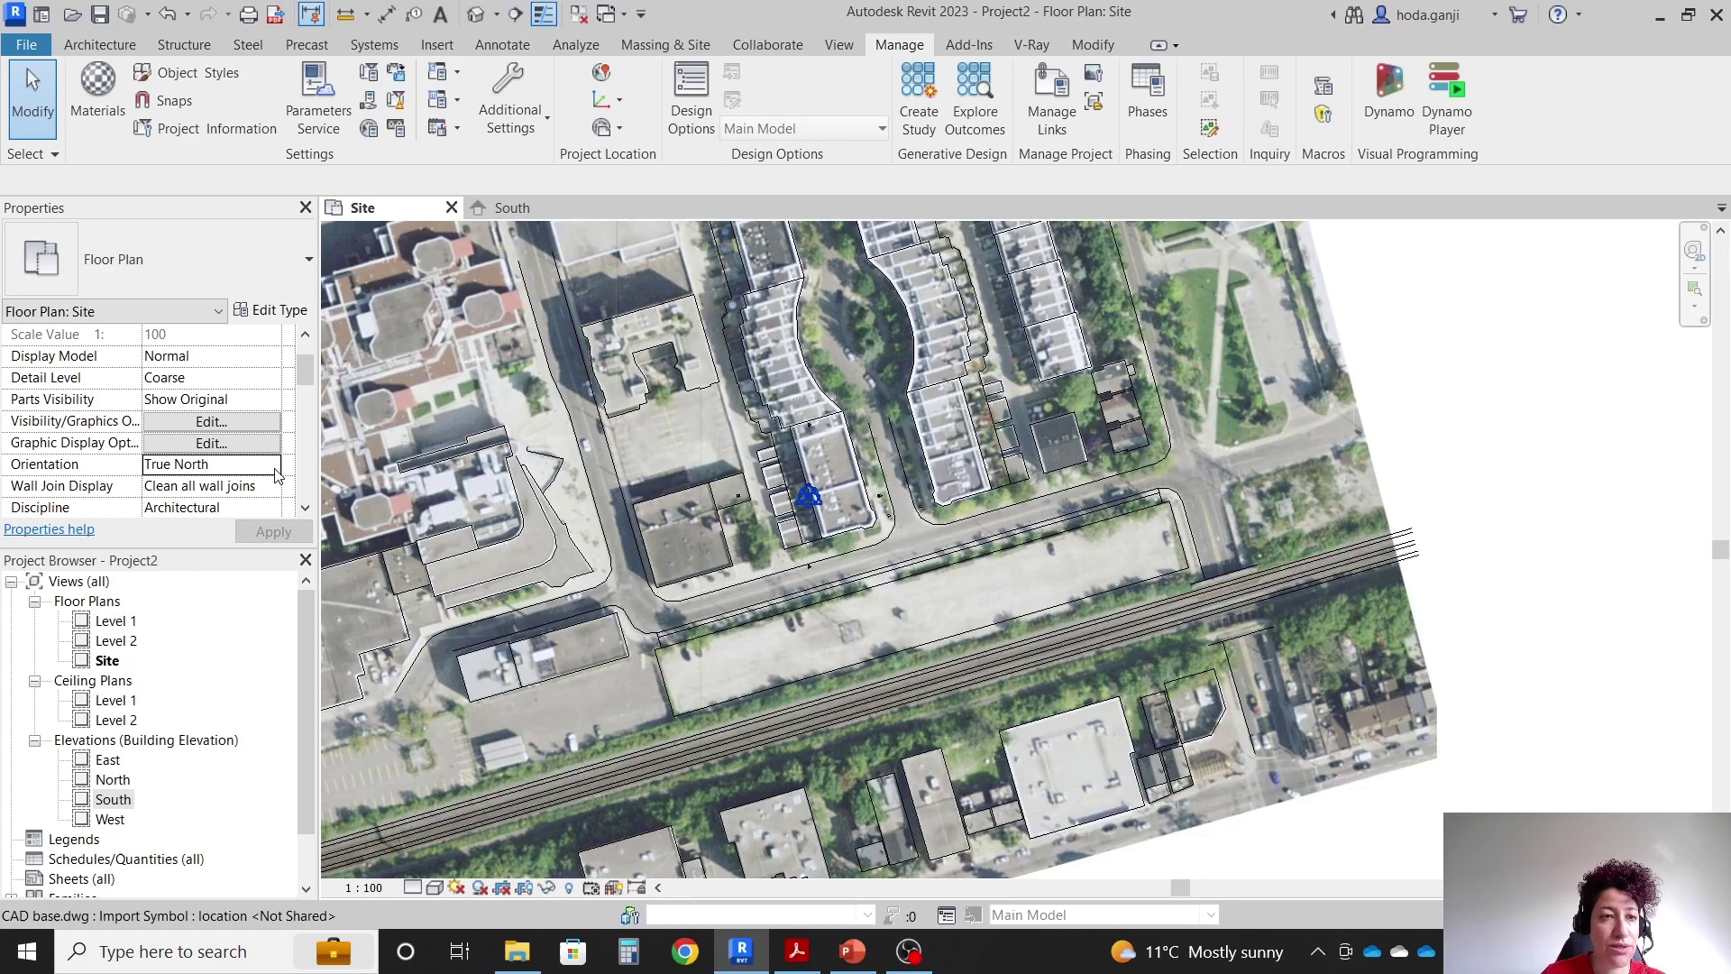
pyautogui.click(275, 469)
pyautogui.click(194, 487)
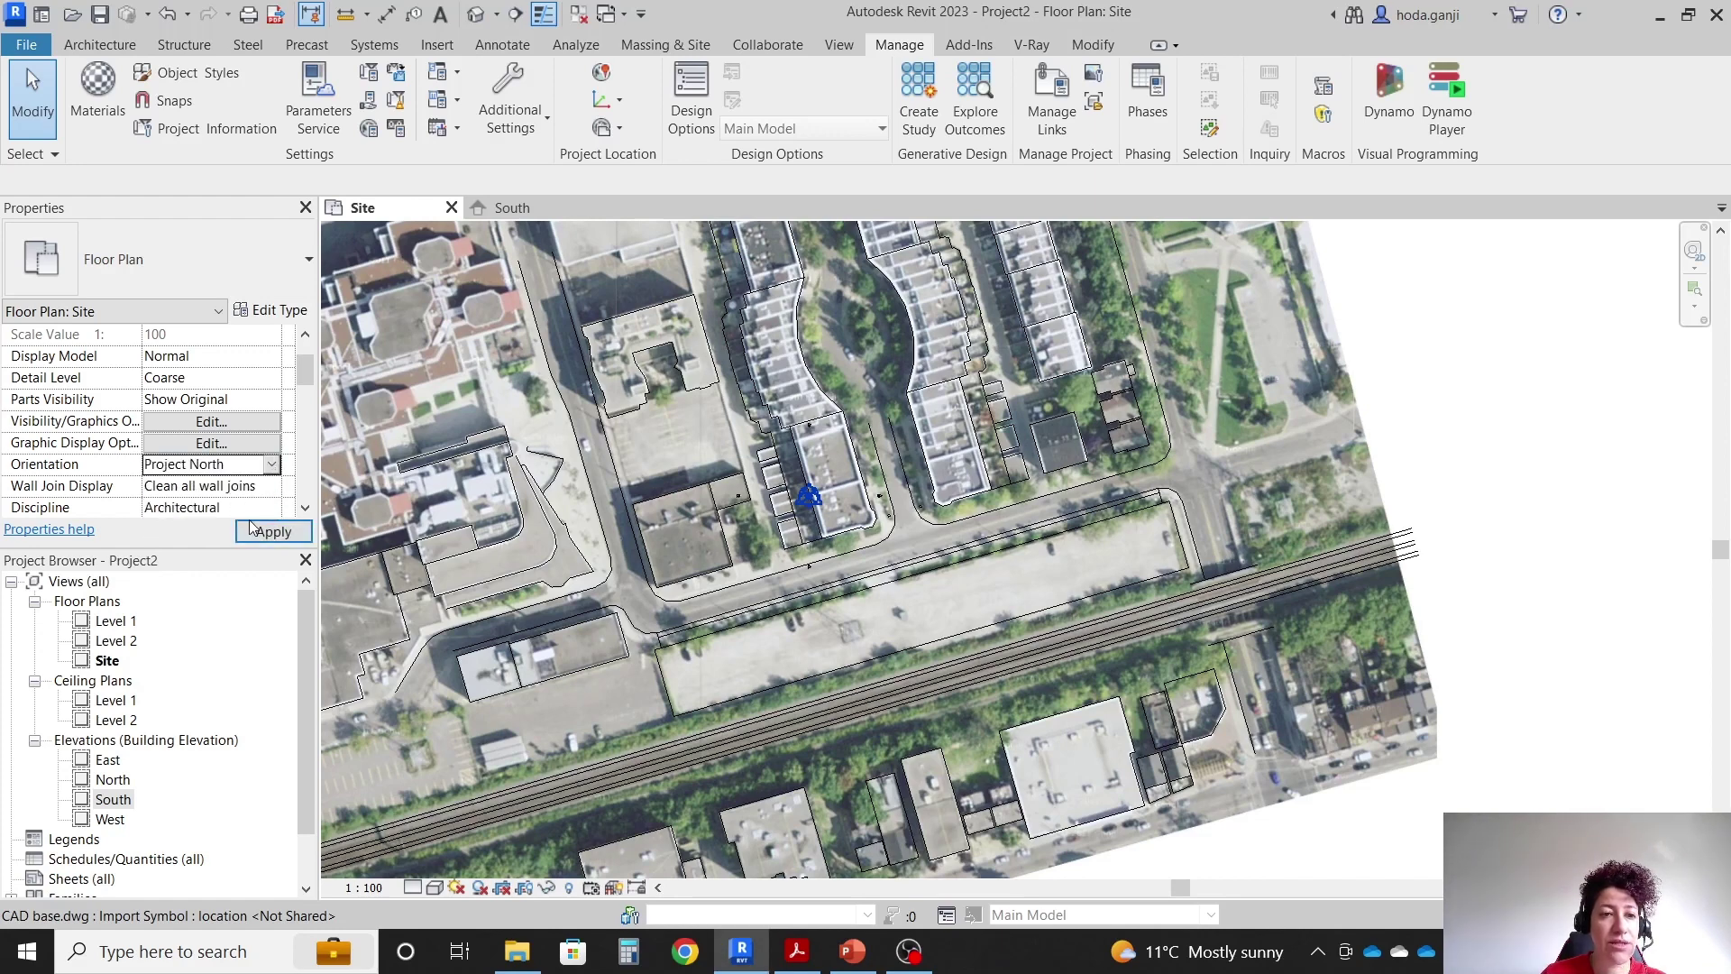
pyautogui.click(270, 532)
pyautogui.hotkey('alt', 'Tab')
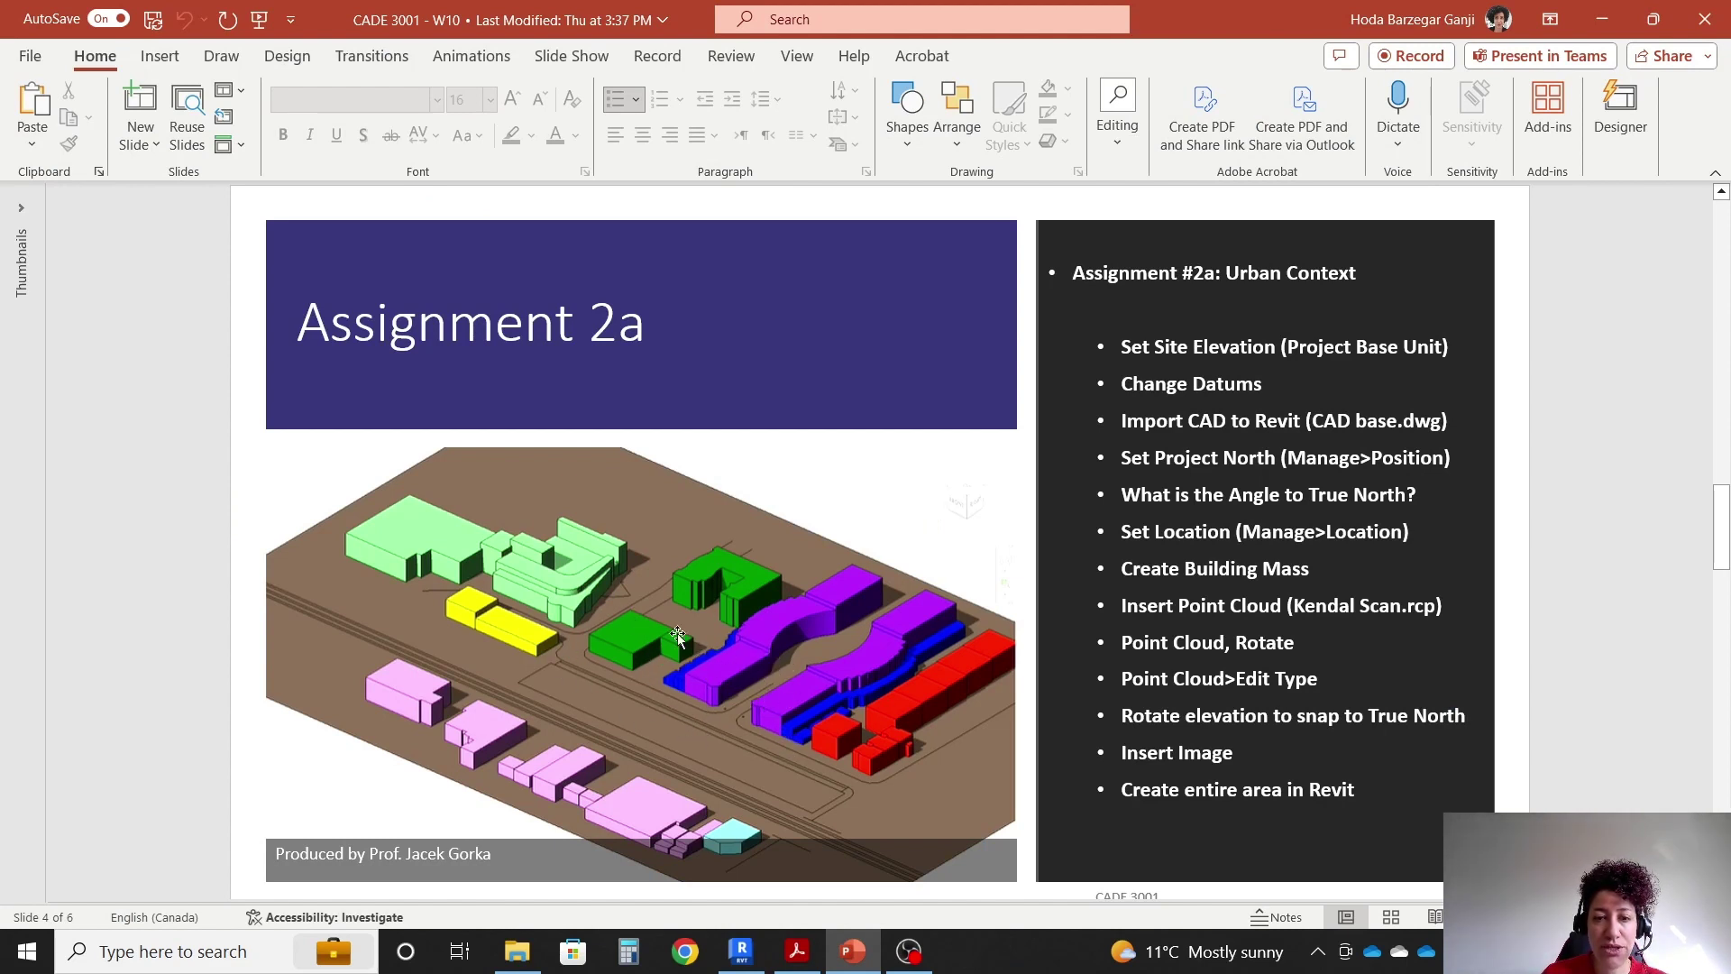
# Leave the Assignment 2a slide and bring the Revit Site plan back.
pyautogui.click(852, 954)
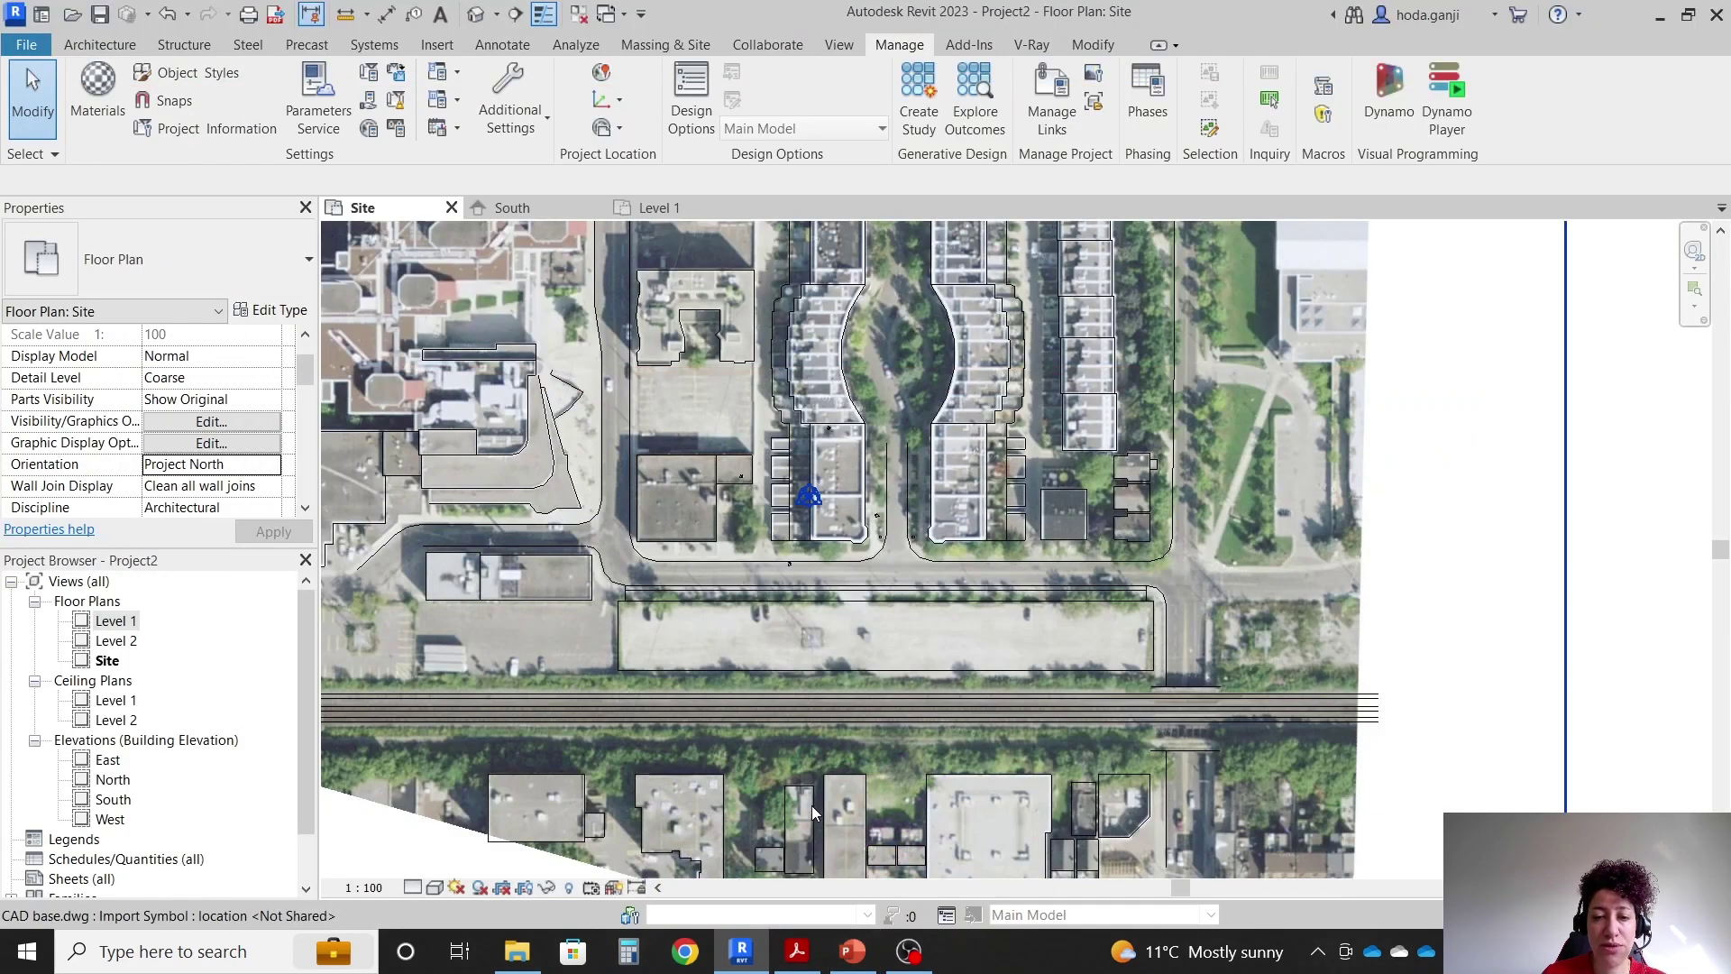
# In the South elevation, set Level 2's elevation to 3.200.
pyautogui.click(512, 207)
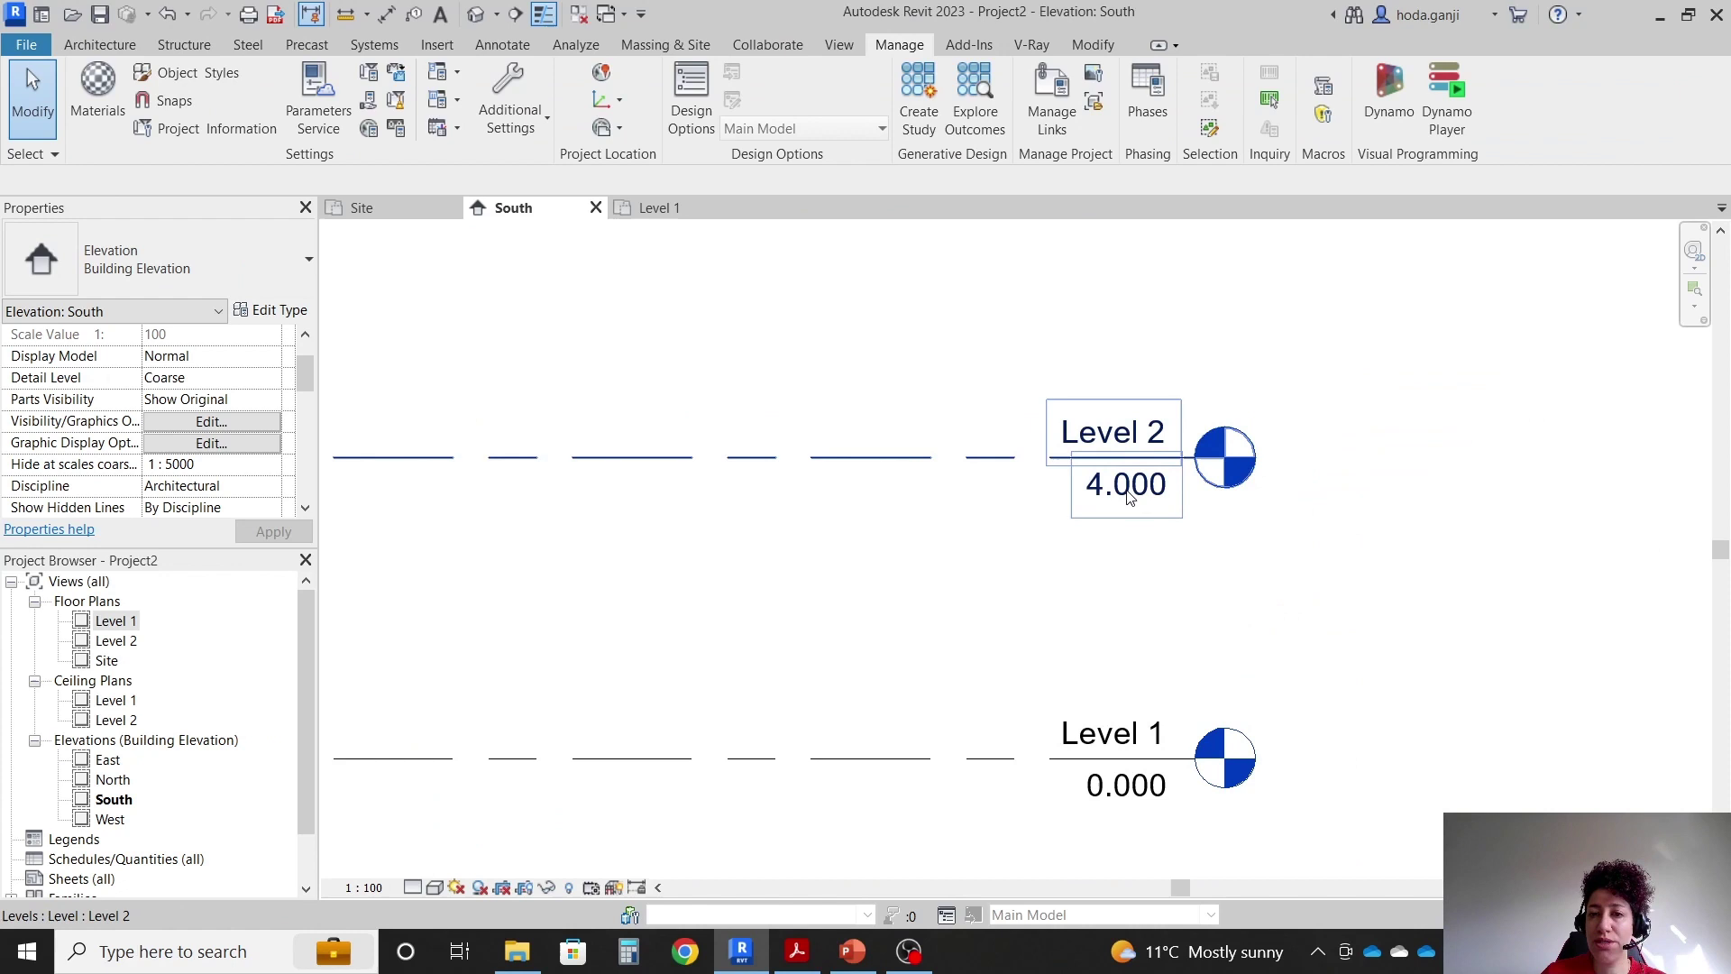
pyautogui.click(1165, 487)
pyautogui.click(1165, 487)
pyautogui.write('3.2')
pyautogui.press('Return')
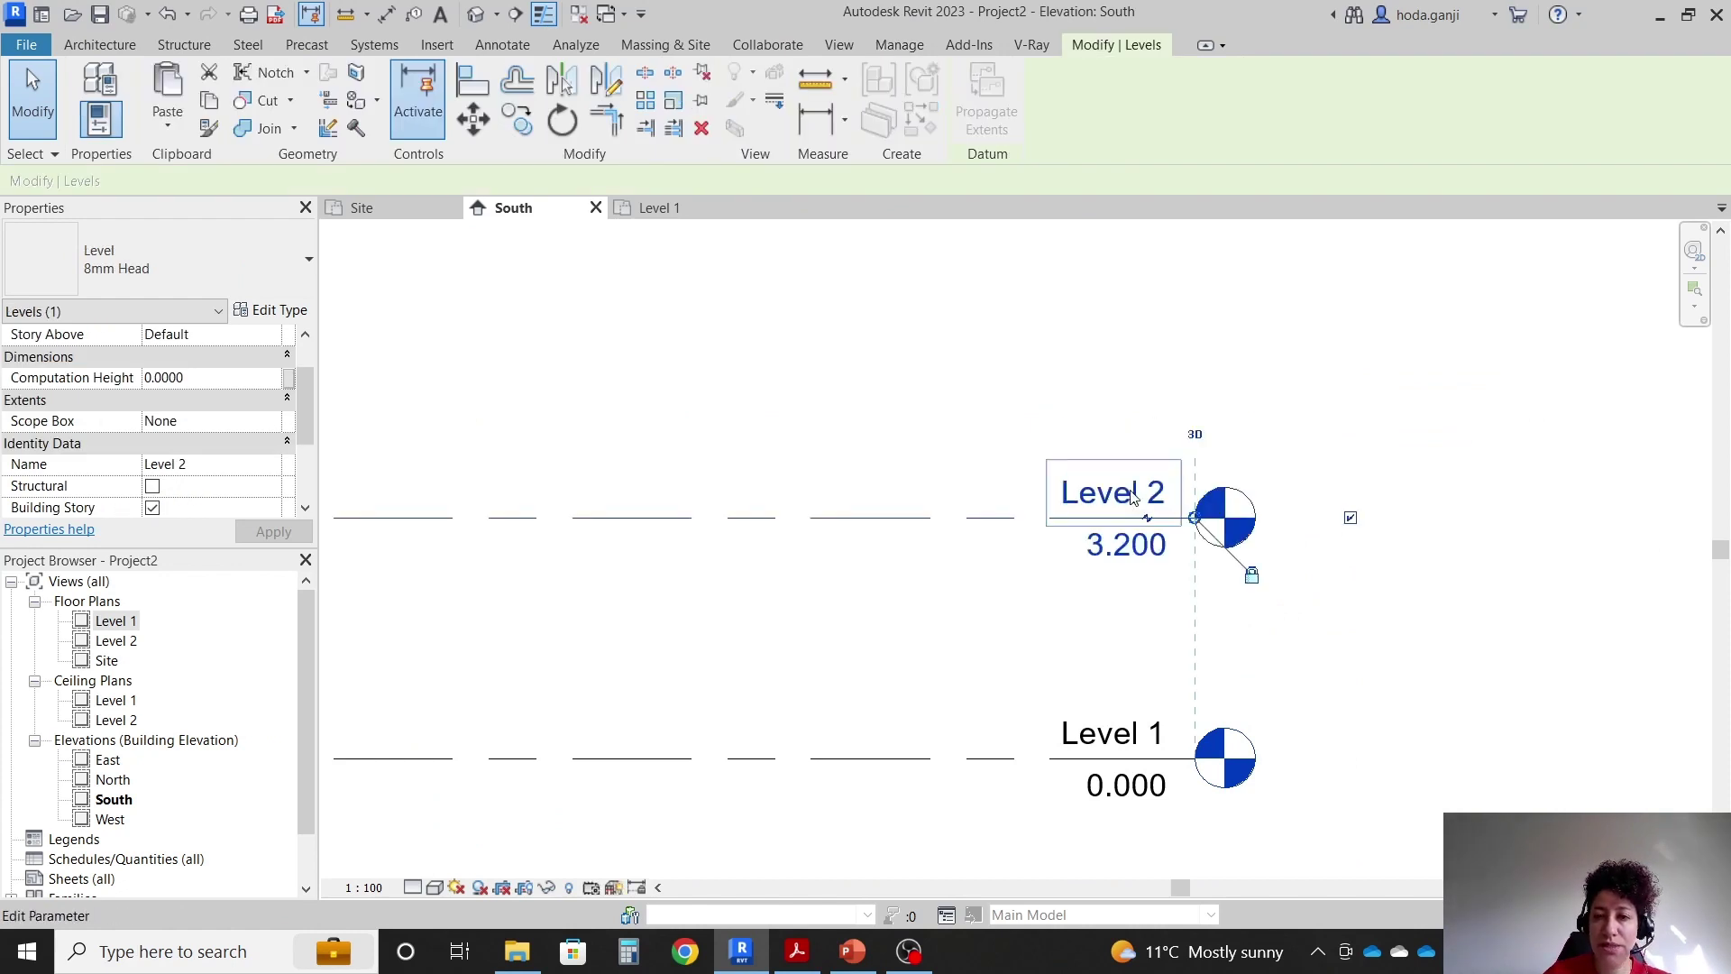
pyautogui.click(900, 360)
pyautogui.scroll(-1, 903, 361)
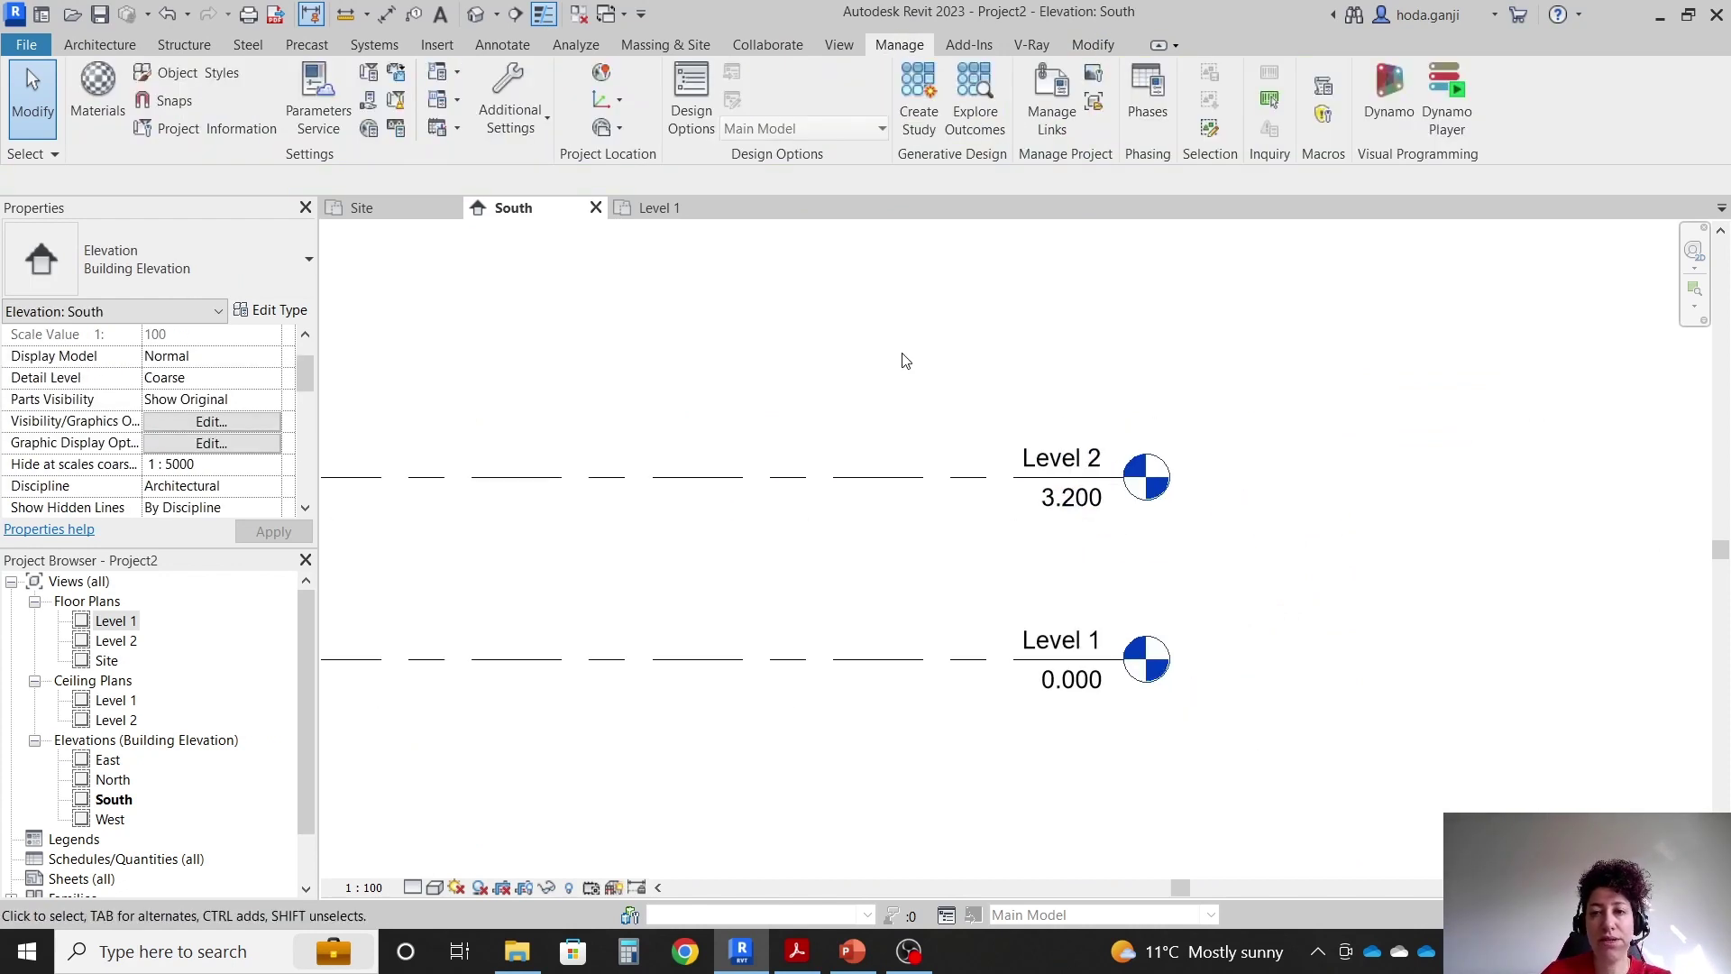
# Add Level 3 at 6.400 by picking Level 2 with a 3.2 offset.
pyautogui.press('l')
pyautogui.press('l')
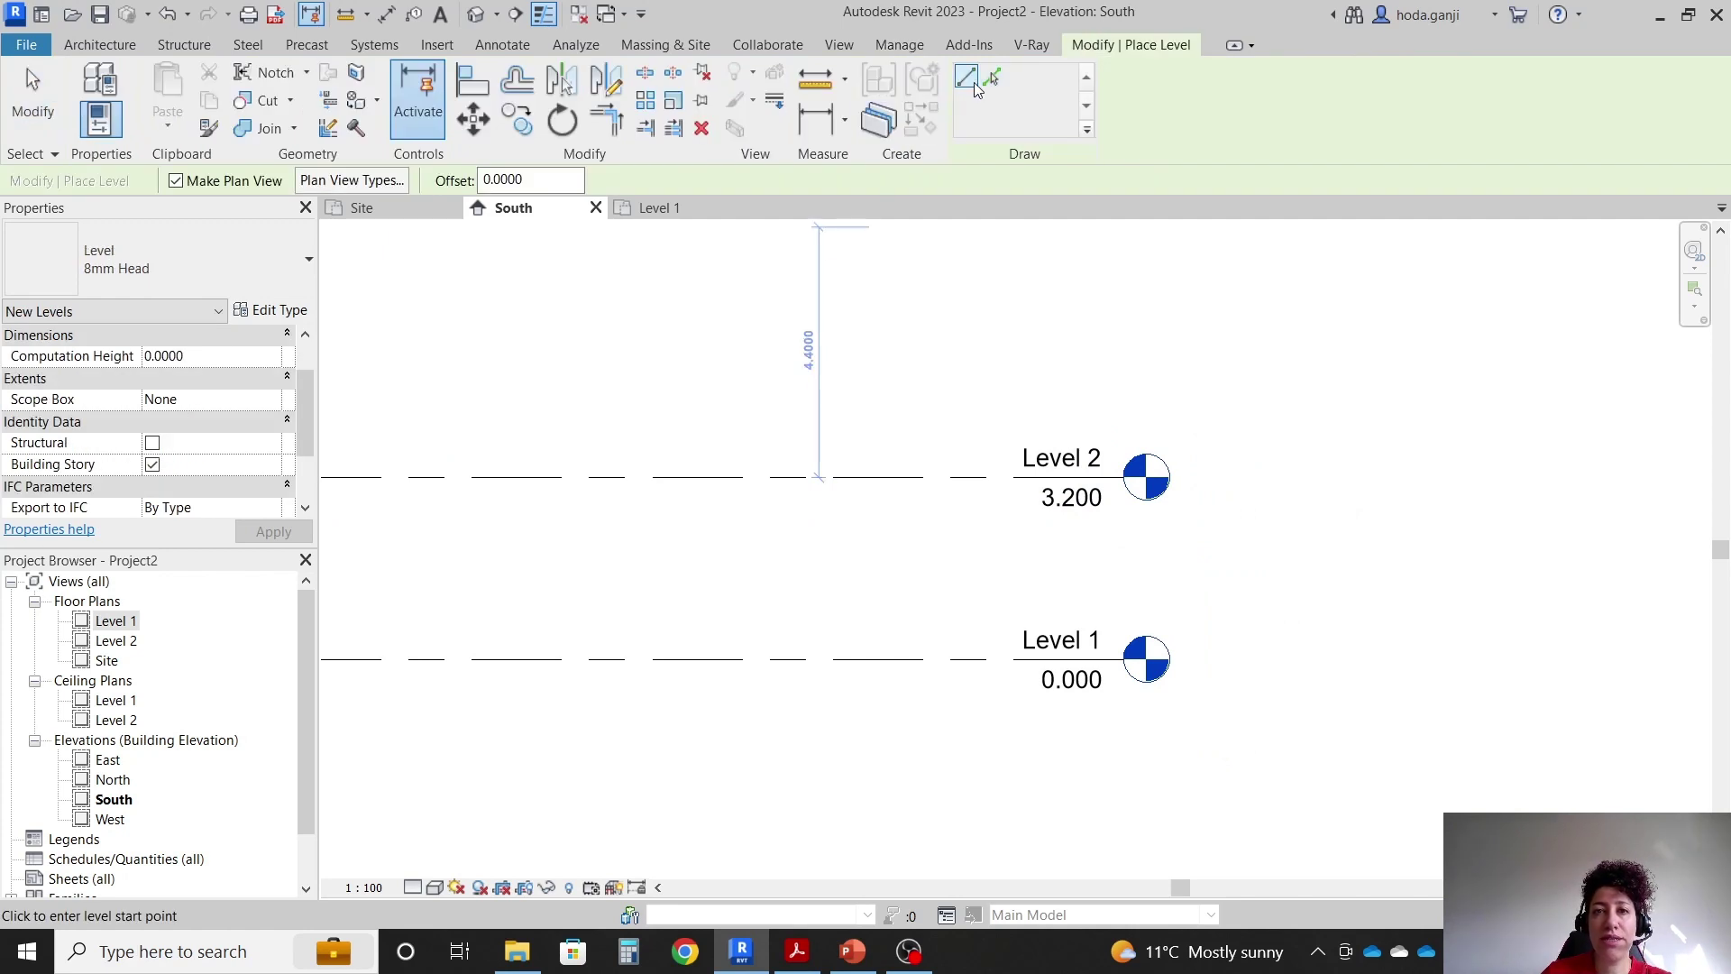
pyautogui.click(562, 188)
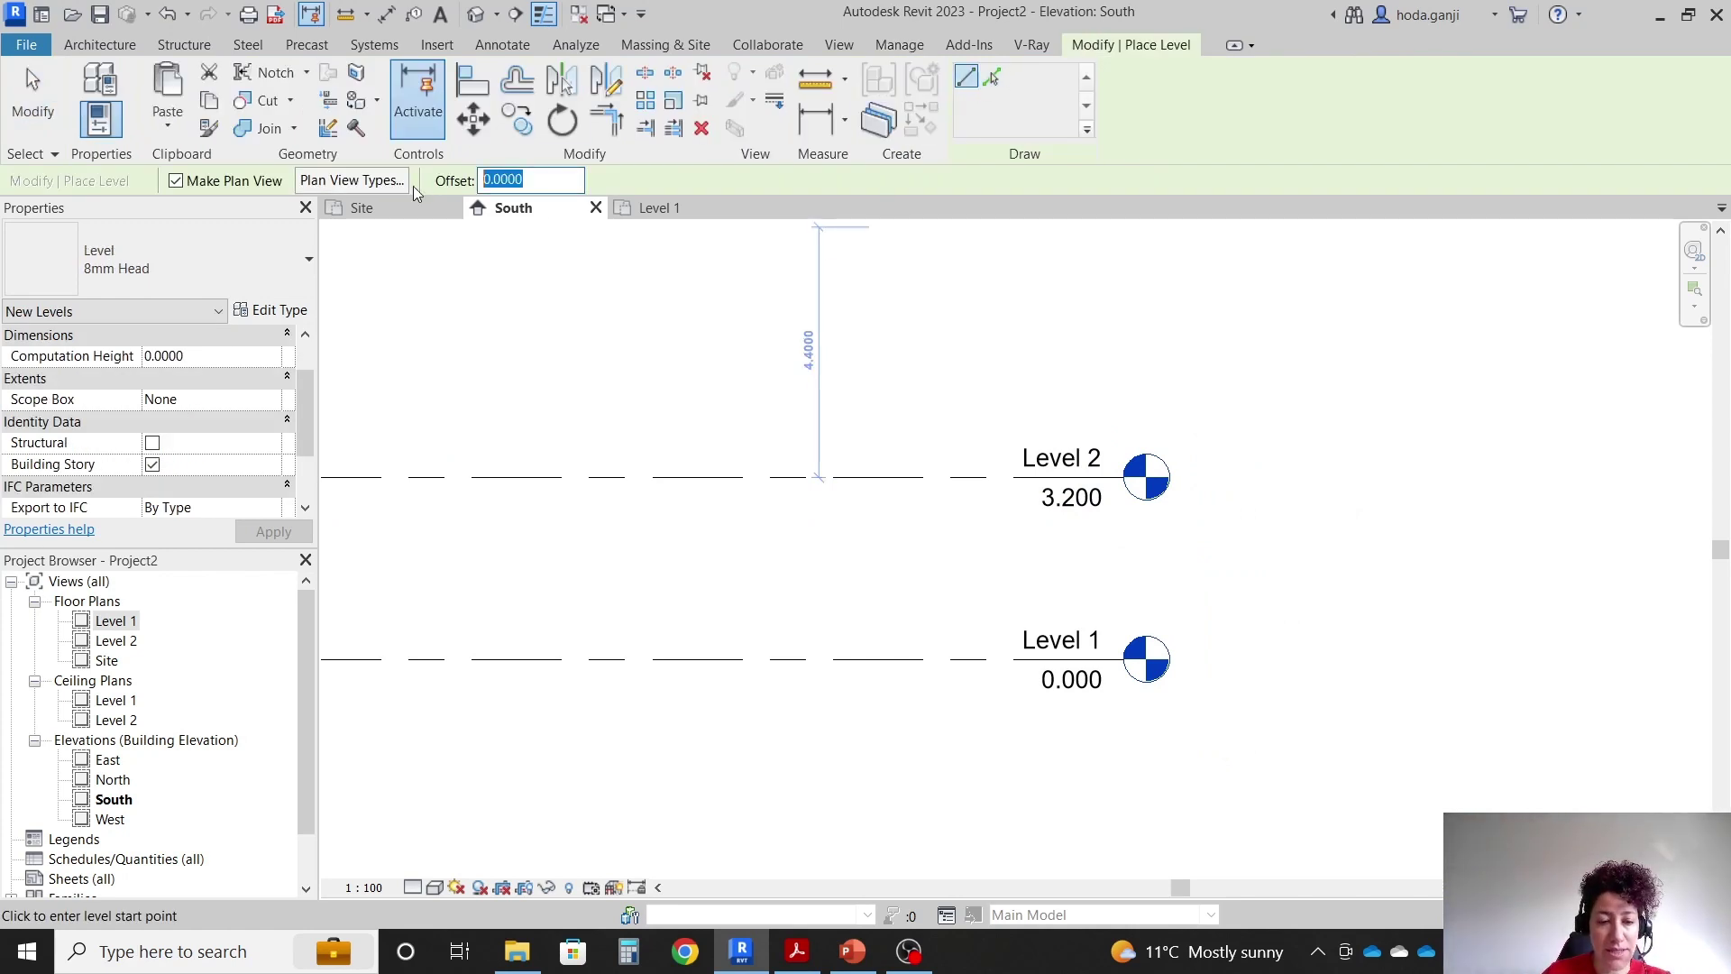
pyautogui.write('3.2')
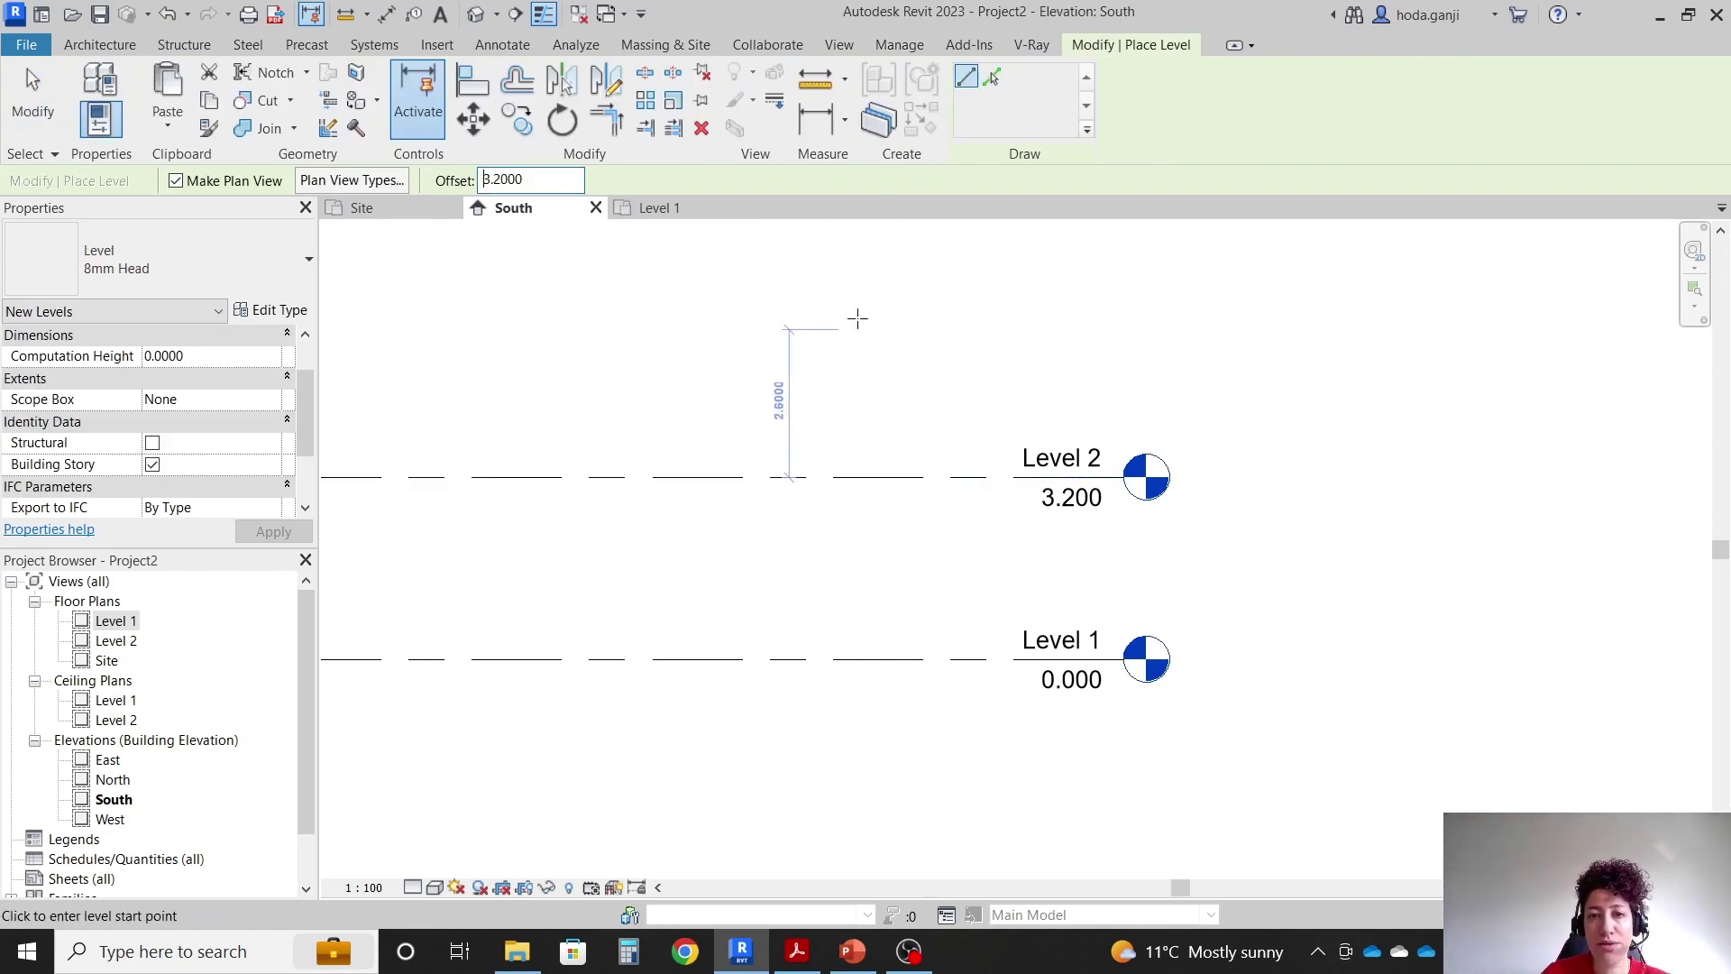
pyautogui.click(992, 77)
pyautogui.scroll(-1, 988, 216)
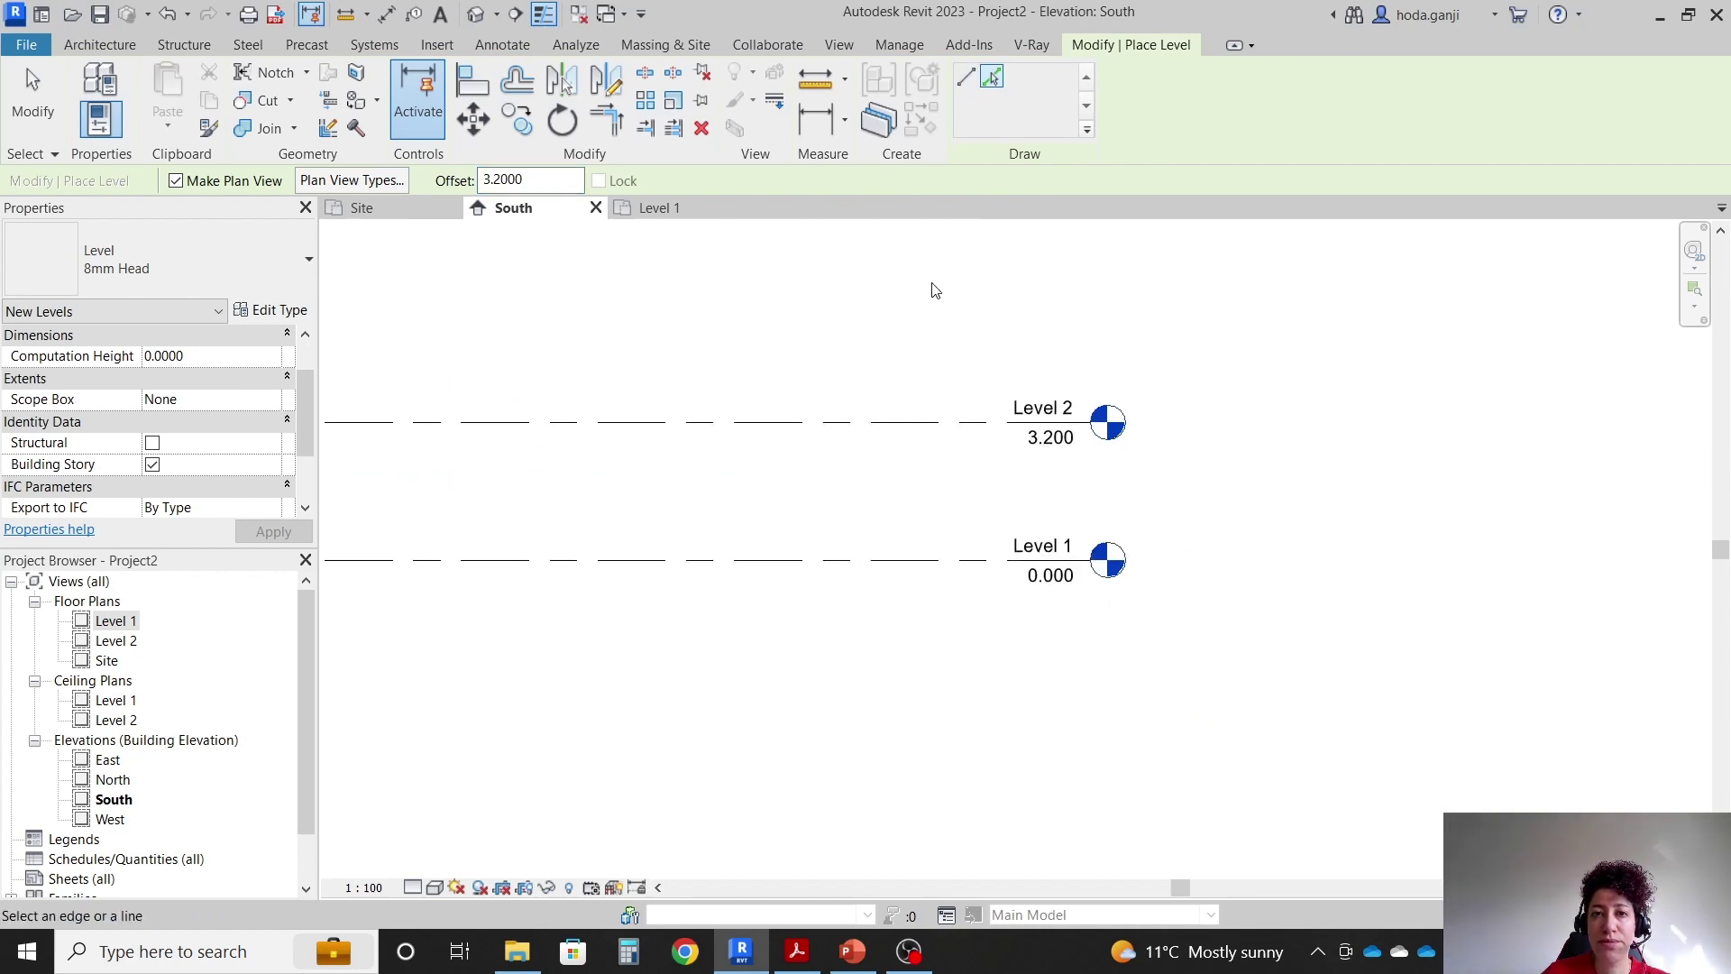
pyautogui.click(873, 420)
pyautogui.scroll(-1, 1136, 661)
pyautogui.scroll(-2, 1136, 661)
pyautogui.scroll(2, 664, 502)
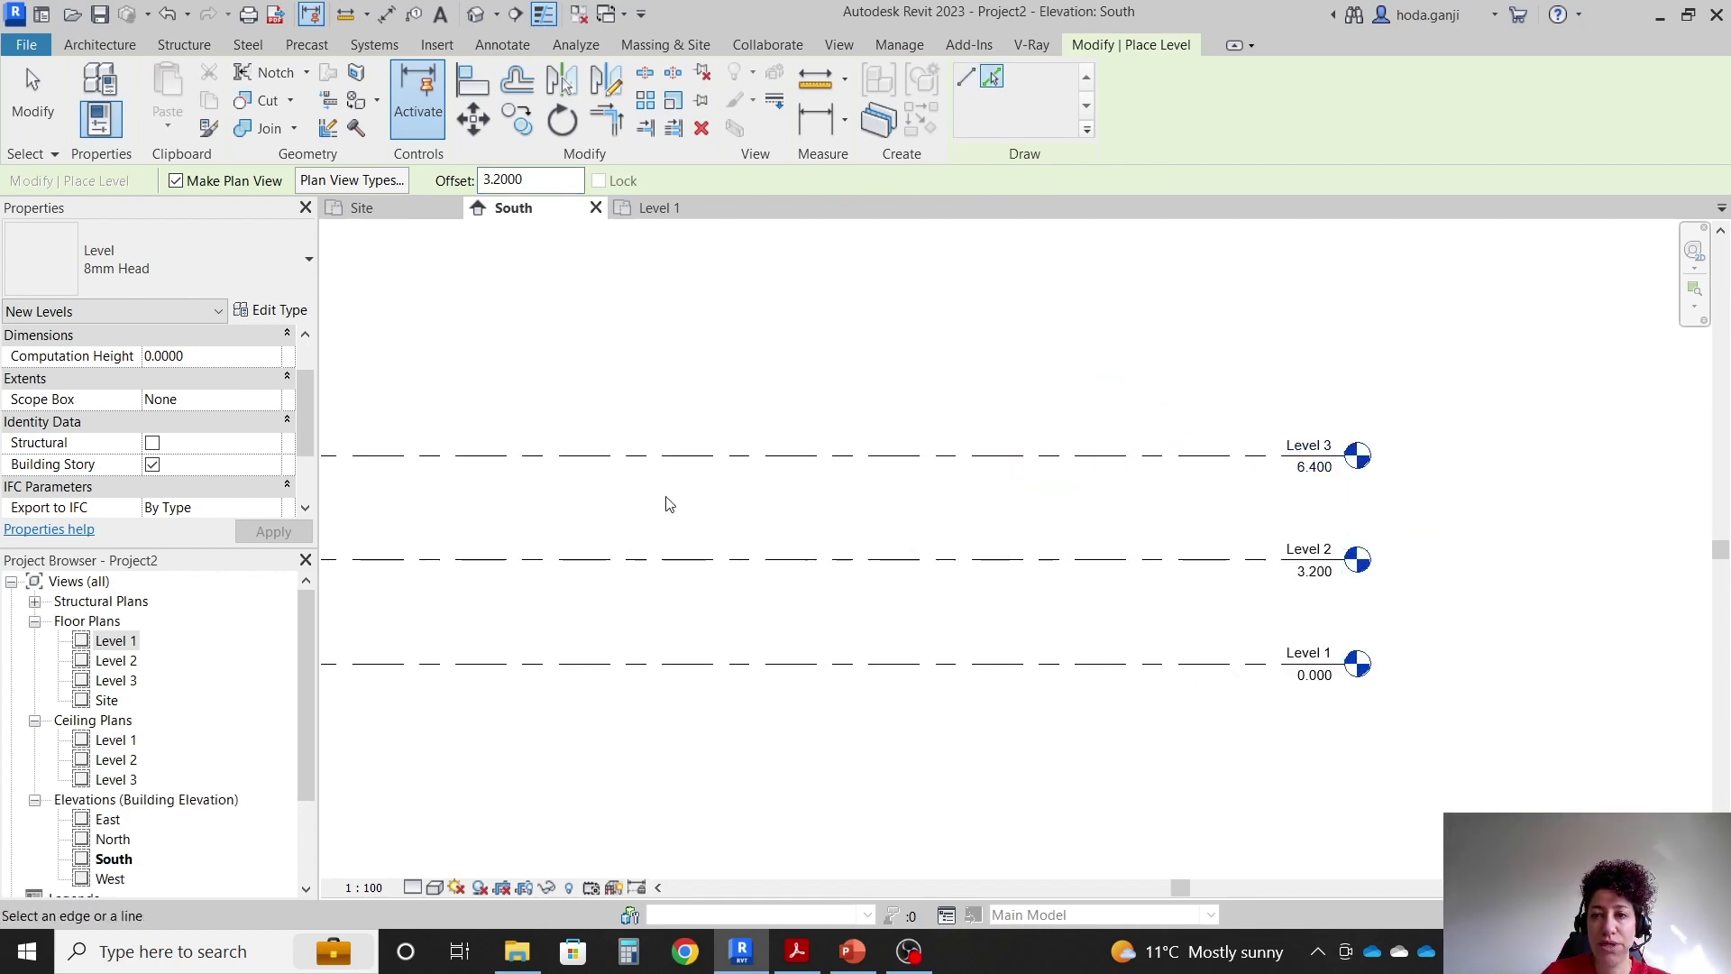
pyautogui.press('Escape')
pyautogui.press('Escape')
pyautogui.hotkey('alt', 'Tab')
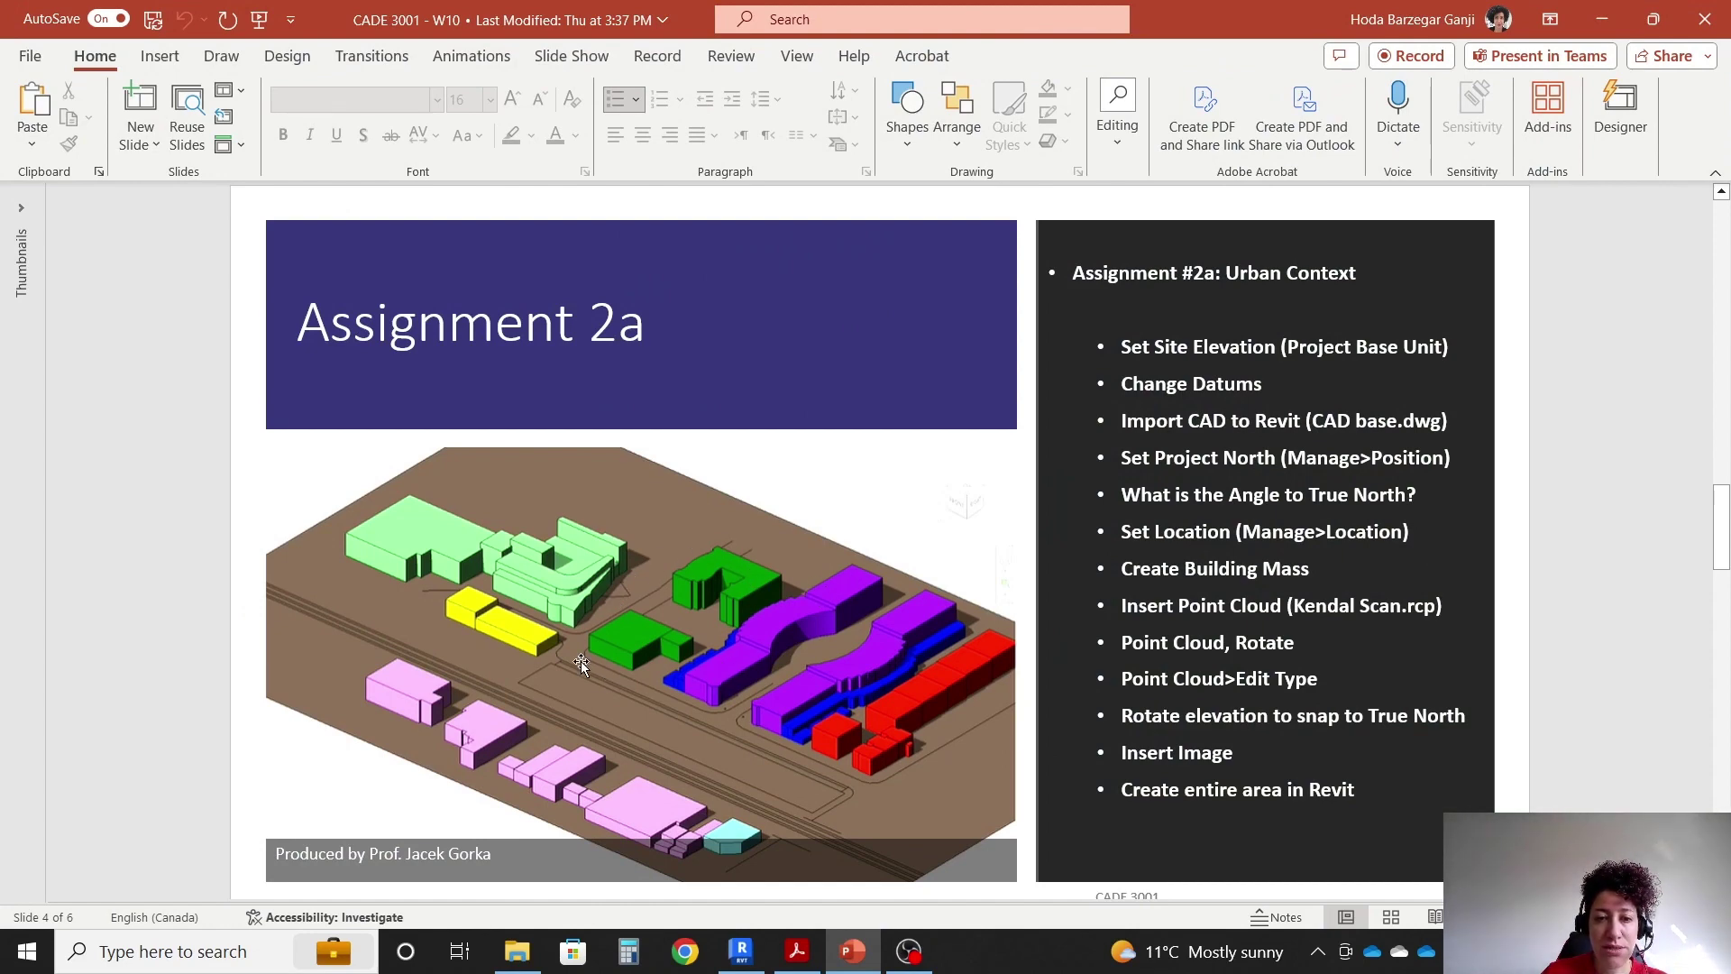
# Minimize PowerPoint from the taskbar to reveal the Revit Site plan.
pyautogui.click(852, 950)
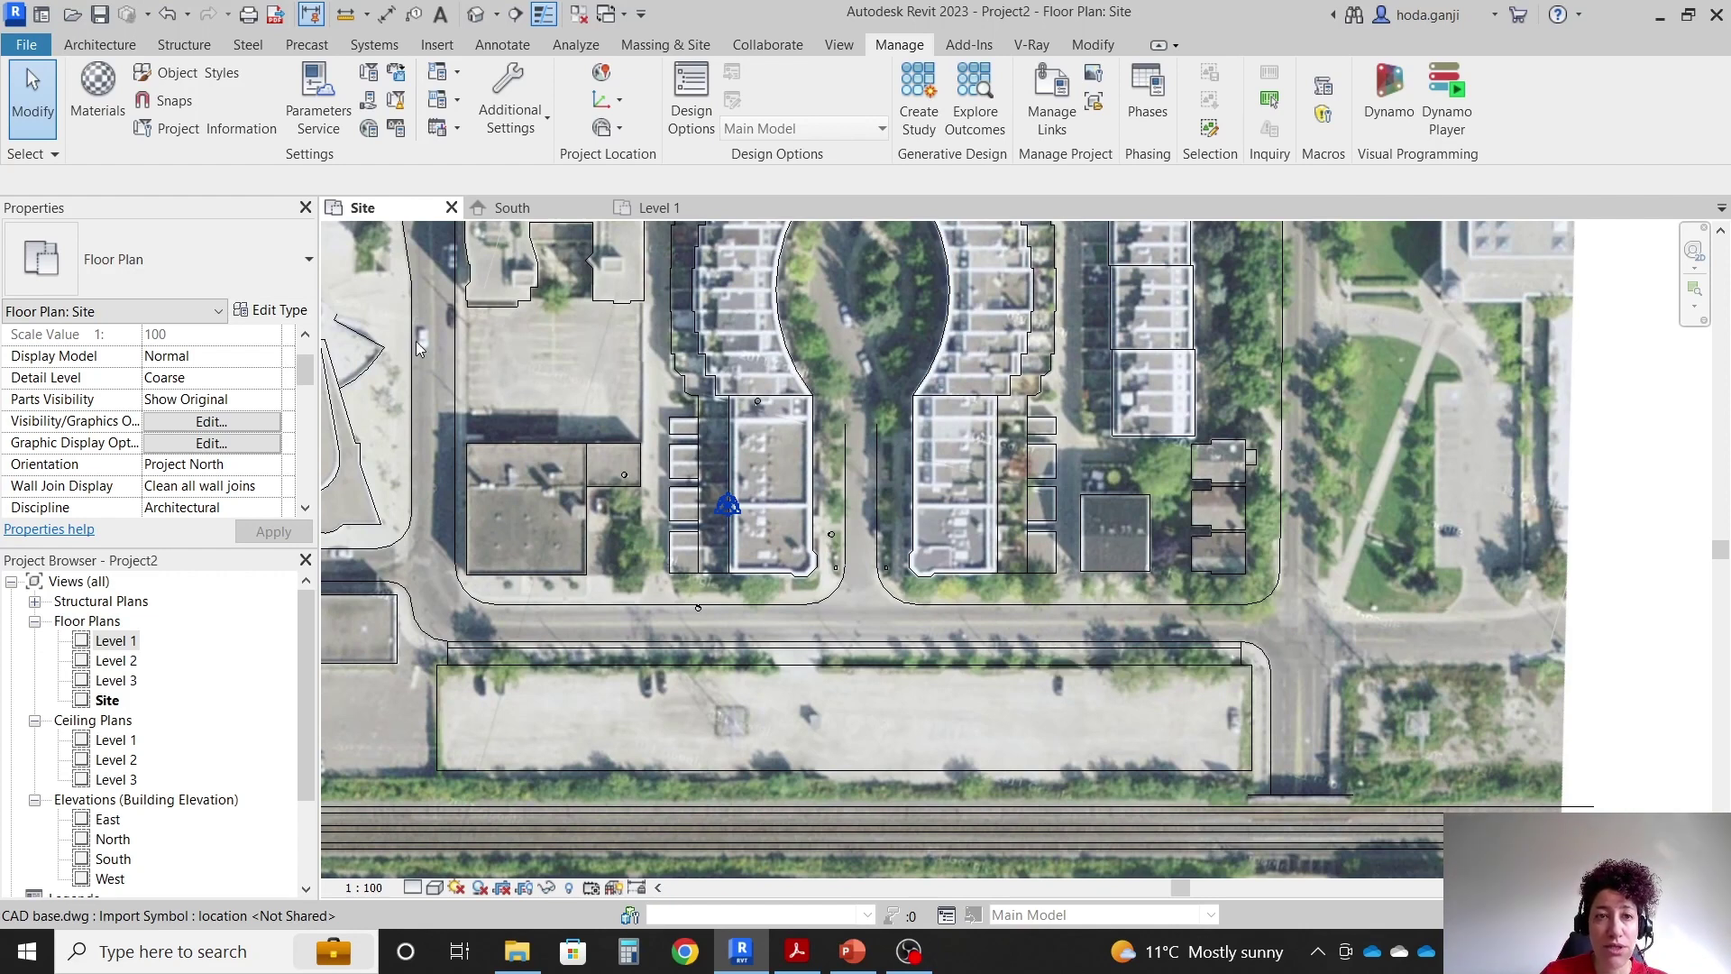
# Close inactive views and link Kendal Scan.rcp with Auto - Center to Center positioning.
pyautogui.click(582, 15)
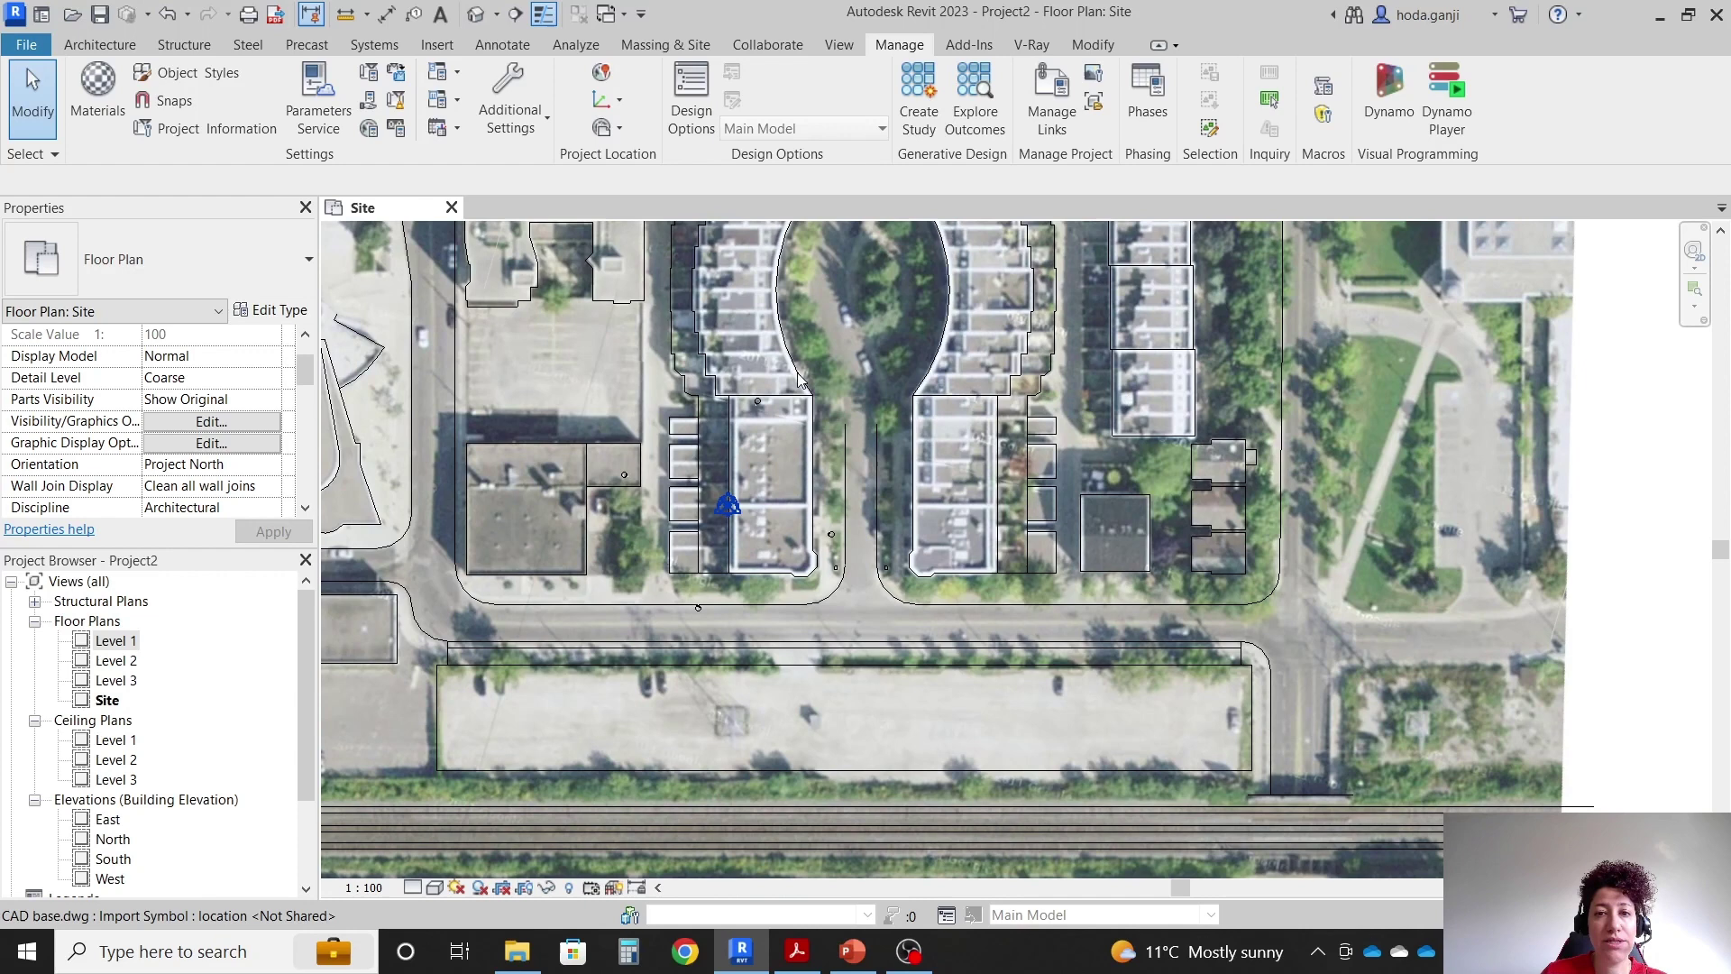
pyautogui.click(438, 49)
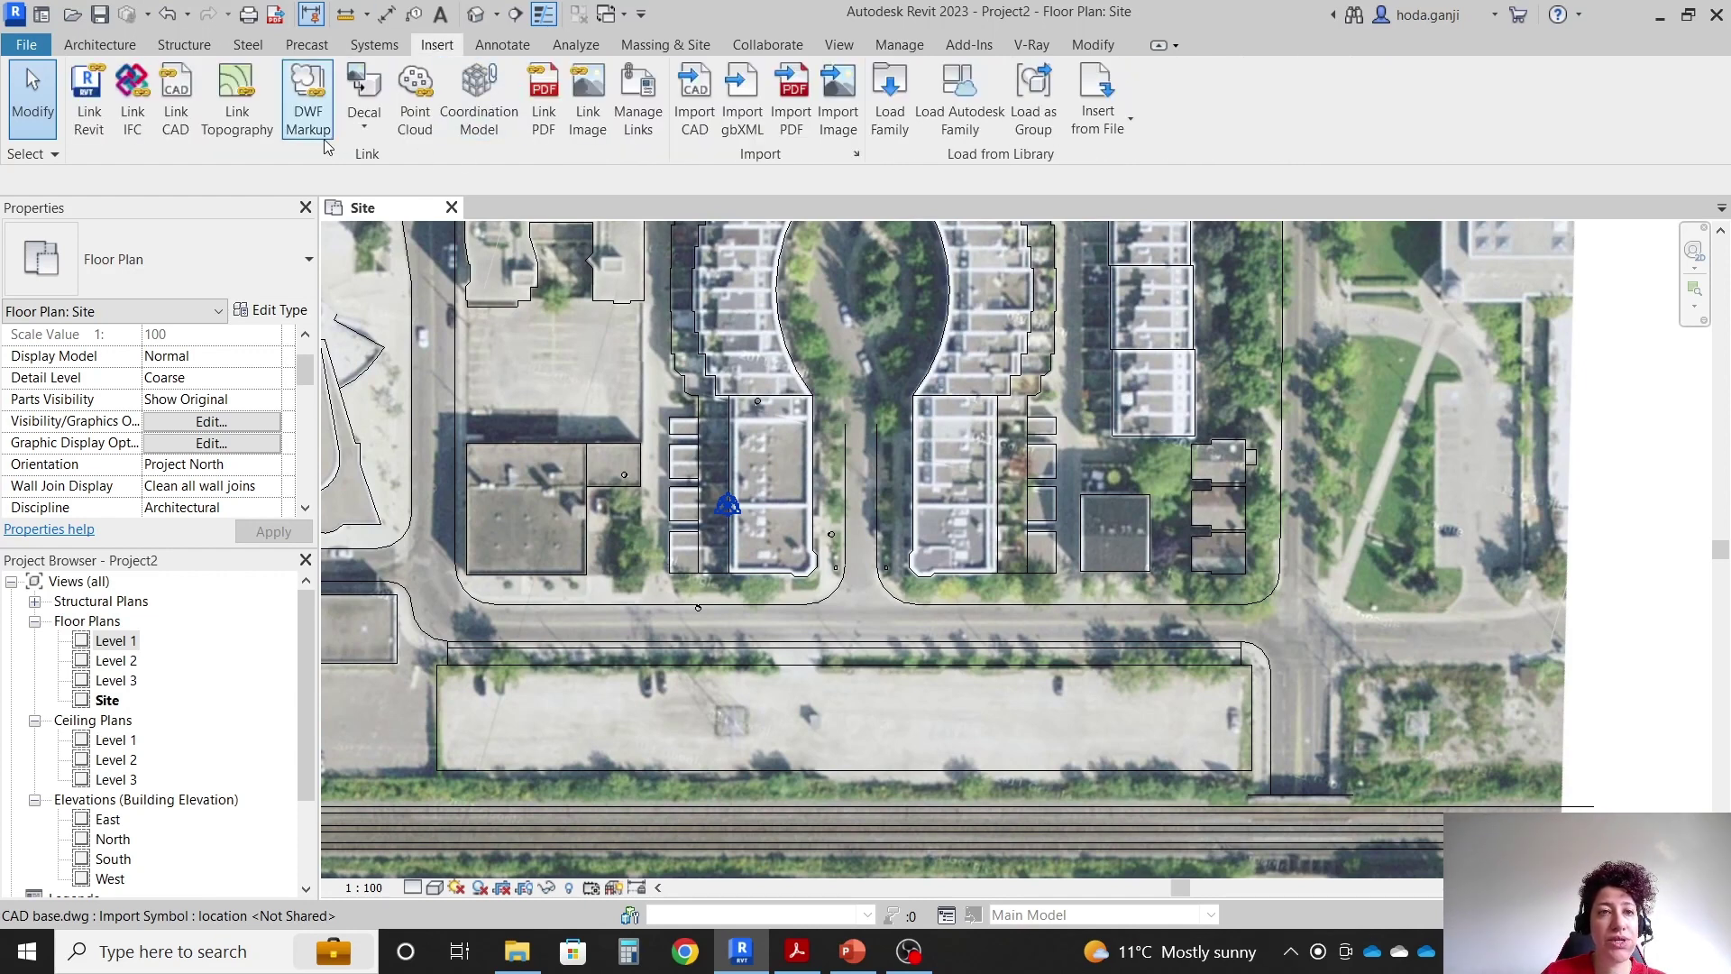
pyautogui.click(420, 116)
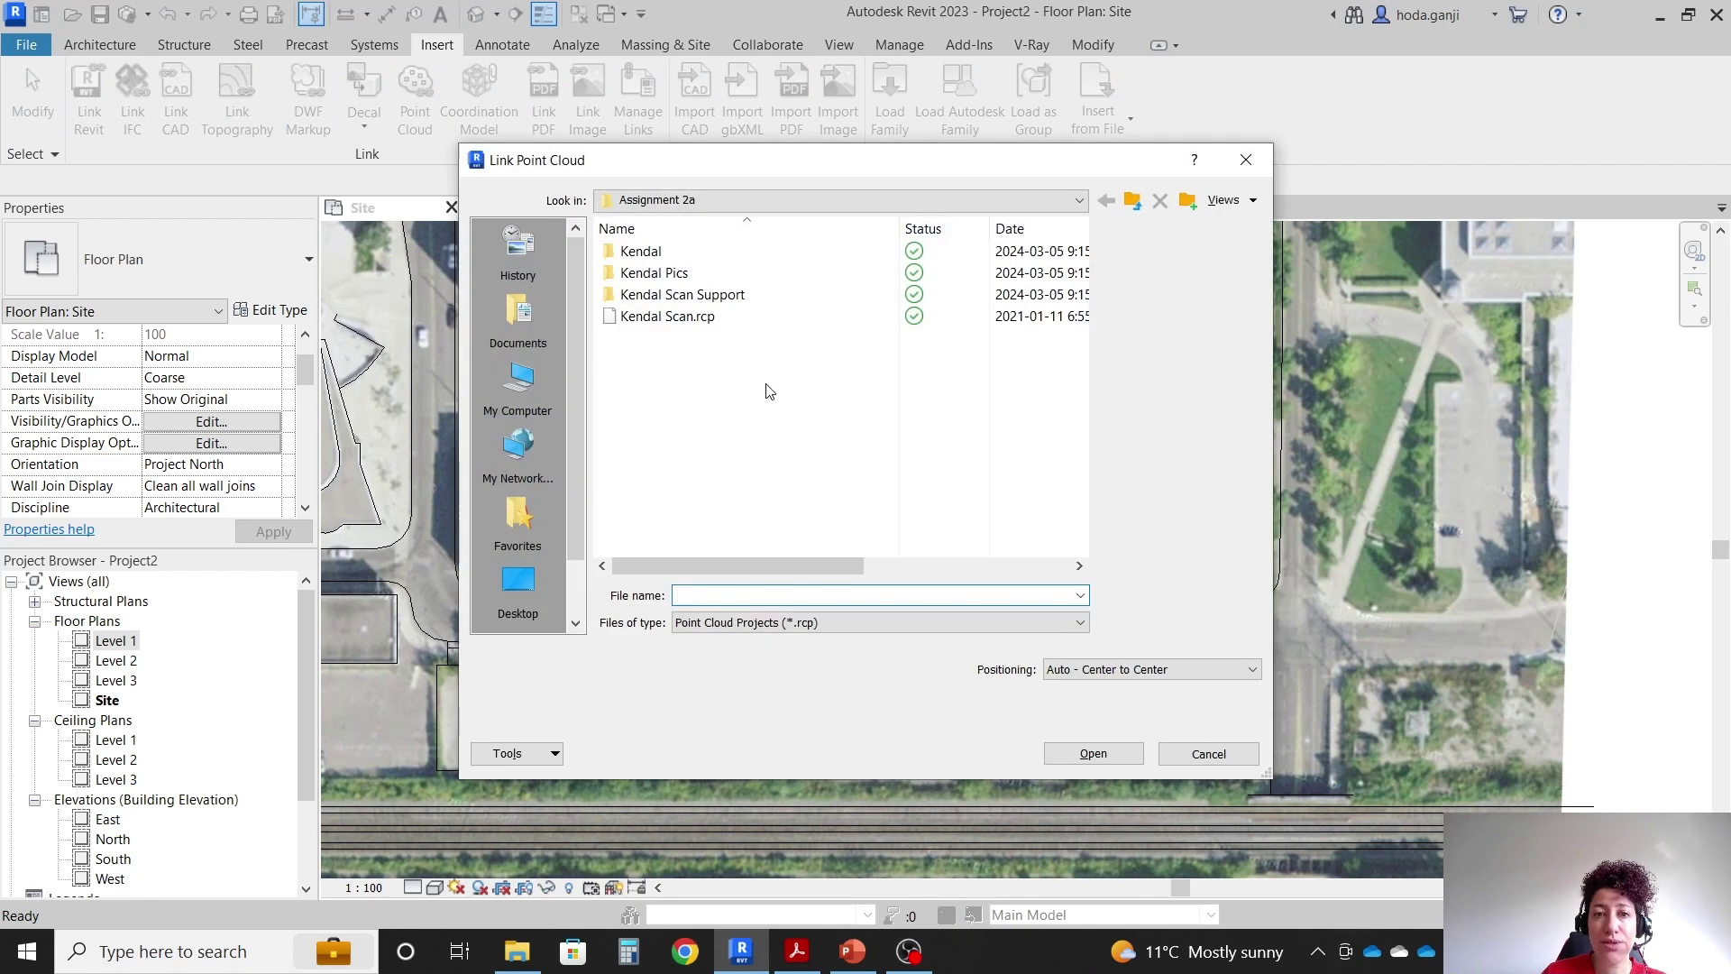
pyautogui.click(675, 318)
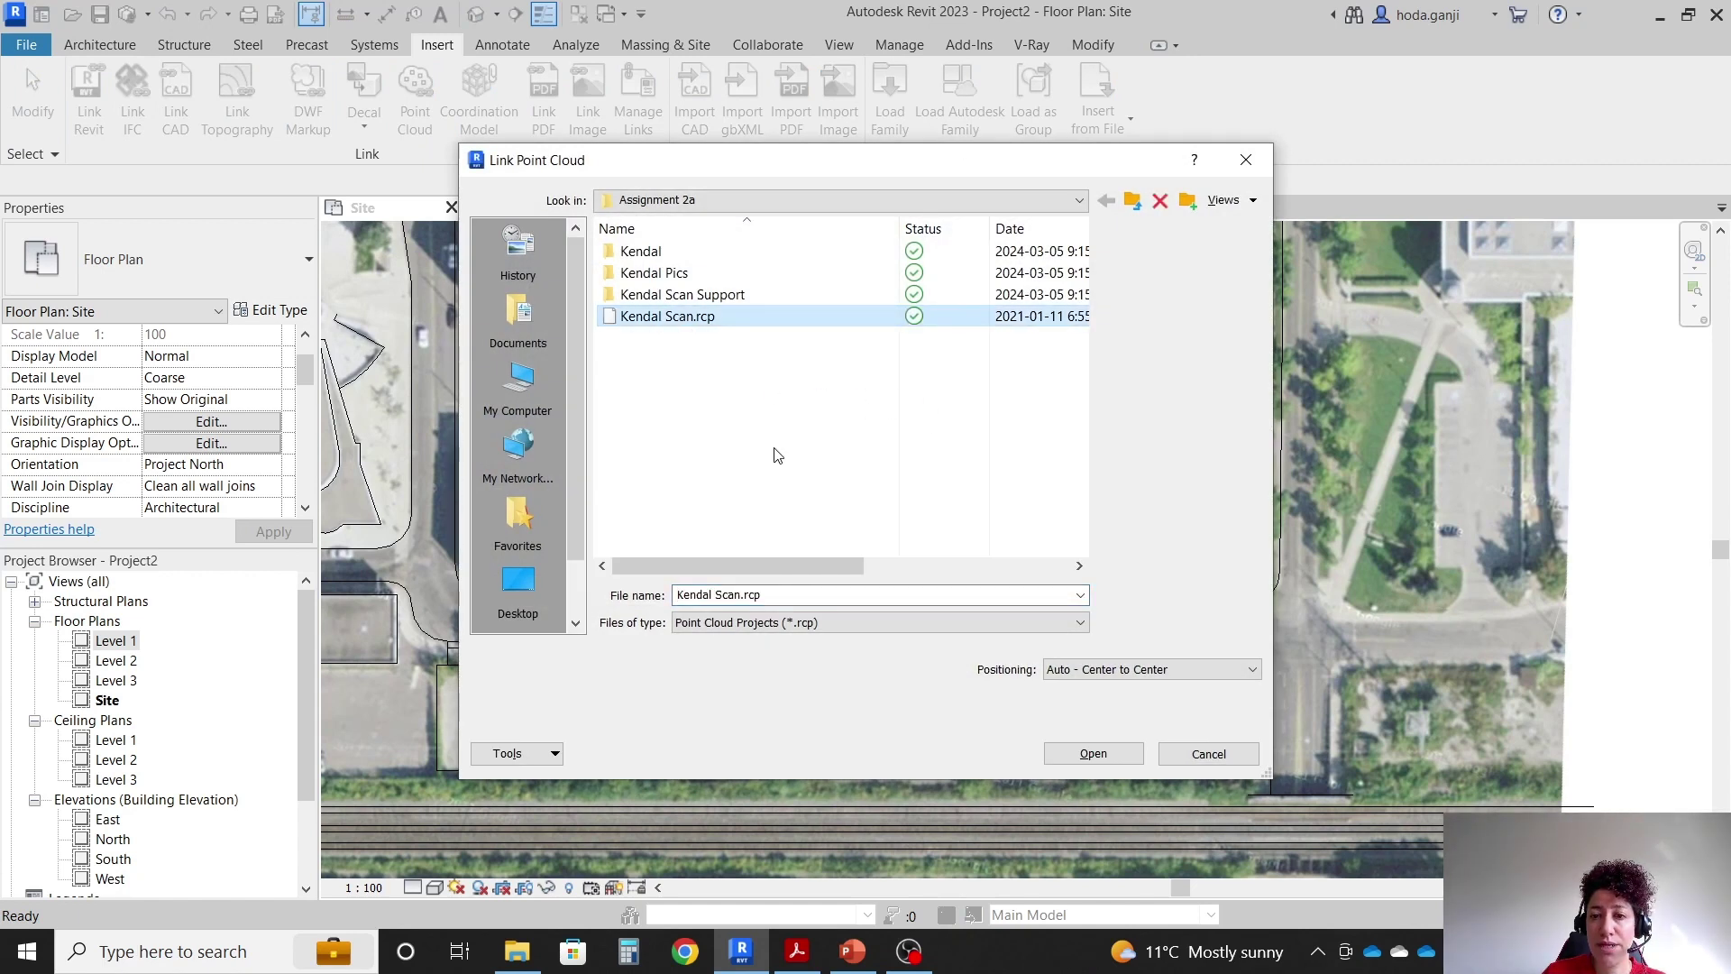
pyautogui.click(1121, 678)
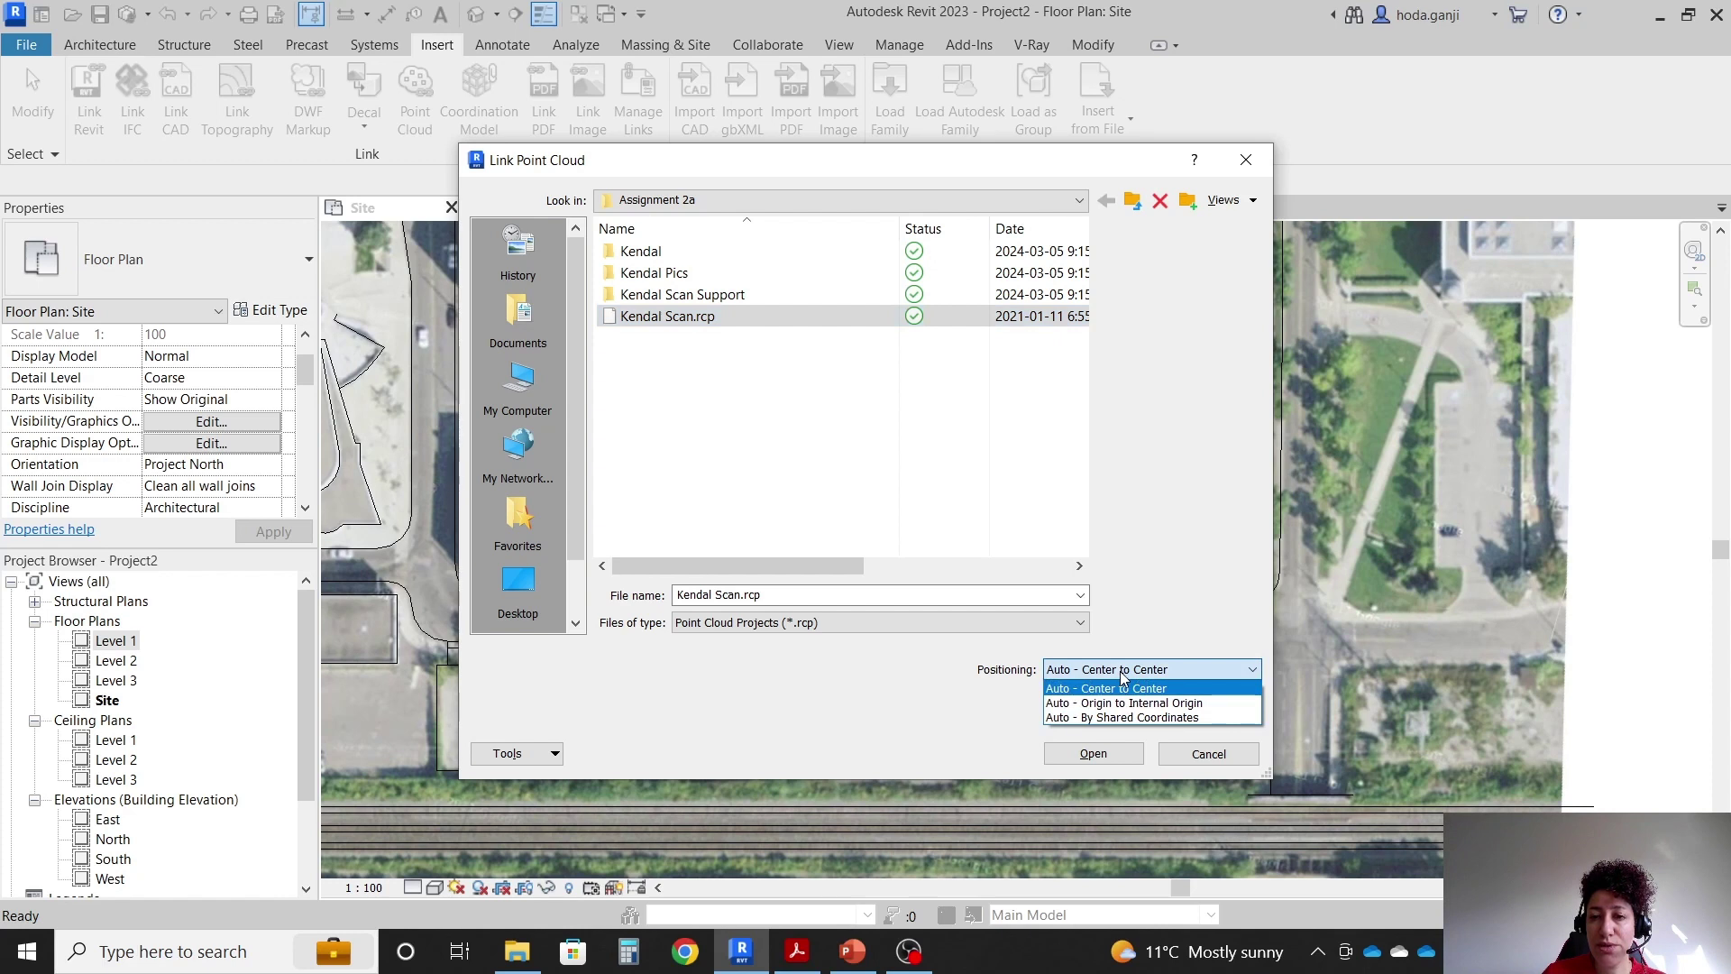
pyautogui.click(1121, 678)
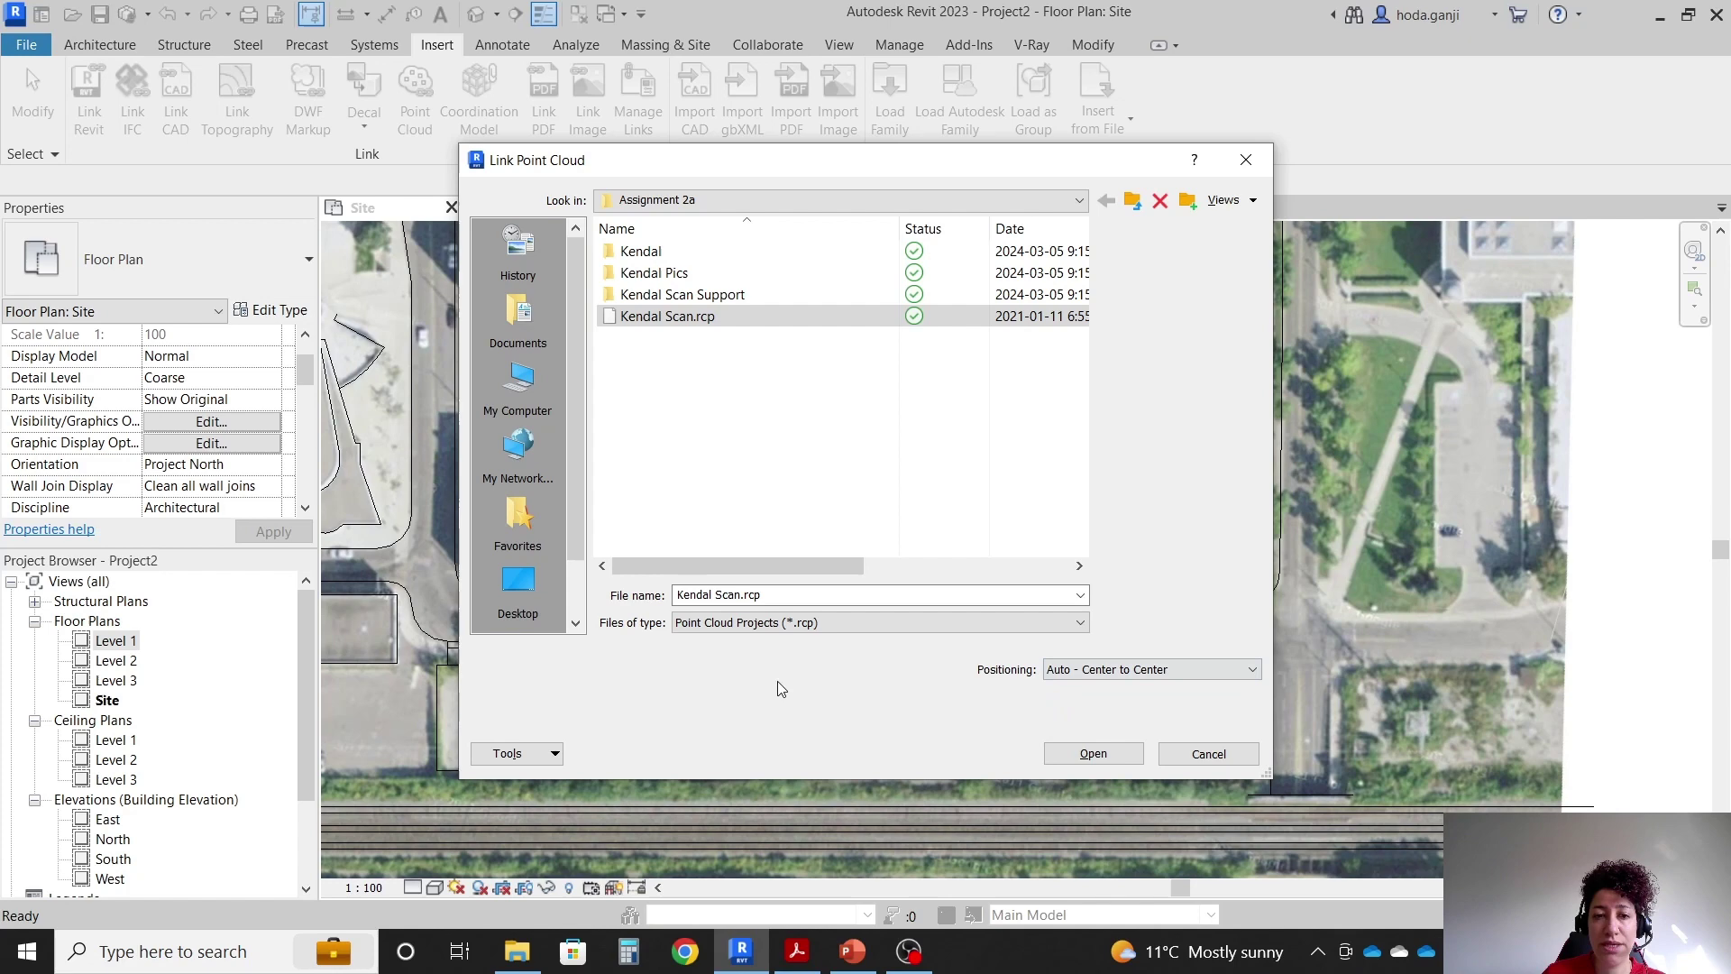
pyautogui.click(1098, 756)
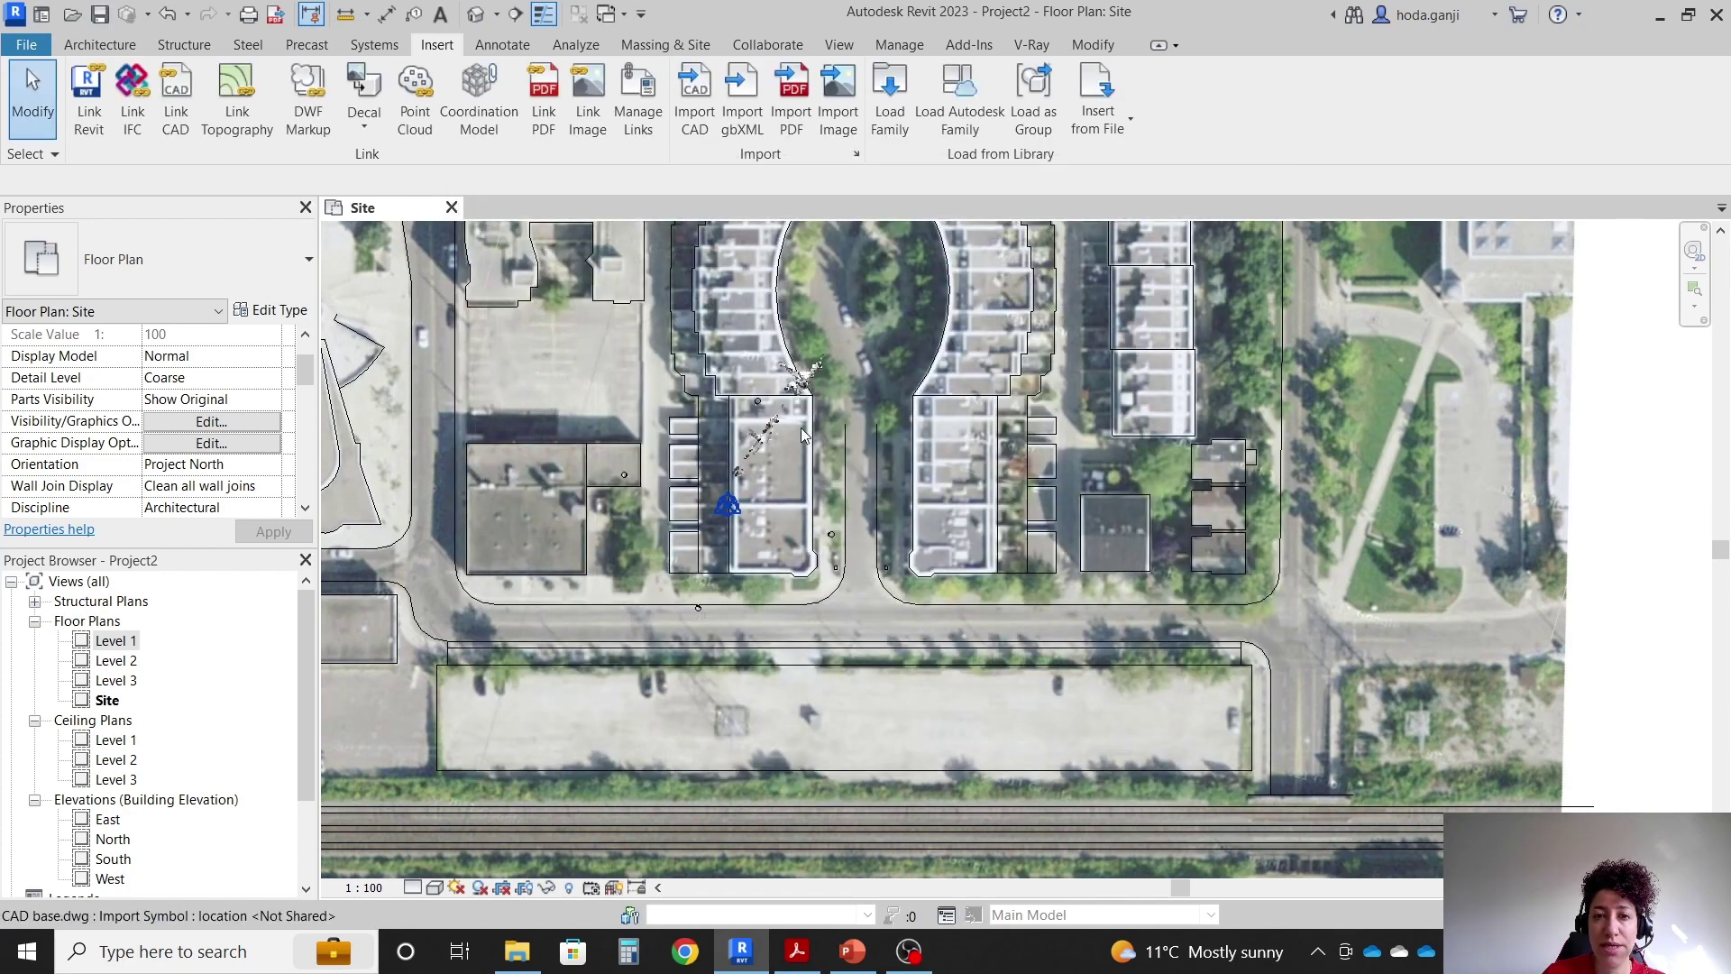
# Drag the point cloud down toward the street and open the Default 3D View.
pyautogui.scroll(2, 798, 410)
pyautogui.click(834, 369)
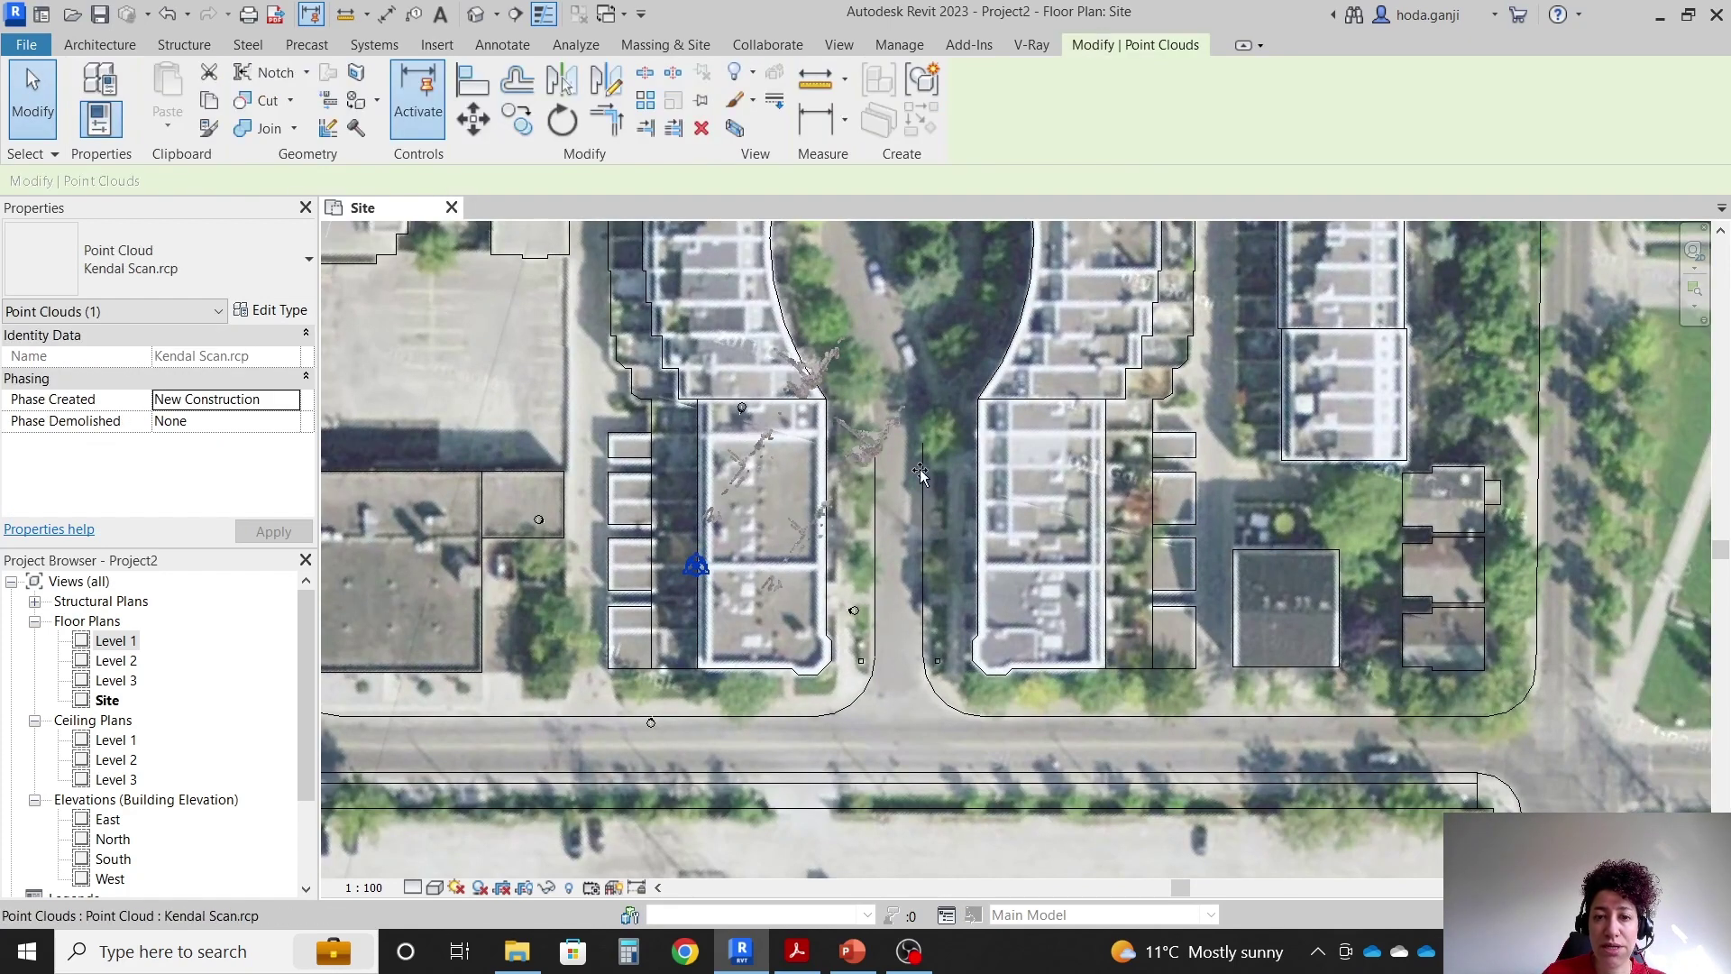
pyautogui.moveTo(919, 469); pyautogui.dragTo(941, 602)
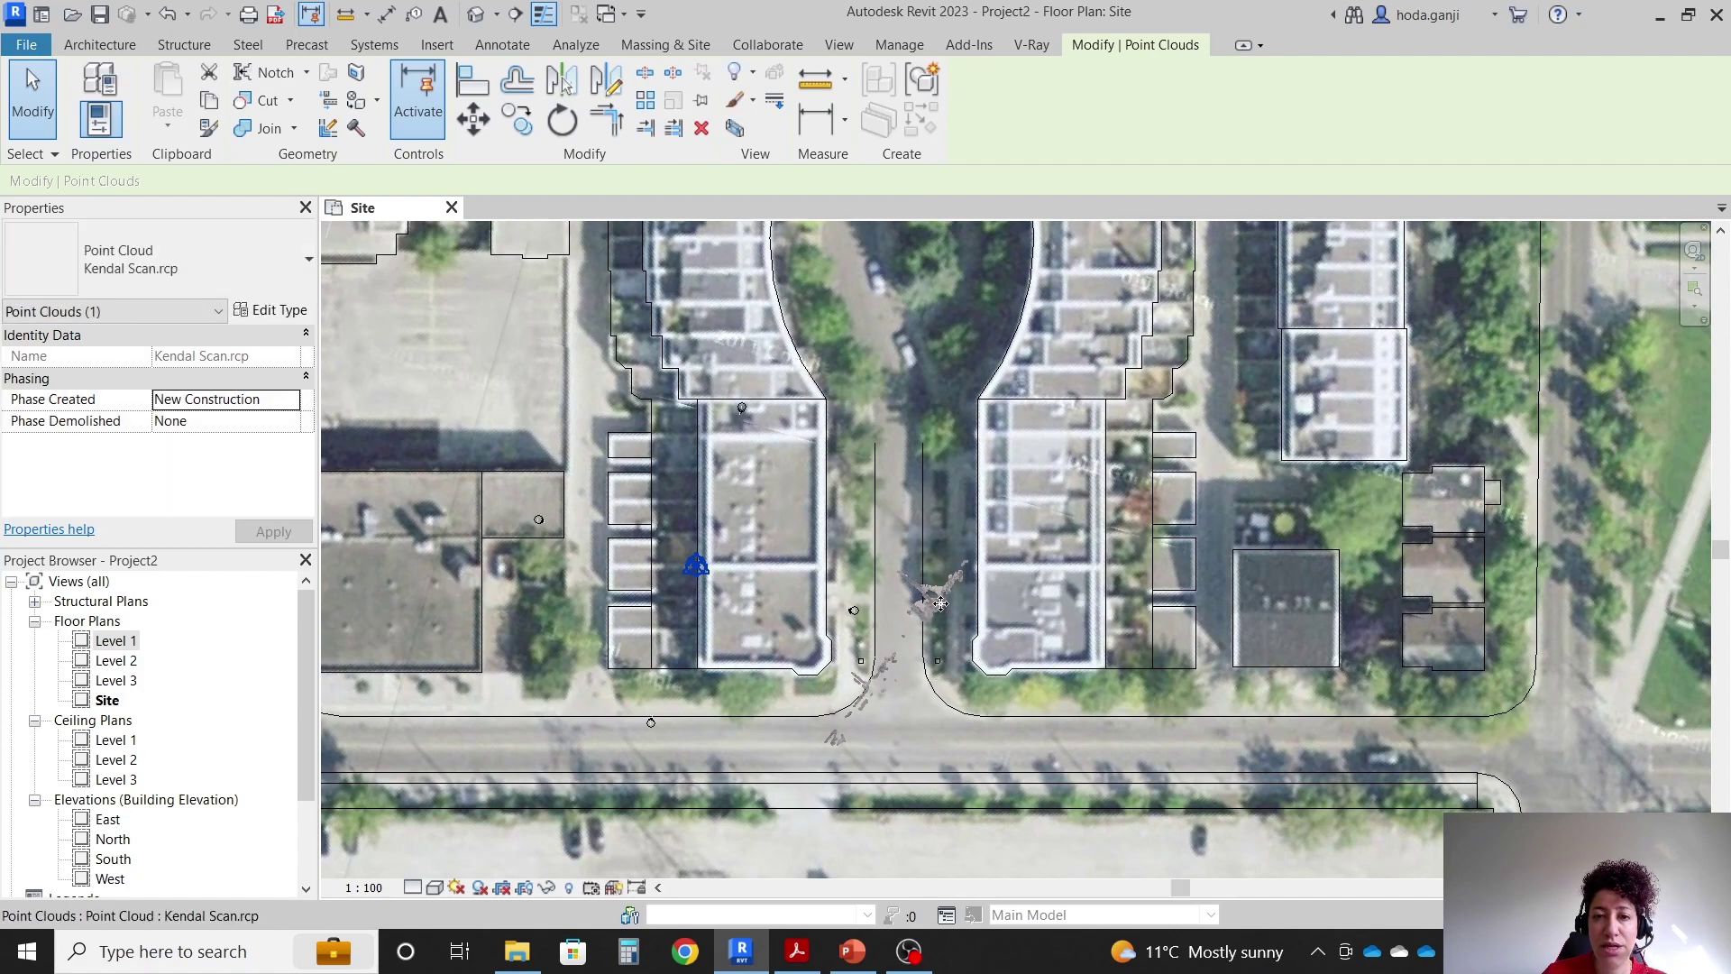
pyautogui.click(476, 14)
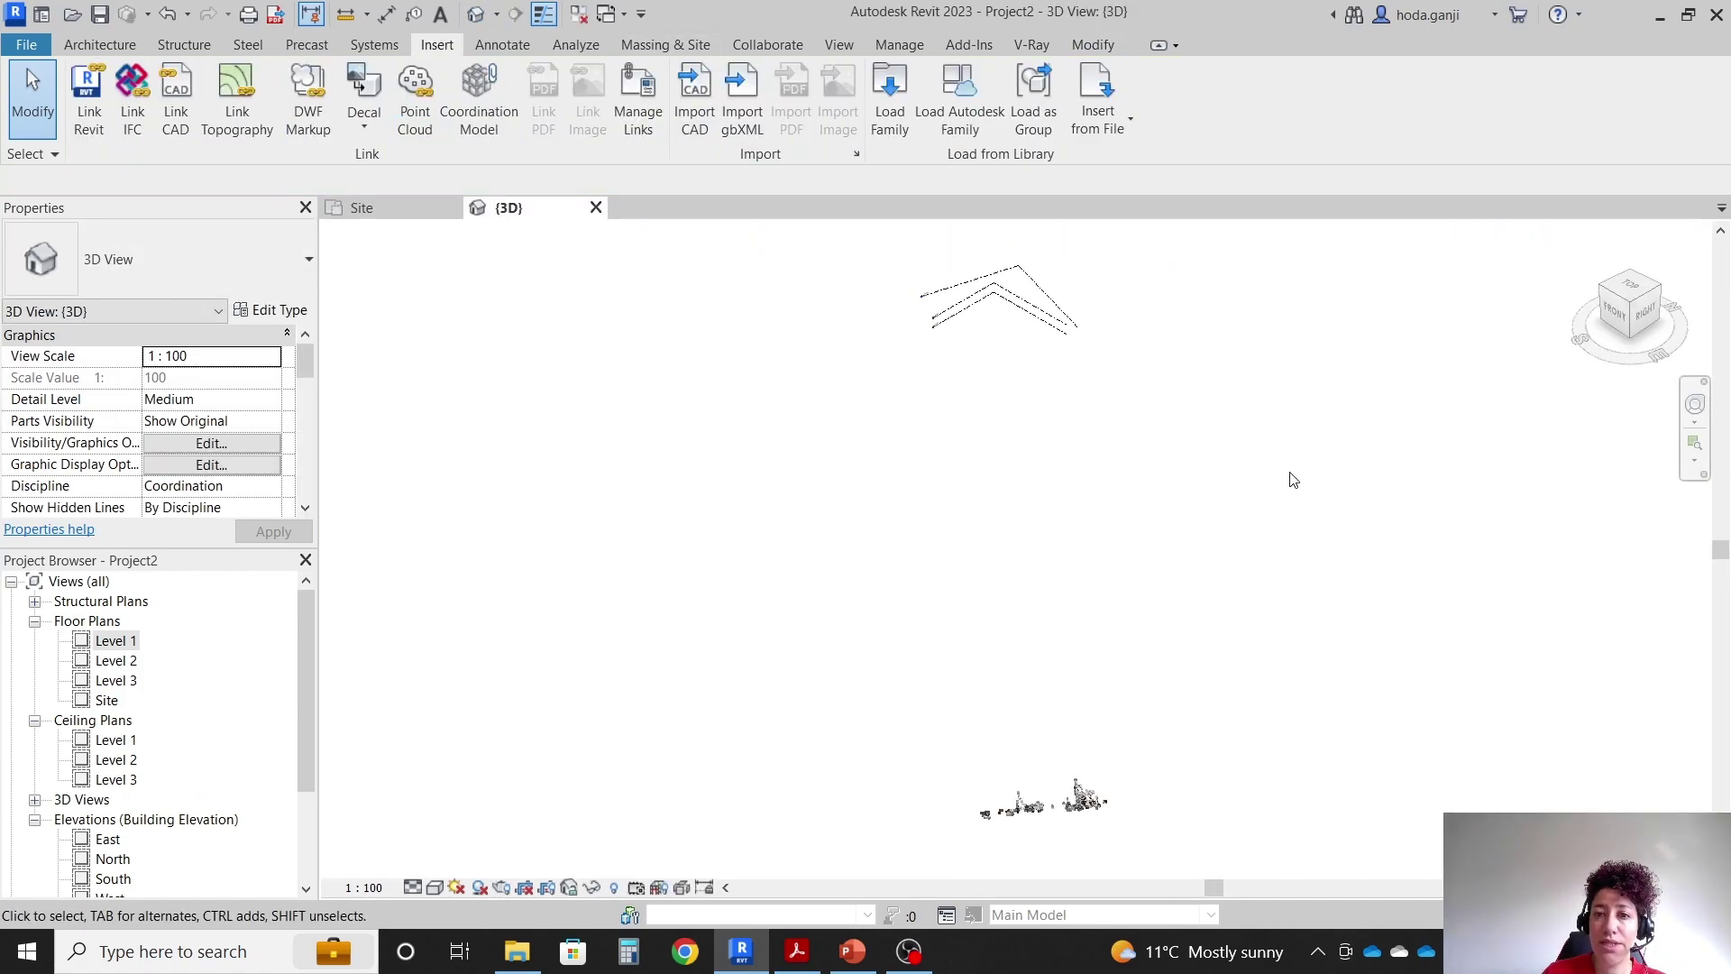
pyautogui.scroll(8, 1069, 803)
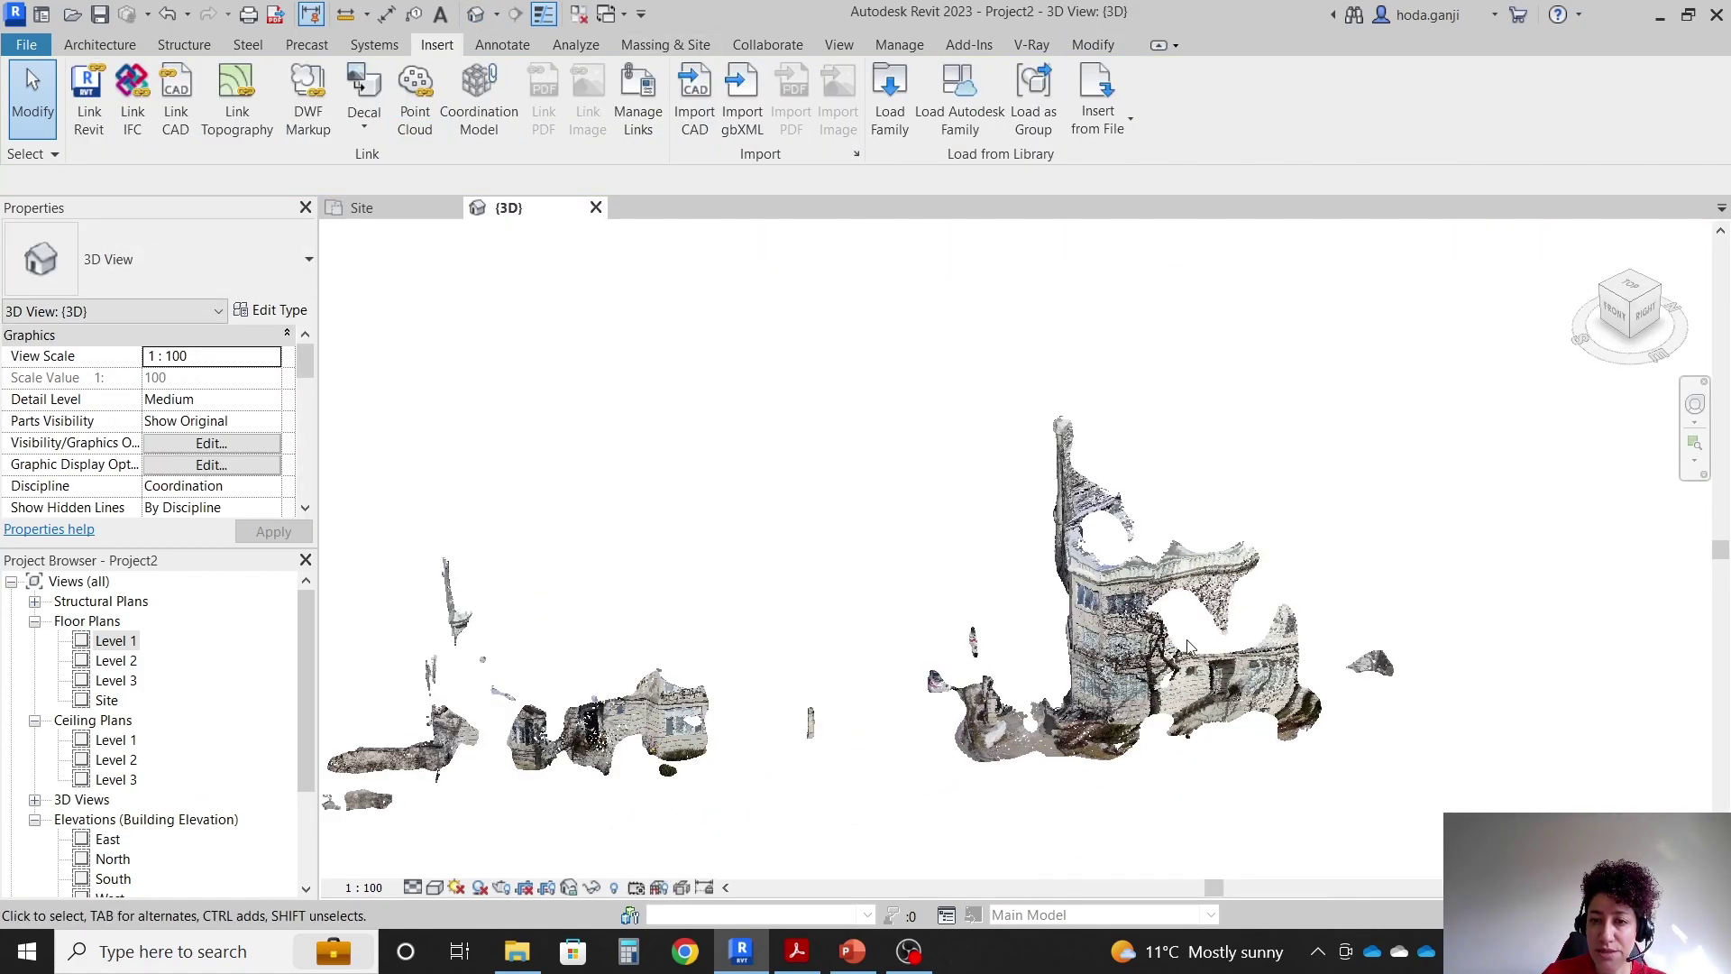
# In the Site plan, drag the point cloud up between the buildings.
pyautogui.click(388, 208)
pyautogui.scroll(6, 908, 648)
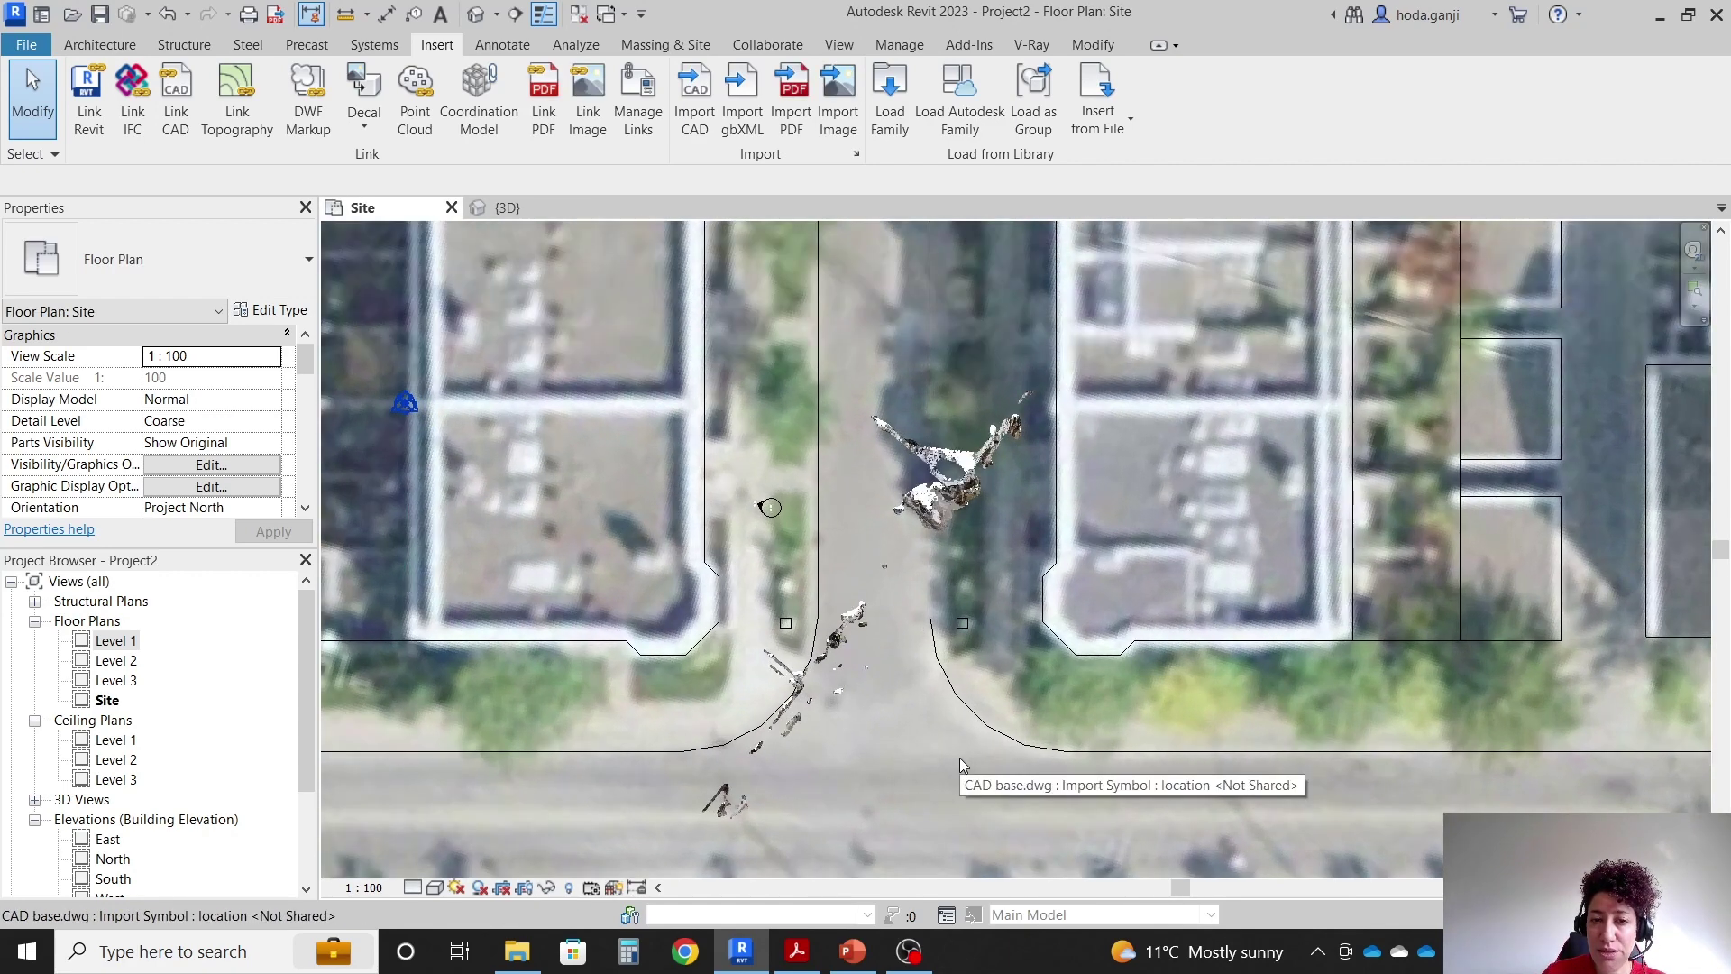
pyautogui.click(835, 641)
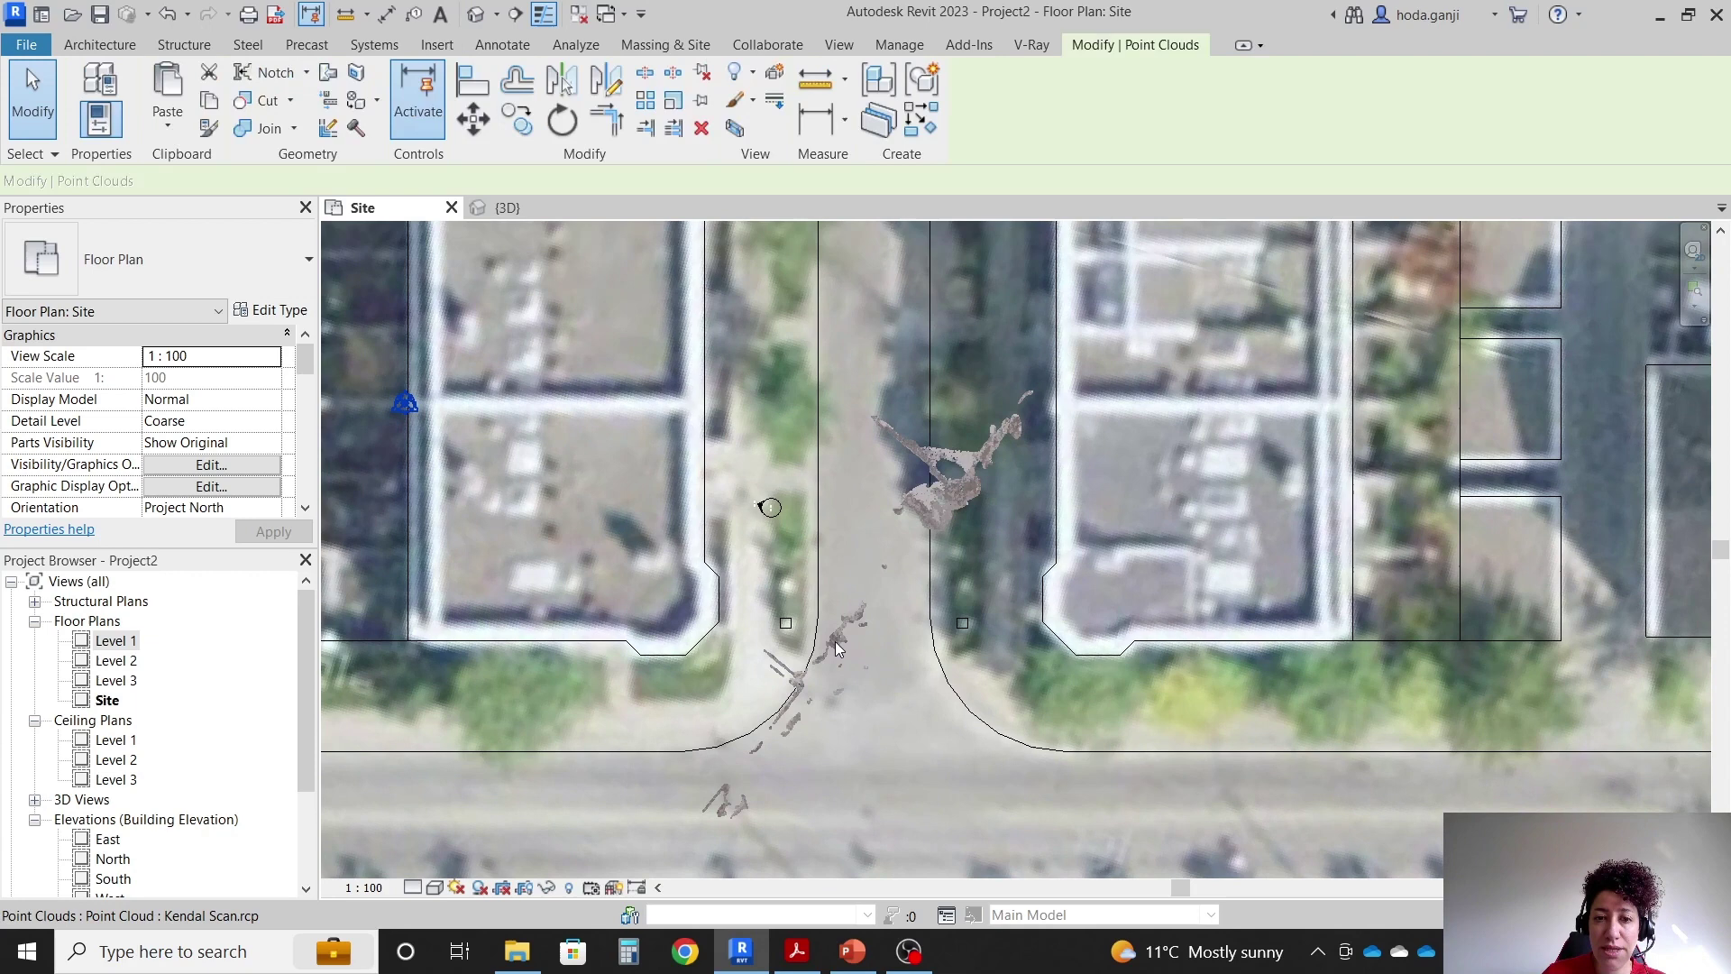
pyautogui.moveTo(835, 641); pyautogui.dragTo(820, 487)
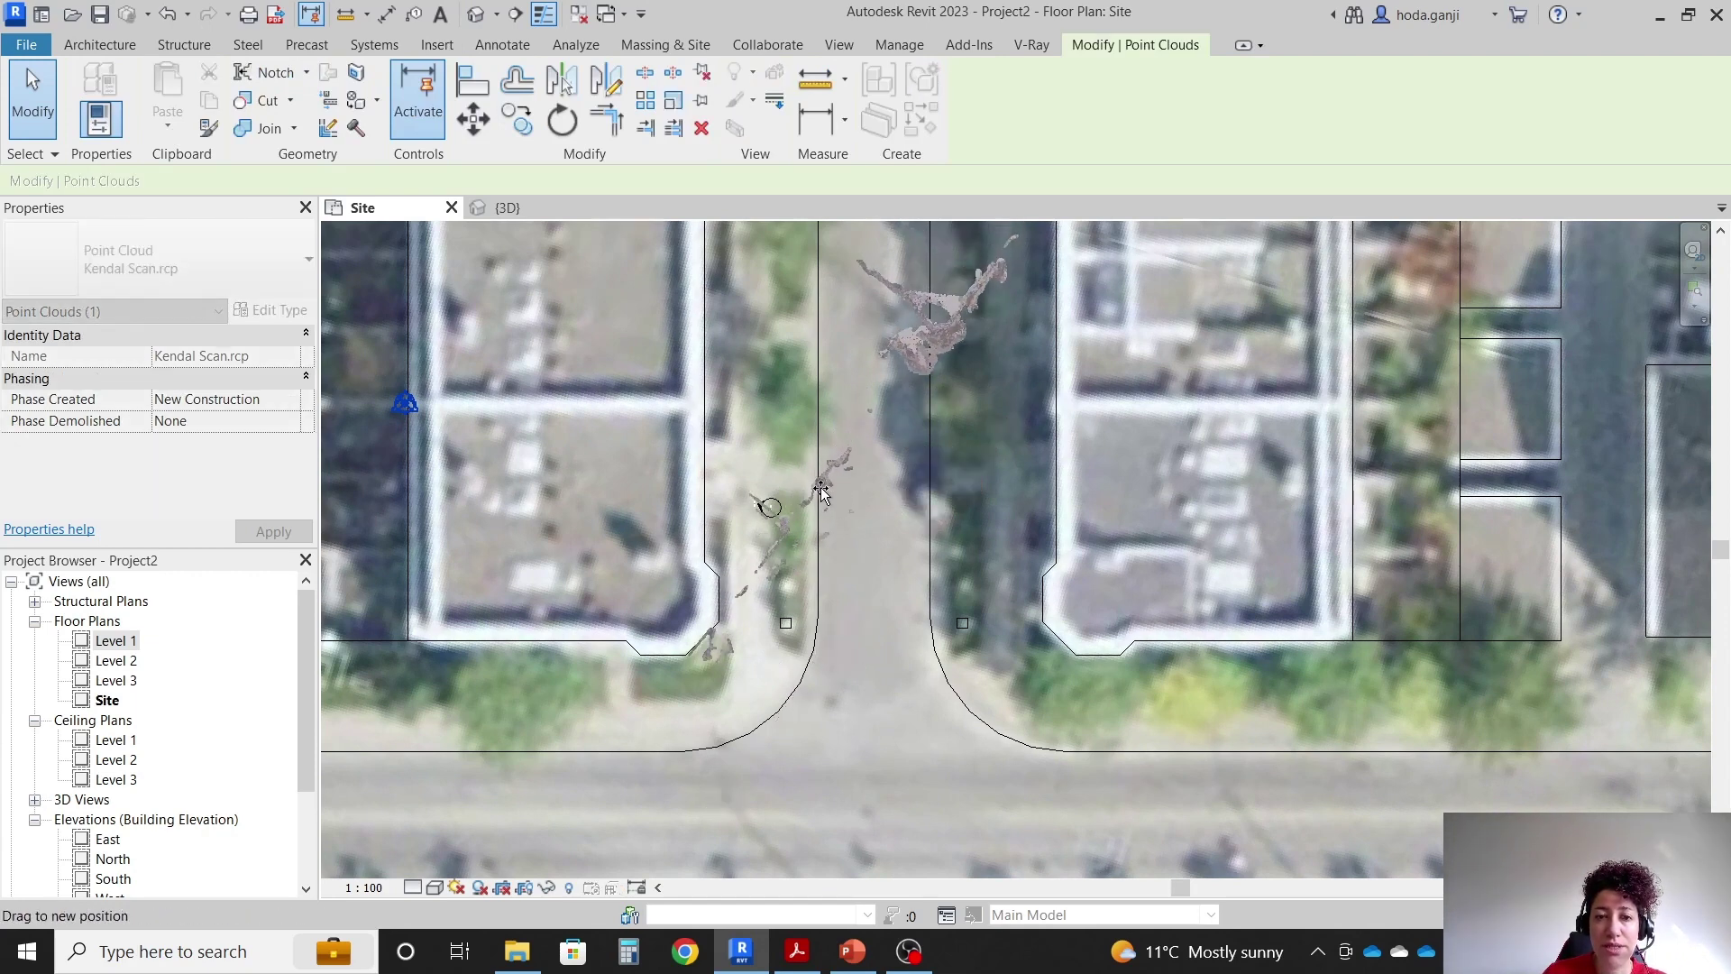
# Rotate the point cloud about the line intersection and drag it onto the street edge.
pyautogui.click(561, 120)
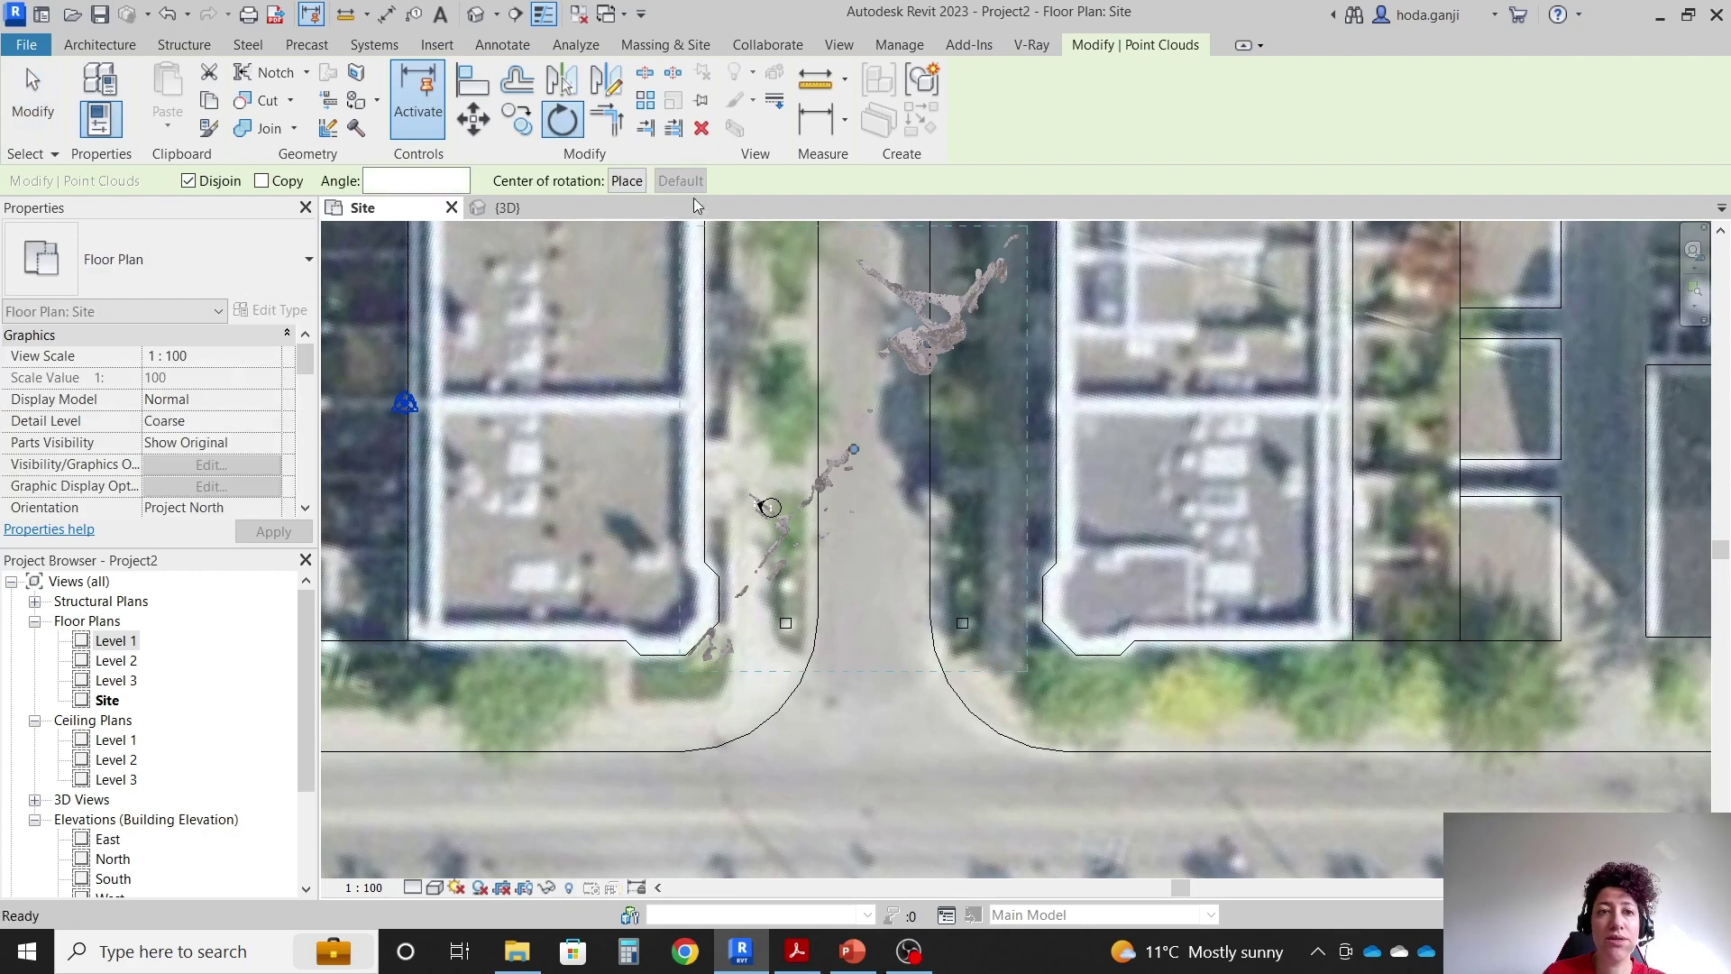
pyautogui.click(627, 181)
pyautogui.click(689, 656)
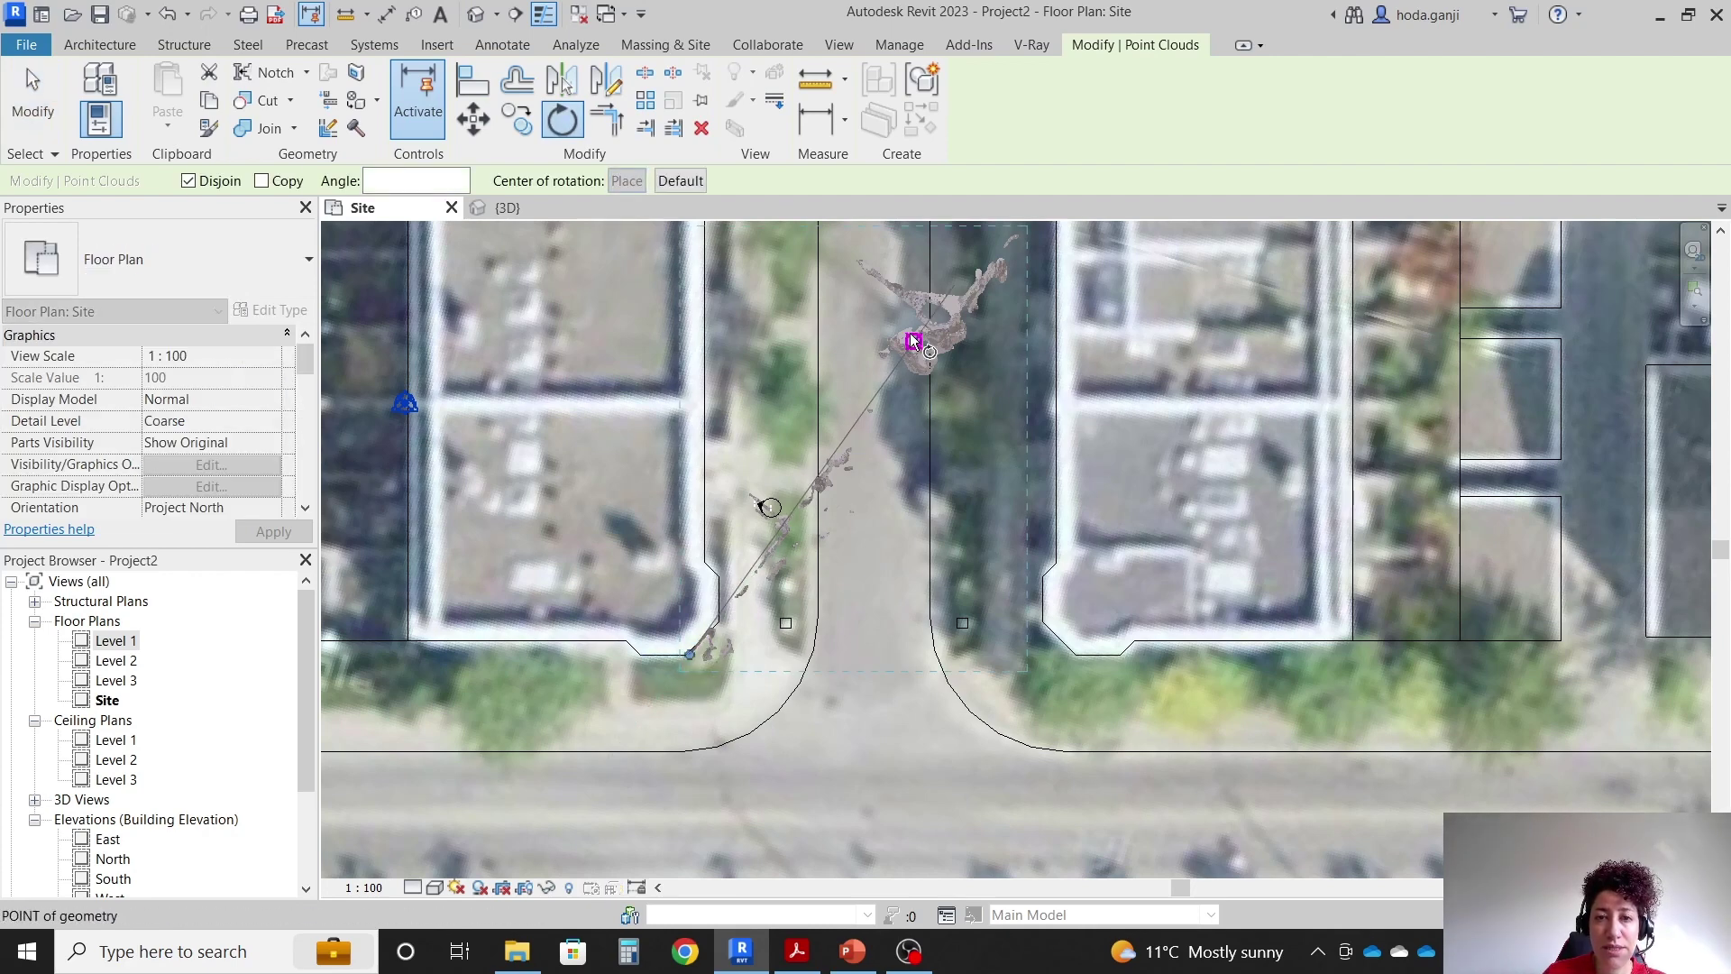
pyautogui.click(963, 304)
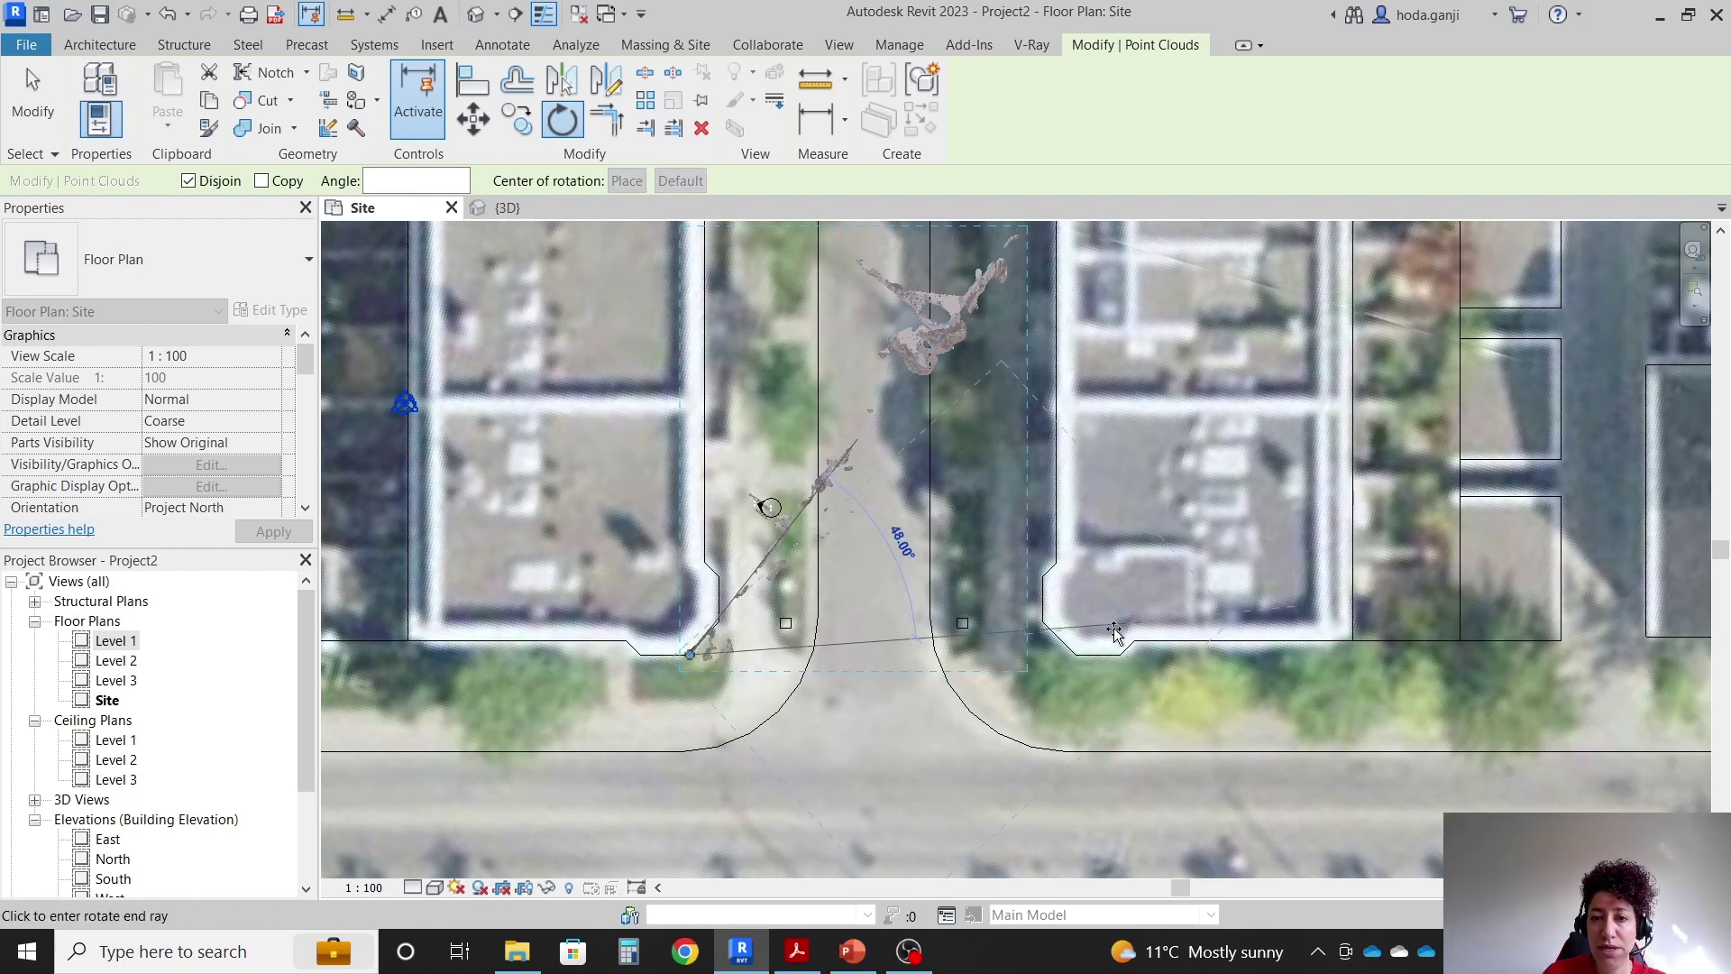
pyautogui.click(1212, 678)
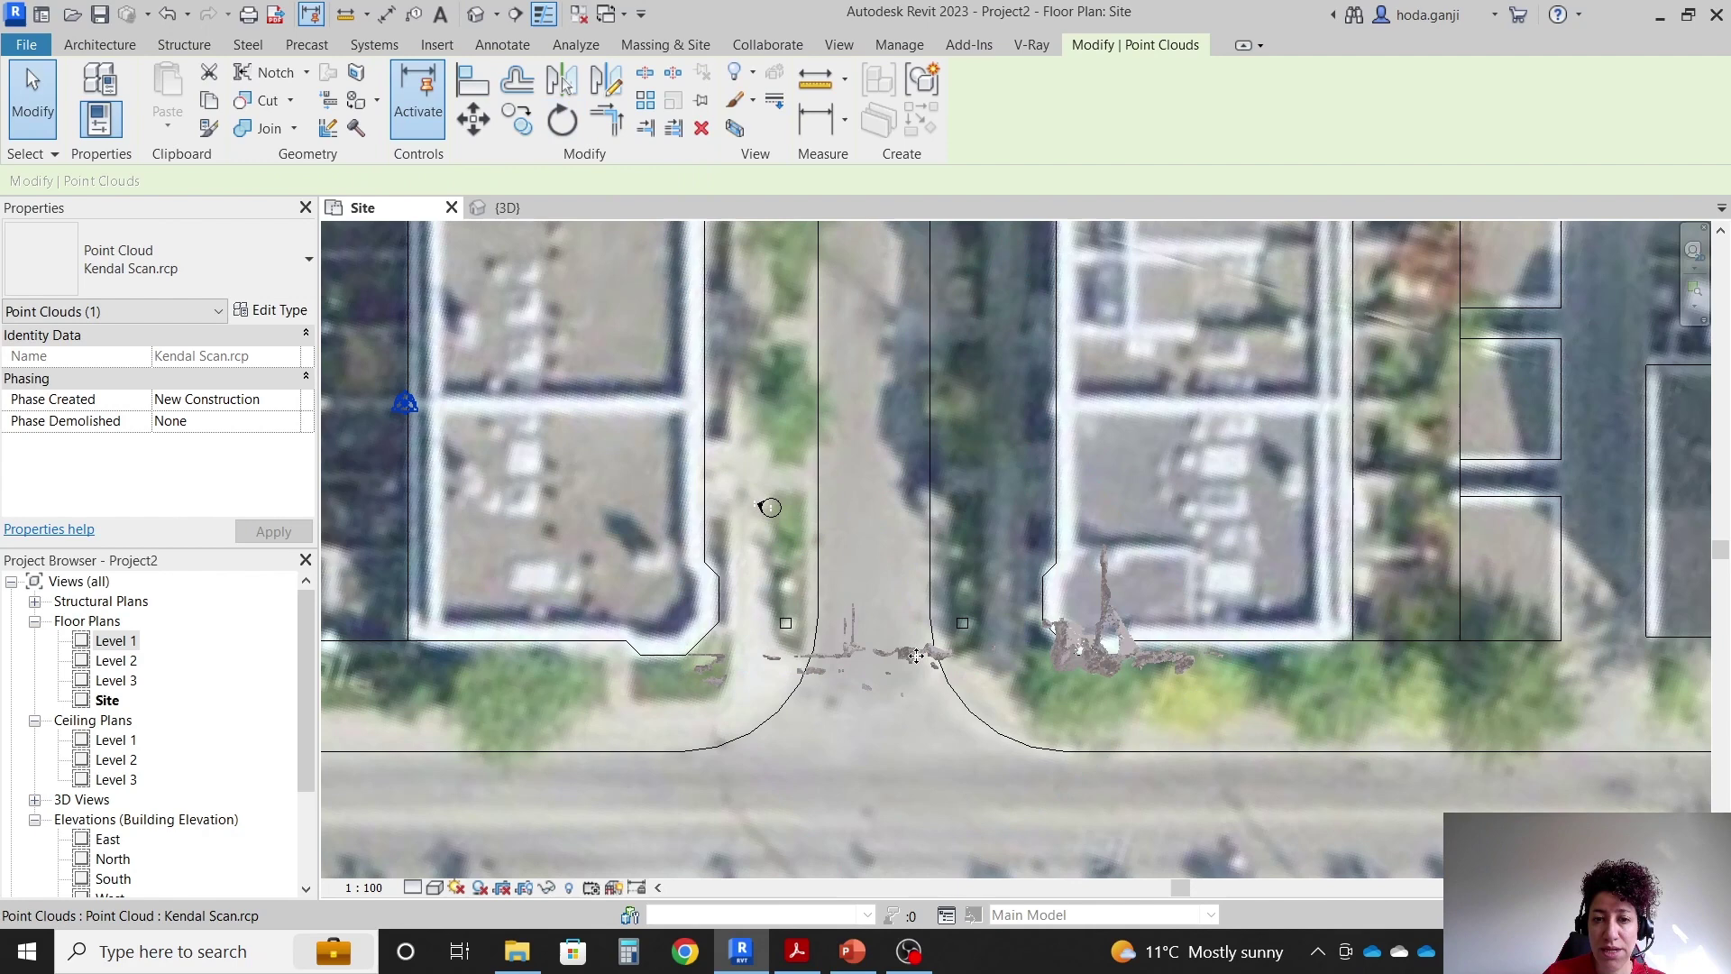
pyautogui.moveTo(905, 677); pyautogui.dragTo(903, 638)
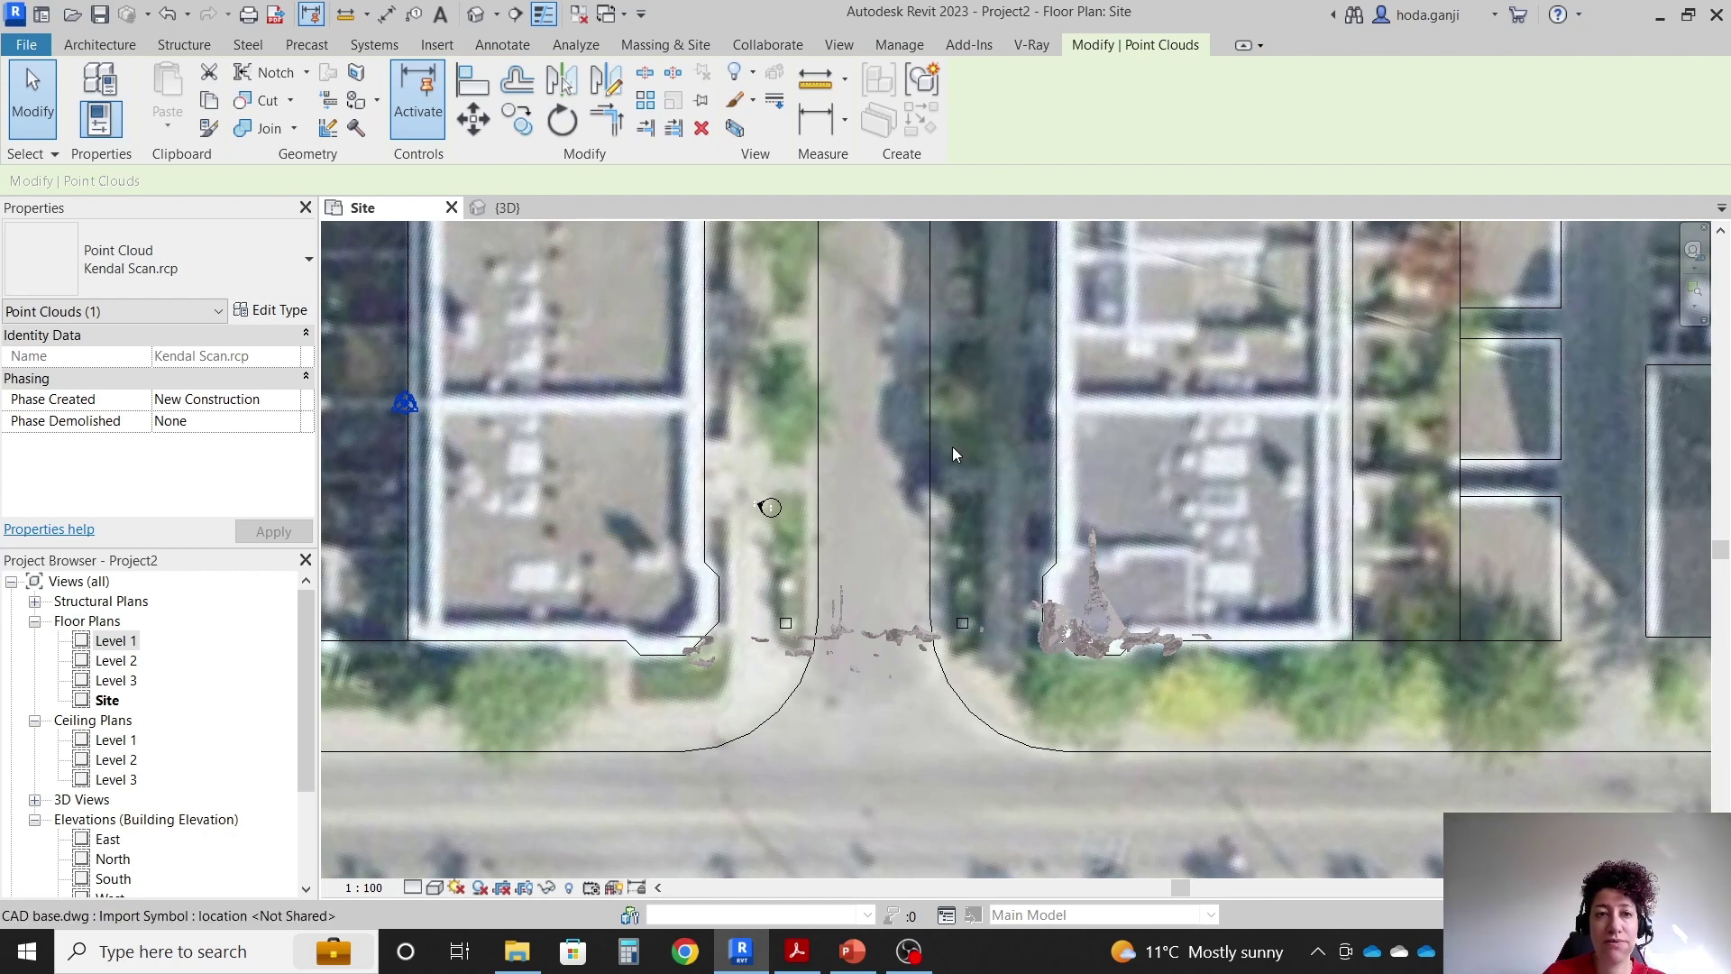
# Open the South elevation and drag the point cloud up toward the level lines.
pyautogui.scroll(-3, 144, 728)
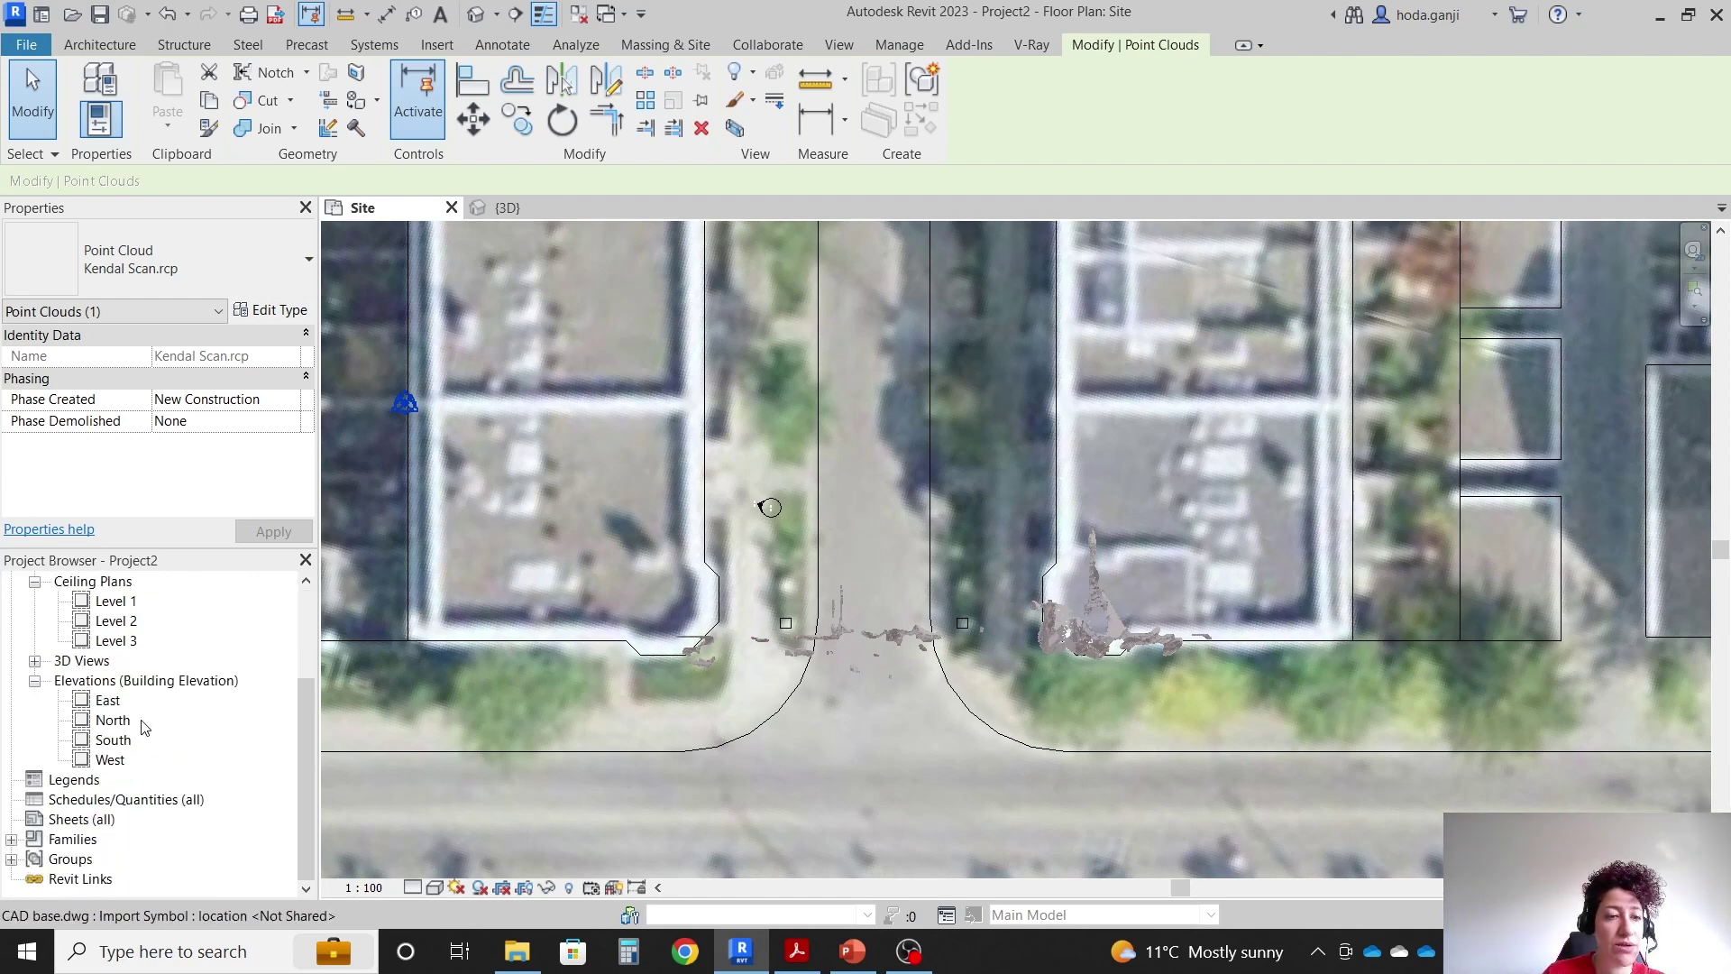
pyautogui.doubleClick(112, 741)
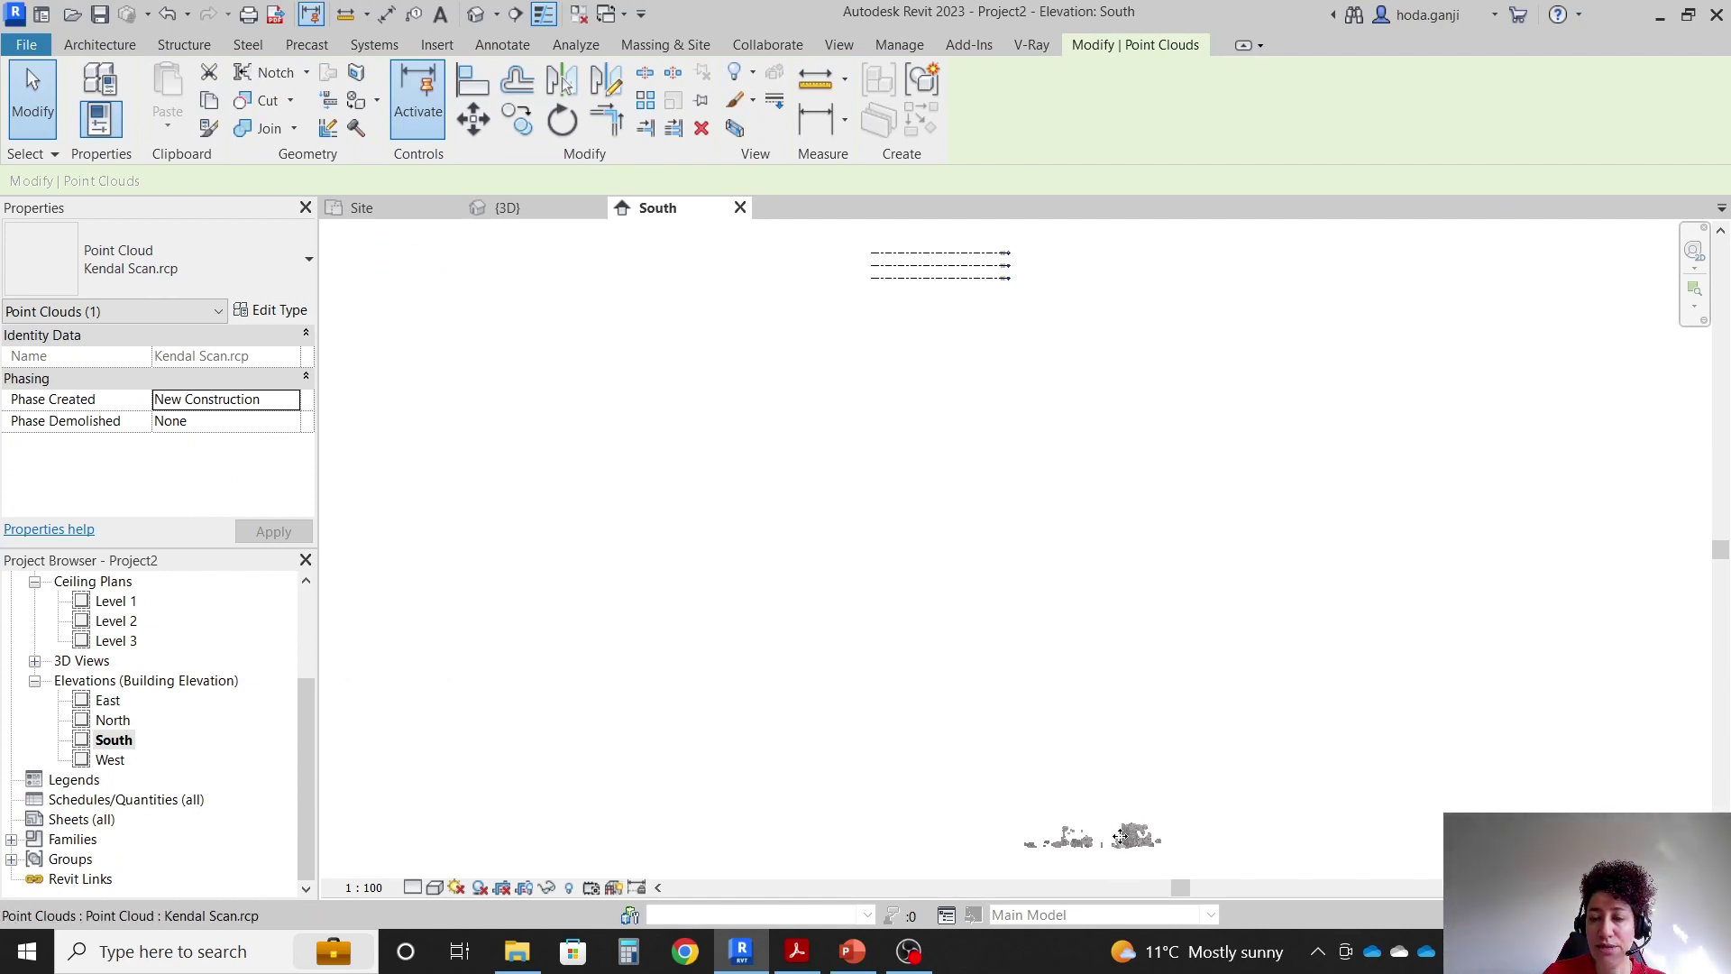
pyautogui.moveTo(1128, 841); pyautogui.dragTo(1122, 275)
pyautogui.scroll(6, 982, 245)
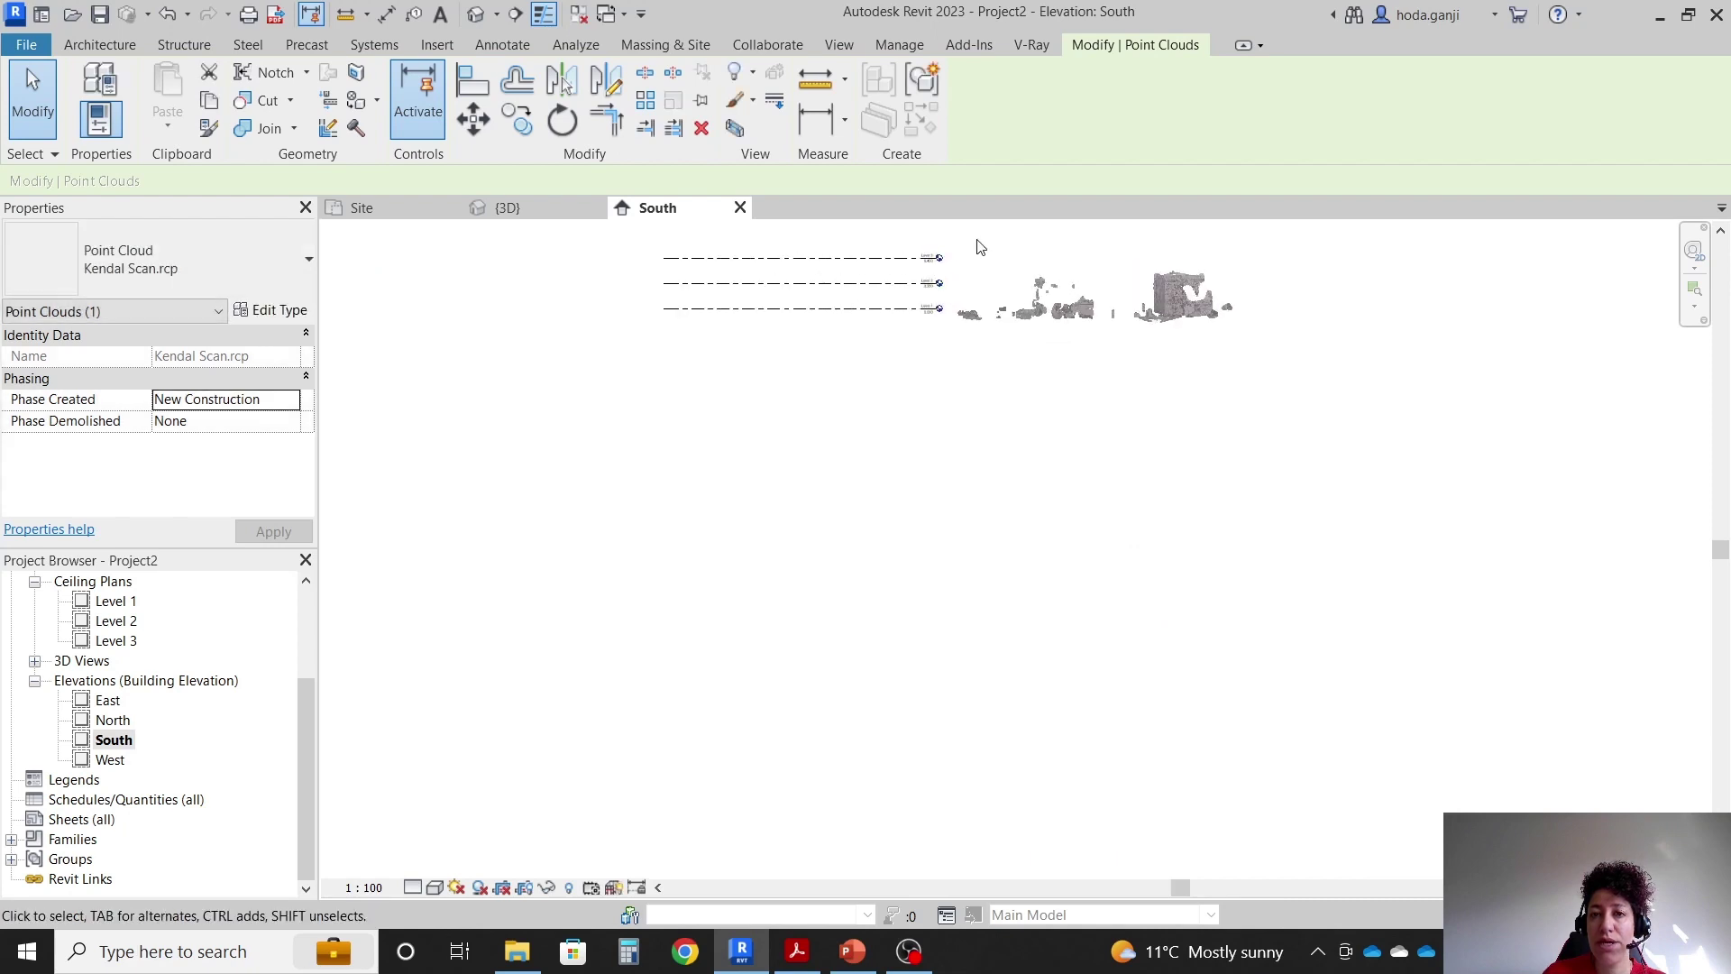
pyautogui.scroll(-2, 978, 464)
# Maximize the 3D extents of the three level lines so they span the point cloud.
pyautogui.moveTo(612, 270); pyautogui.dragTo(820, 320, button='middle')
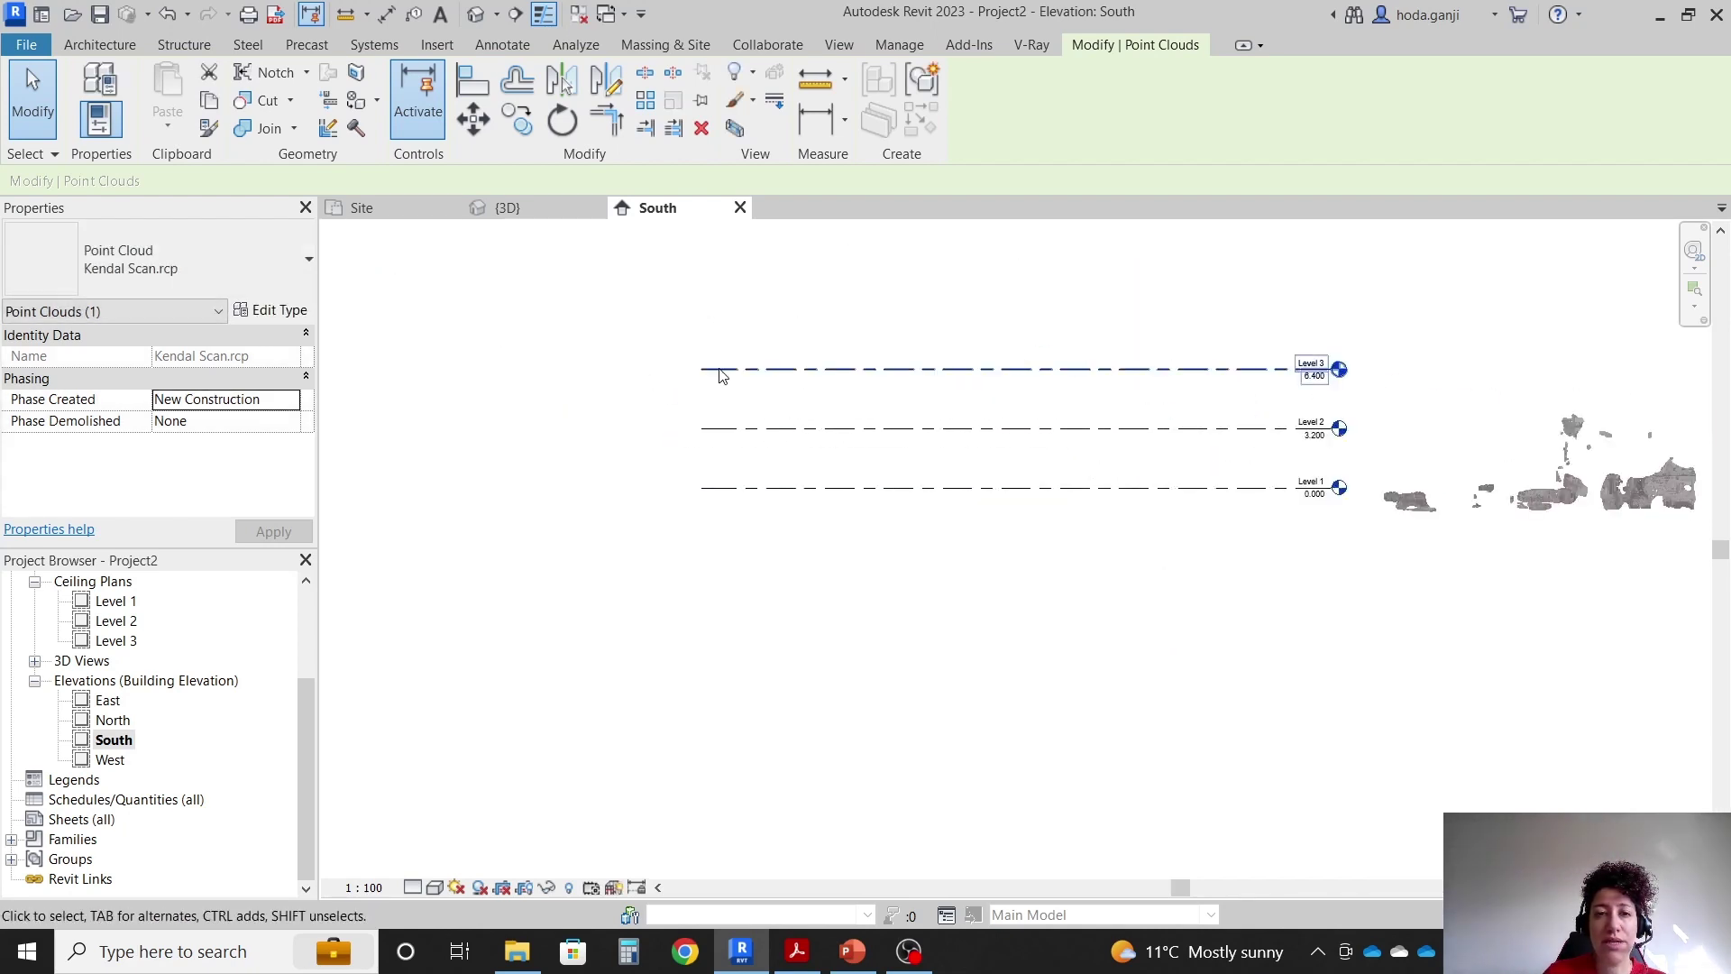
pyautogui.moveTo(756, 343); pyautogui.dragTo(694, 505)
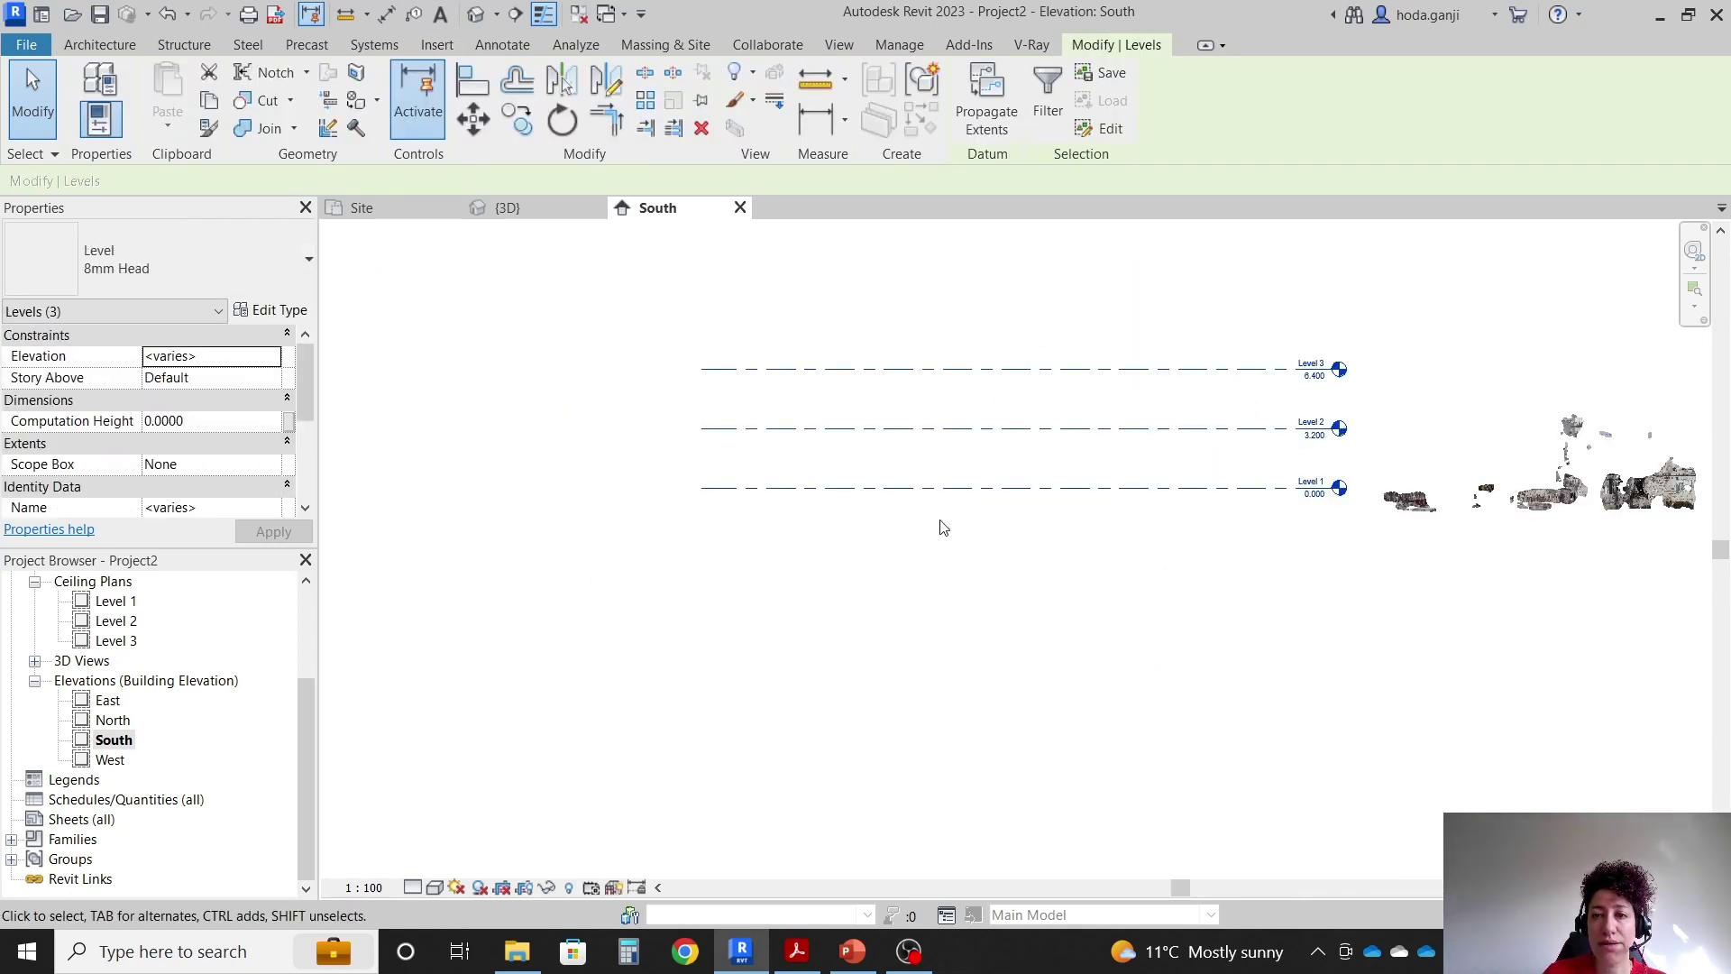
pyautogui.rightClick(727, 361)
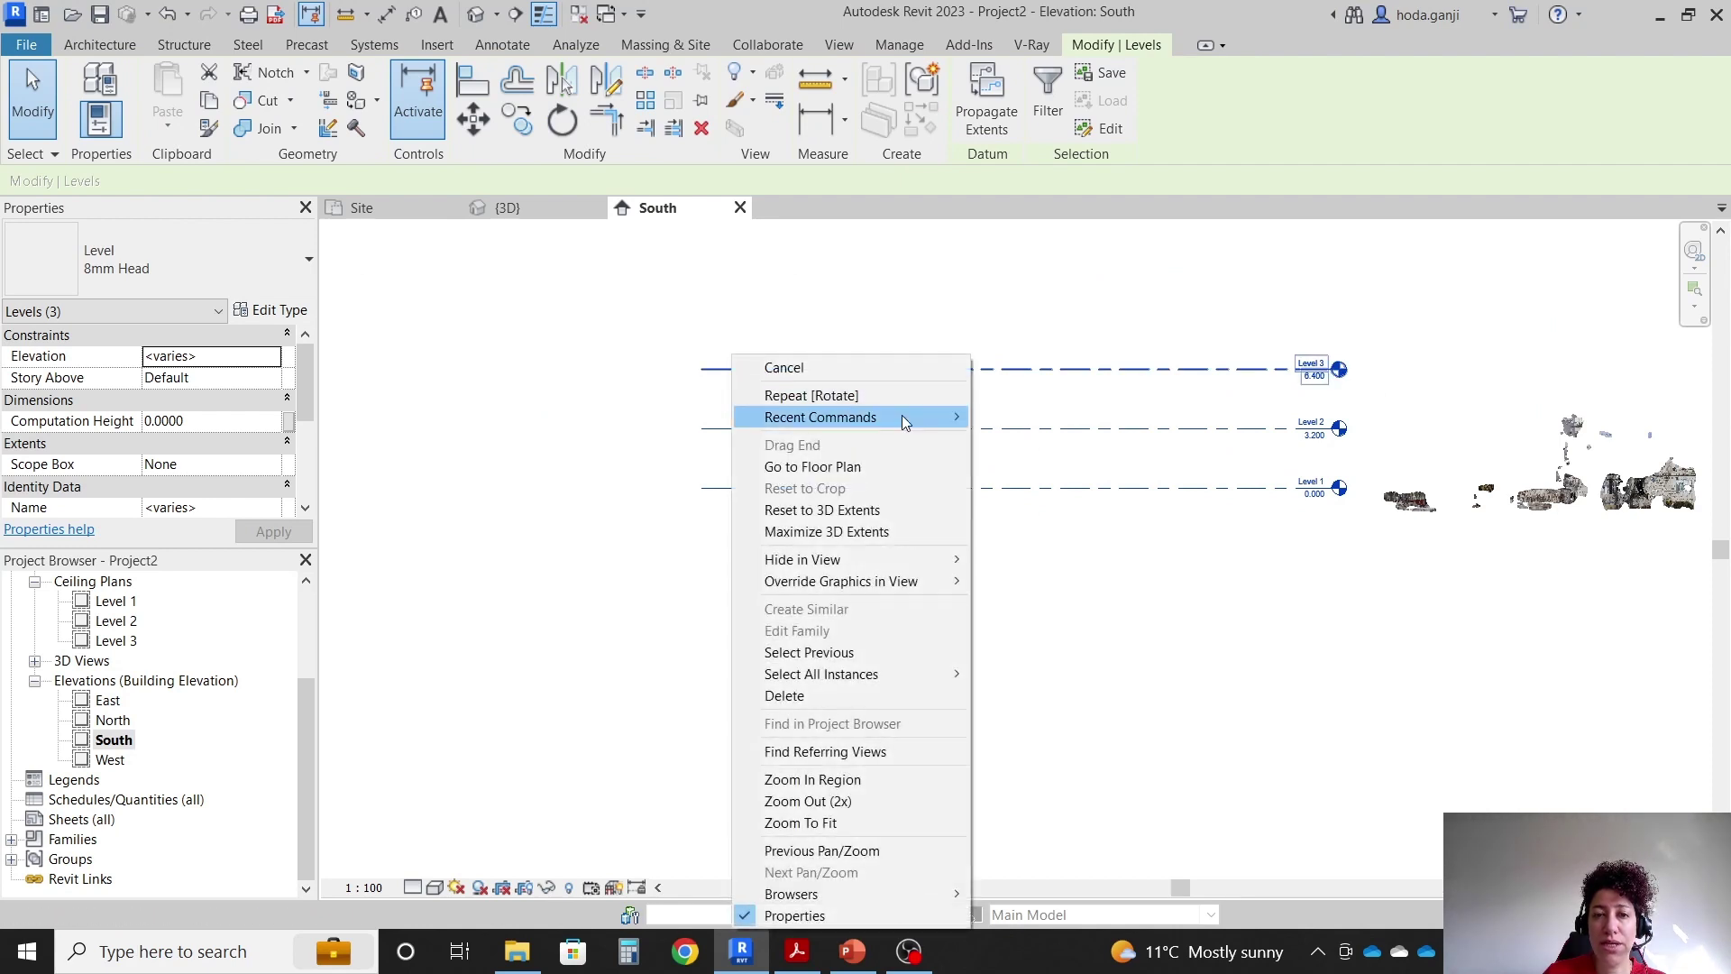
pyautogui.click(891, 533)
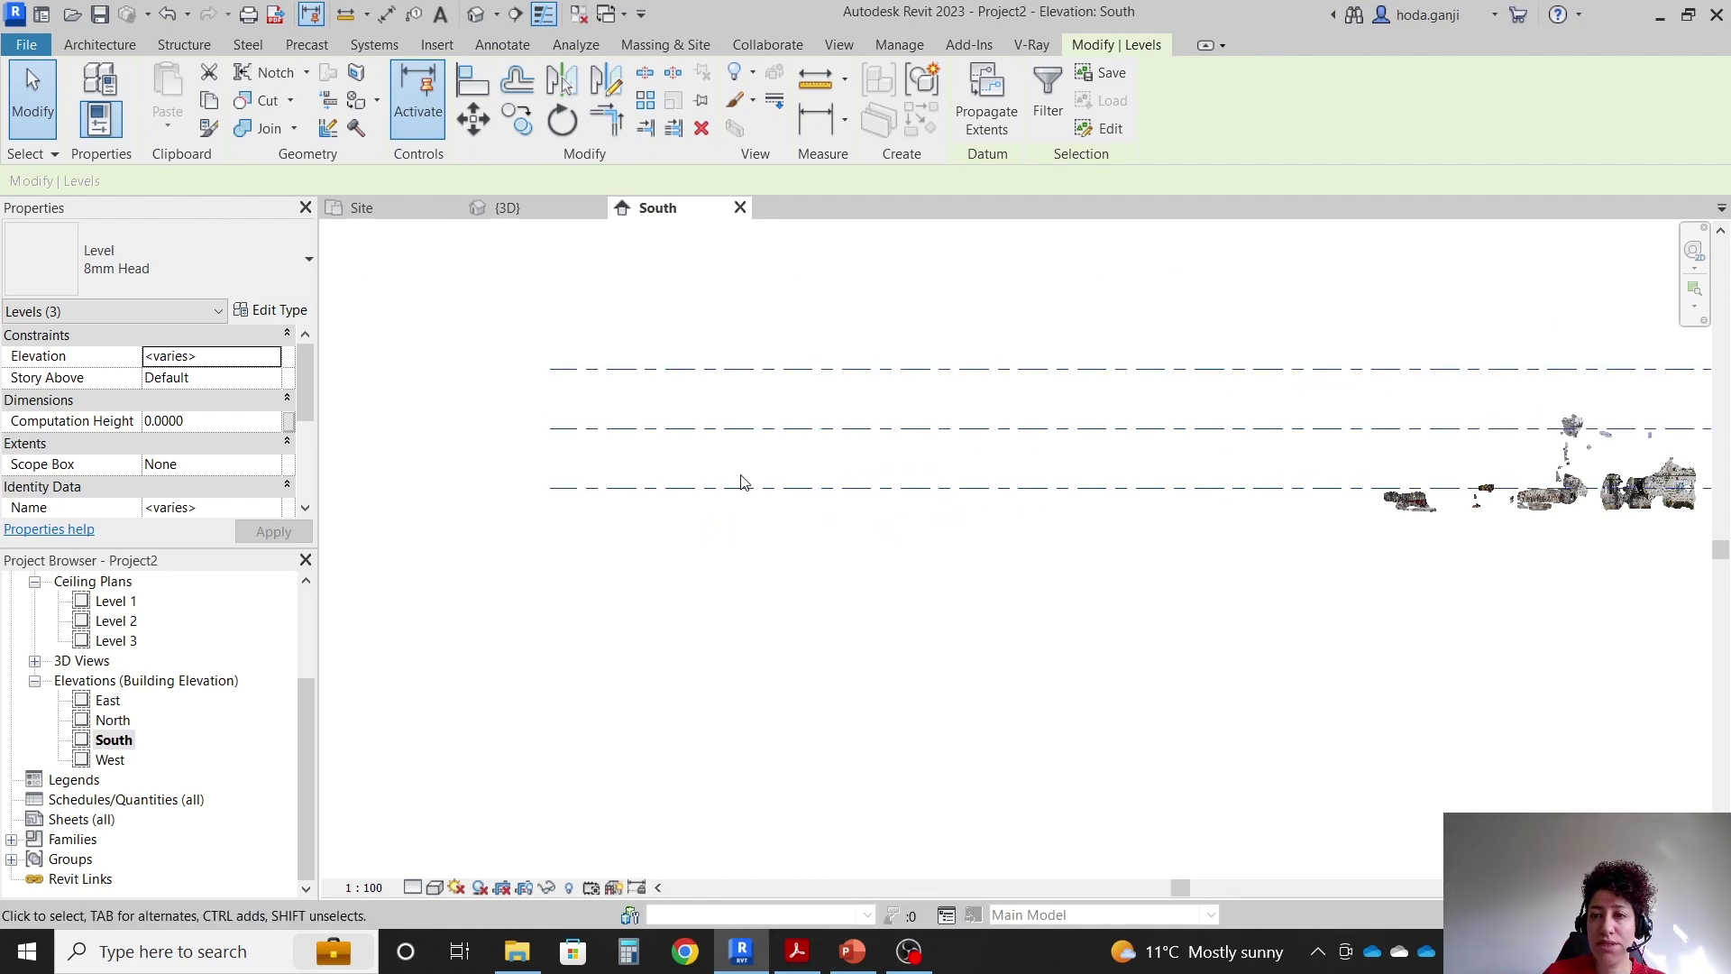
pyautogui.scroll(6, 1544, 485)
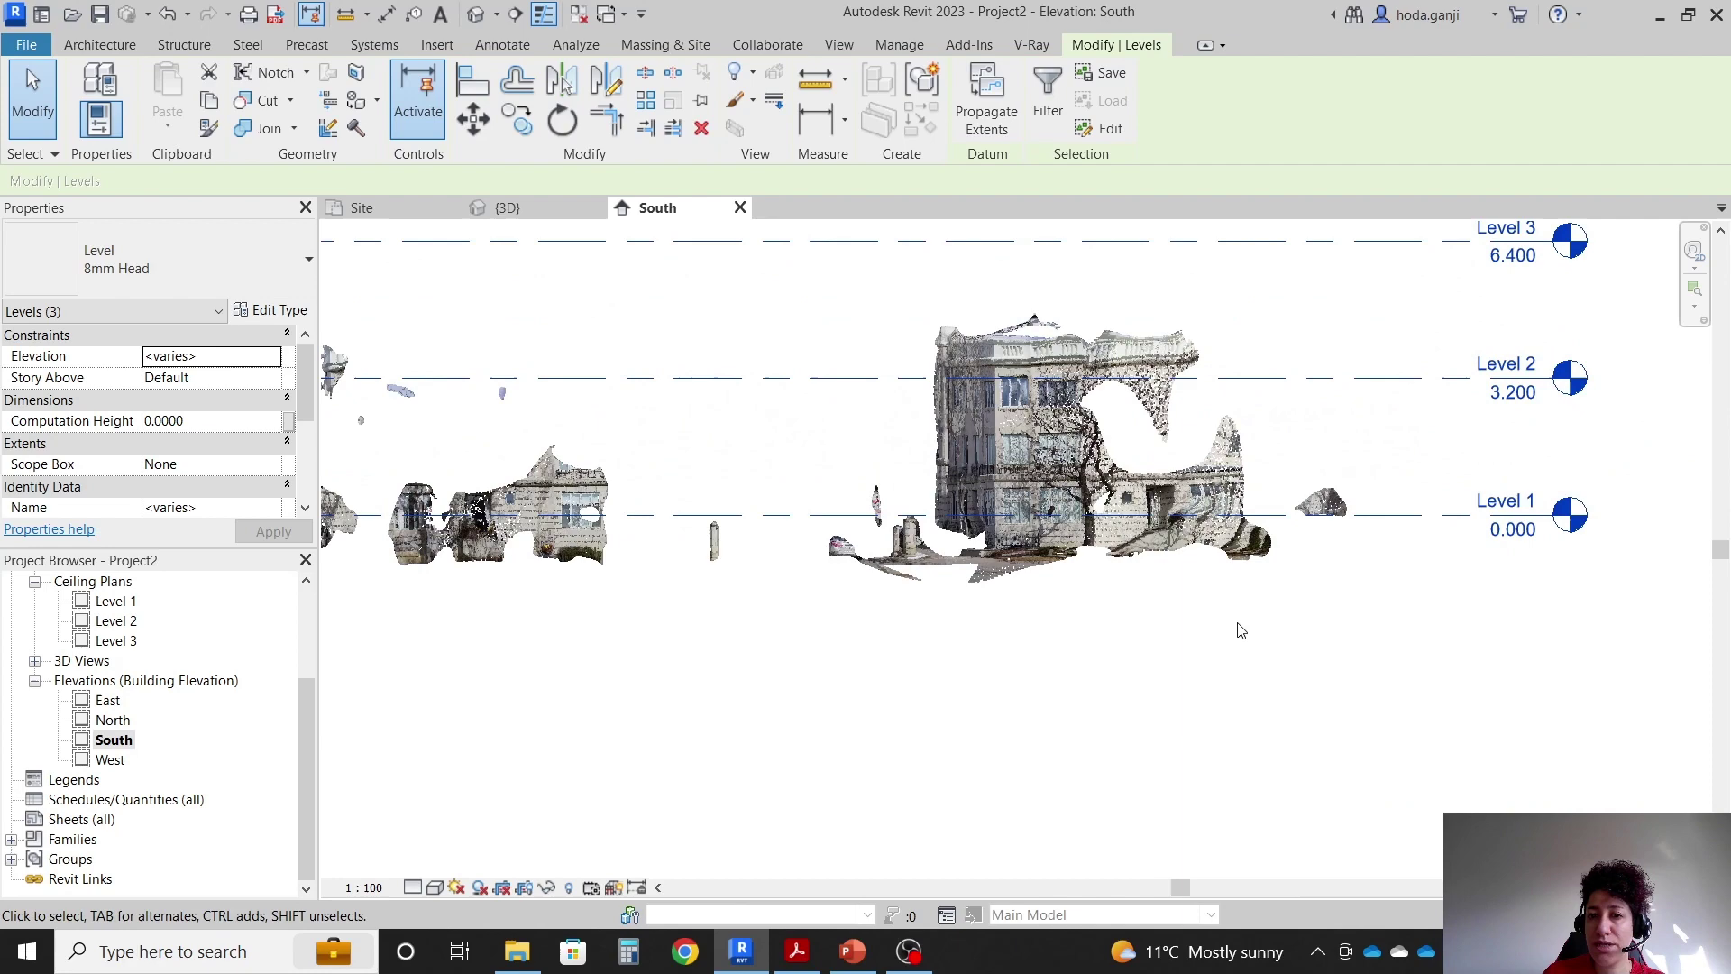
pyautogui.press('Escape')
# Nudge the Kendal Scan point cloud up two steps to sit on the levels.
pyautogui.click(1093, 442)
pyautogui.scroll(2, 1233, 593)
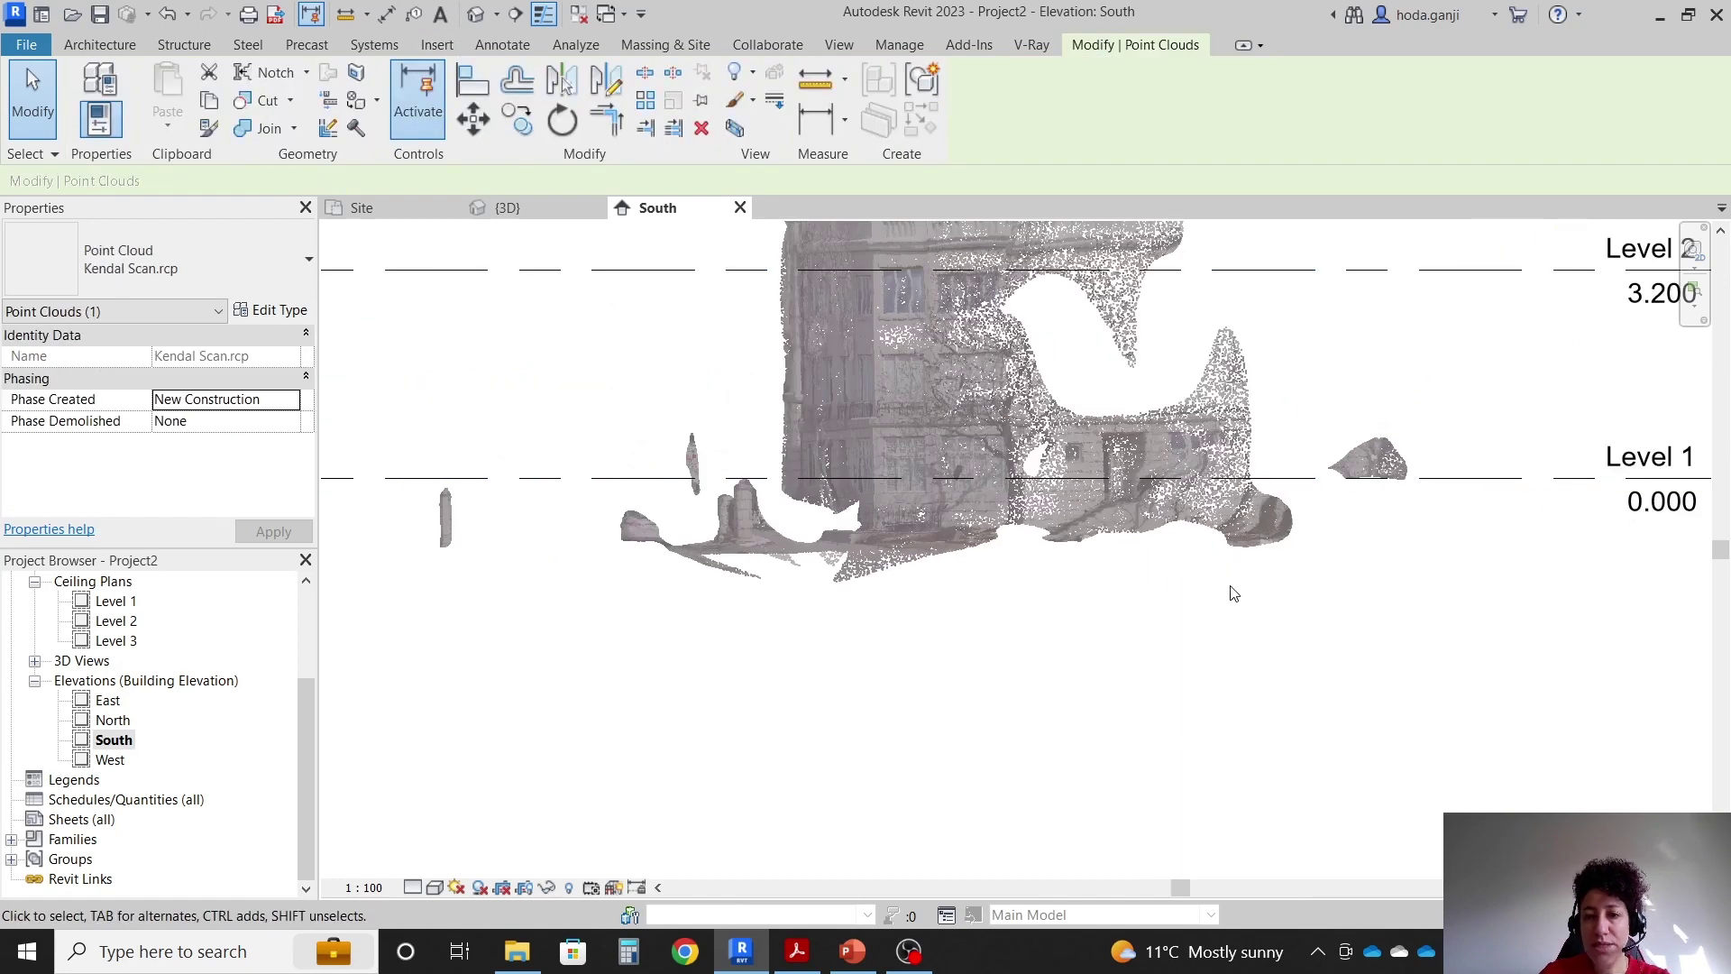
pyautogui.press('Up')
pyautogui.press('Up')
pyautogui.press('Up')
pyautogui.press('Up')
pyautogui.press('Up')
pyautogui.press('Up')
pyautogui.press('Up')
pyautogui.press('Up')
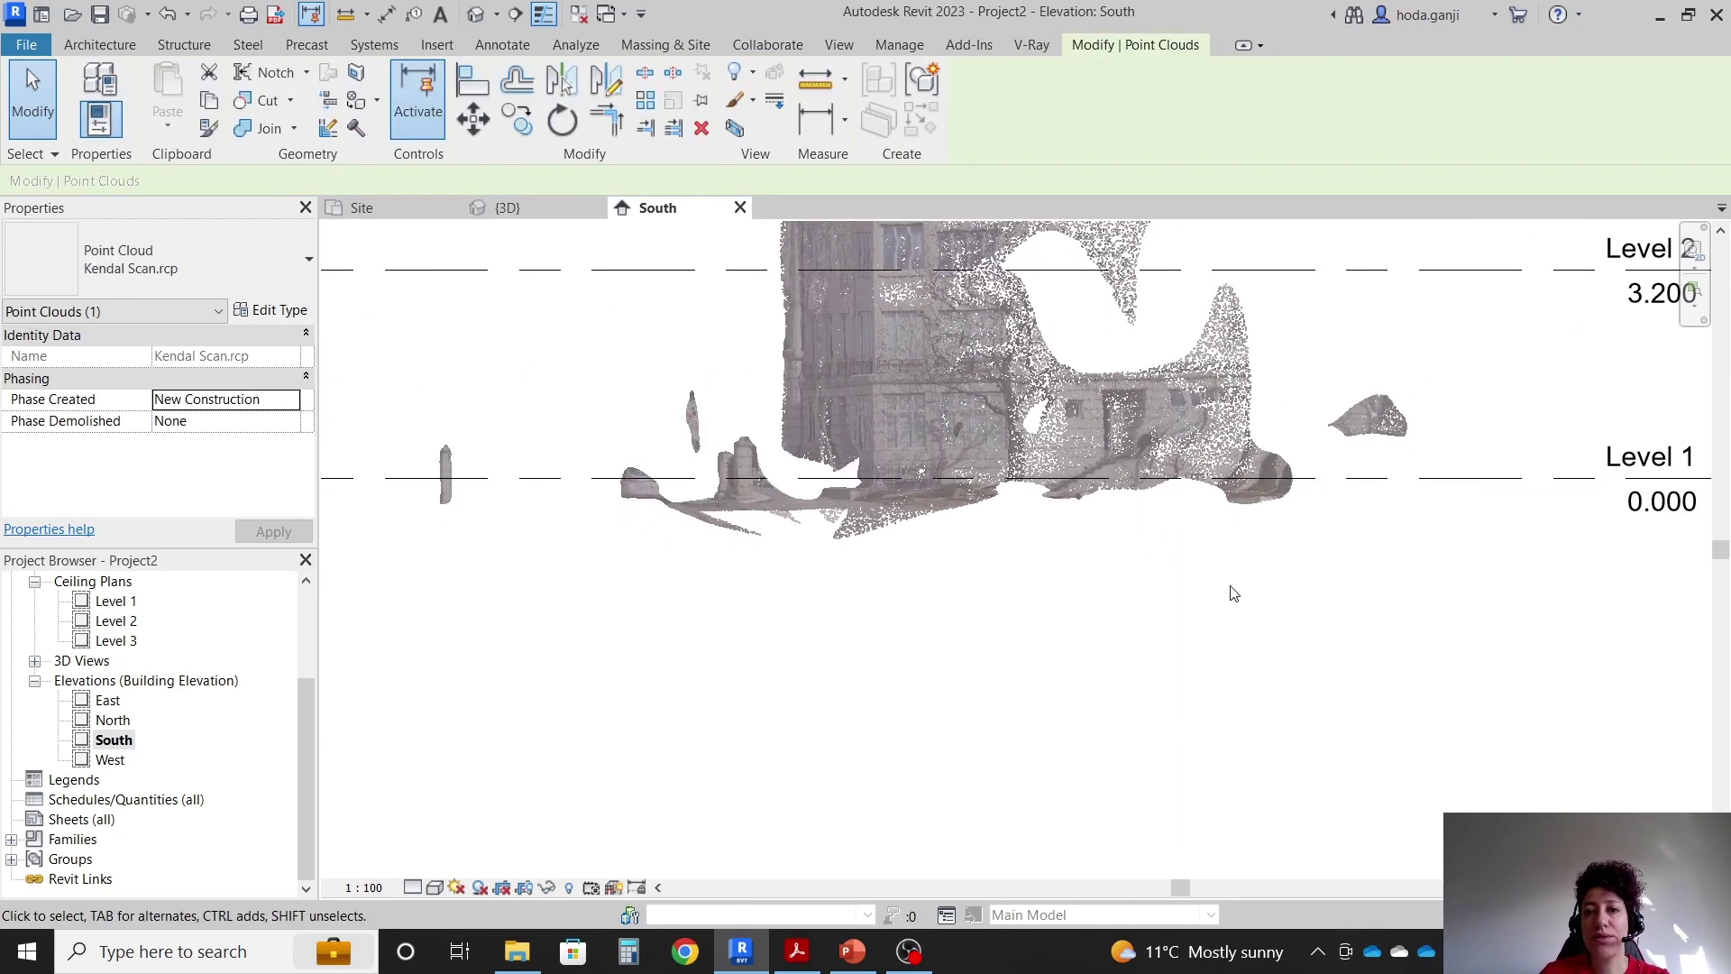
pyautogui.press('Up')
pyautogui.press('Up')
pyautogui.press('Escape')
pyautogui.scroll(-2, 994, 553)
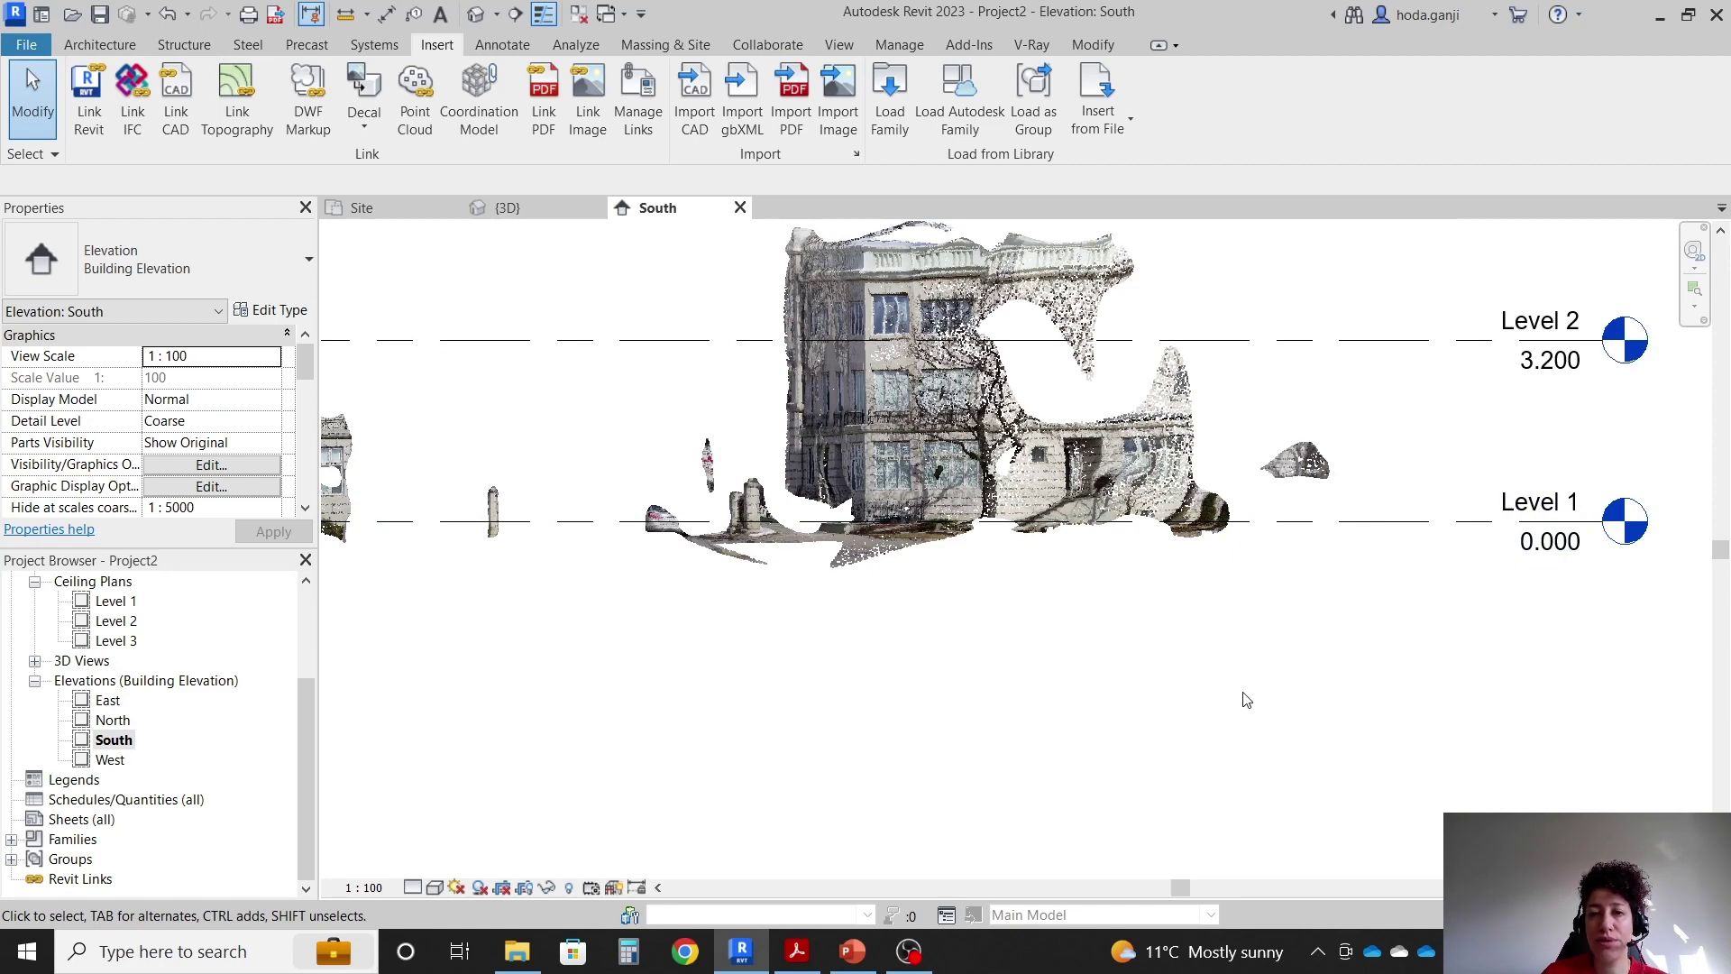
pyautogui.click(1050, 541)
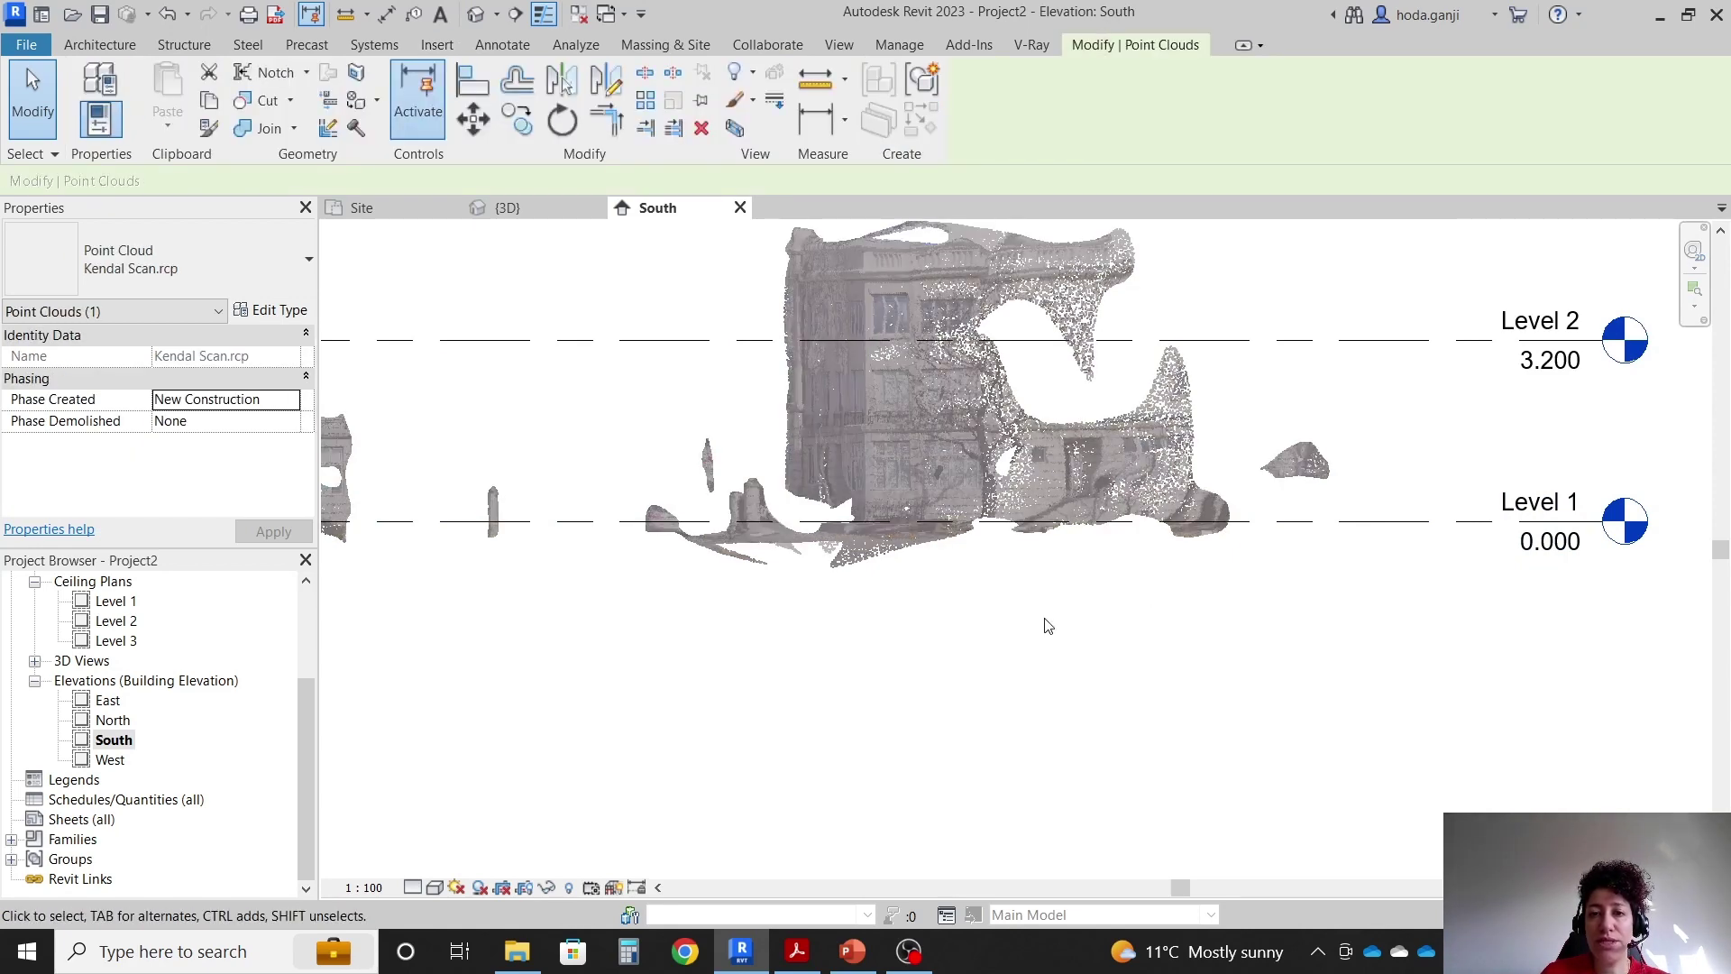
pyautogui.click(1037, 640)
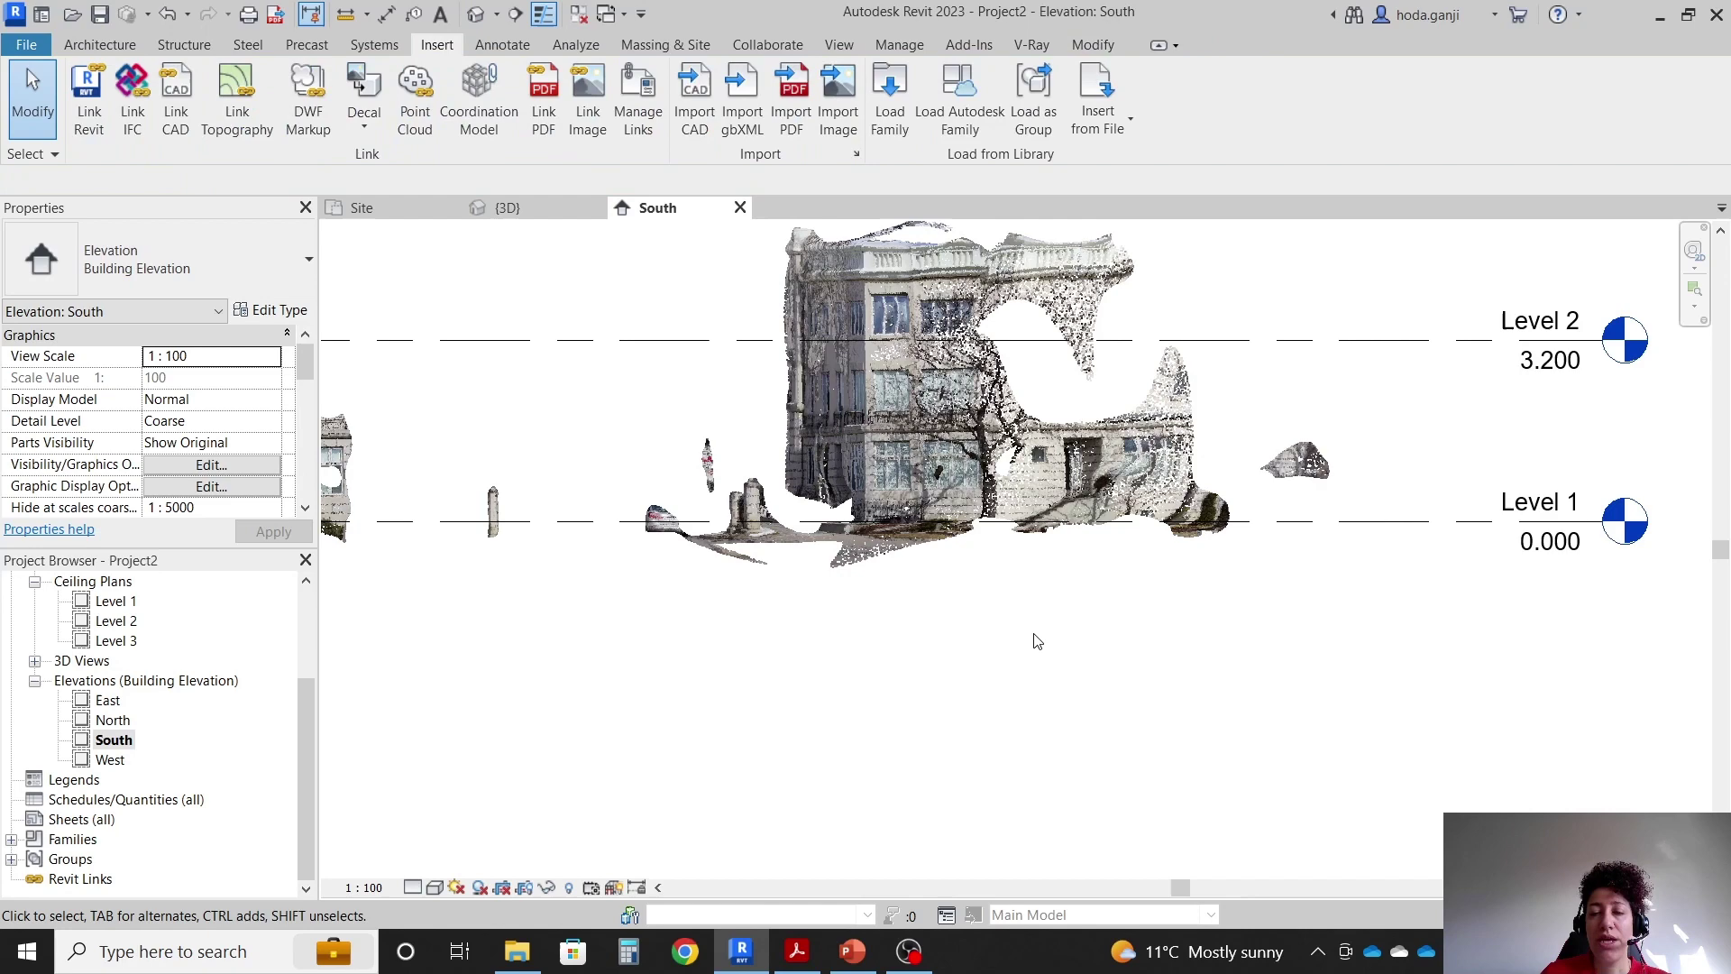
# Import DSC00544rectified.JPG and place it in the South elevation.
pyautogui.click(839, 122)
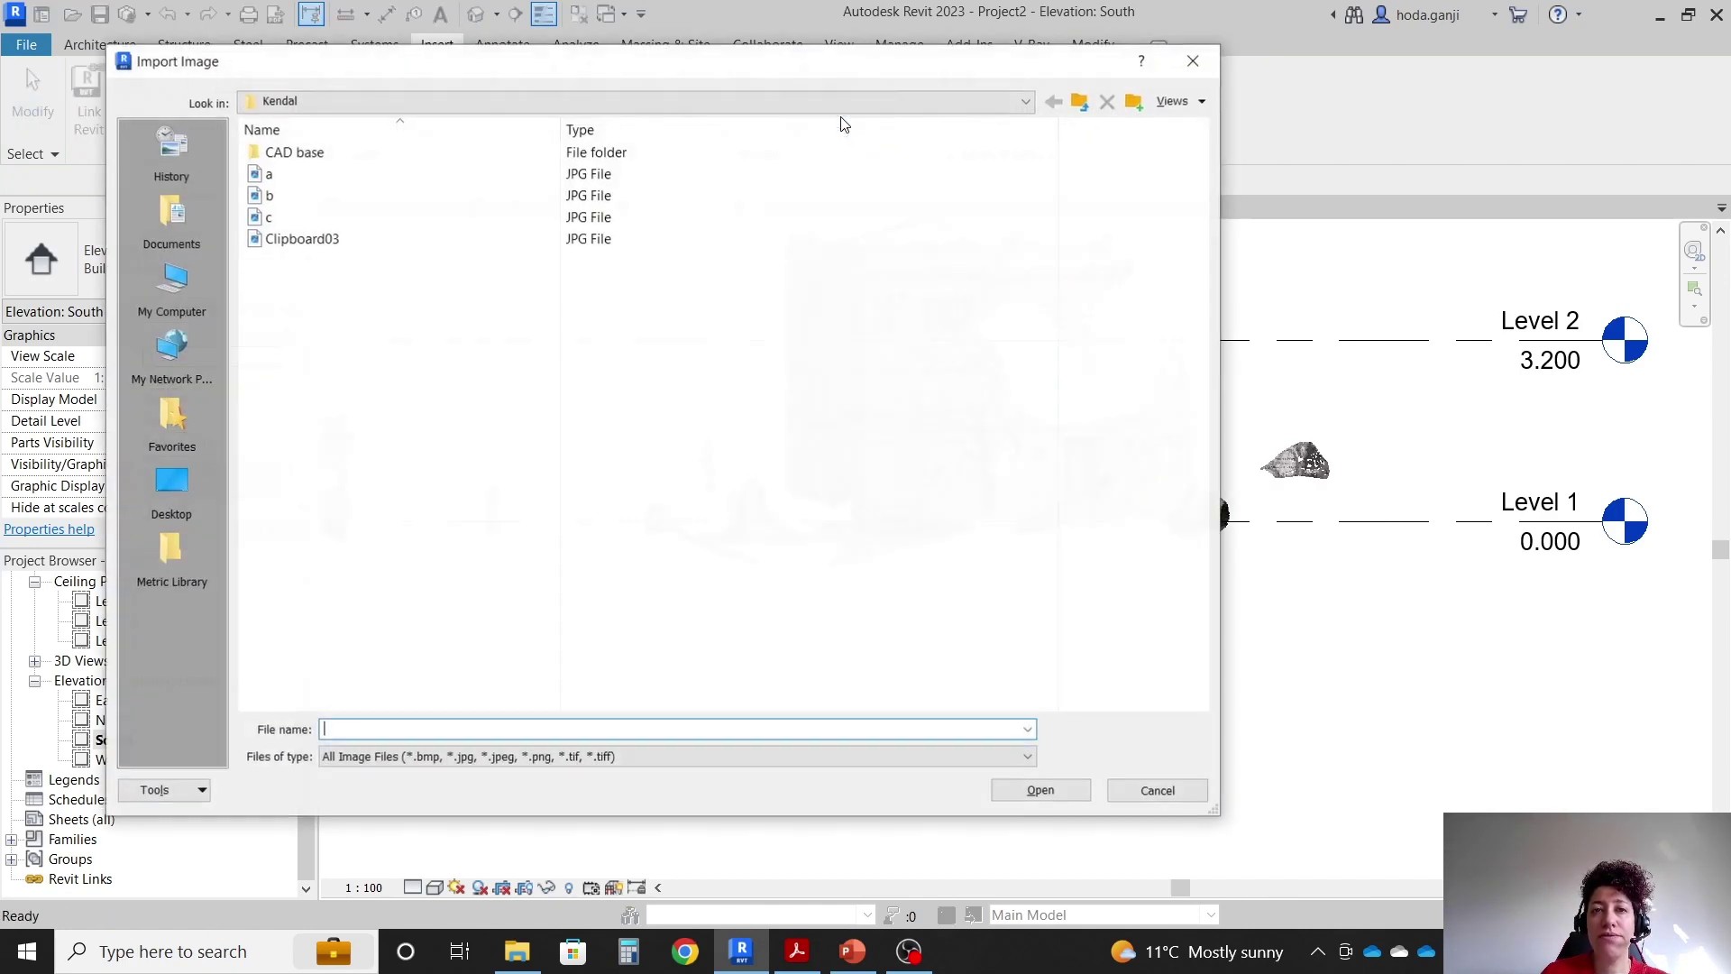
pyautogui.click(898, 219)
pyautogui.click(1040, 790)
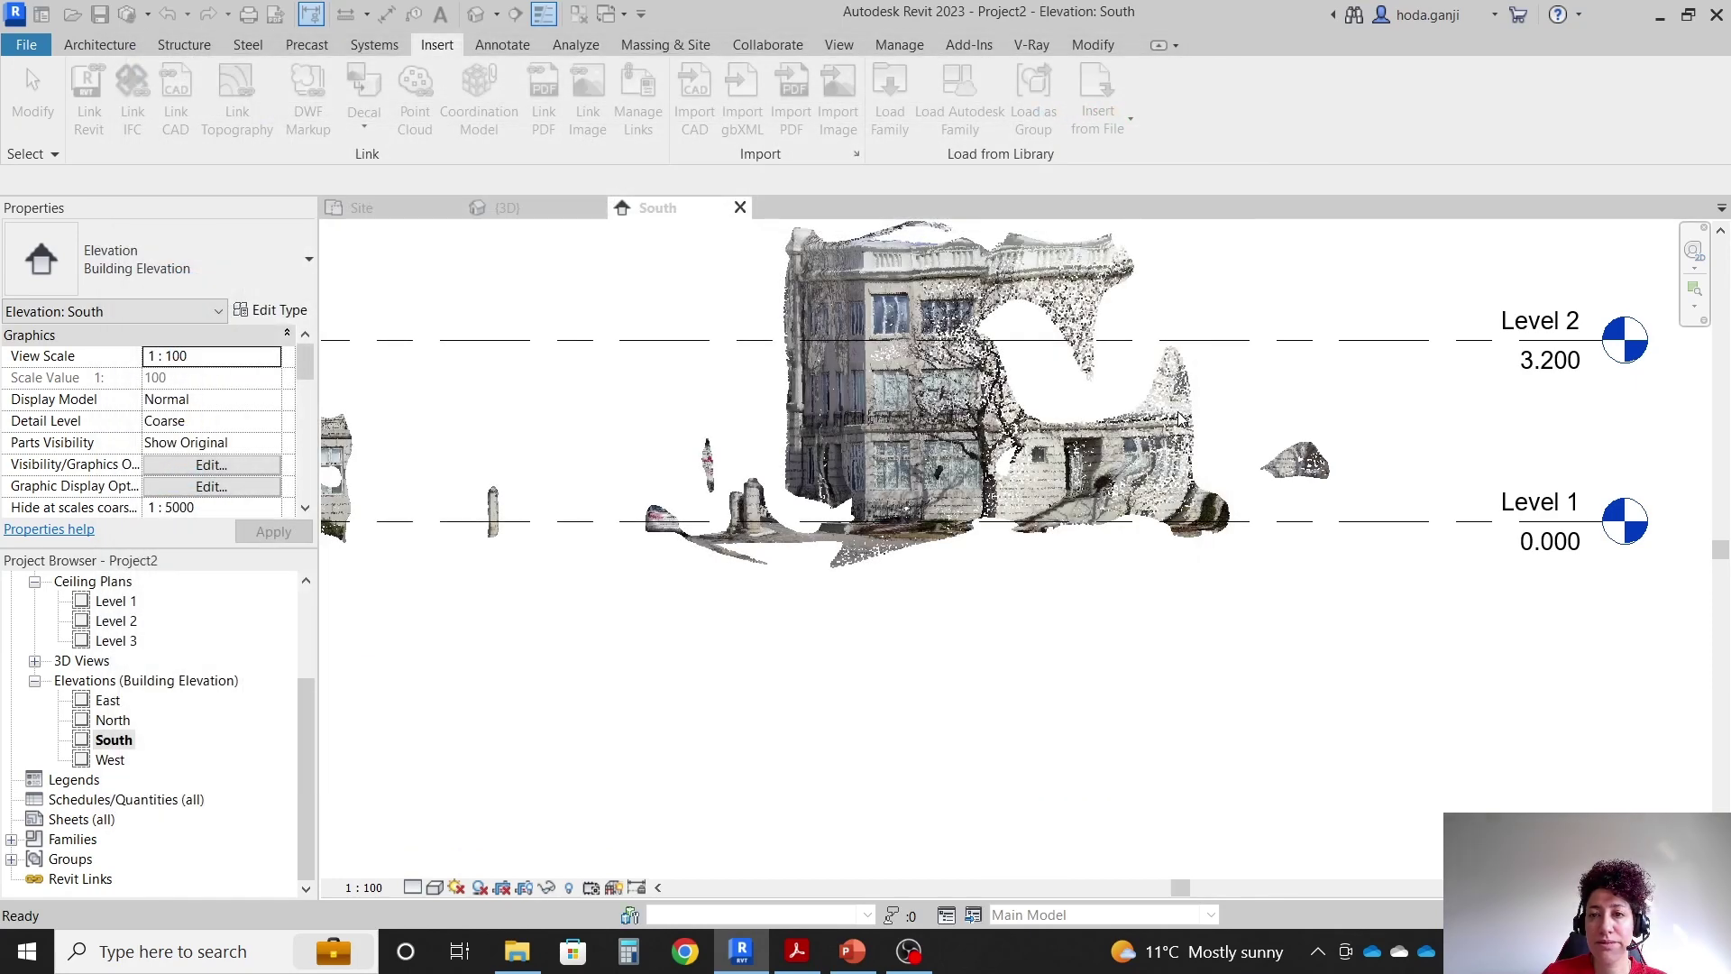
pyautogui.scroll(-4, 1184, 383)
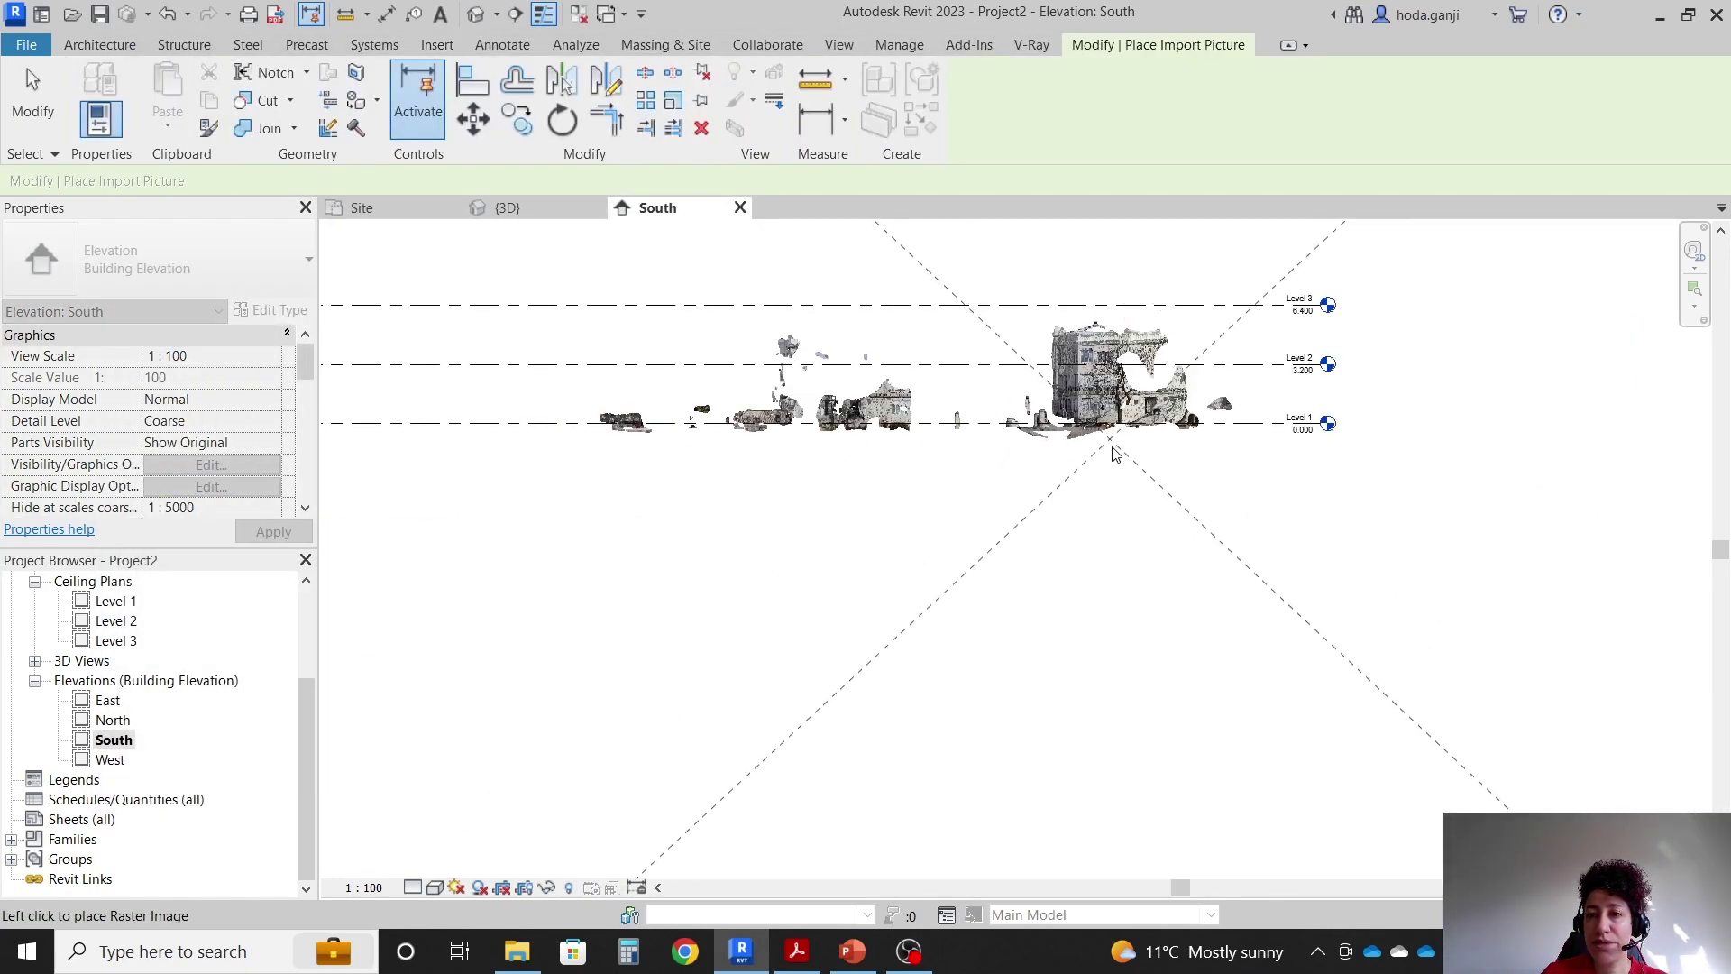
pyautogui.scroll(-4, 1001, 301)
pyautogui.click(1016, 434)
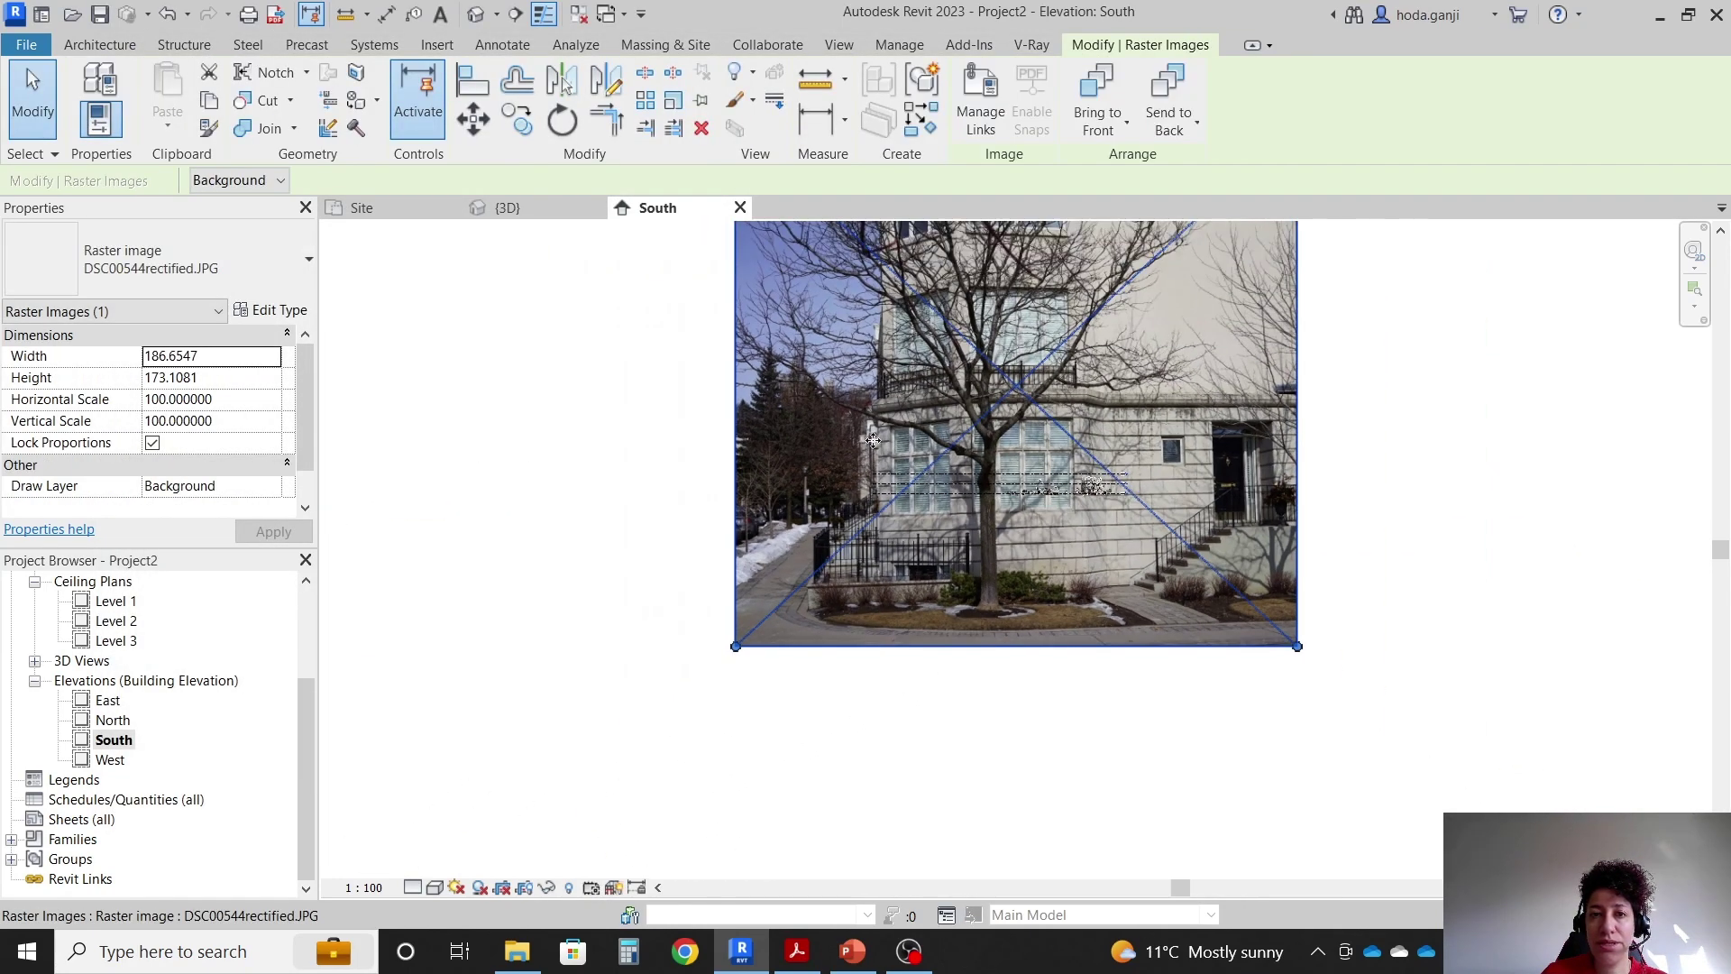
# Shrink the photo from about 72.80 to about 20.27 wide.
pyautogui.scroll(-2, 873, 439)
pyautogui.moveTo(808, 330); pyautogui.dragTo(1034, 541)
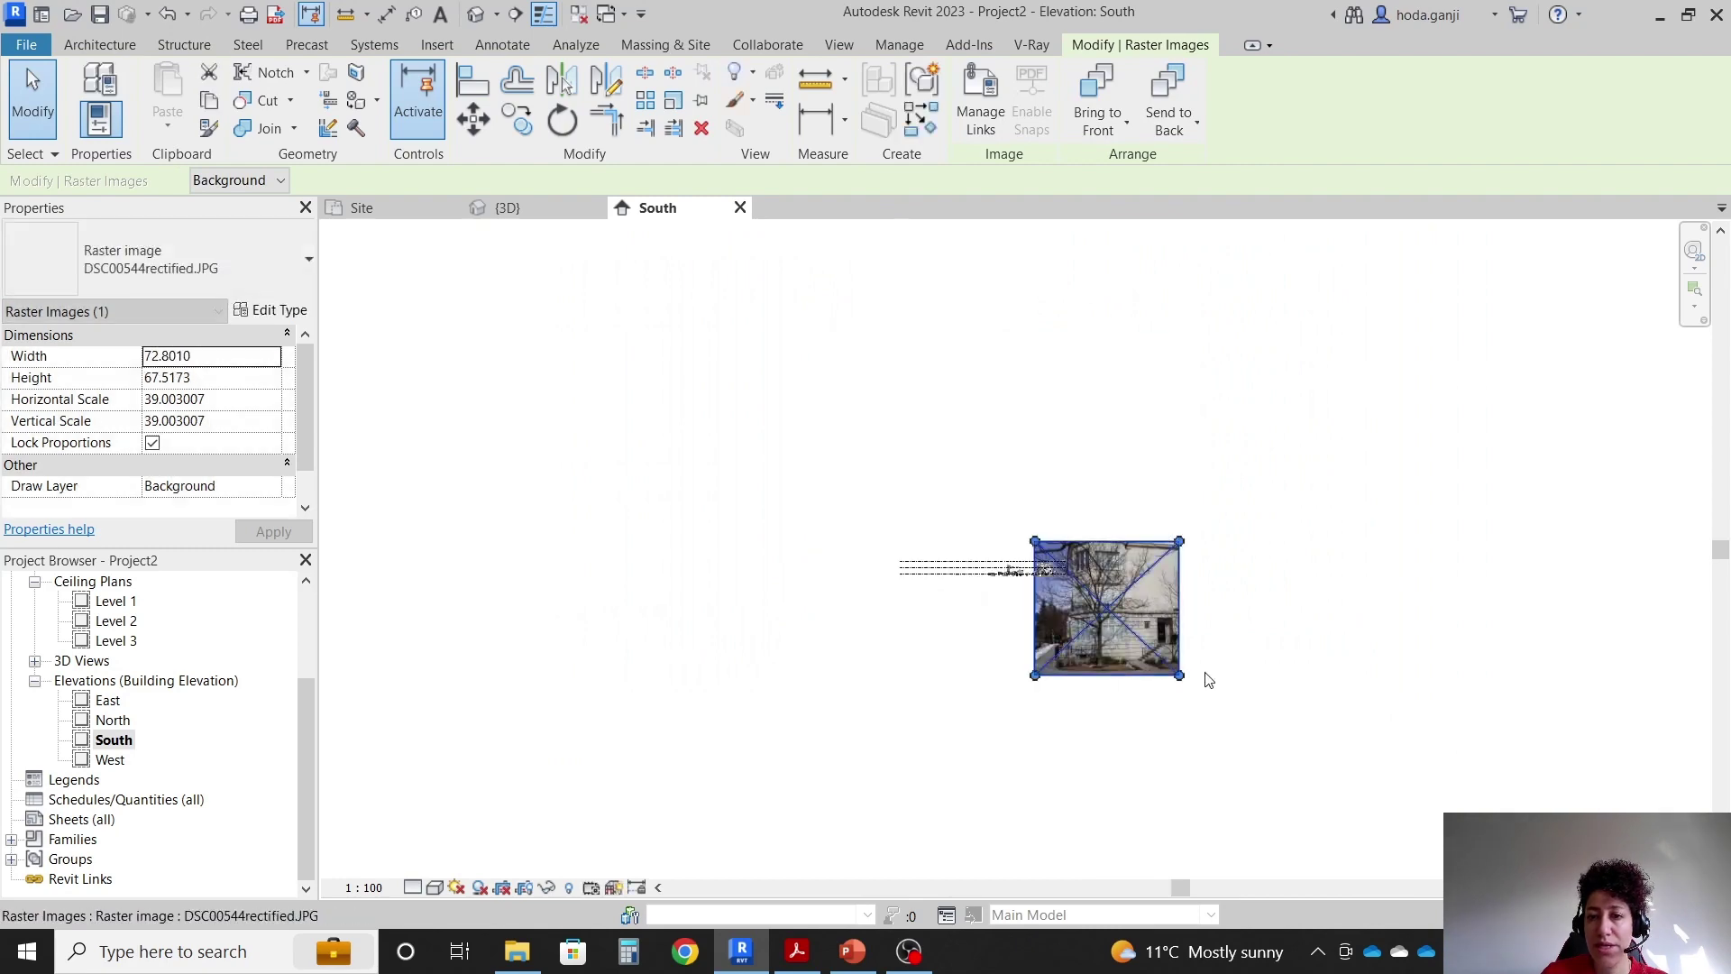
pyautogui.scroll(3, 1208, 680)
pyautogui.moveTo(1151, 672); pyautogui.dragTo(825, 453)
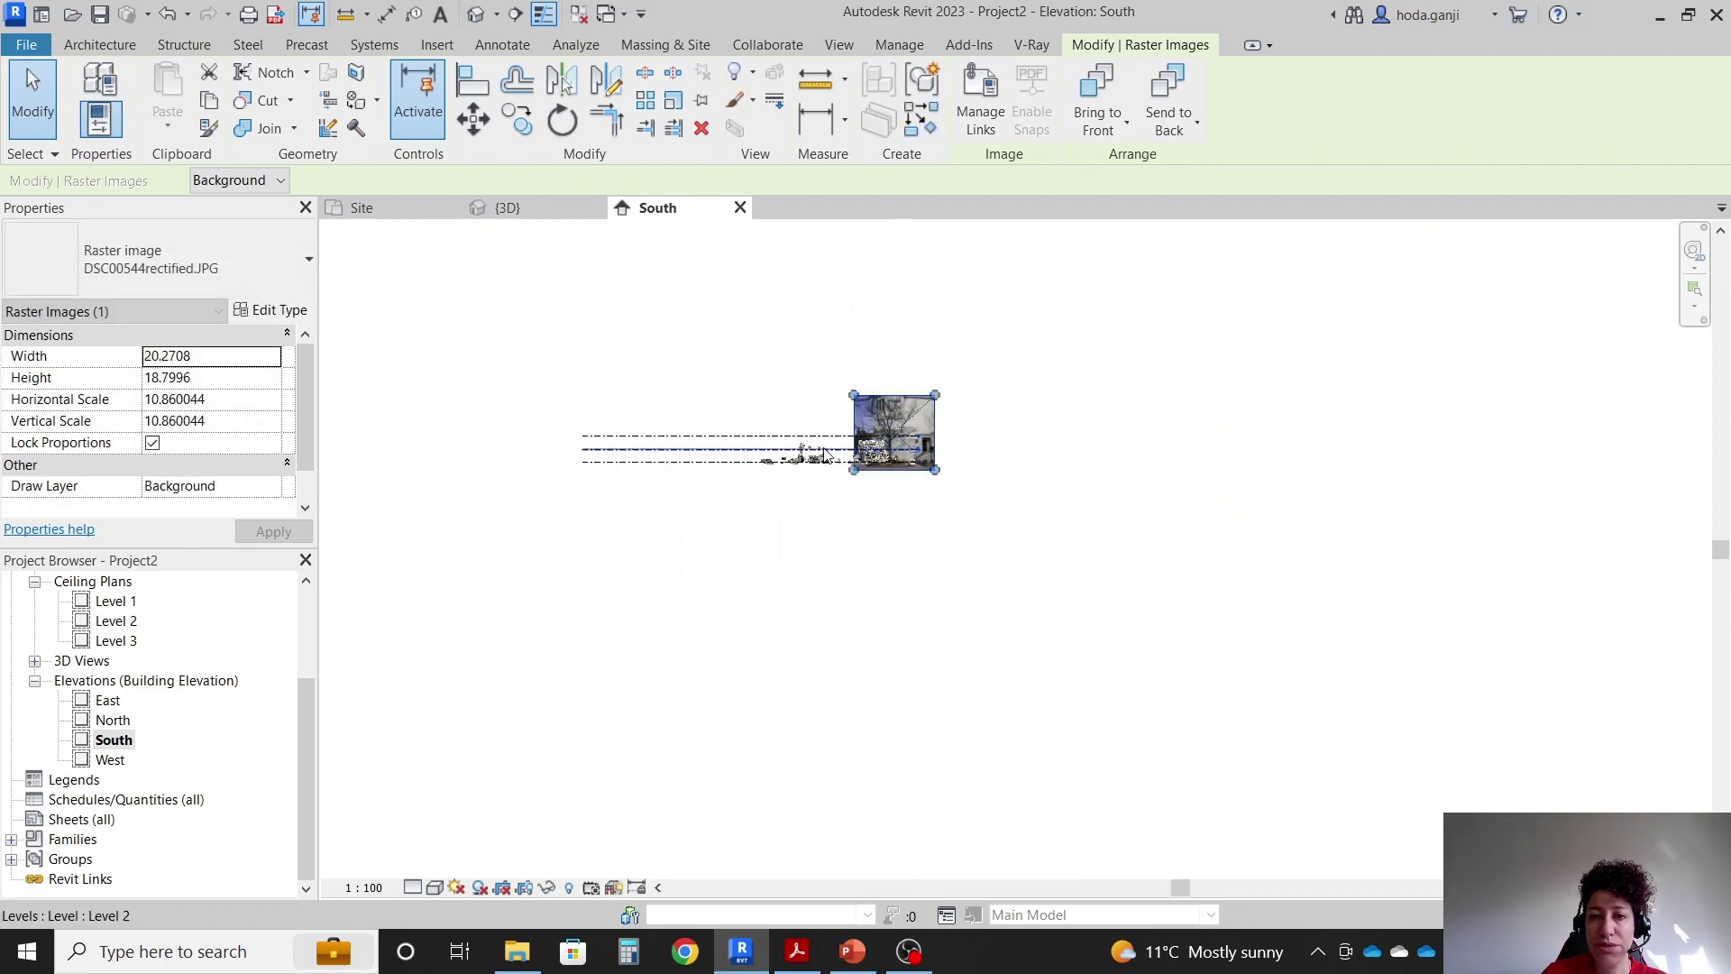
pyautogui.scroll(5, 872, 419)
# Move the photo left of the point cloud and resize it to about 11.77 wide.
pyautogui.moveTo(1072, 284); pyautogui.dragTo(1324, 361)
pyautogui.moveTo(1495, 375); pyautogui.dragTo(625, 375)
pyautogui.scroll(-2, 1019, 650)
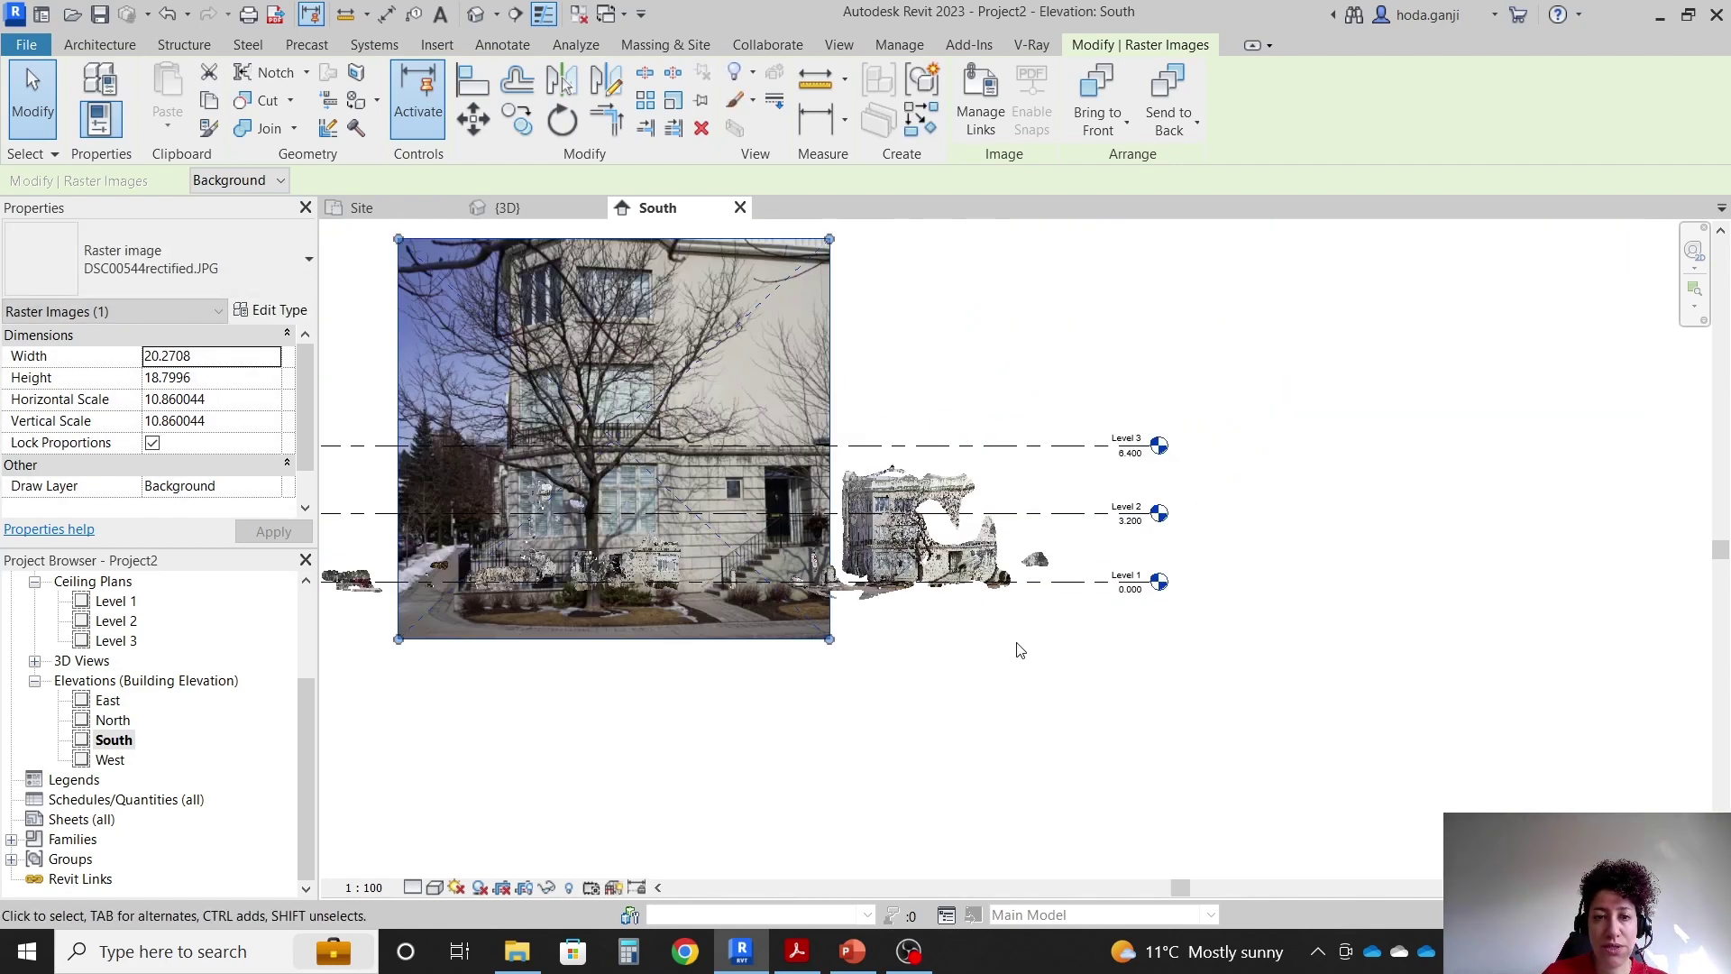
pyautogui.scroll(2, 855, 636)
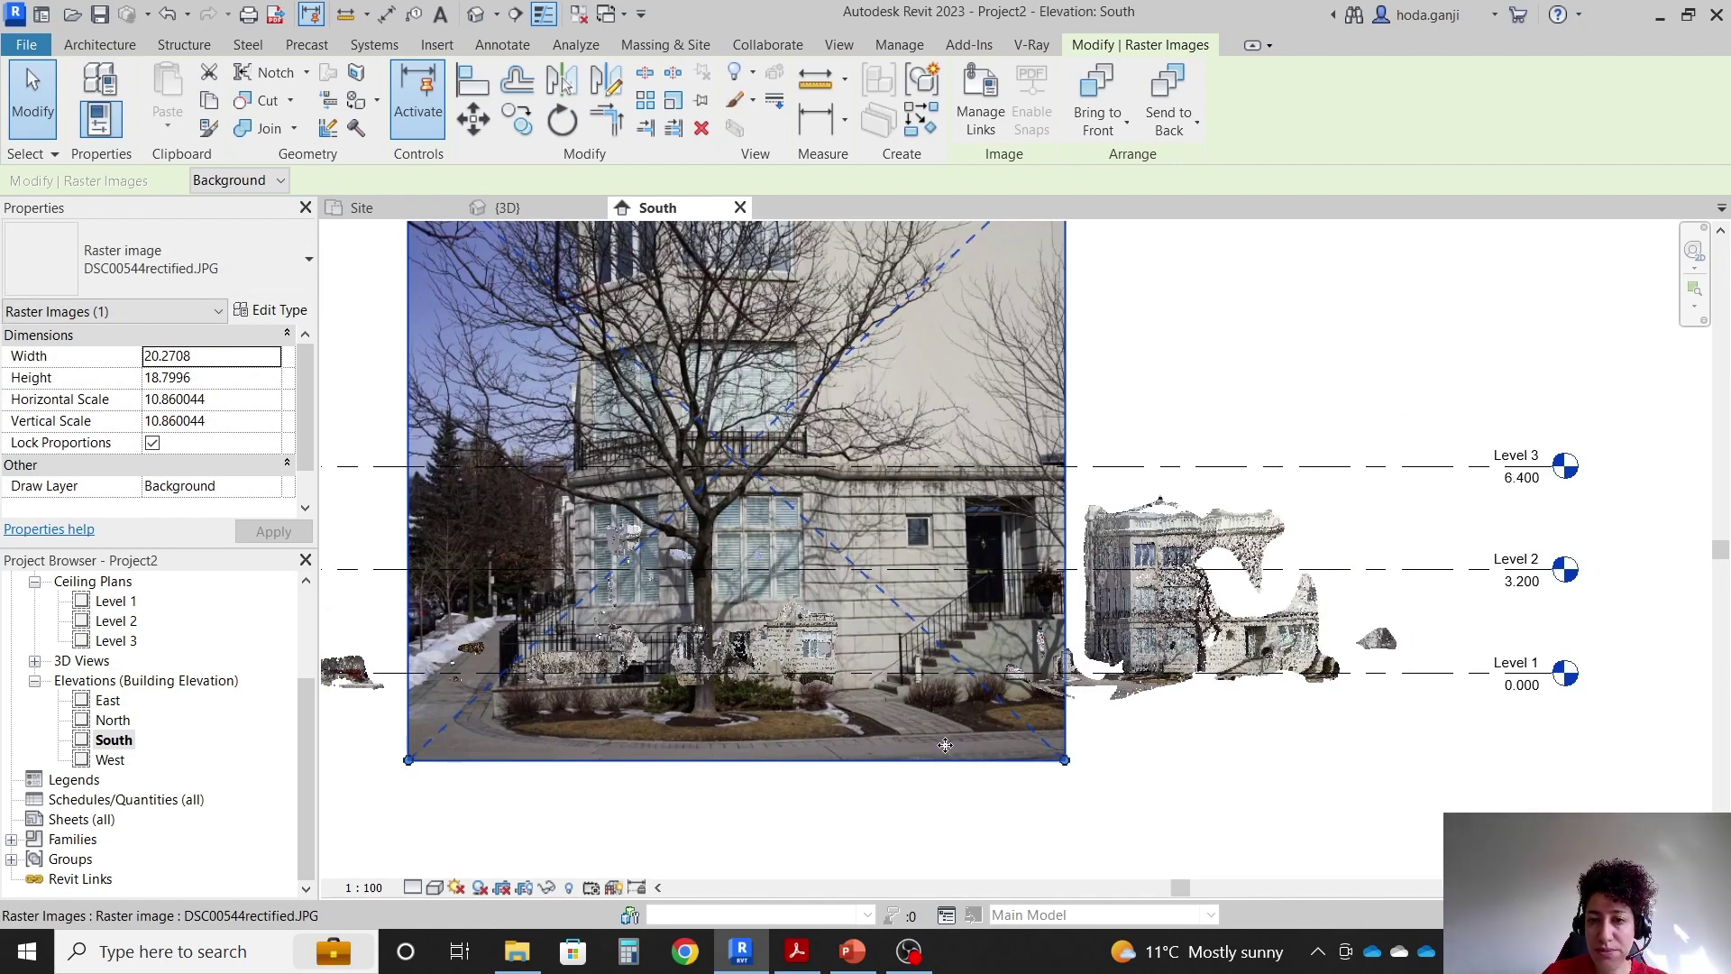
pyautogui.moveTo(945, 745); pyautogui.dragTo(958, 800)
pyautogui.scroll(-1, 958, 800)
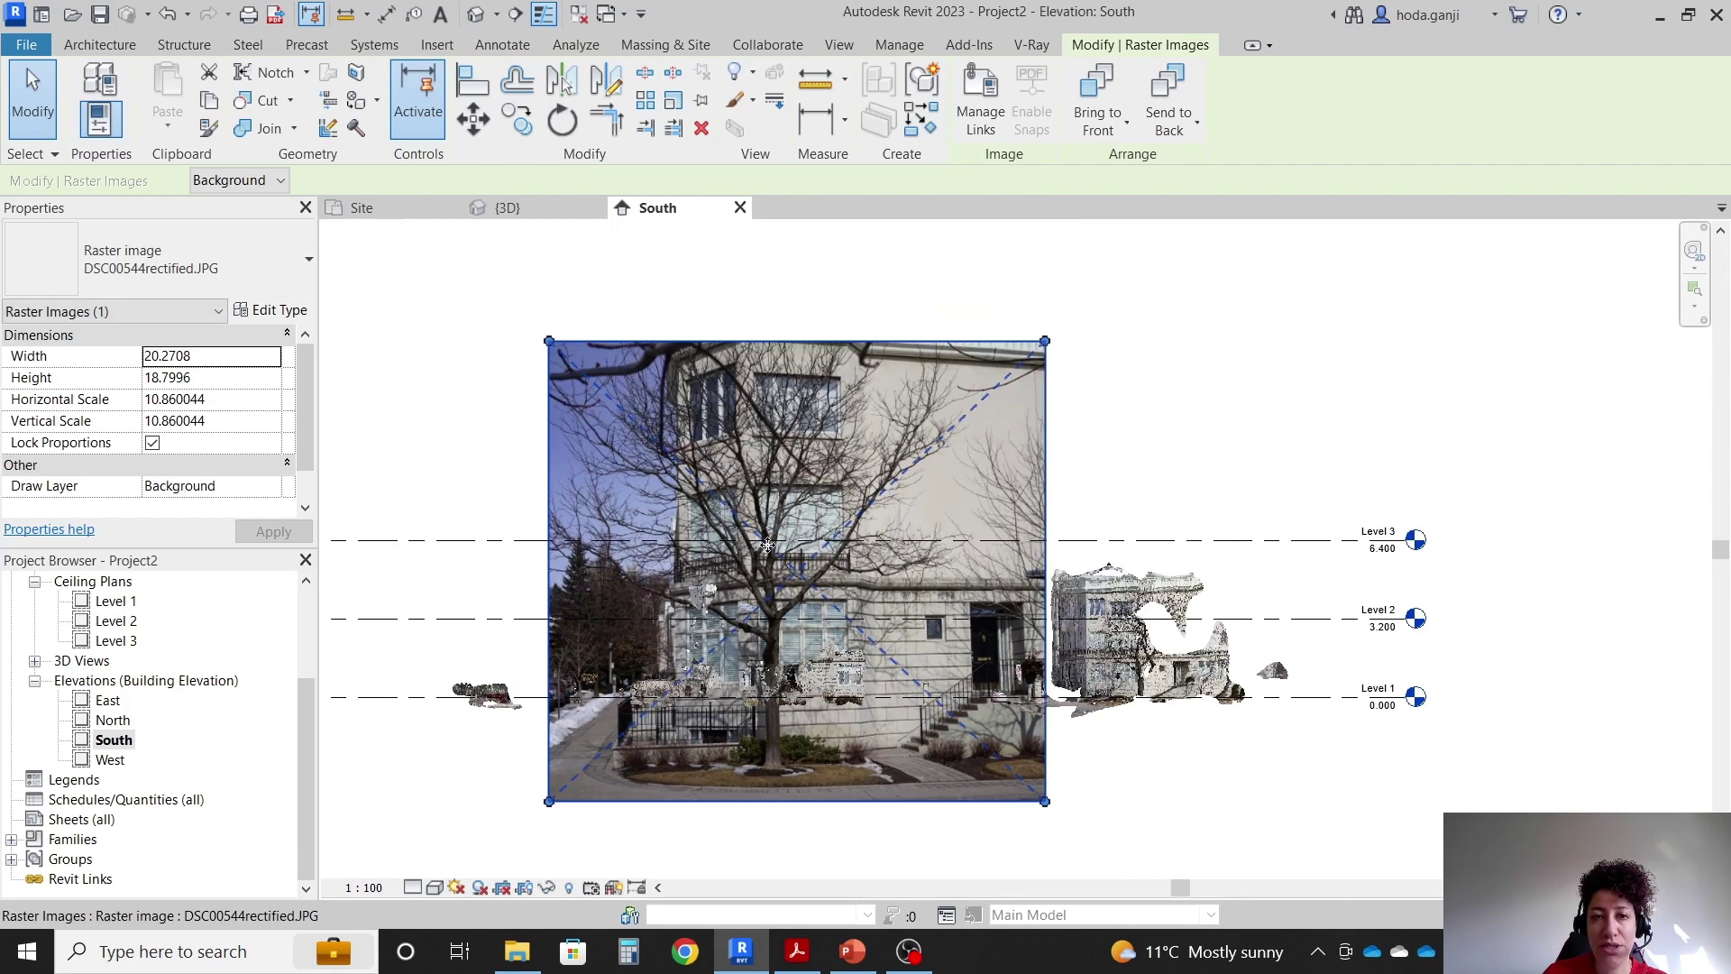
pyautogui.moveTo(550, 340); pyautogui.dragTo(755, 536)
pyautogui.scroll(2, 1182, 703)
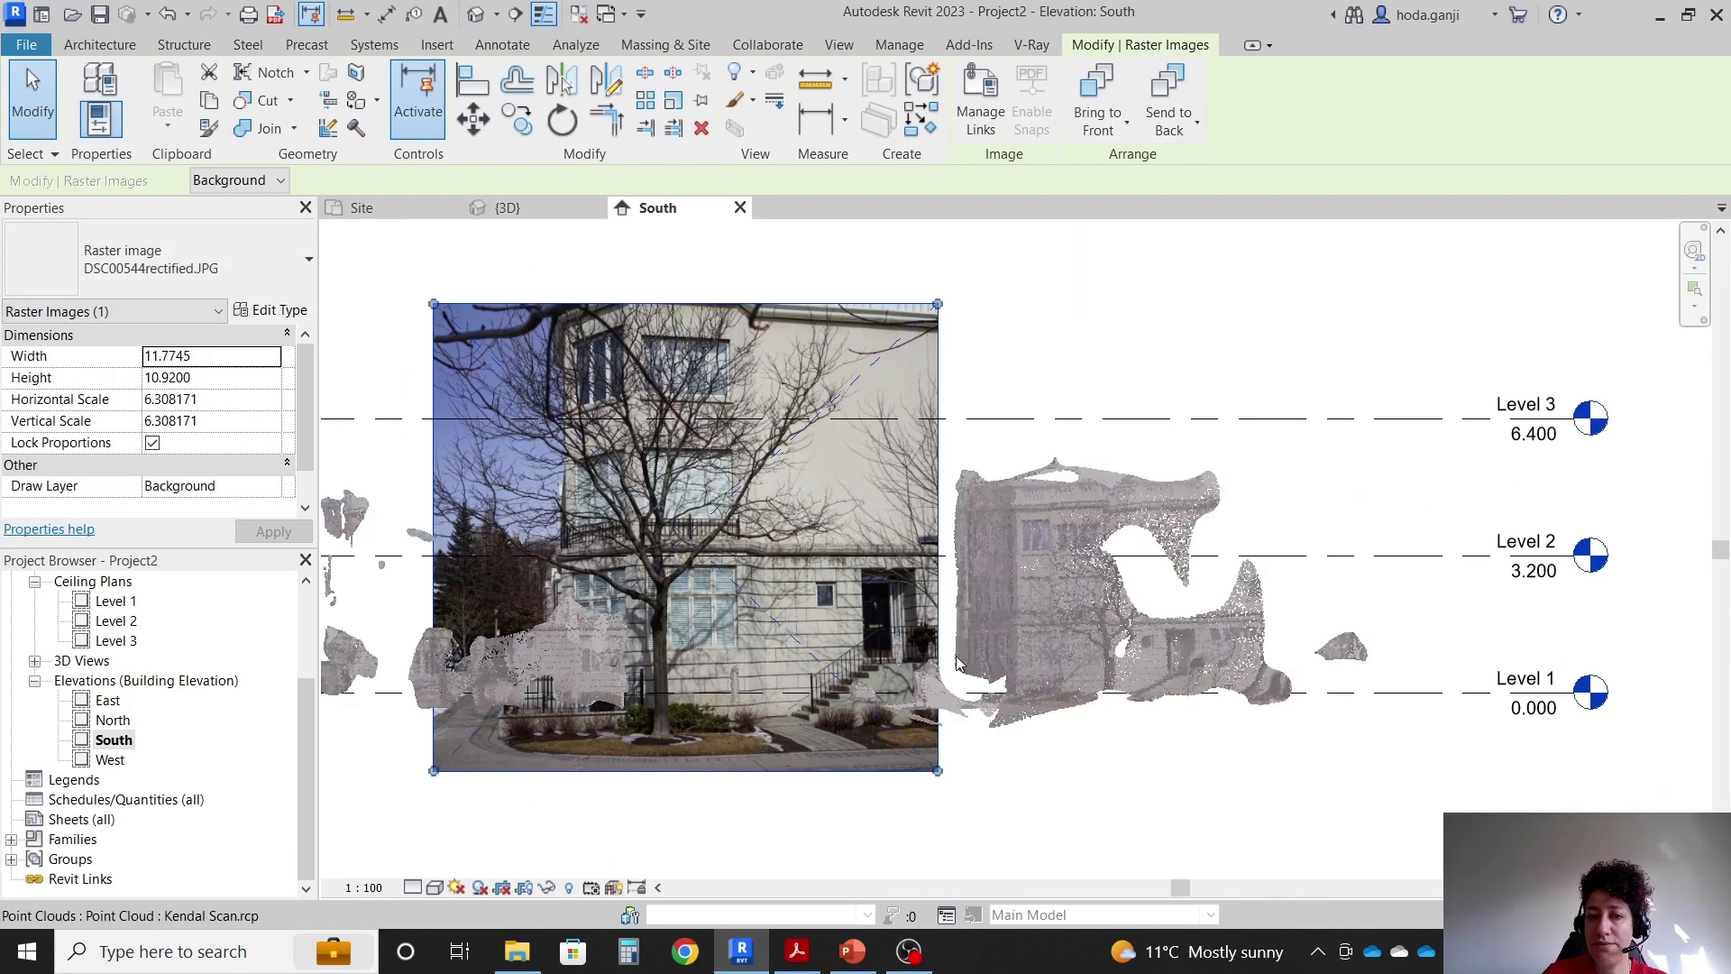
# Create Level 4 at 9.600 by picking Level 3 with a 3.2 offset.
pyautogui.scroll(-2, 1182, 548)
pyautogui.click(1503, 382)
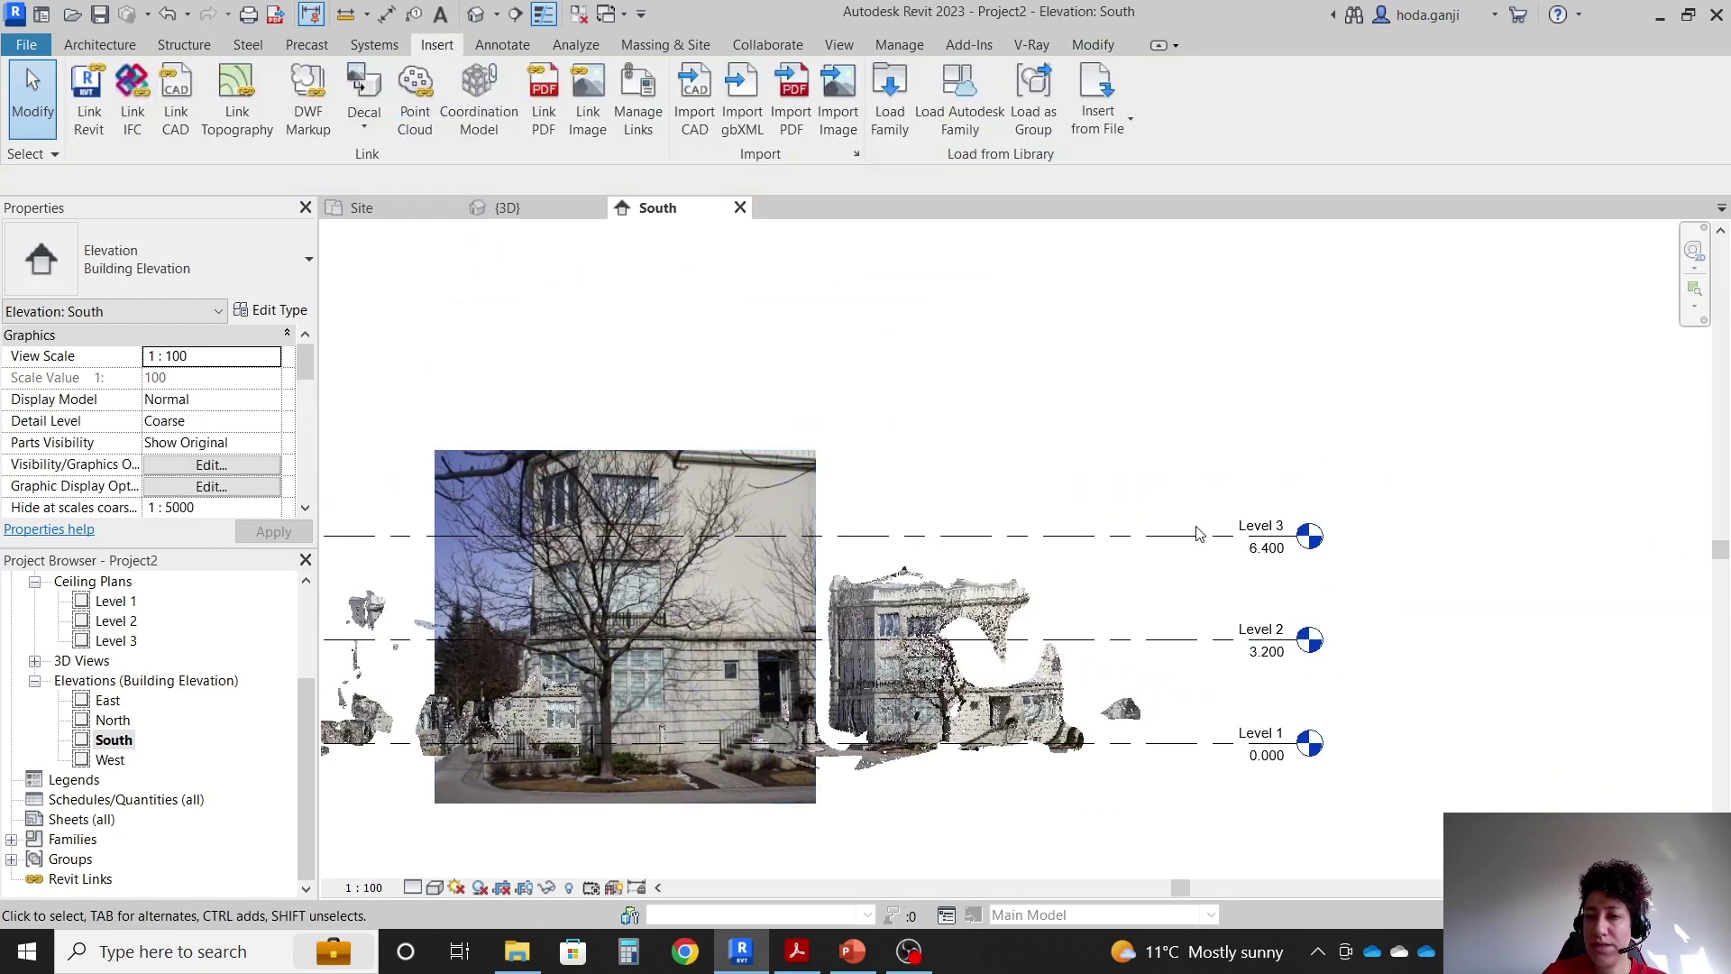
pyautogui.press('l')
pyautogui.press('l')
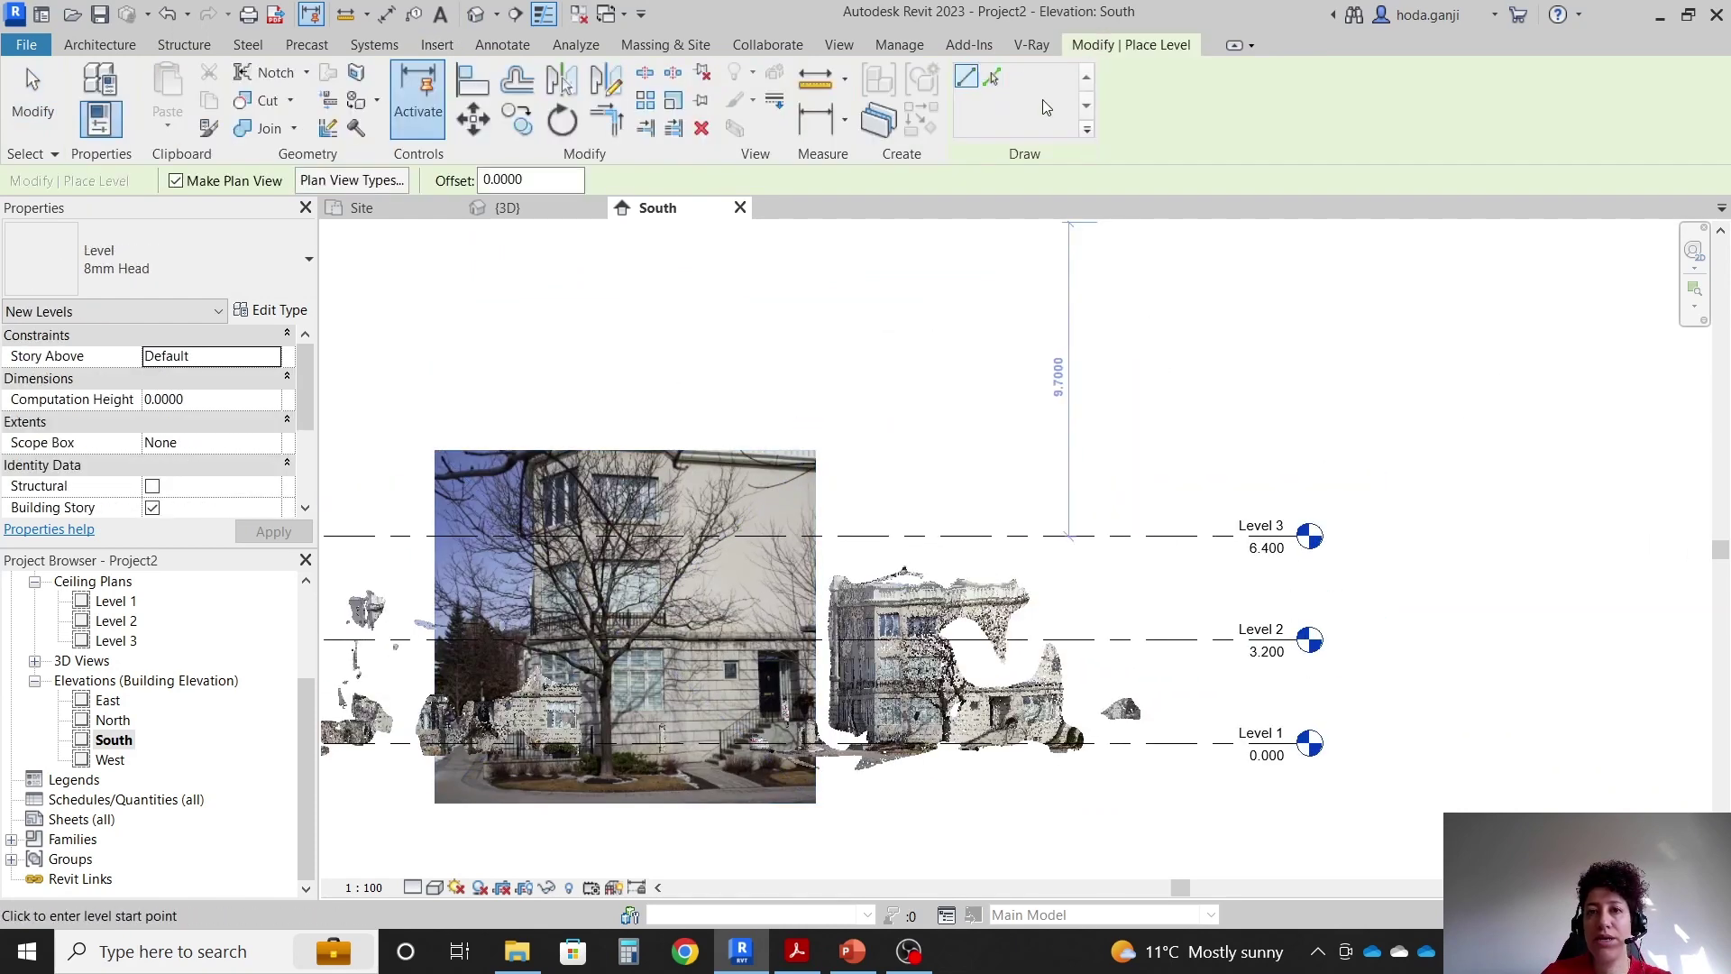
pyautogui.click(990, 83)
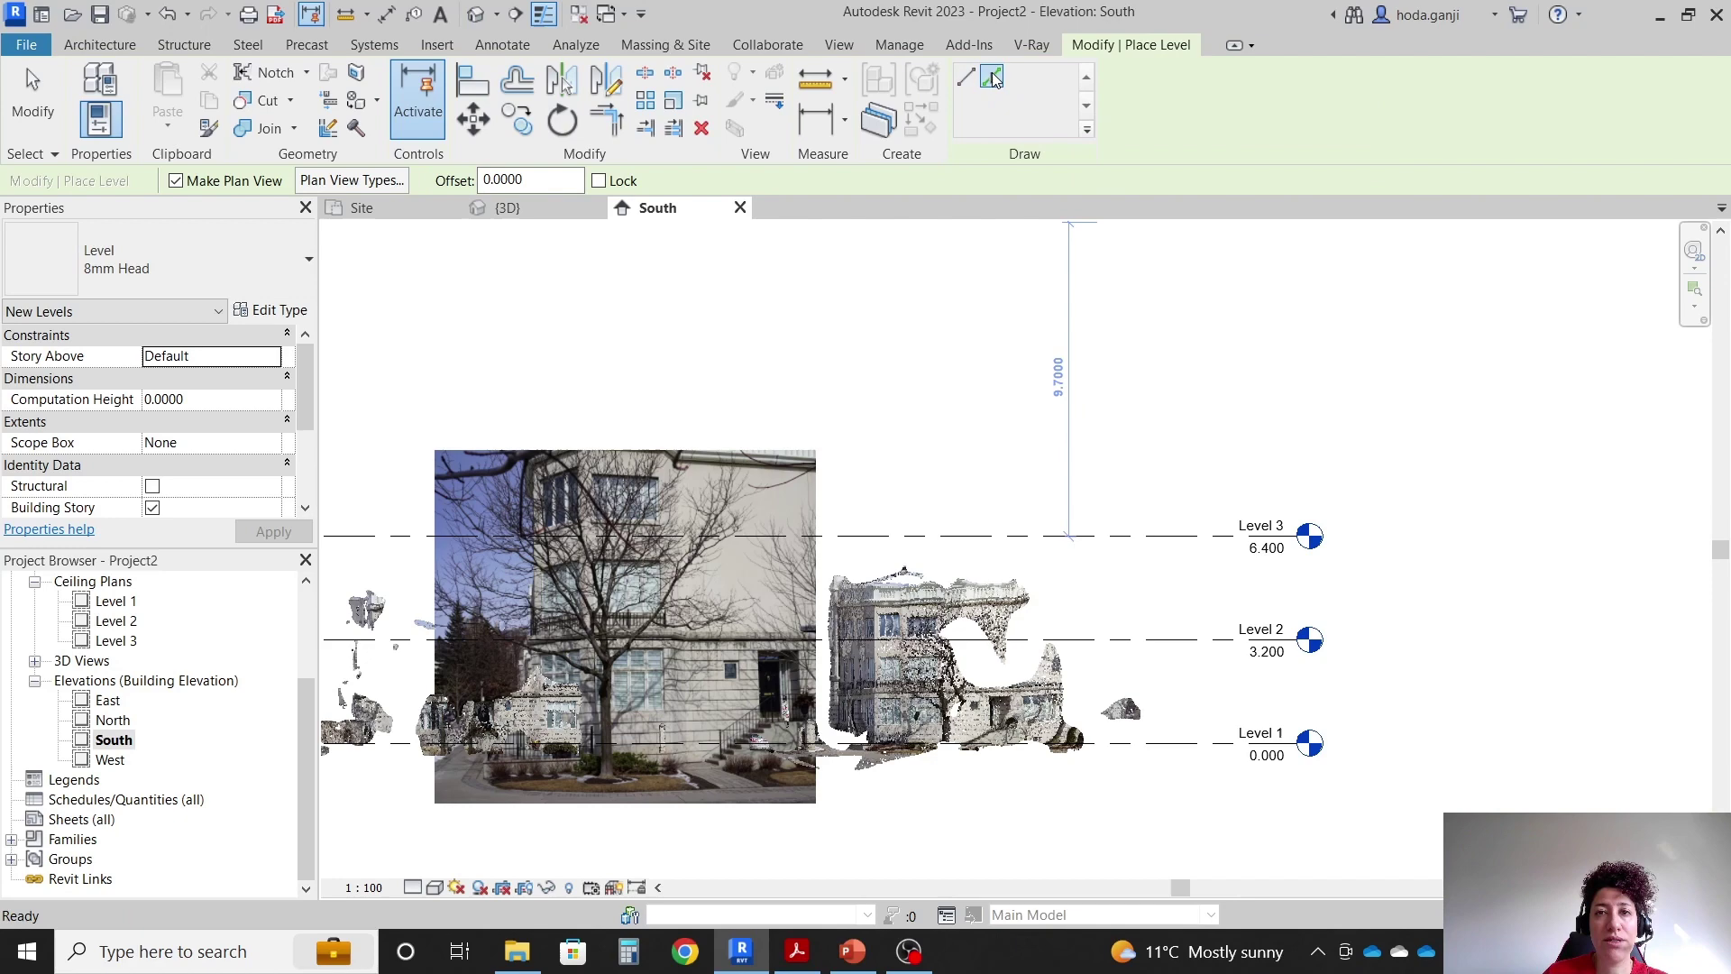
pyautogui.press('Tab')
pyautogui.write('3.')
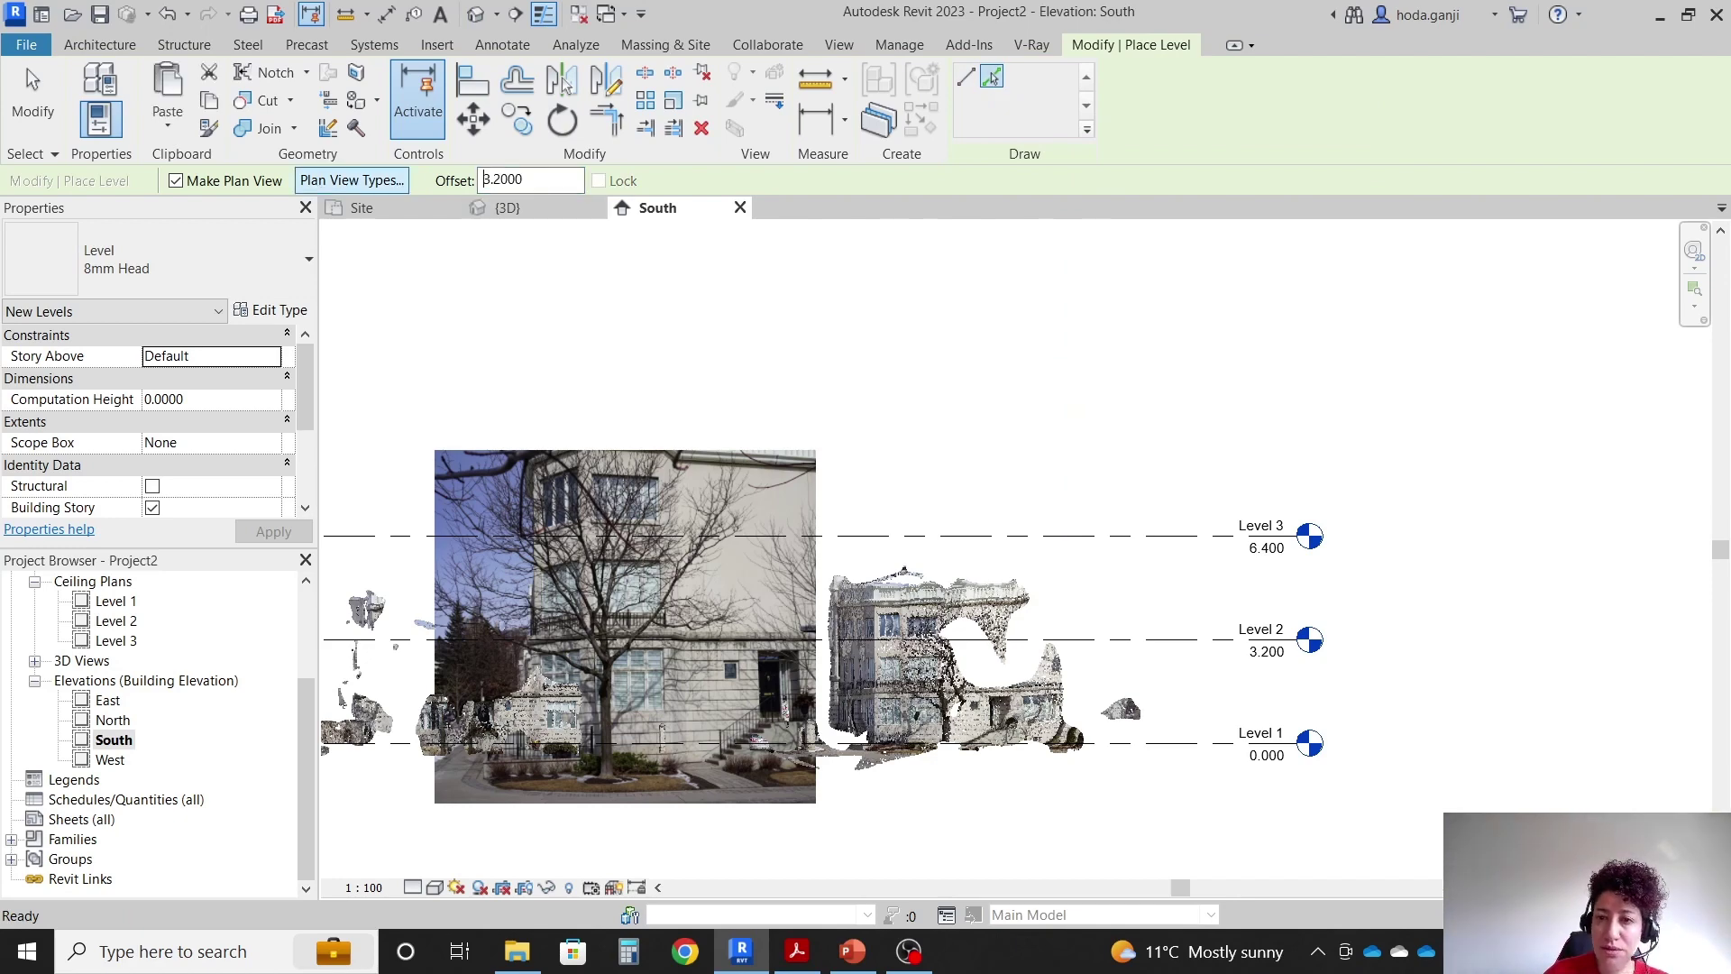
pyautogui.click(1159, 535)
pyautogui.scroll(-3, 1160, 534)
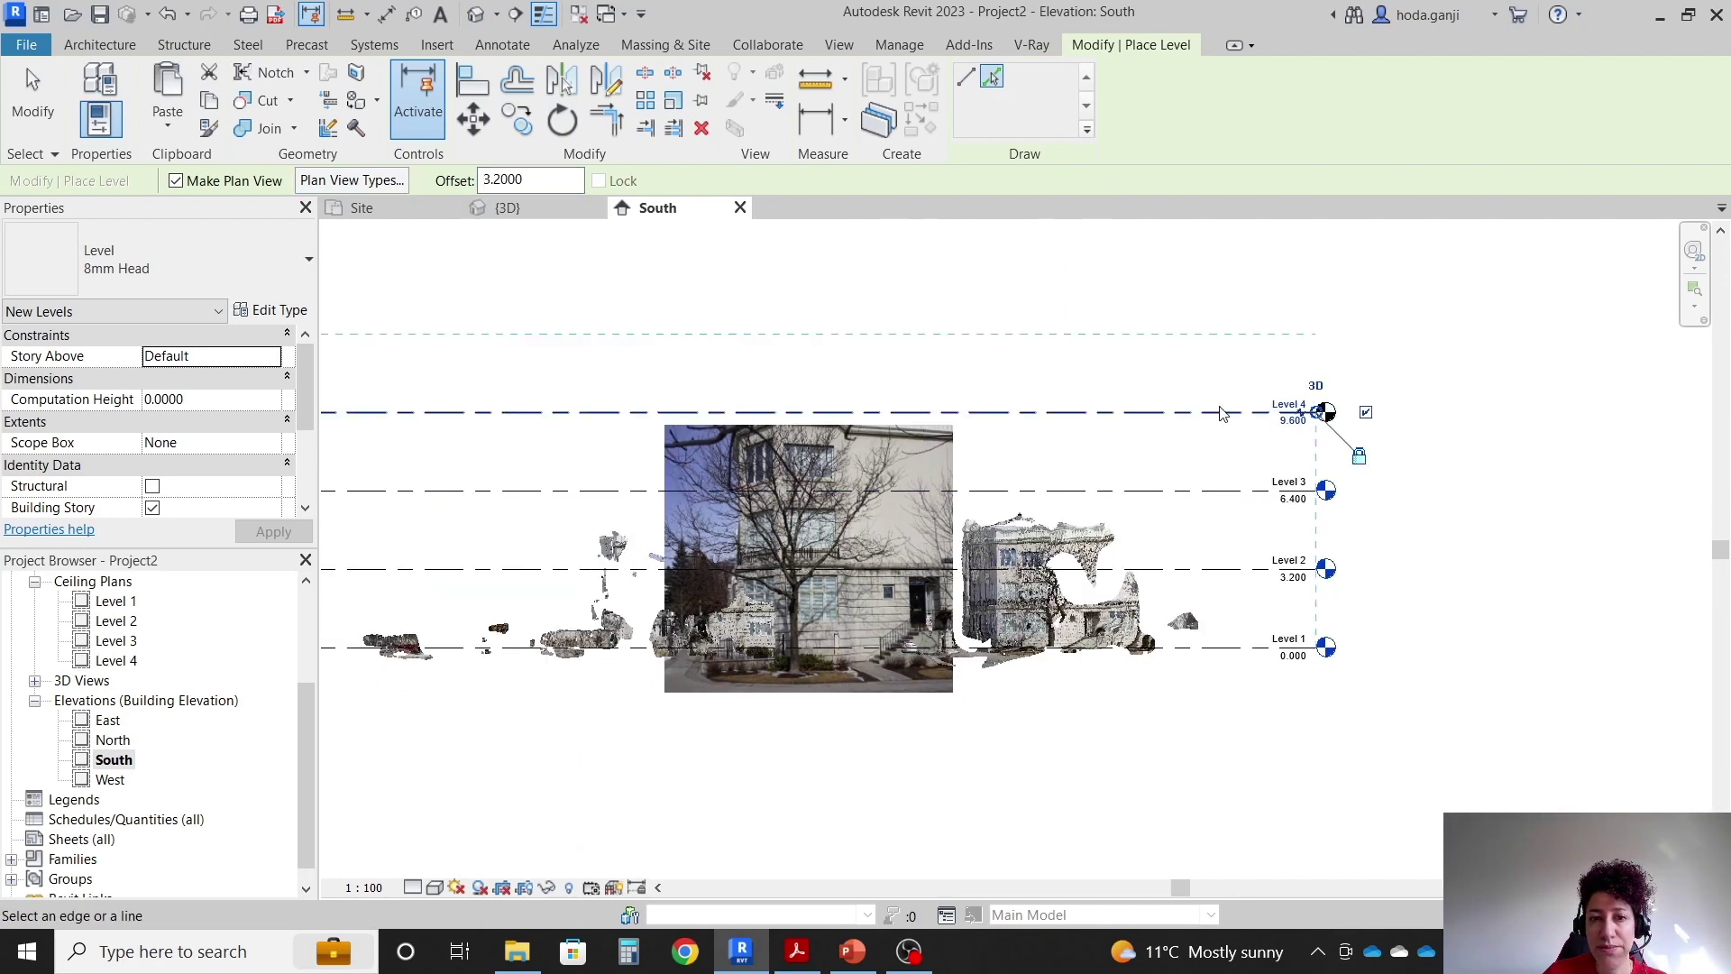
pyautogui.scroll(3, 889, 587)
pyautogui.scroll(1, 892, 691)
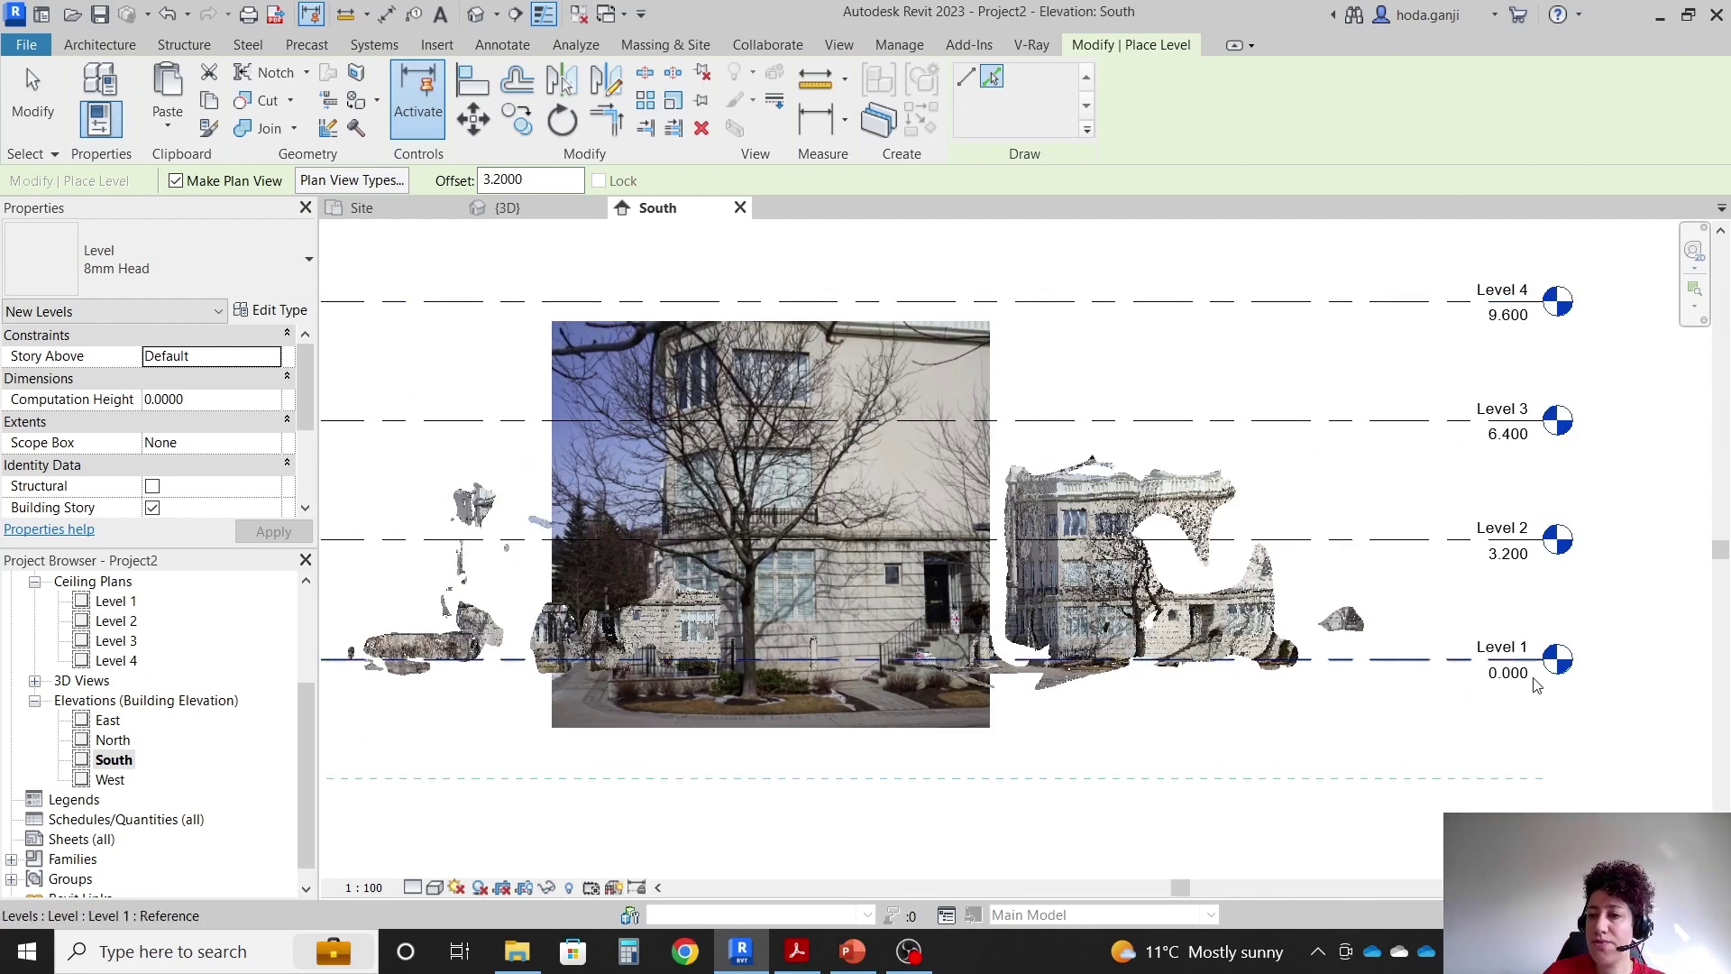
pyautogui.press('Escape')
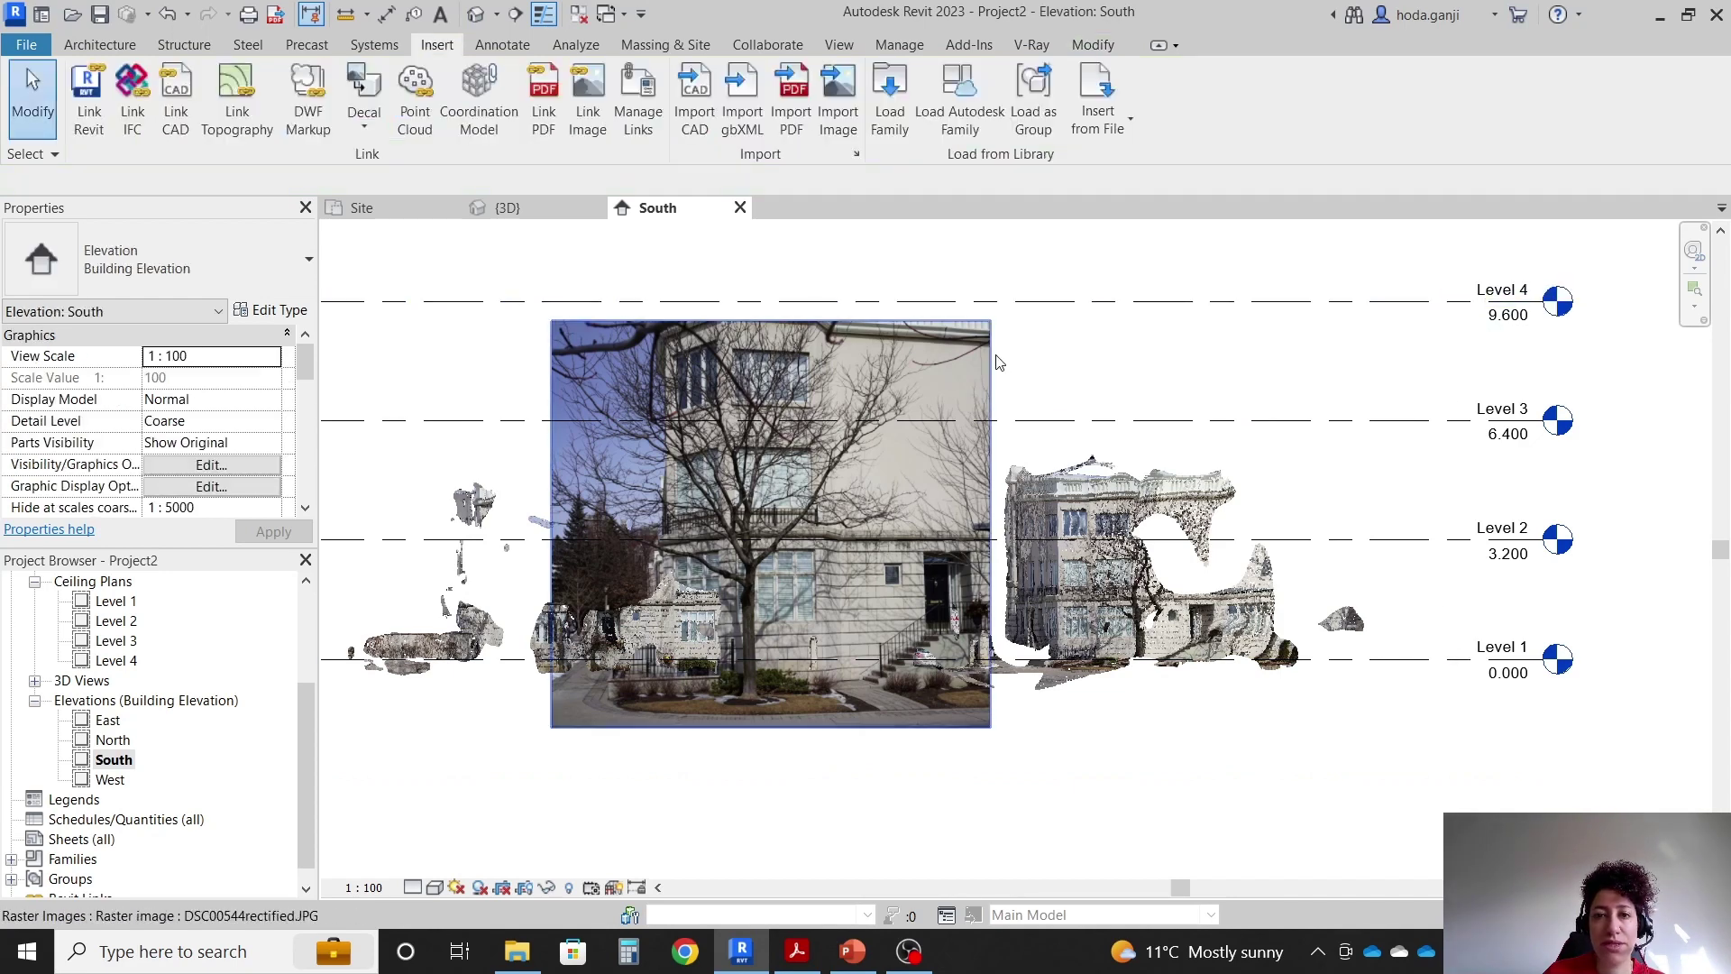
pyautogui.click(992, 363)
pyautogui.moveTo(552, 322); pyautogui.dragTo(484, 278)
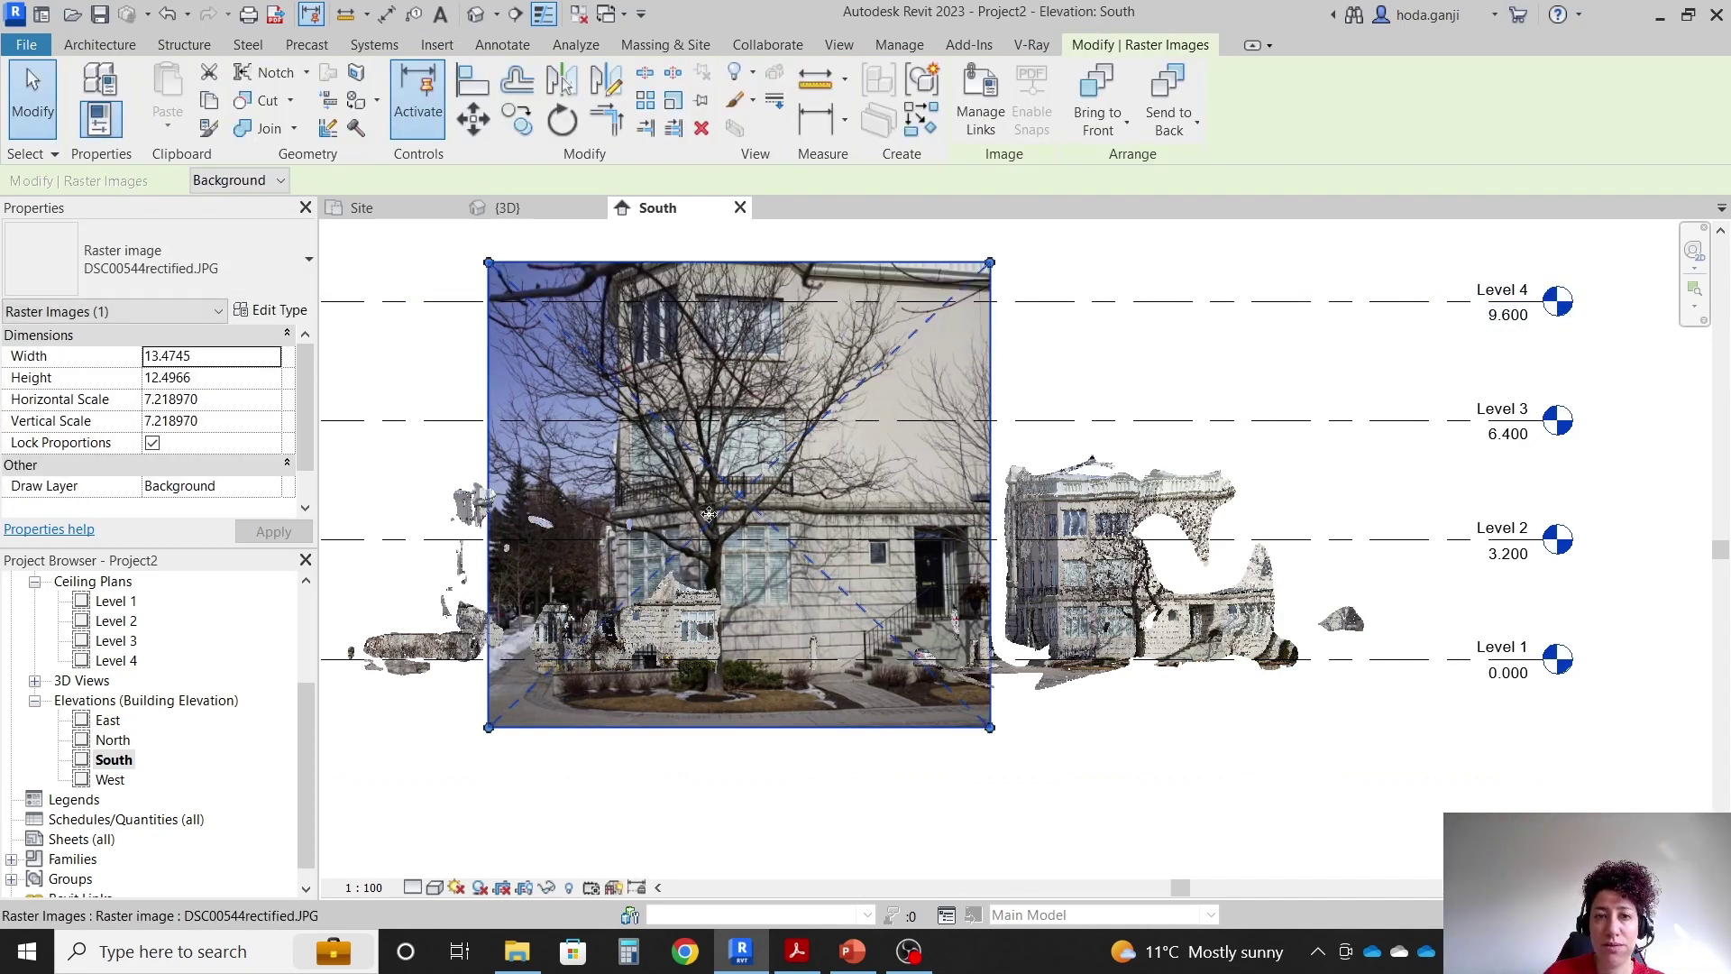
pyautogui.scroll(2, 836, 667)
pyautogui.press('Down')
pyautogui.press('Down')
pyautogui.press('Down')
pyautogui.press('Down')
pyautogui.press('Down')
pyautogui.press('Down')
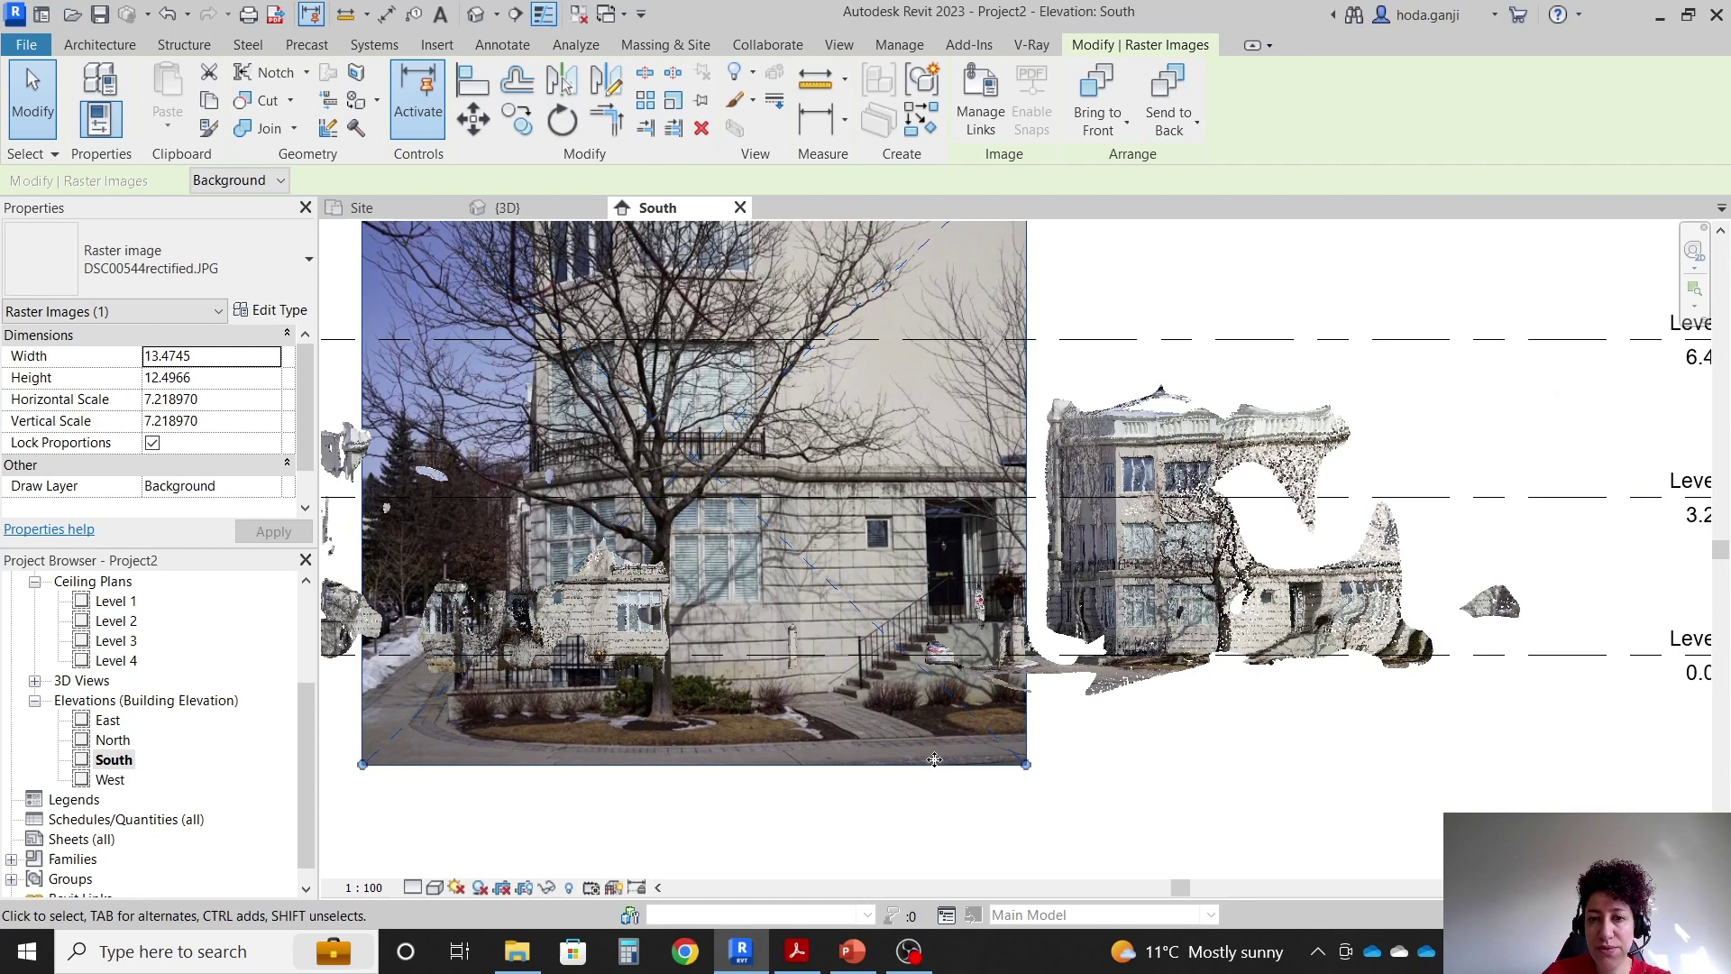
pyautogui.scroll(-2, 907, 755)
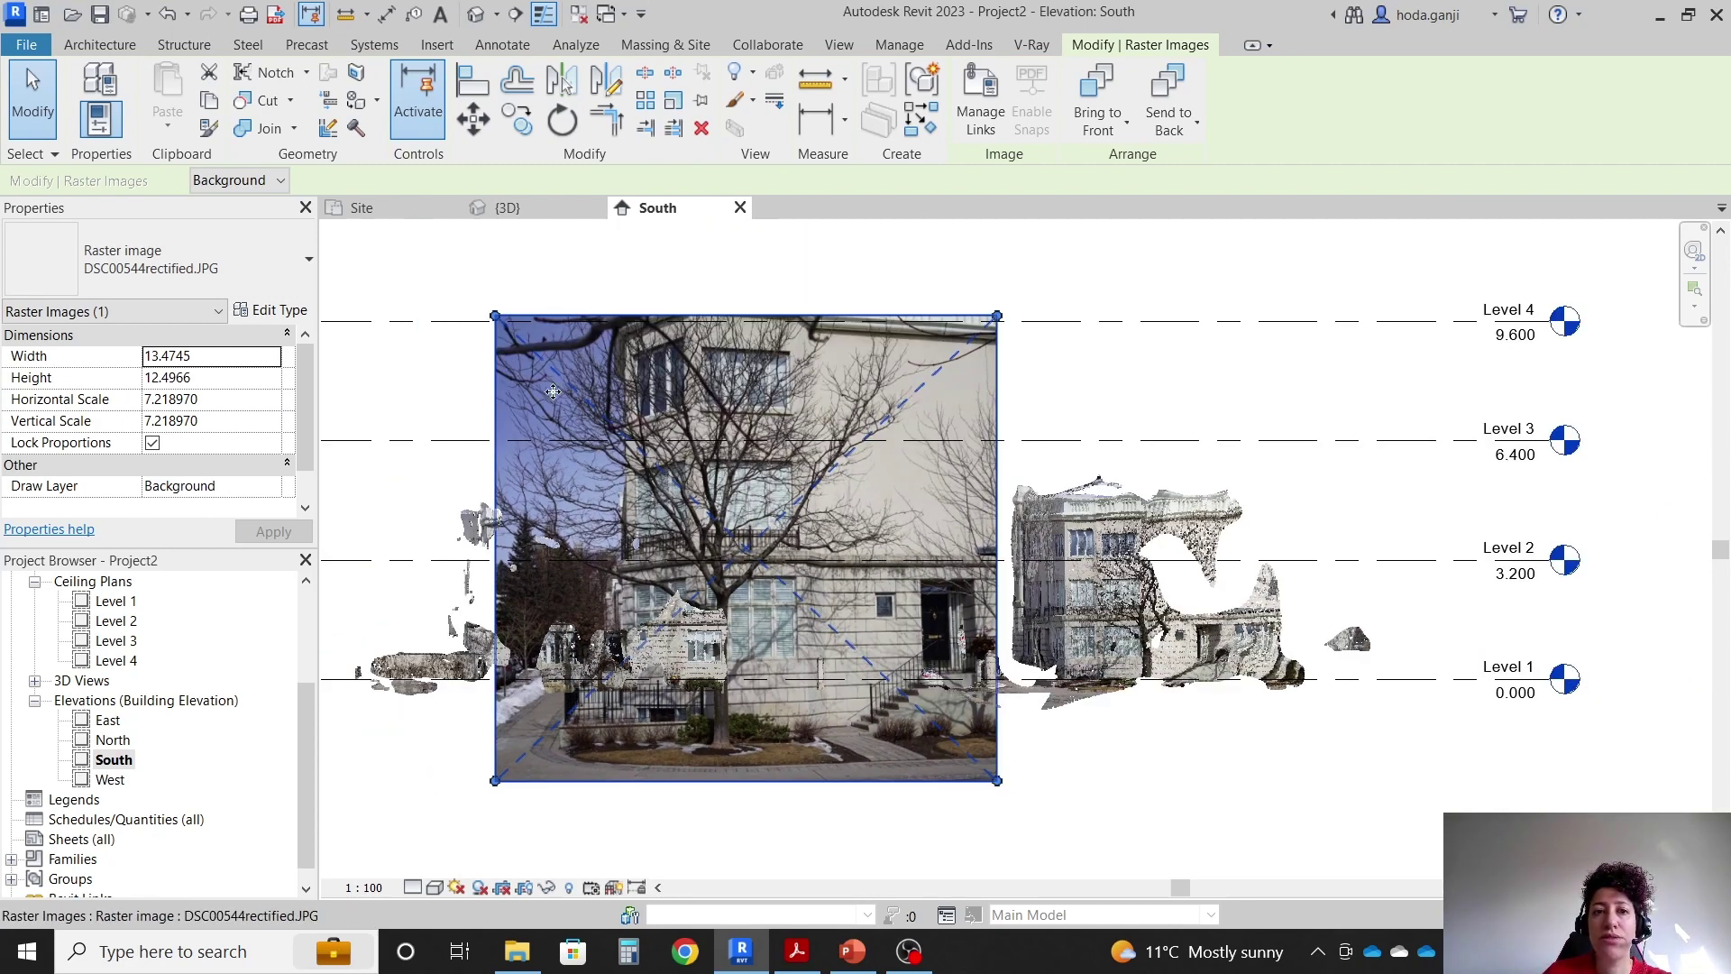
pyautogui.scroll(1, 906, 761)
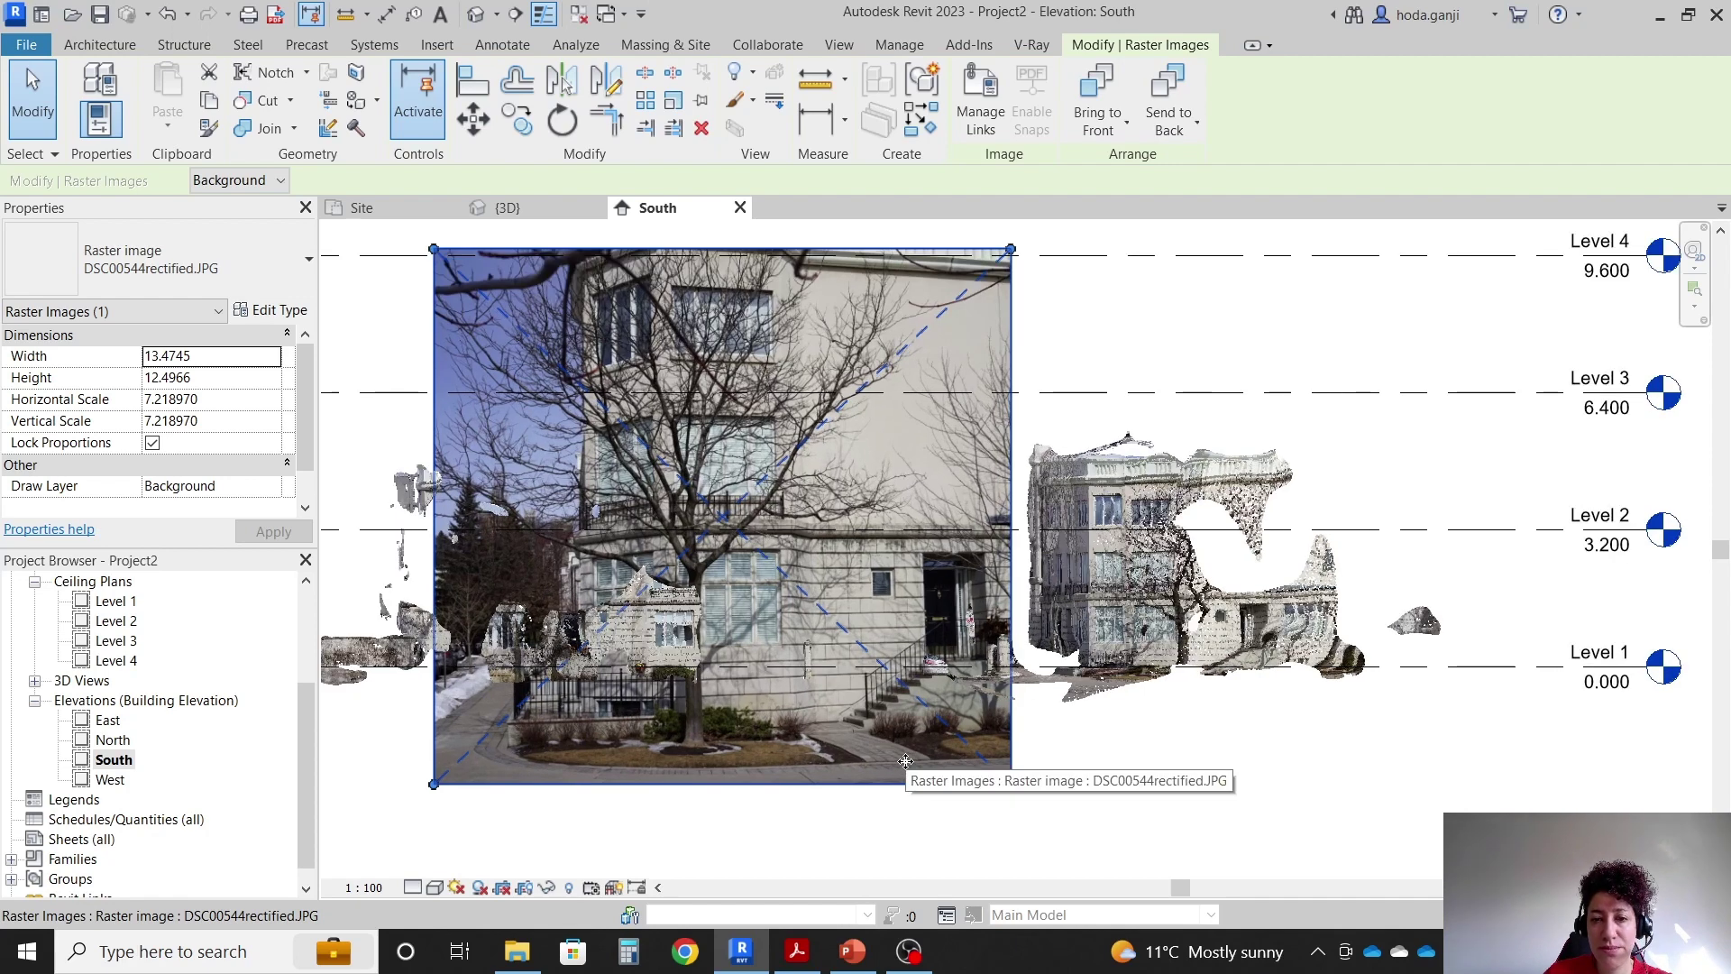
pyautogui.press('Escape')
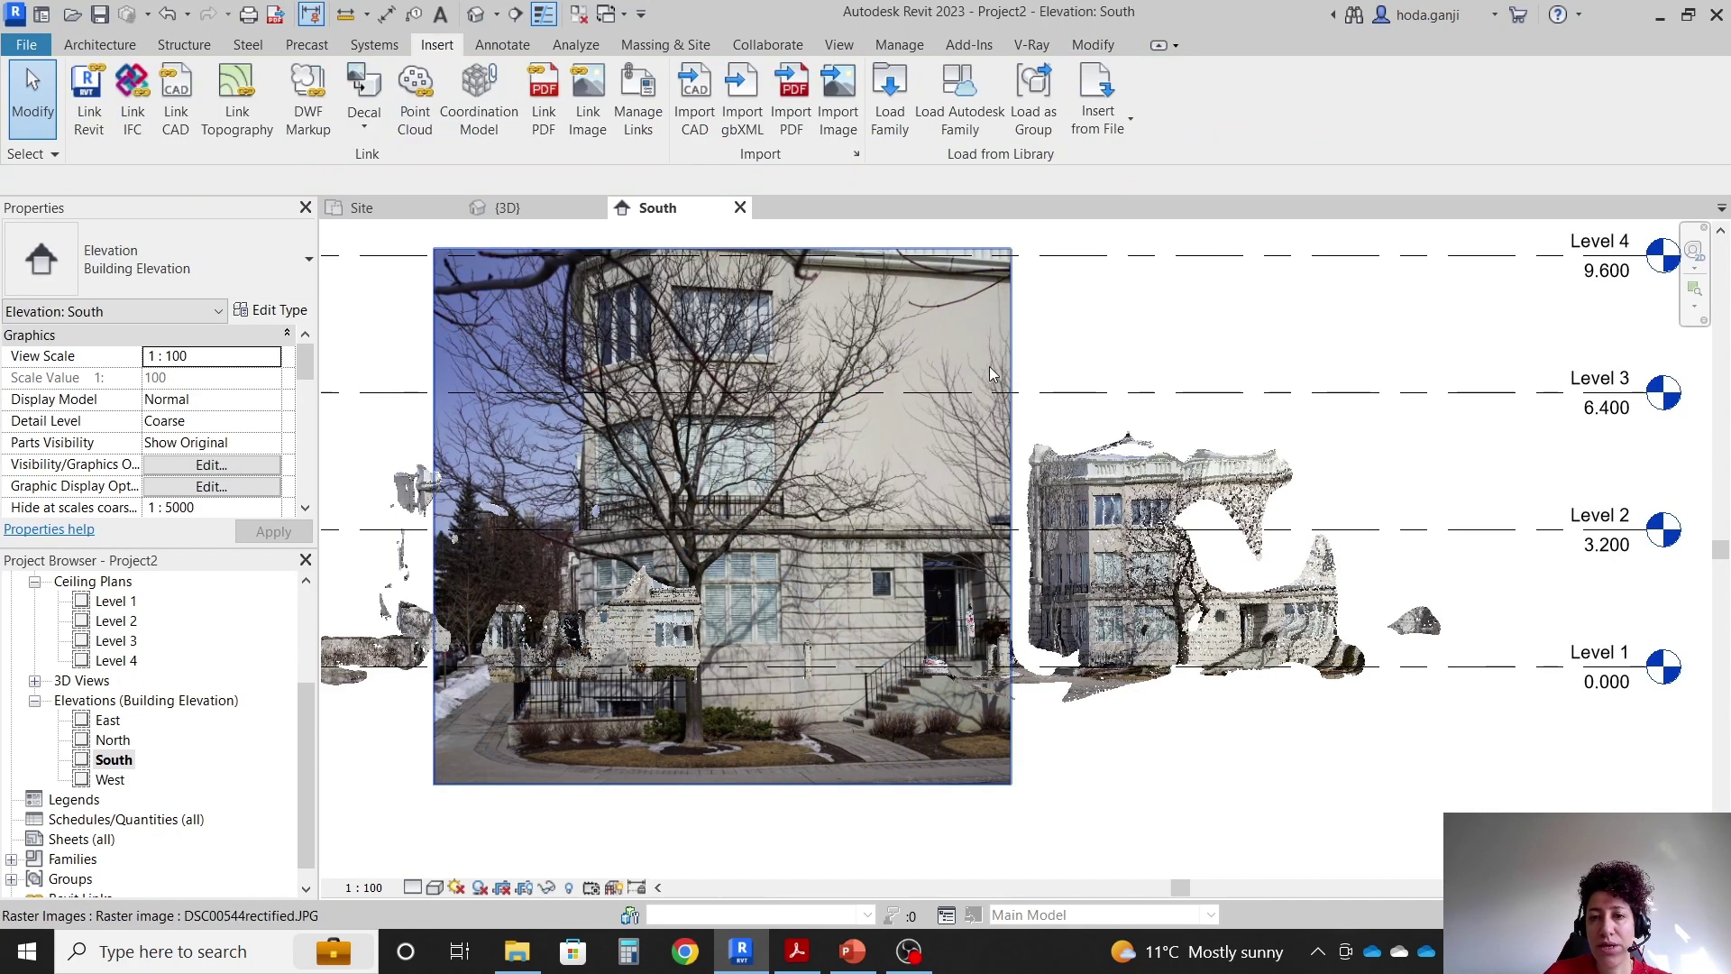
pyautogui.click(1127, 556)
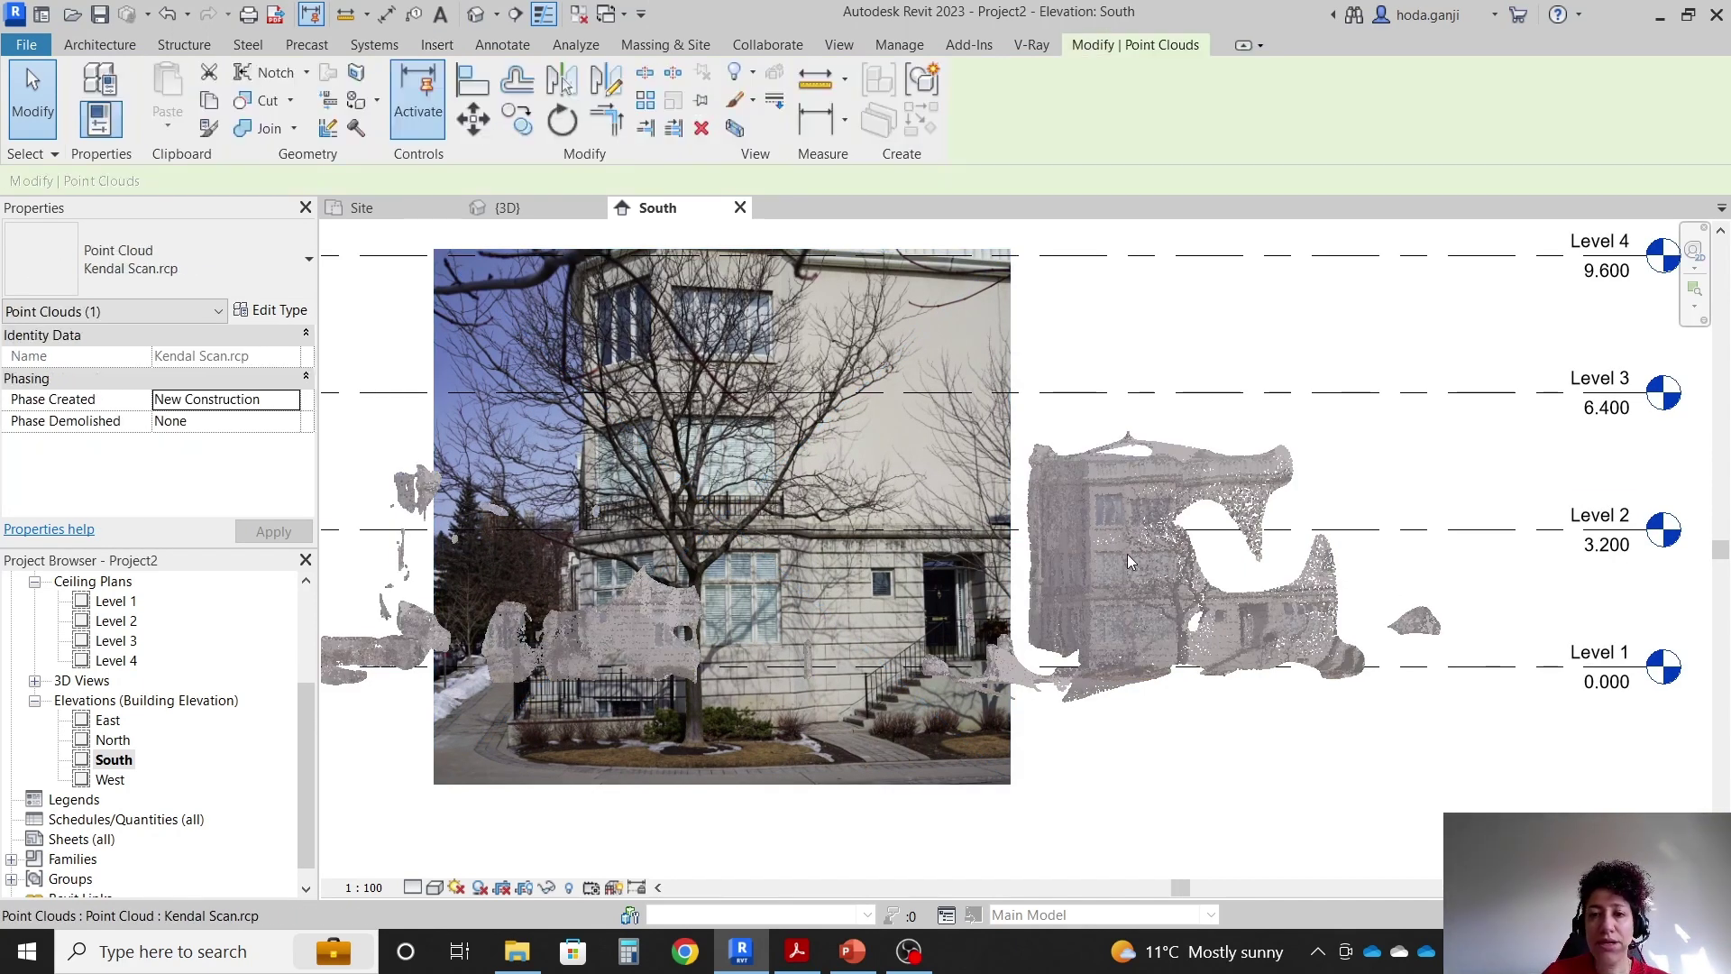
pyautogui.click(284, 311)
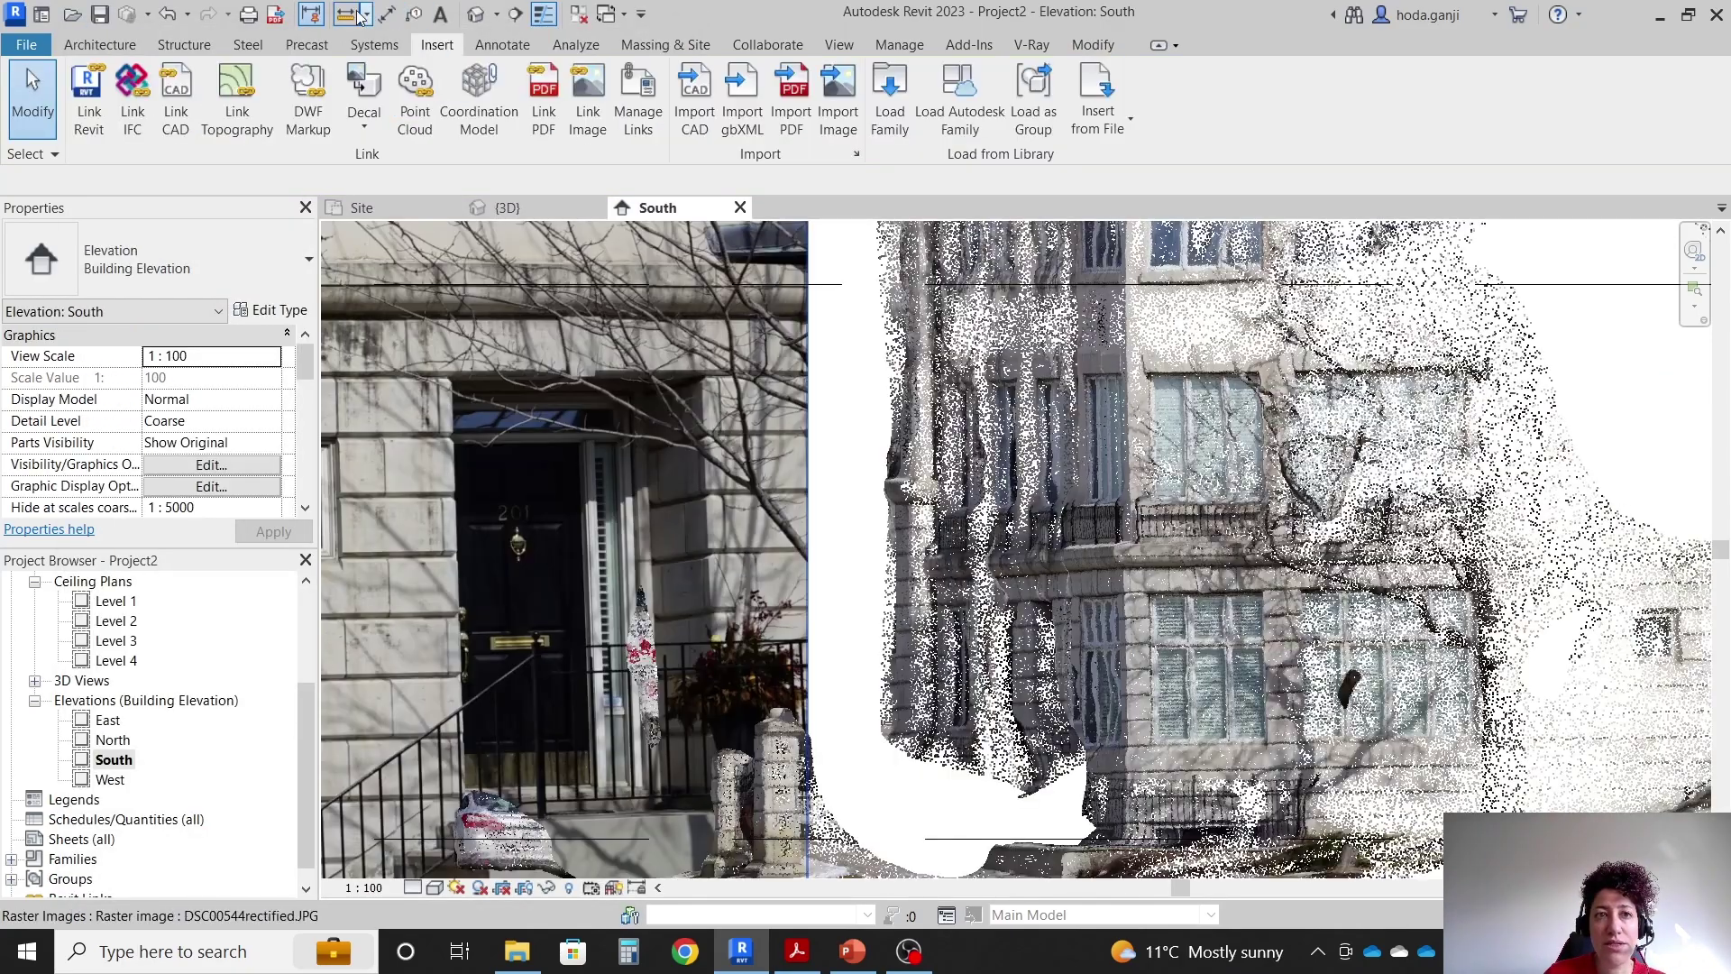
# Measure a vertical distance of about 1.37 on the scanned facade.
pyautogui.click(346, 13)
pyautogui.scroll(-2, 983, 570)
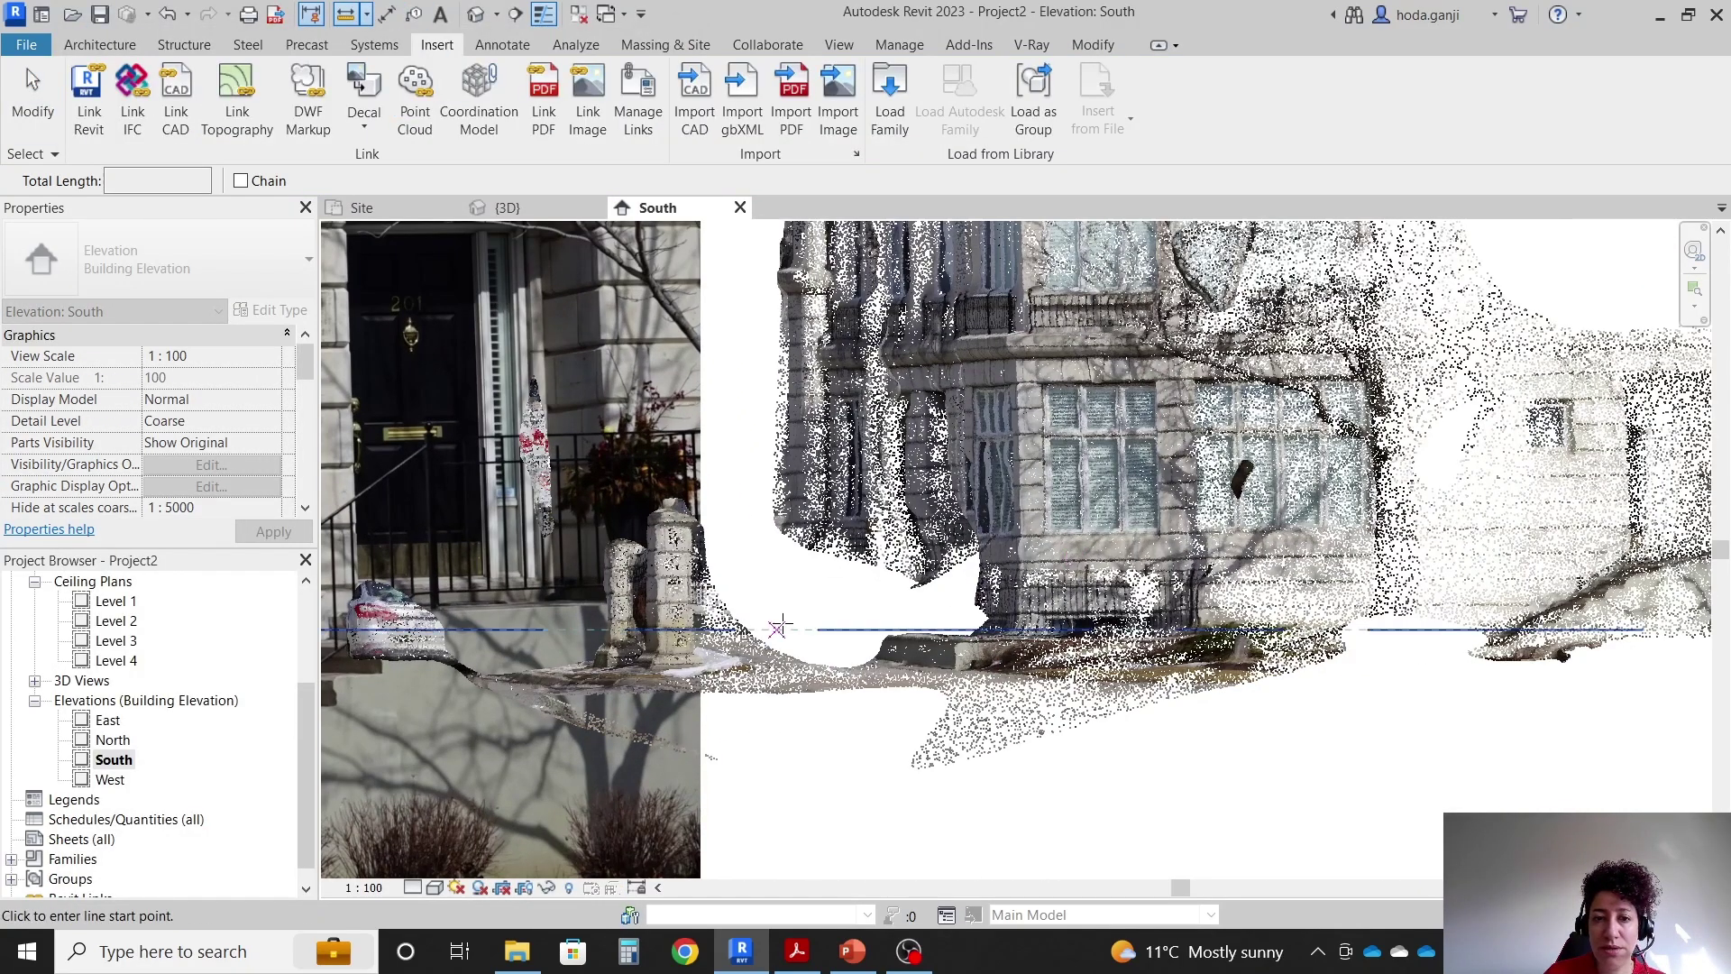
pyautogui.click(785, 611)
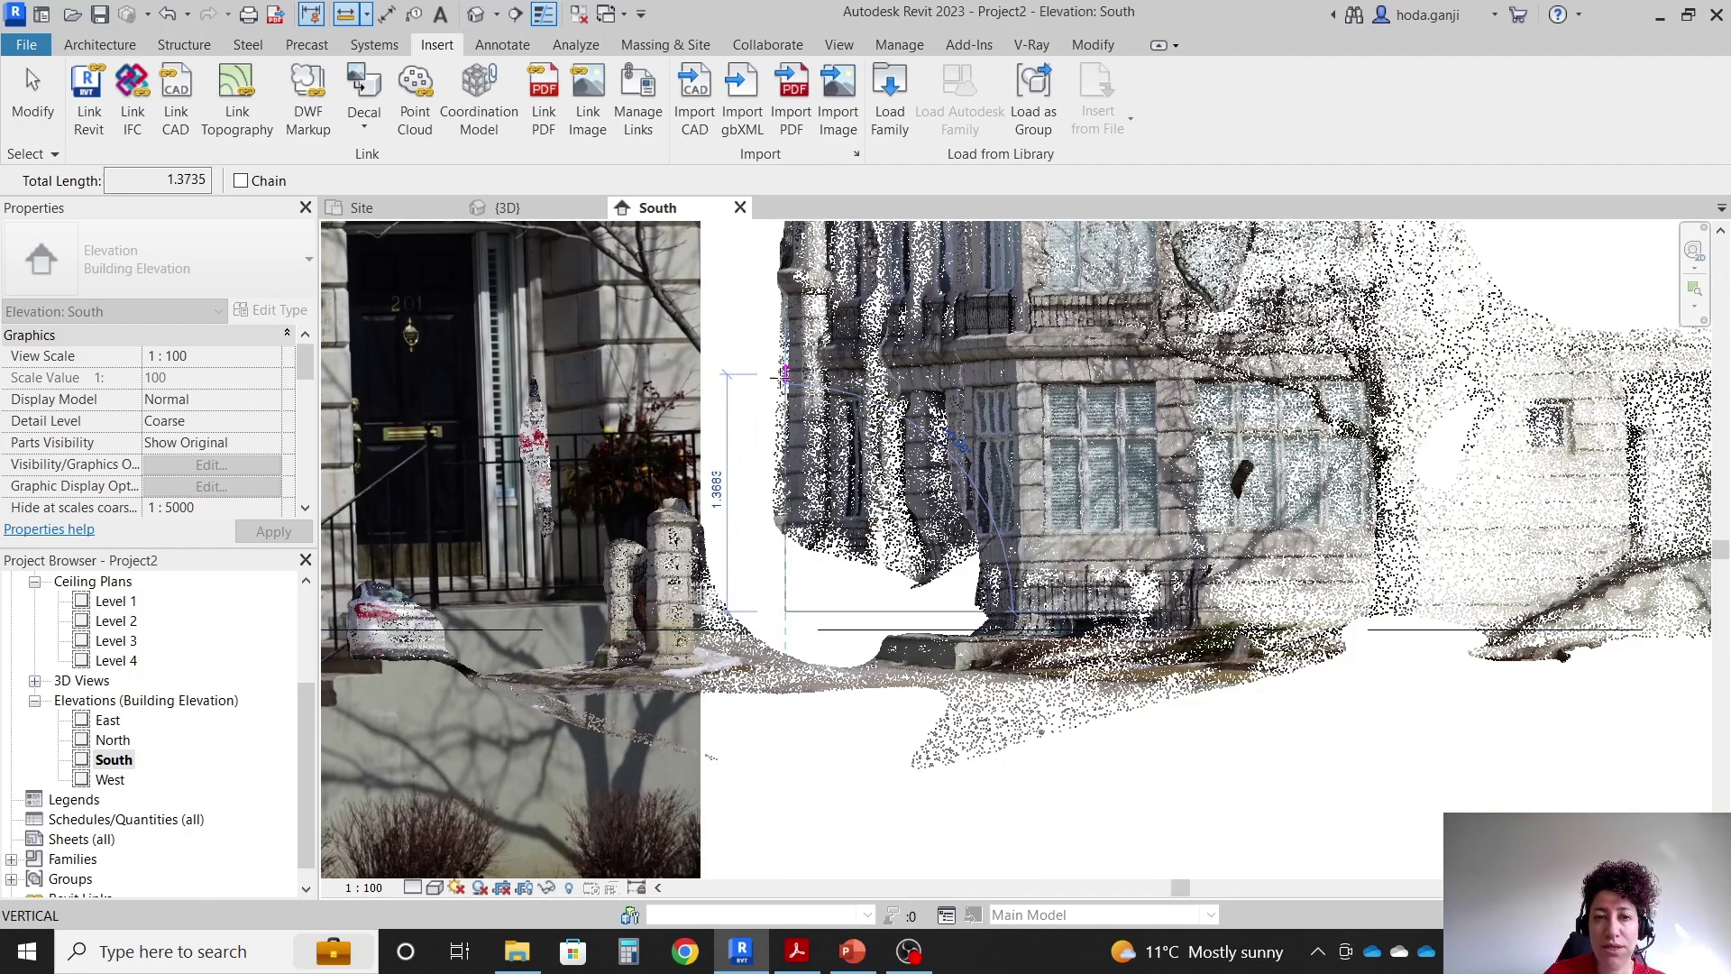
pyautogui.press('Escape')
pyautogui.press('Escape')
pyautogui.scroll(-3, 1262, 739)
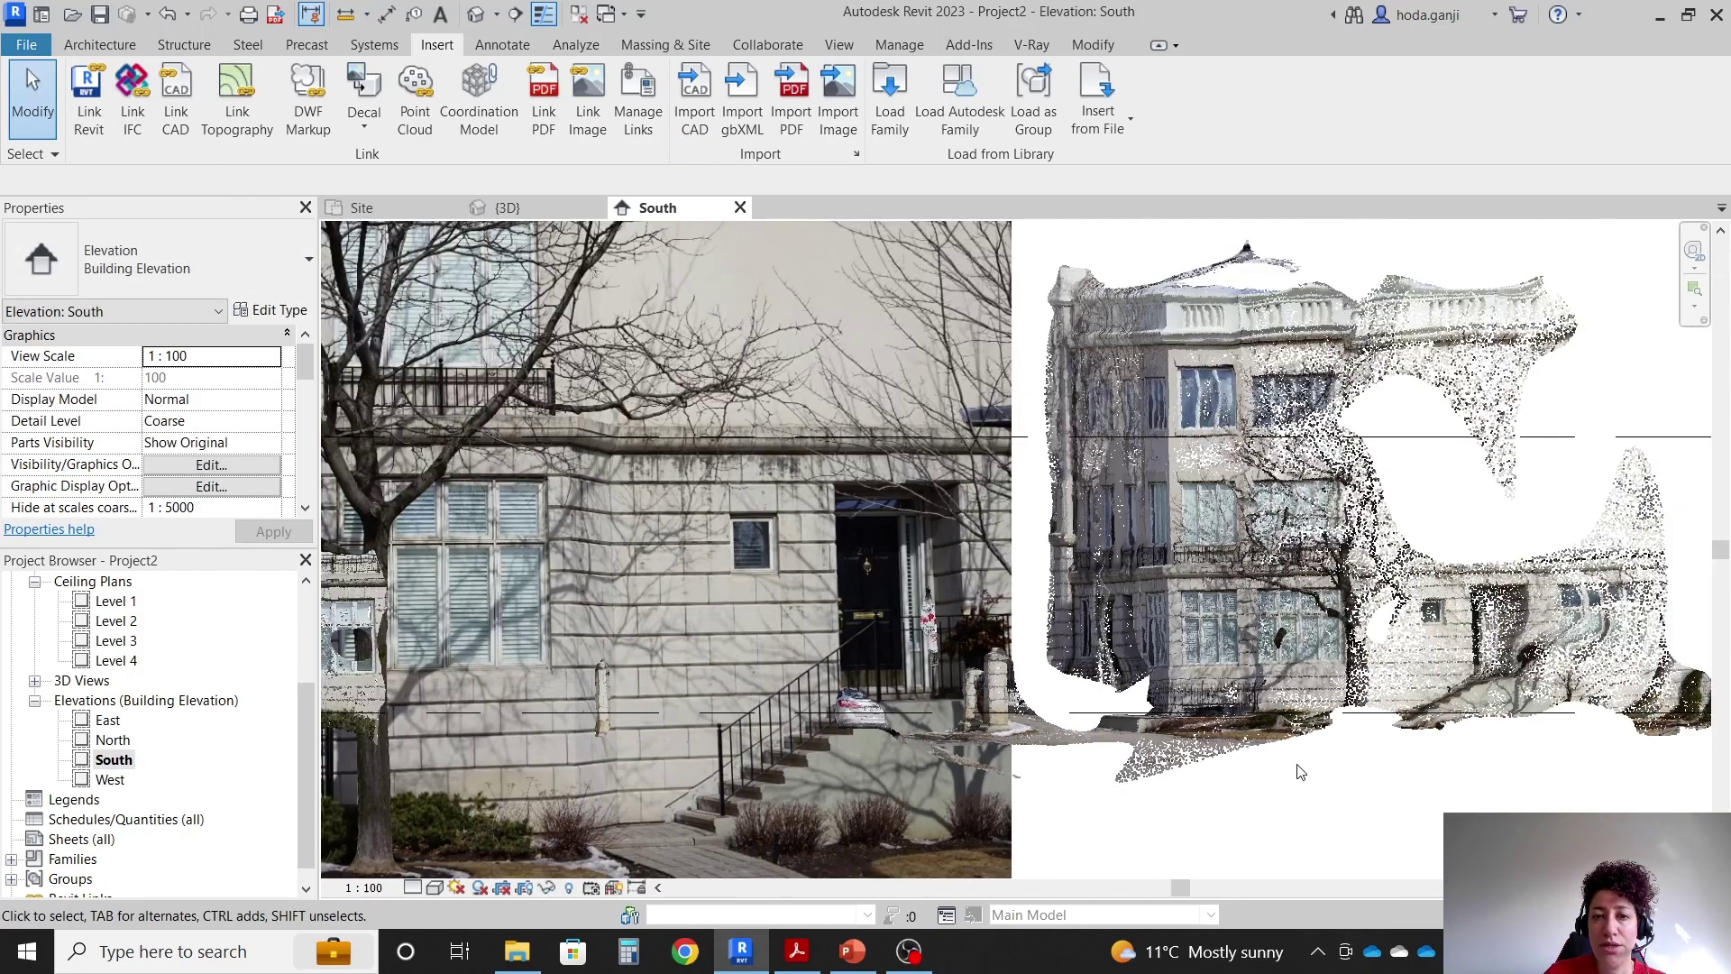
pyautogui.scroll(1, 1361, 649)
pyautogui.scroll(-3, 1257, 667)
pyautogui.scroll(2, 1257, 667)
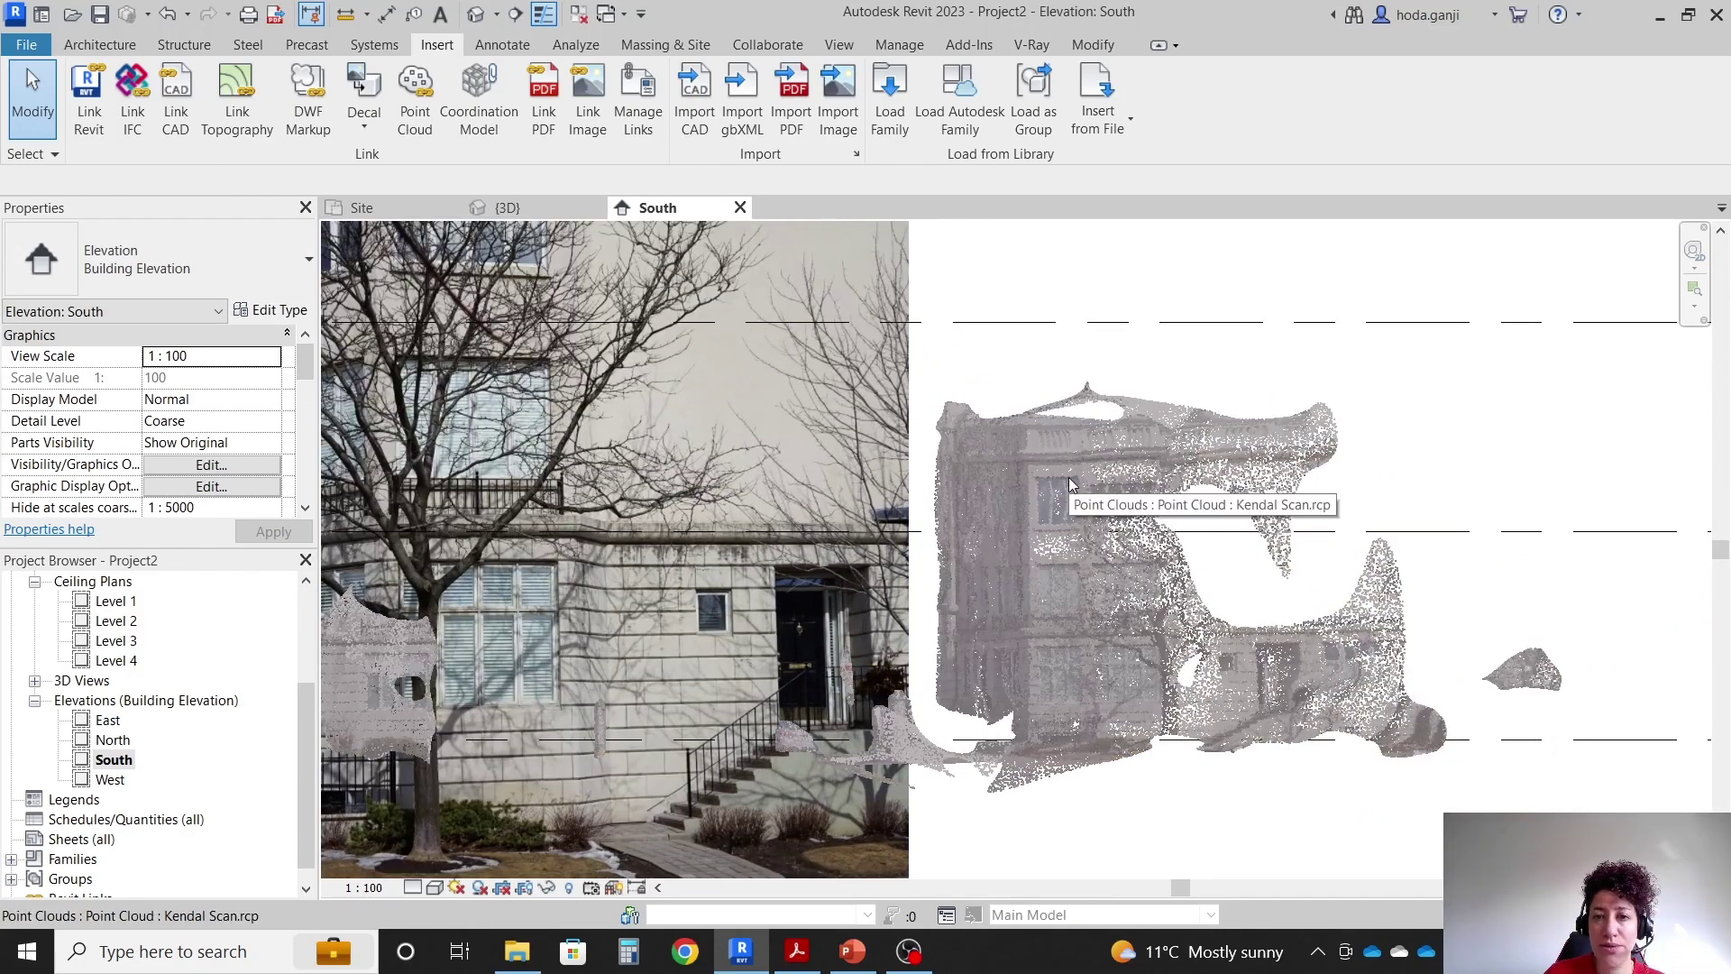
# Change the Kendal Scan point cloud's type Scale to 8.
pyautogui.click(1068, 478)
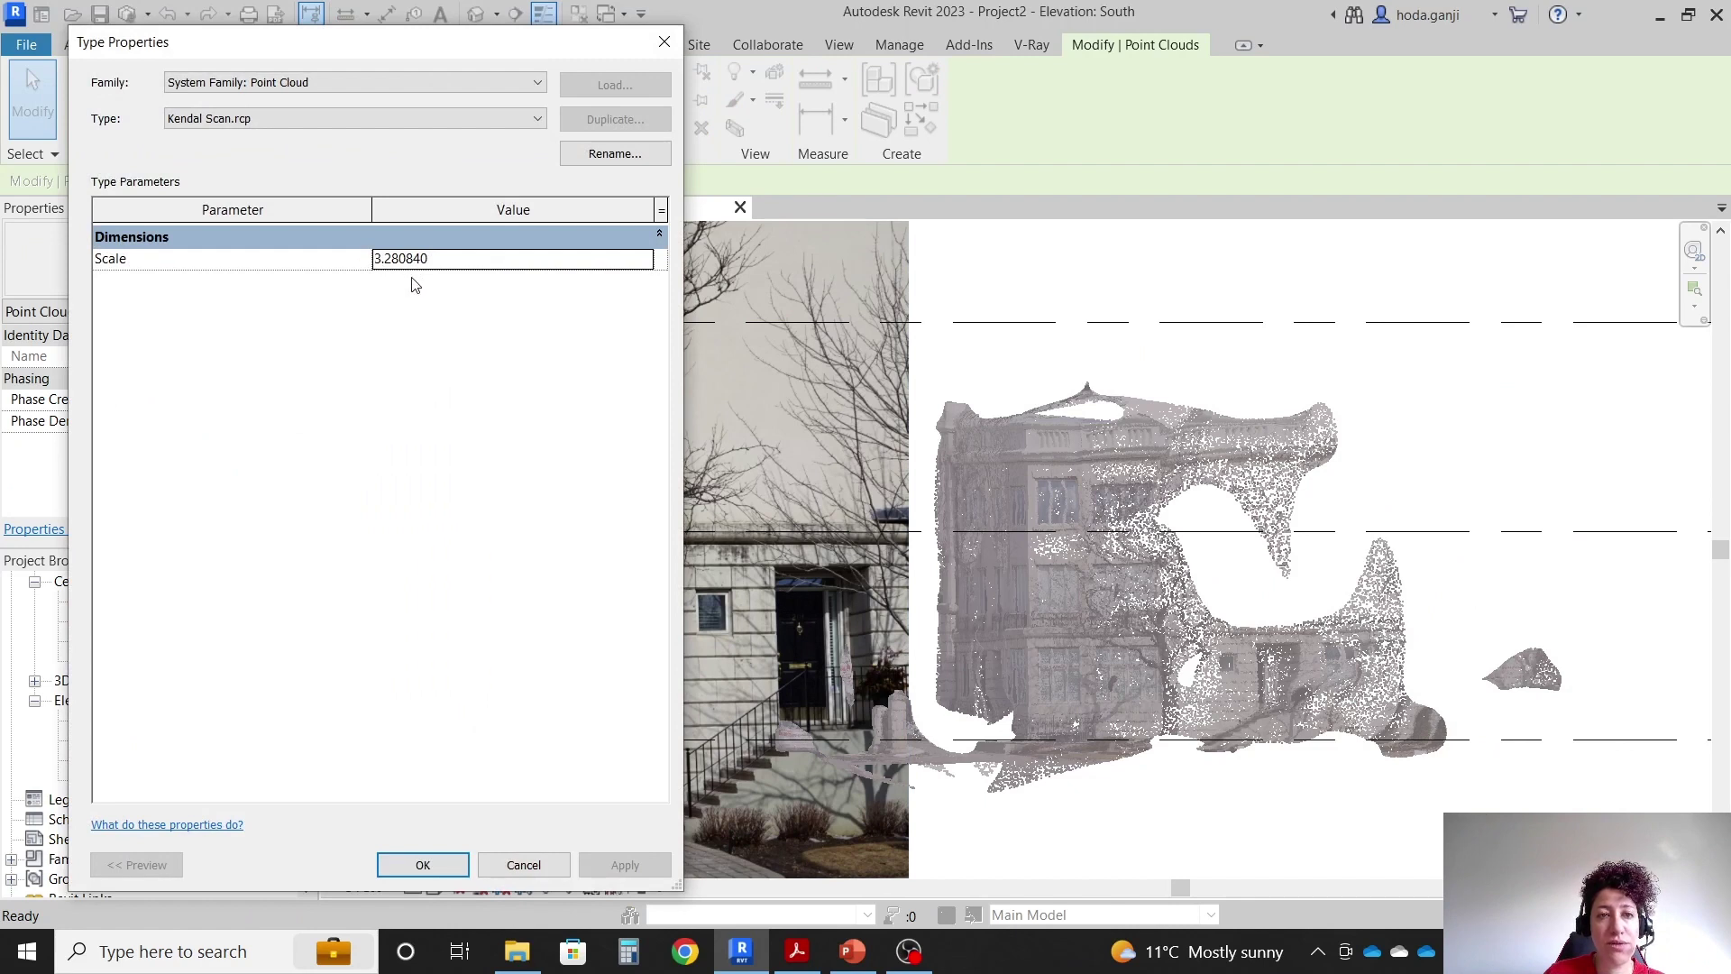
pyautogui.click(459, 259)
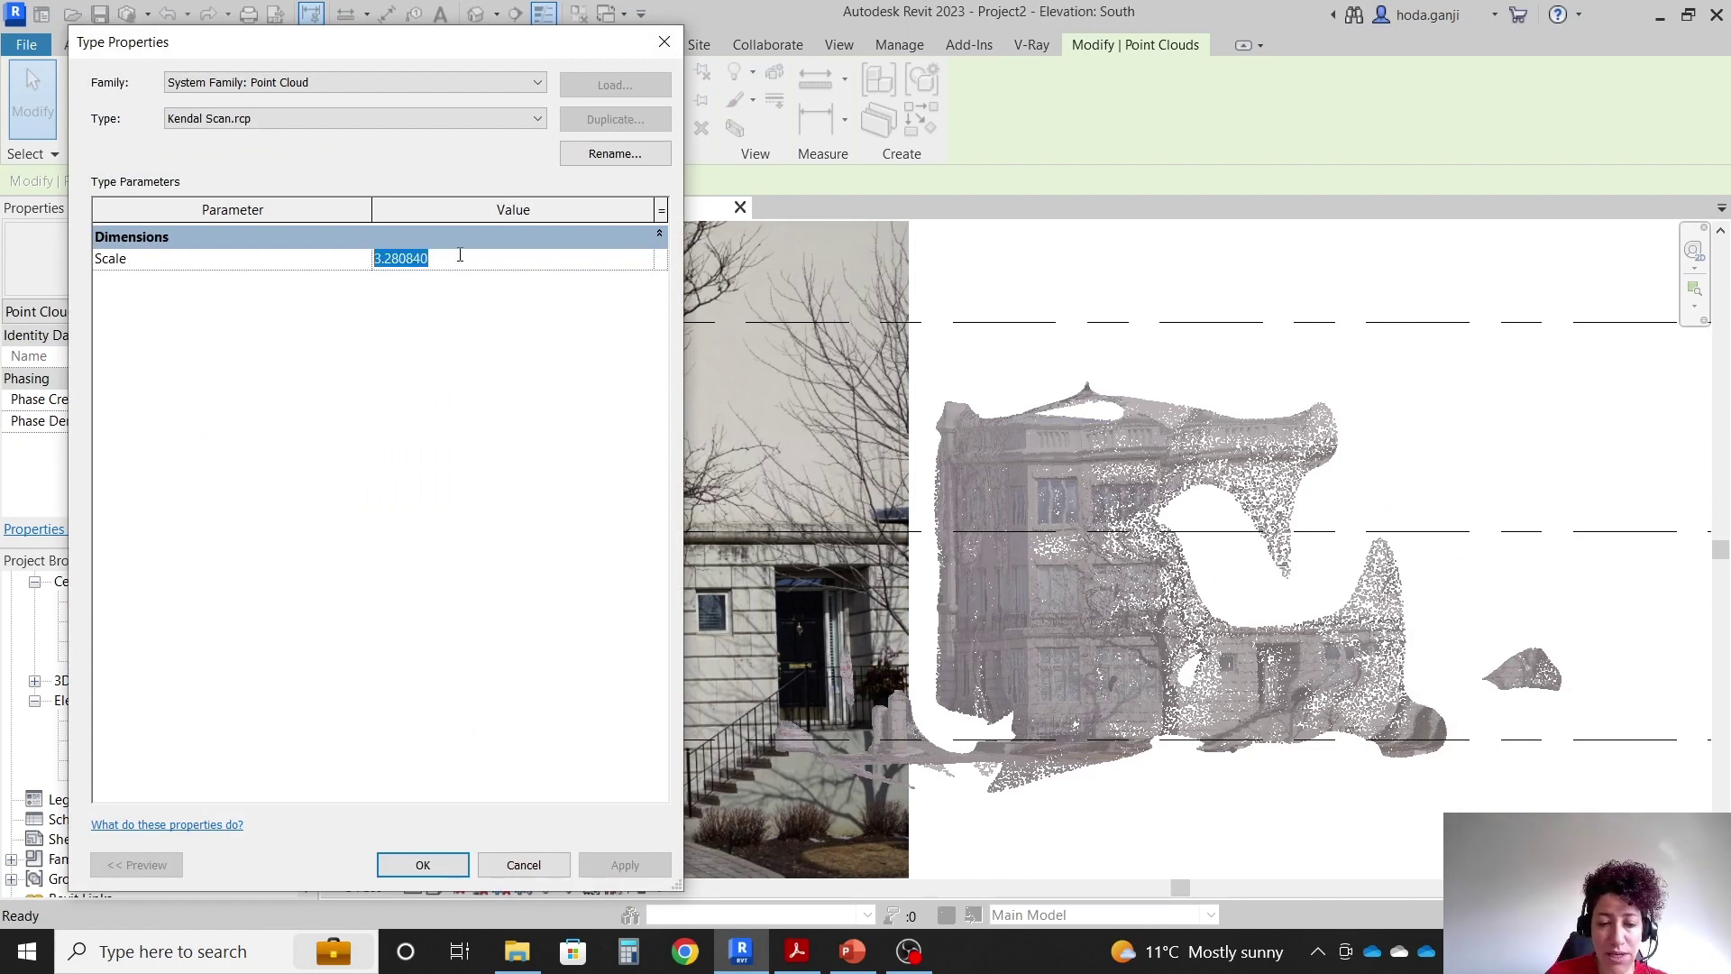
pyautogui.write('8')
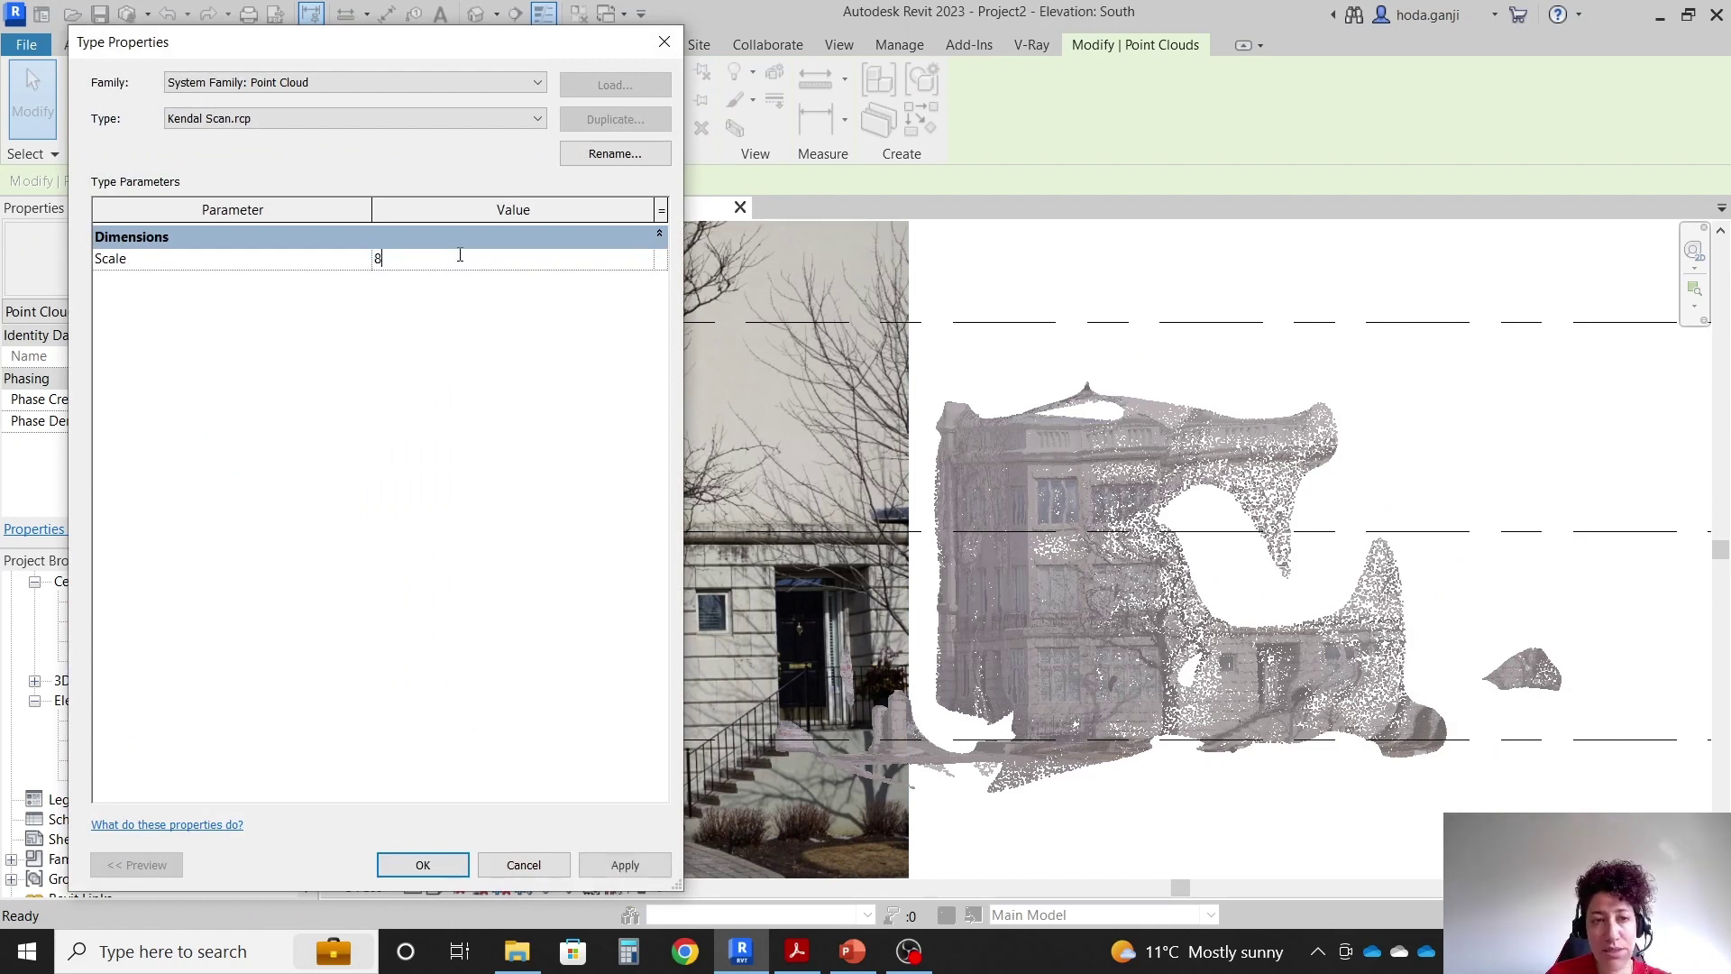
pyautogui.click(423, 866)
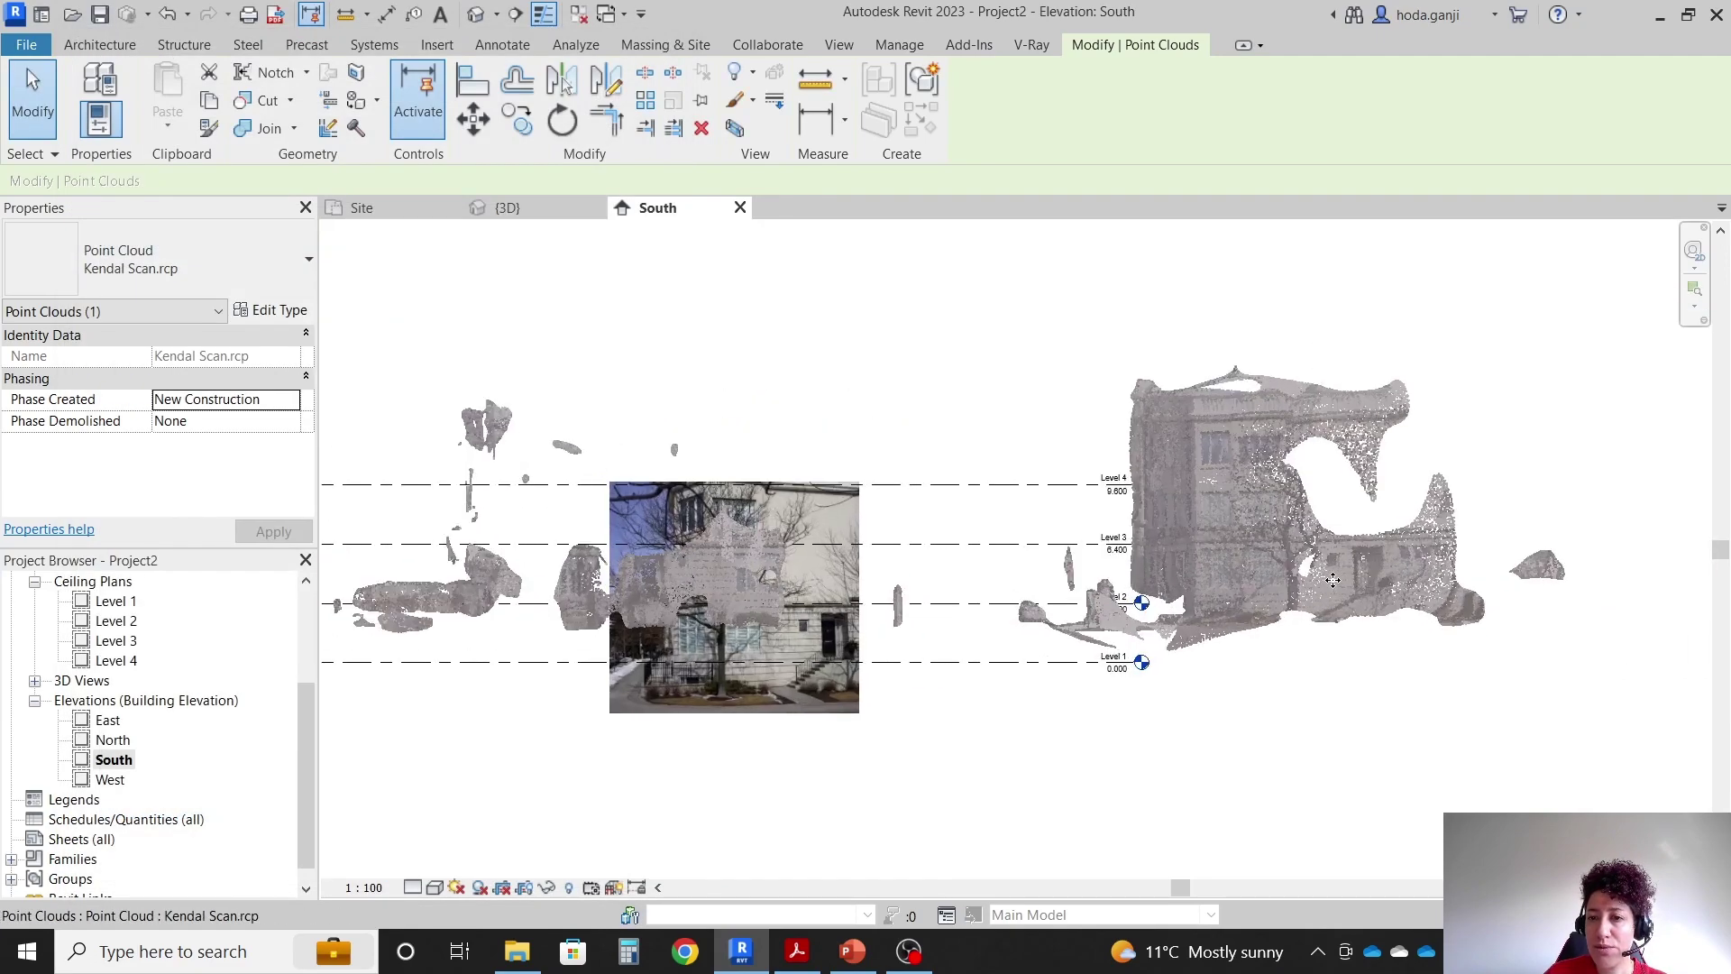
# Drag the point cloud over the building photo so the facades overlap.
pyautogui.moveTo(1047, 610); pyautogui.dragTo(755, 673)
pyautogui.press('Escape')
pyautogui.moveTo(413, 727); pyautogui.dragTo(543, 739, button='middle')
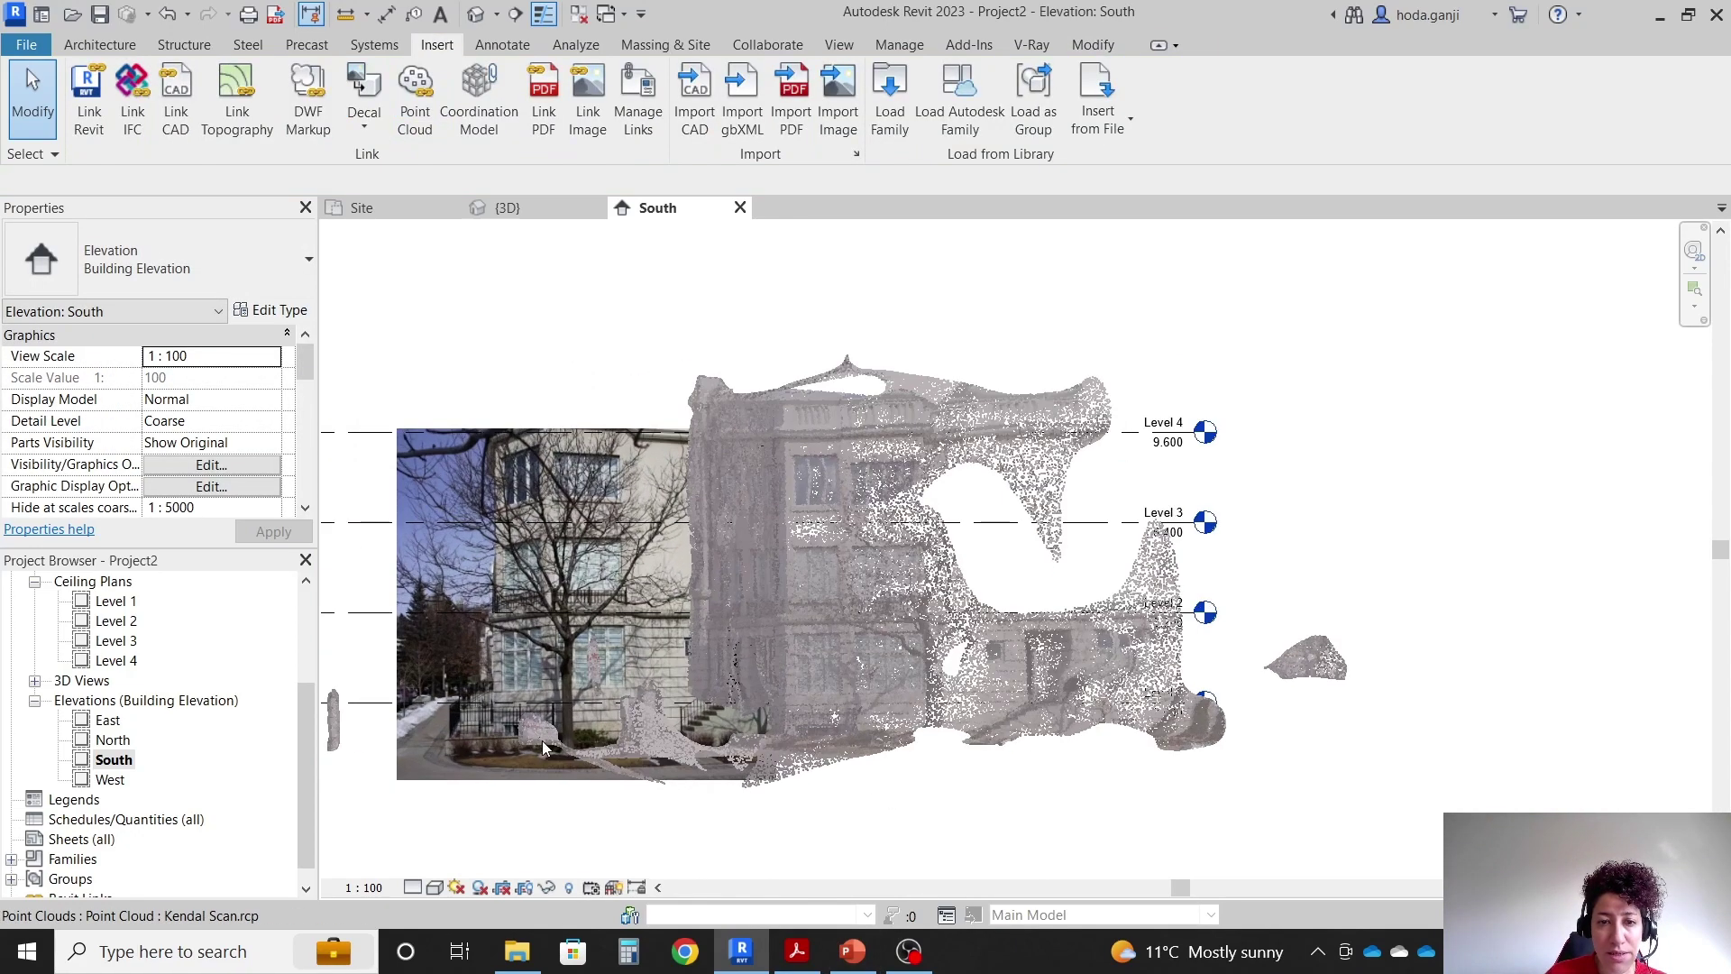
pyautogui.scroll(1, 805, 800)
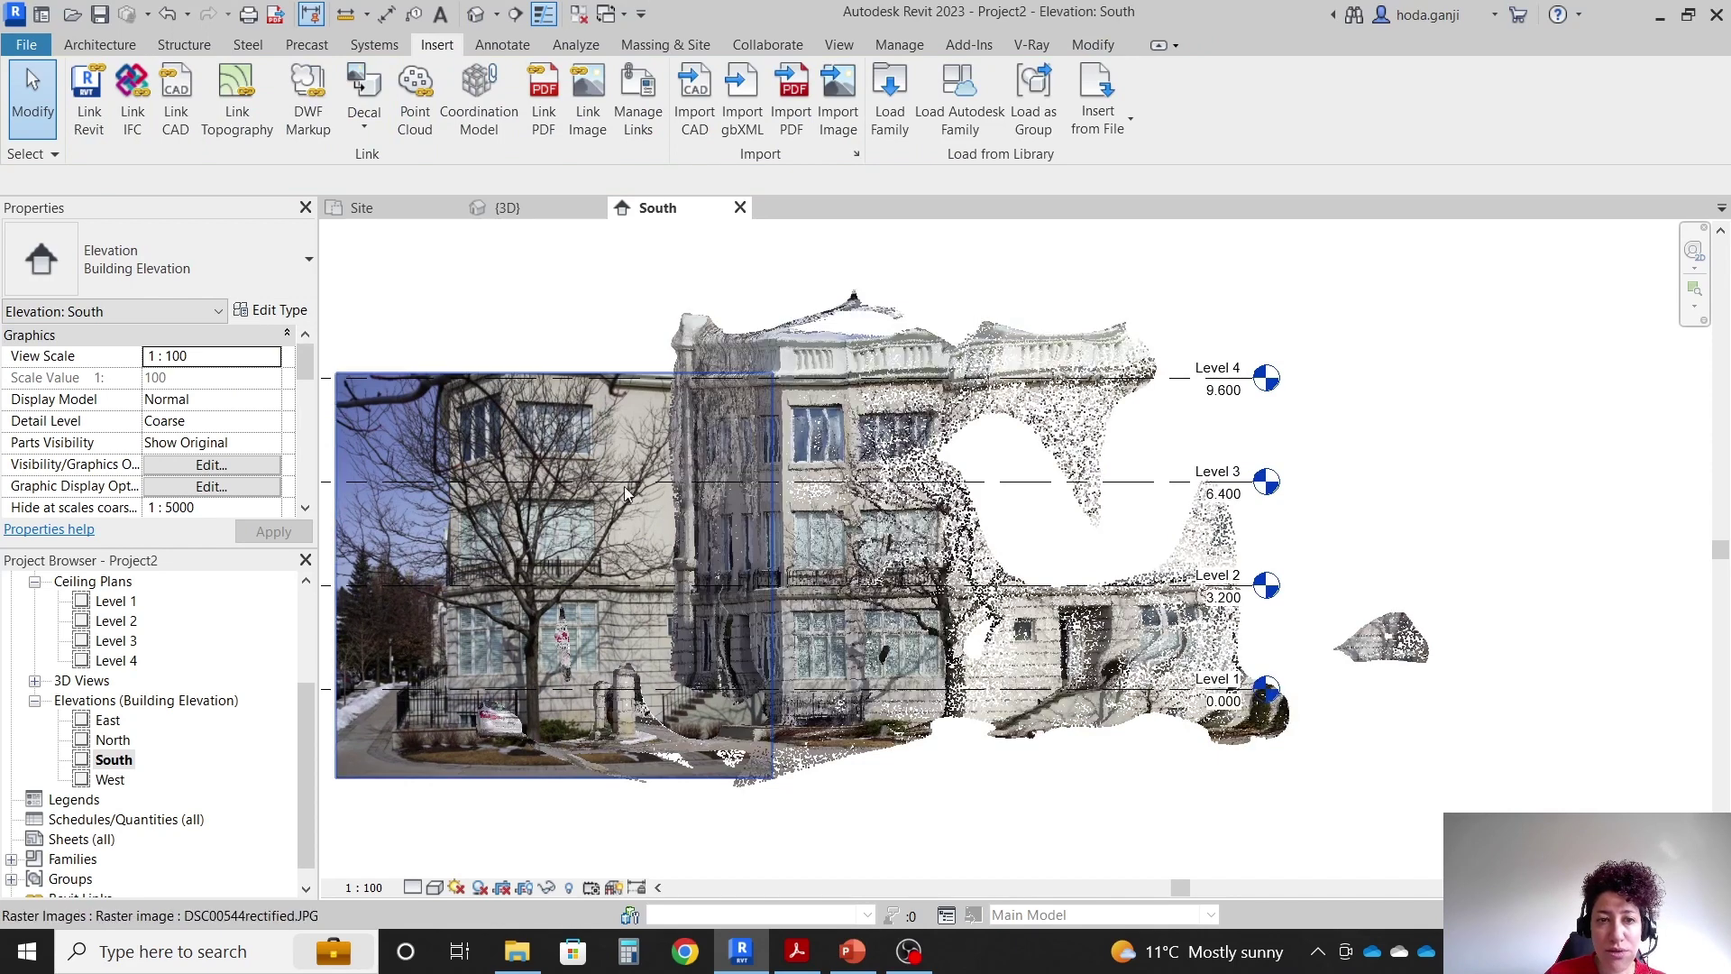
pyautogui.scroll(-1, 793, 802)
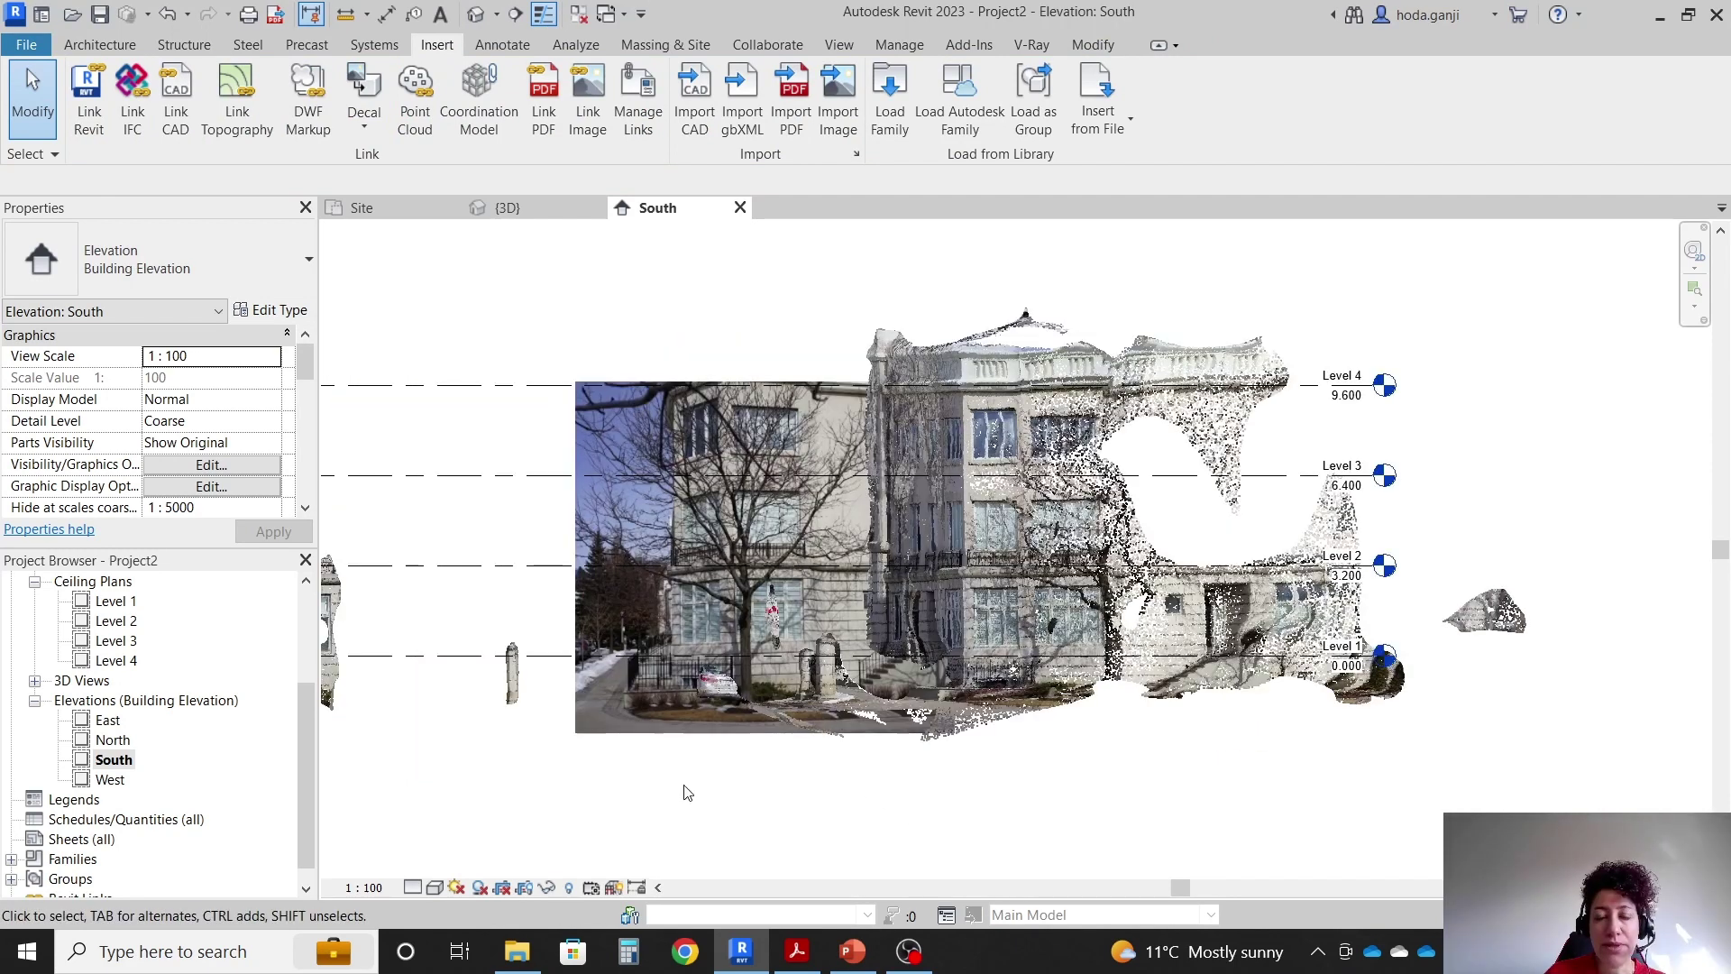
pyautogui.click(690, 735)
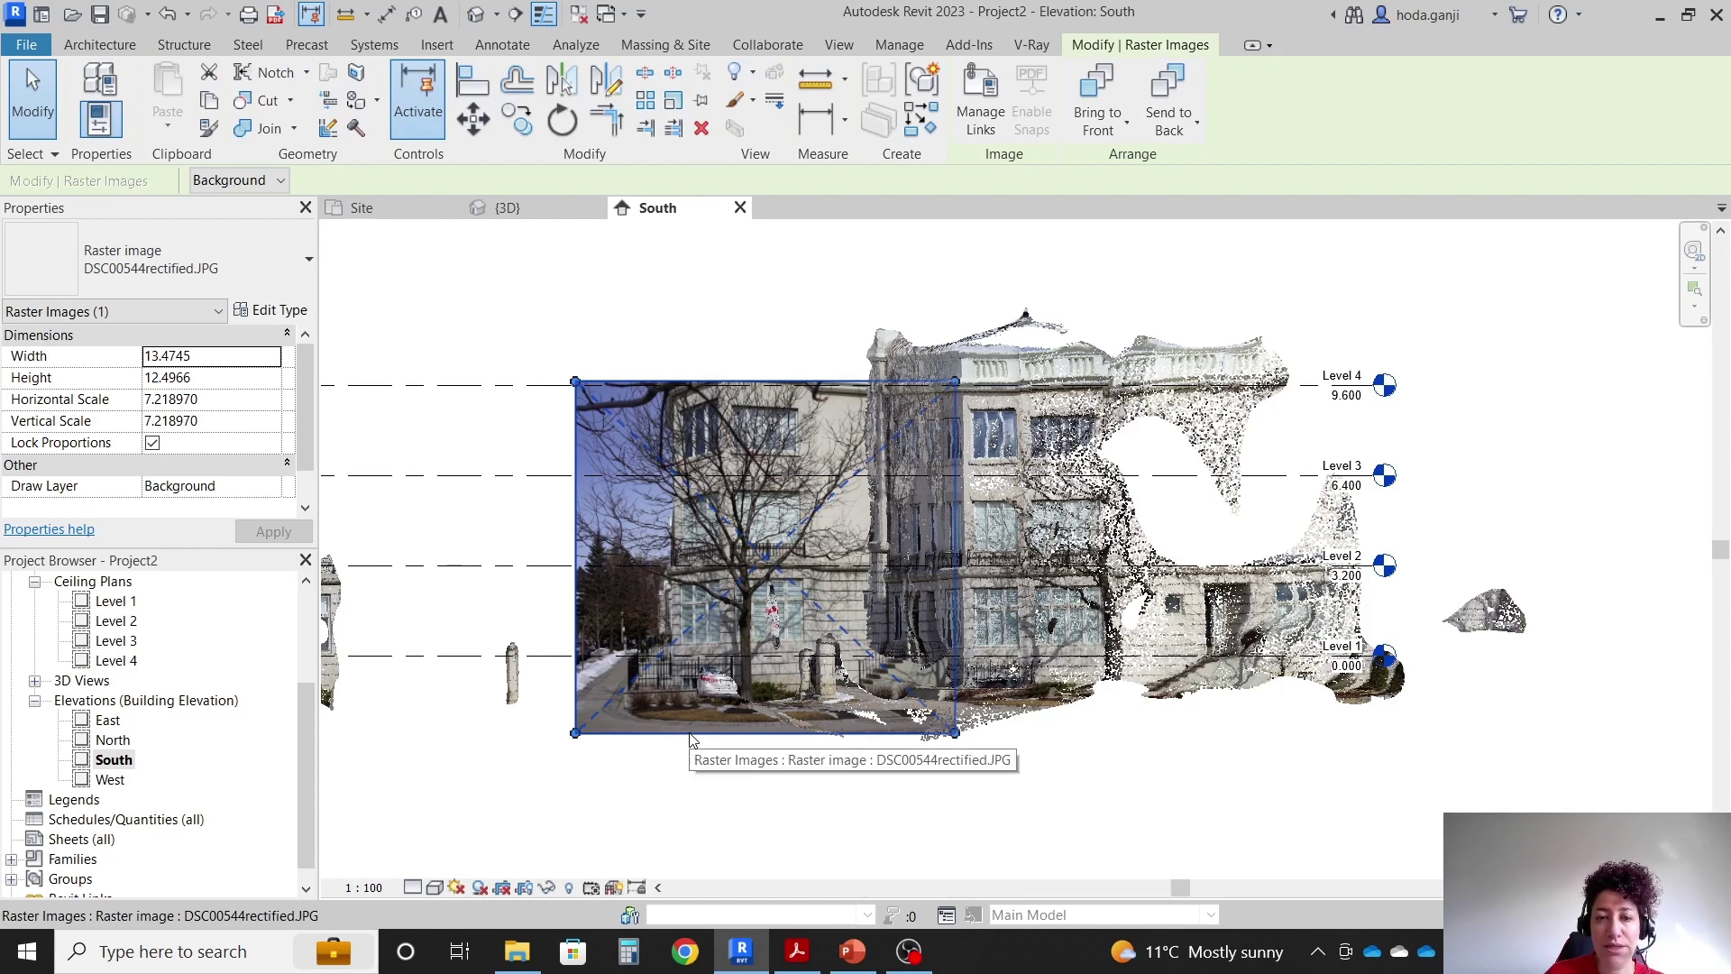
# Select the Kendal Scan point cloud and switch to the Site floor plan.
pyautogui.press('Escape')
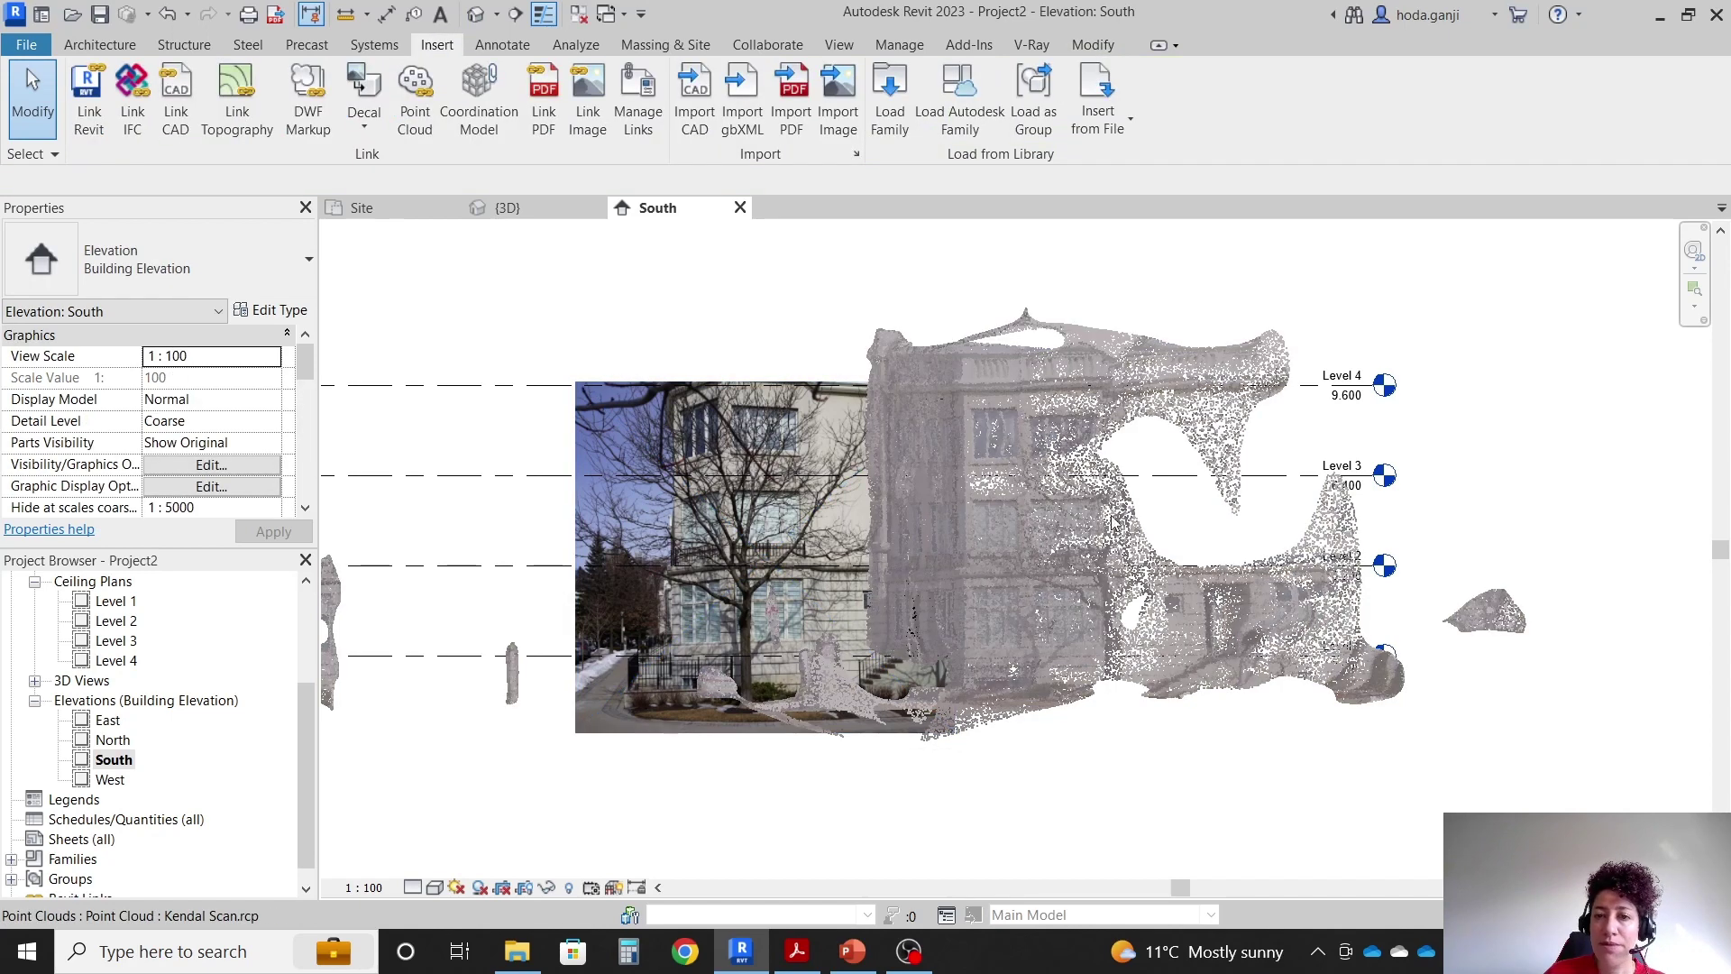
pyautogui.click(1091, 649)
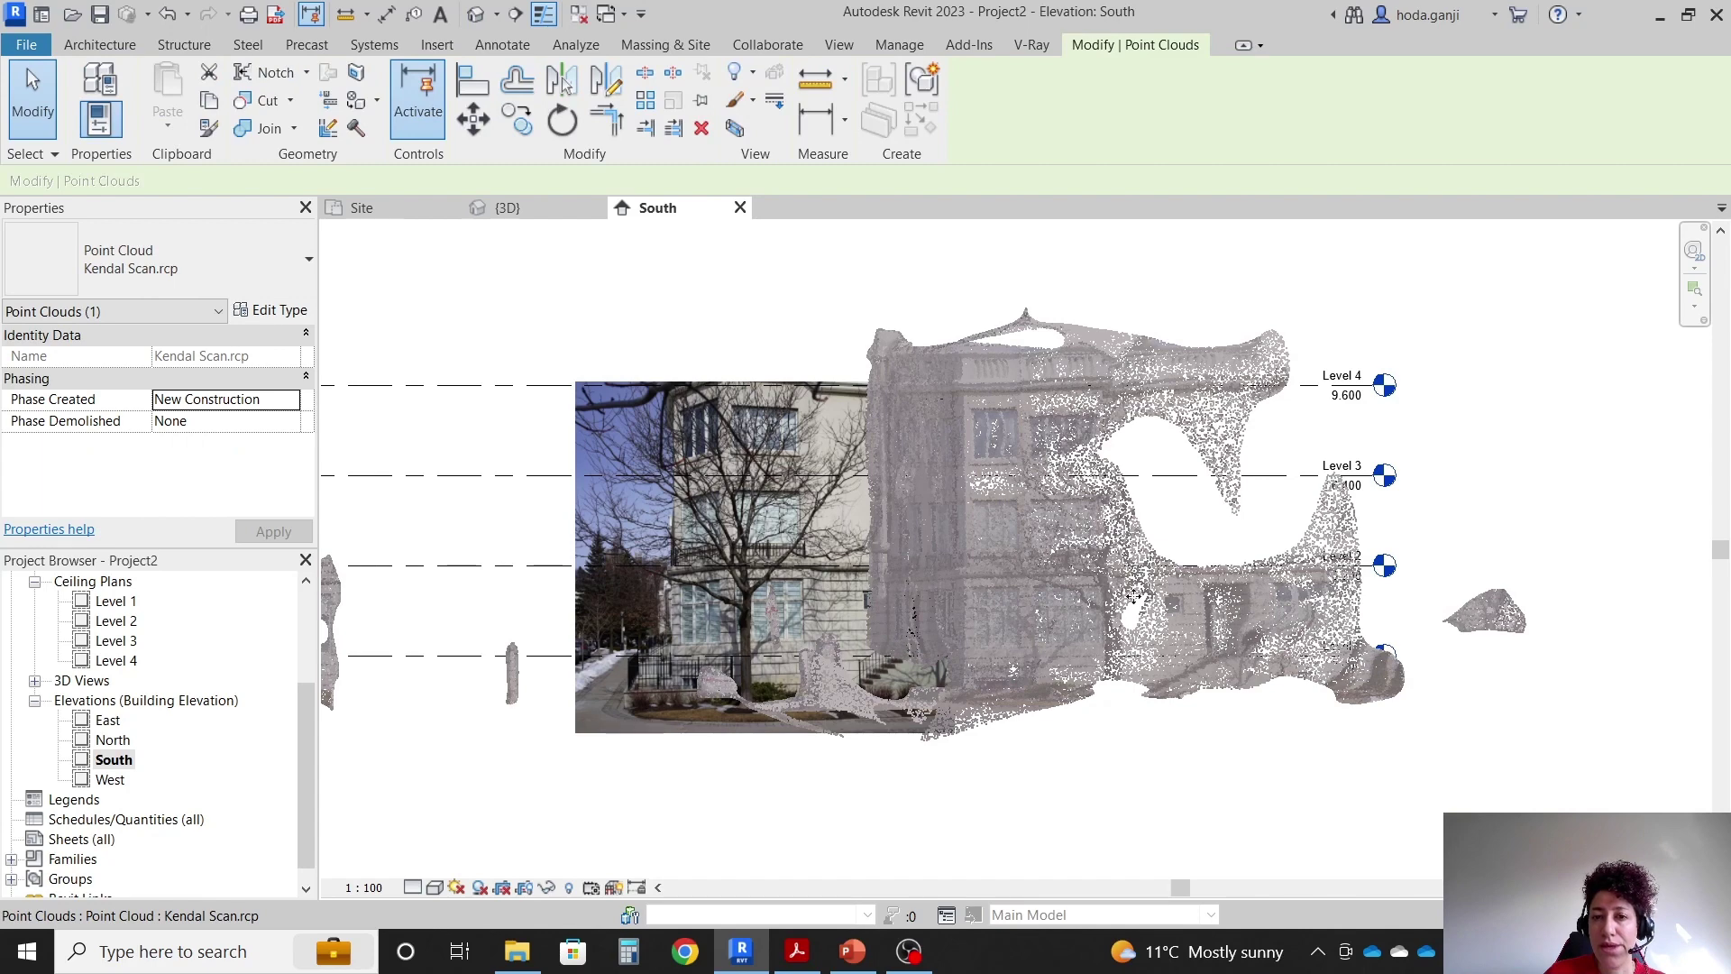
pyautogui.press('Escape')
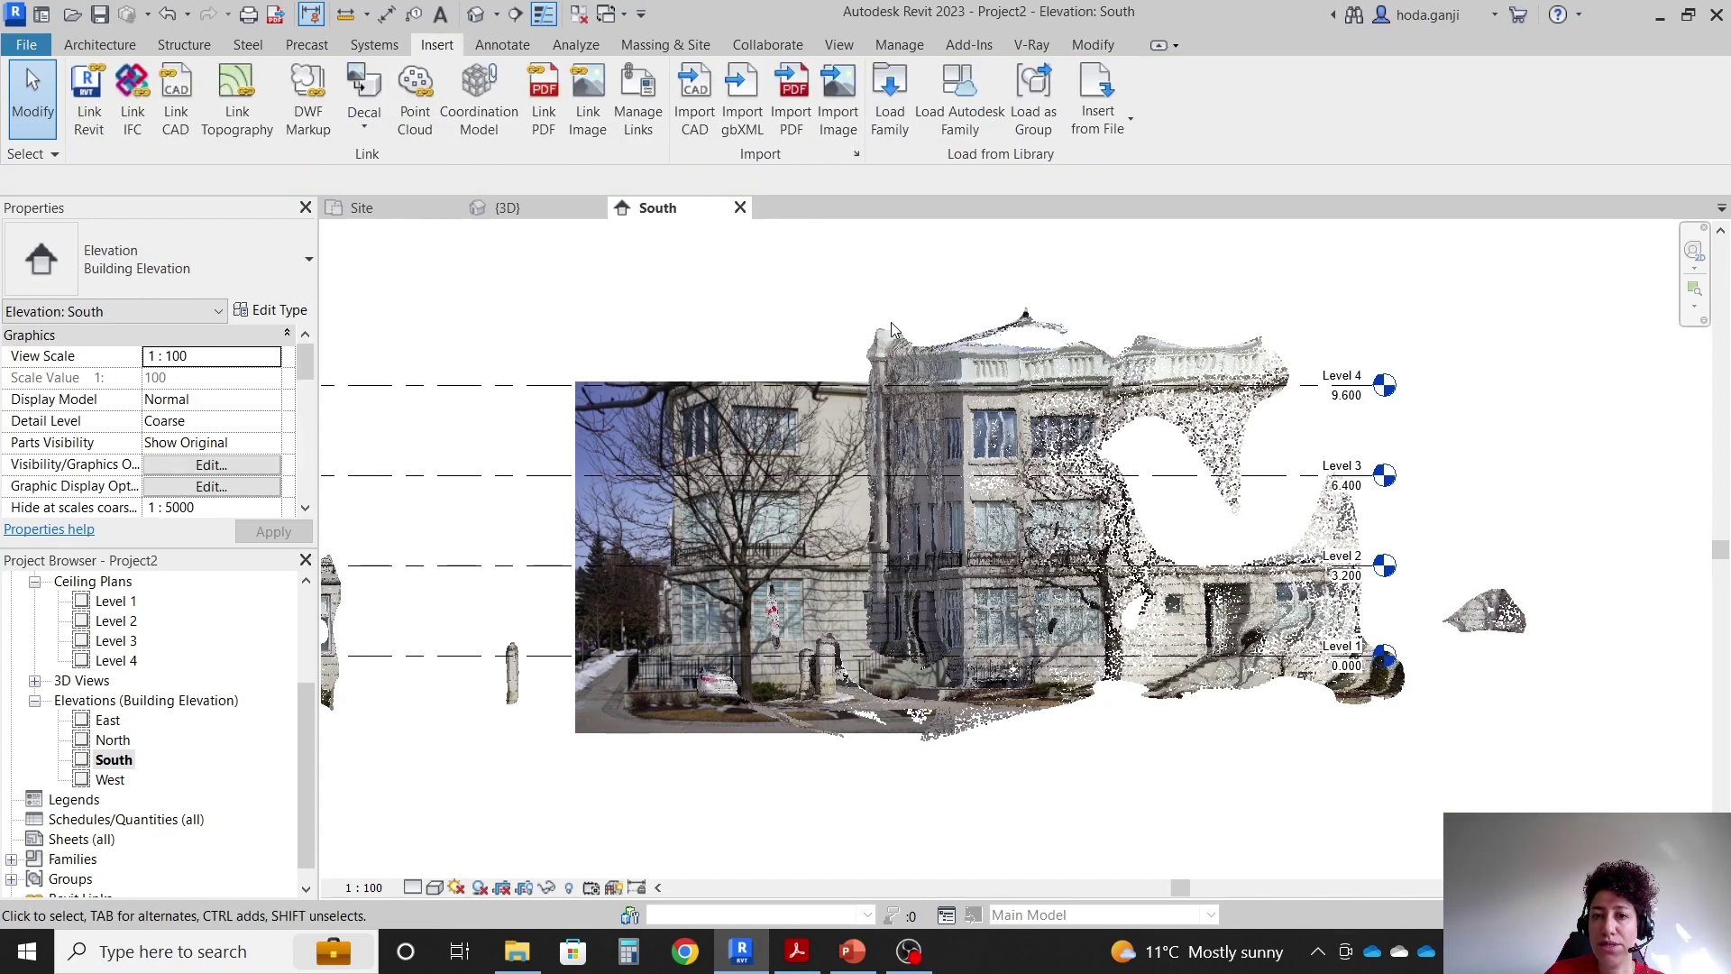
pyautogui.click(1116, 496)
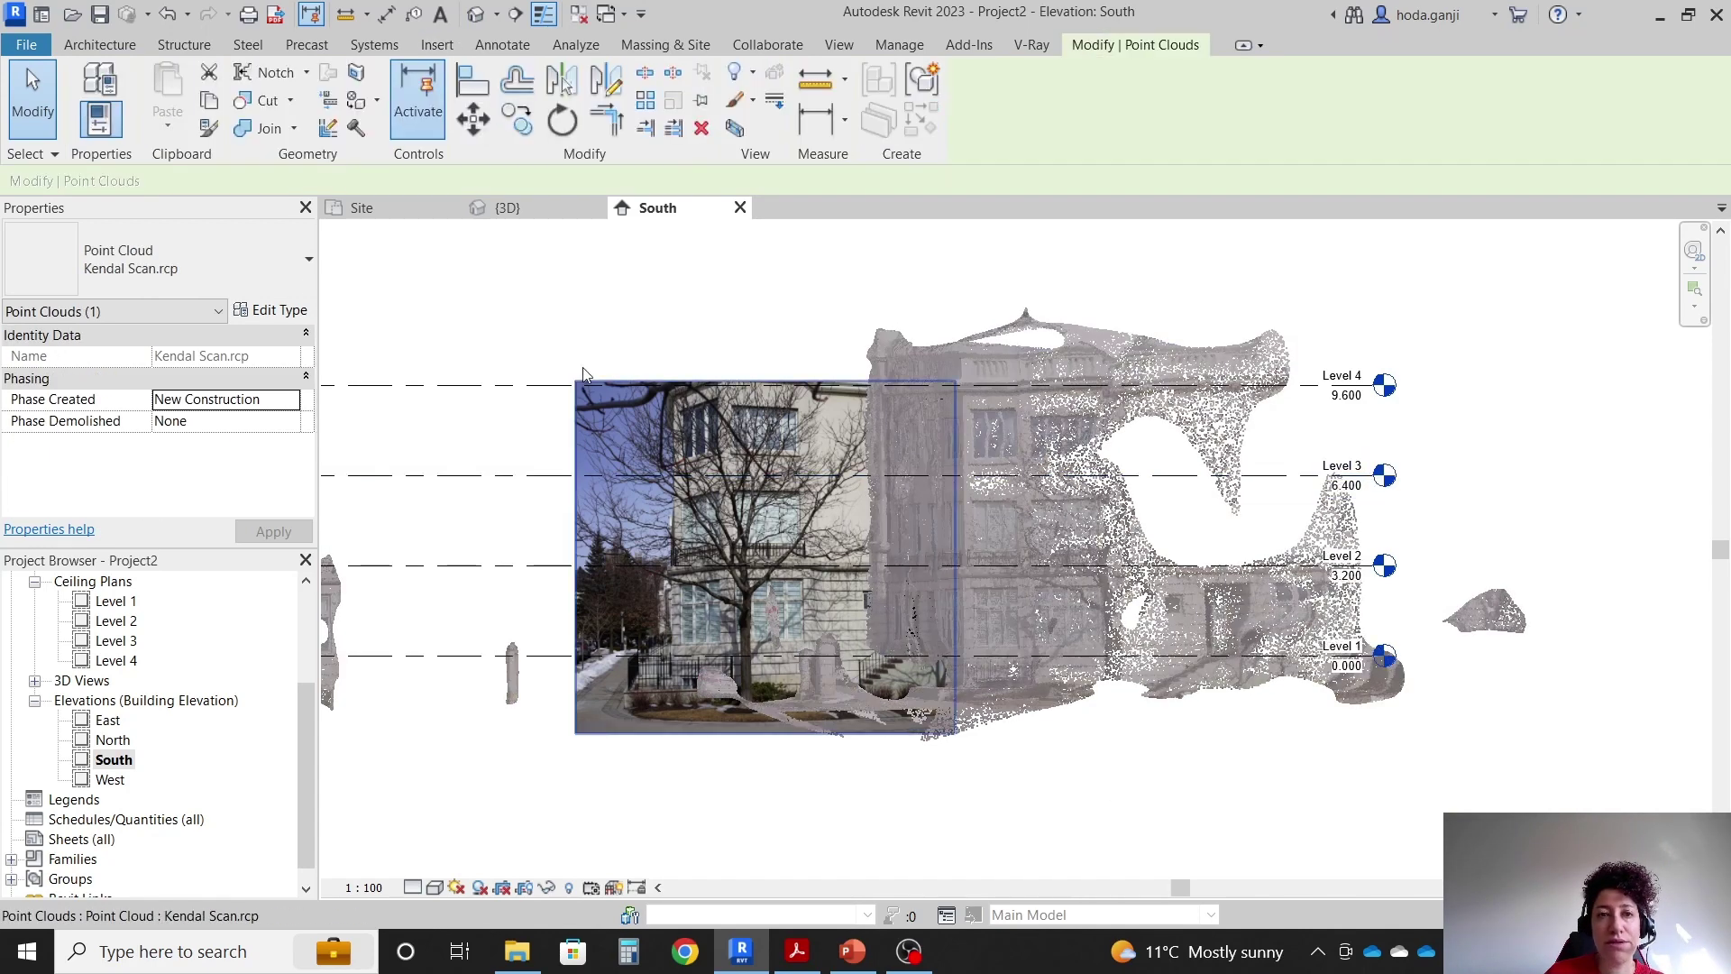
pyautogui.click(377, 209)
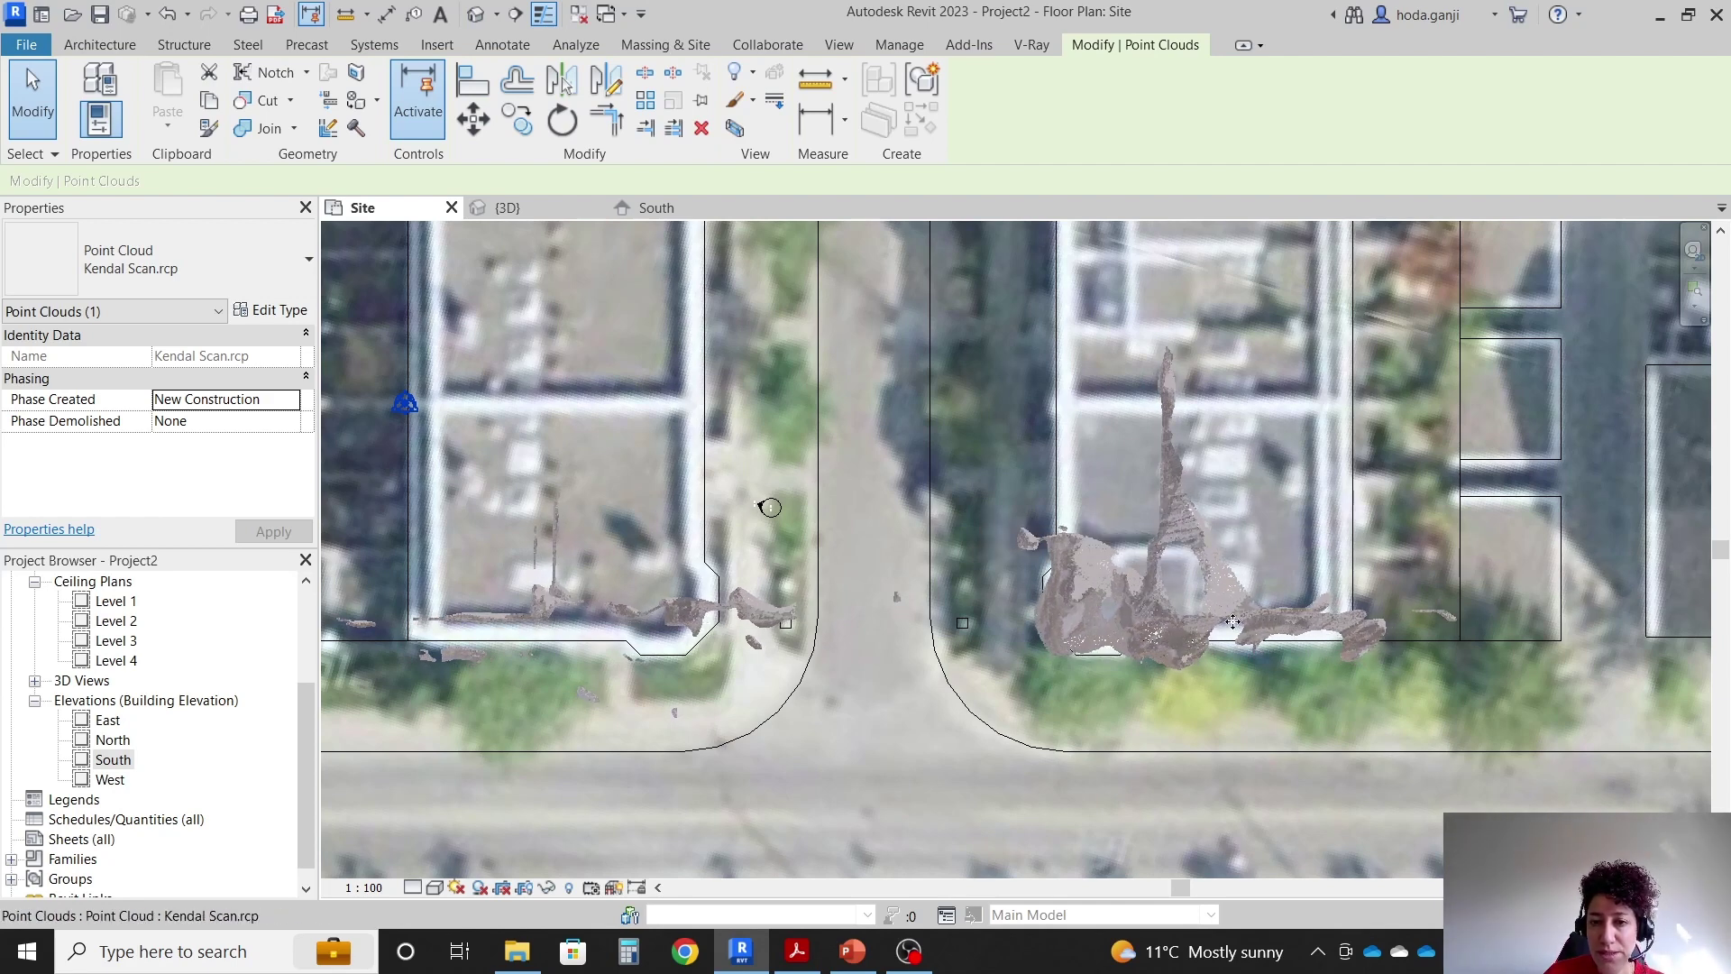
# Delete the building photo from the South elevation.
pyautogui.click(657, 208)
pyautogui.click(735, 497)
pyautogui.scroll(2, 964, 672)
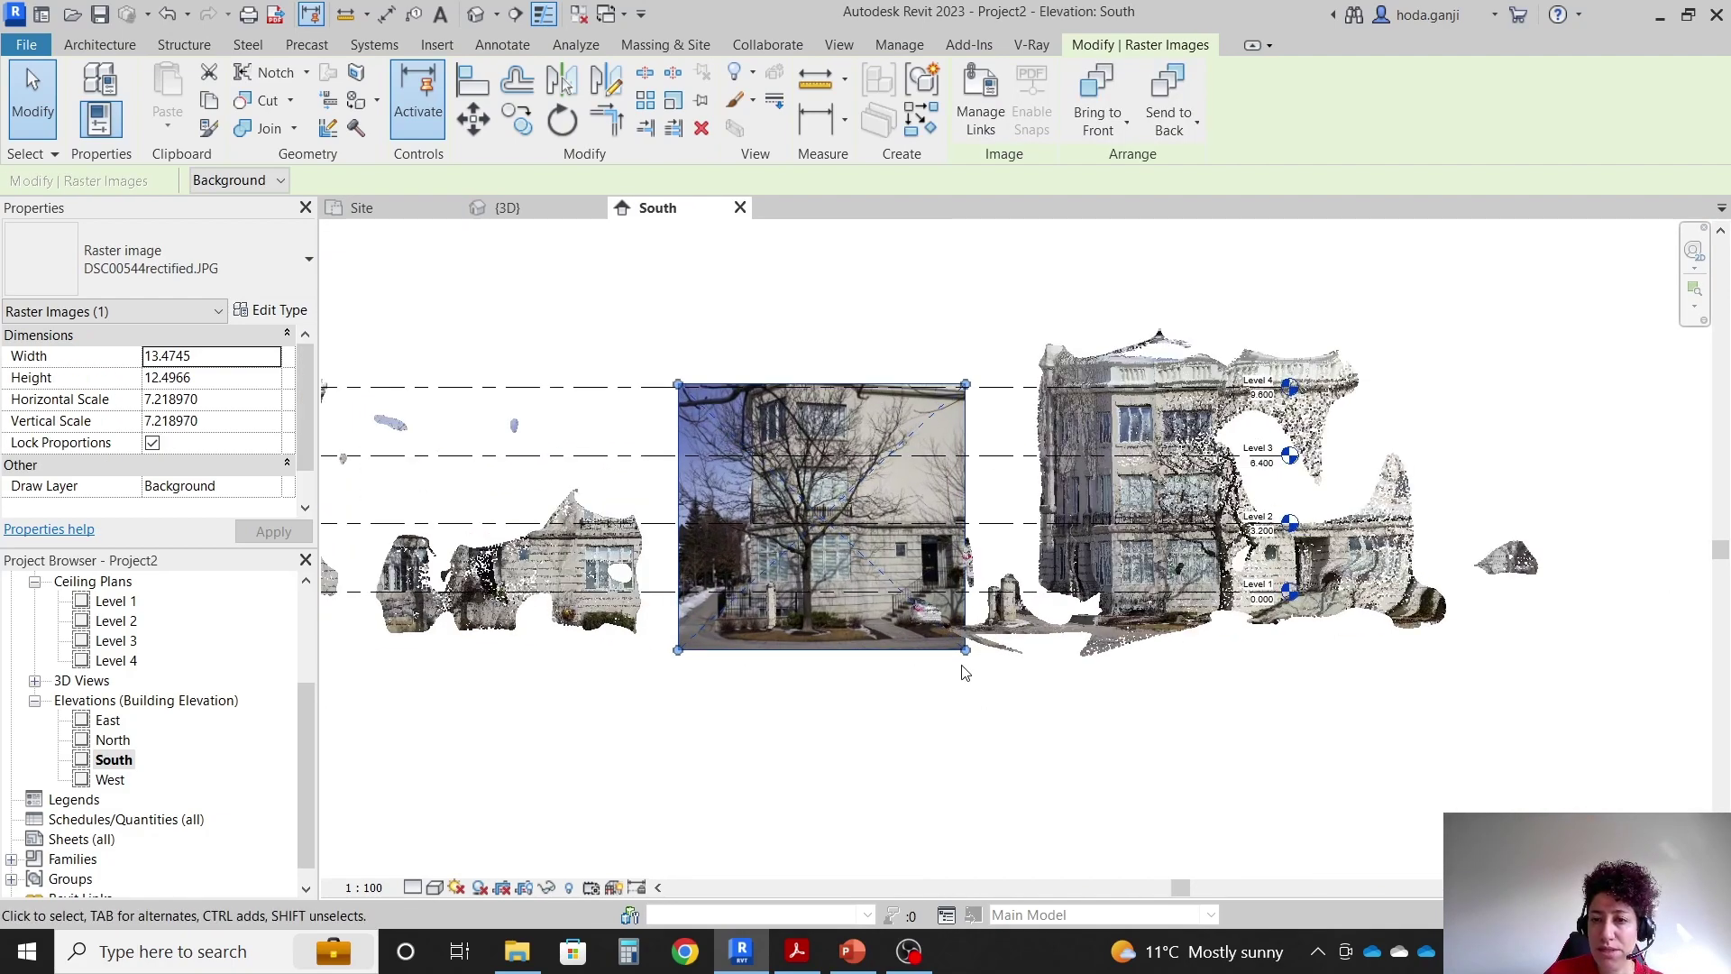
pyautogui.press('Delete')
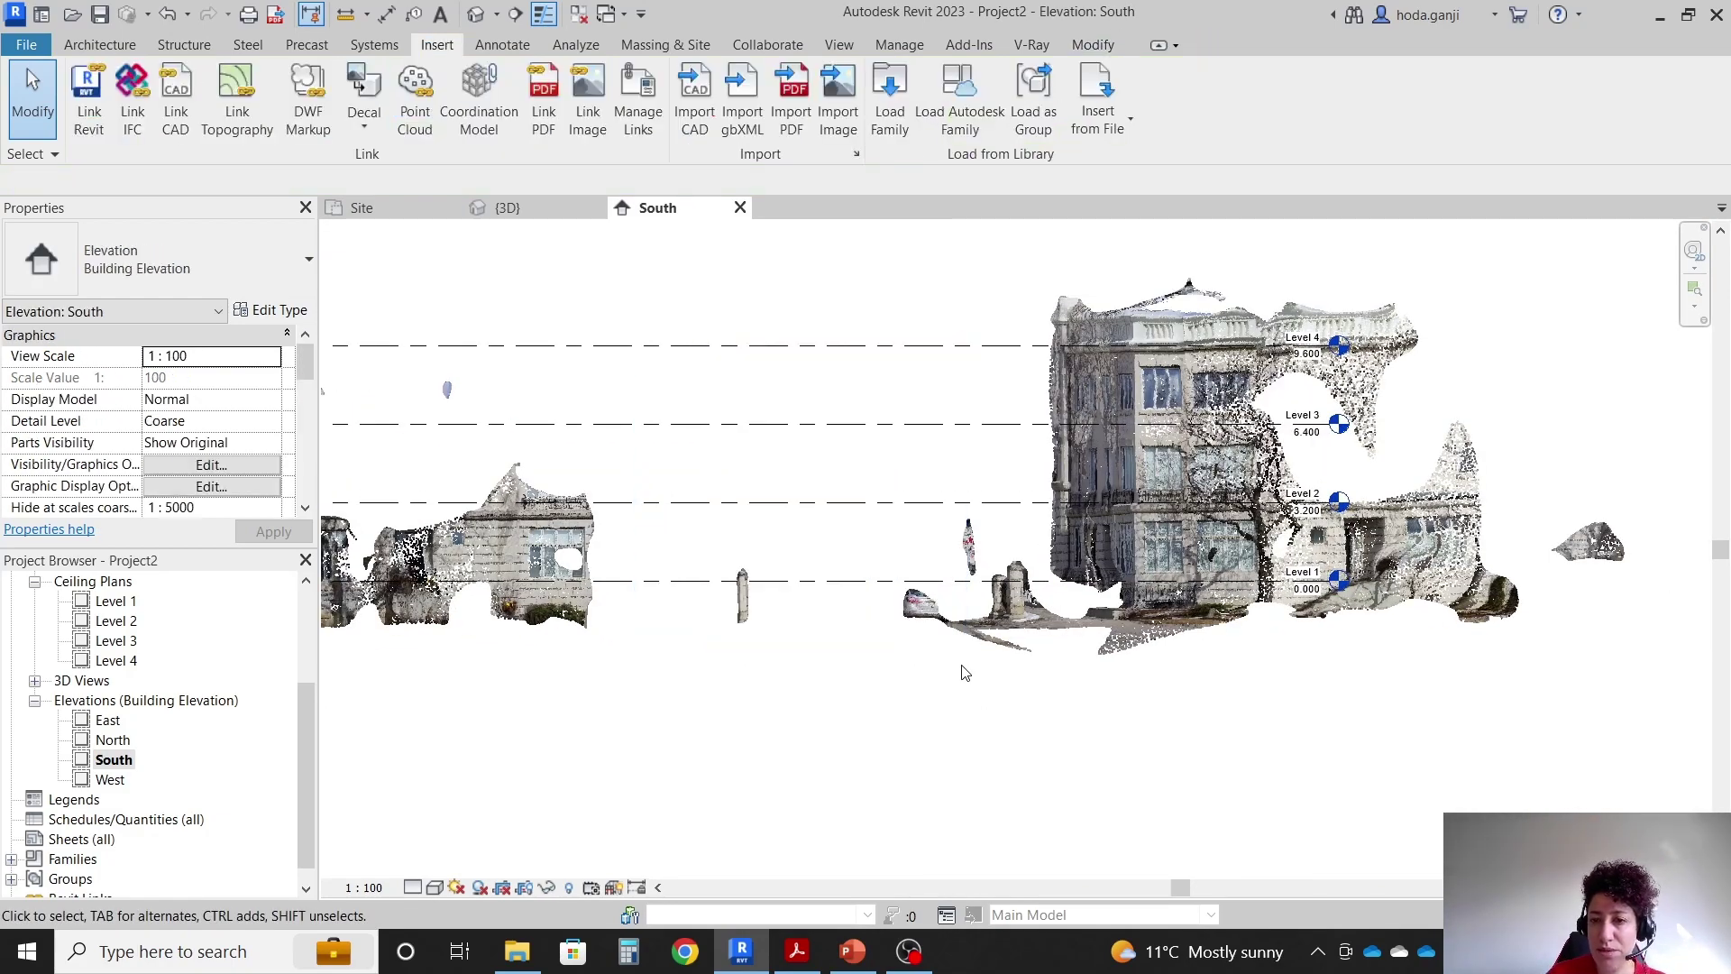
pyautogui.scroll(1, 1349, 660)
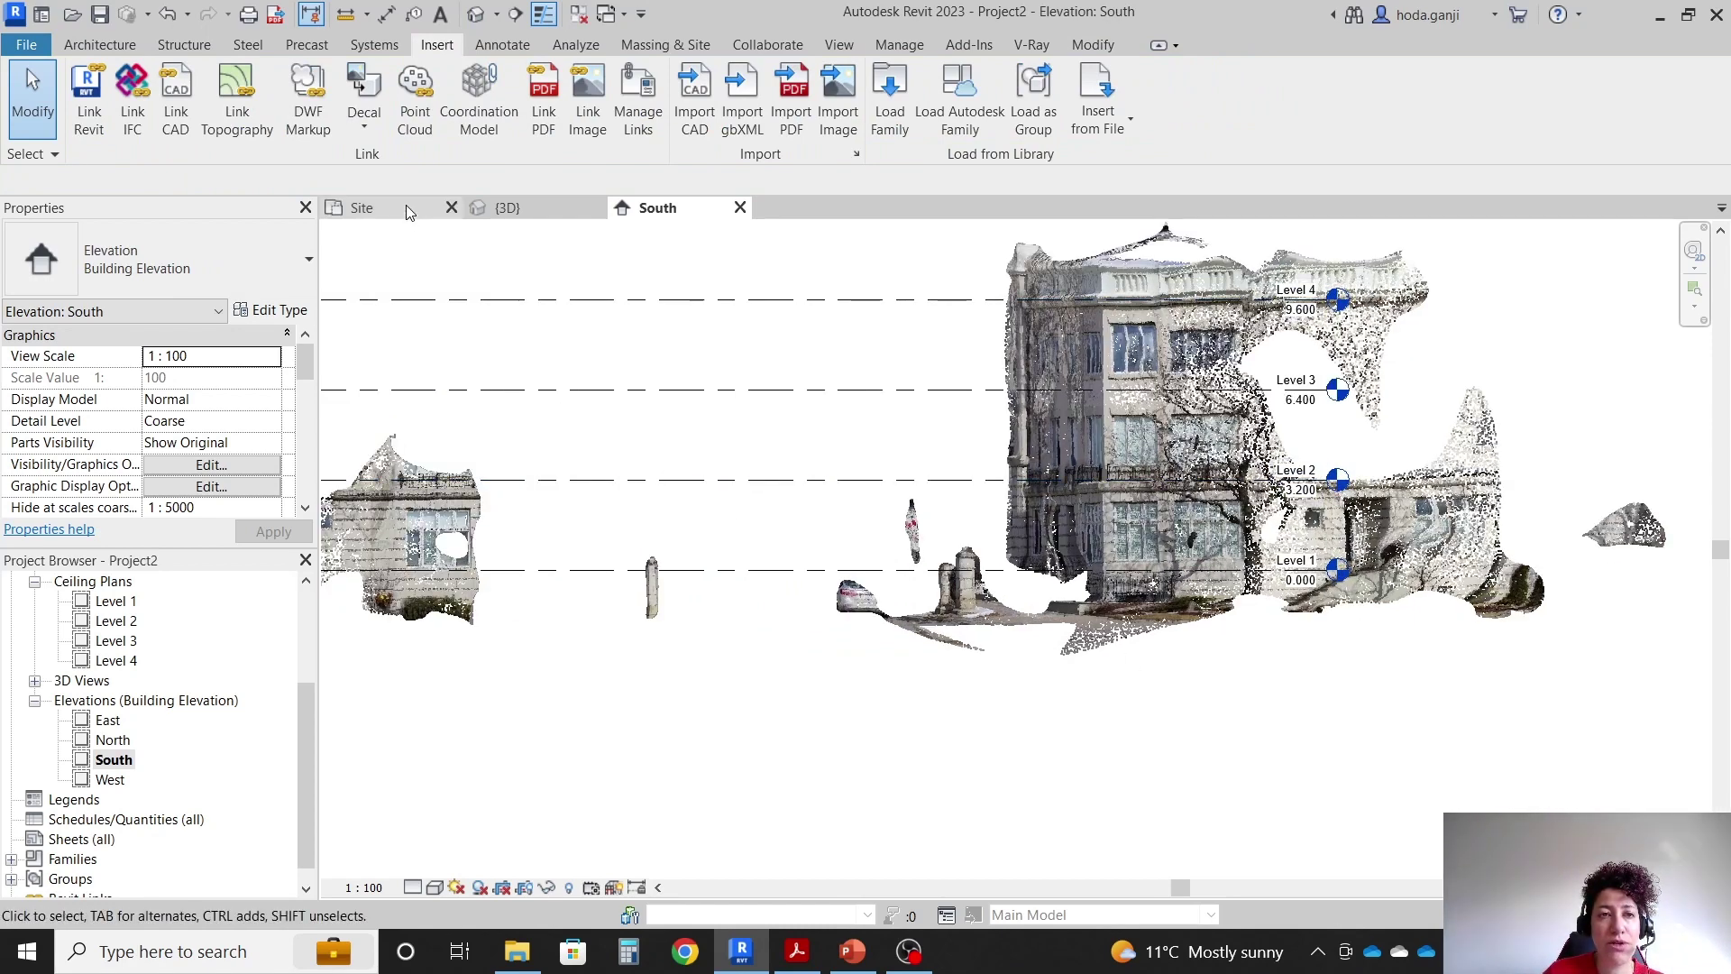
# Return to the Site floor plan and zoom out to see the whole site.
pyautogui.click(406, 205)
pyautogui.scroll(-3, 888, 559)
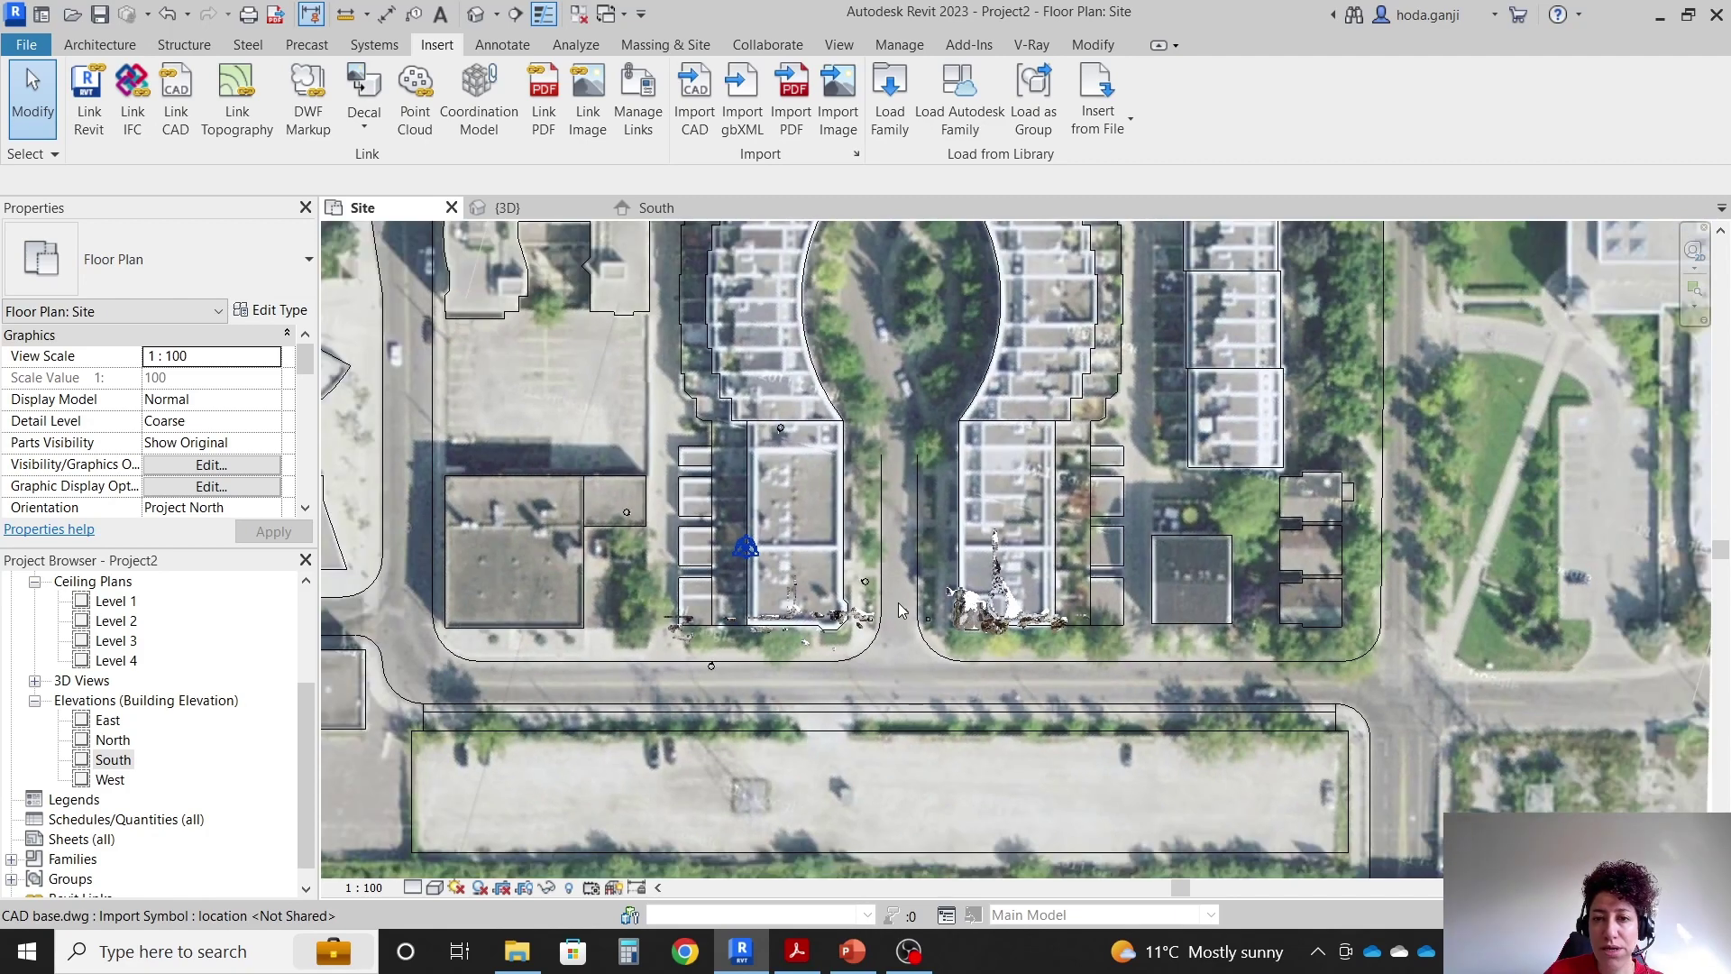
pyautogui.scroll(-2, 910, 631)
pyautogui.scroll(2, 1116, 361)
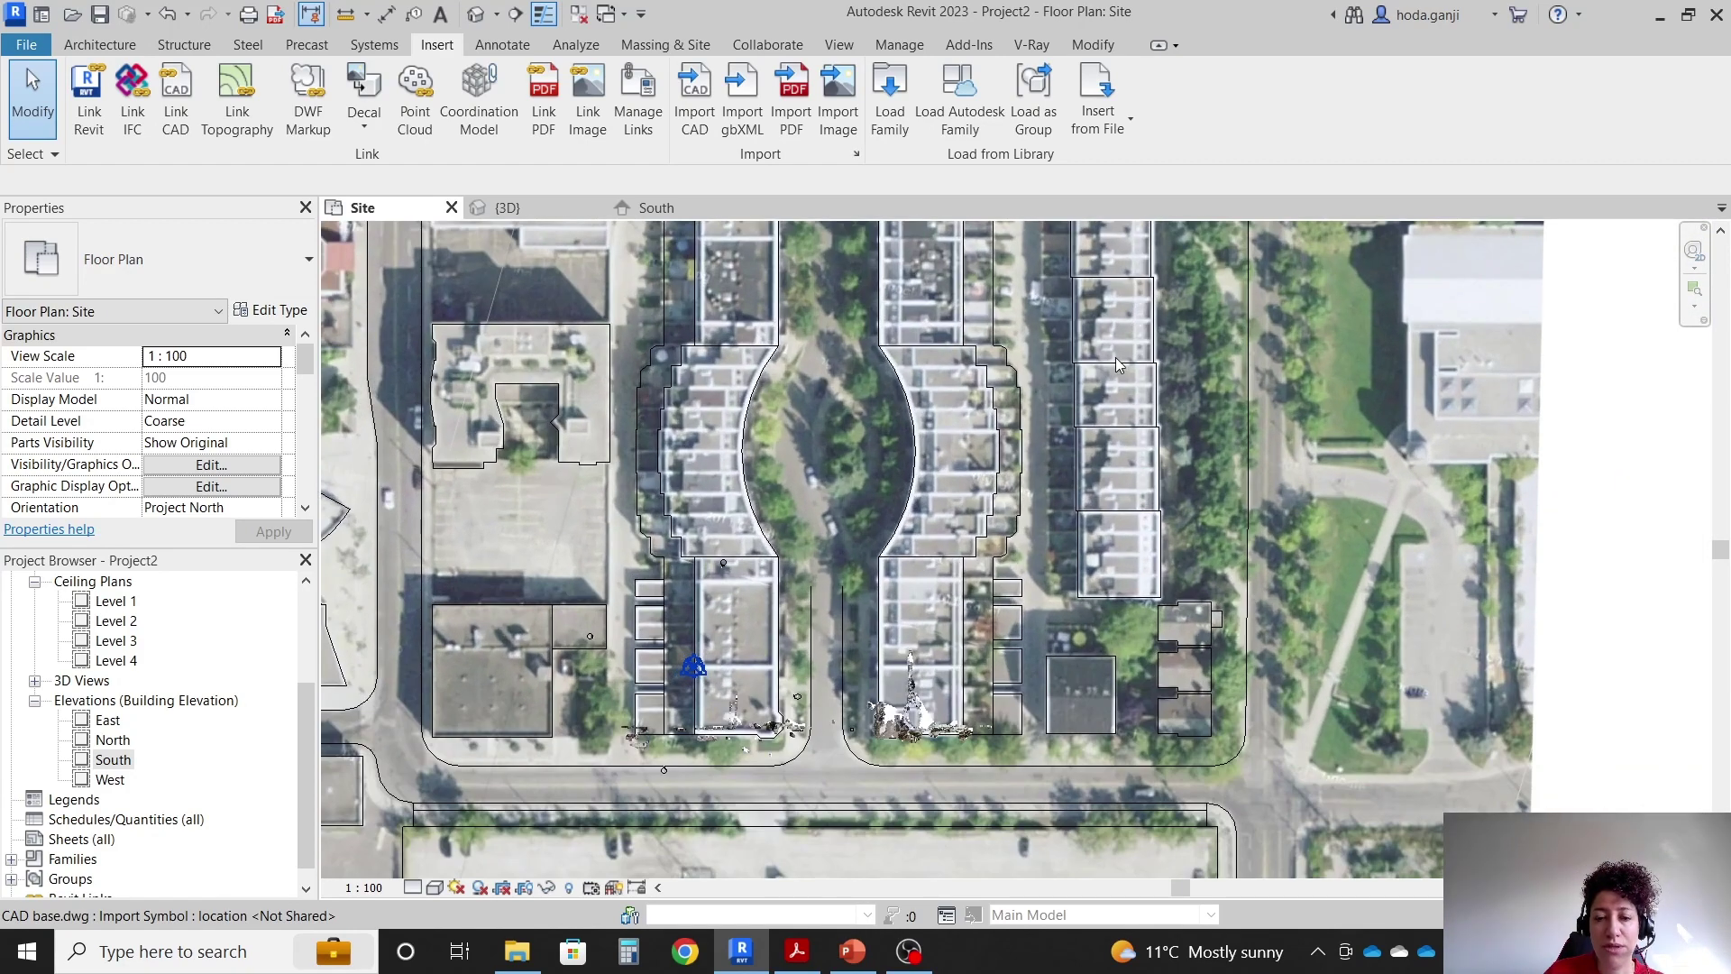
pyautogui.scroll(-1, 919, 721)
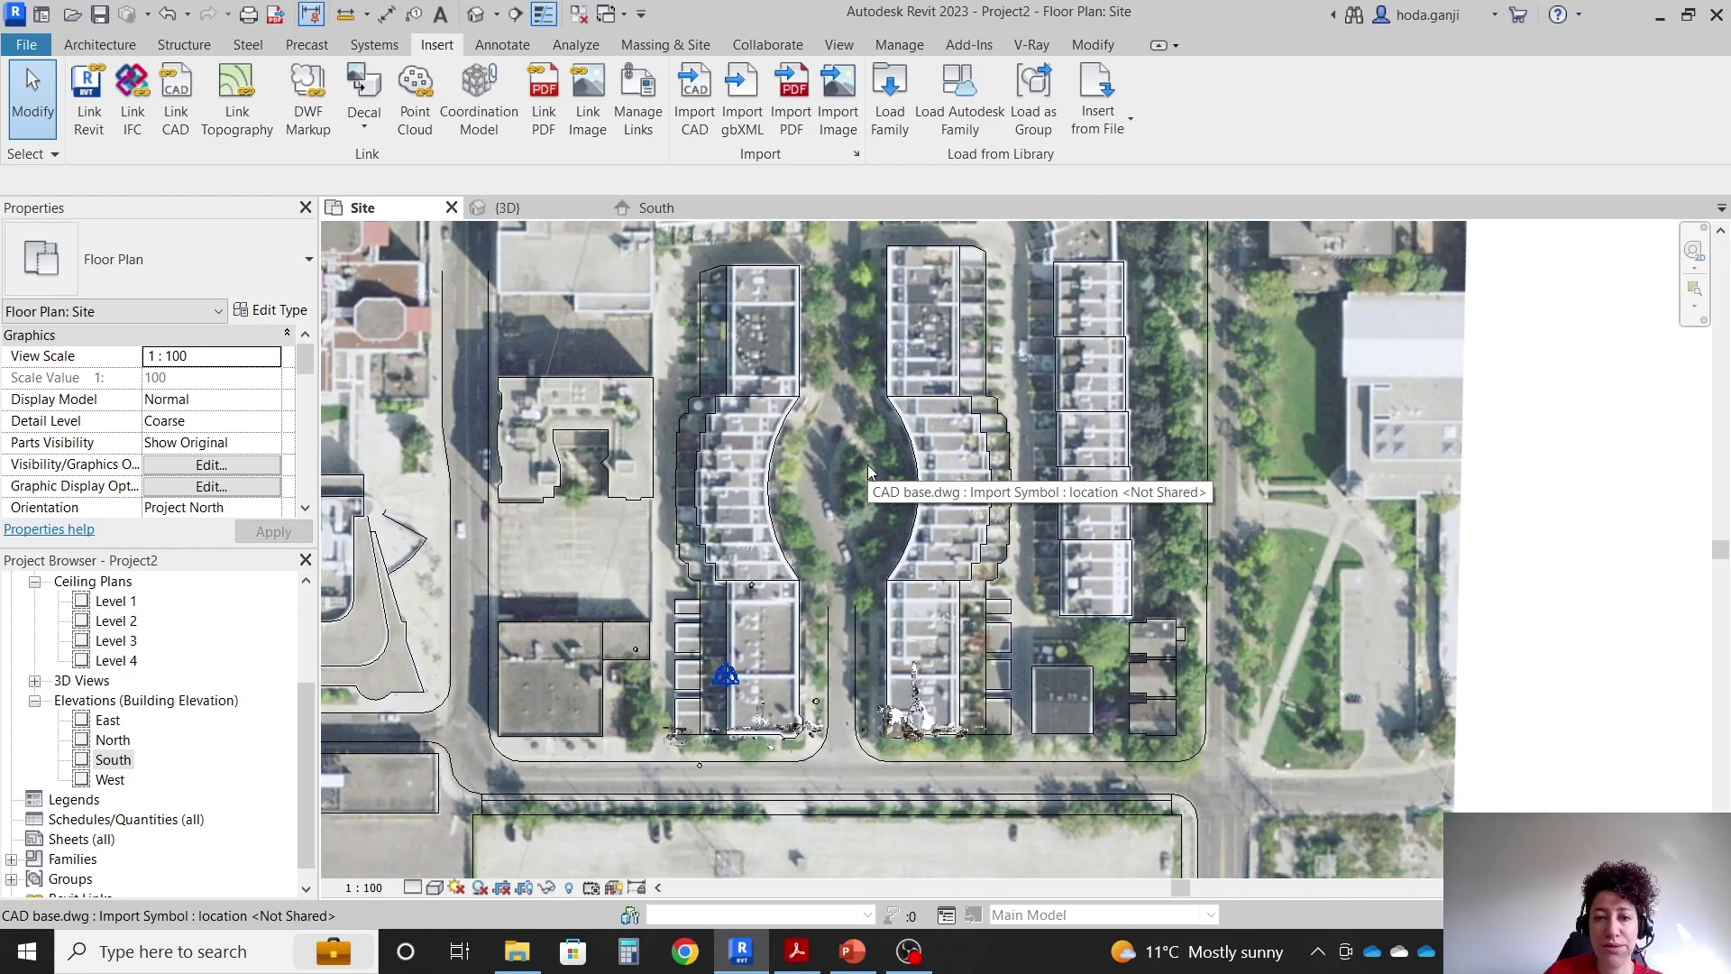
# Set the project location to Toronto, ON Canada from the Default City List.
pyautogui.click(892, 47)
pyautogui.click(603, 77)
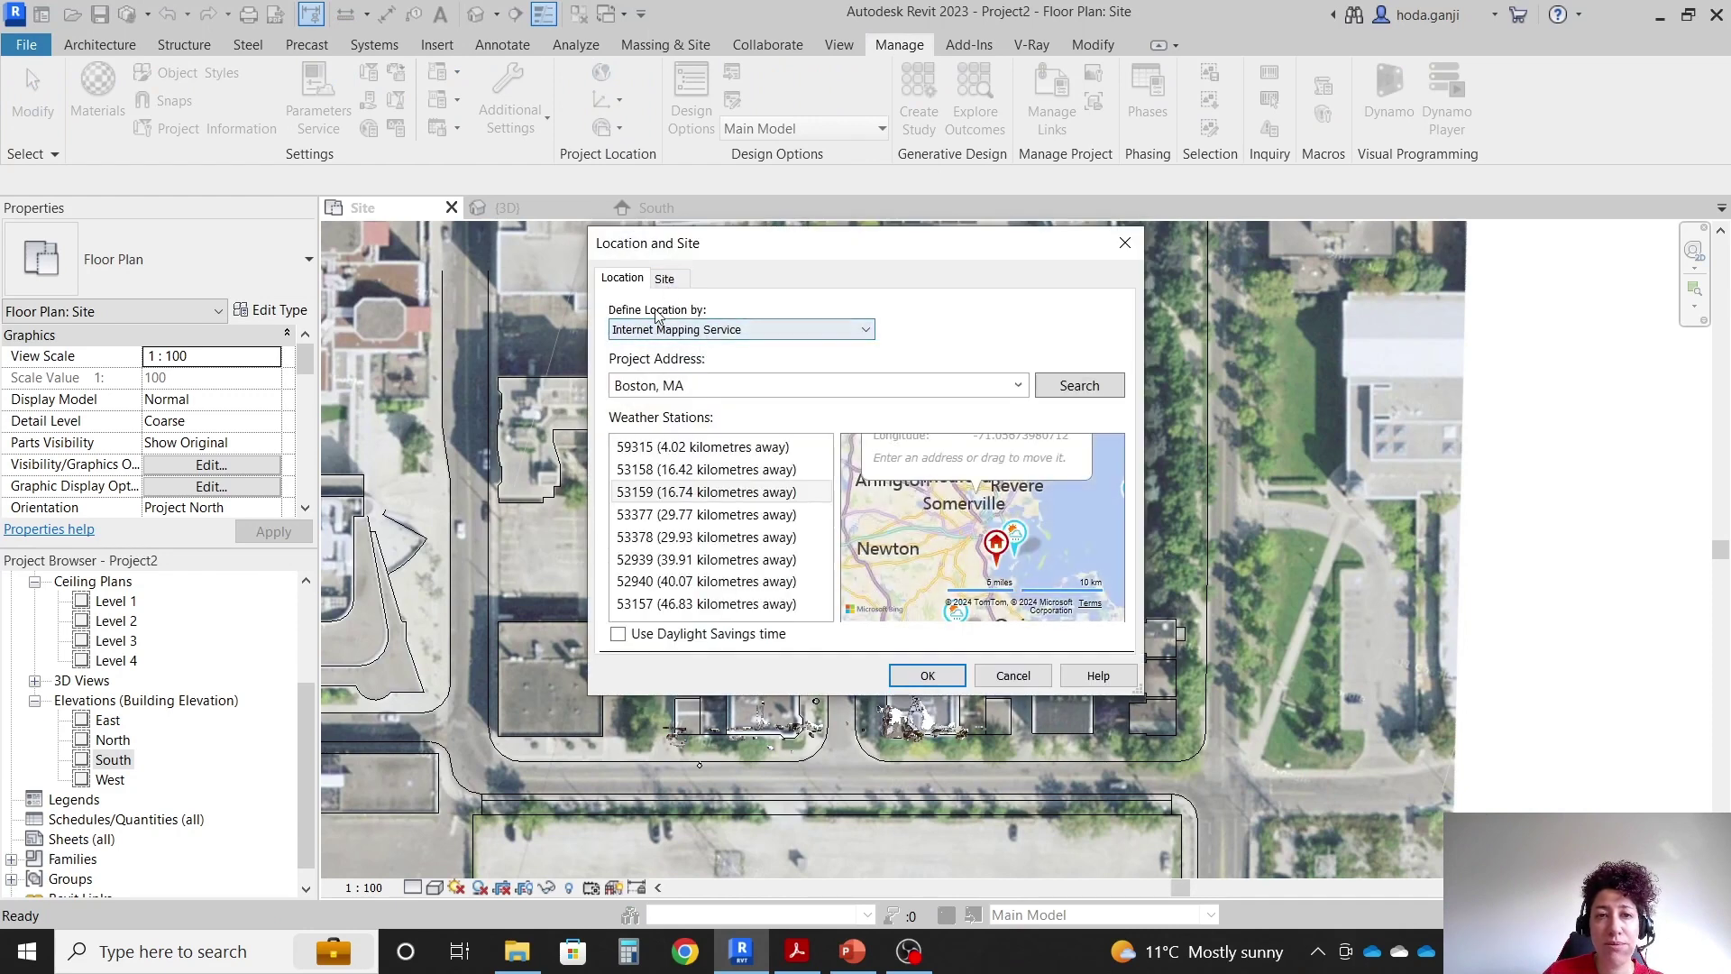
pyautogui.click(678, 330)
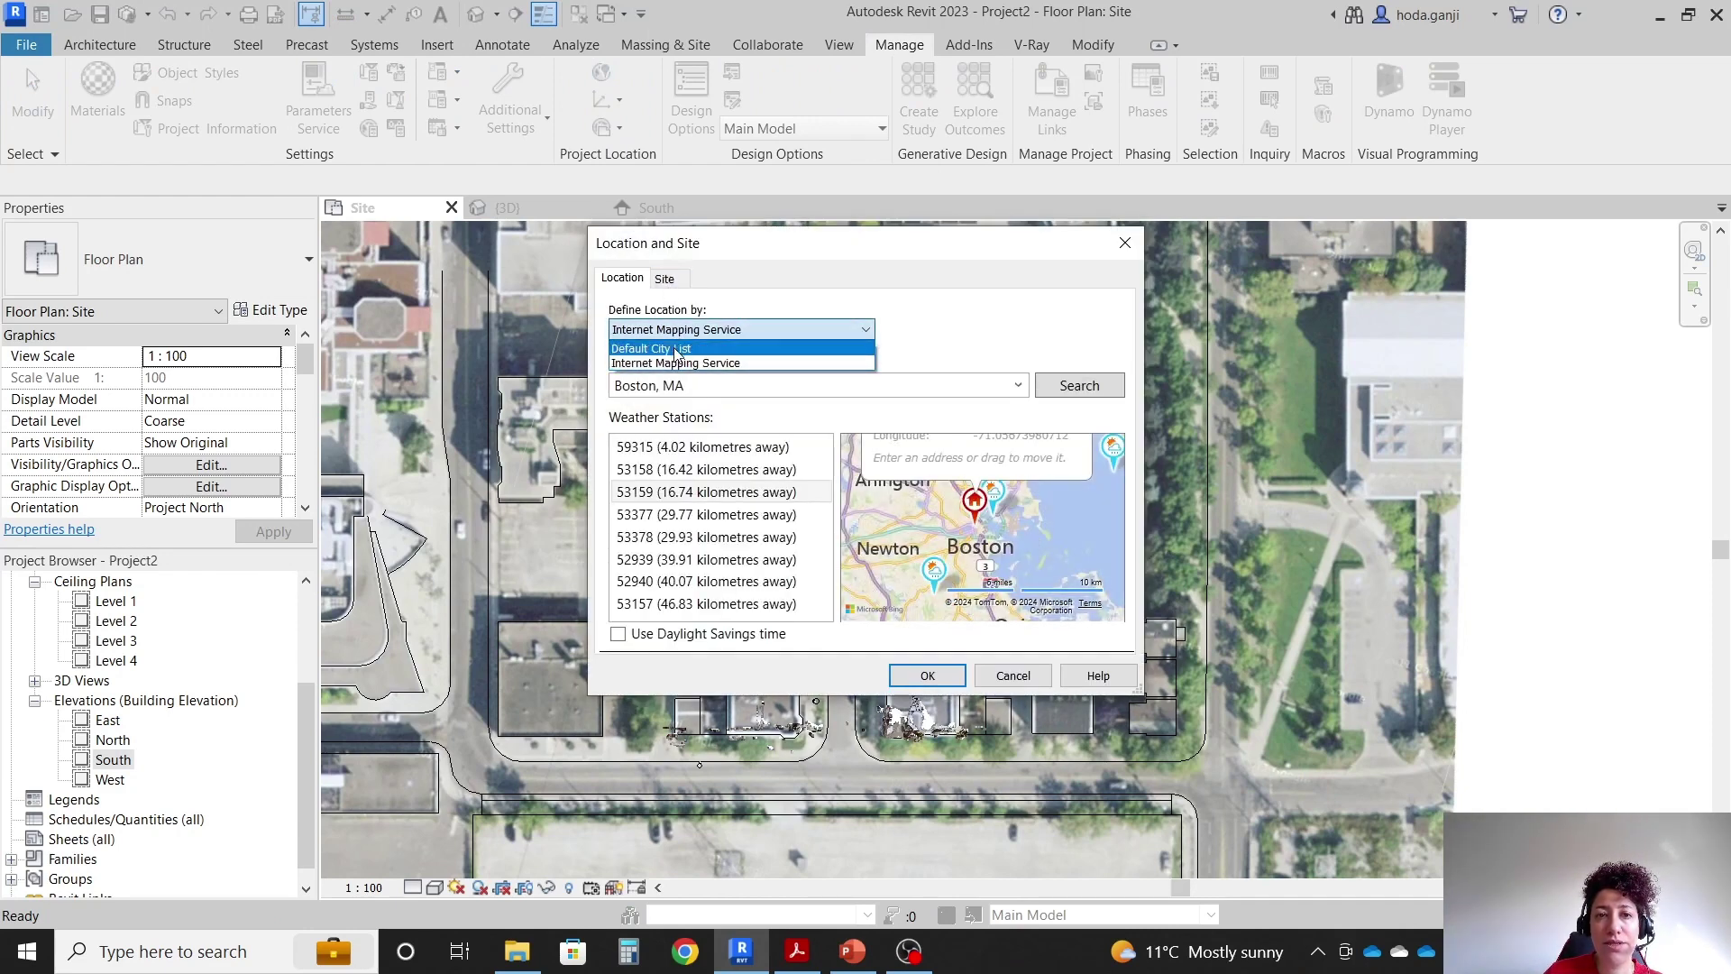
pyautogui.click(678, 350)
pyautogui.click(866, 408)
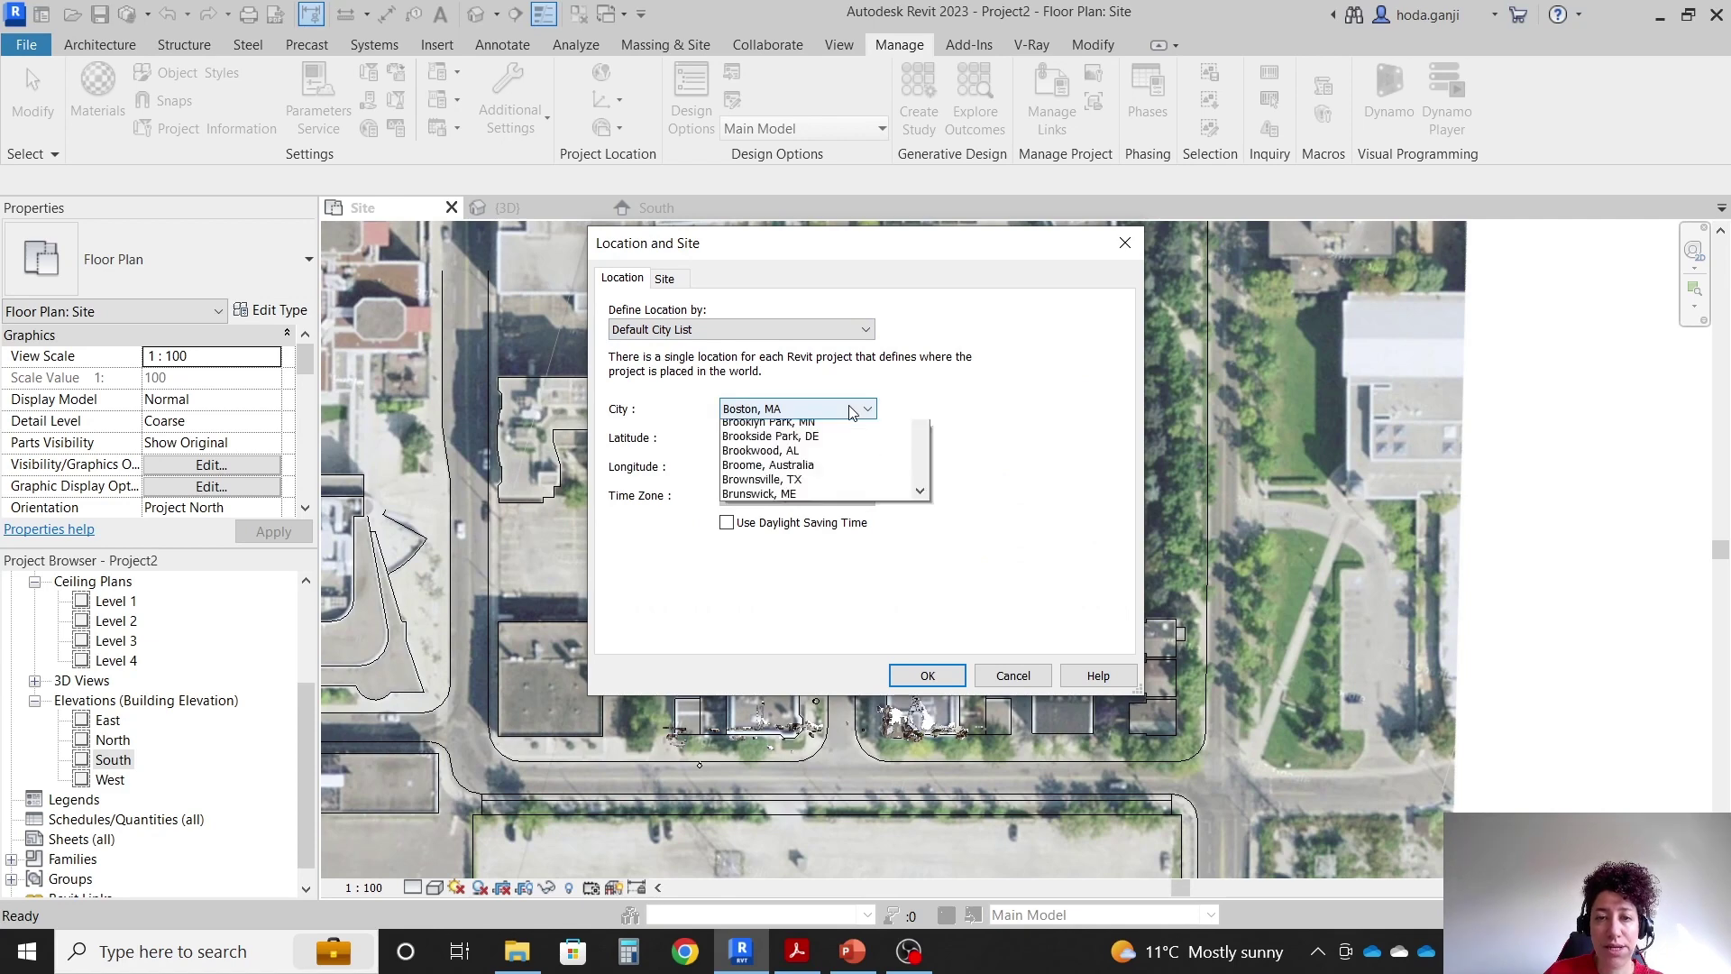
pyautogui.press('t')
pyautogui.scroll(-5, 797, 559)
pyautogui.scroll(-4, 797, 559)
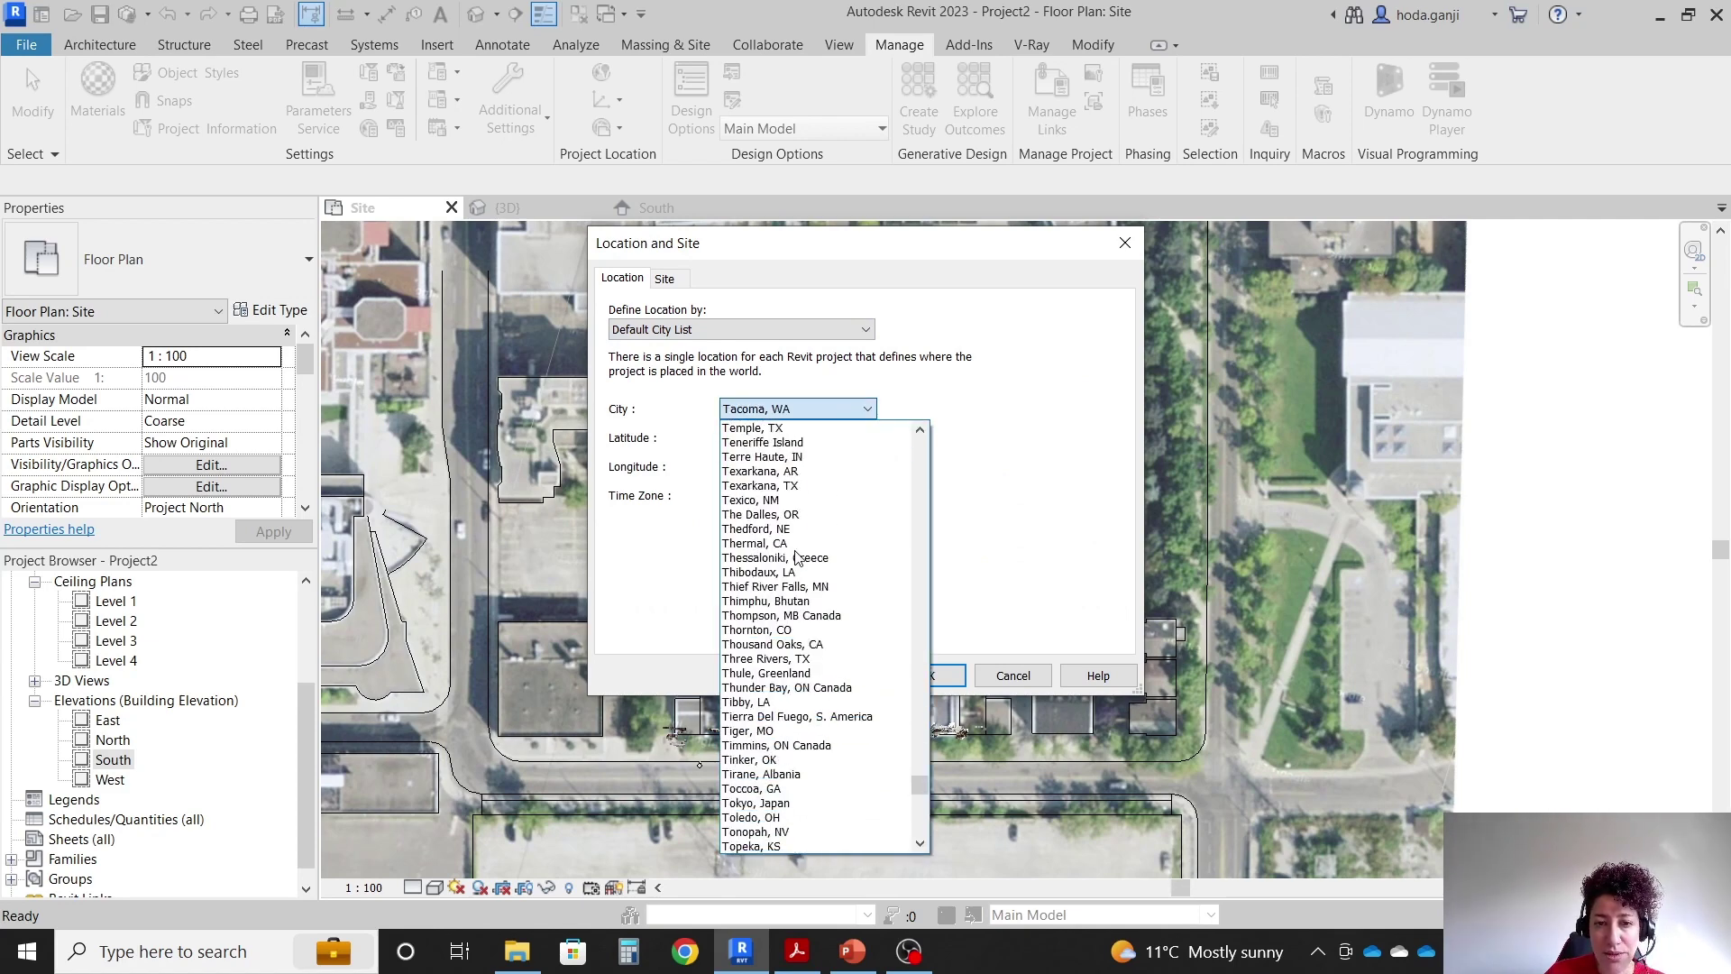
pyautogui.scroll(-3, 797, 556)
pyautogui.click(816, 719)
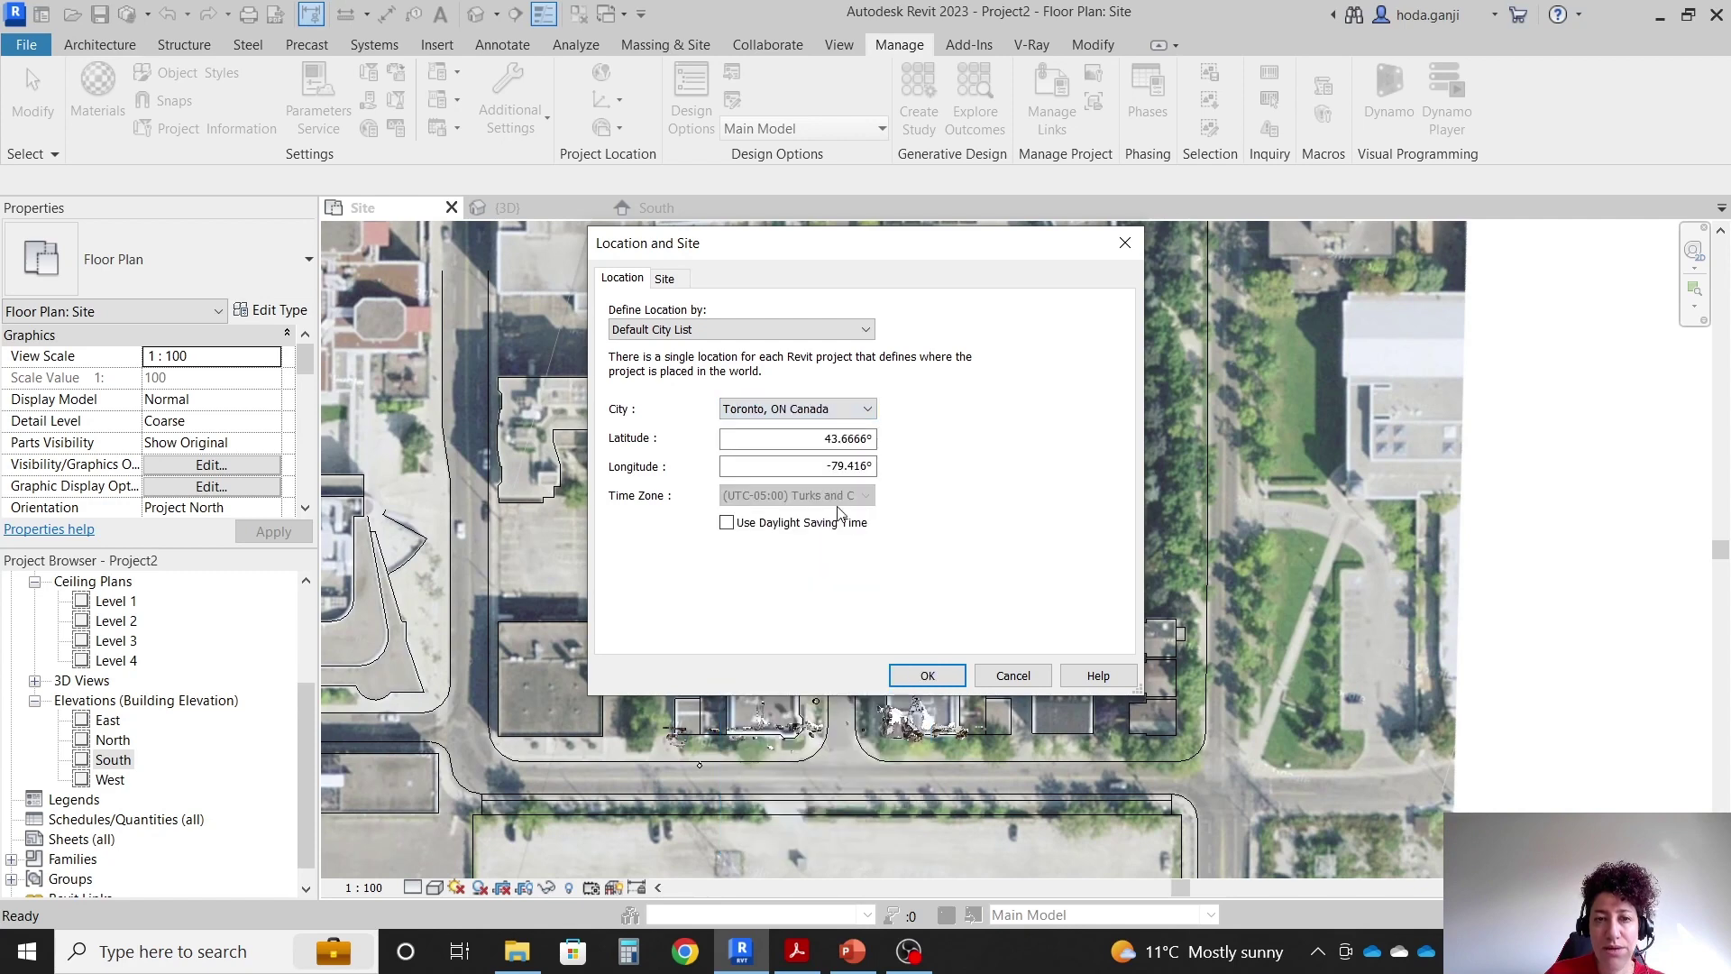
pyautogui.click(928, 678)
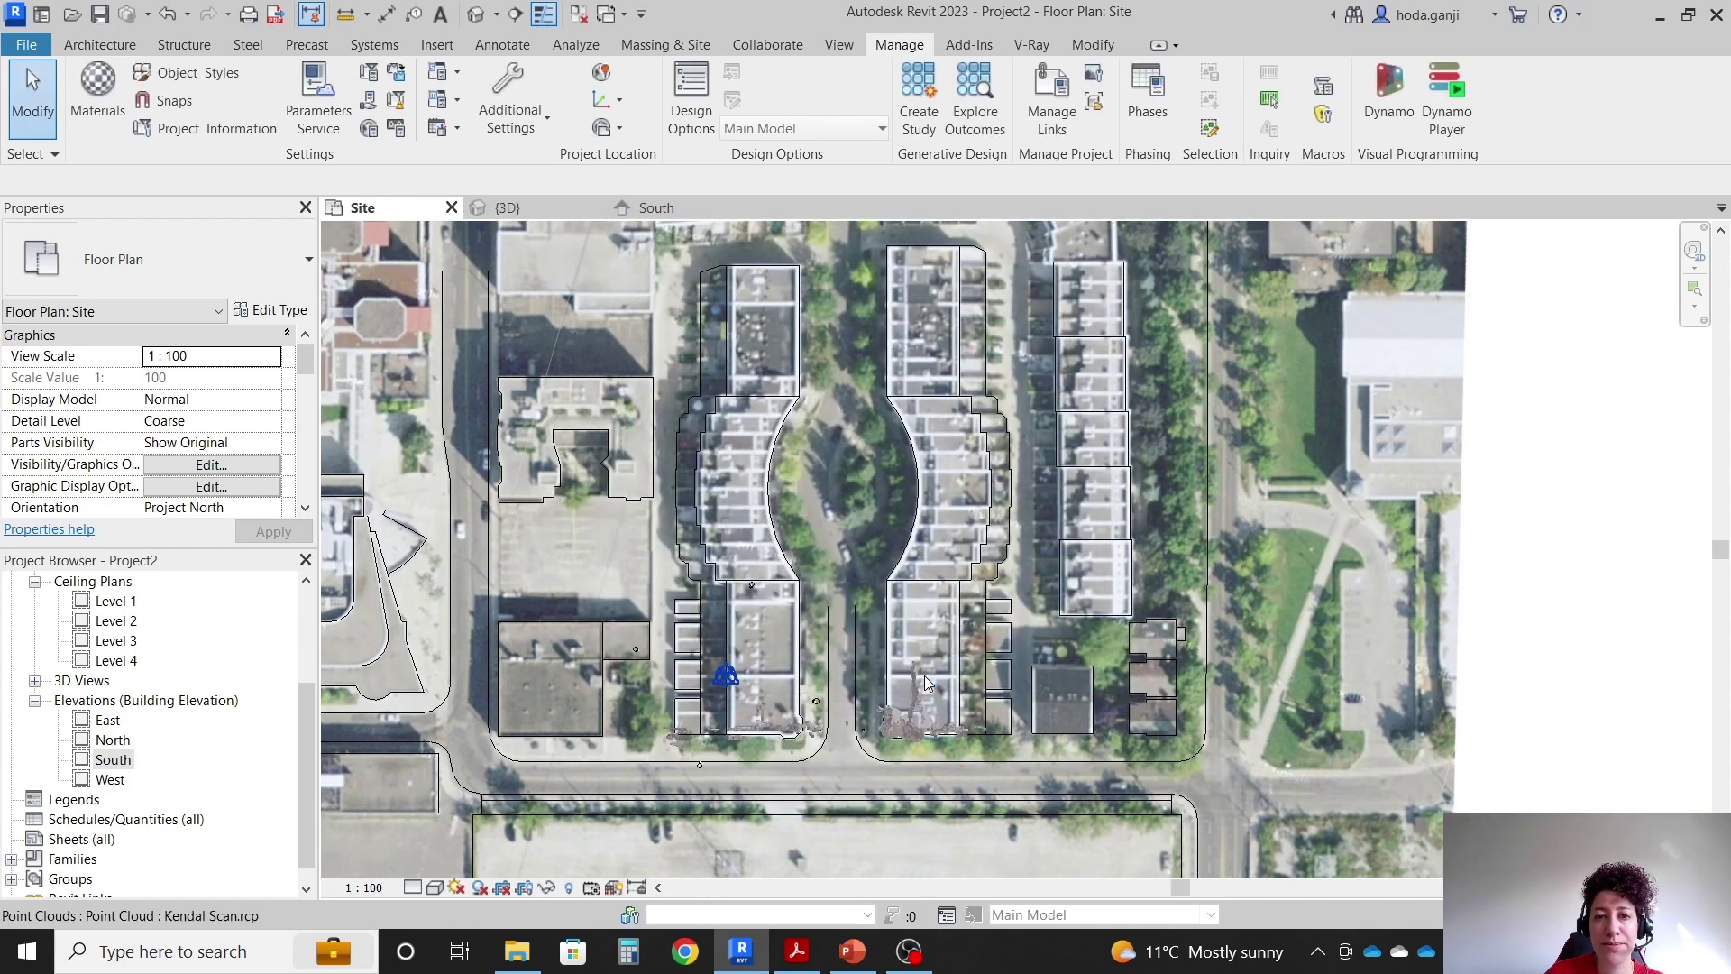
pyautogui.scroll(2, 1005, 669)
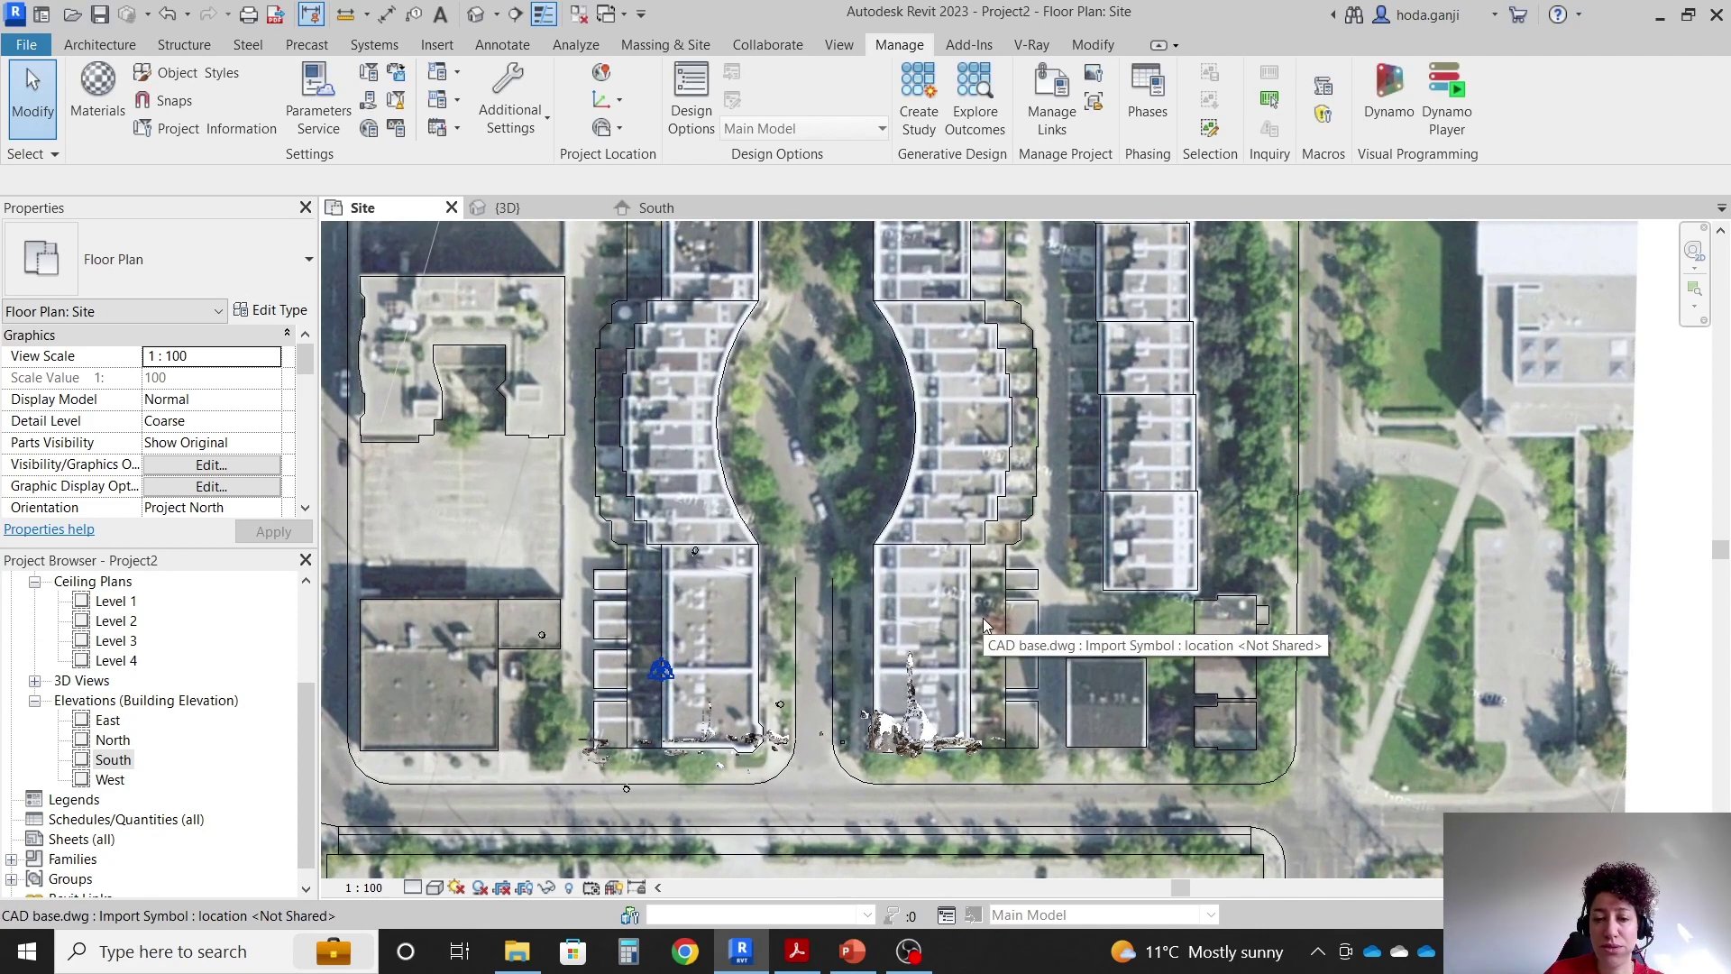
# Switch to PowerPoint's Assignment 2a slide with the Urban Context task list.
pyautogui.click(852, 951)
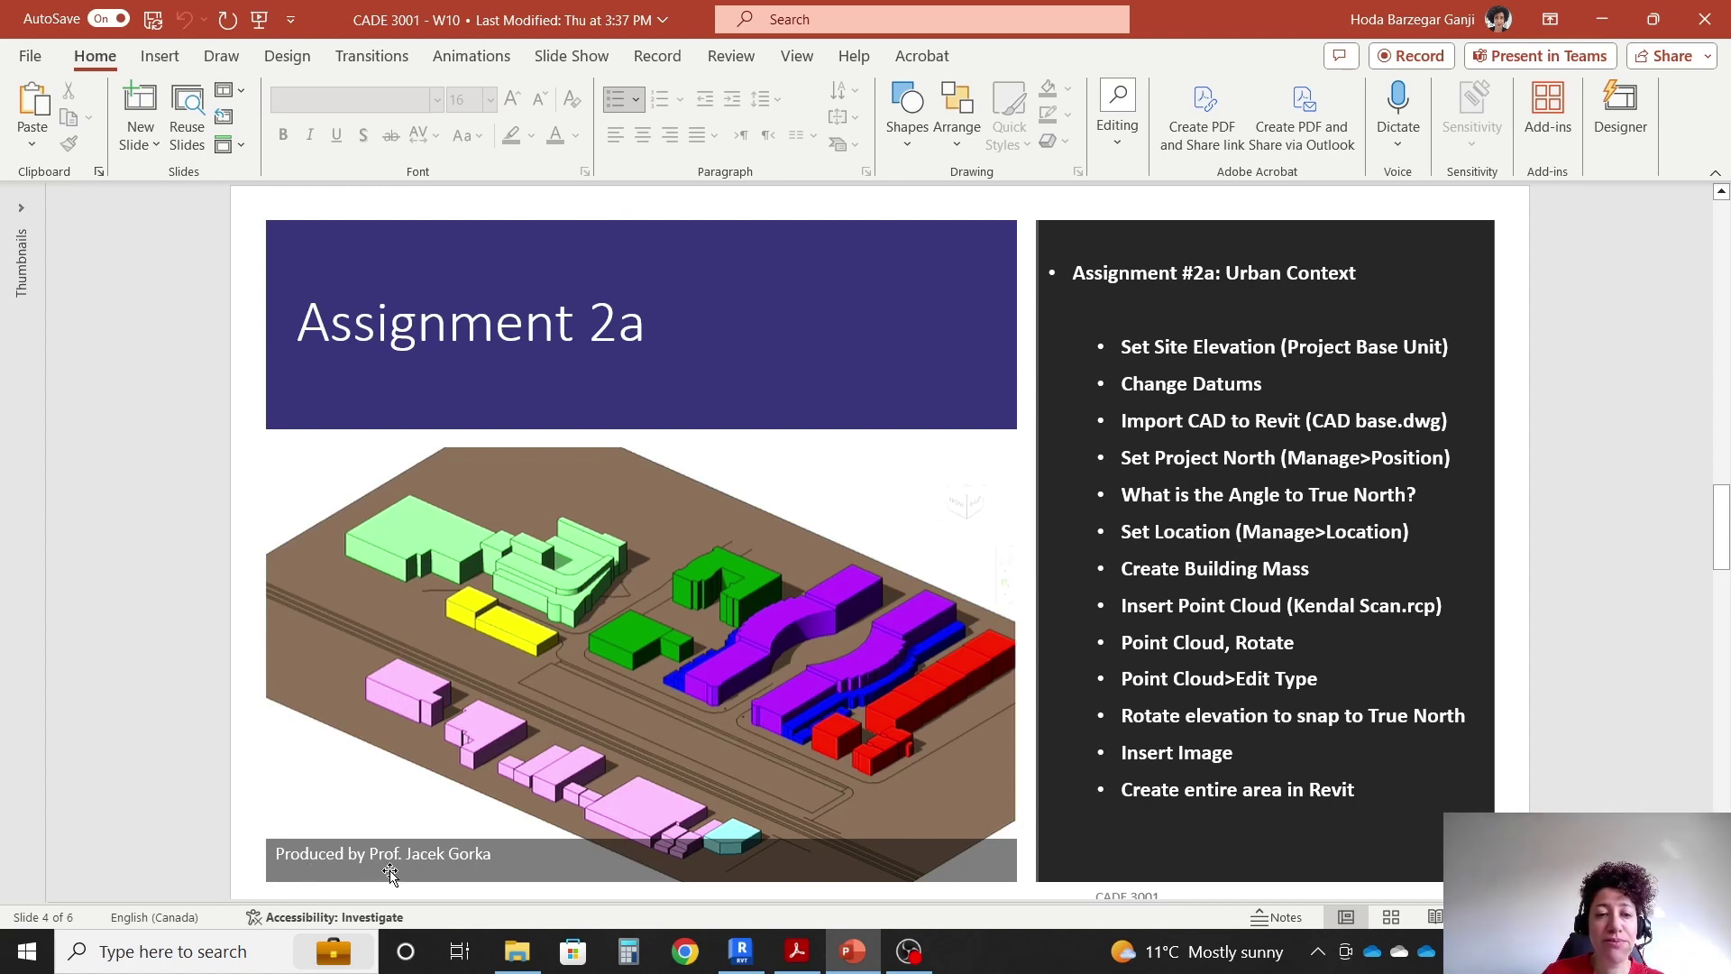
# Back in Revit, temporarily hide the Kendal Scan point cloud in the Site plan with HH.
pyautogui.click(740, 954)
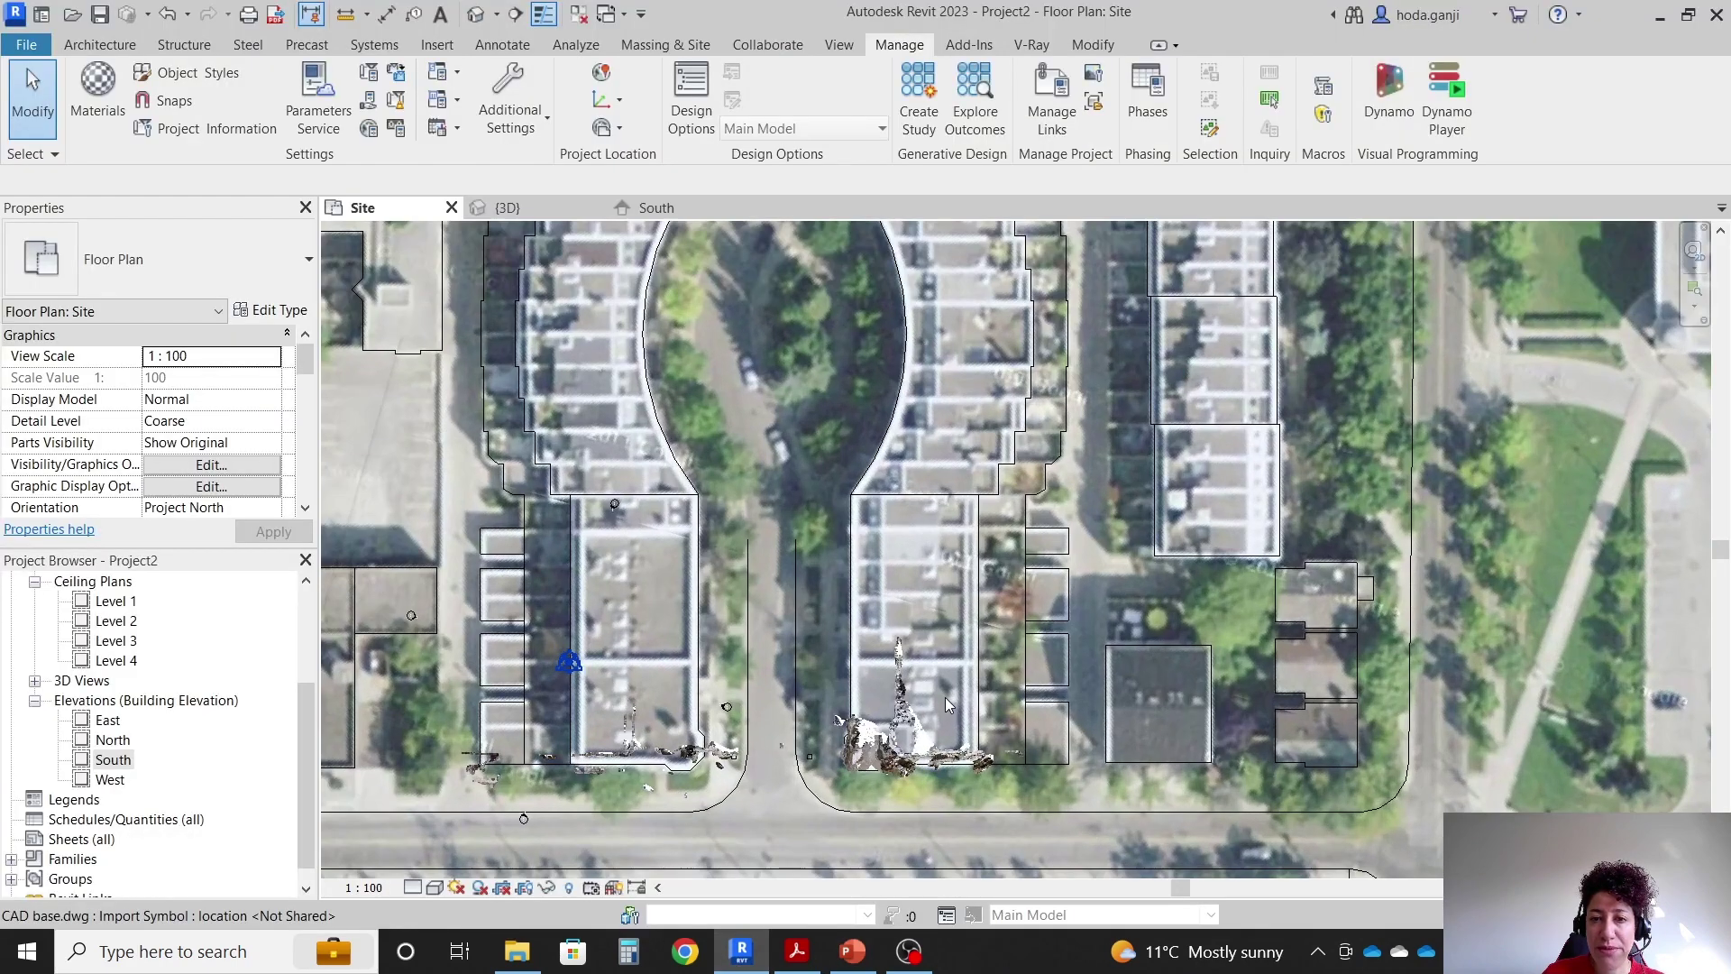
pyautogui.scroll(2, 945, 696)
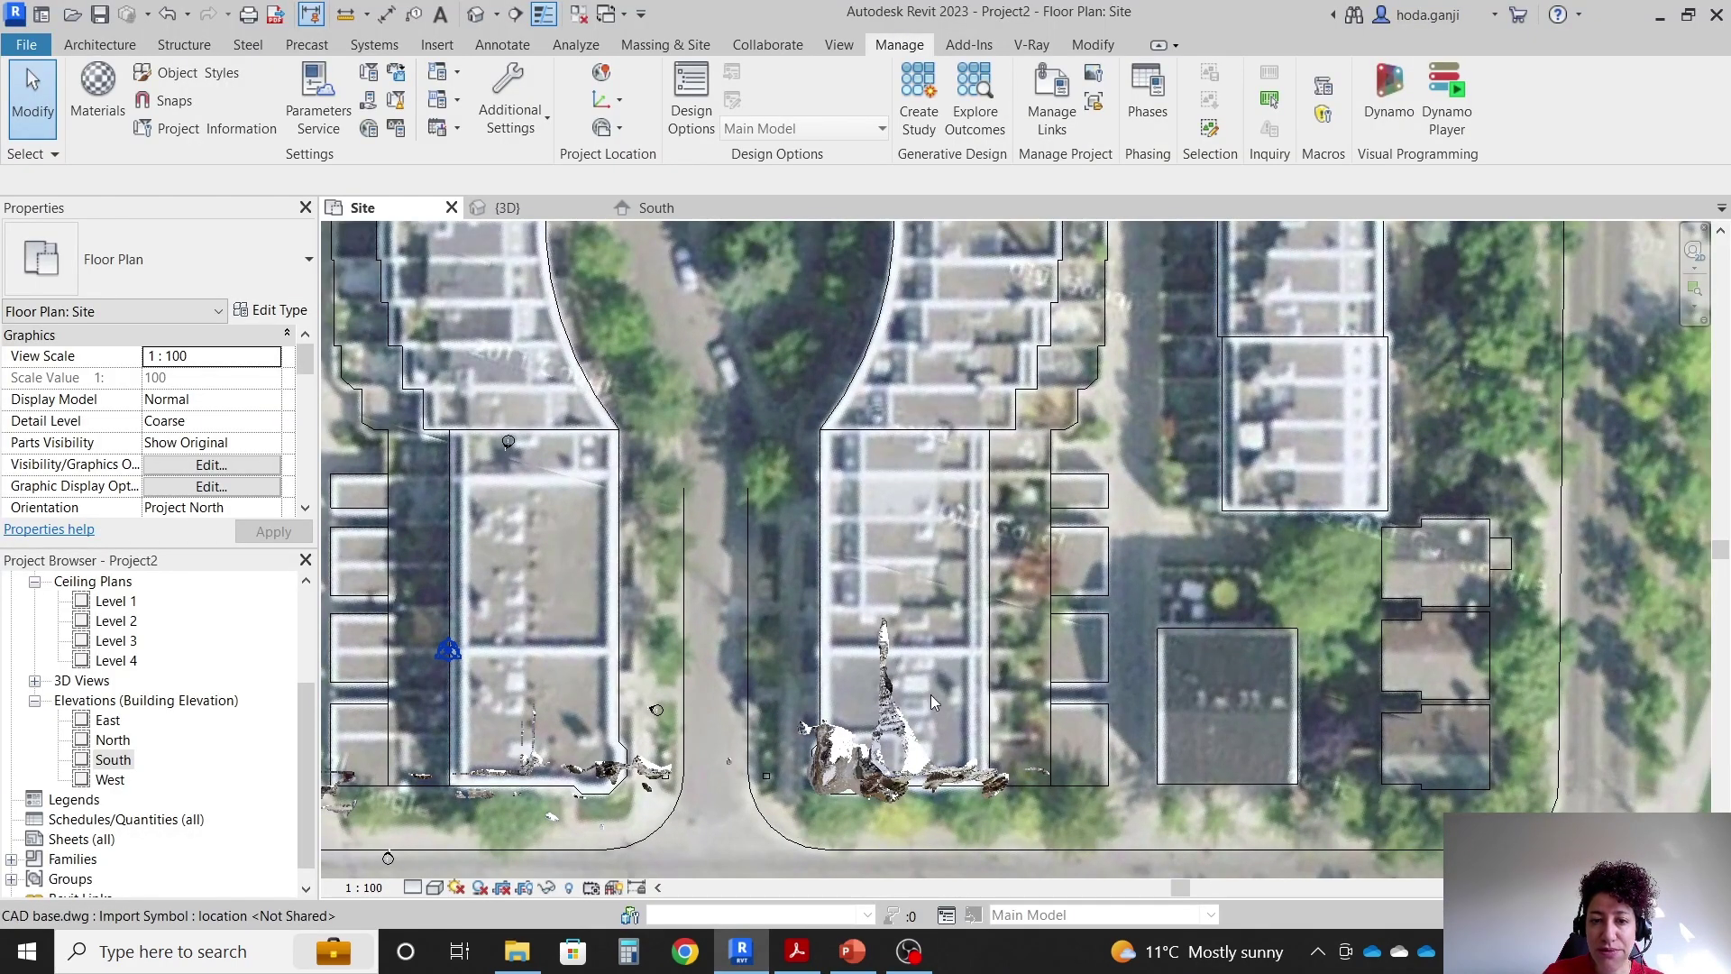
pyautogui.scroll(2, 920, 712)
pyautogui.scroll(-3, 800, 610)
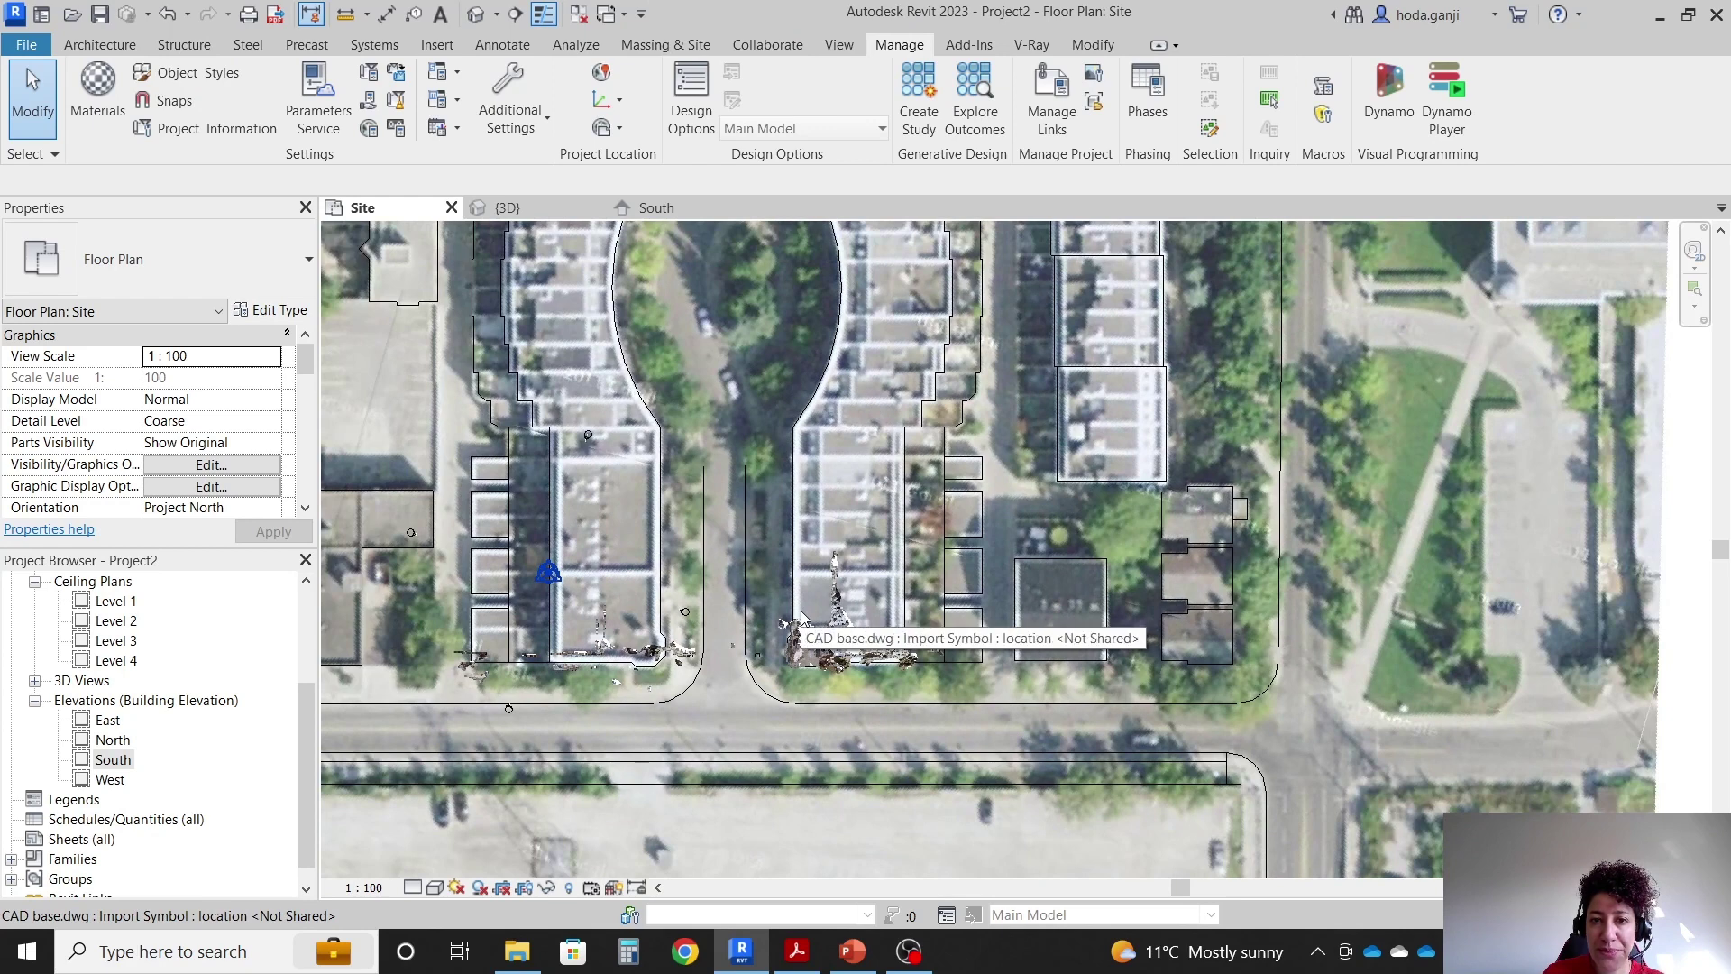
pyautogui.scroll(3, 822, 656)
pyautogui.click(820, 656)
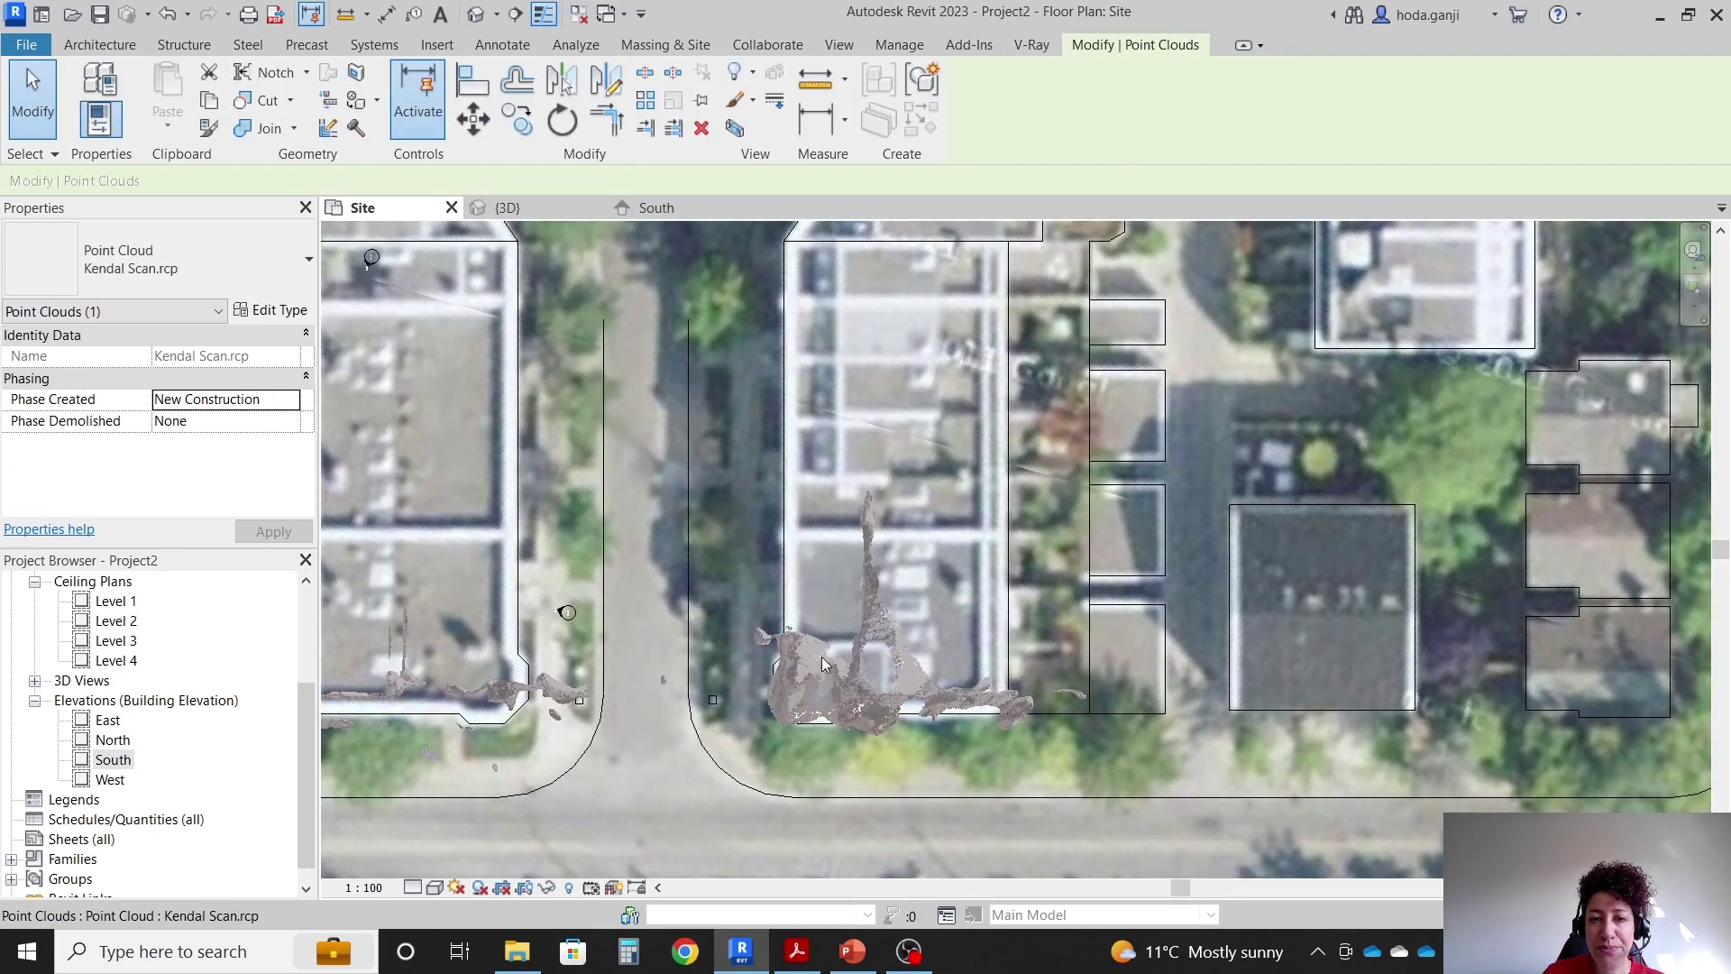
pyautogui.press('h')
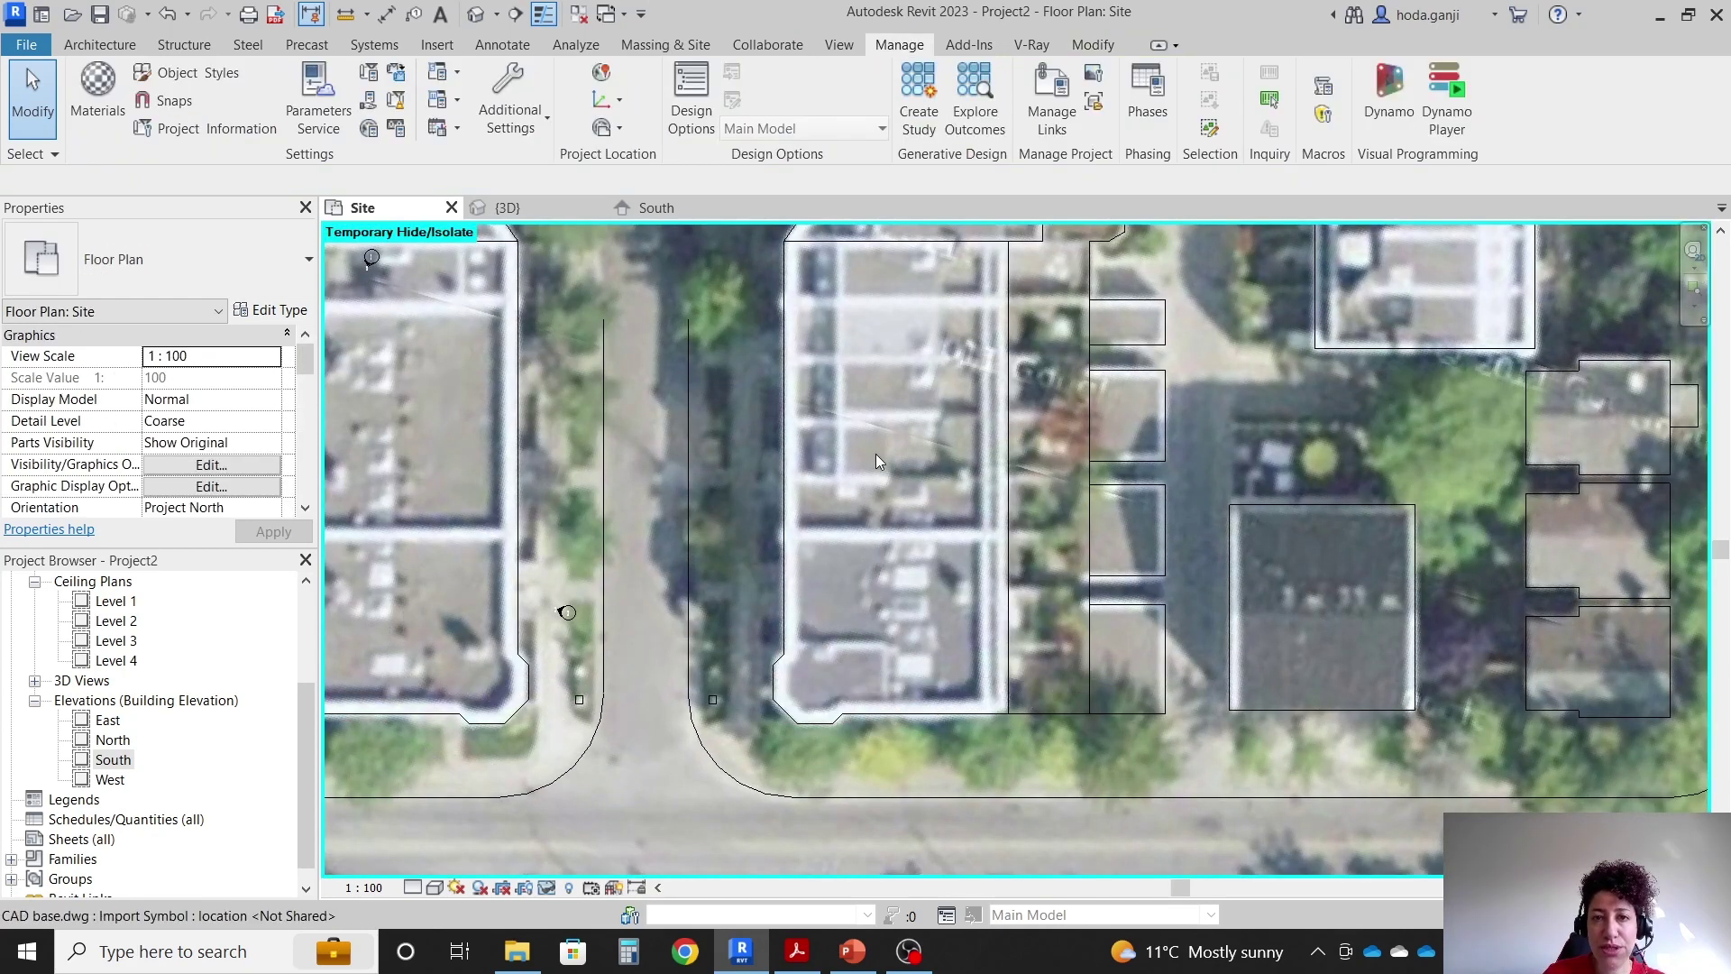
pyautogui.moveTo(712, 379); pyautogui.dragTo(880, 415, button='middle')
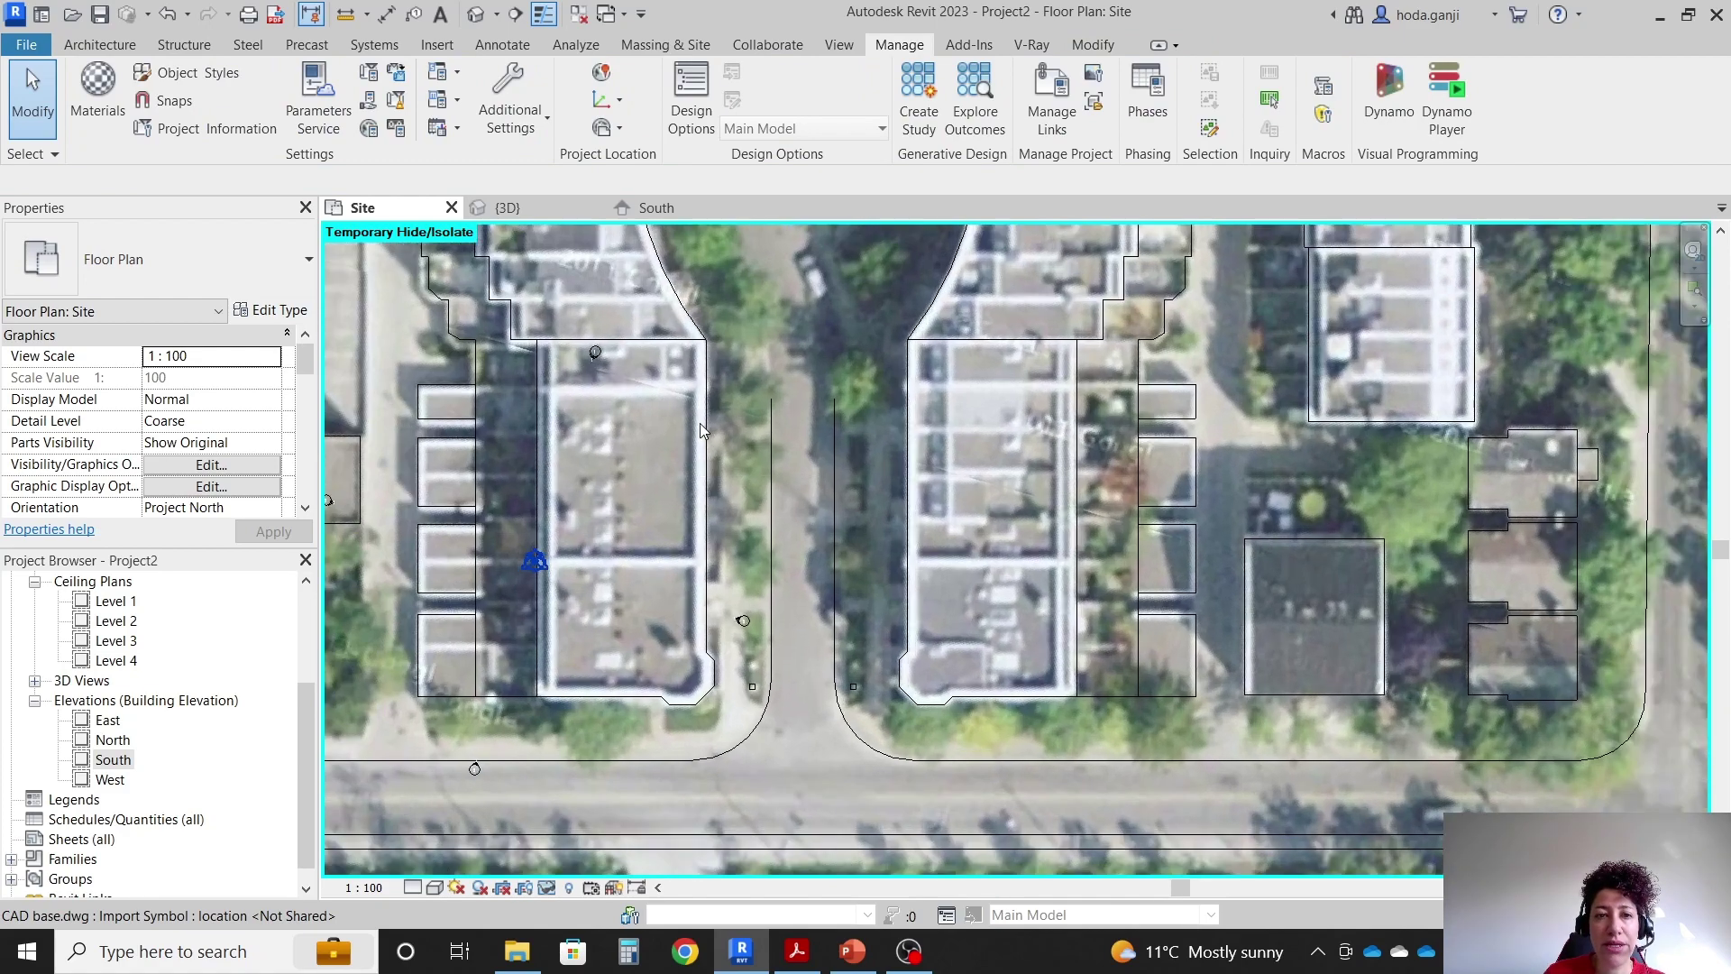
pyautogui.press('Escape')
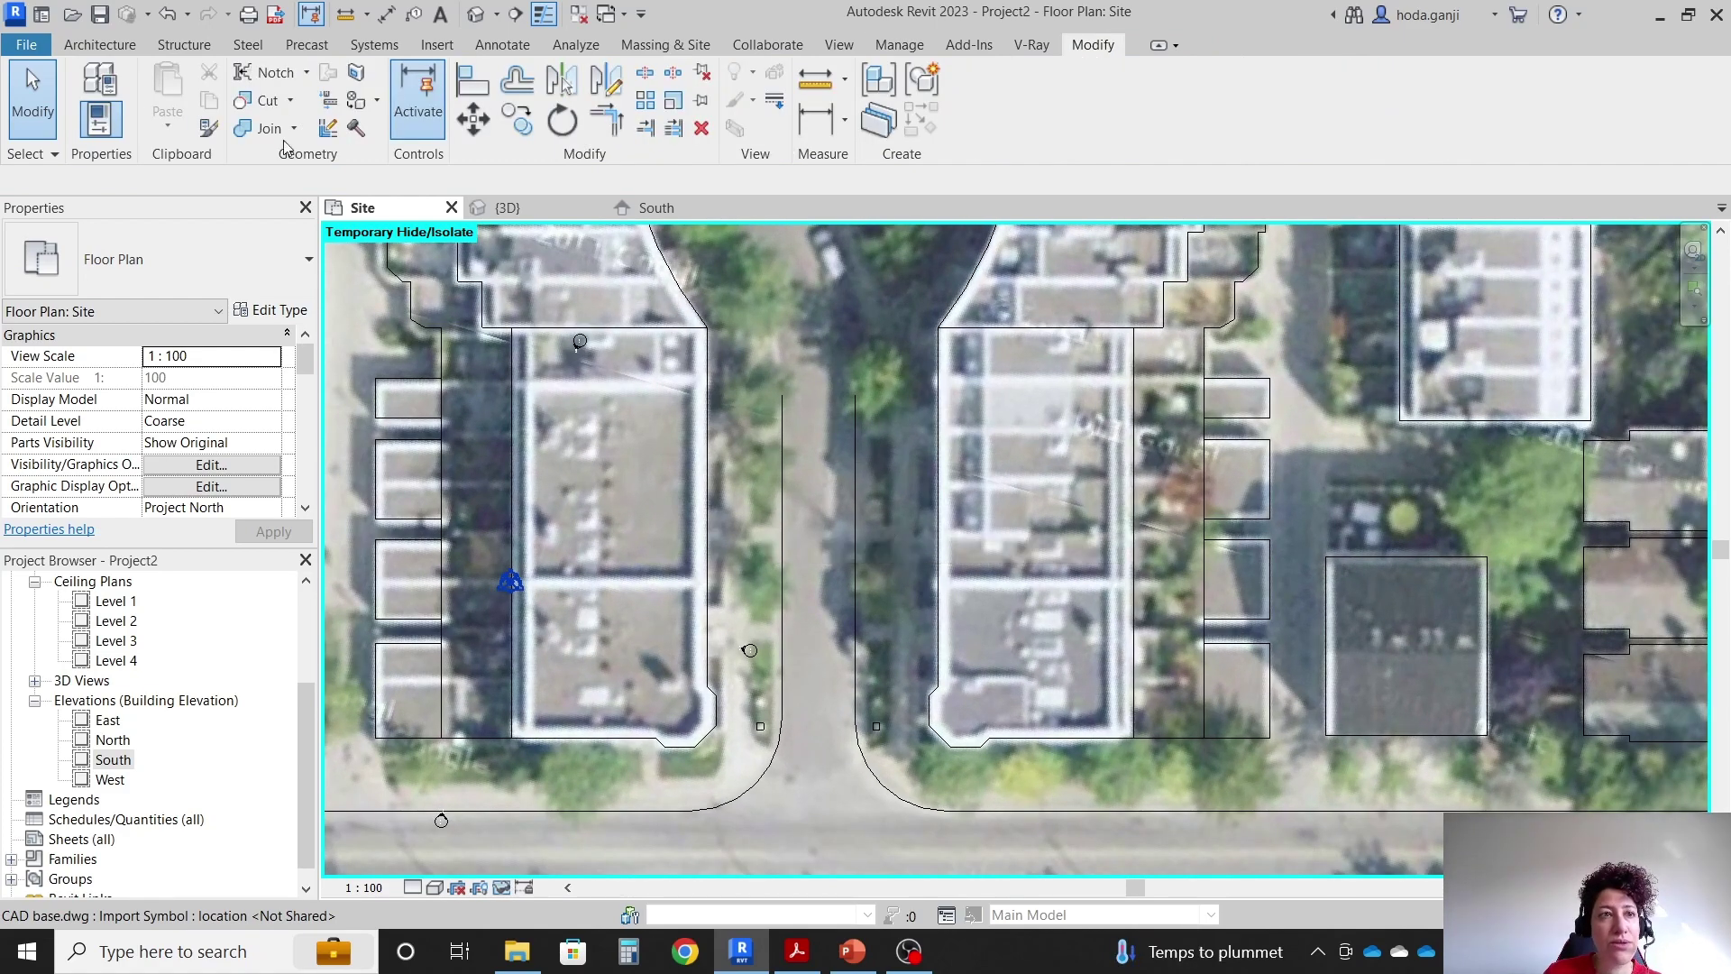
# Create in-place mass 'Mass 1' by Tab-chaining the east building's CAD outline and extruding it.
pyautogui.click(666, 45)
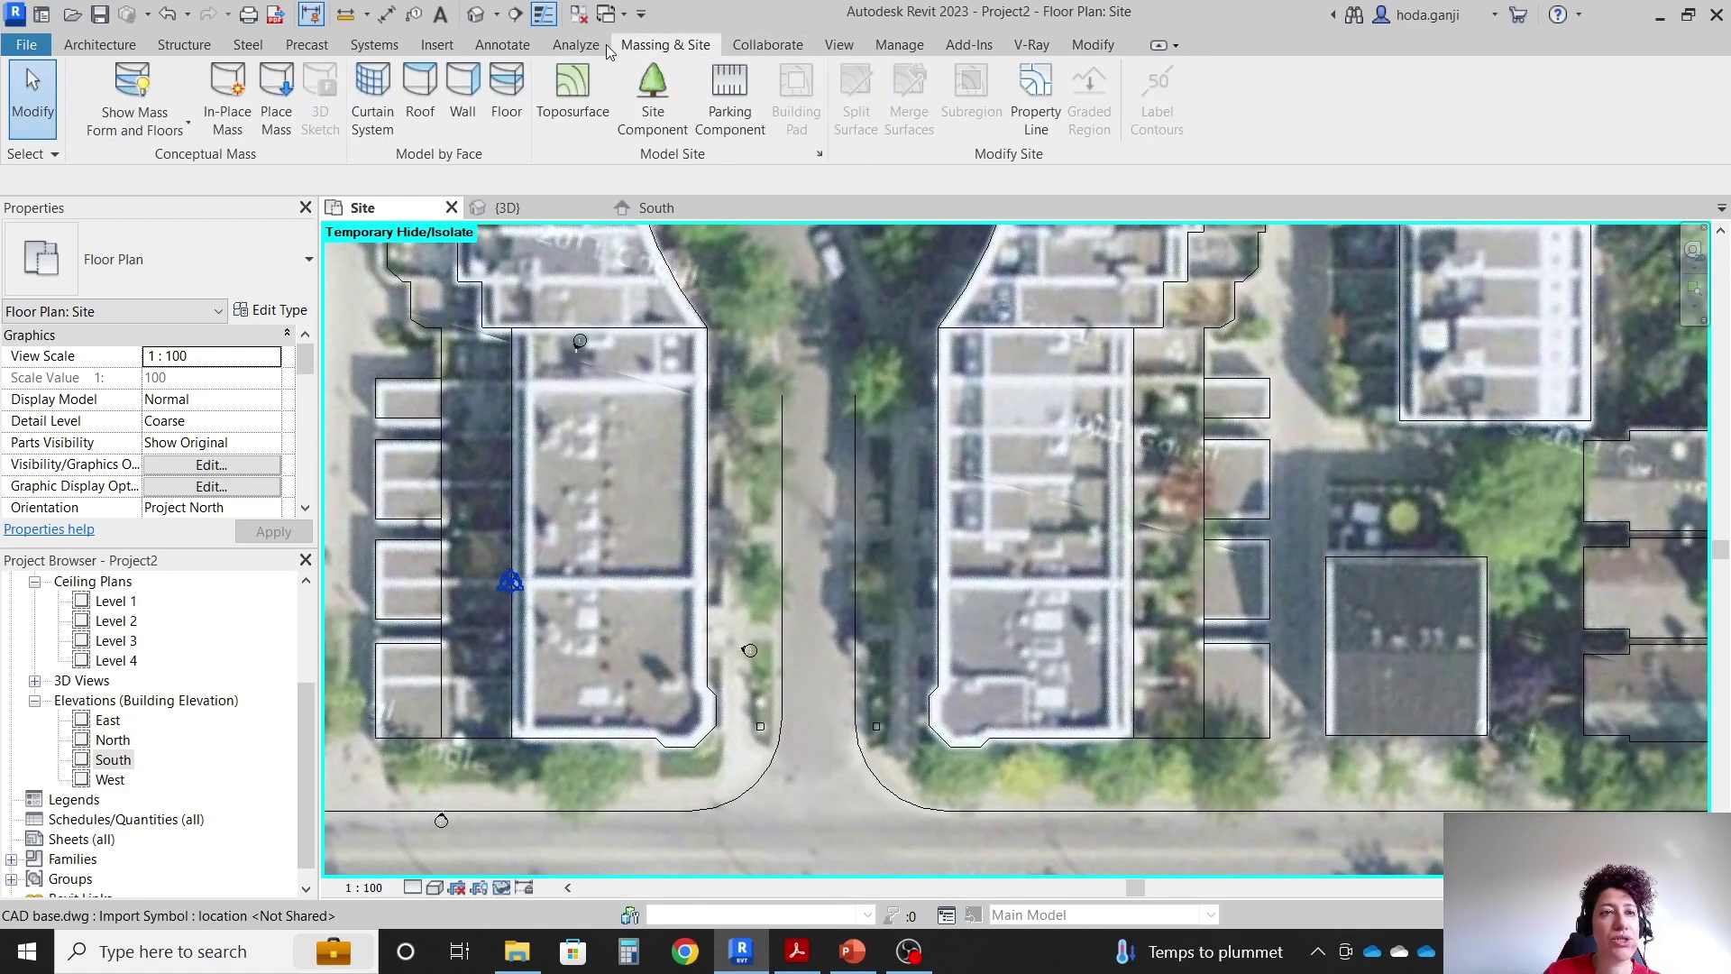
pyautogui.click(227, 100)
pyautogui.click(873, 516)
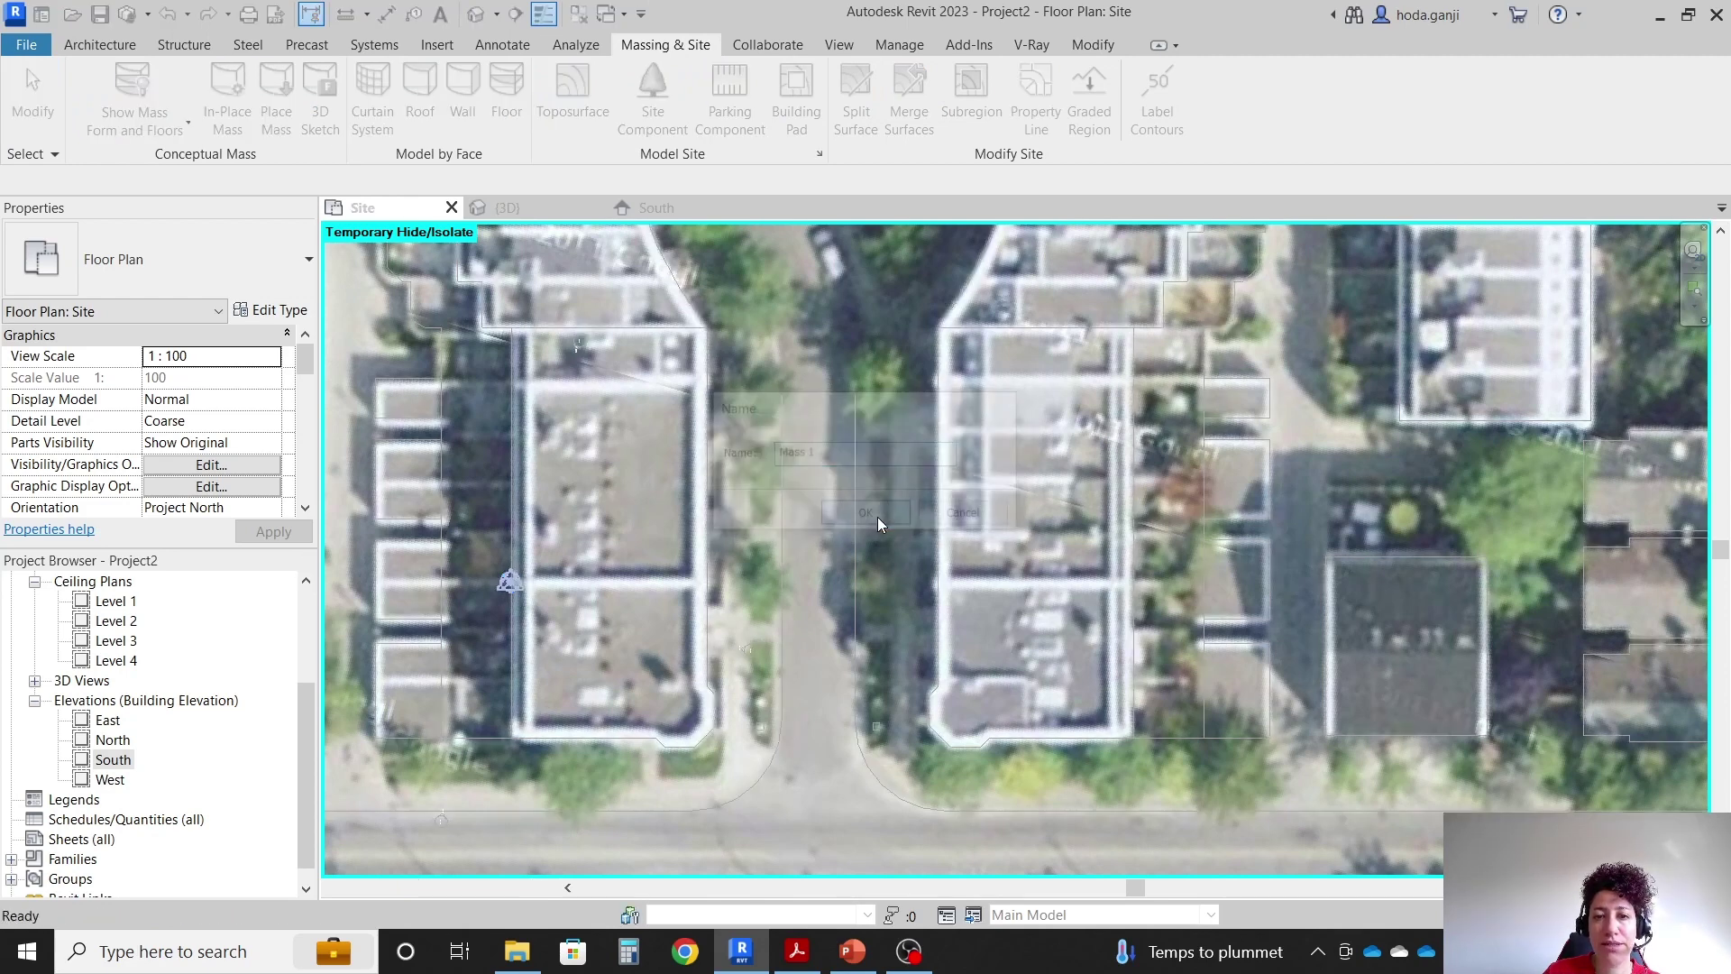
pyautogui.click(343, 125)
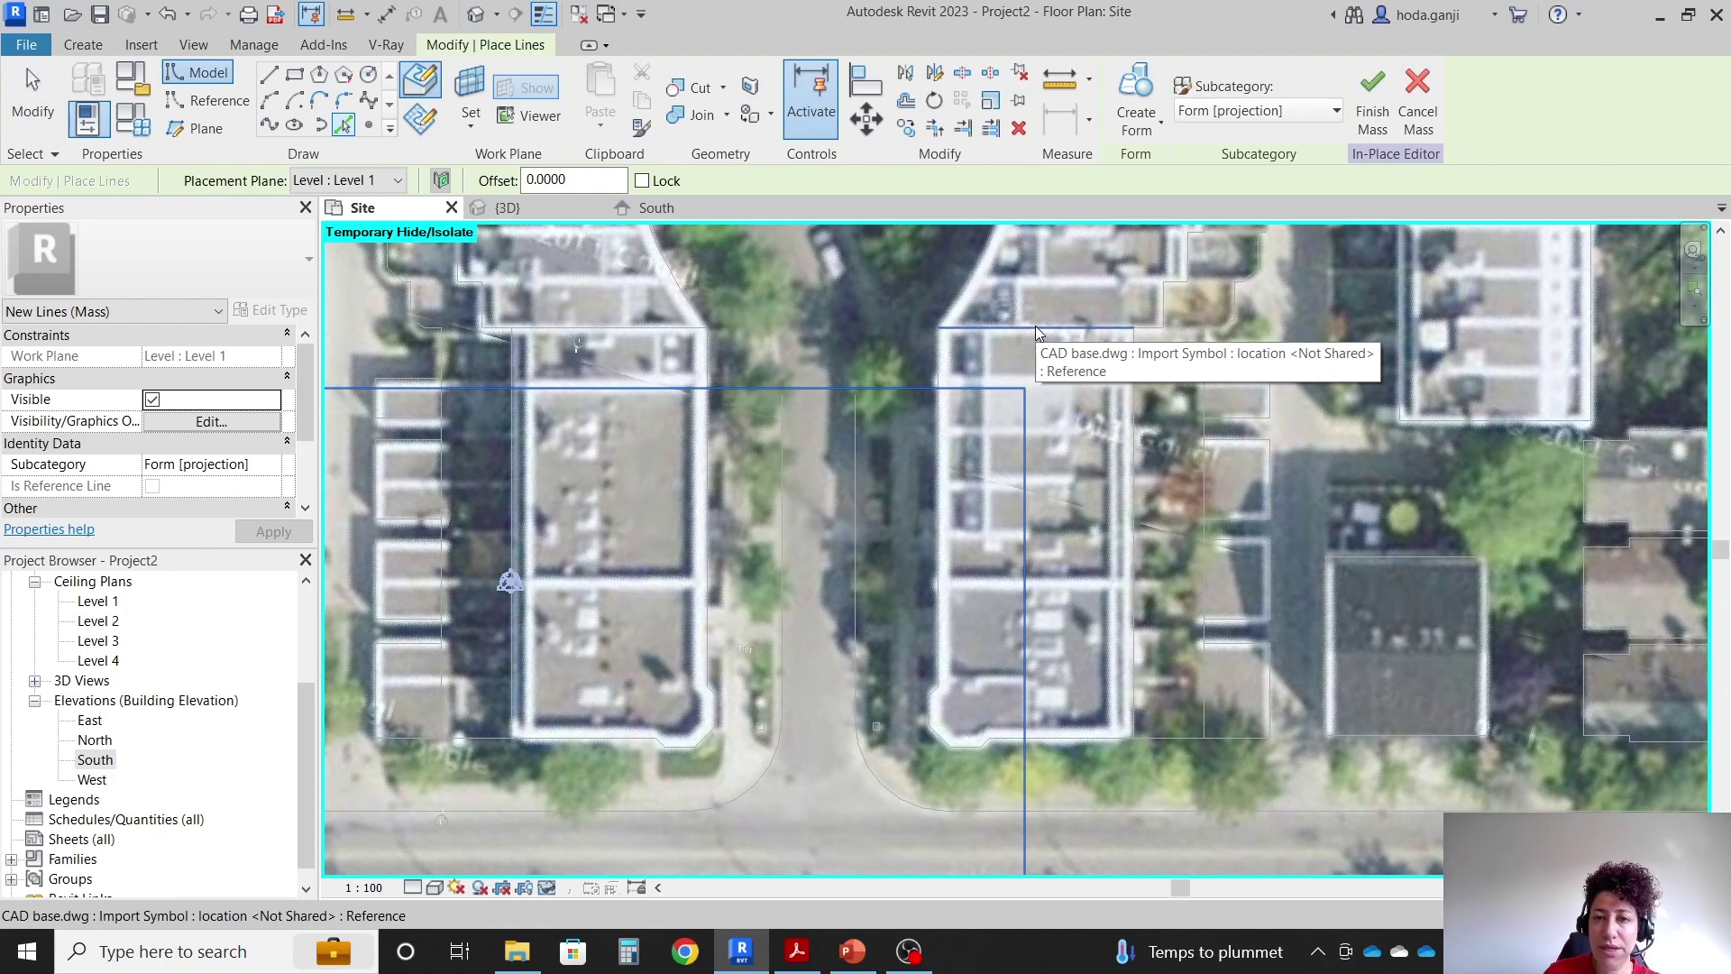
pyautogui.press('Tab')
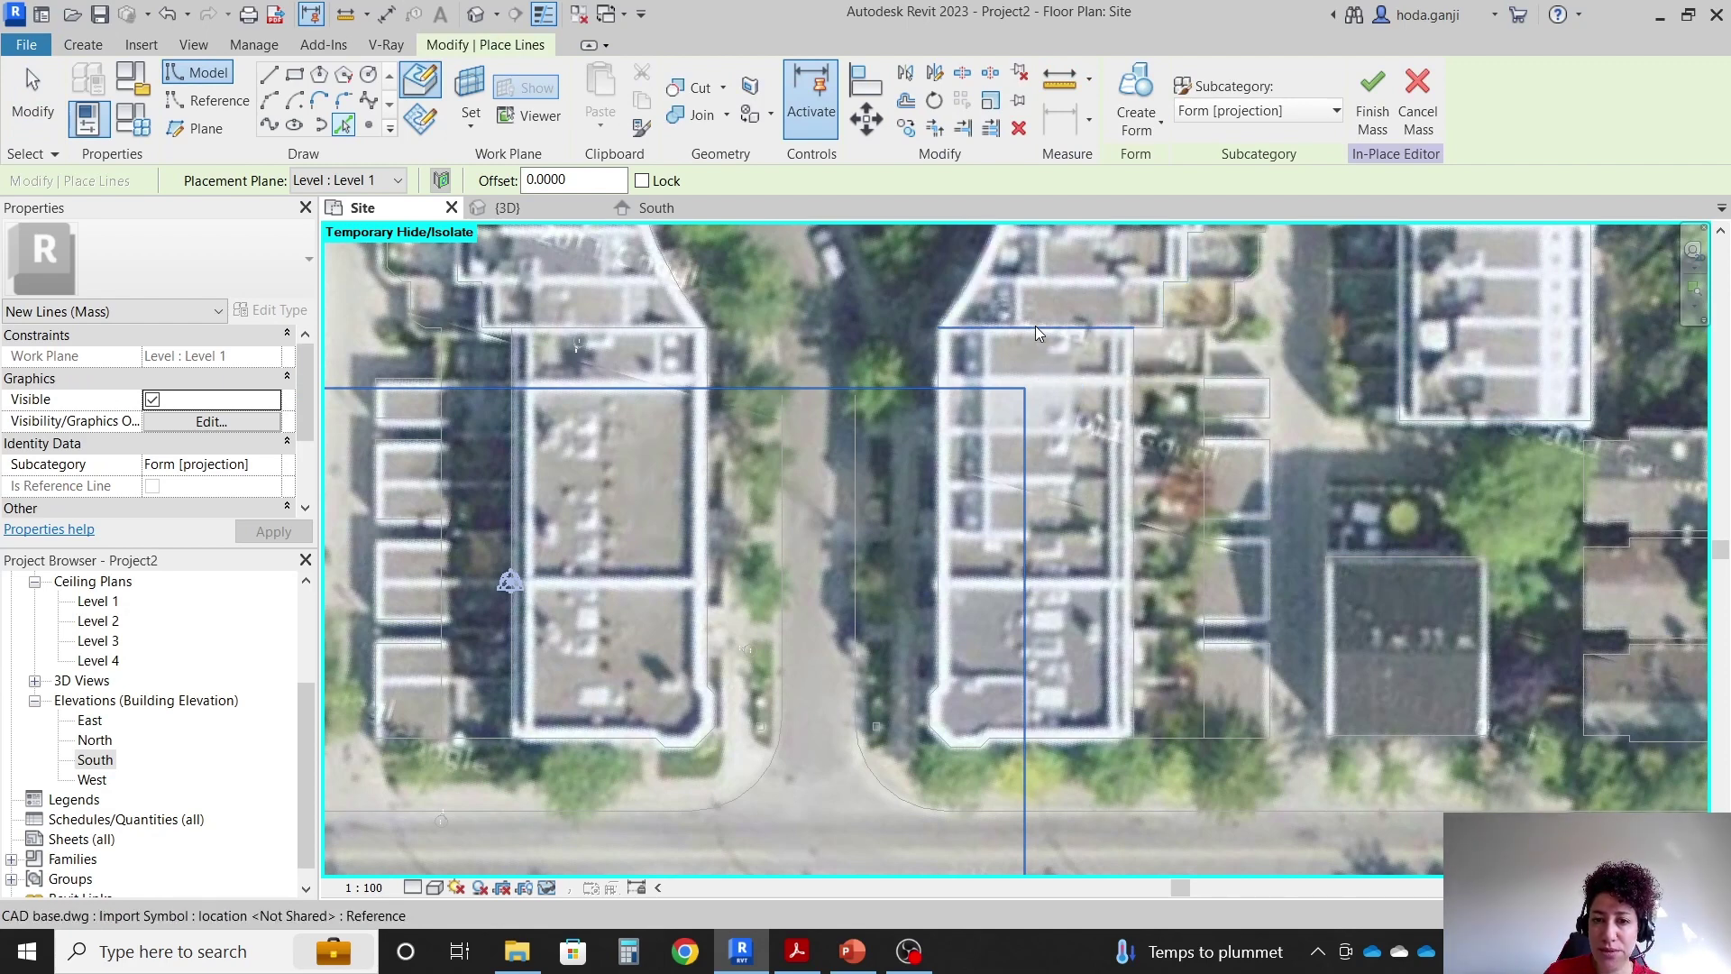
pyautogui.press('Tab')
pyautogui.click(944, 487)
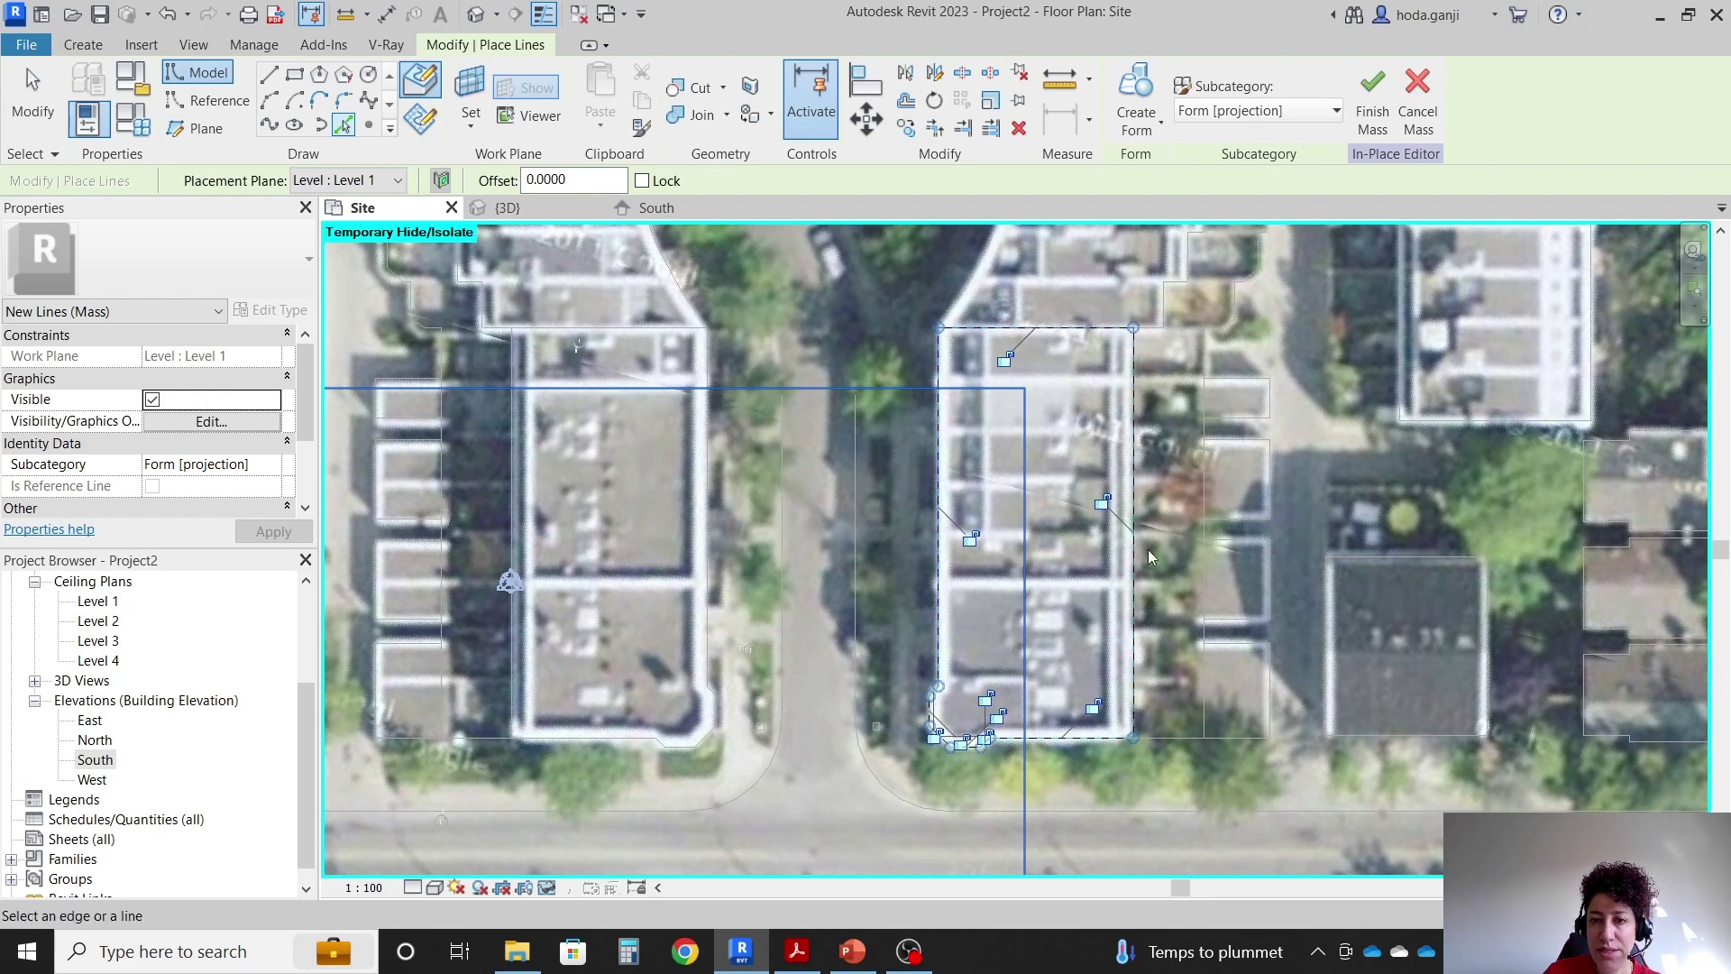
pyautogui.click(1136, 99)
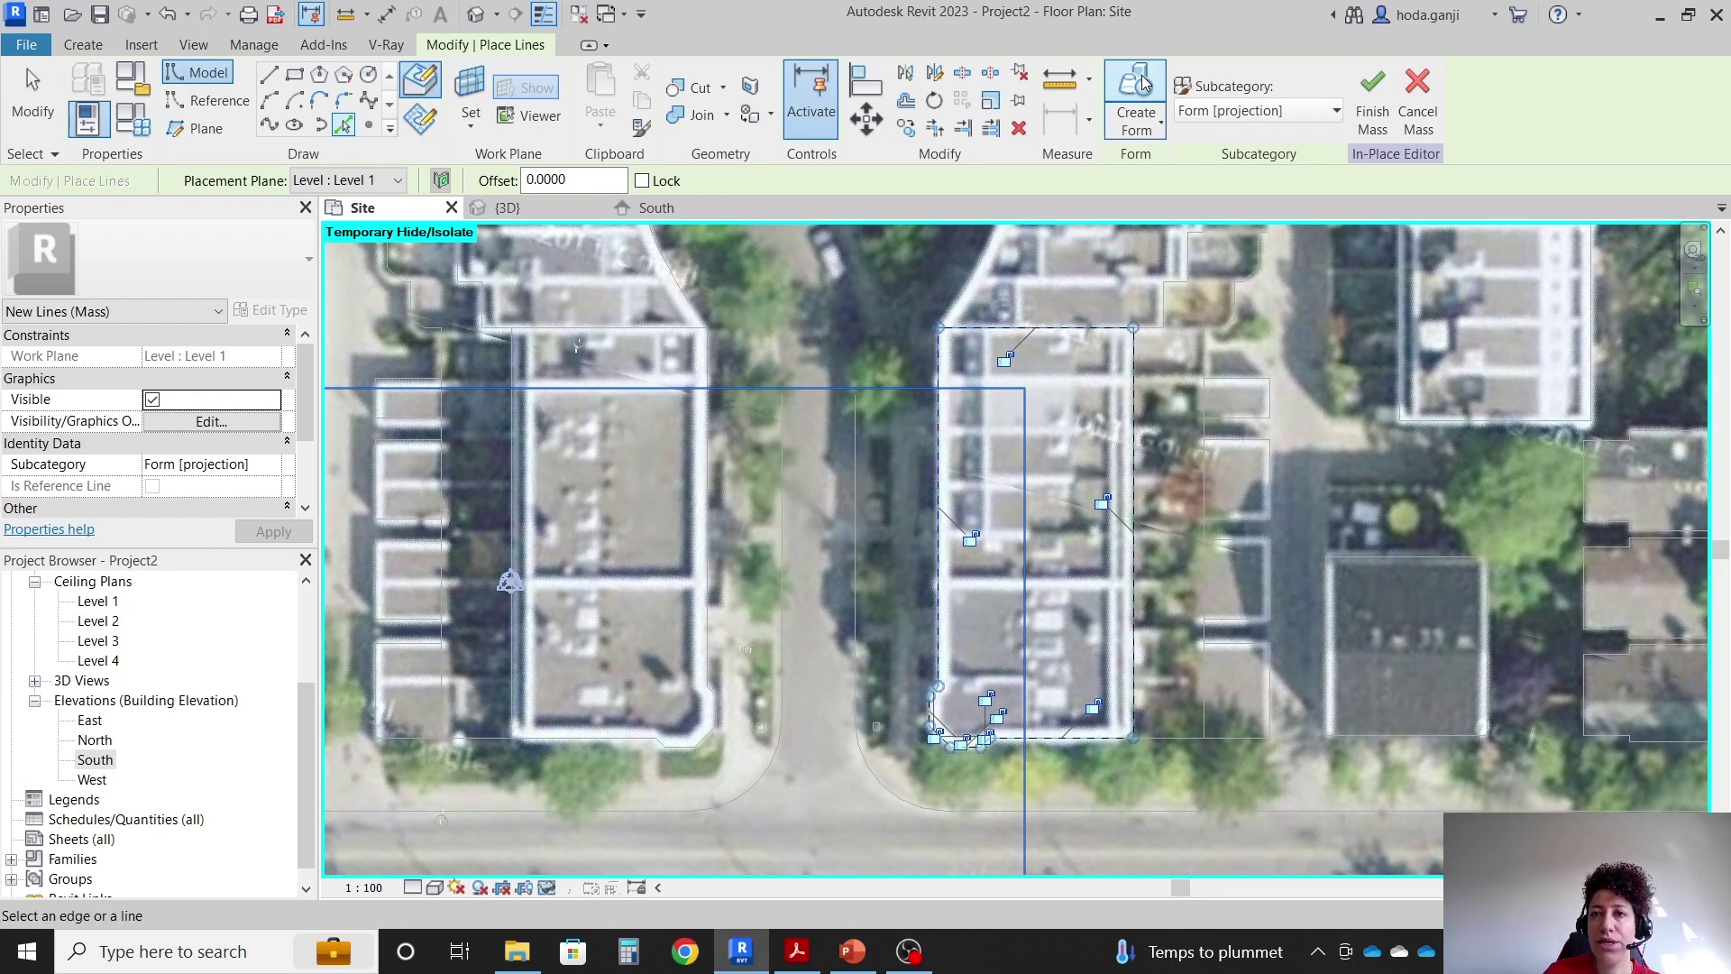
pyautogui.click(1631, 99)
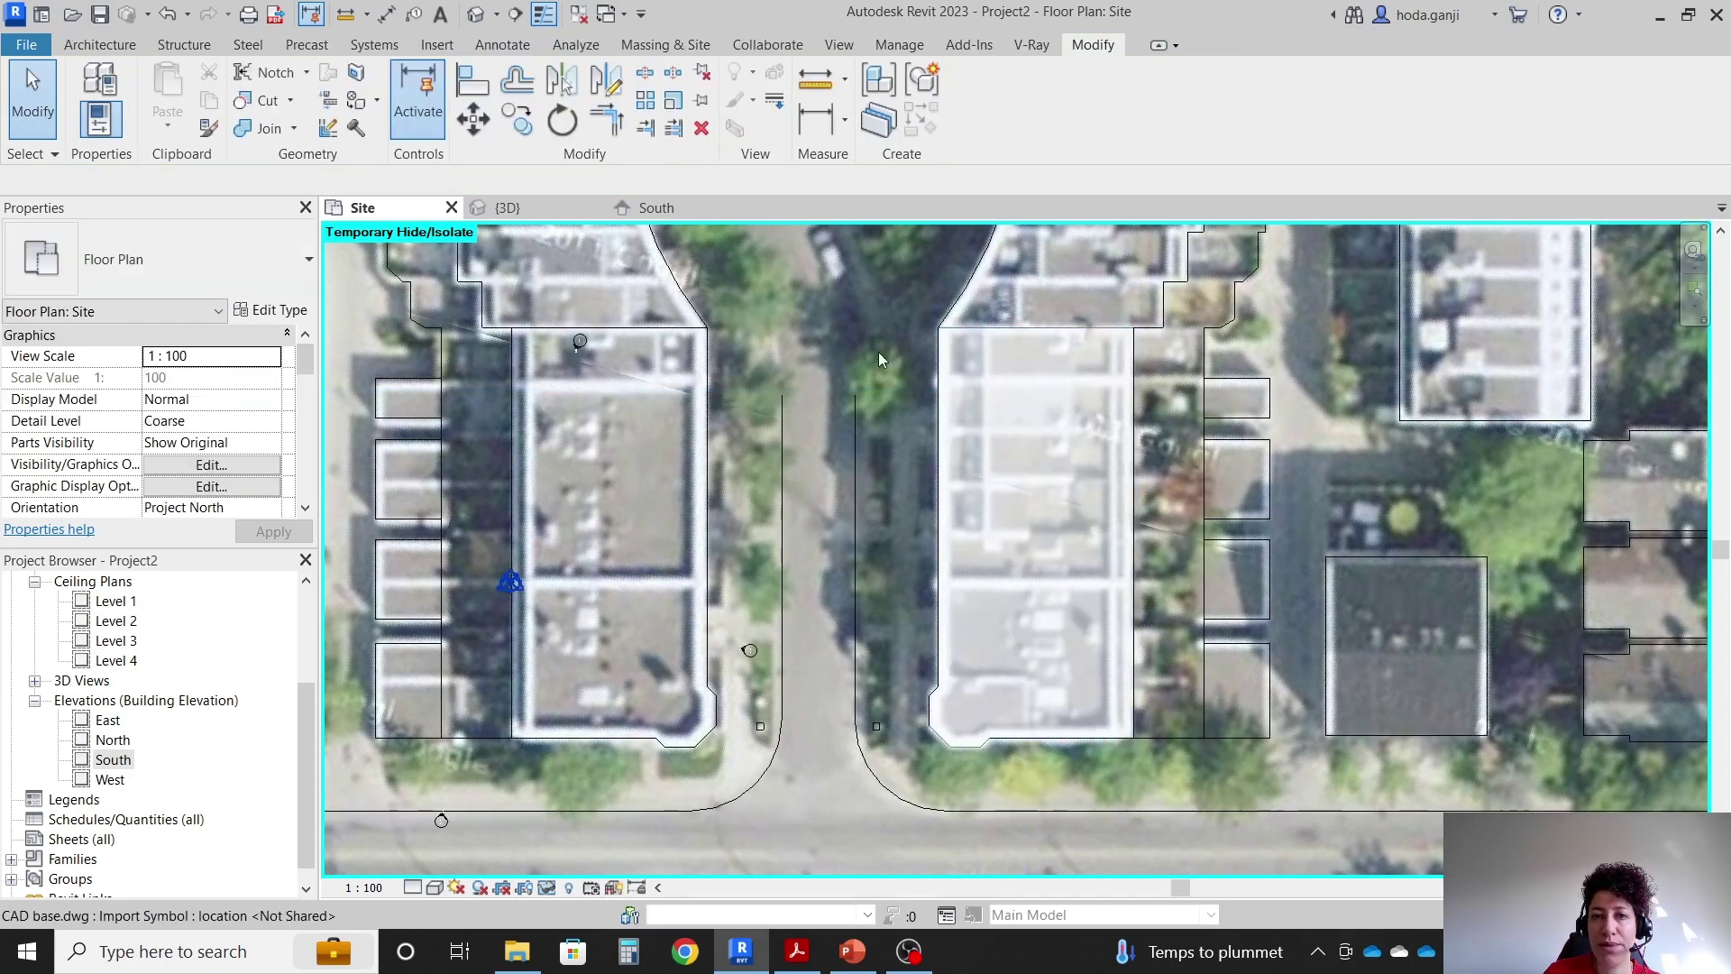
# In the South elevation, drag Mass 1's top above Level 4, then reopen it for in-place editing.
pyautogui.click(666, 210)
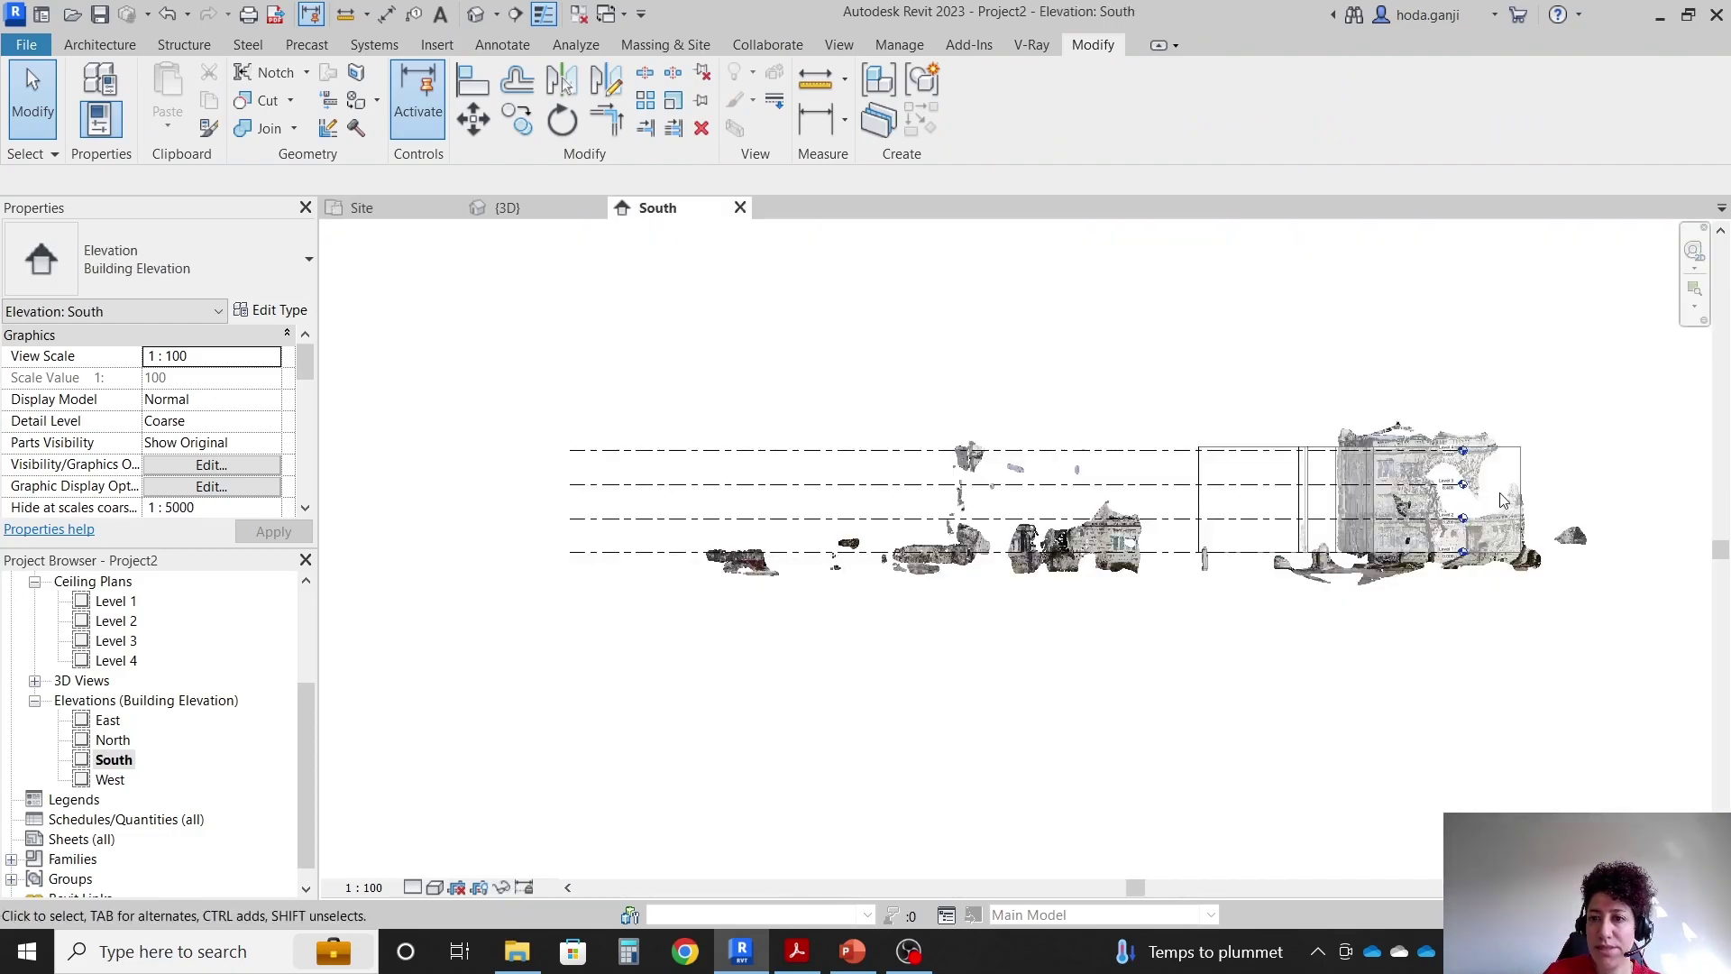
pyautogui.scroll(3, 1503, 501)
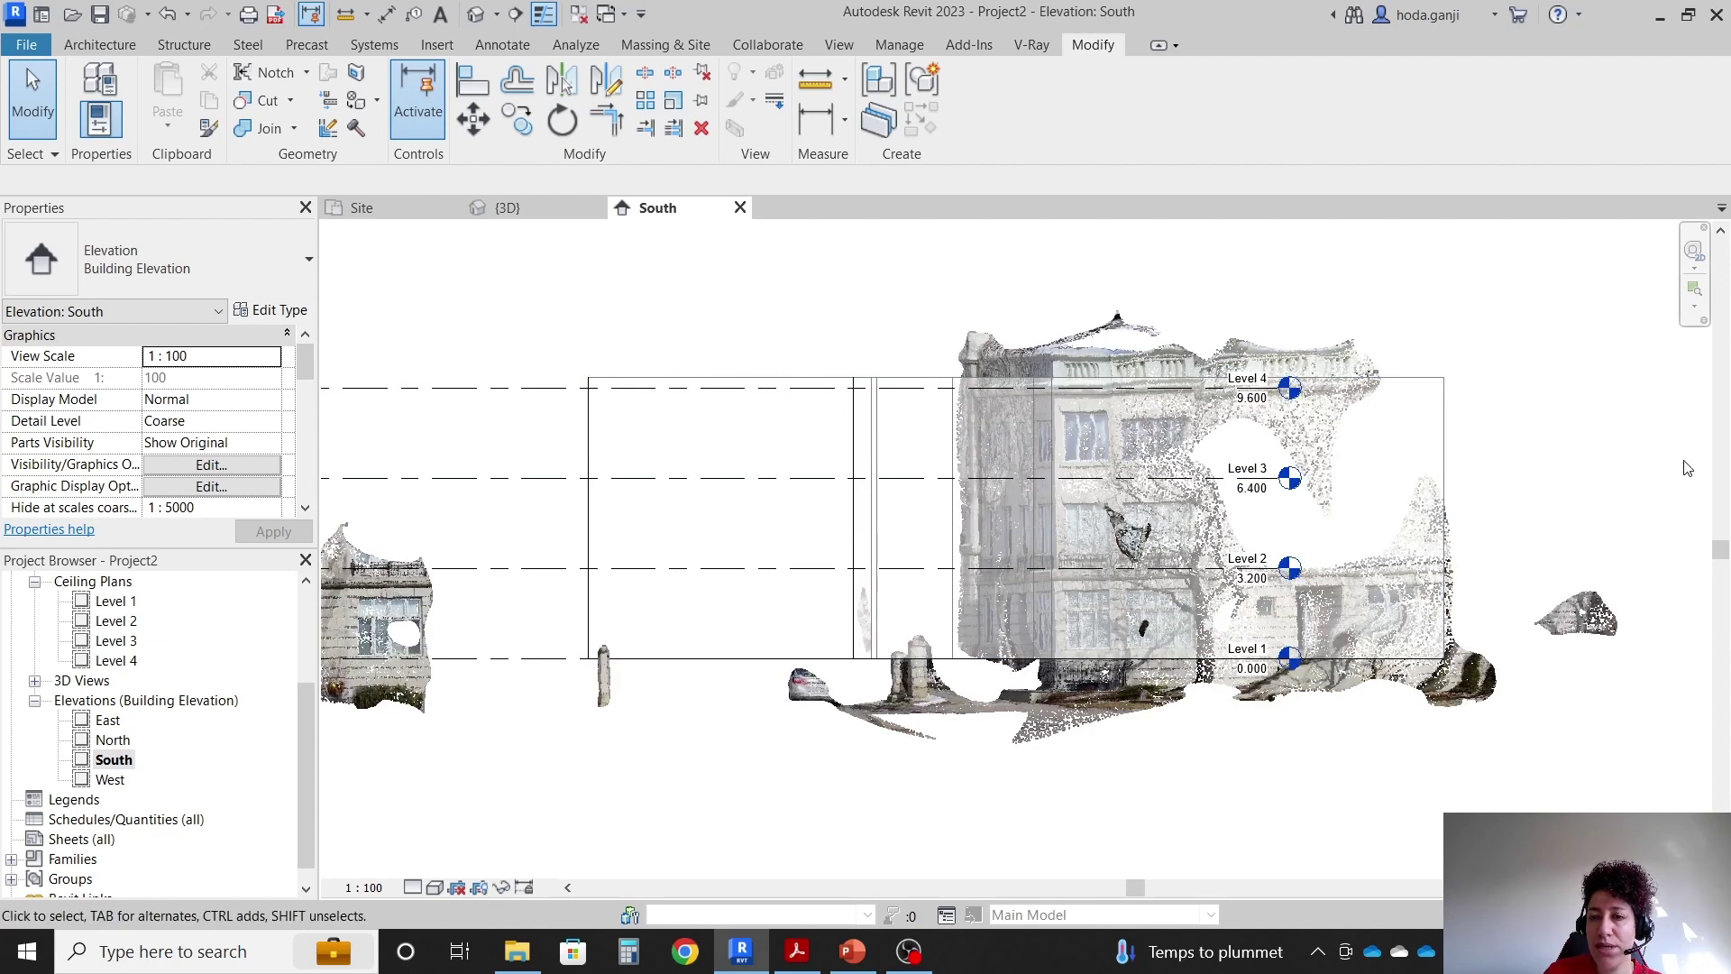
pyautogui.click(599, 453)
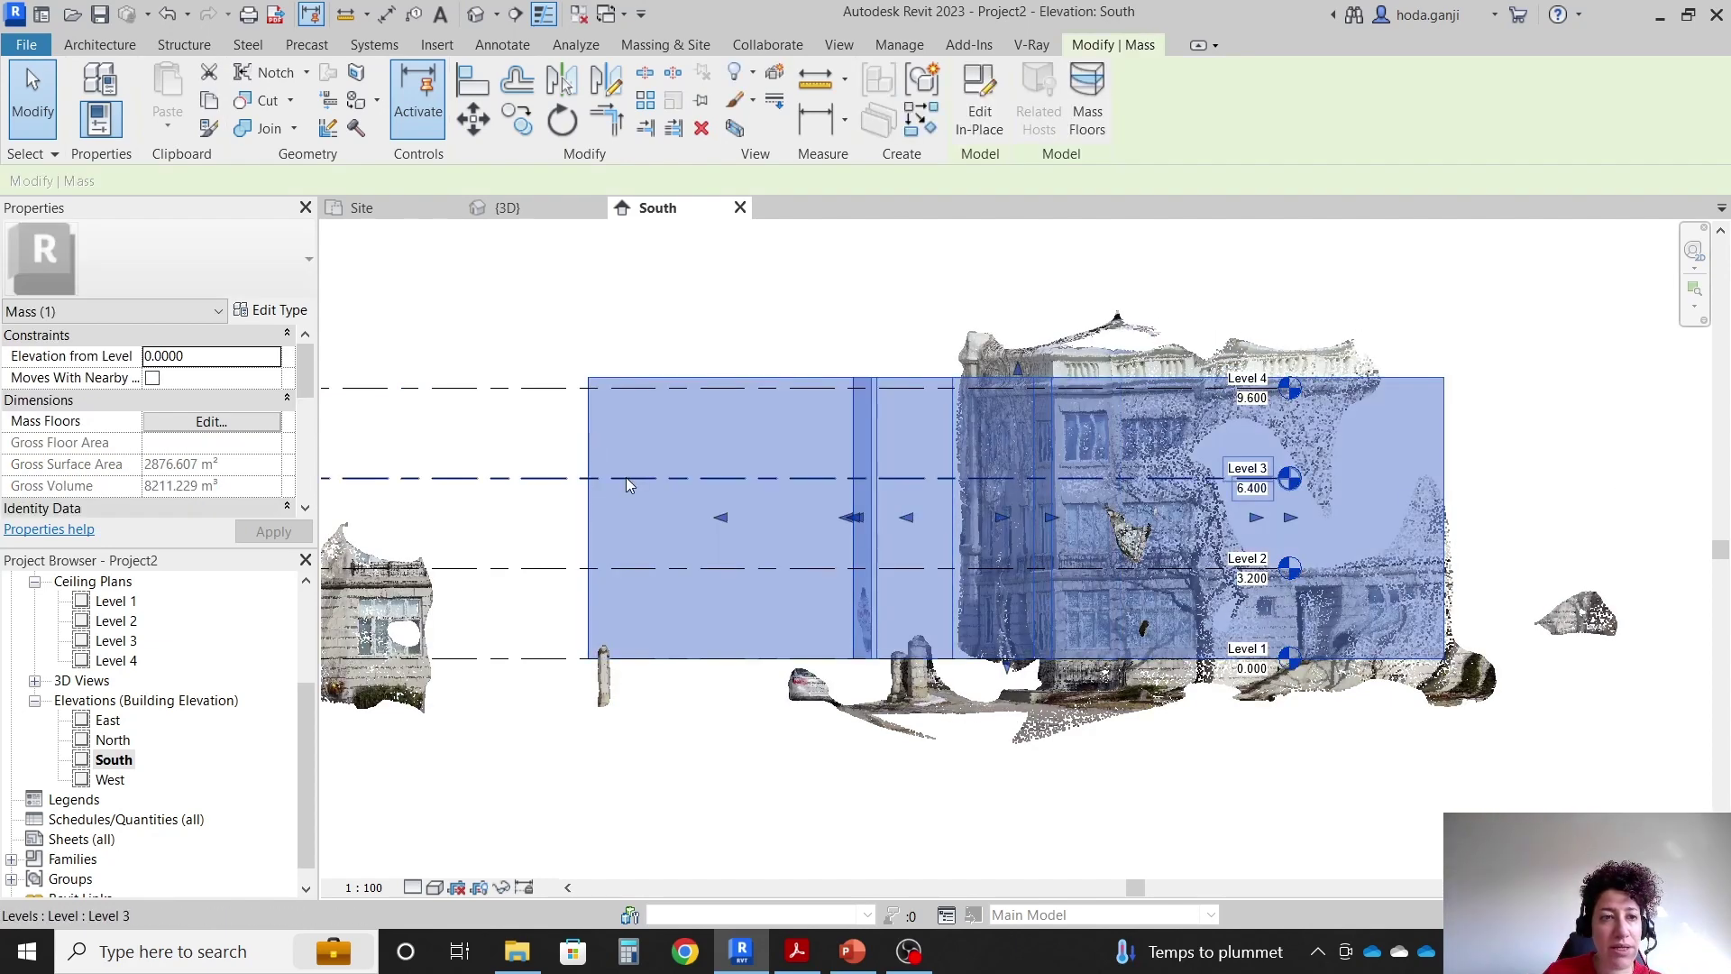
pyautogui.scroll(2, 811, 359)
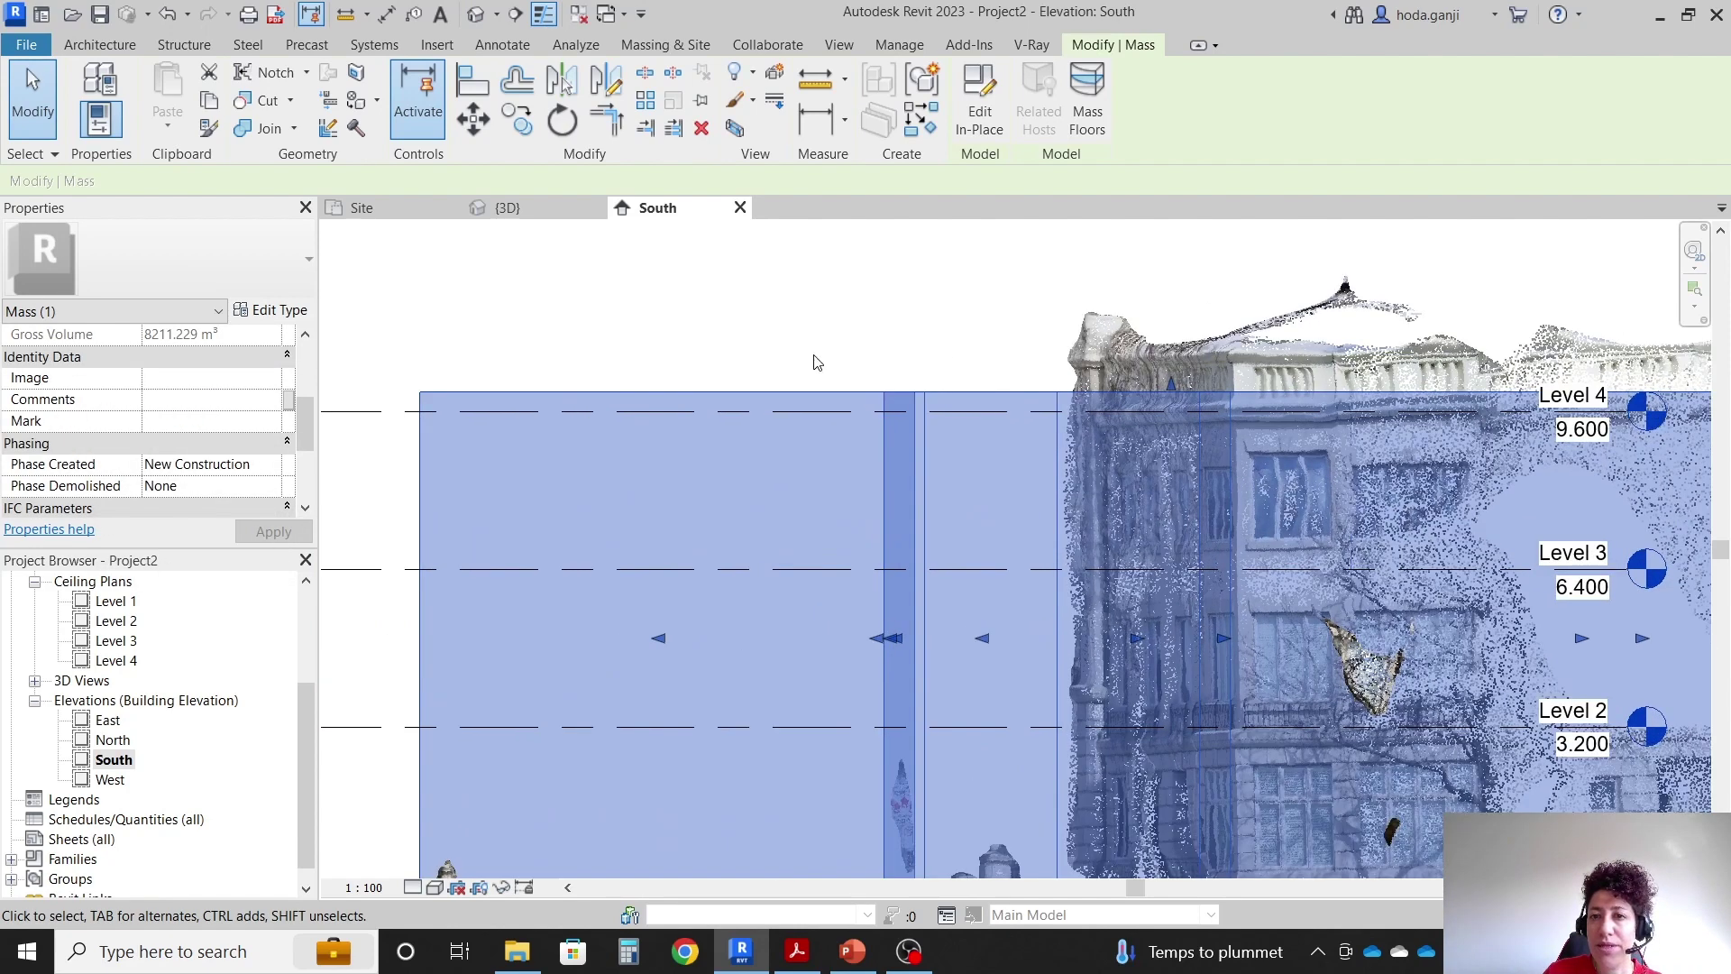
pyautogui.scroll(-2, 816, 360)
pyautogui.moveTo(1037, 378); pyautogui.dragTo(1046, 339)
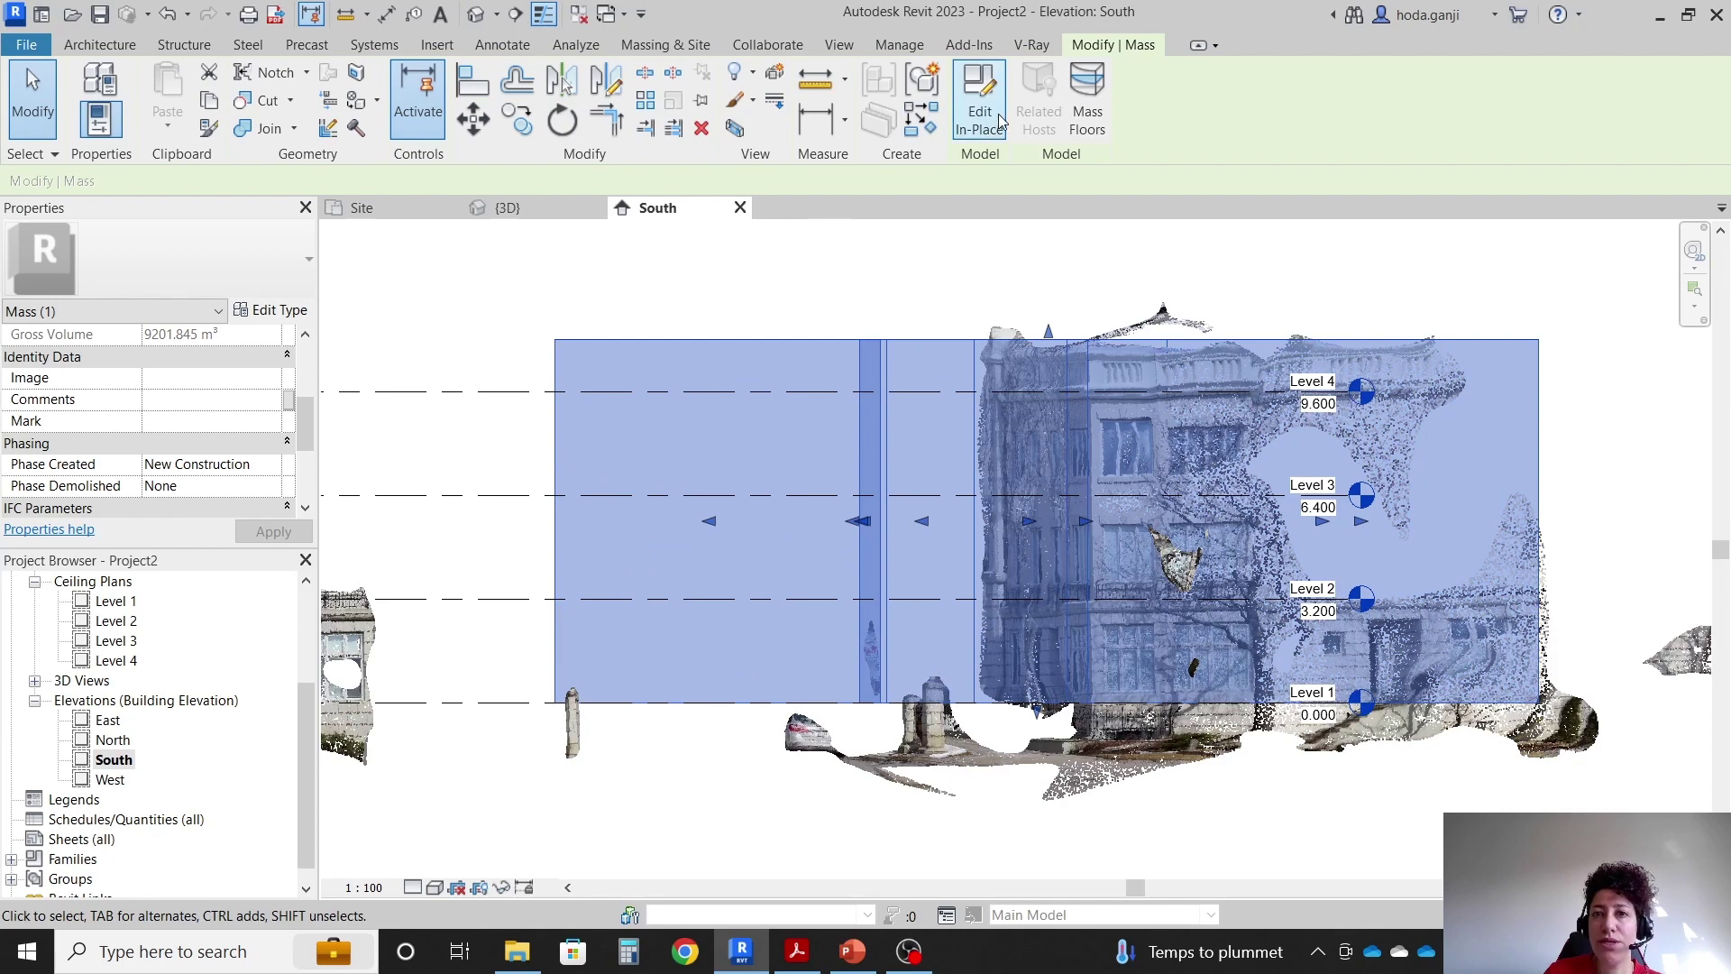
pyautogui.click(980, 101)
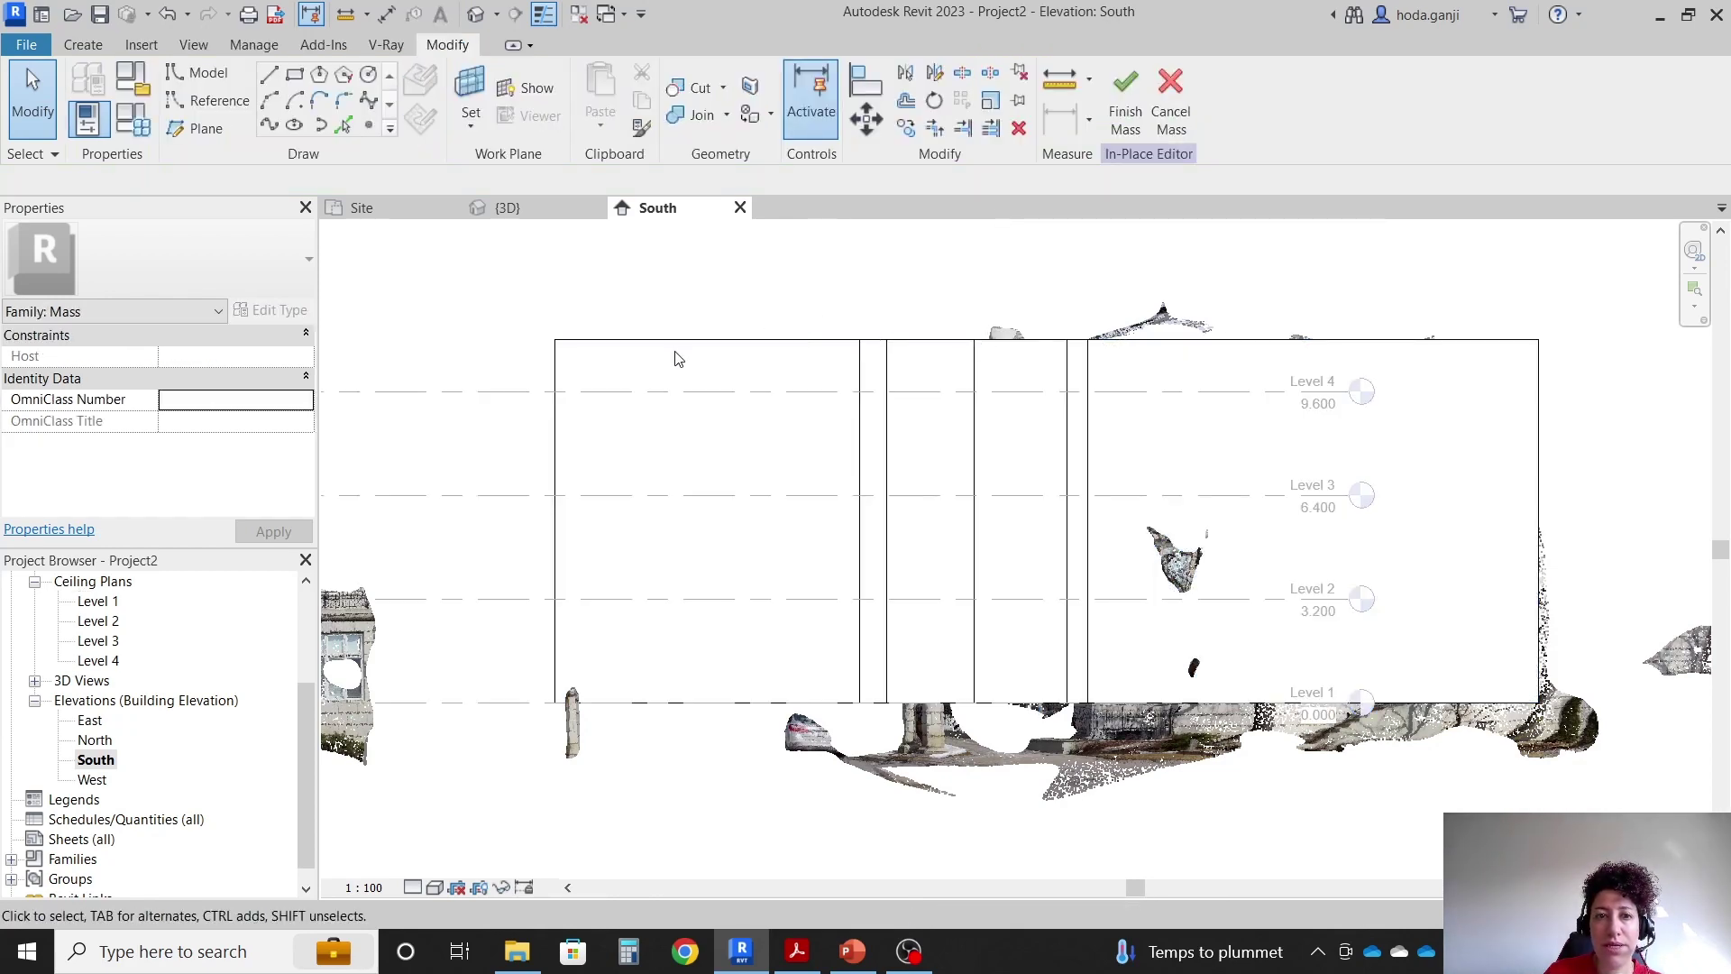
# In the 3D view, change the mass form's height dimension from 11.2064 to 11.1.
pyautogui.click(476, 14)
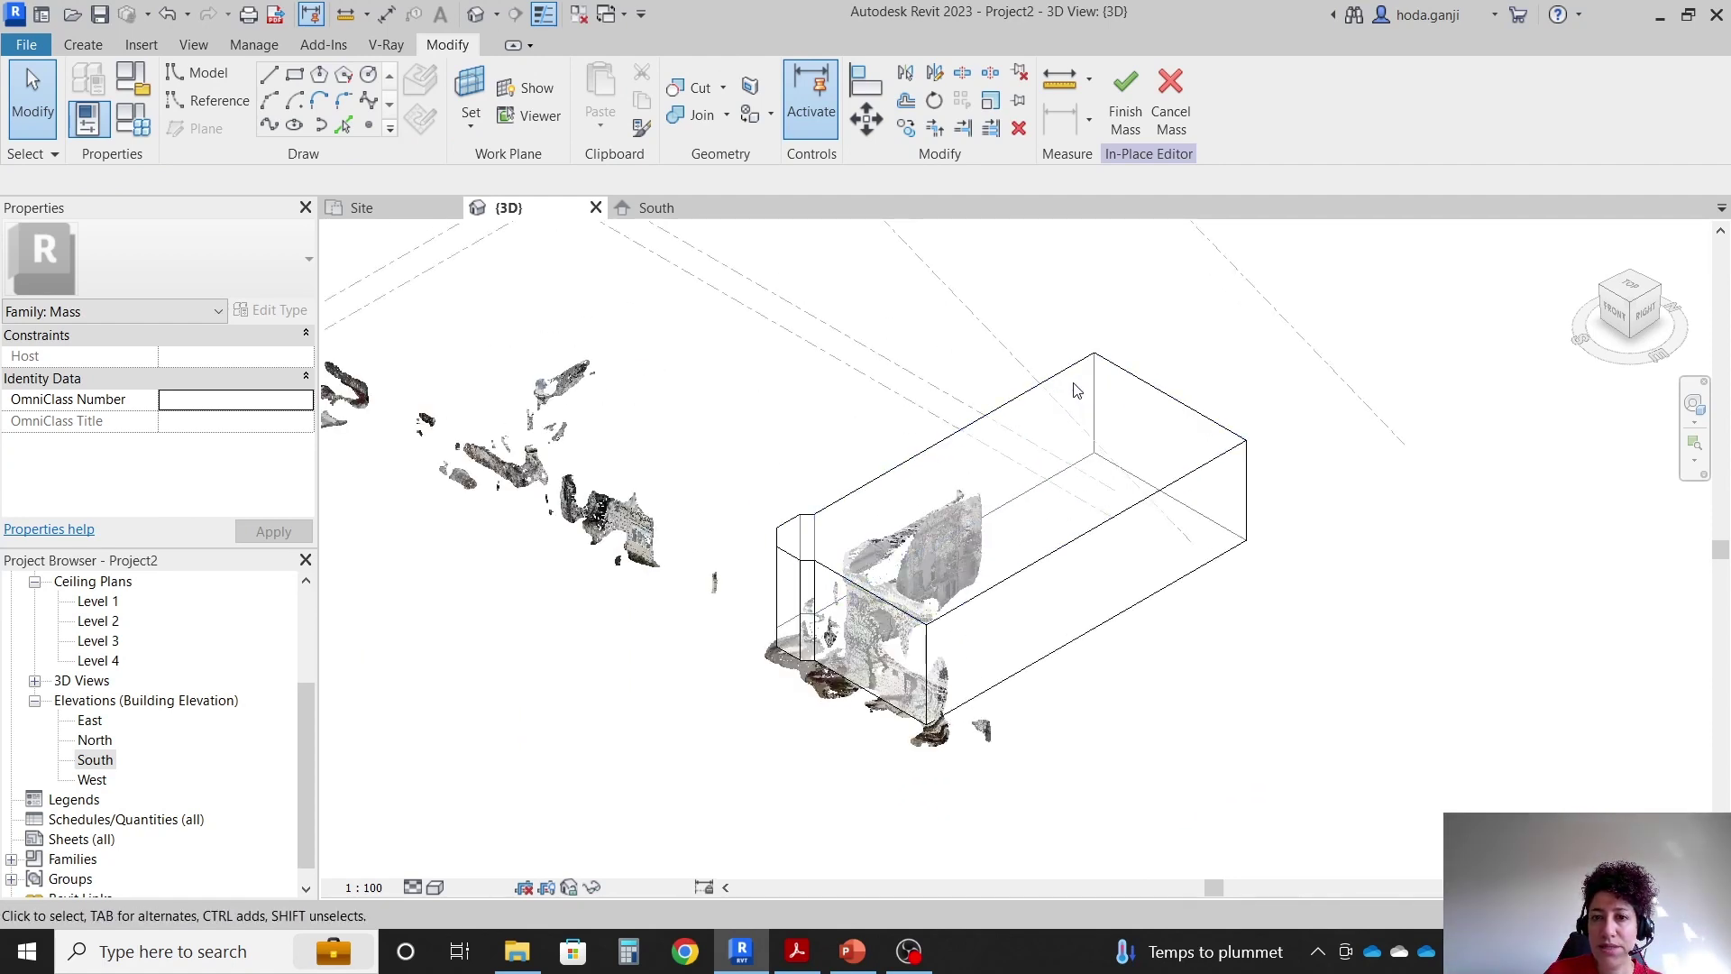
pyautogui.click(1075, 386)
pyautogui.scroll(2, 1023, 478)
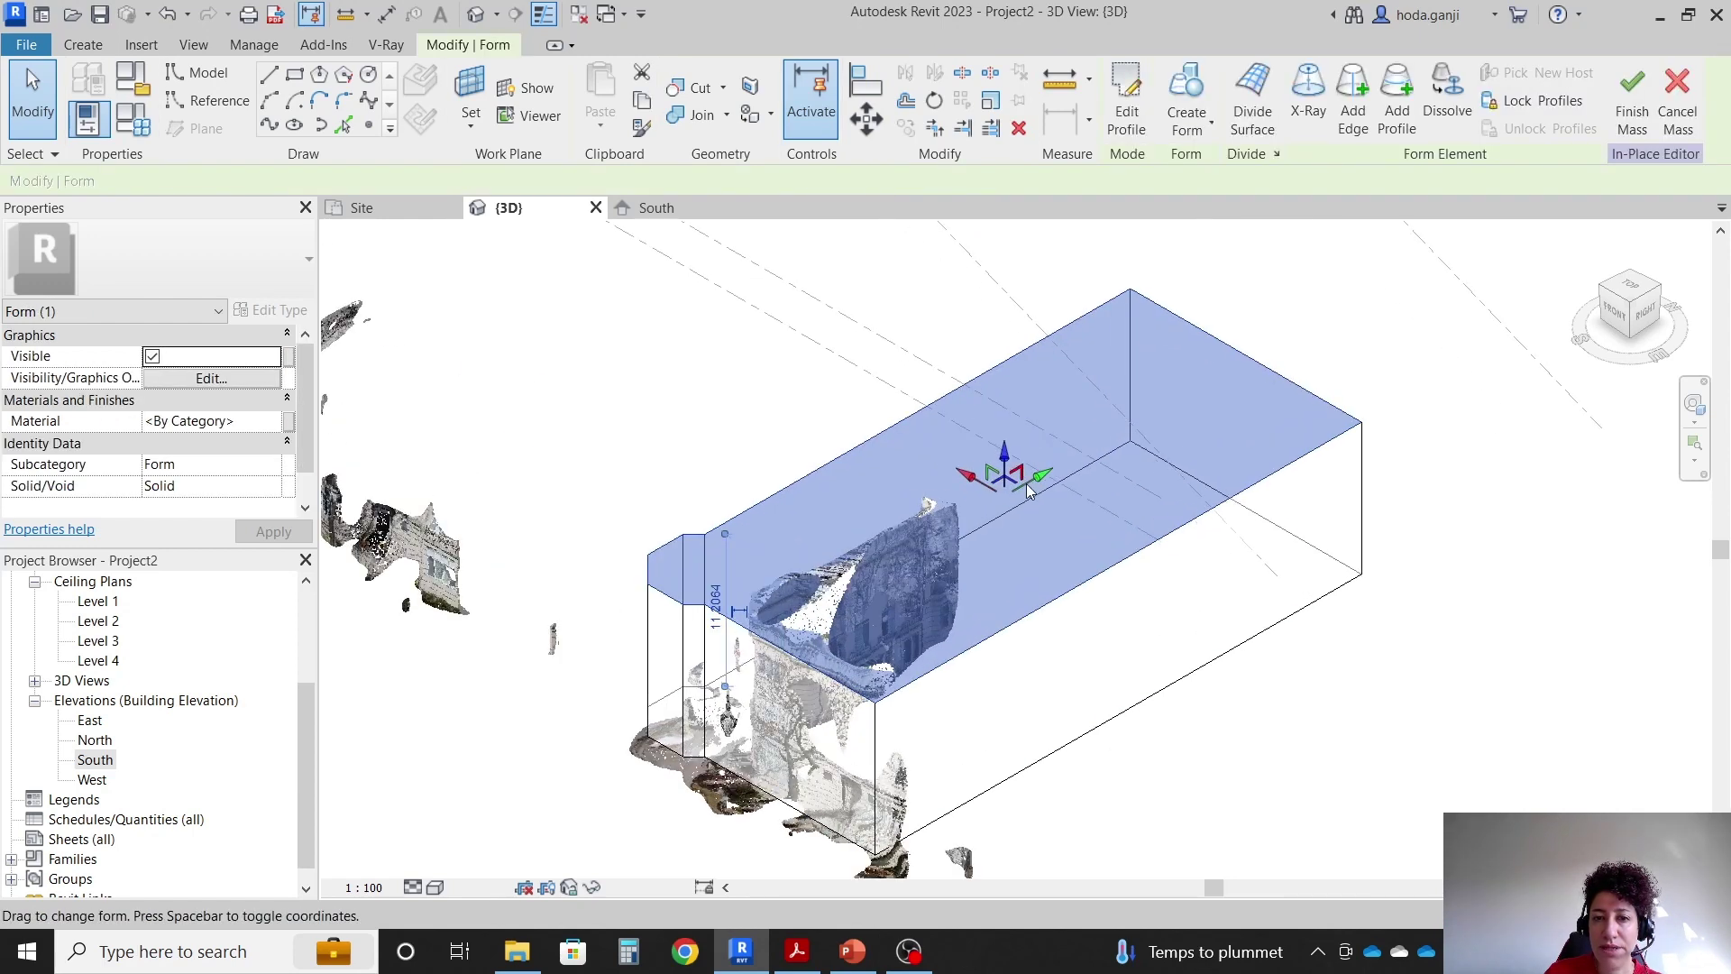
pyautogui.scroll(2, 755, 692)
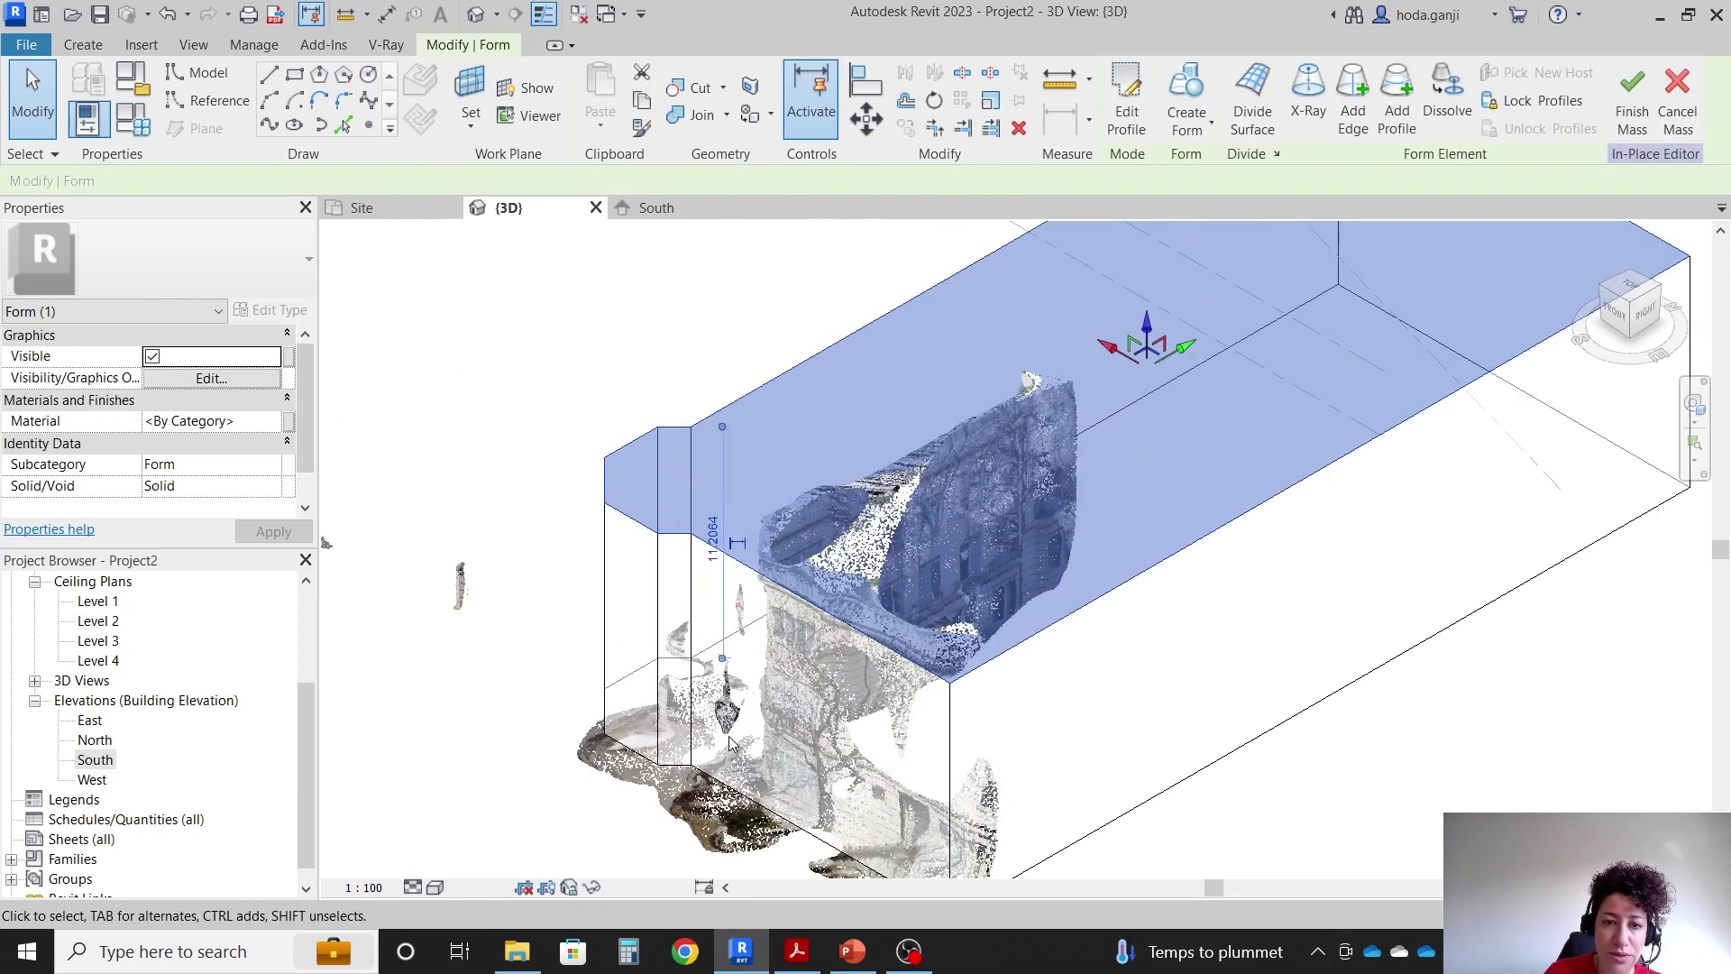
pyautogui.click(714, 557)
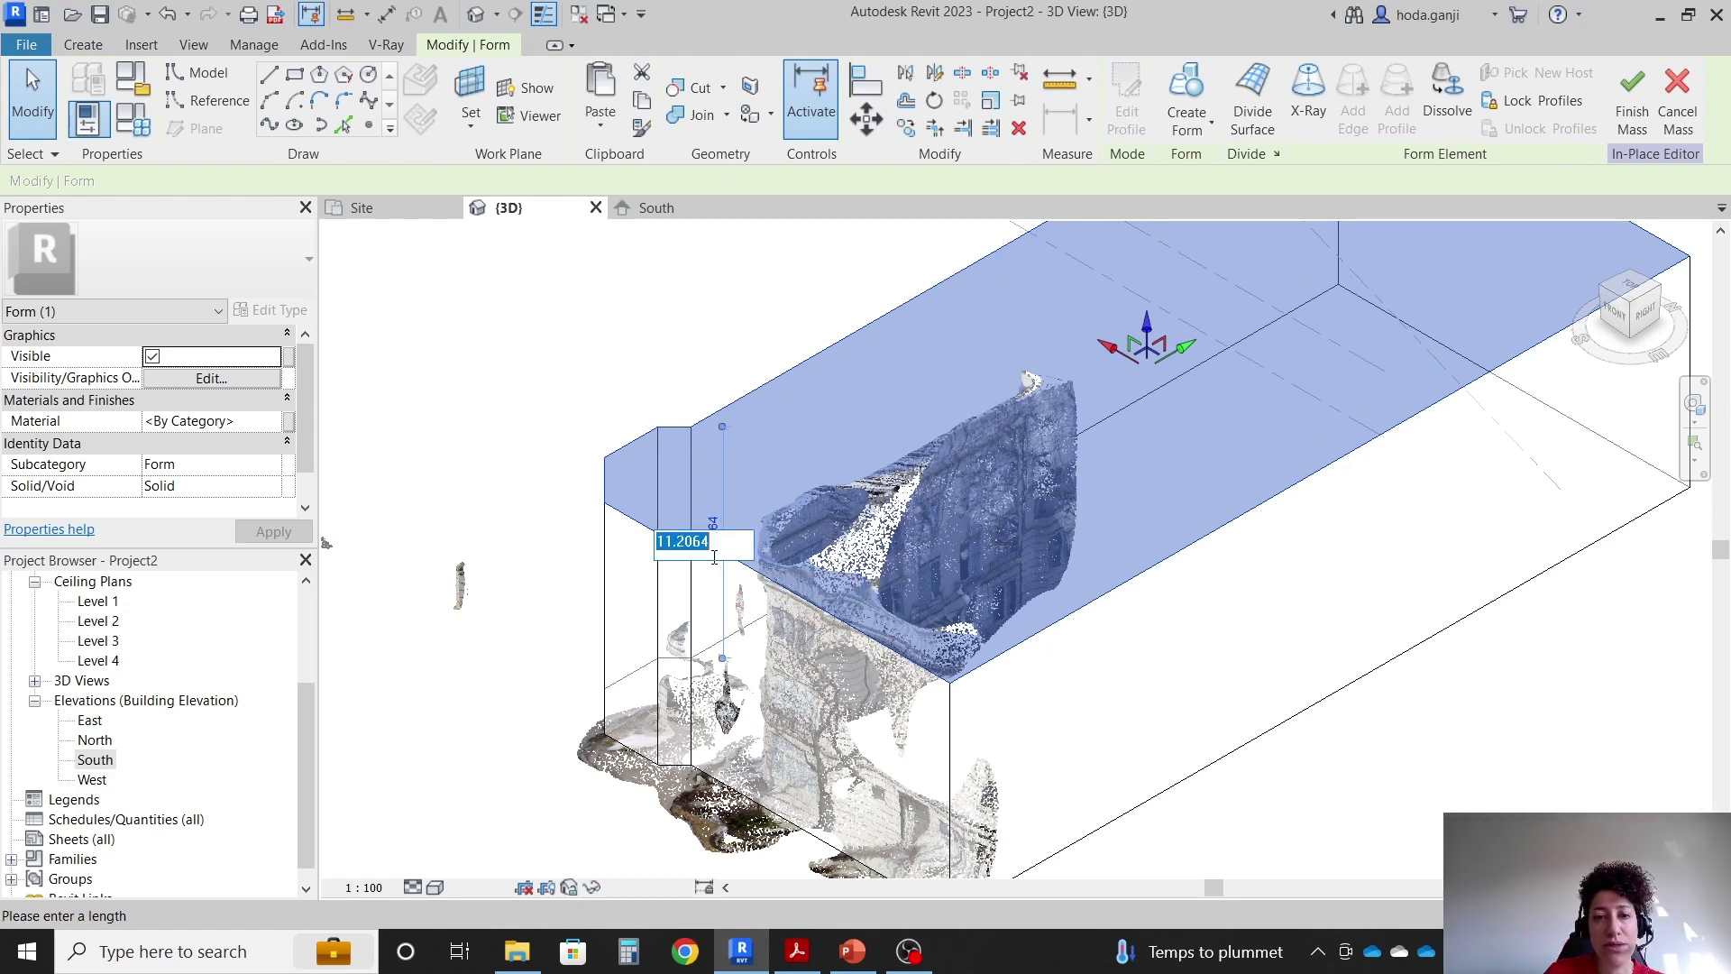
pyautogui.write('11.1')
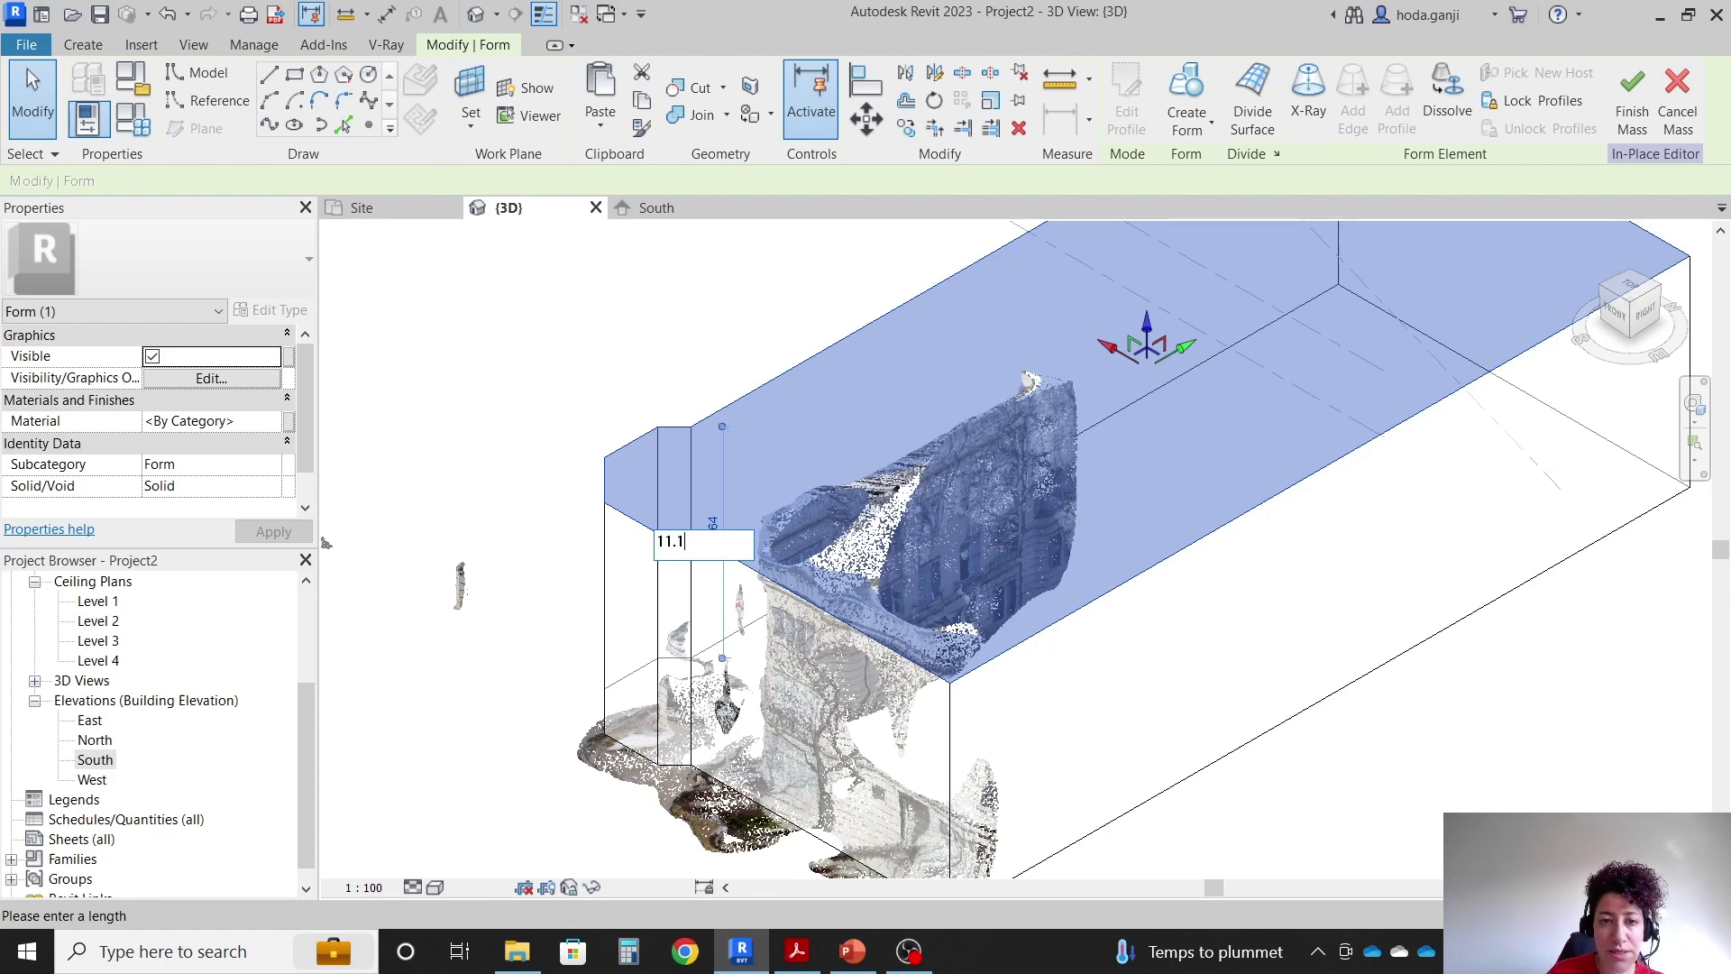
pyautogui.press('Return')
pyautogui.press('Escape')
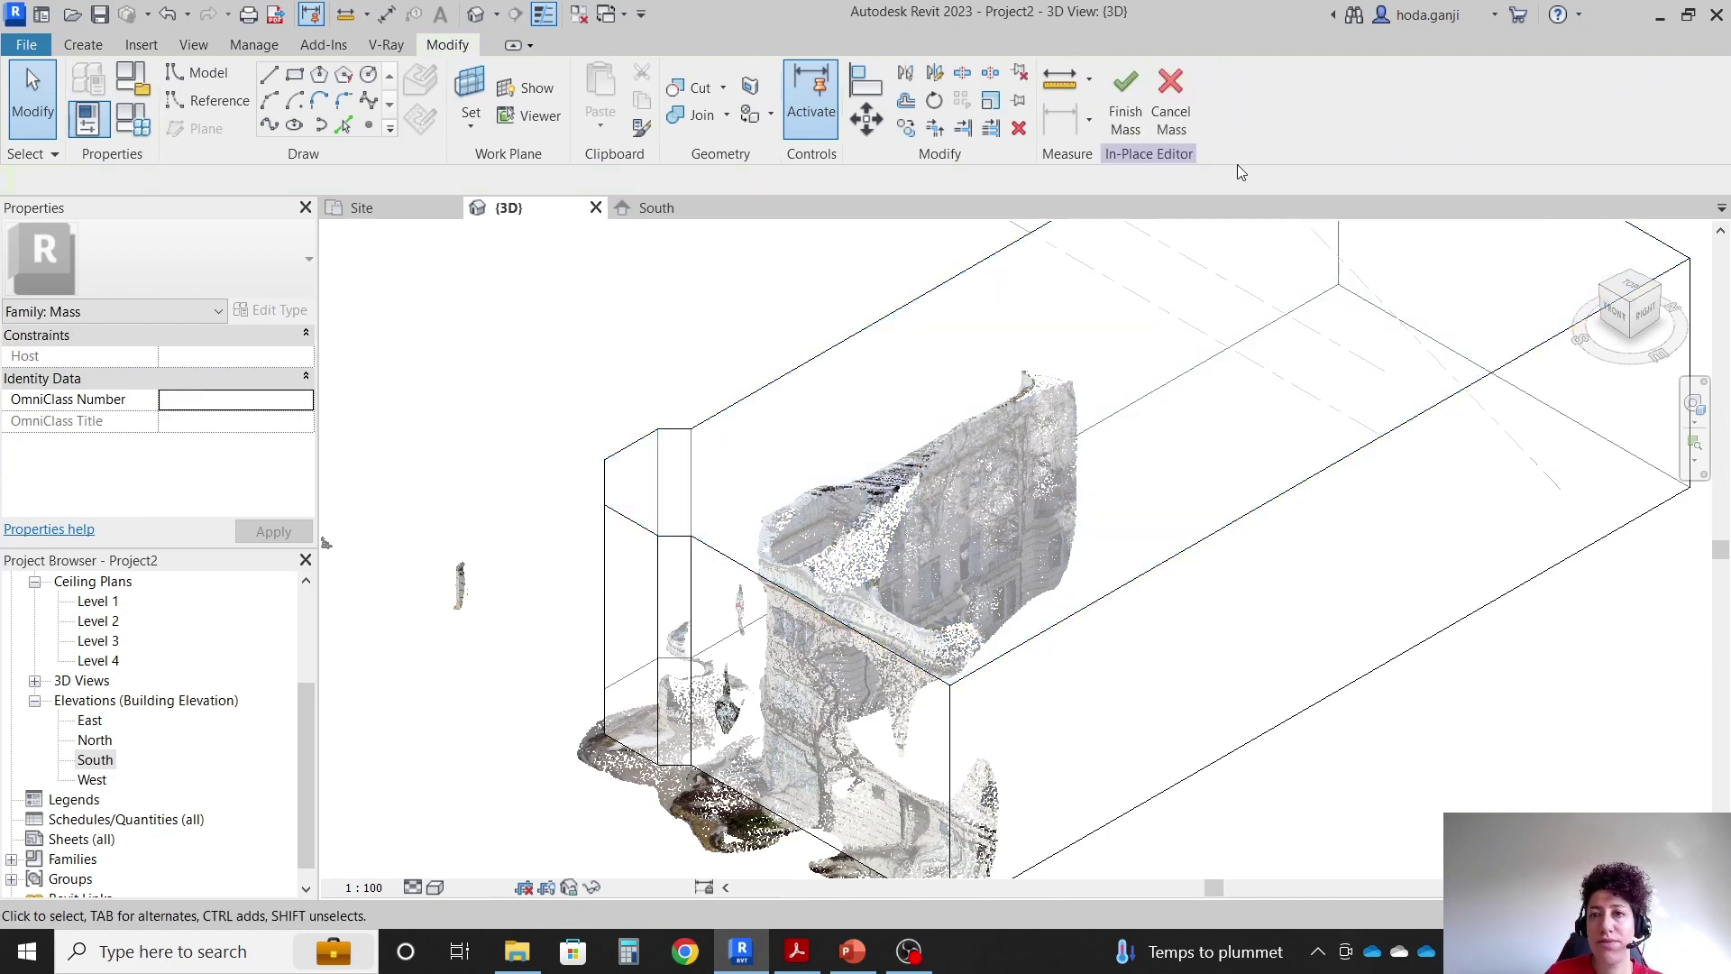
pyautogui.click(1116, 135)
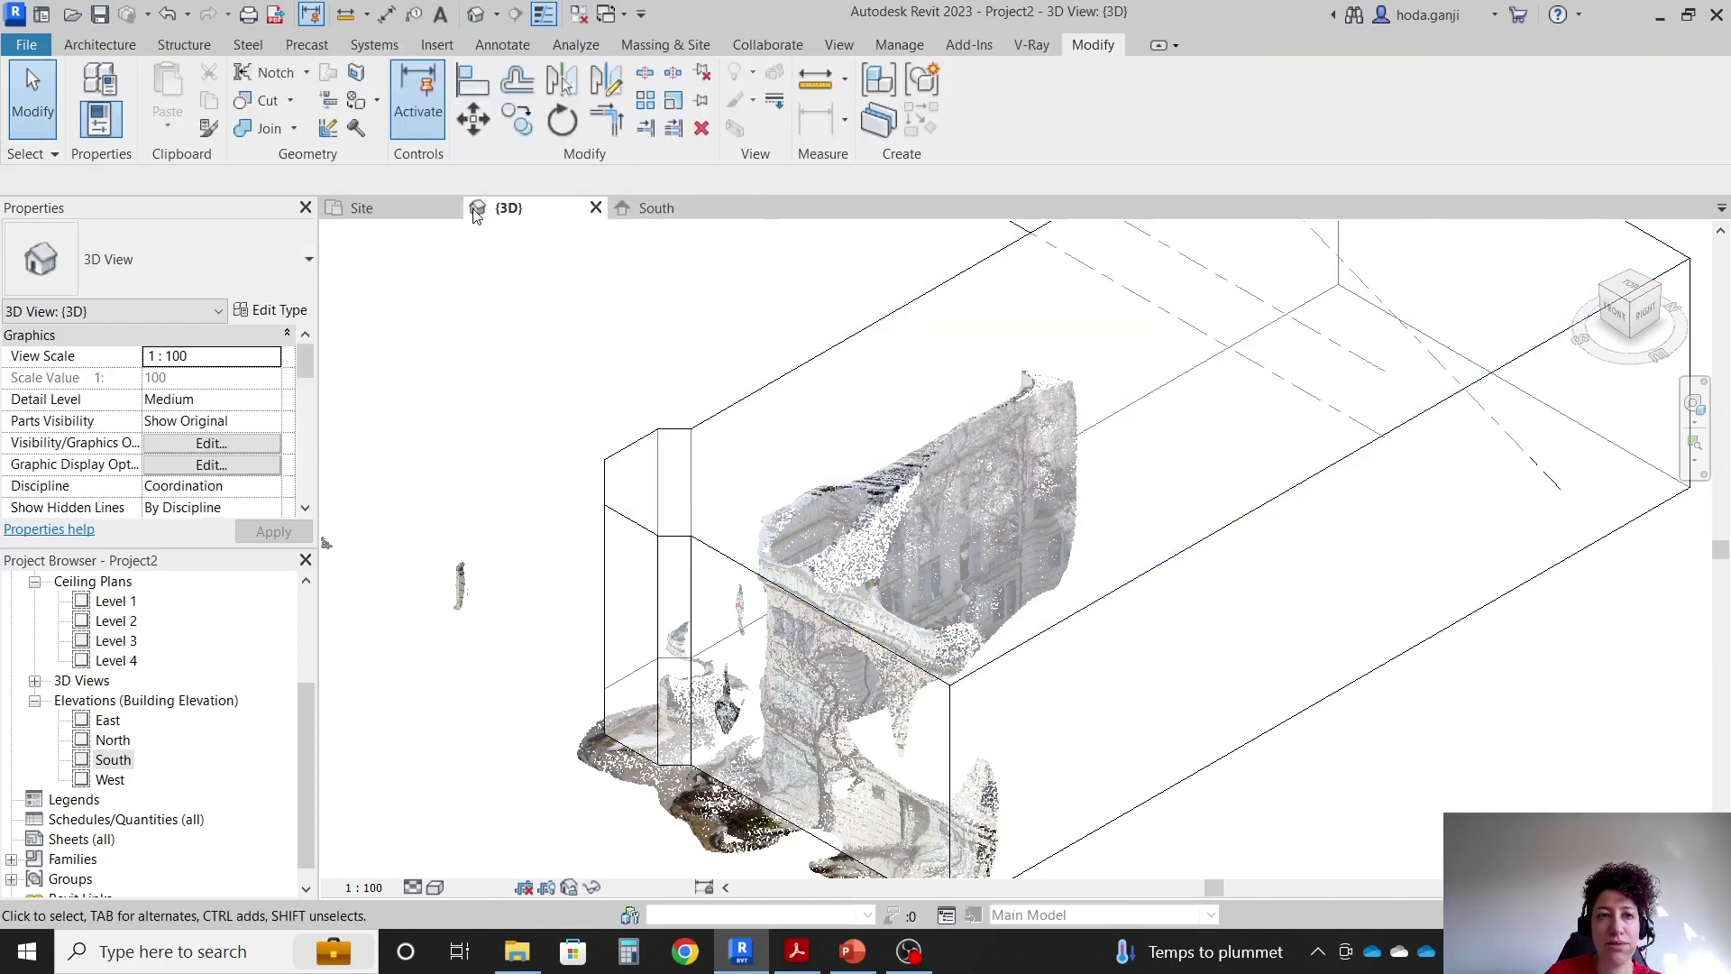
pyautogui.click(677, 208)
pyautogui.scroll(-3, 1221, 541)
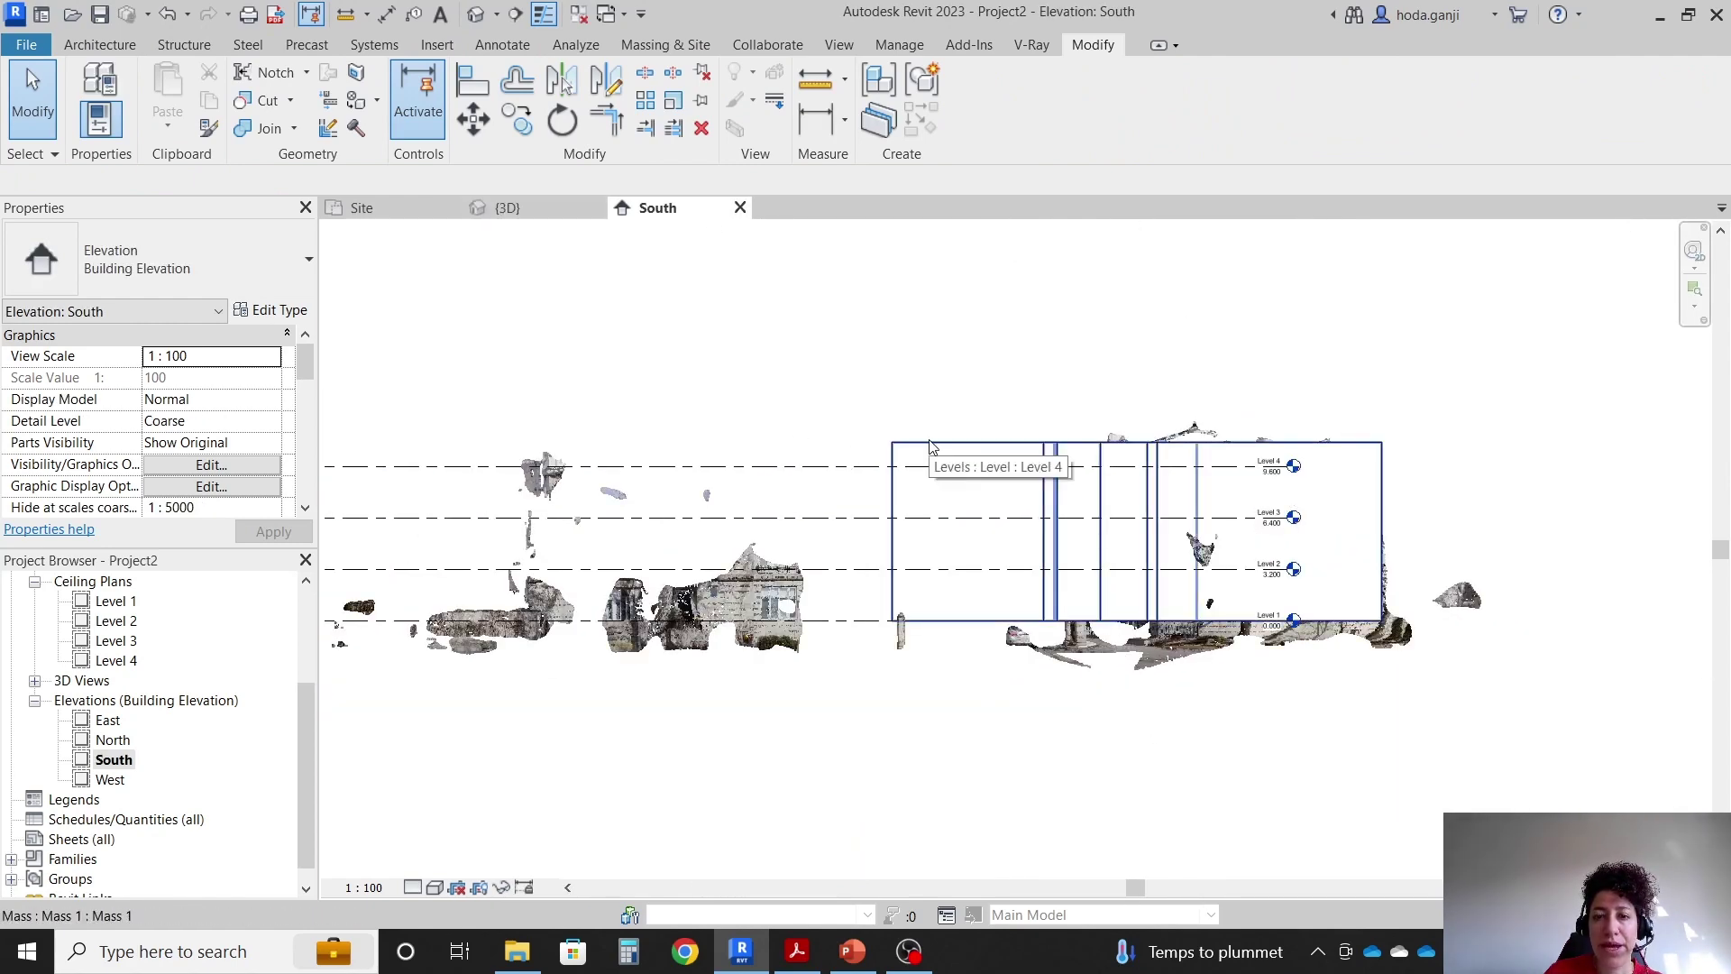
pyautogui.click(525, 215)
pyautogui.scroll(-3, 916, 478)
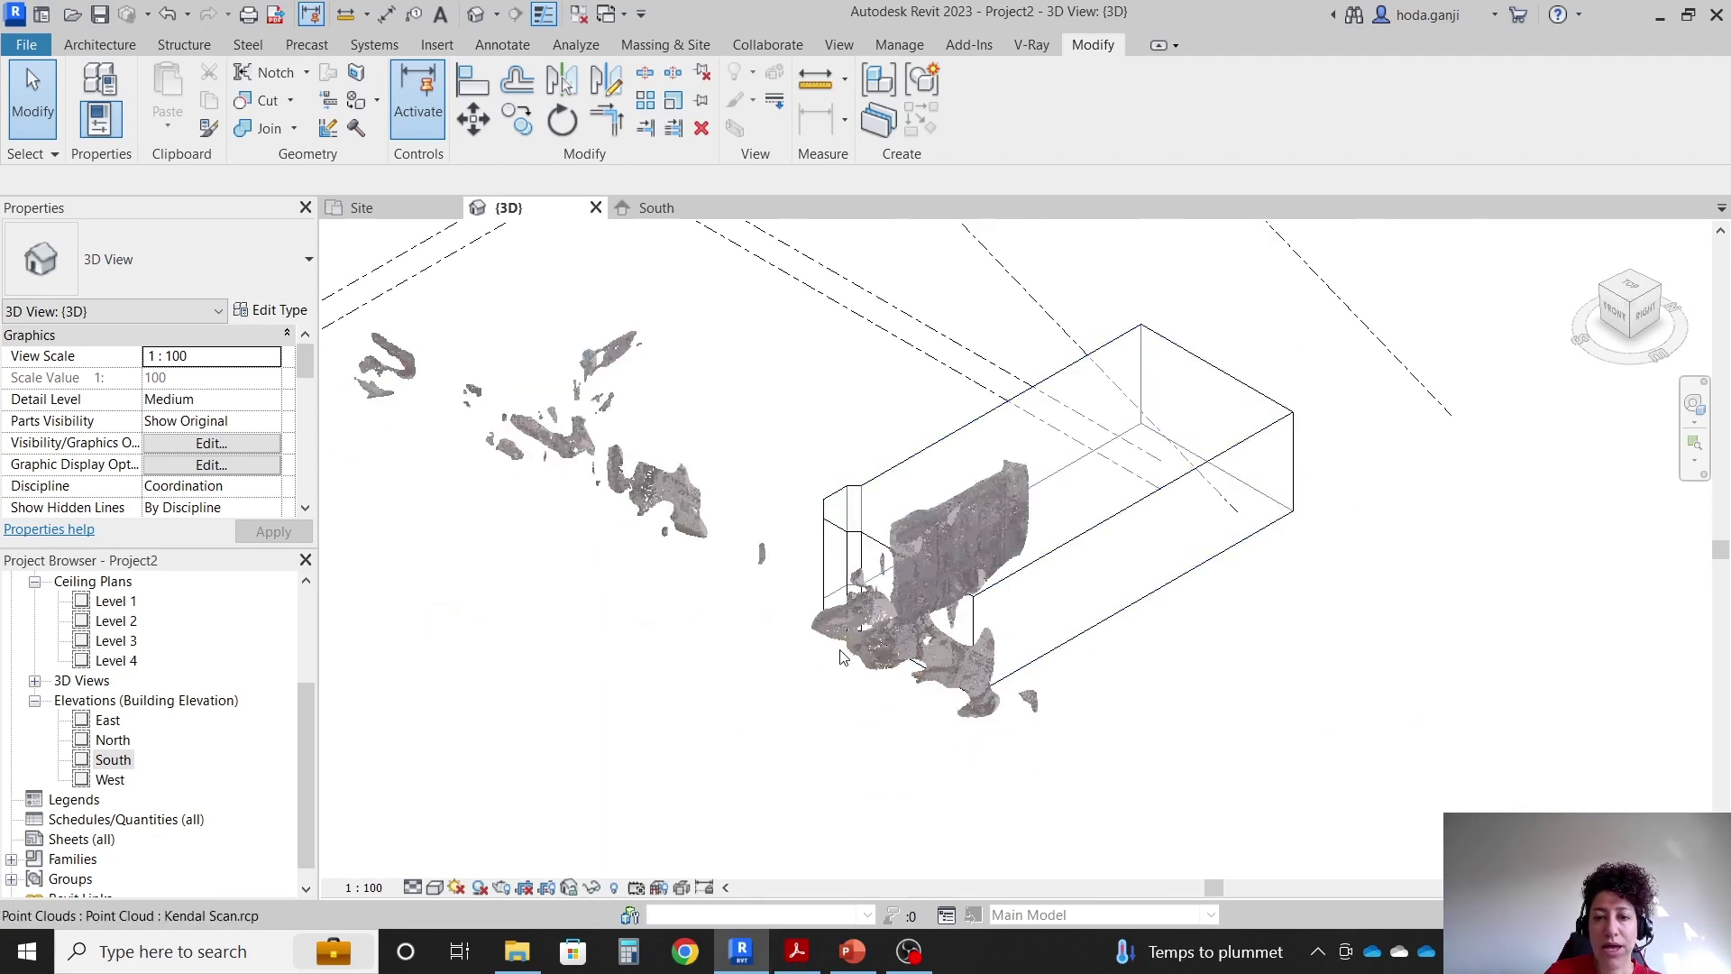
pyautogui.scroll(2, 825, 606)
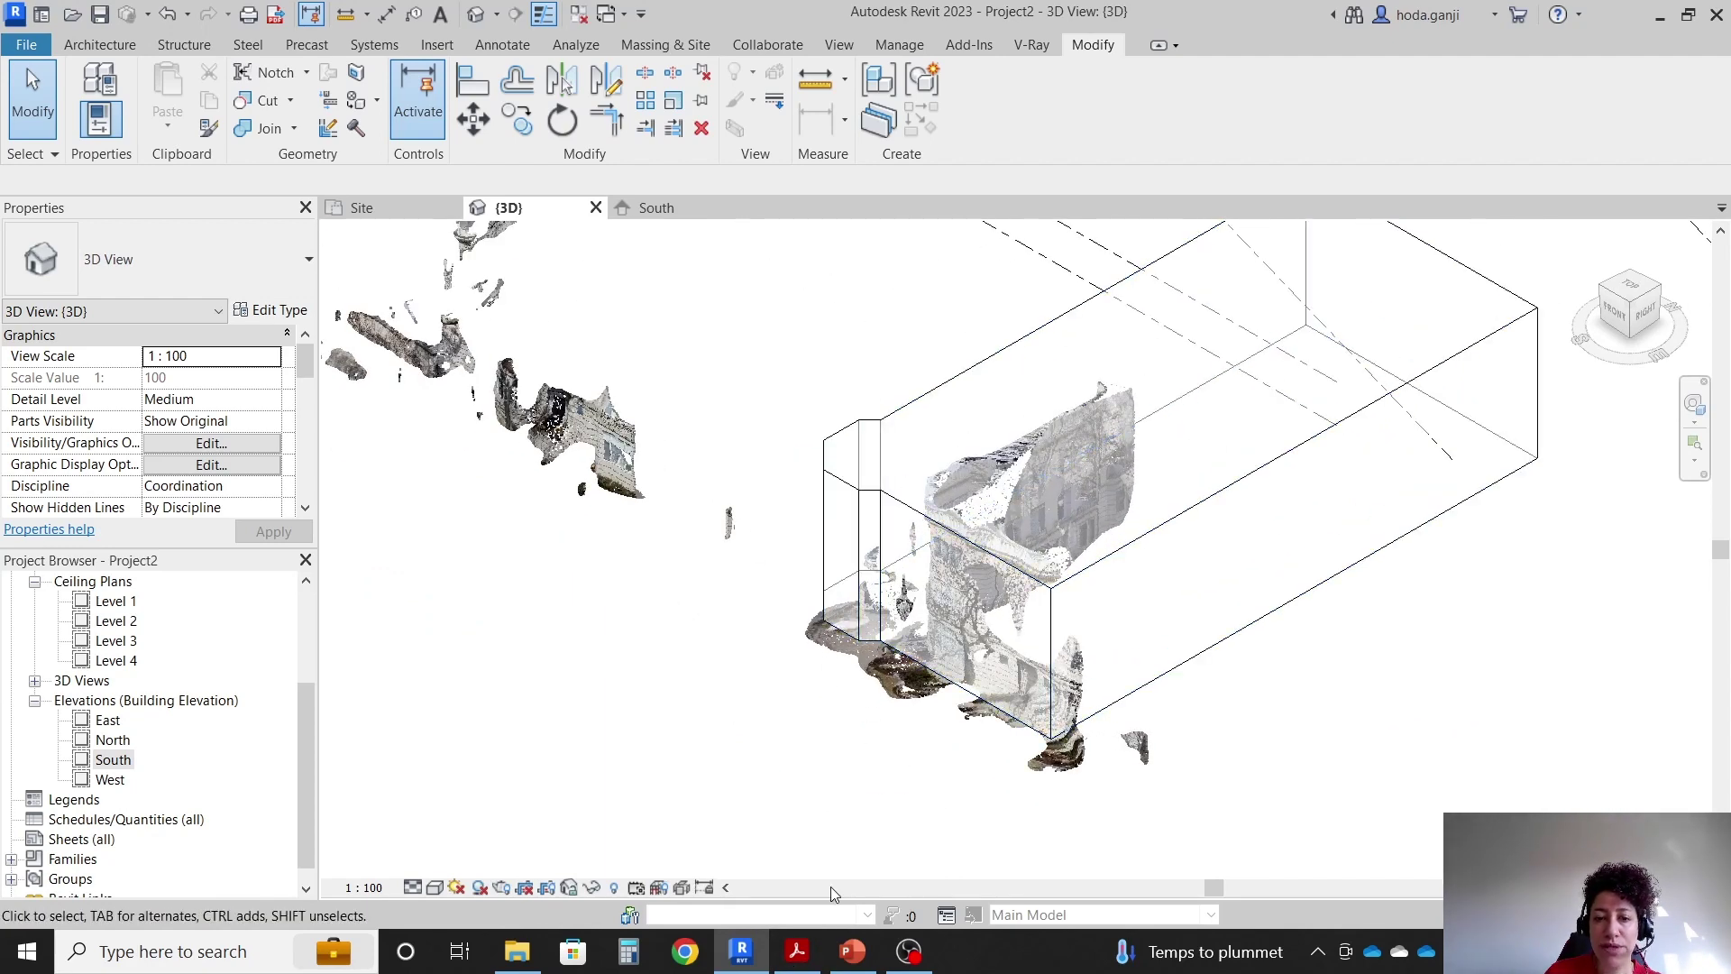
pyautogui.click(852, 950)
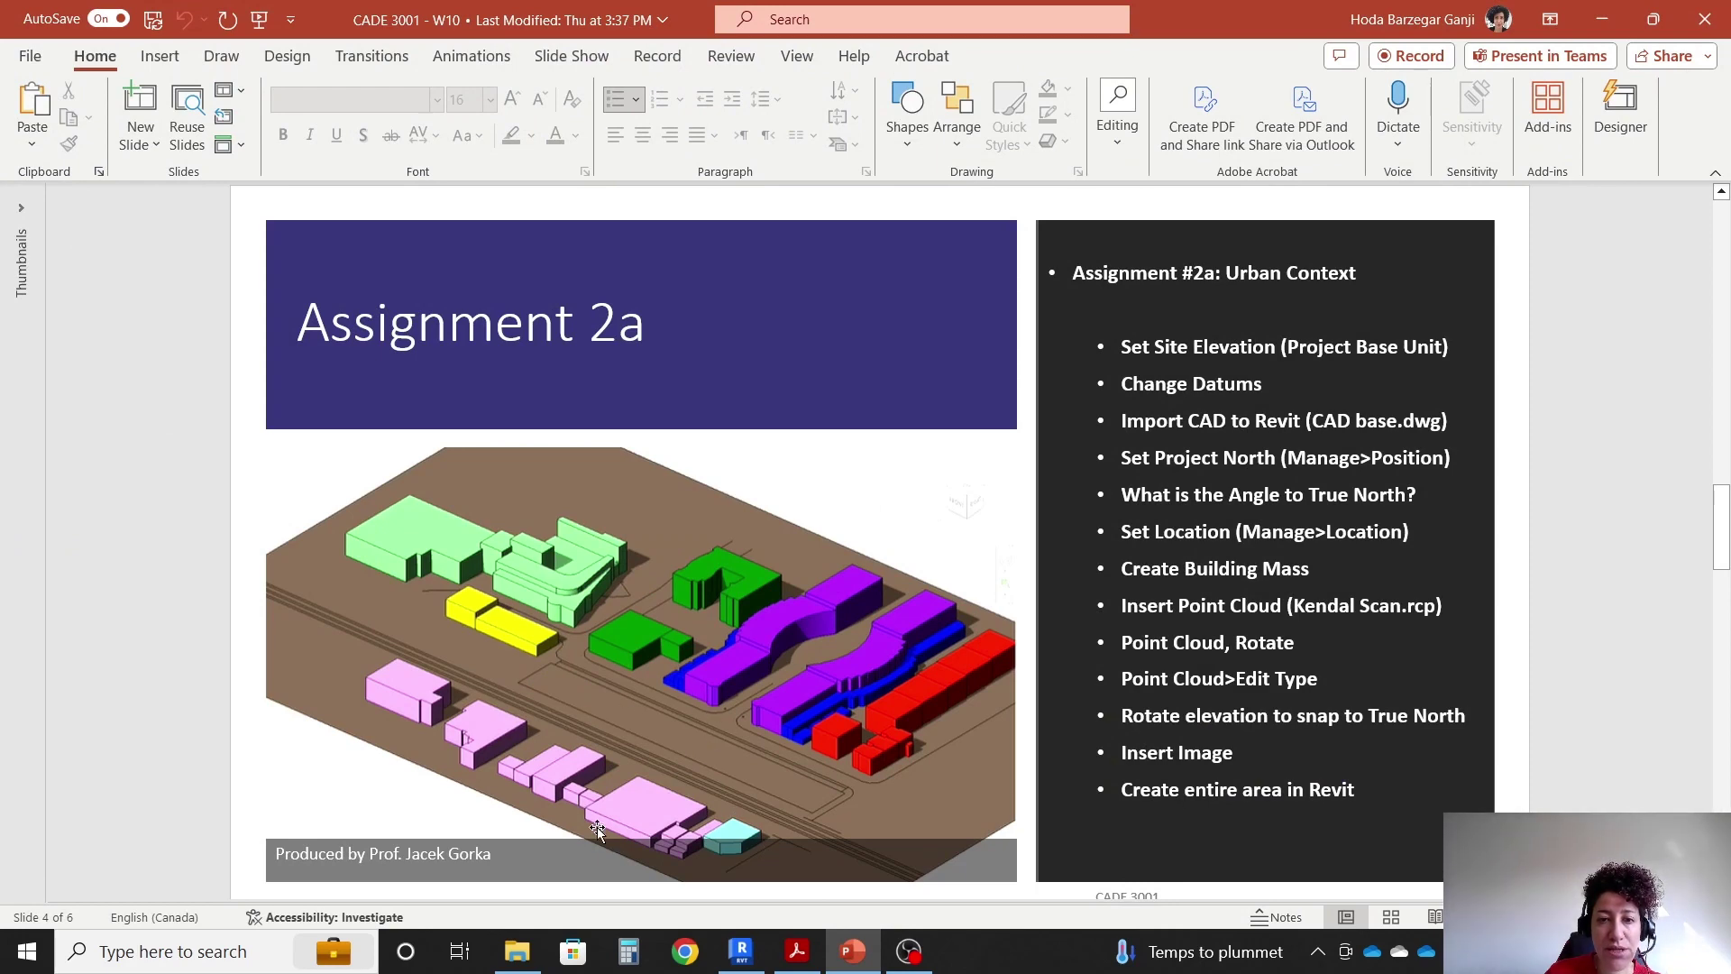
pyautogui.click(741, 951)
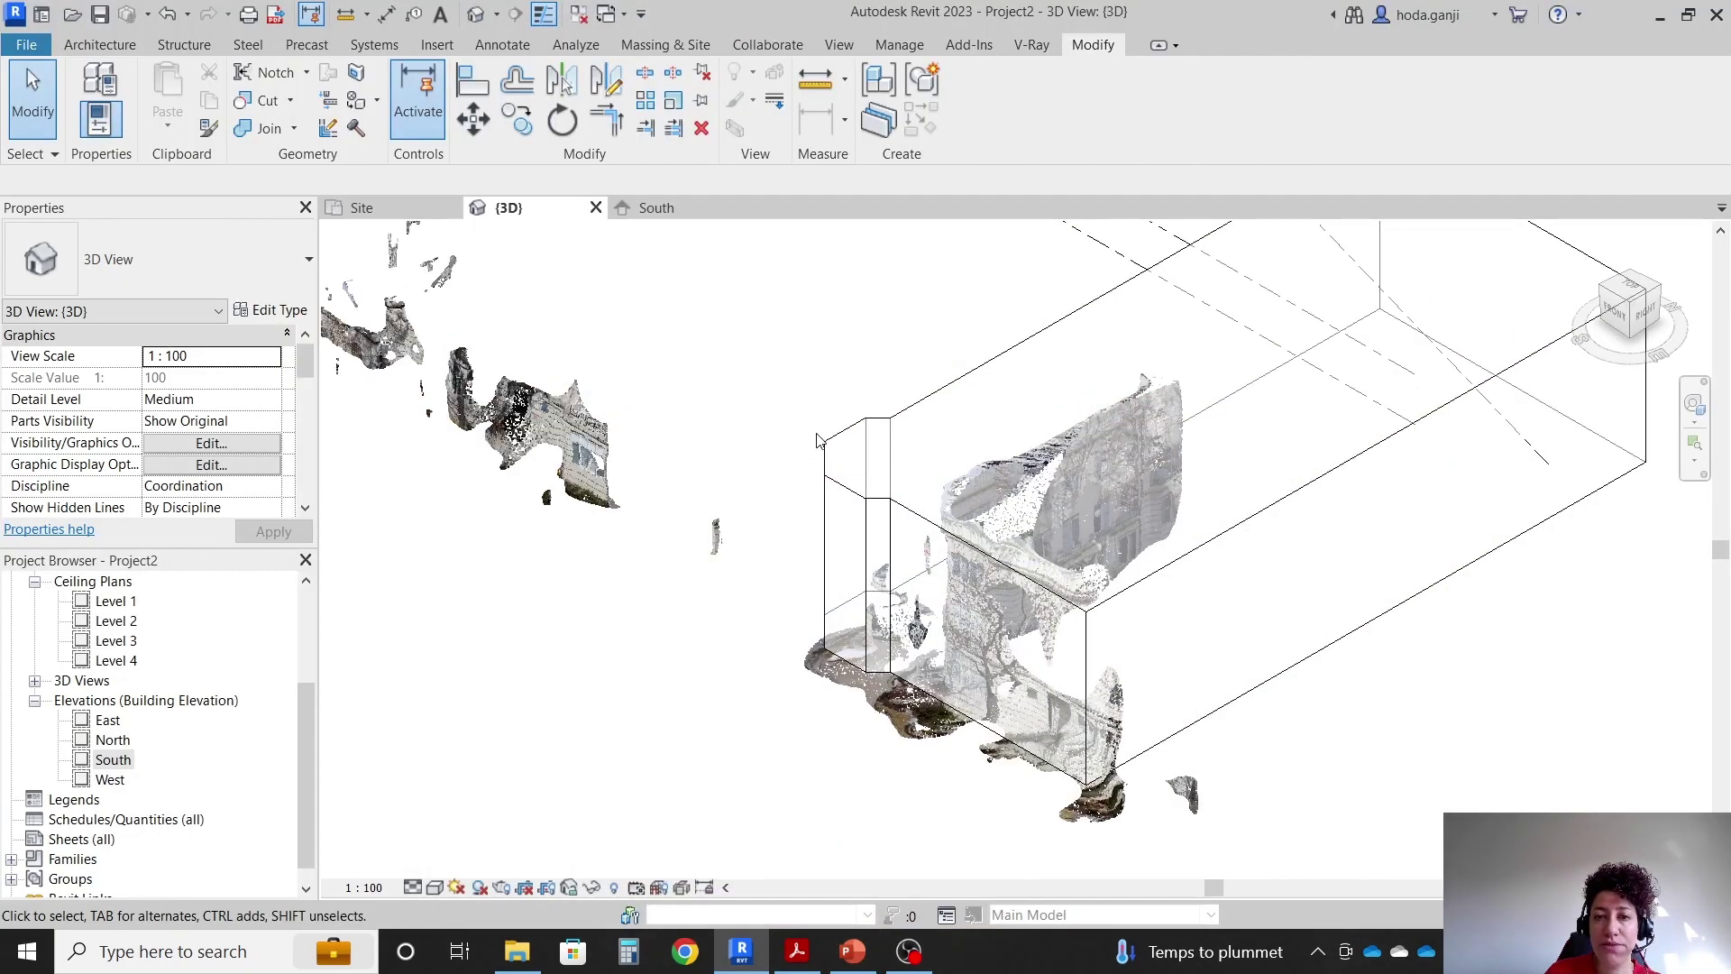
# Select the building mass and reopen it for in-place editing.
pyautogui.click(1033, 343)
pyautogui.scroll(-8, 110, 398)
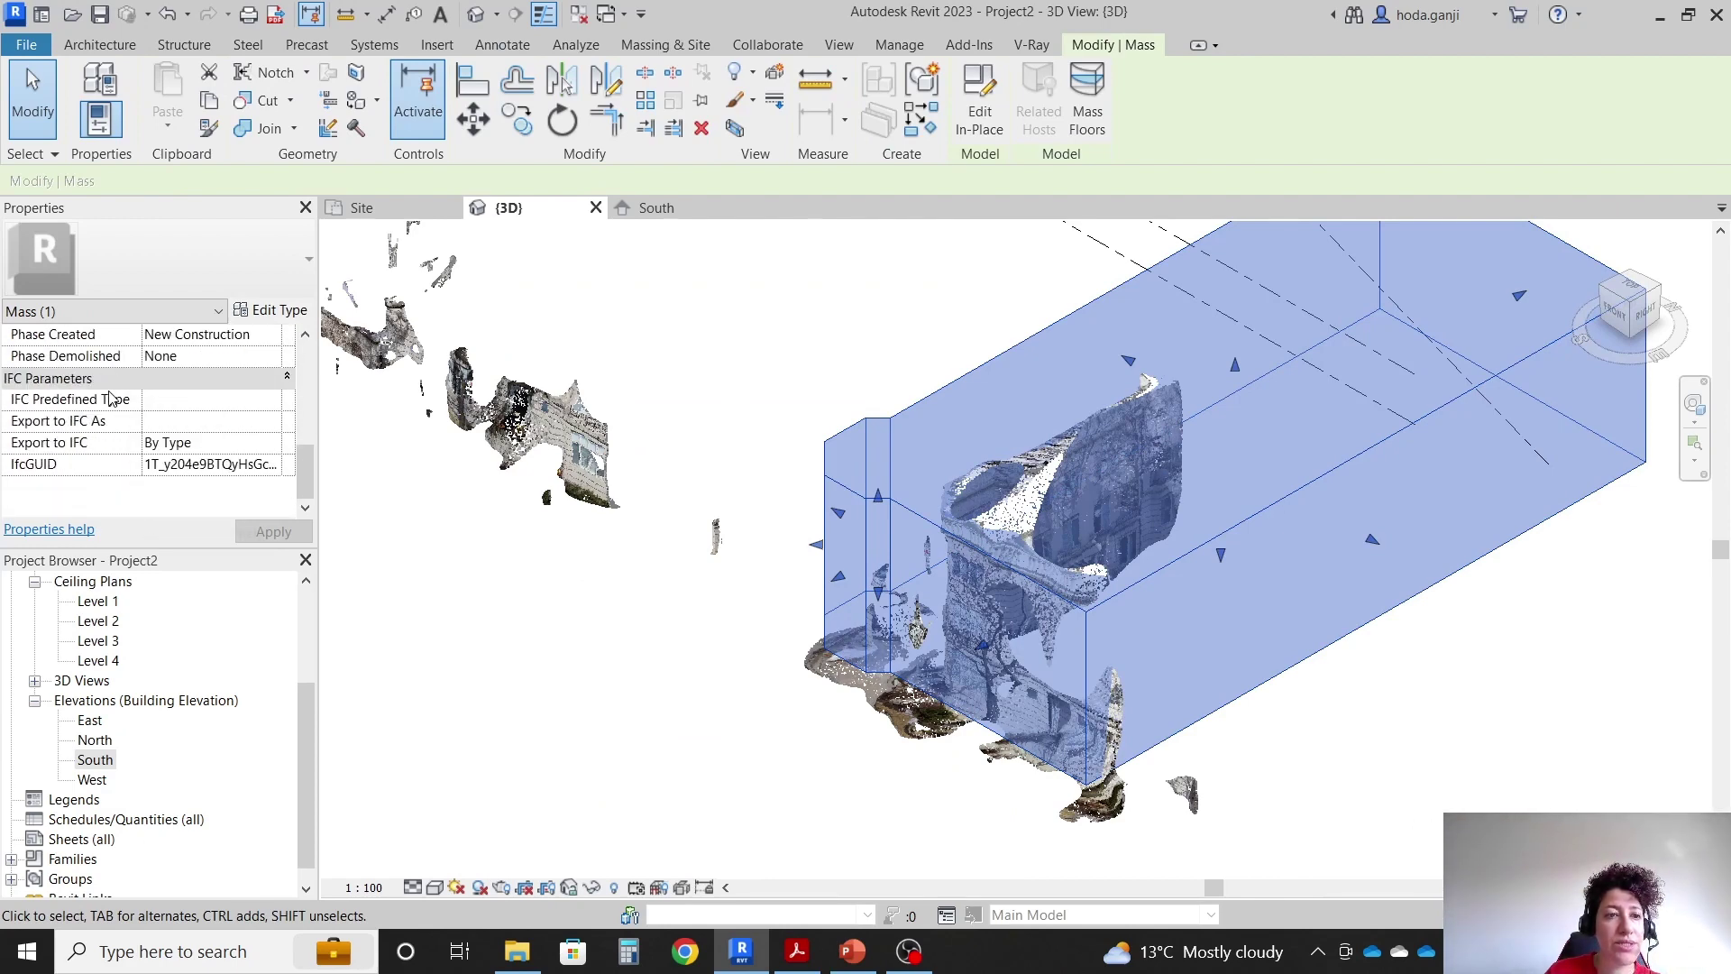
pyautogui.scroll(3, 110, 399)
pyautogui.scroll(-5, 252, 368)
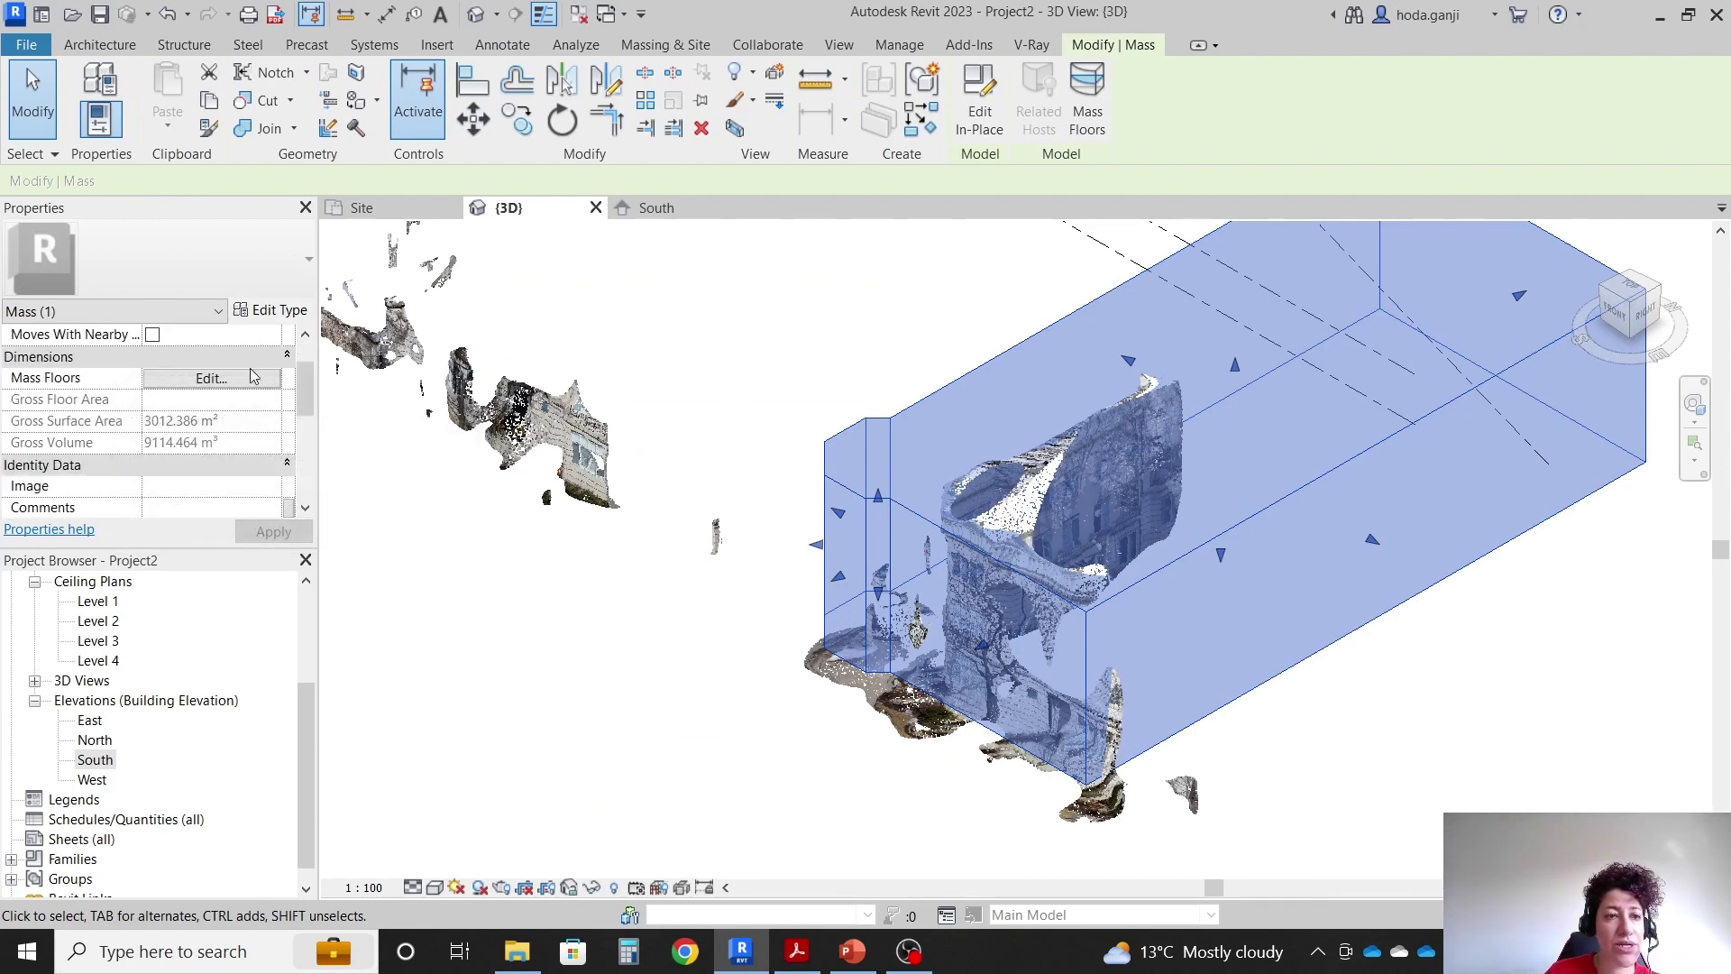
pyautogui.scroll(6, 252, 377)
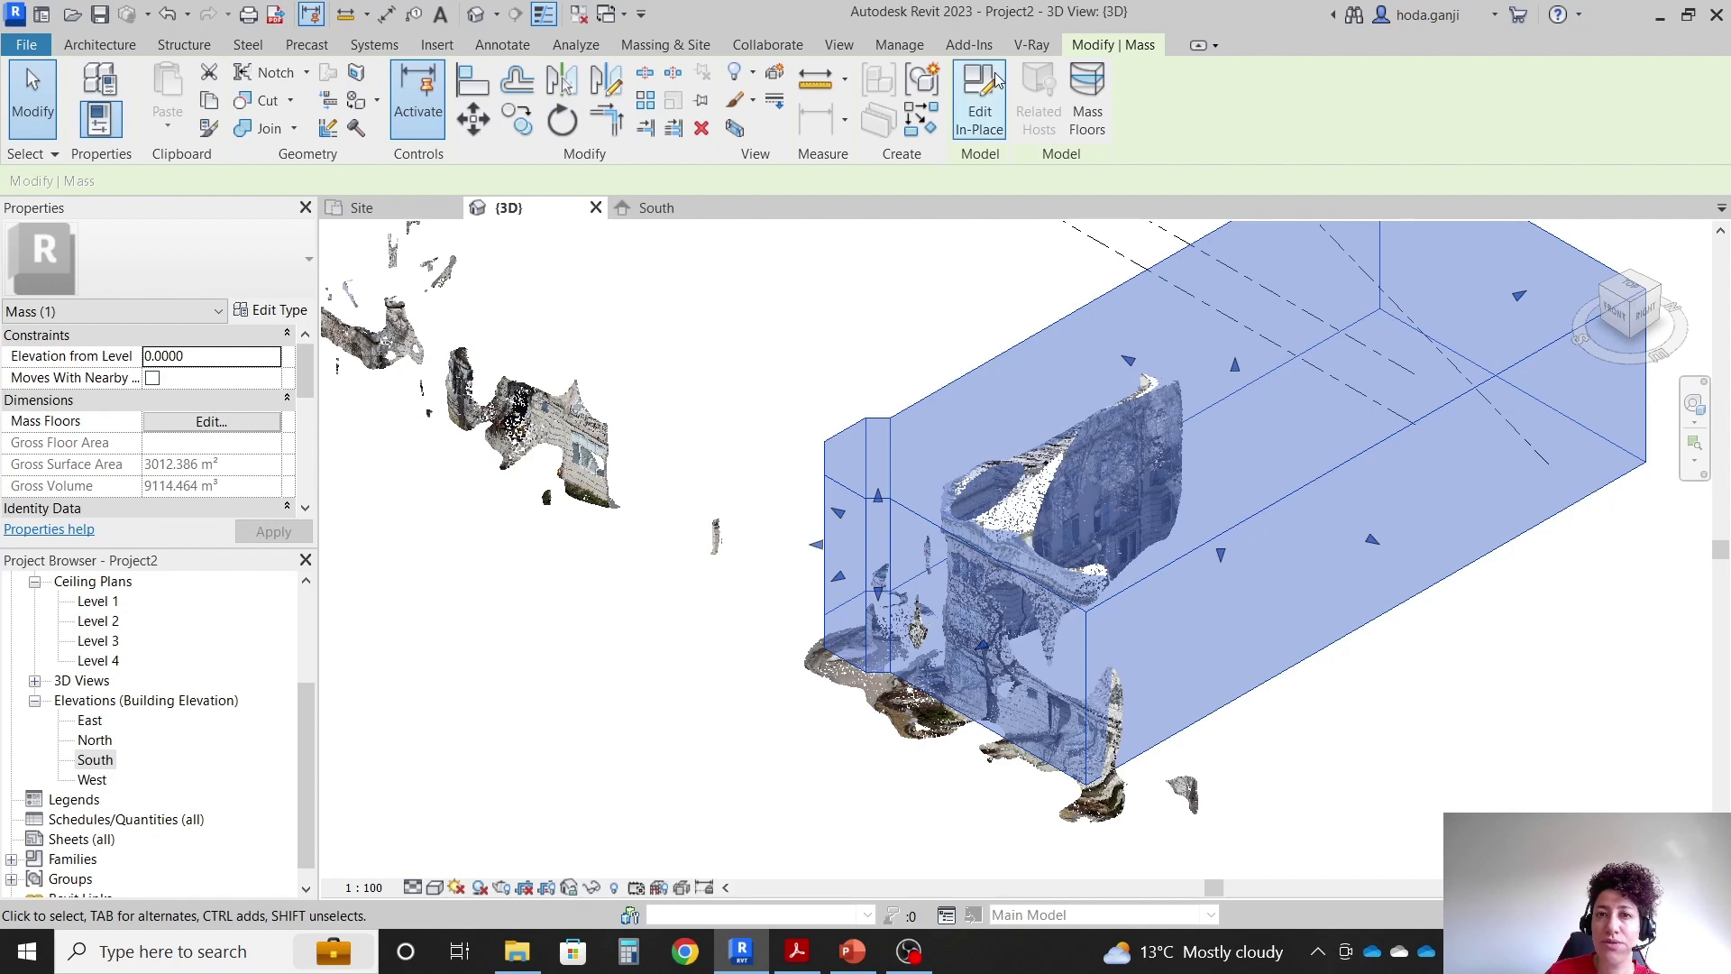
pyautogui.click(981, 99)
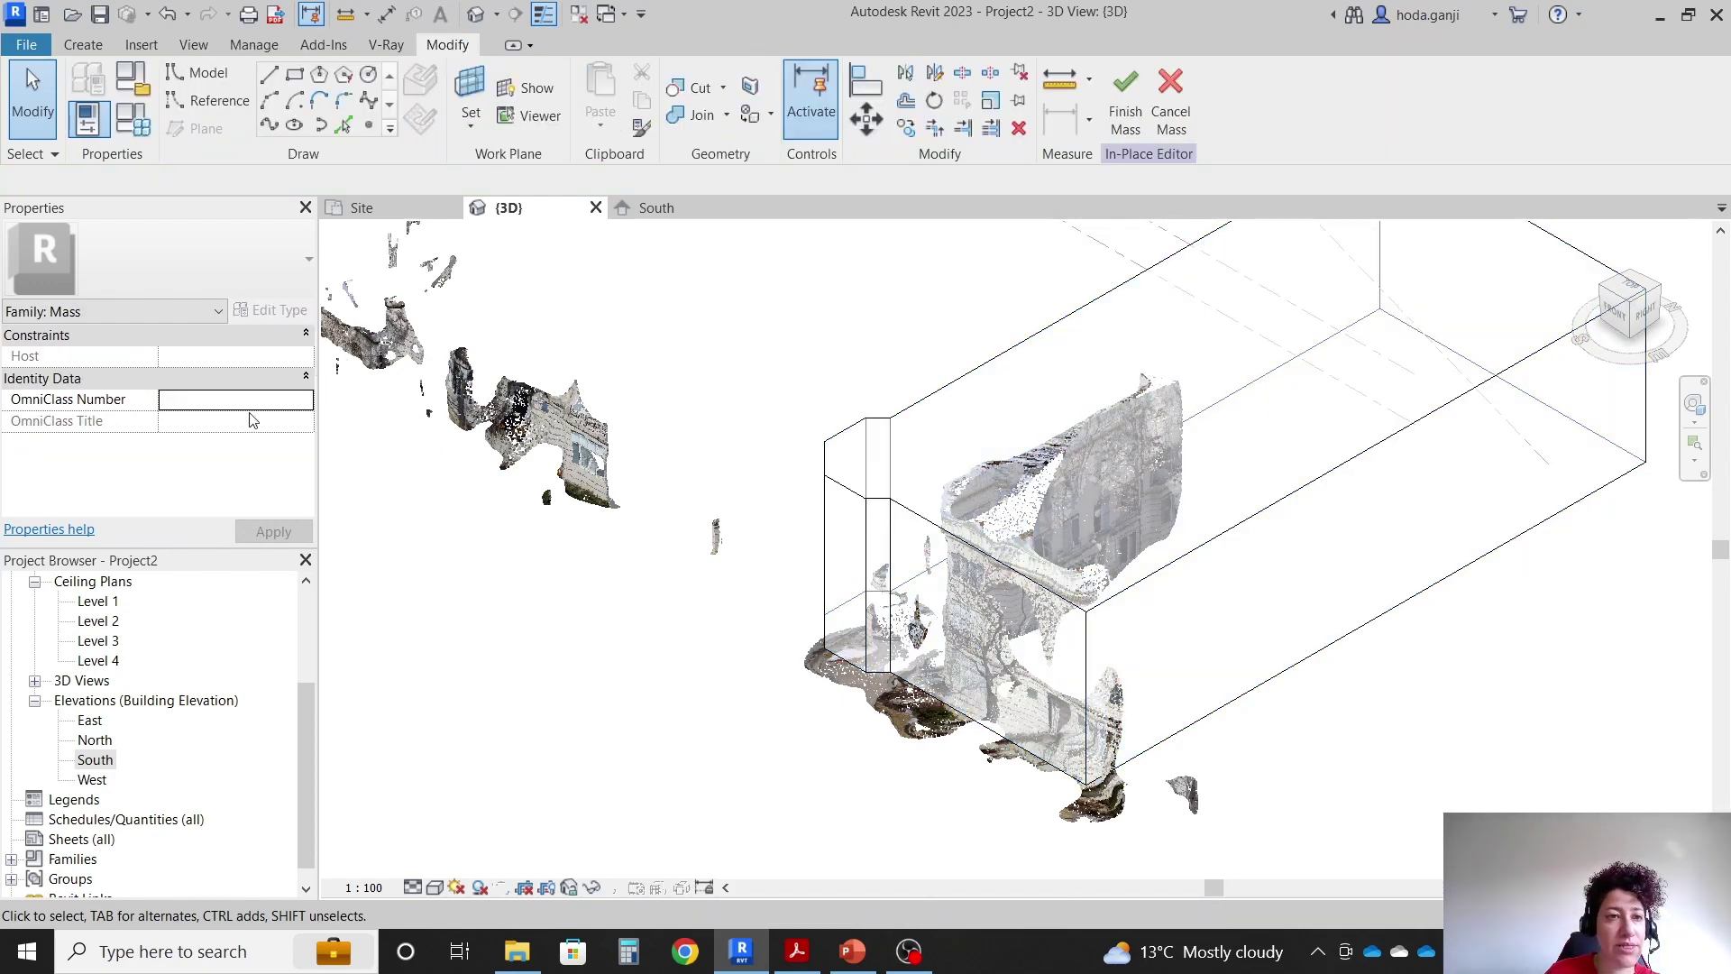
# Select the mass form and browse its Material property in Properties.
pyautogui.click(1320, 479)
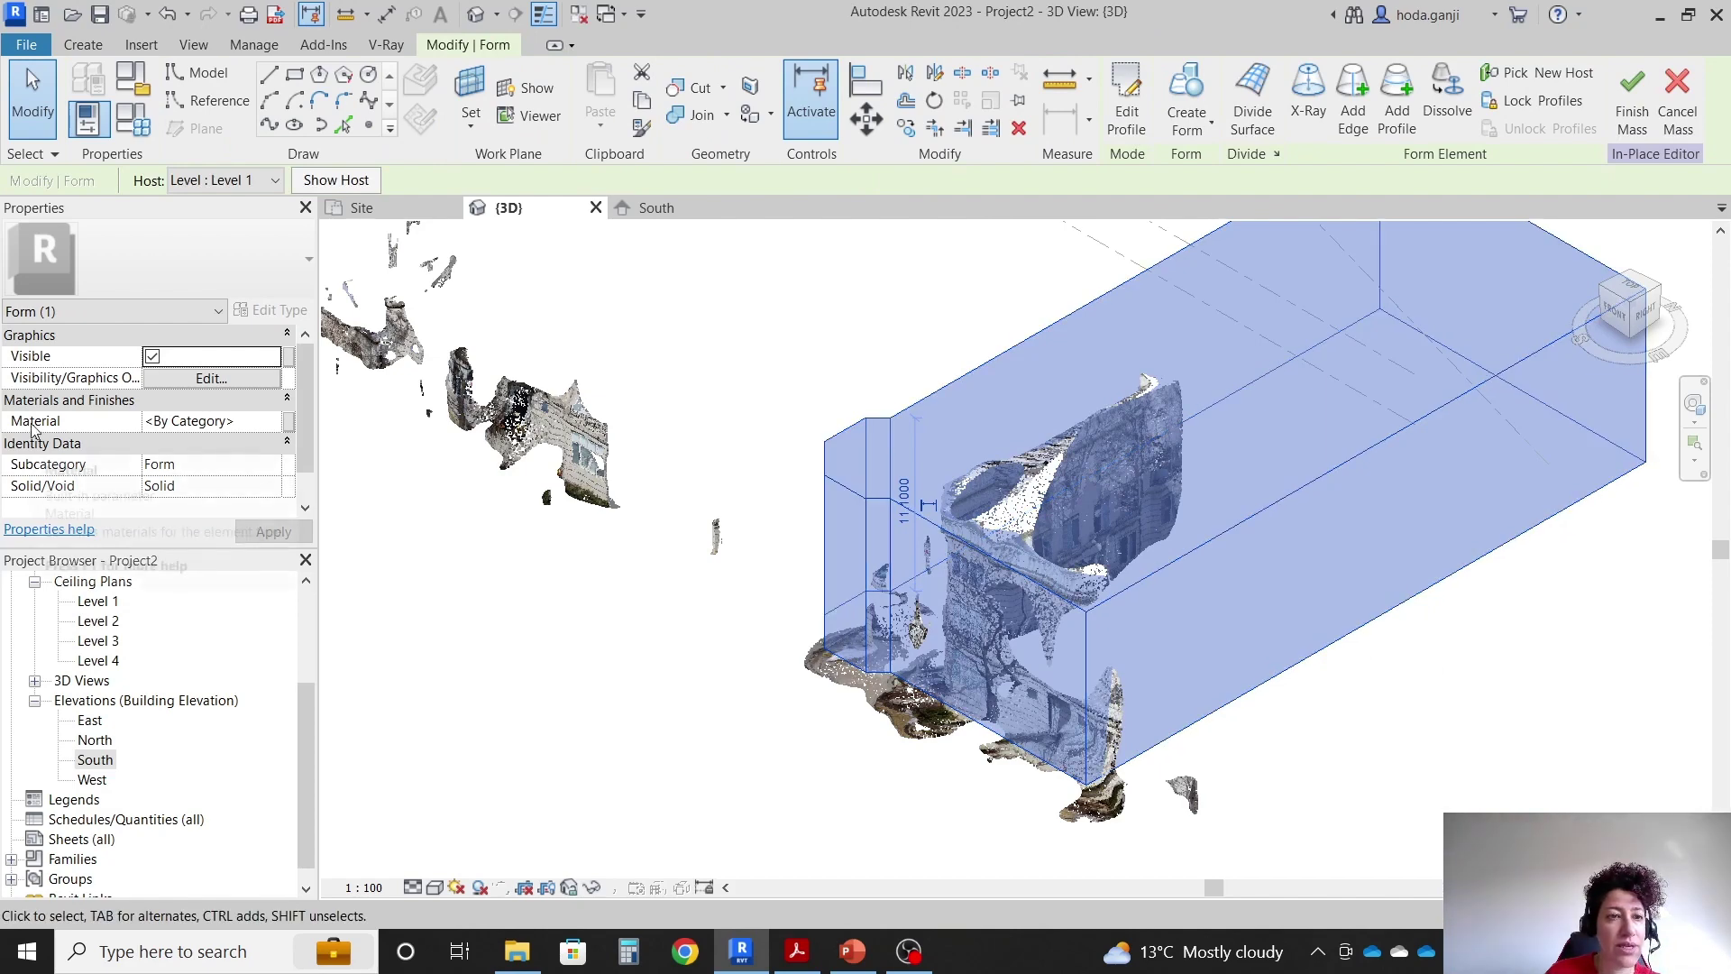
pyautogui.click(275, 424)
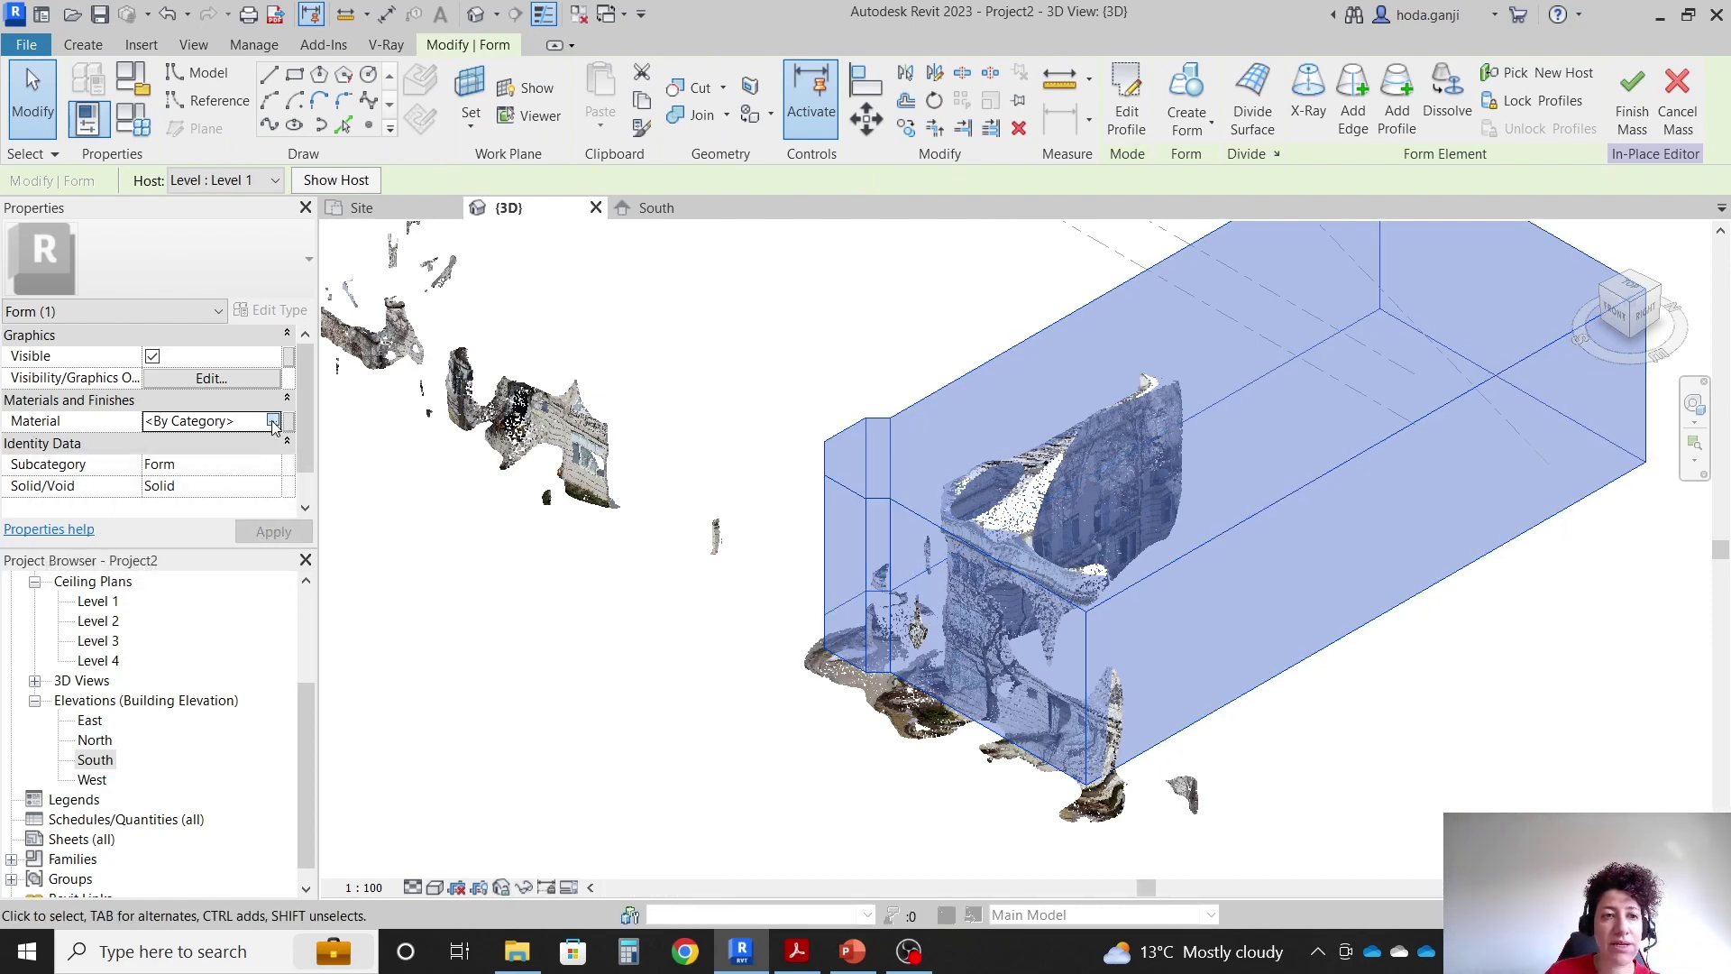
pyautogui.click(272, 421)
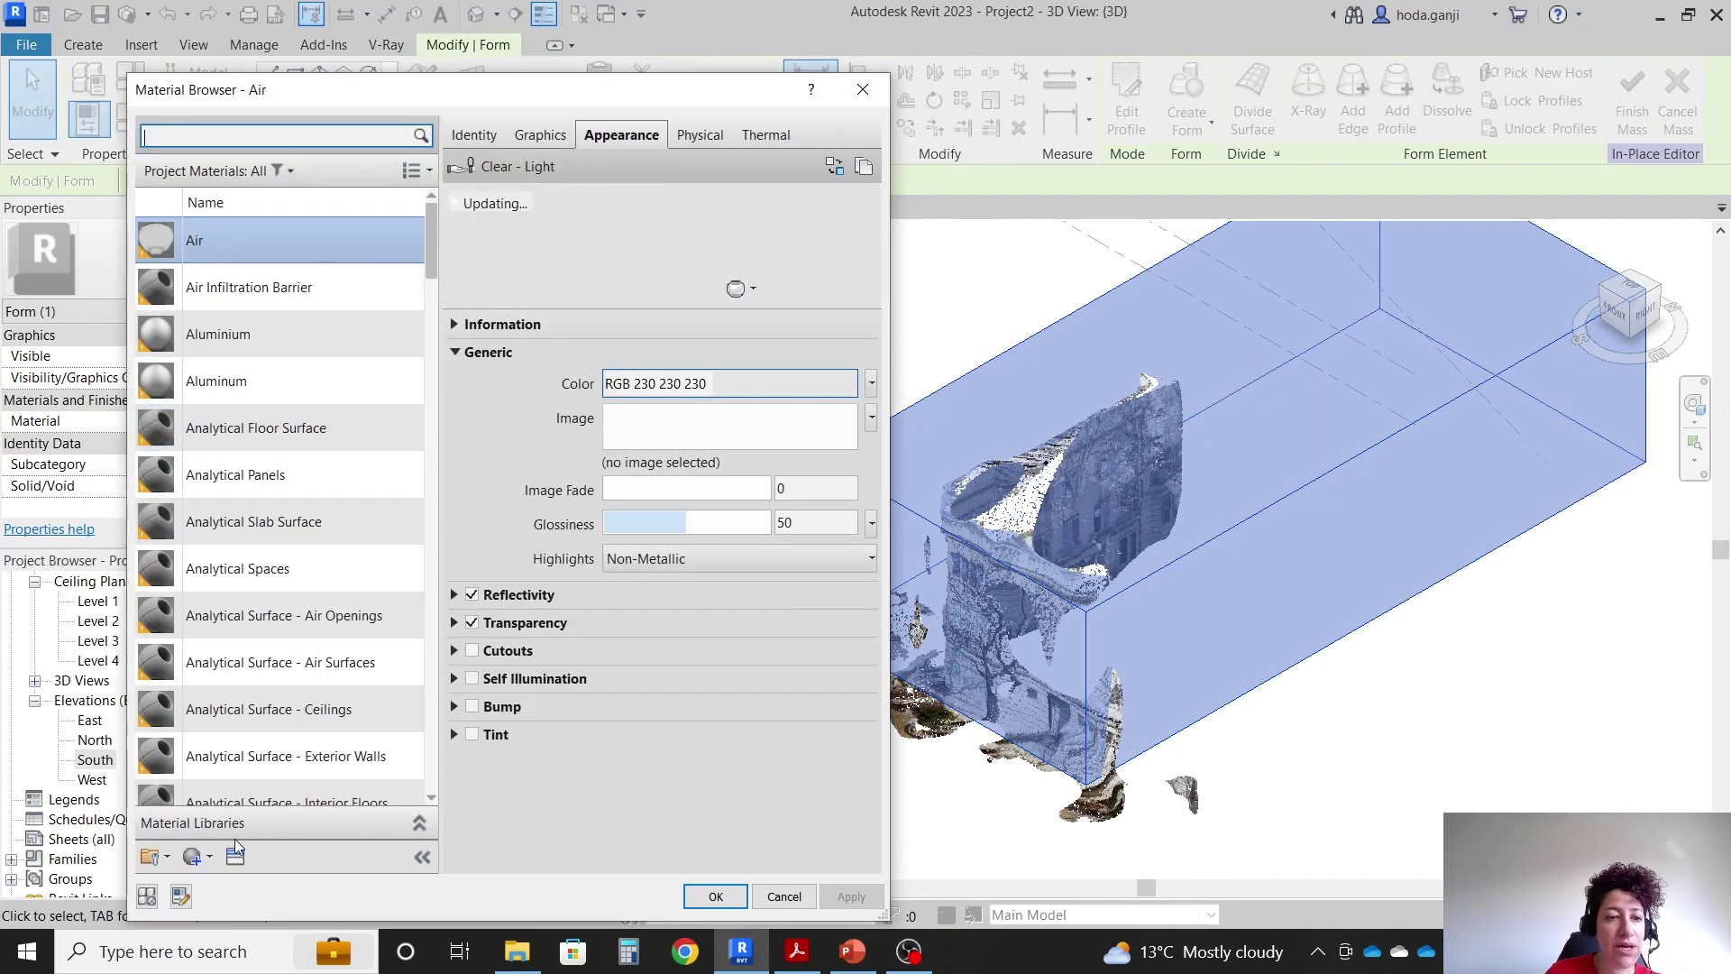
# Create a new material and rename it Magenta.
pyautogui.click(193, 858)
pyautogui.click(230, 885)
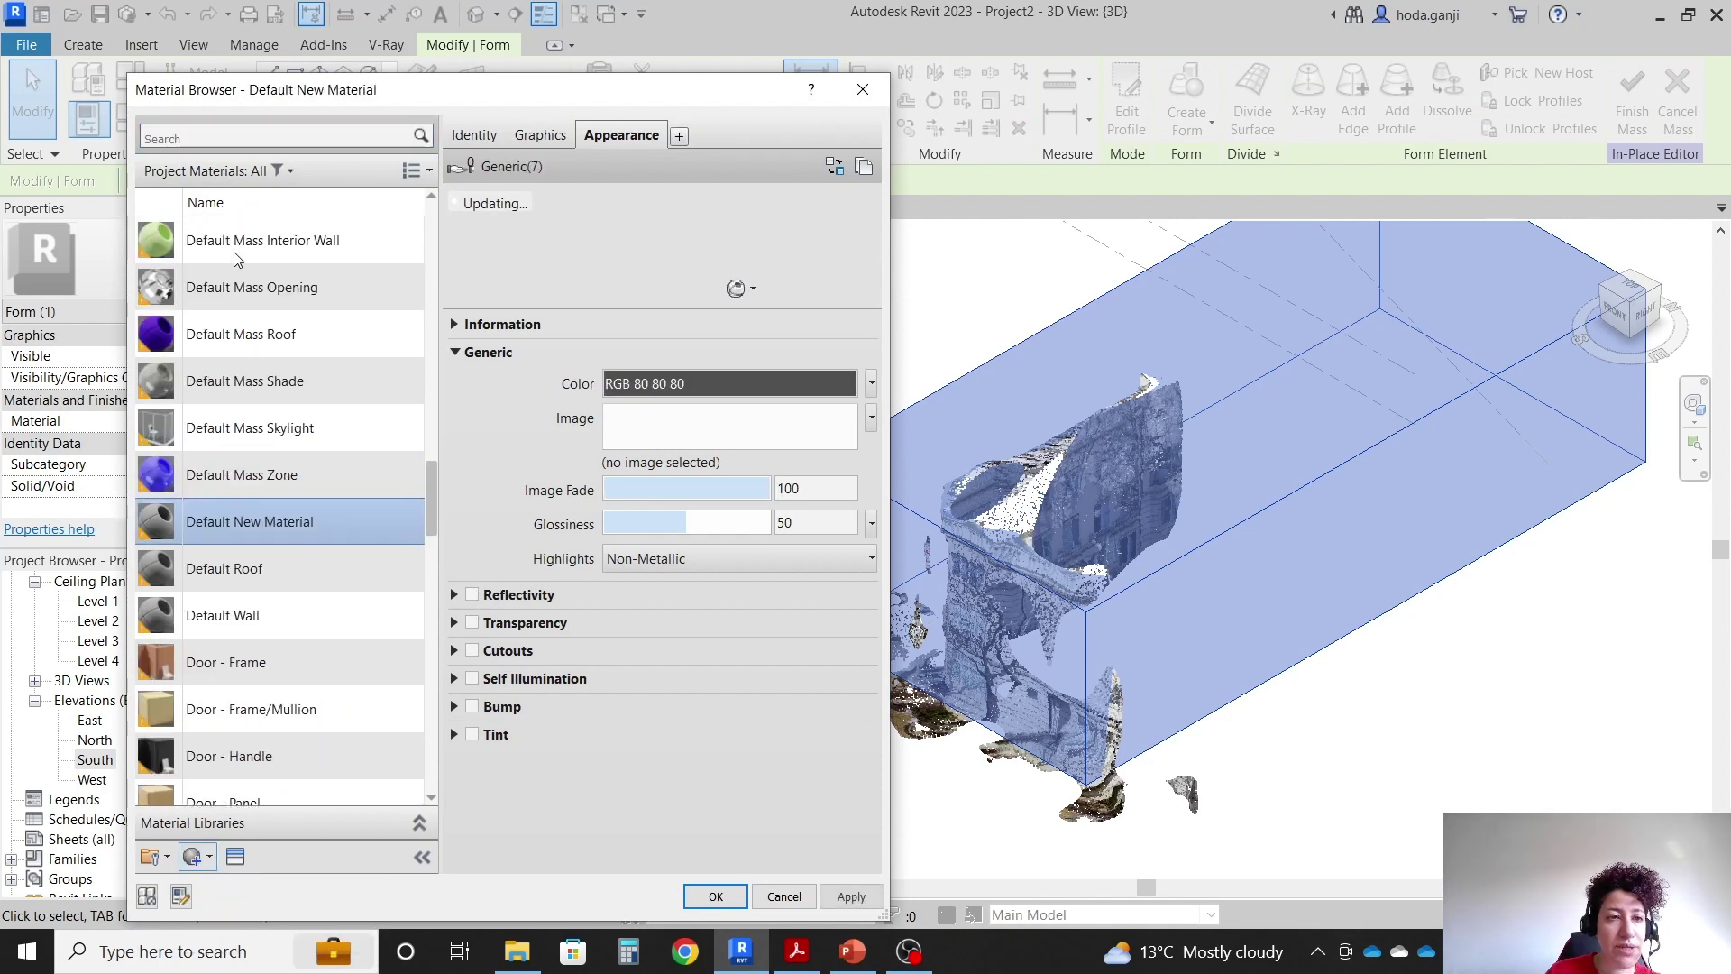
pyautogui.rightClick(251, 521)
pyautogui.click(377, 610)
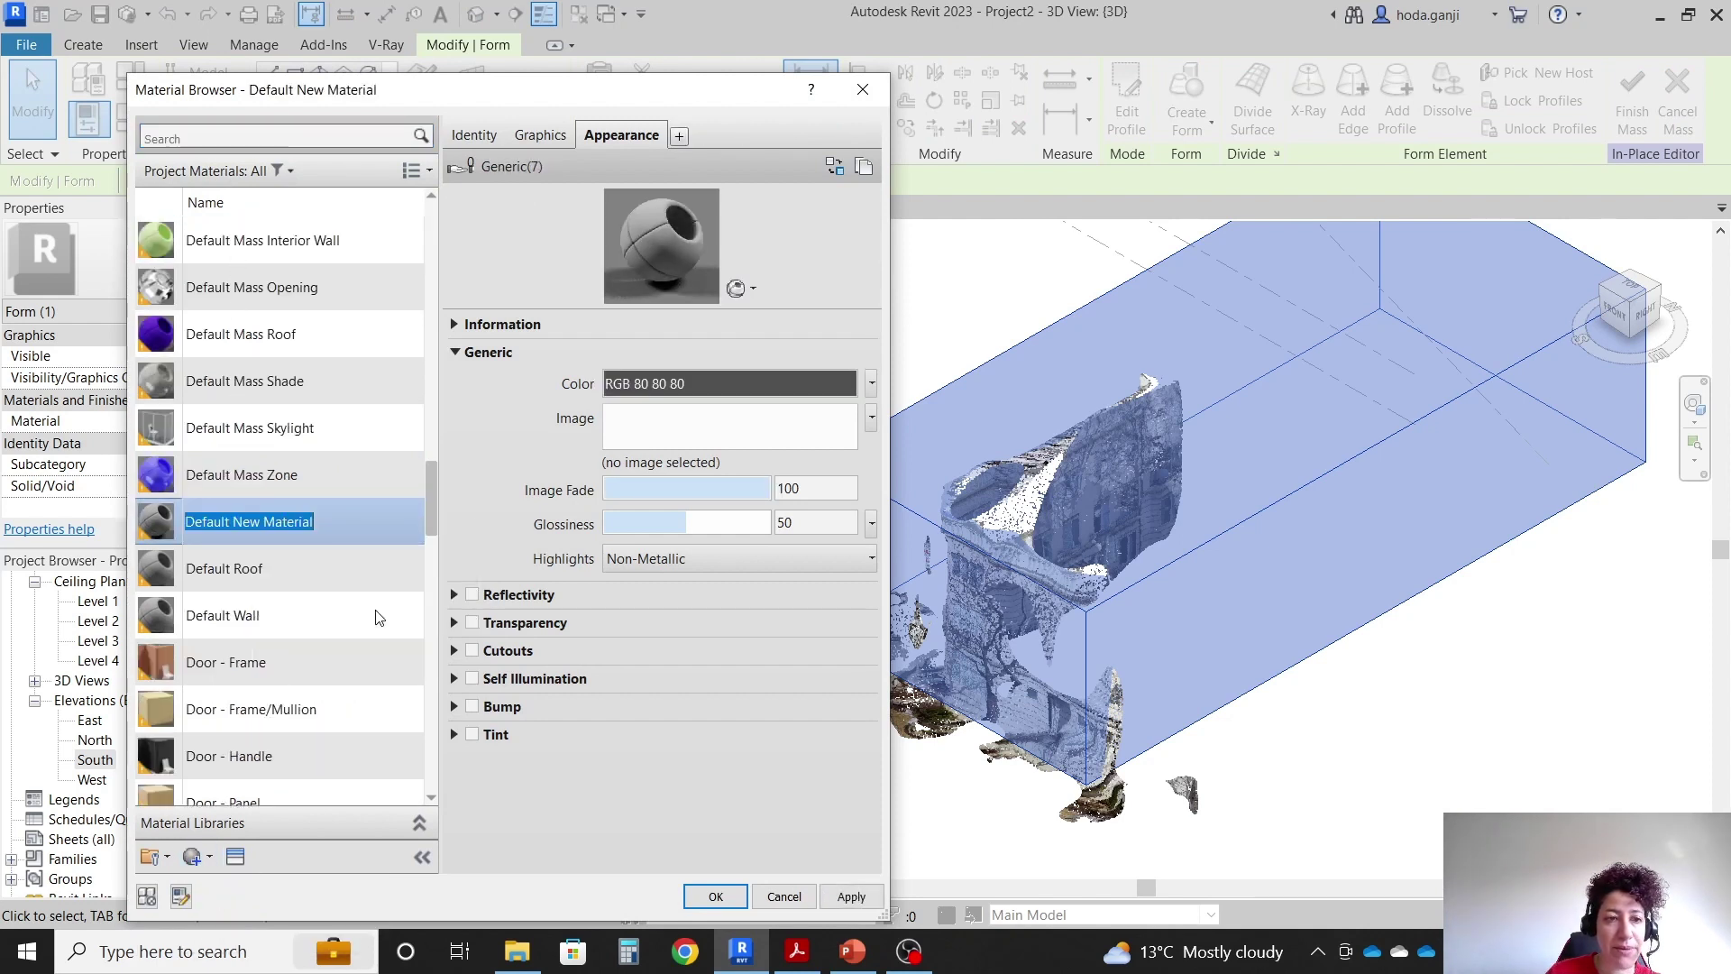
pyautogui.write('Magenta')
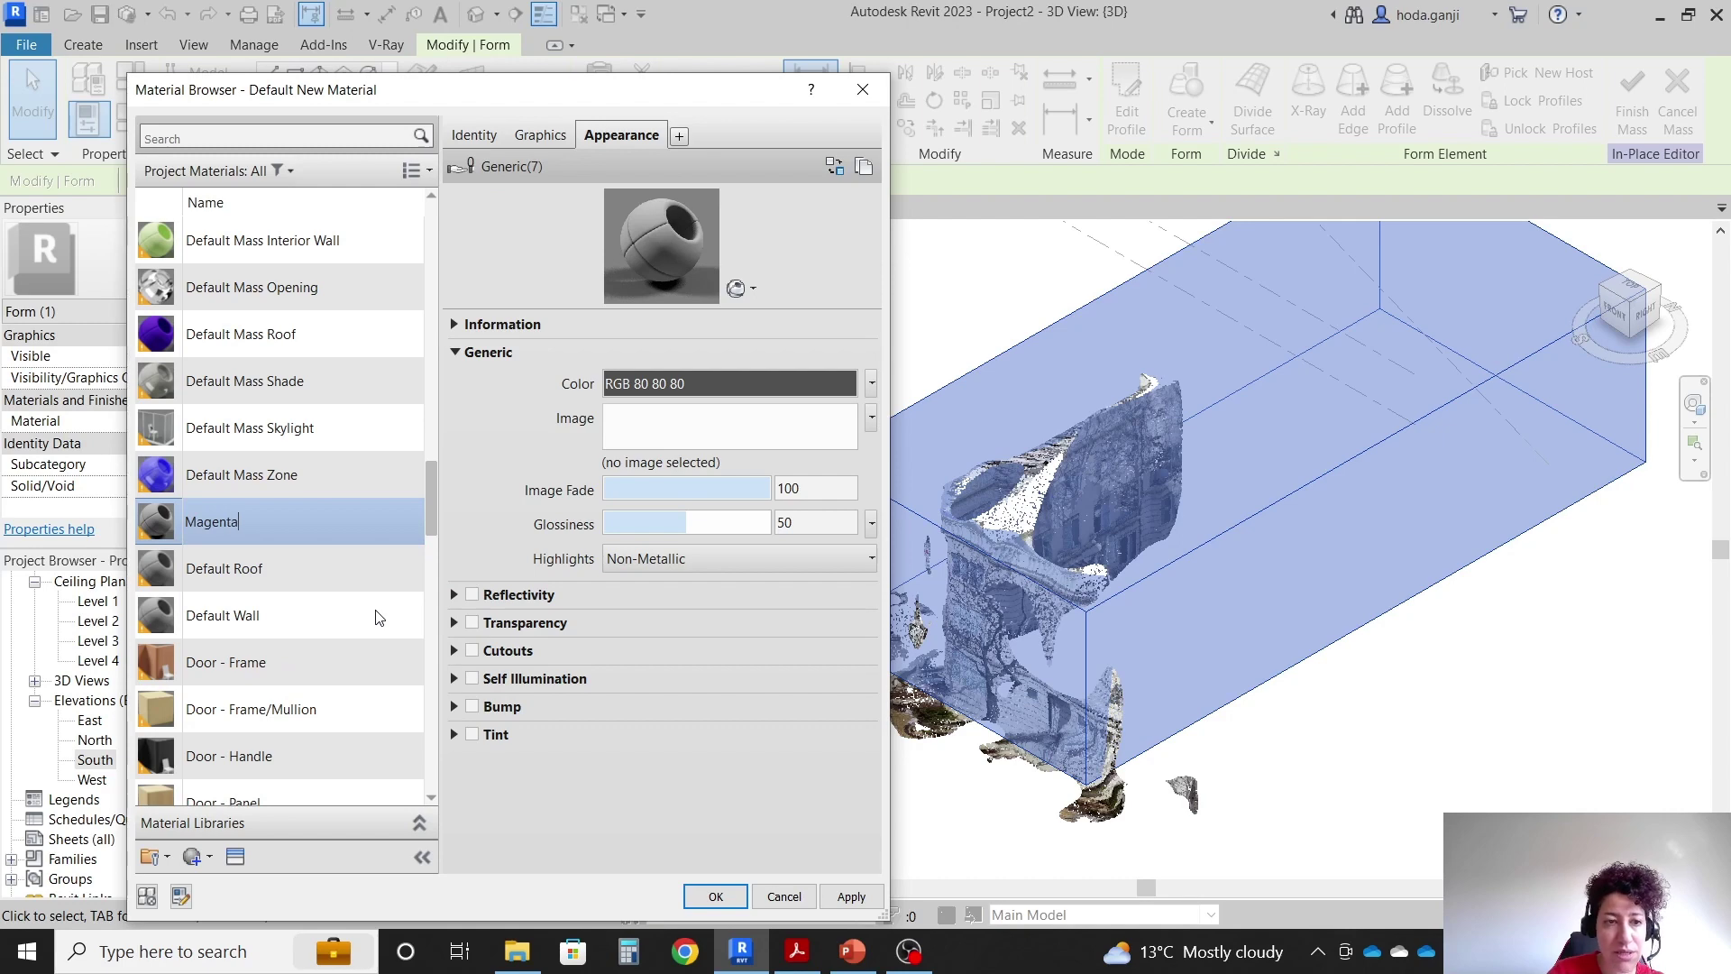
pyautogui.click(511, 807)
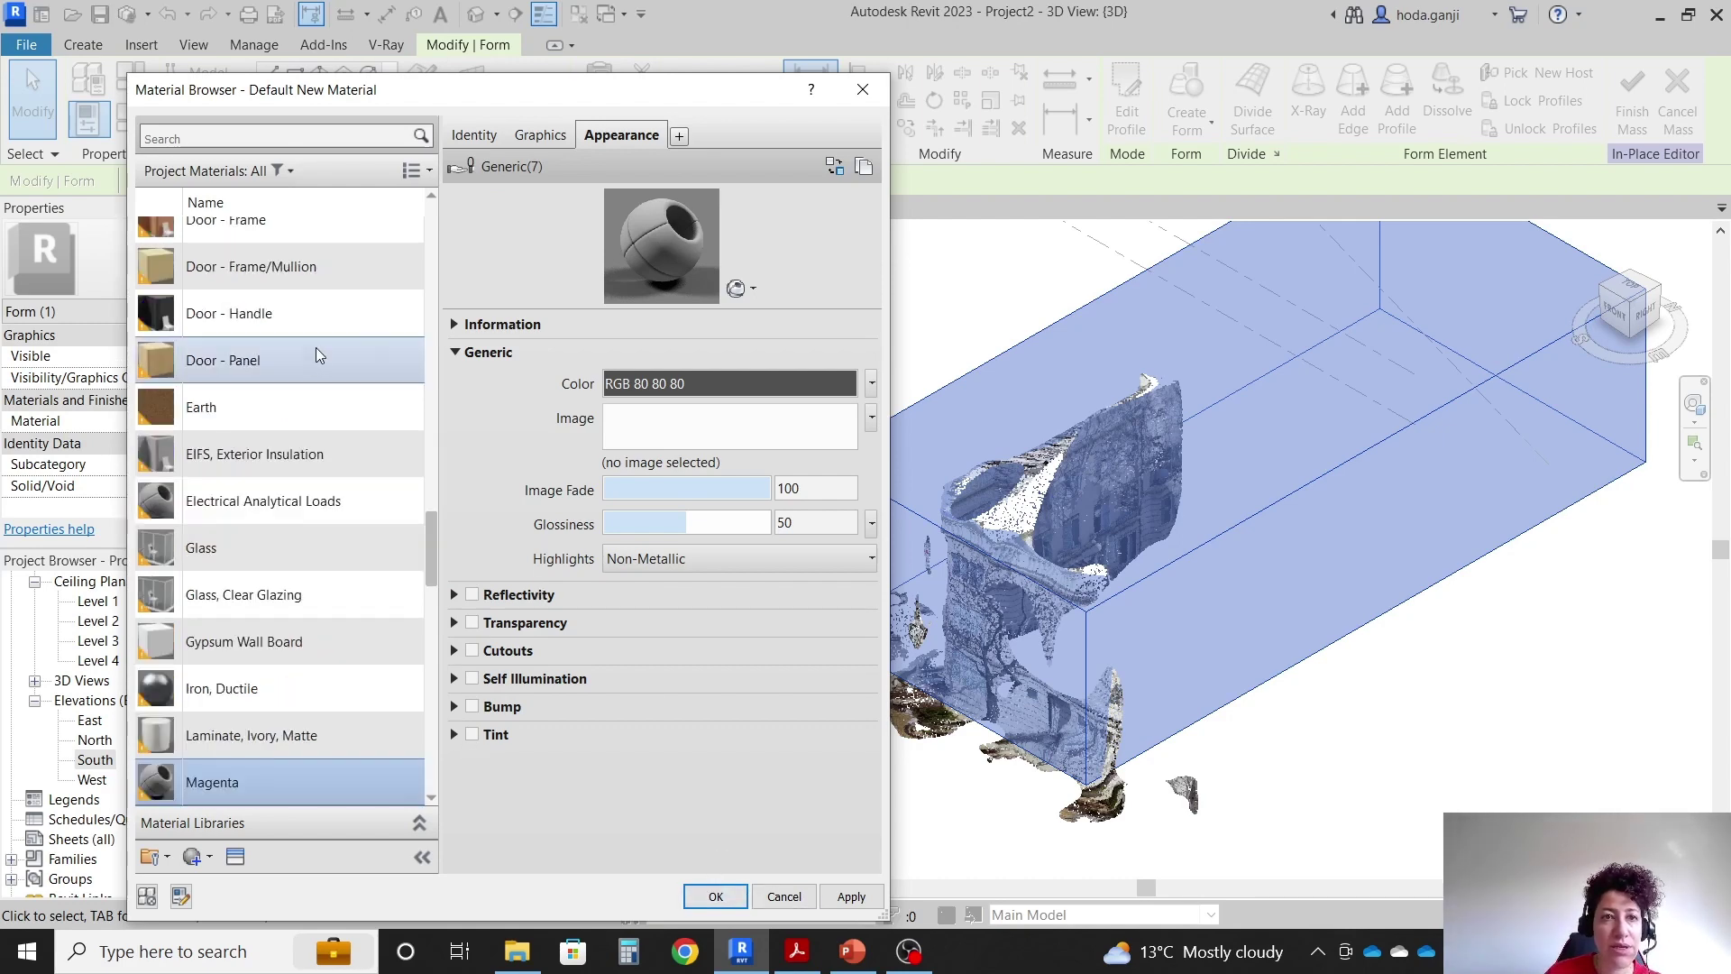
# Make Magenta's shading use render appearance with appearance colour RGB 255 0 255, and accept.
pyautogui.scroll(-4, 360, 306)
pyautogui.scroll(1, 366, 259)
pyautogui.scroll(1, 364, 253)
pyautogui.click(541, 134)
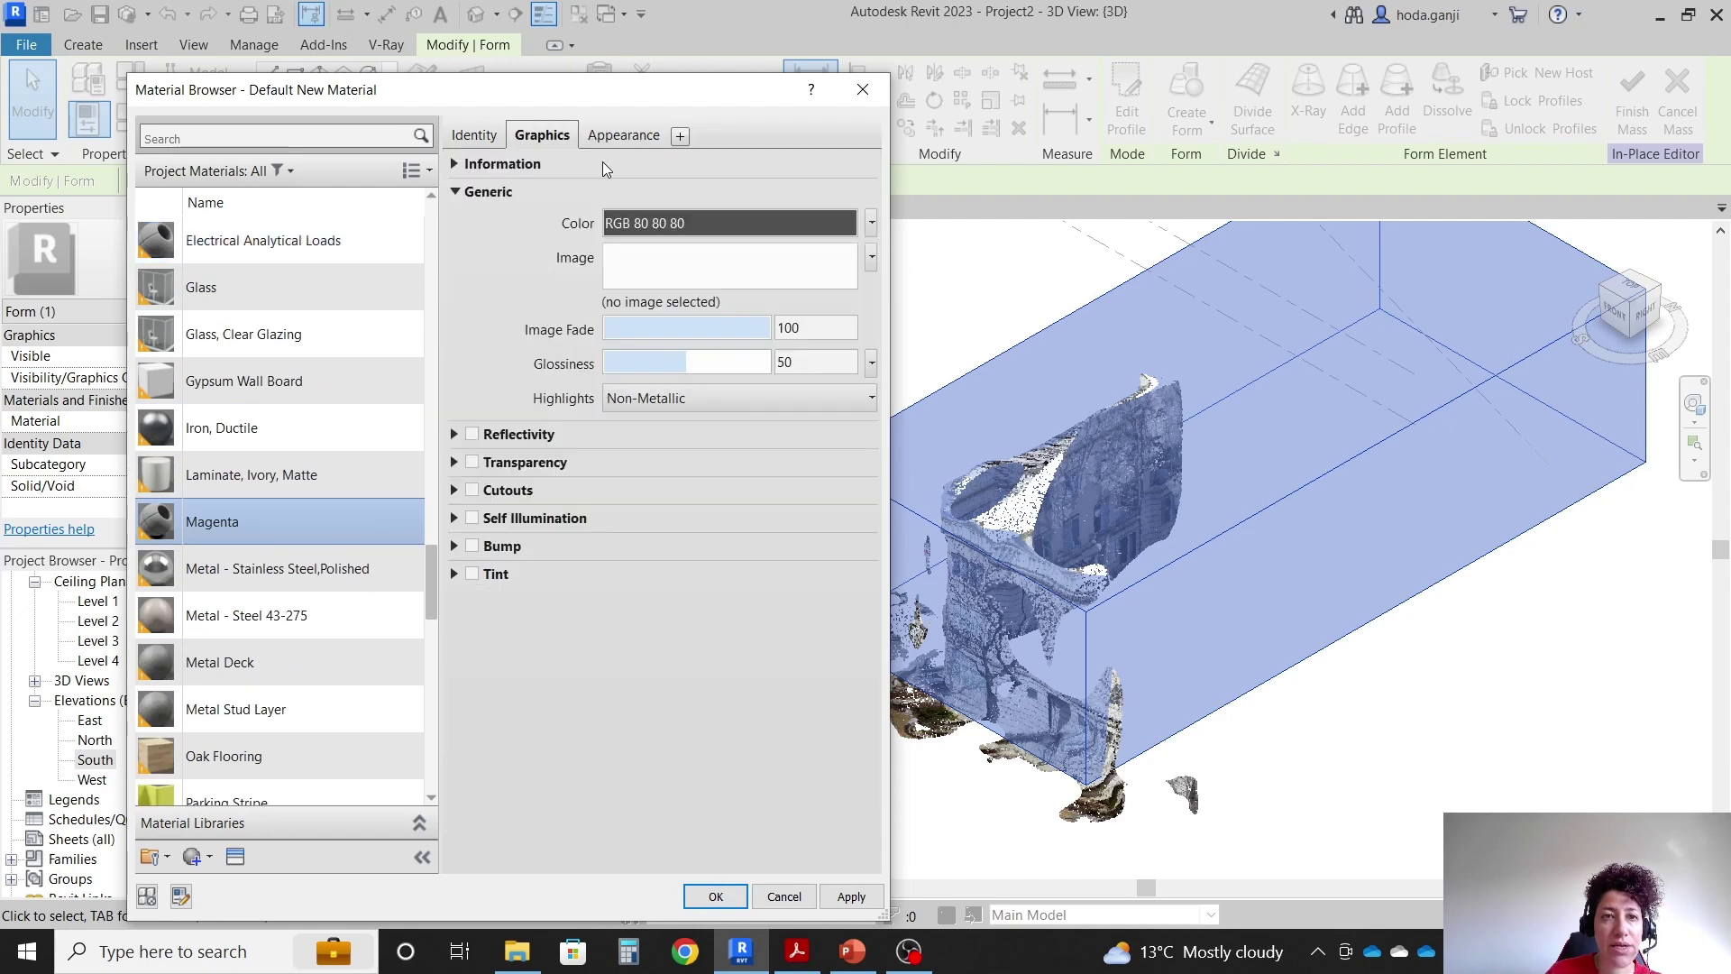
pyautogui.click(609, 195)
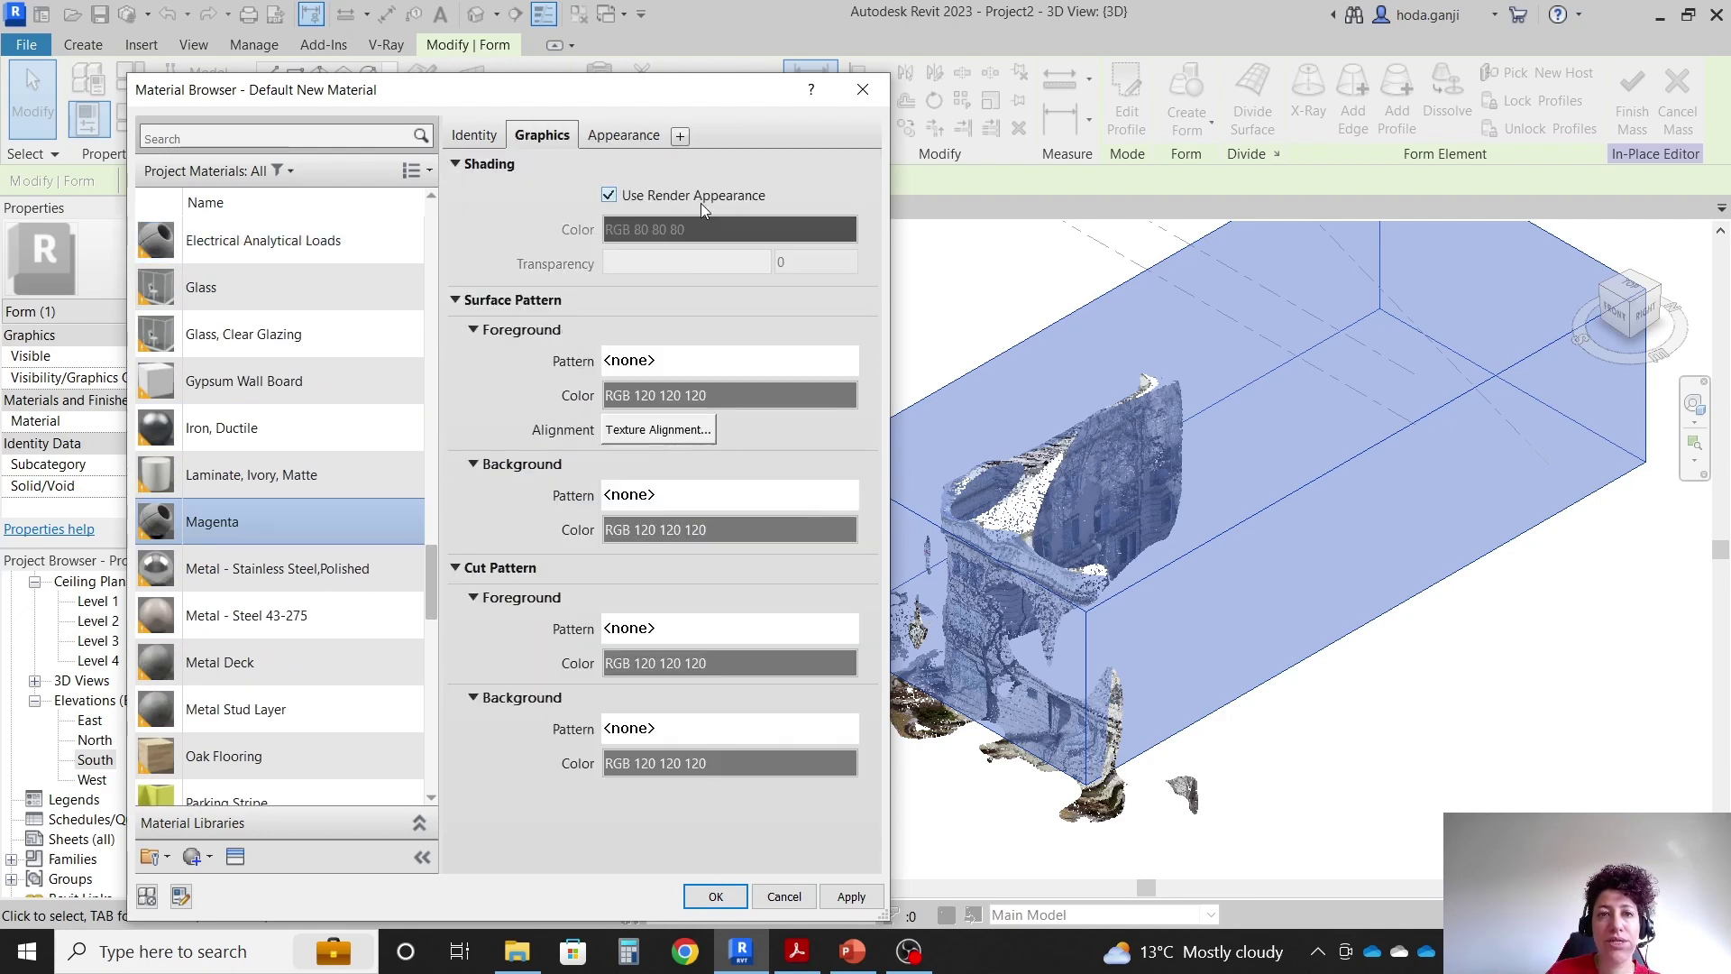
pyautogui.click(610, 135)
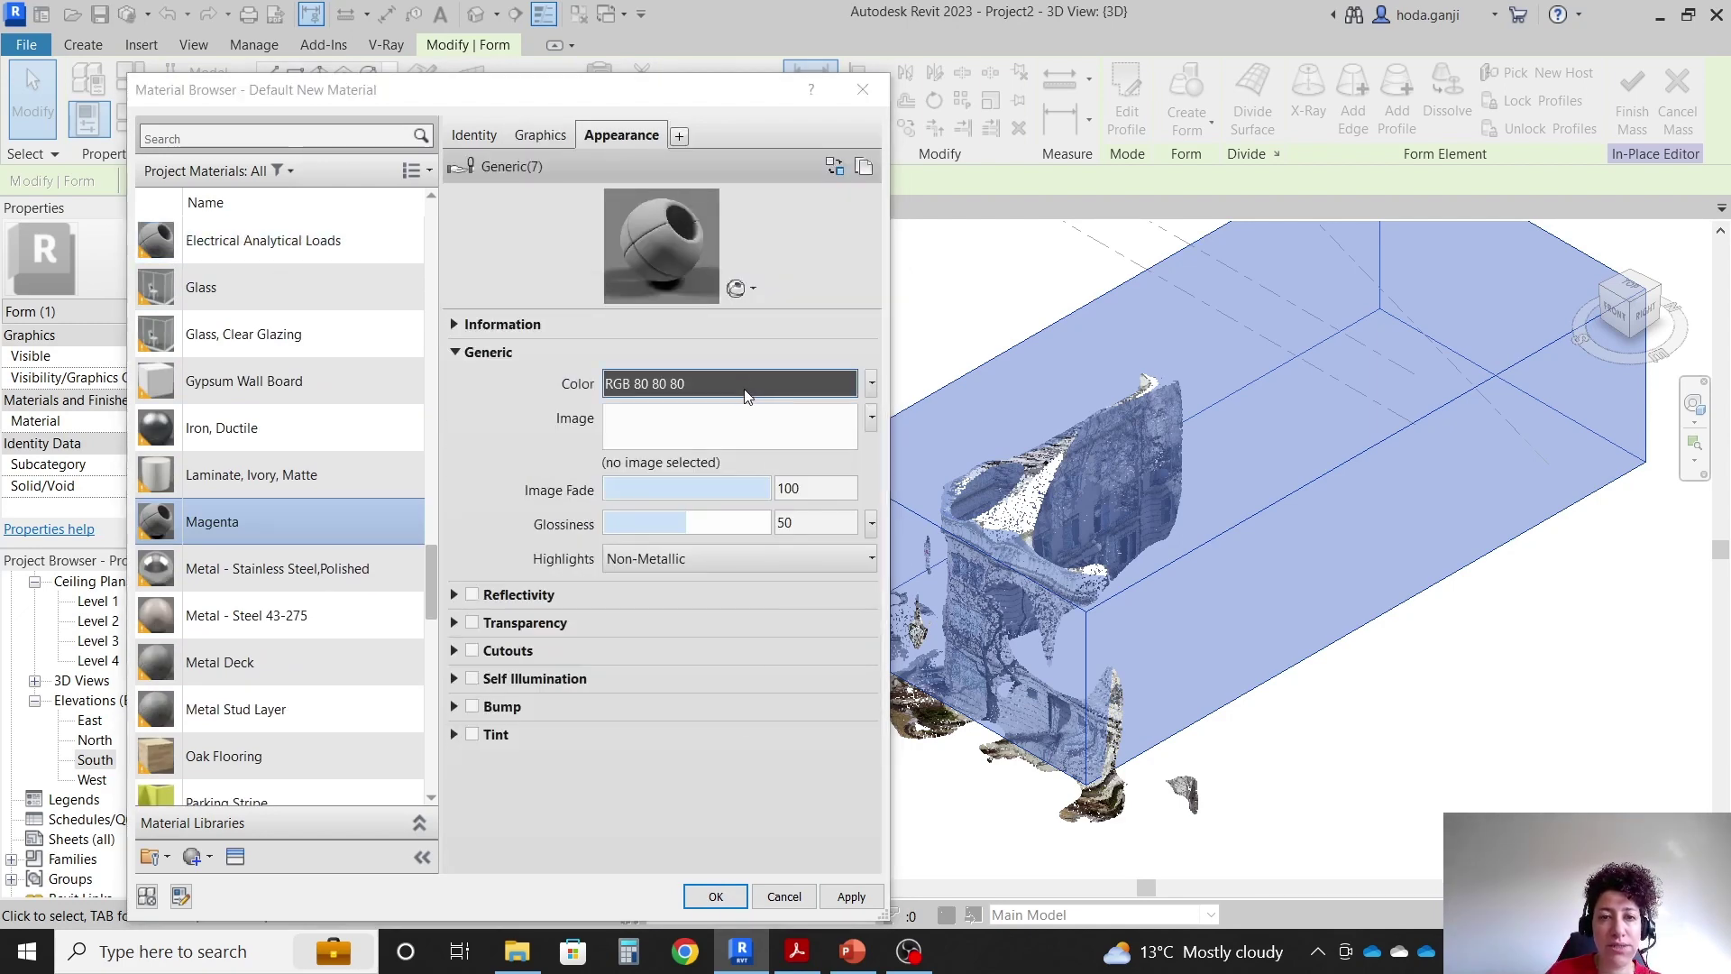
pyautogui.click(748, 384)
pyautogui.click(451, 525)
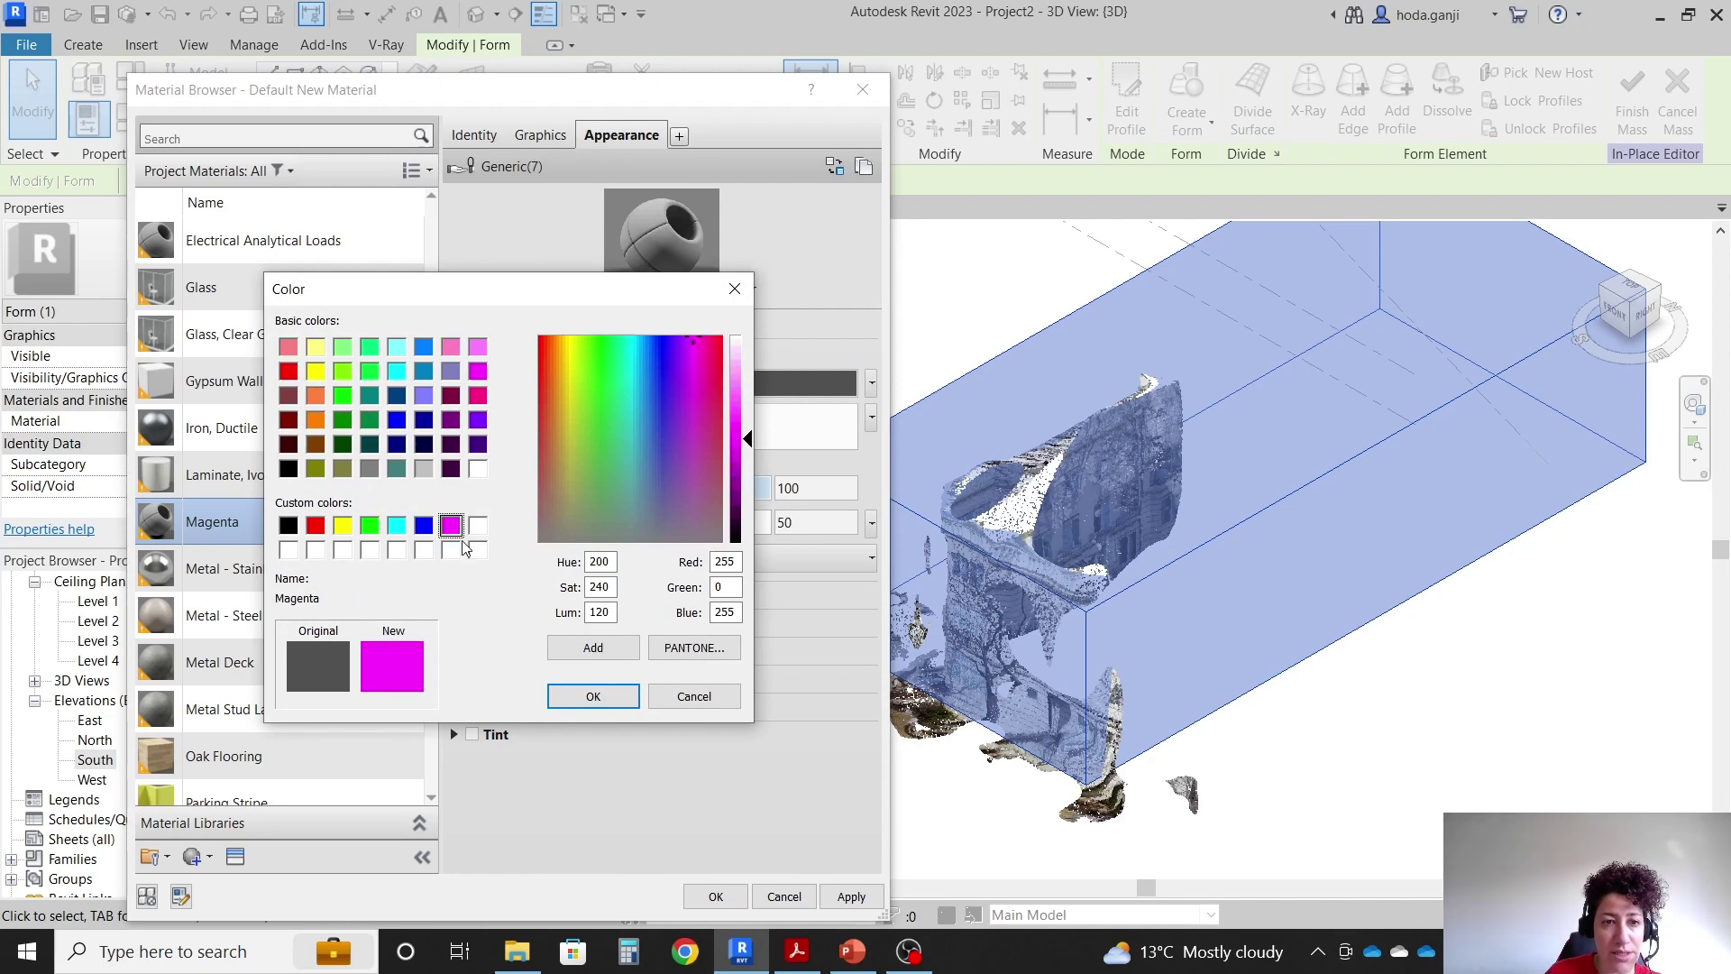
pyautogui.click(602, 704)
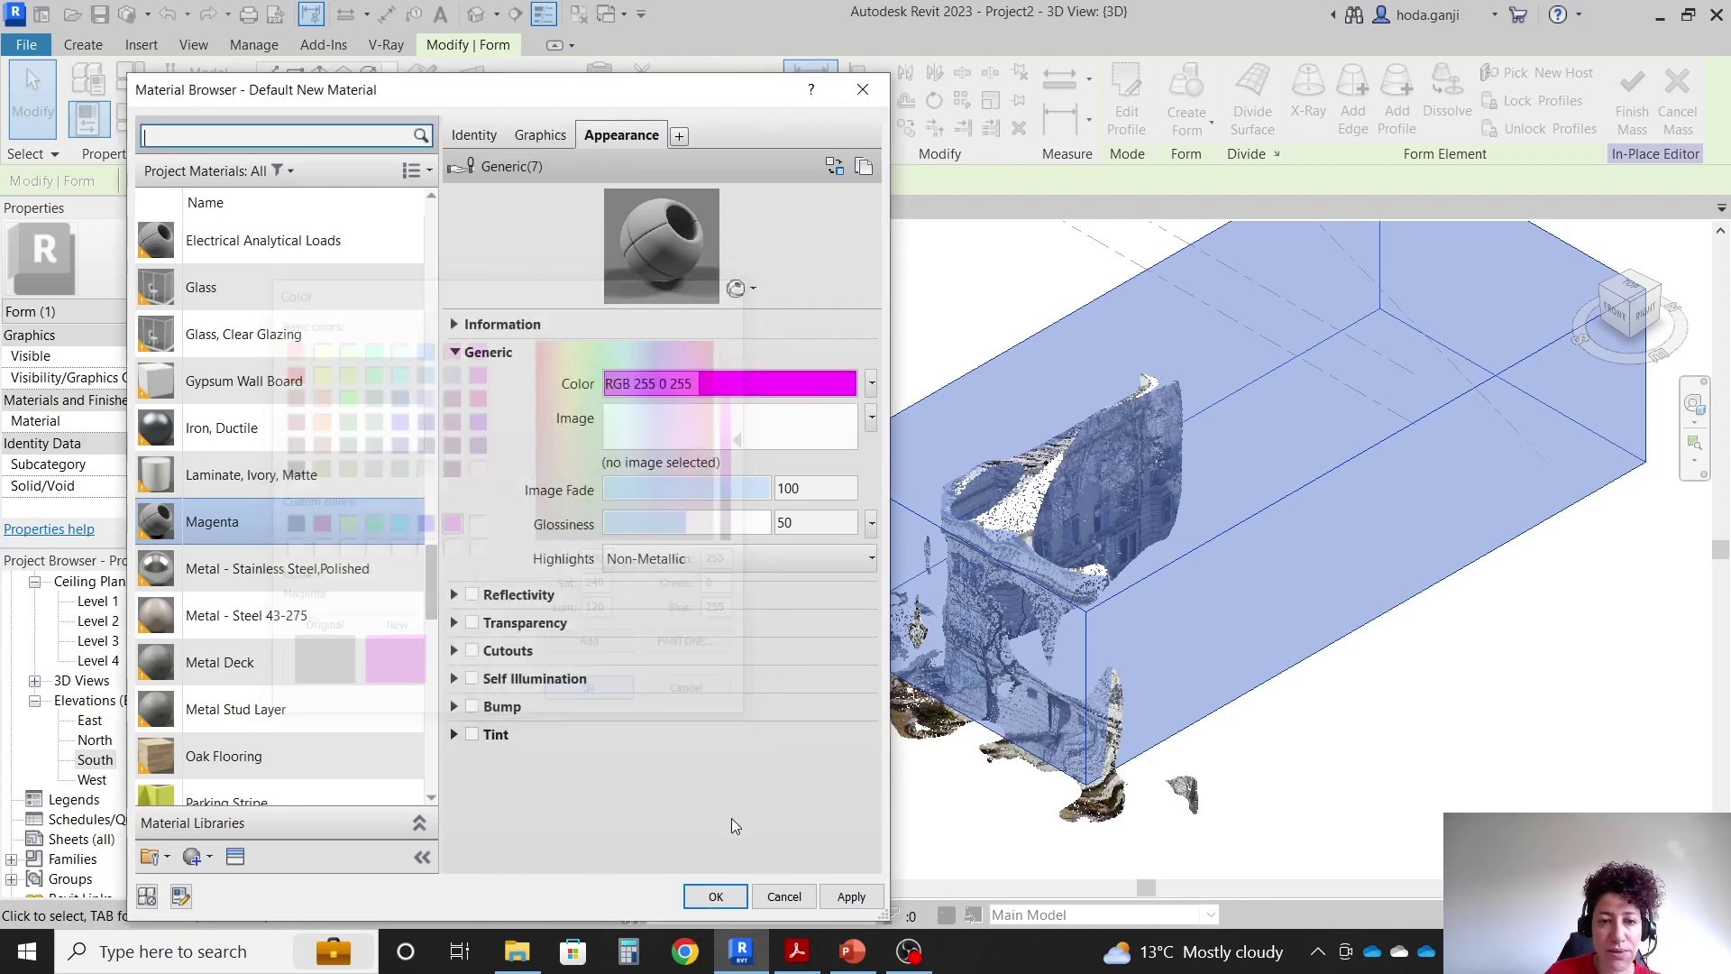
pyautogui.click(715, 896)
# Finish the mass and try Shaded and Realistic styles in 3D, settling on Shaded.
pyautogui.click(1125, 119)
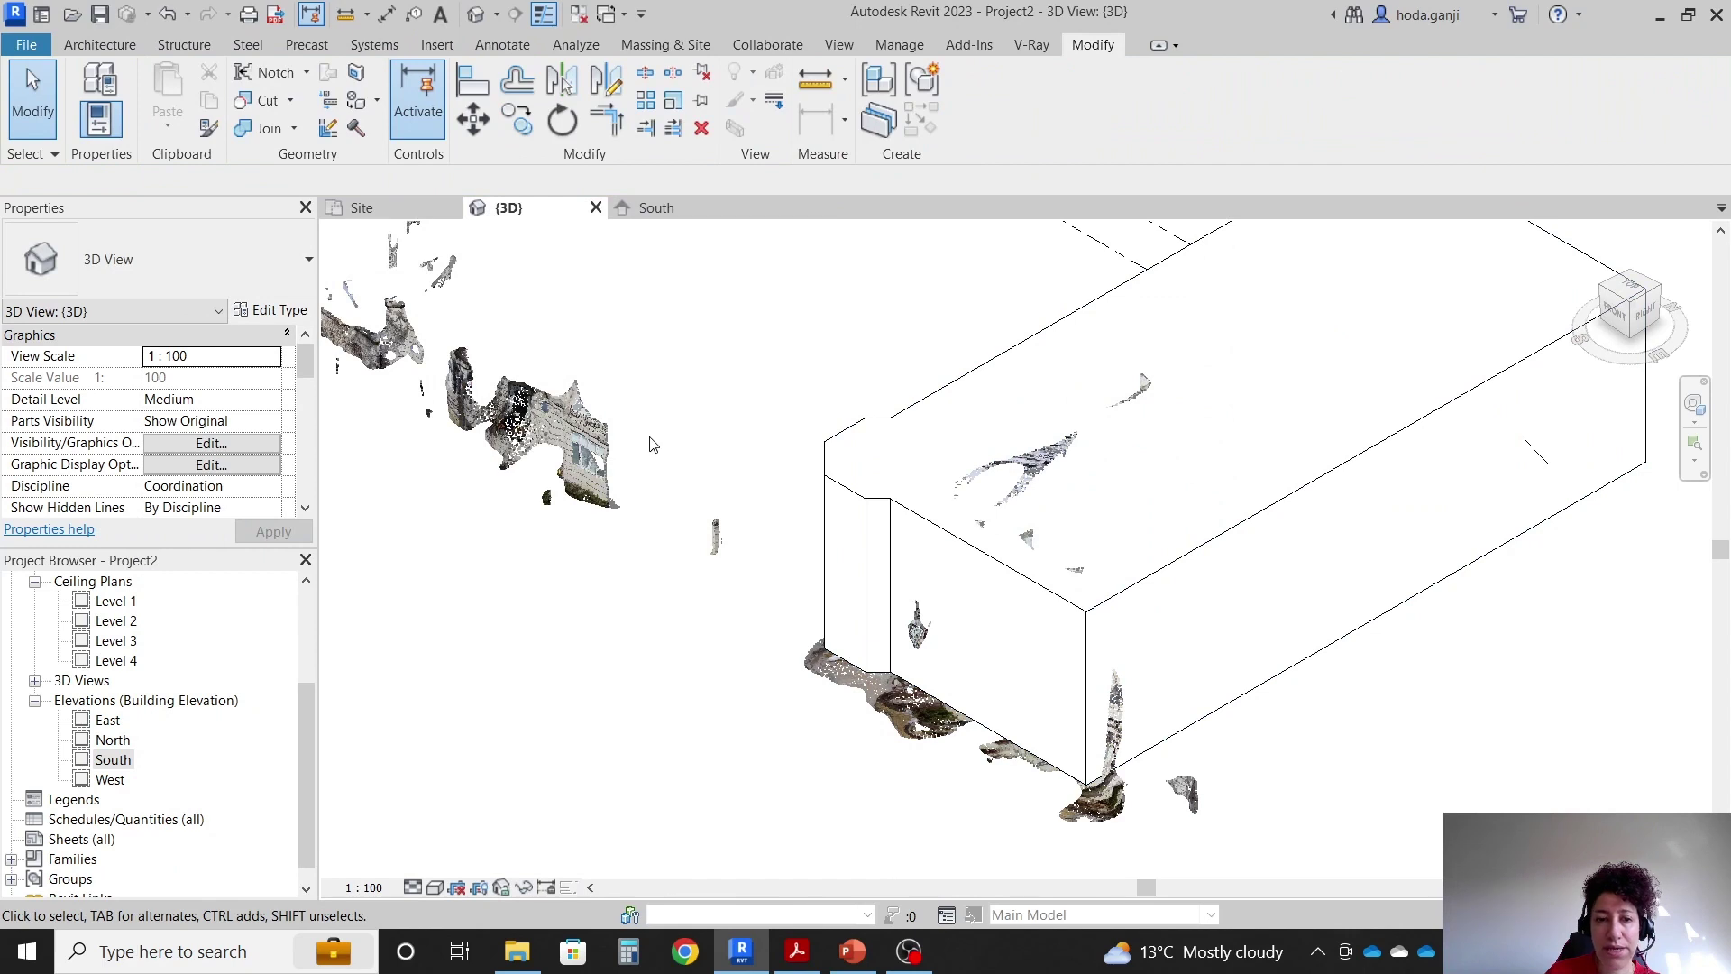
pyautogui.click(434, 888)
pyautogui.click(487, 819)
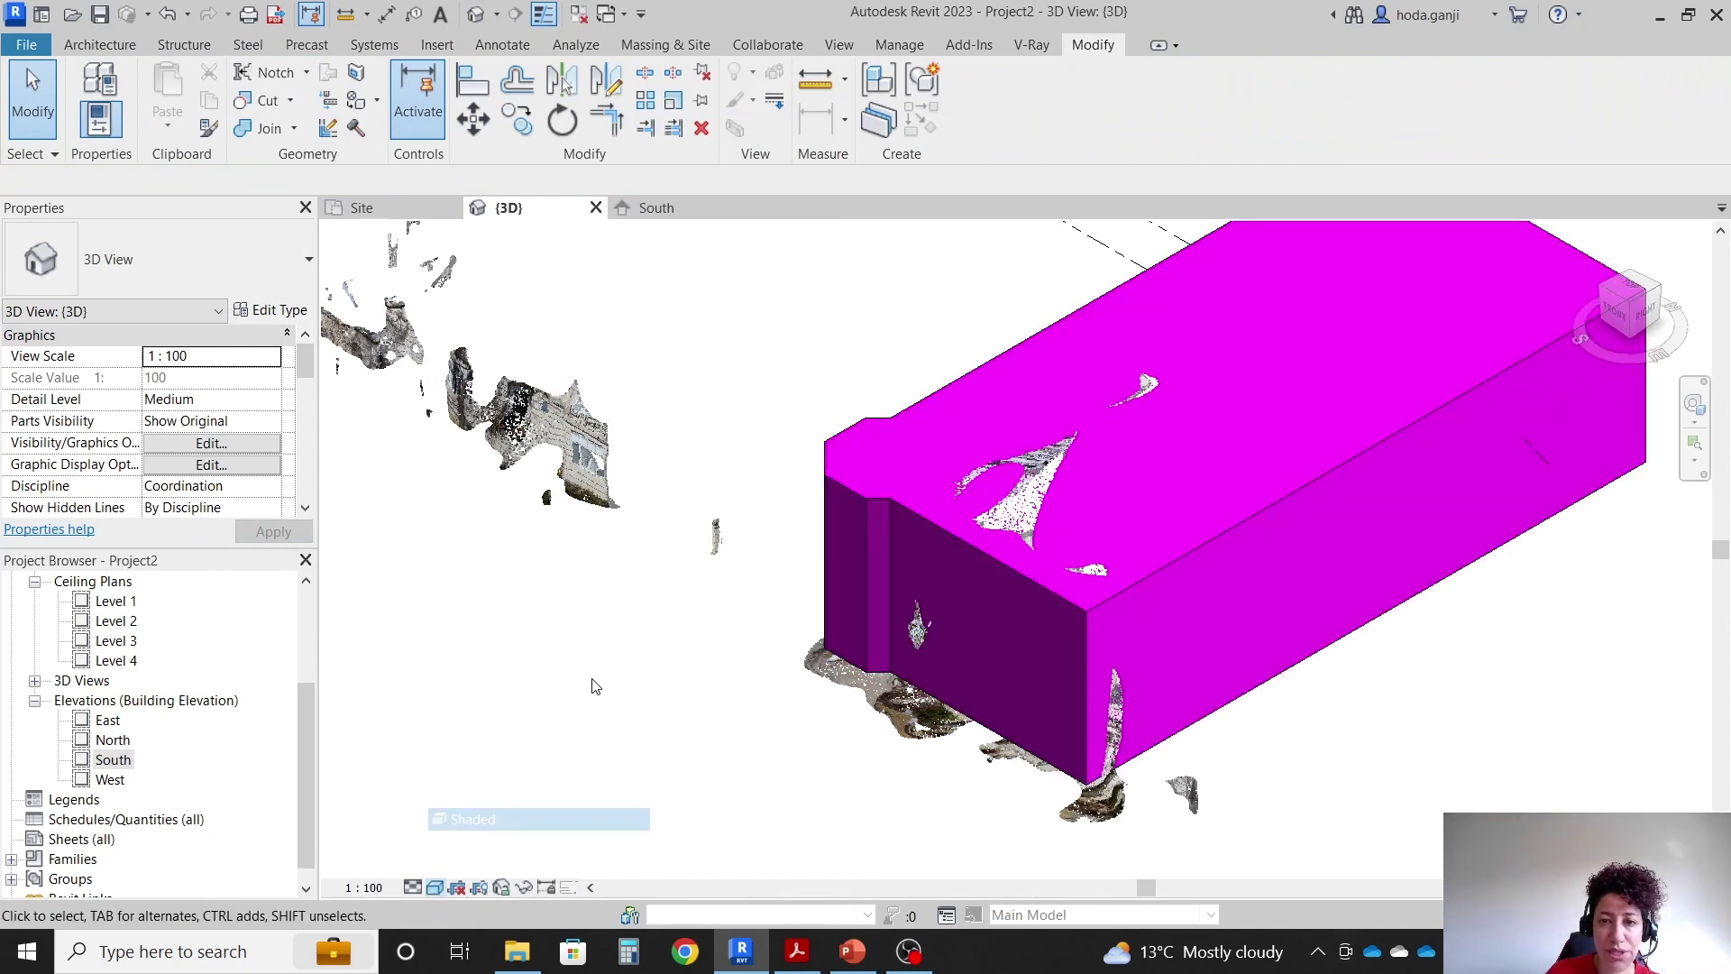
pyautogui.click(435, 888)
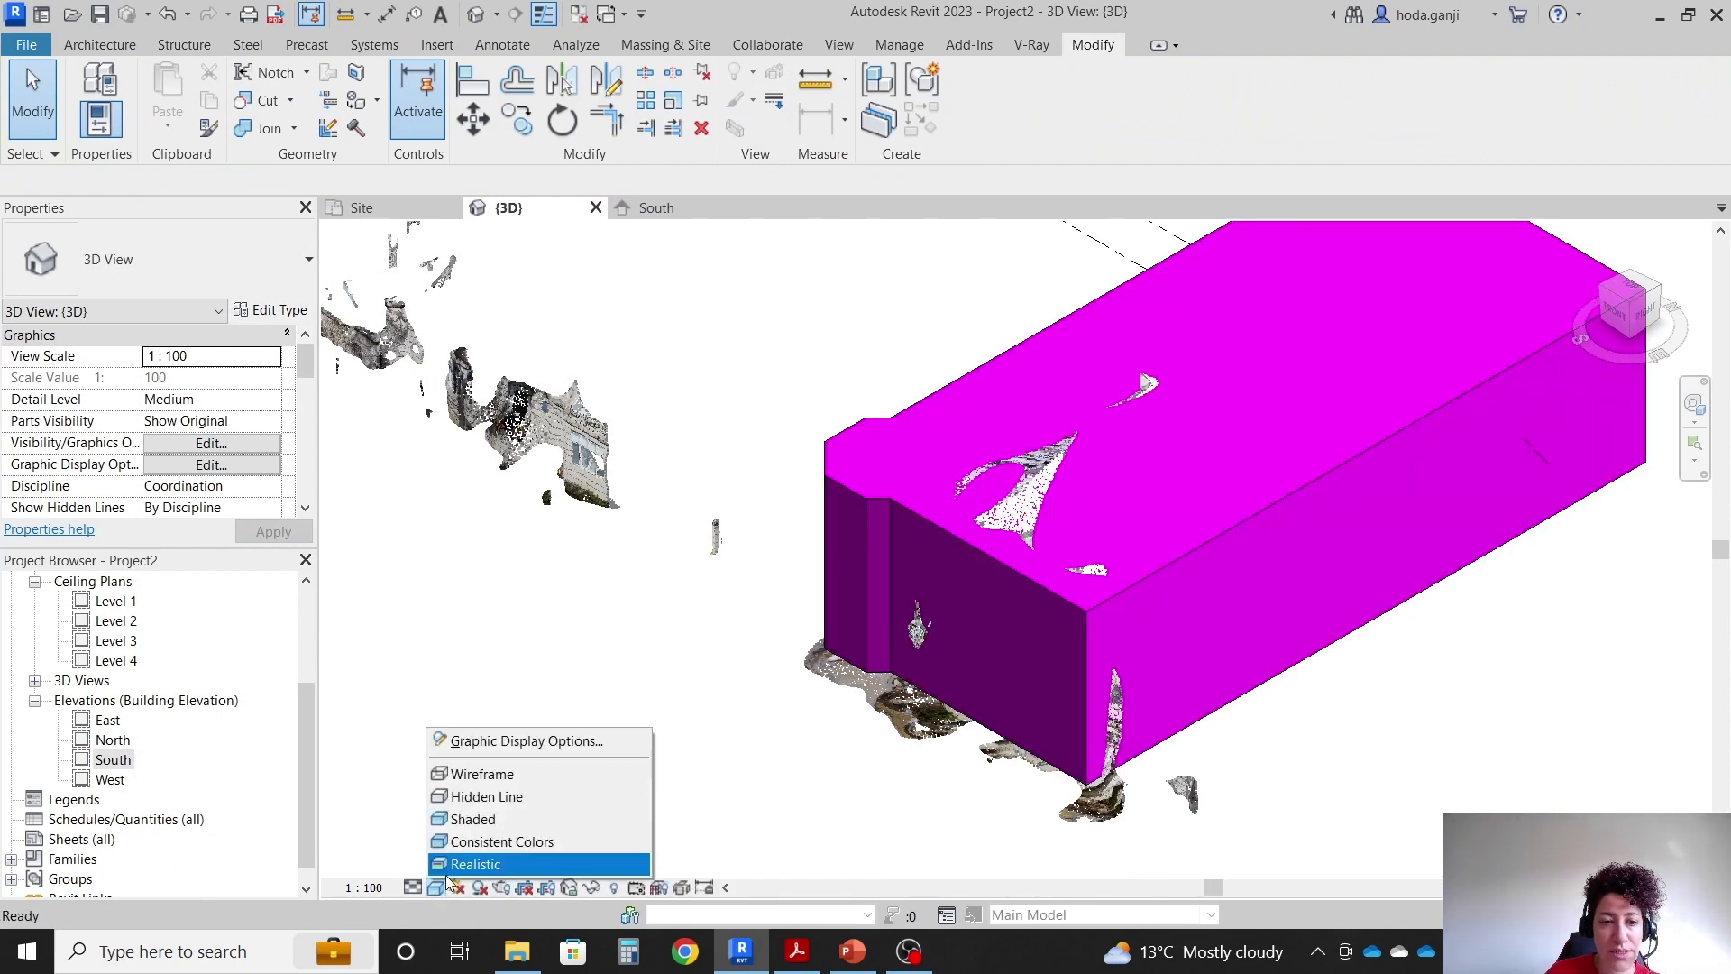
pyautogui.click(487, 864)
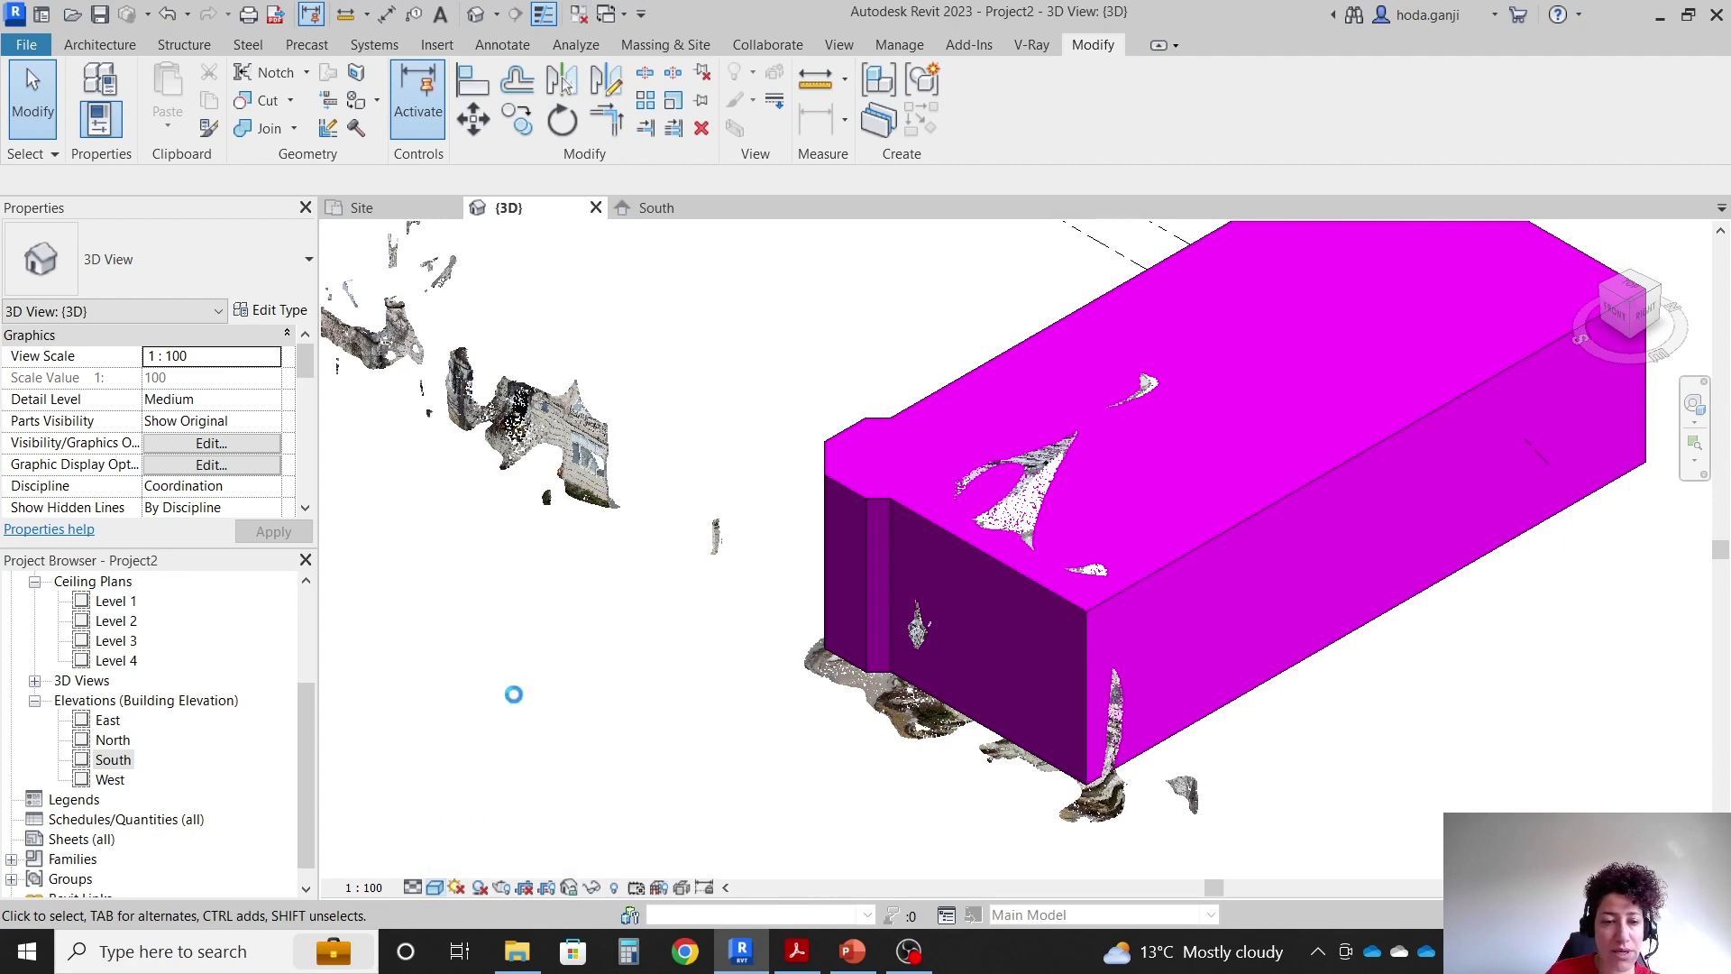
pyautogui.click(434, 889)
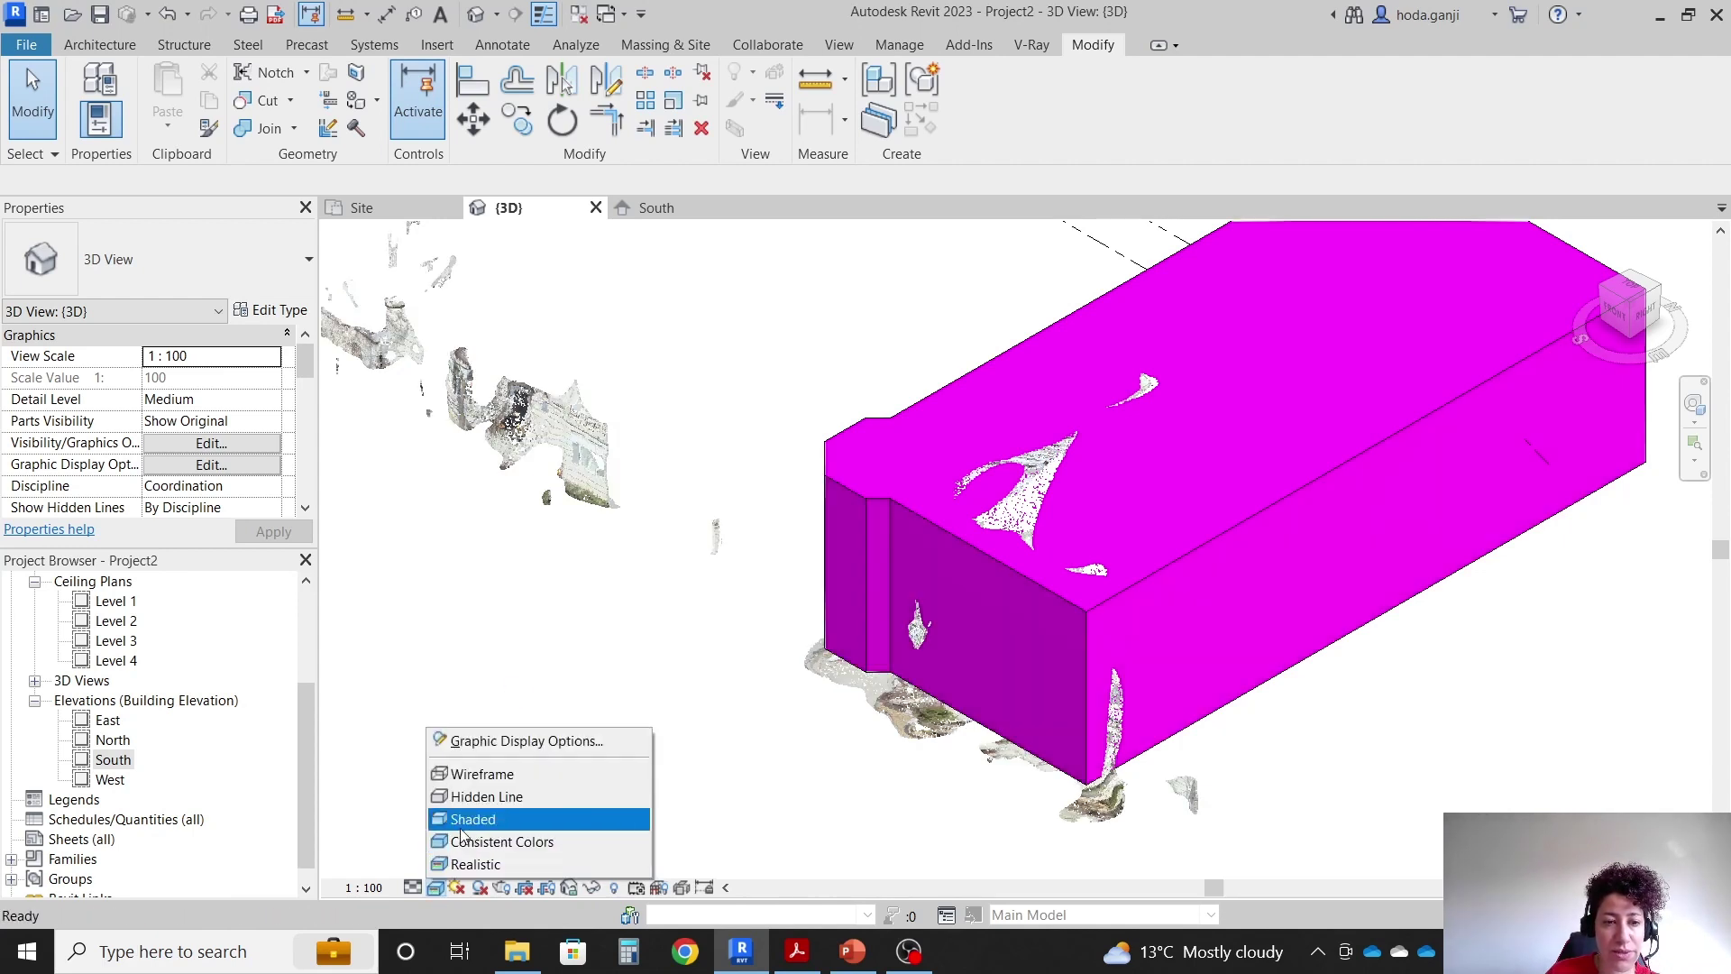
pyautogui.click(461, 821)
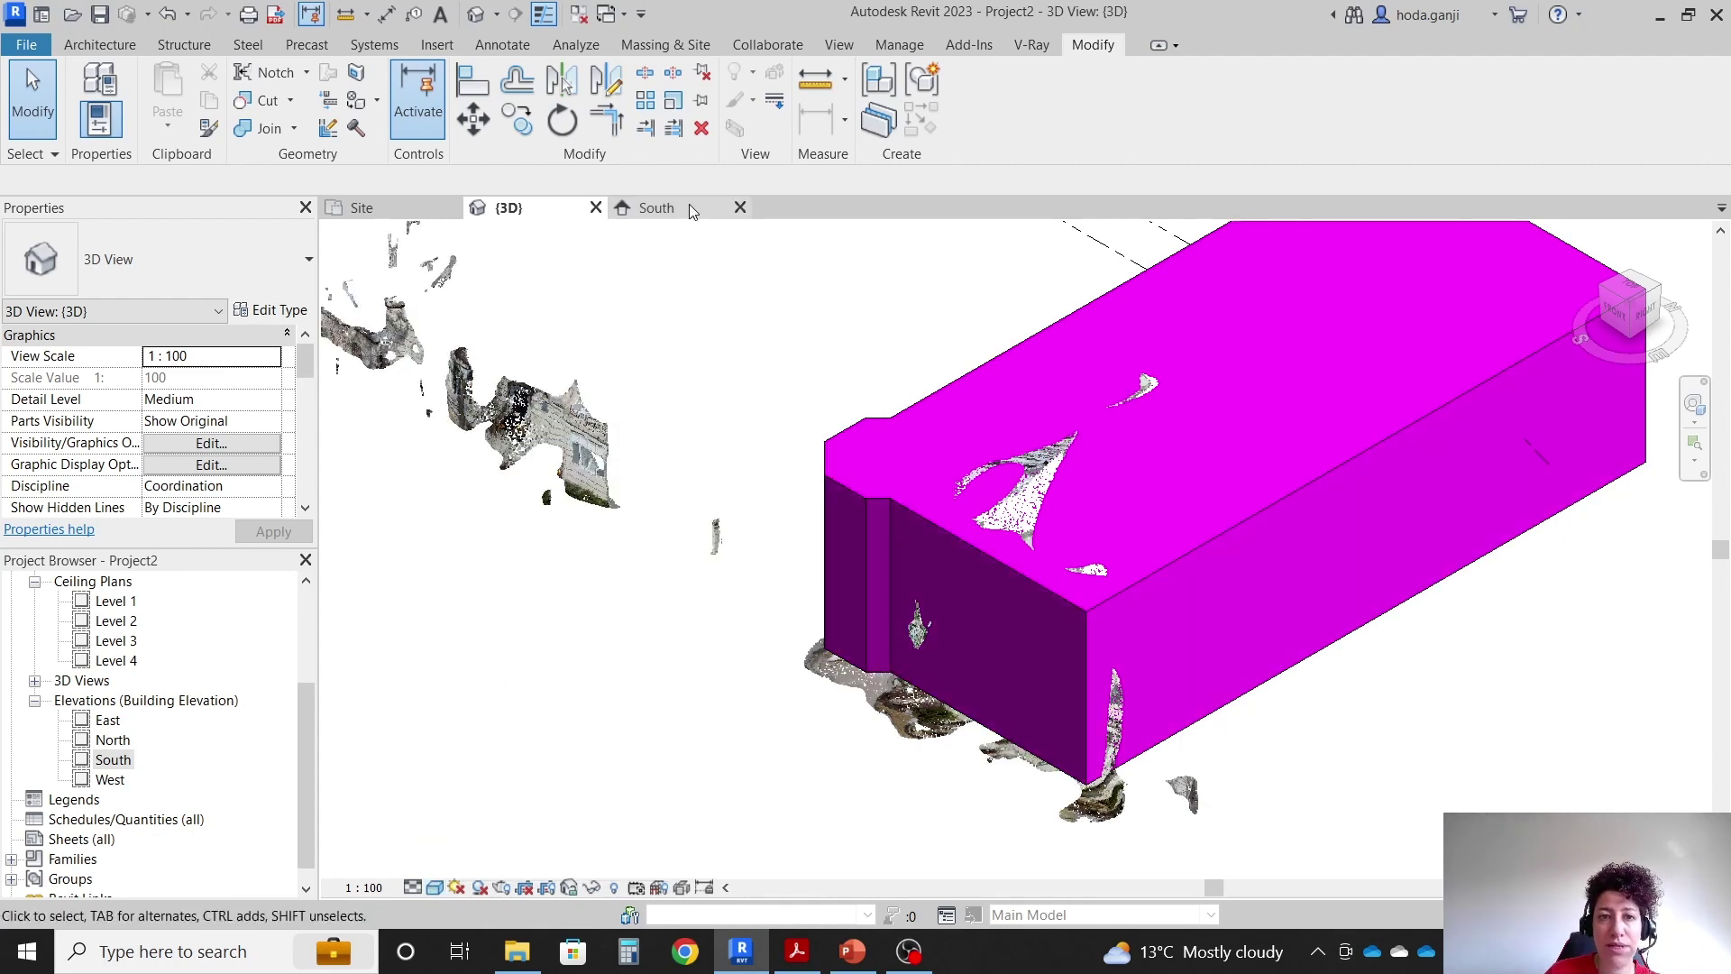
# Set the South elevation's visual style to Shaded.
pyautogui.click(658, 207)
pyautogui.click(435, 888)
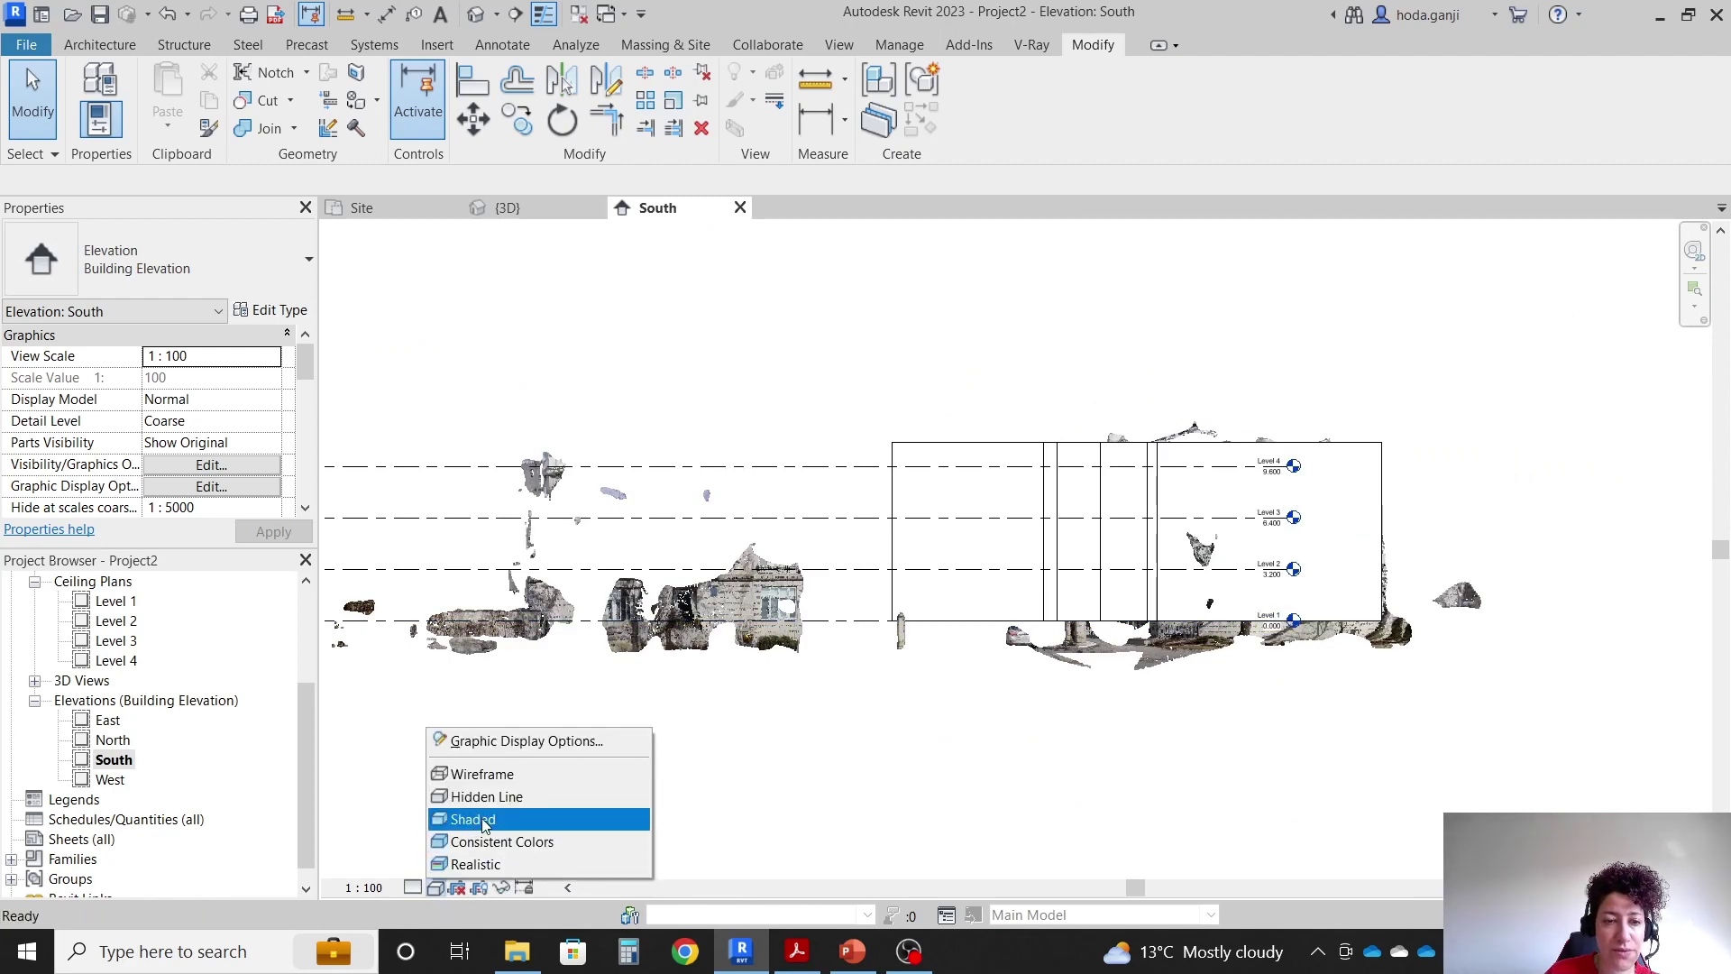
pyautogui.click(462, 816)
# Glance at the assignment slides, then return to Revit's Site floor plan.
pyautogui.click(853, 950)
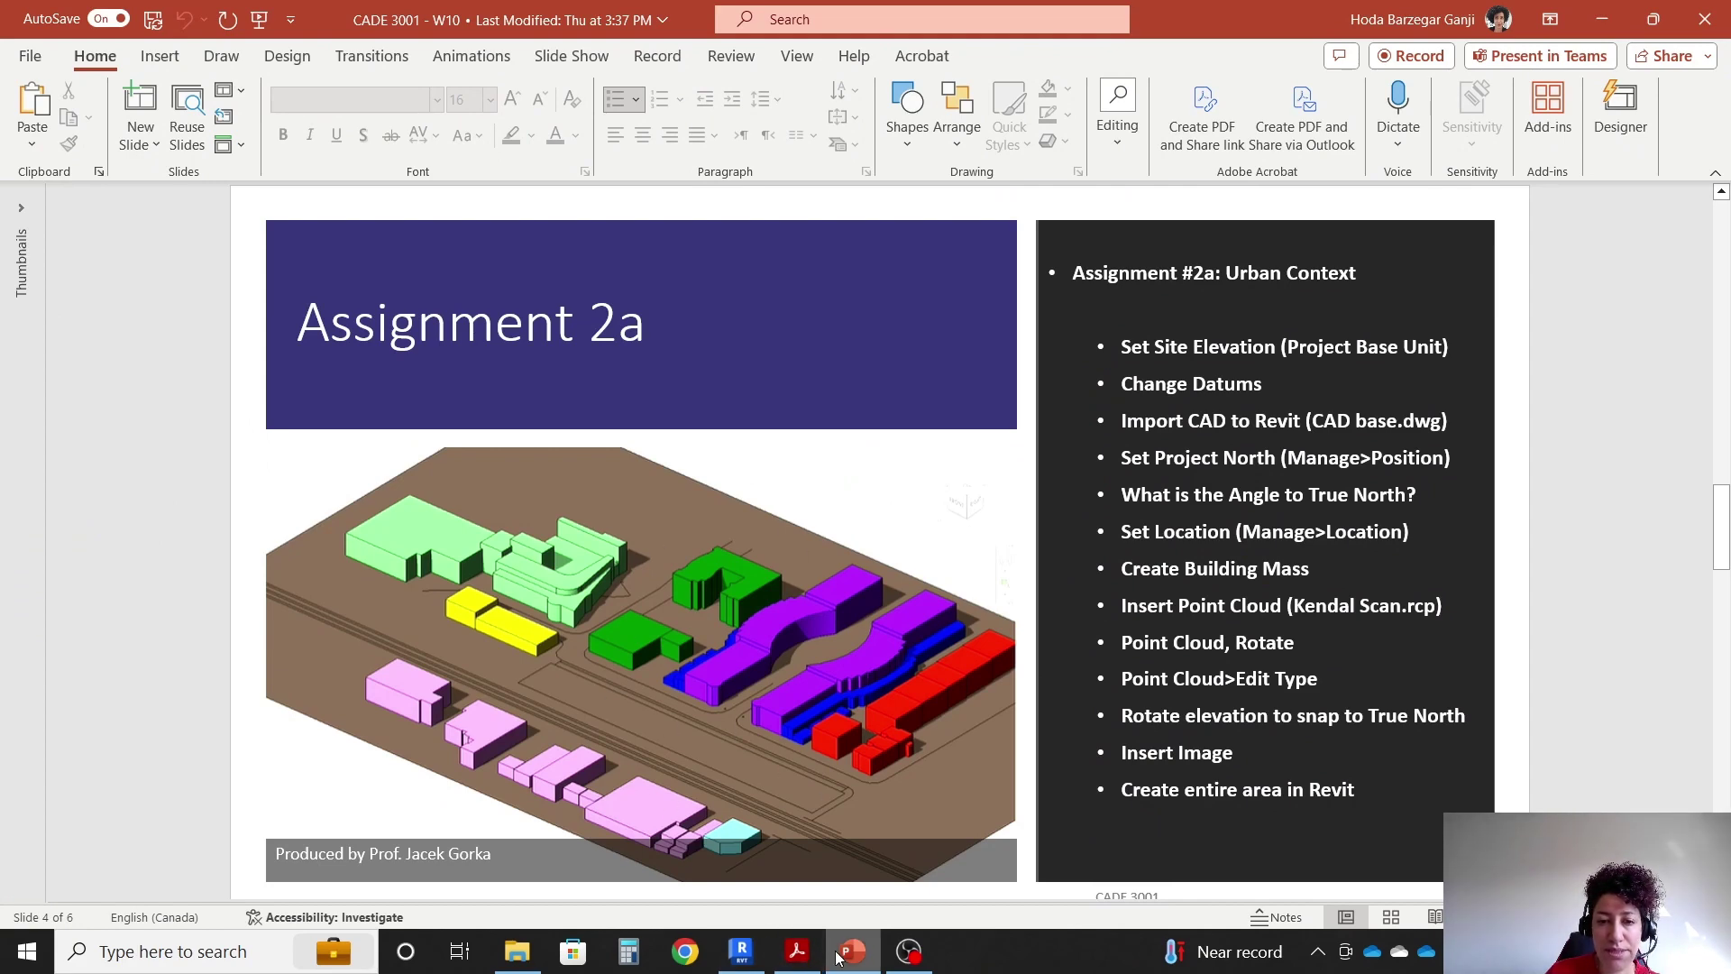
pyautogui.click(848, 952)
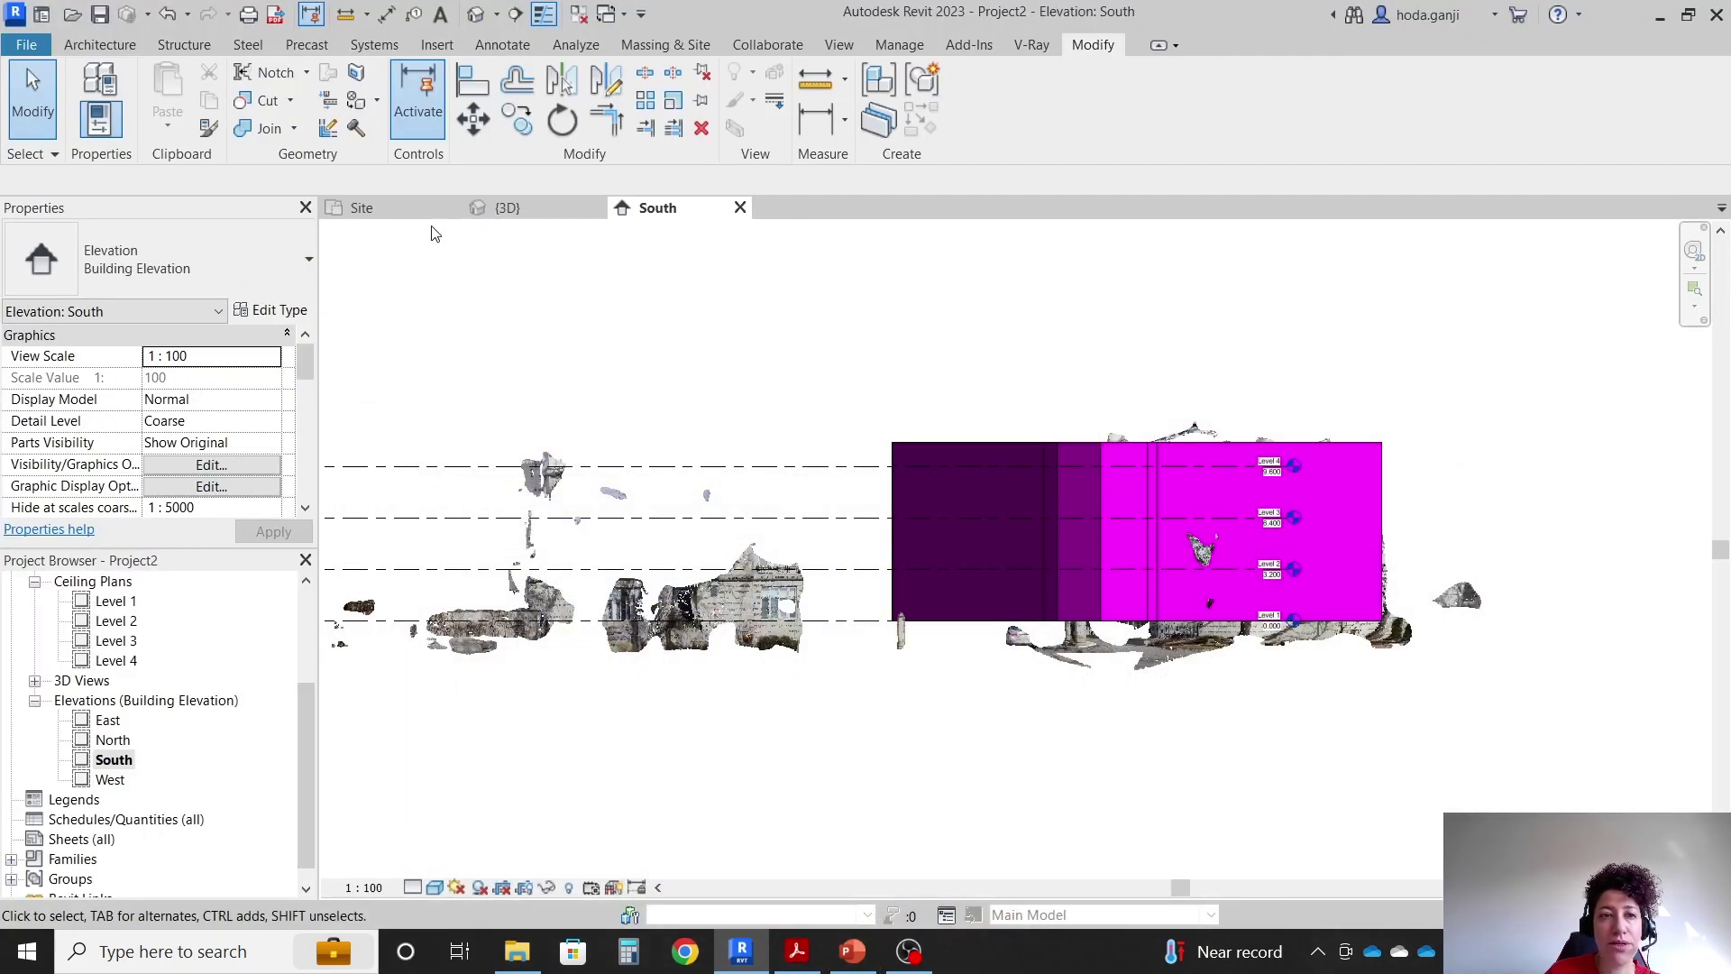
pyautogui.click(392, 208)
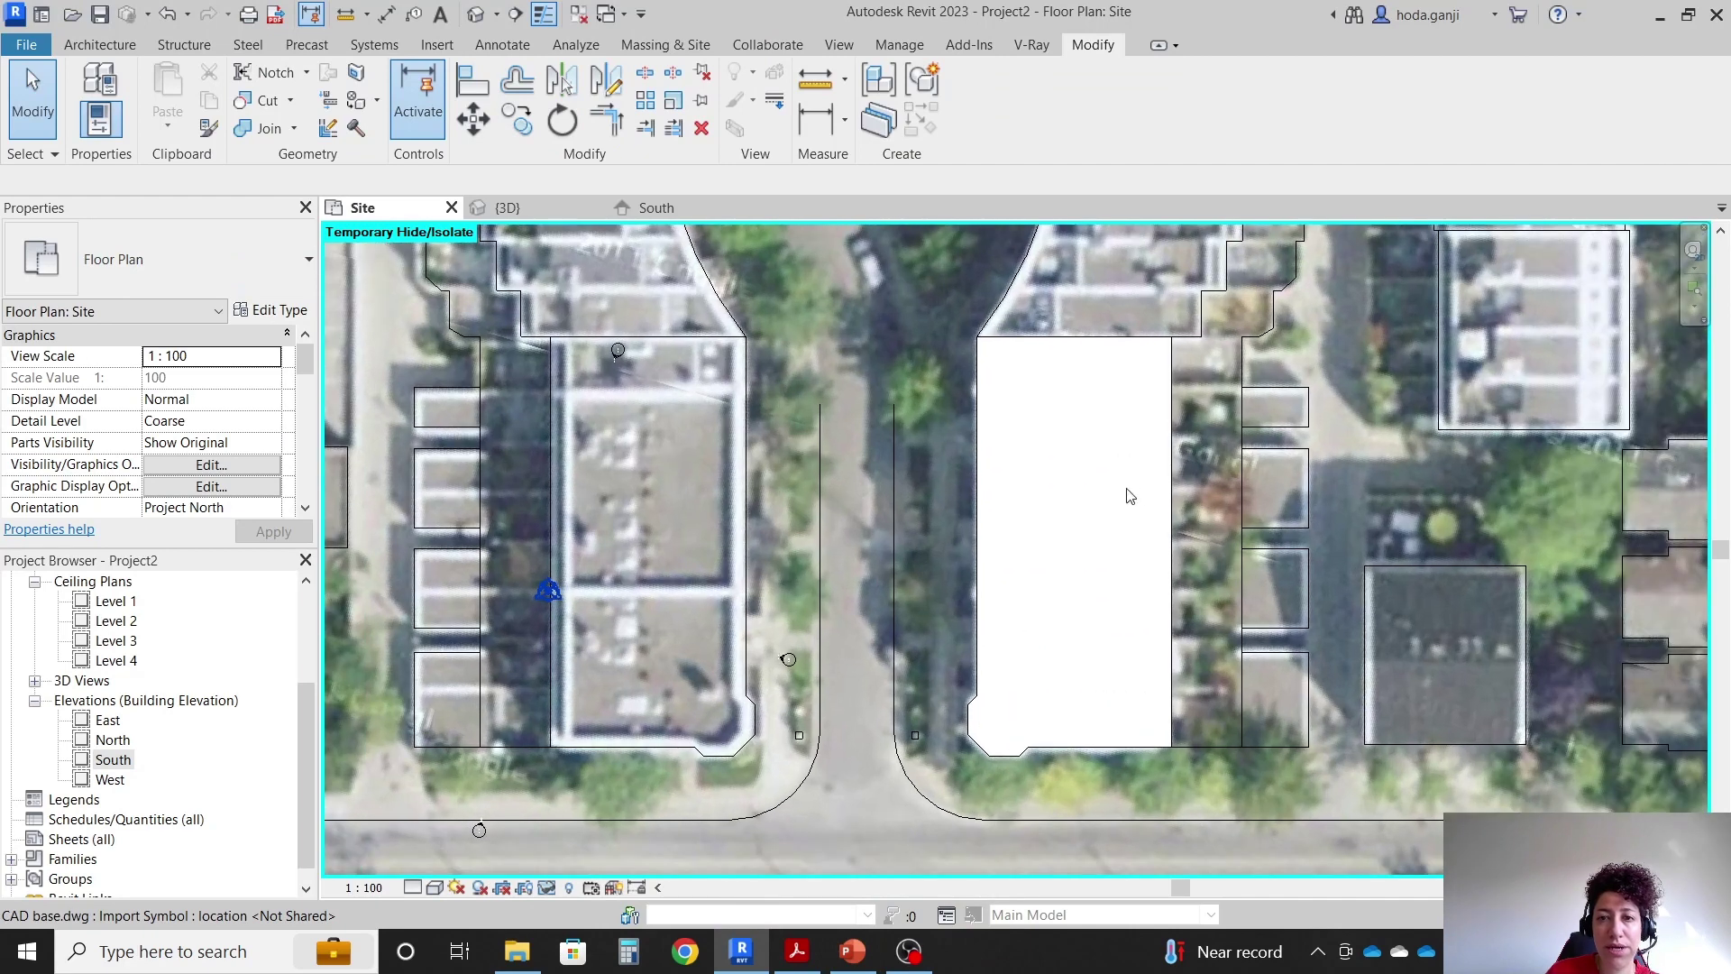
# Set the Site plan's visual style to Shaded so the magenta mass shows.
pyautogui.click(434, 888)
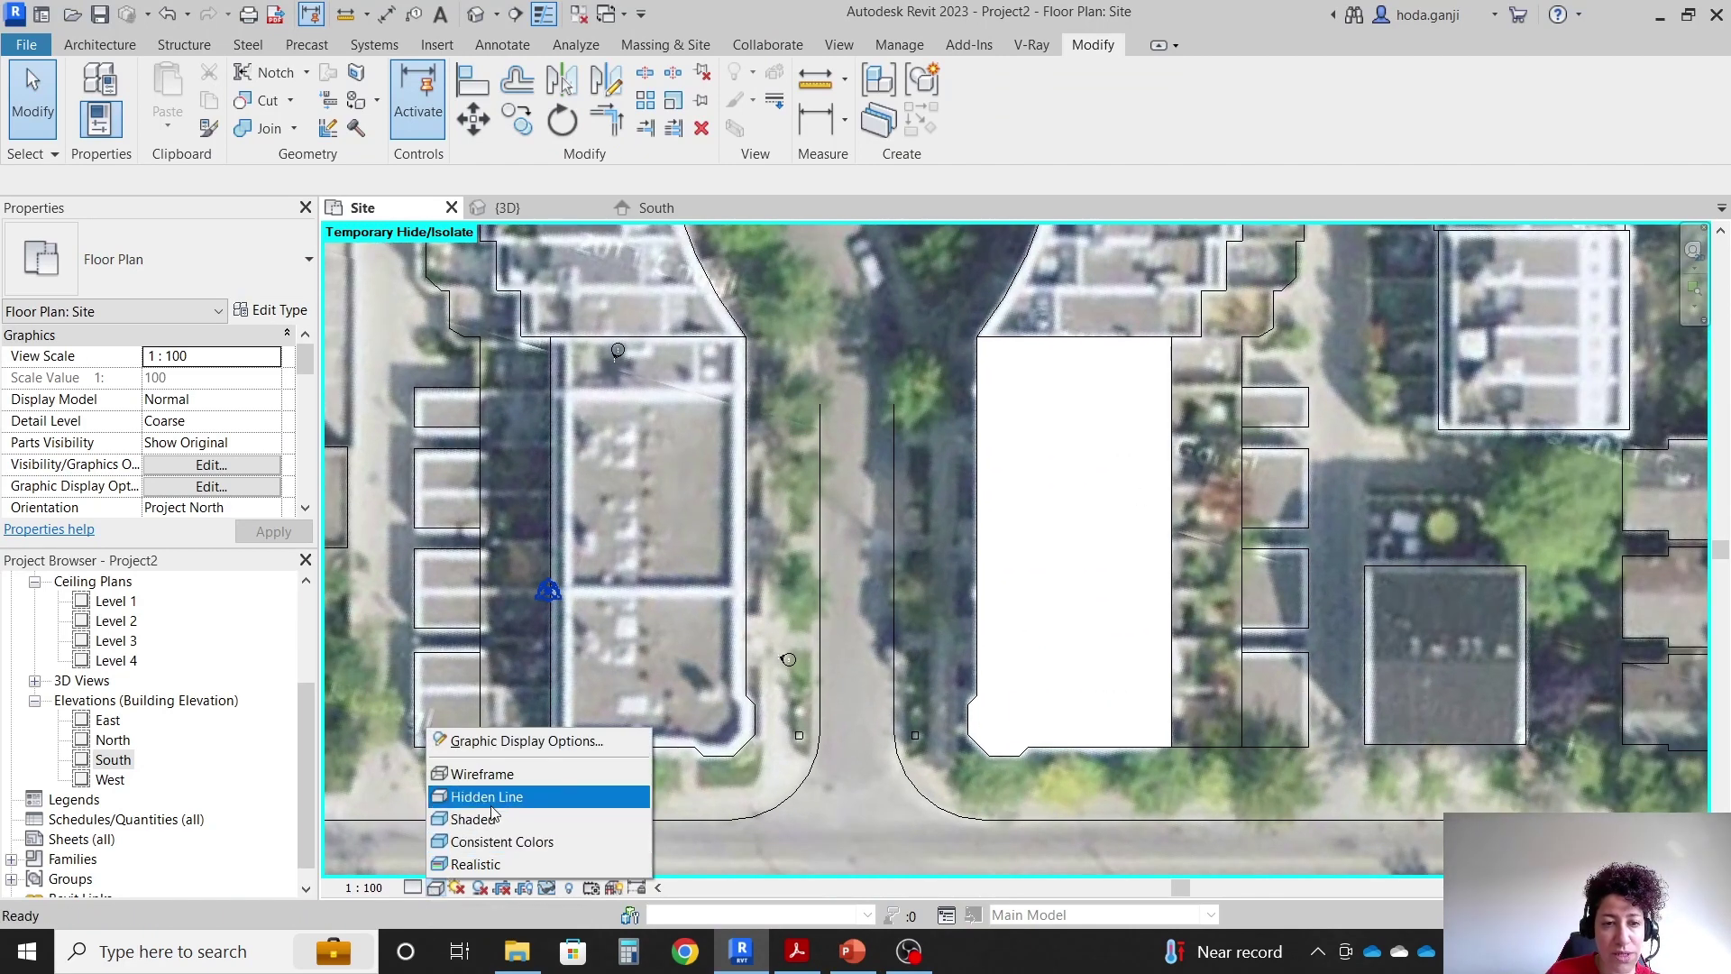
pyautogui.click(474, 818)
pyautogui.scroll(1, 645, 566)
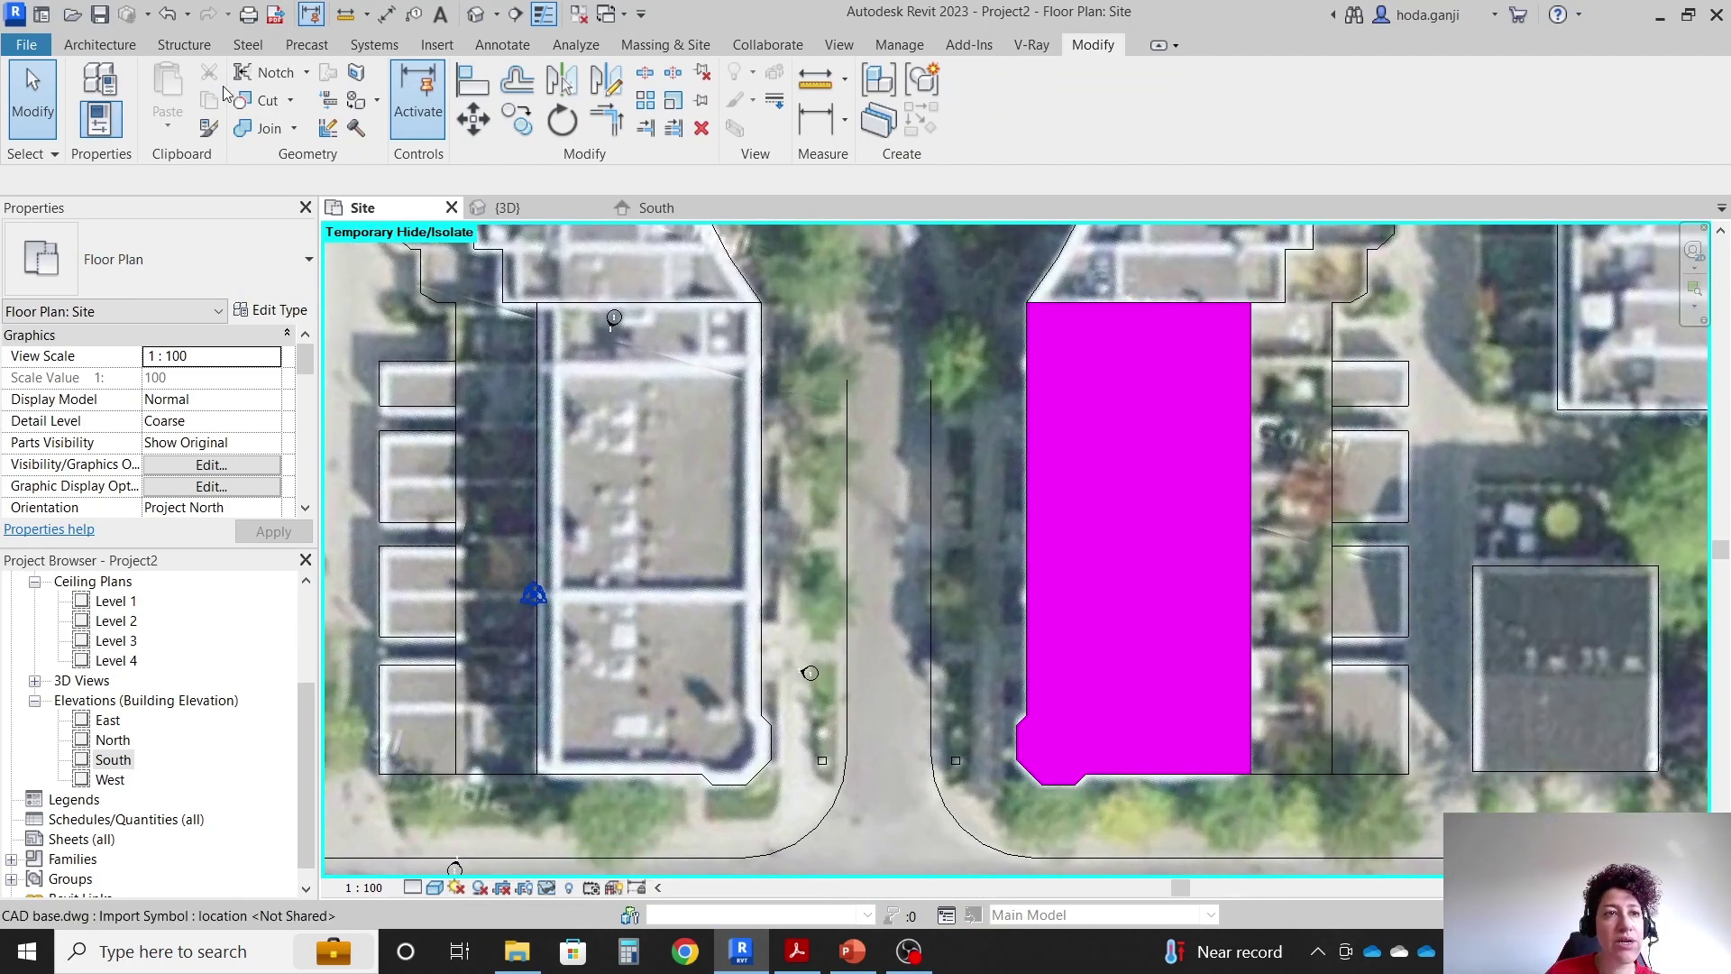
pyautogui.scroll(-2, 902, 631)
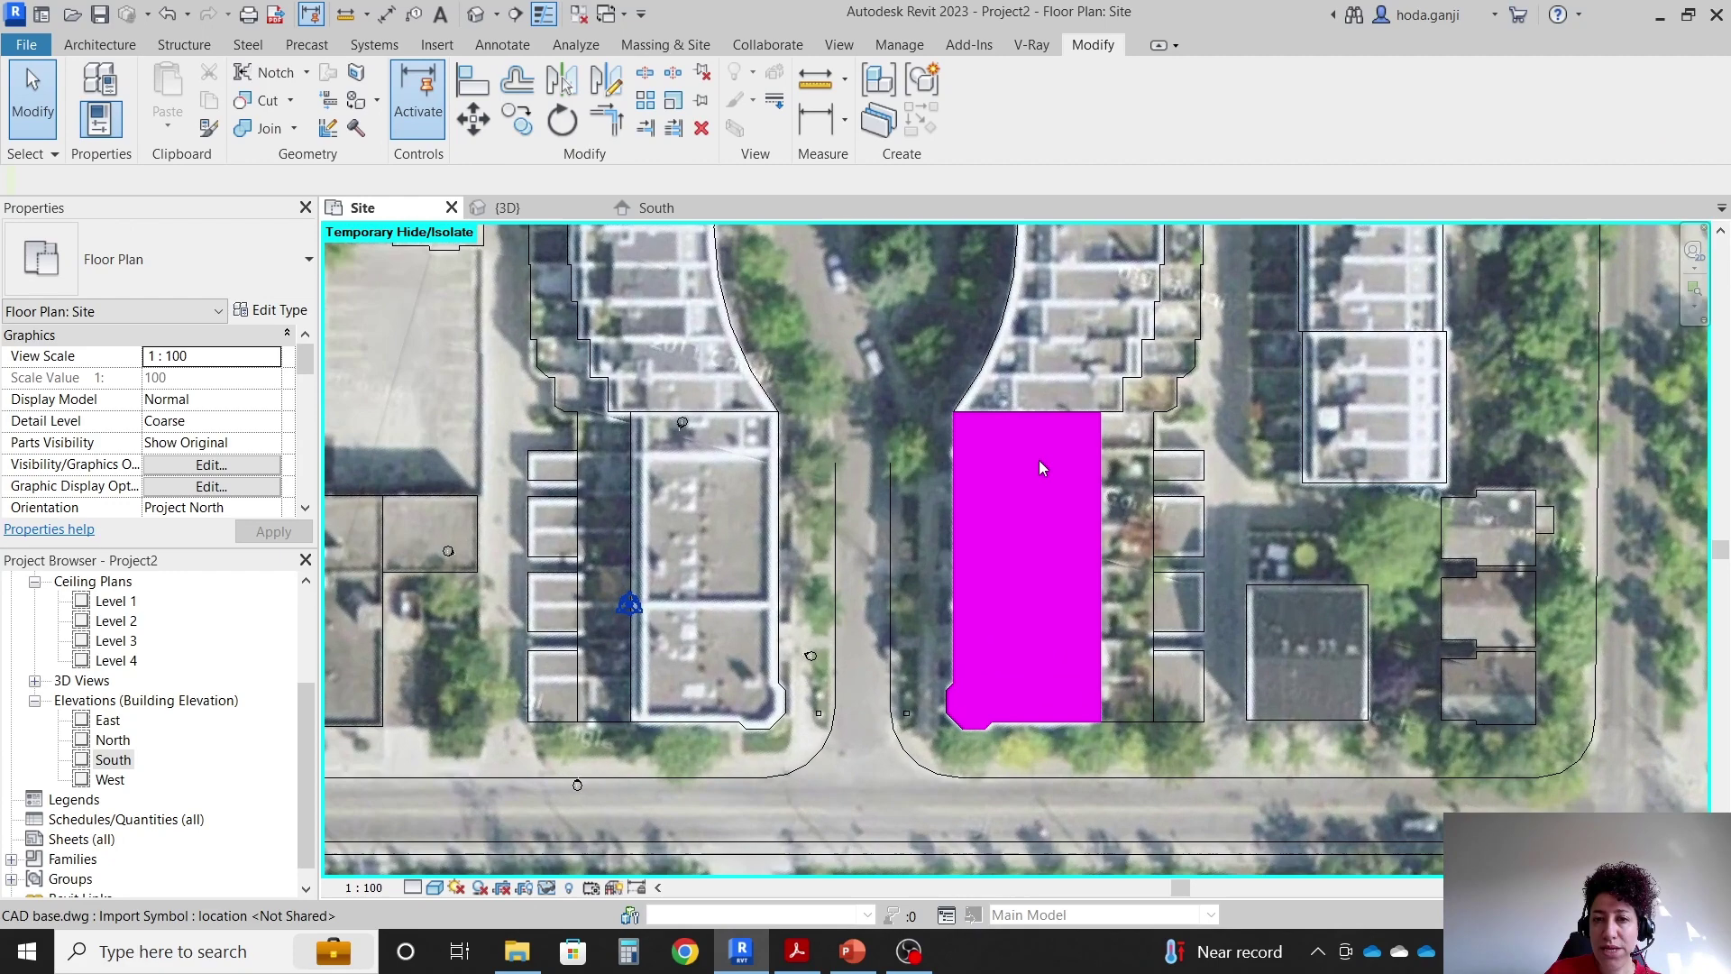
# Compare the assignment slide with the site plan several times, zooming out to the whole site.
pyautogui.click(855, 954)
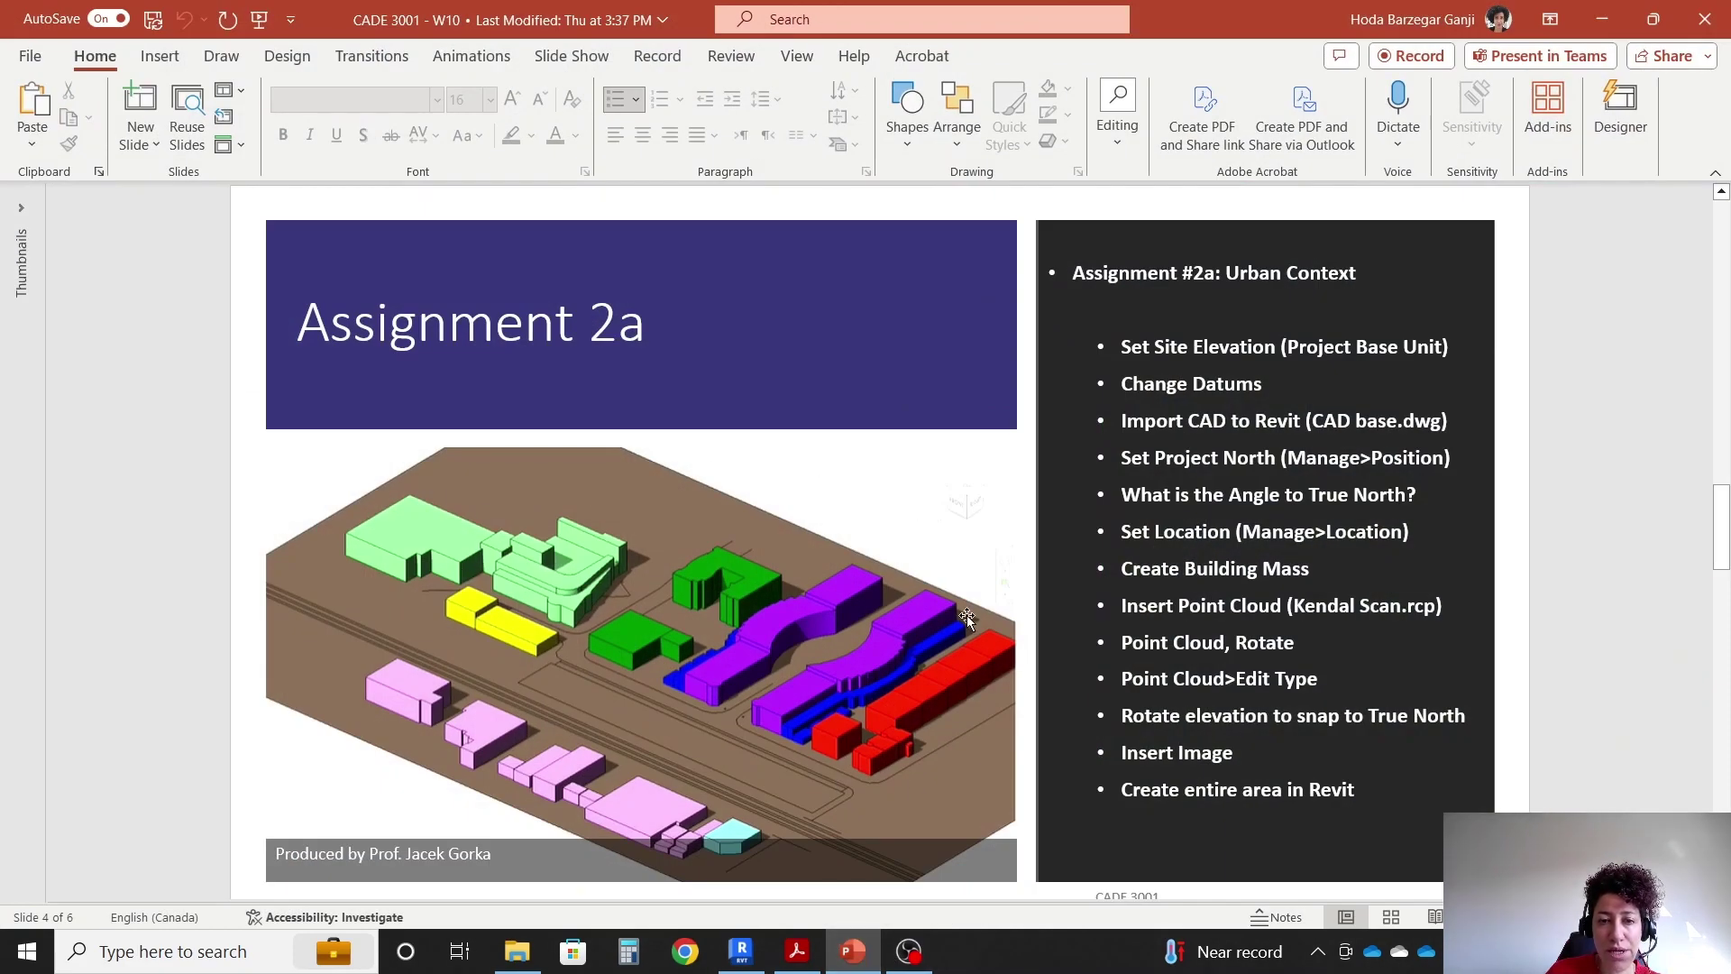
pyautogui.moveTo(843, 954)
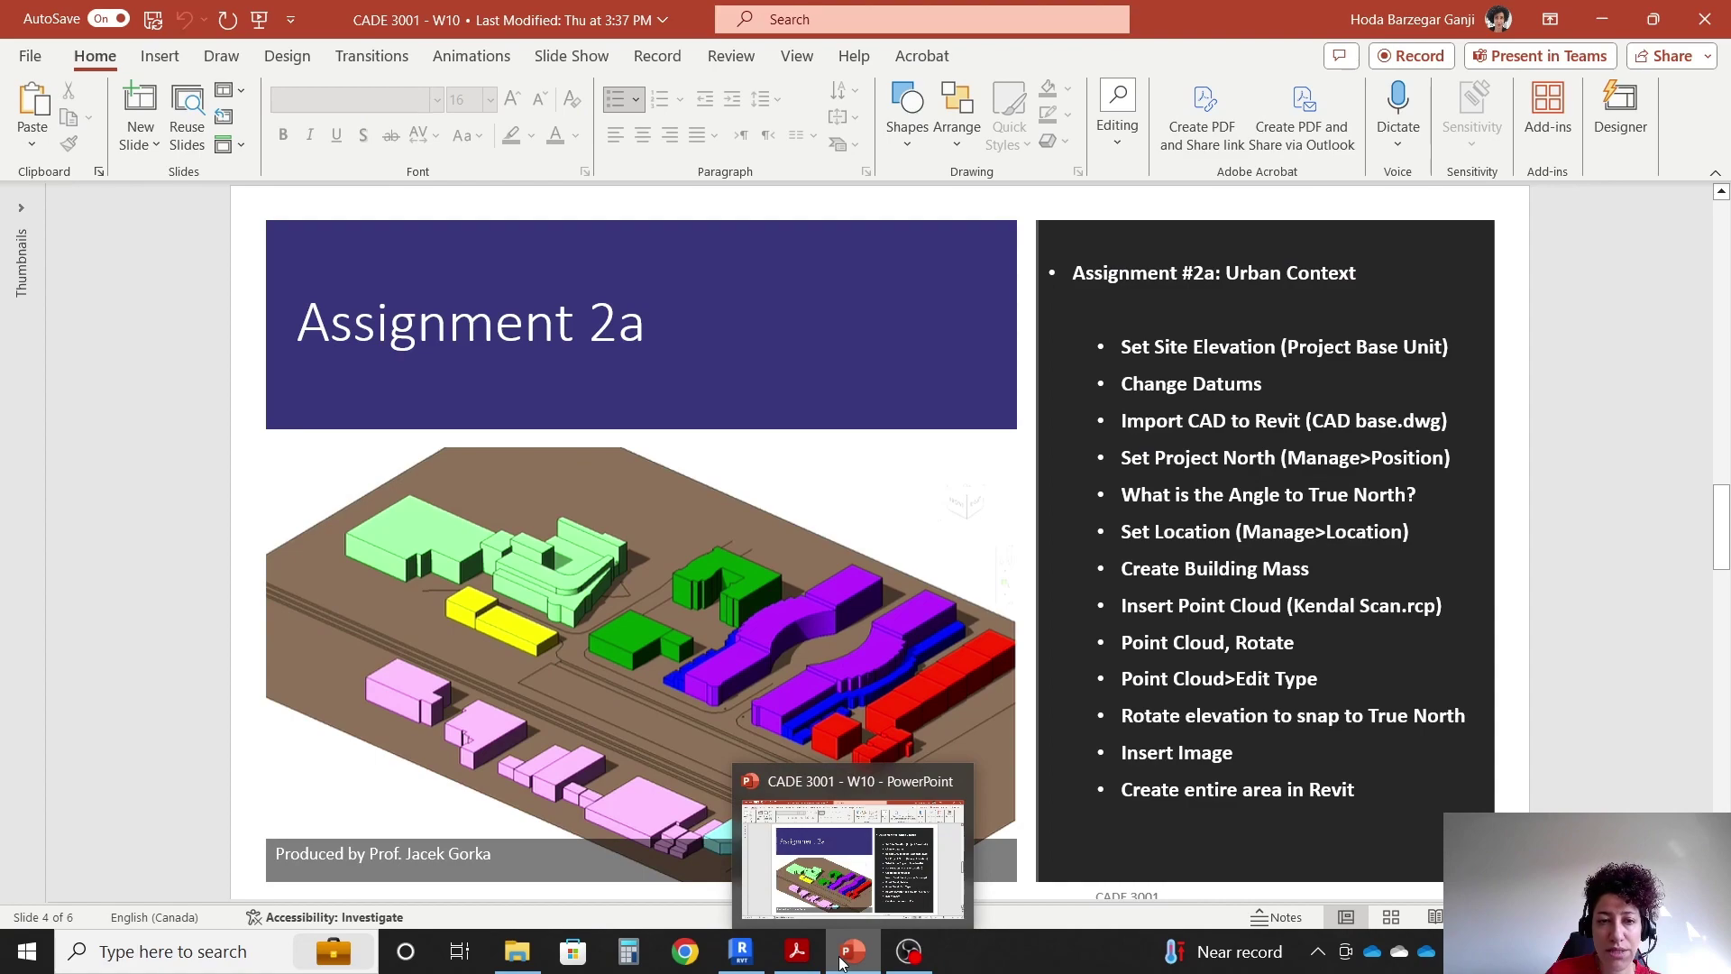
pyautogui.click(855, 915)
pyautogui.scroll(-5, 1014, 528)
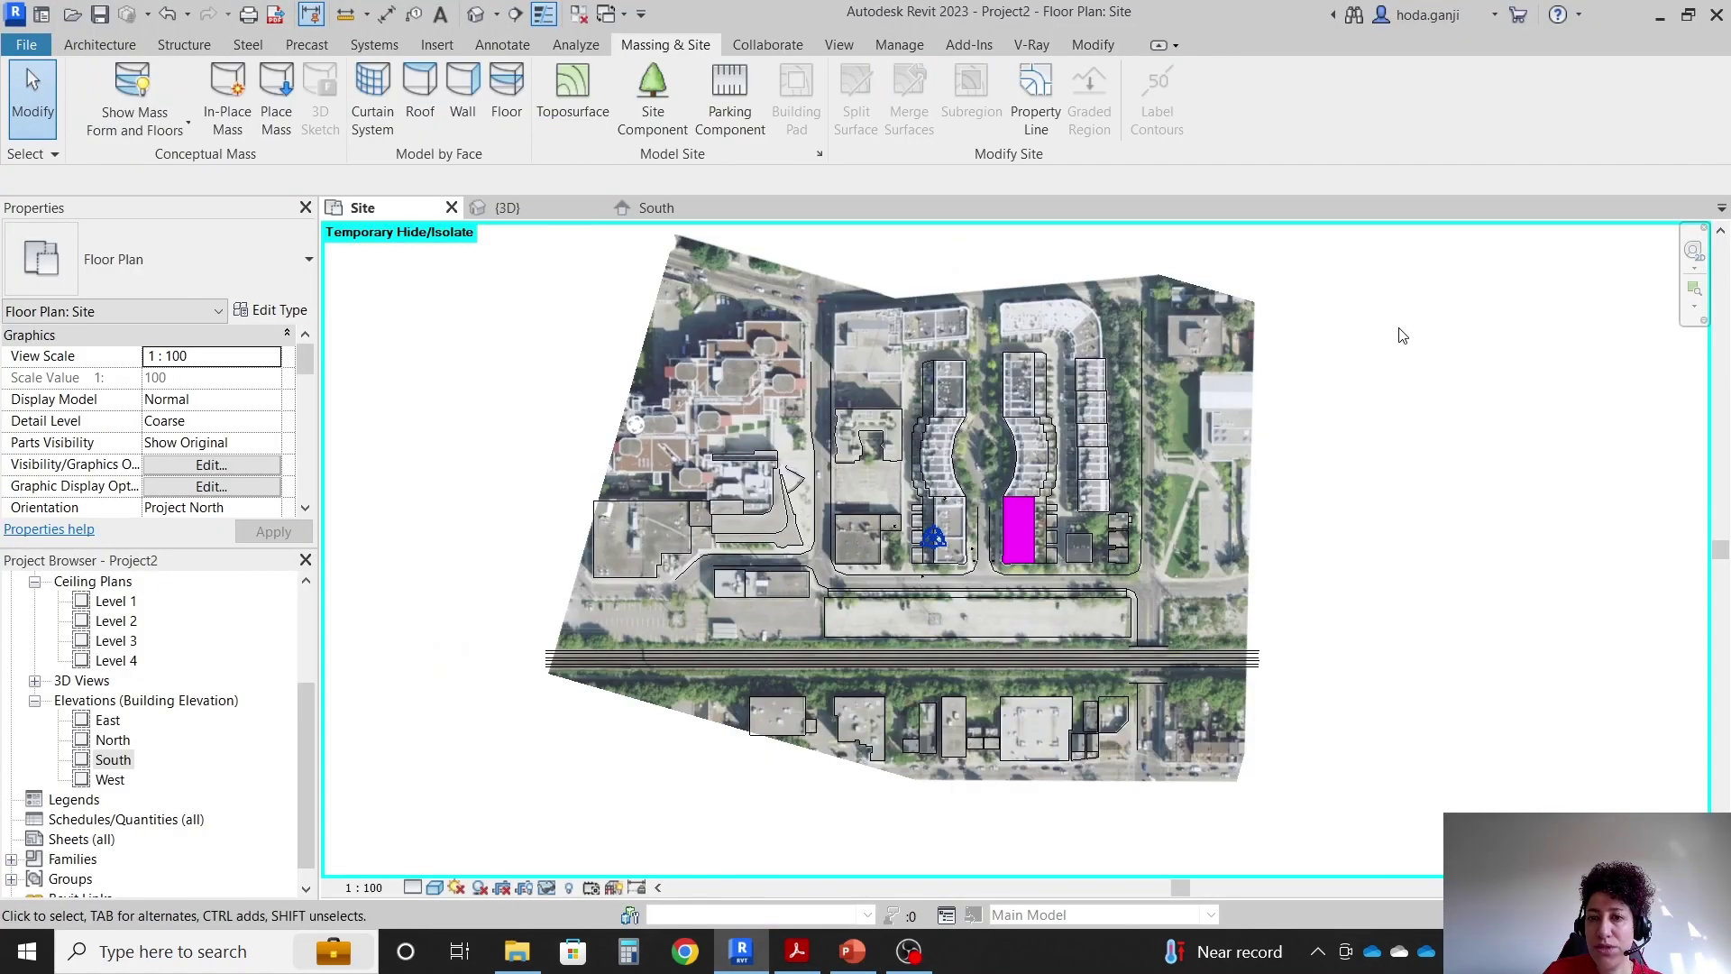
pyautogui.click(852, 951)
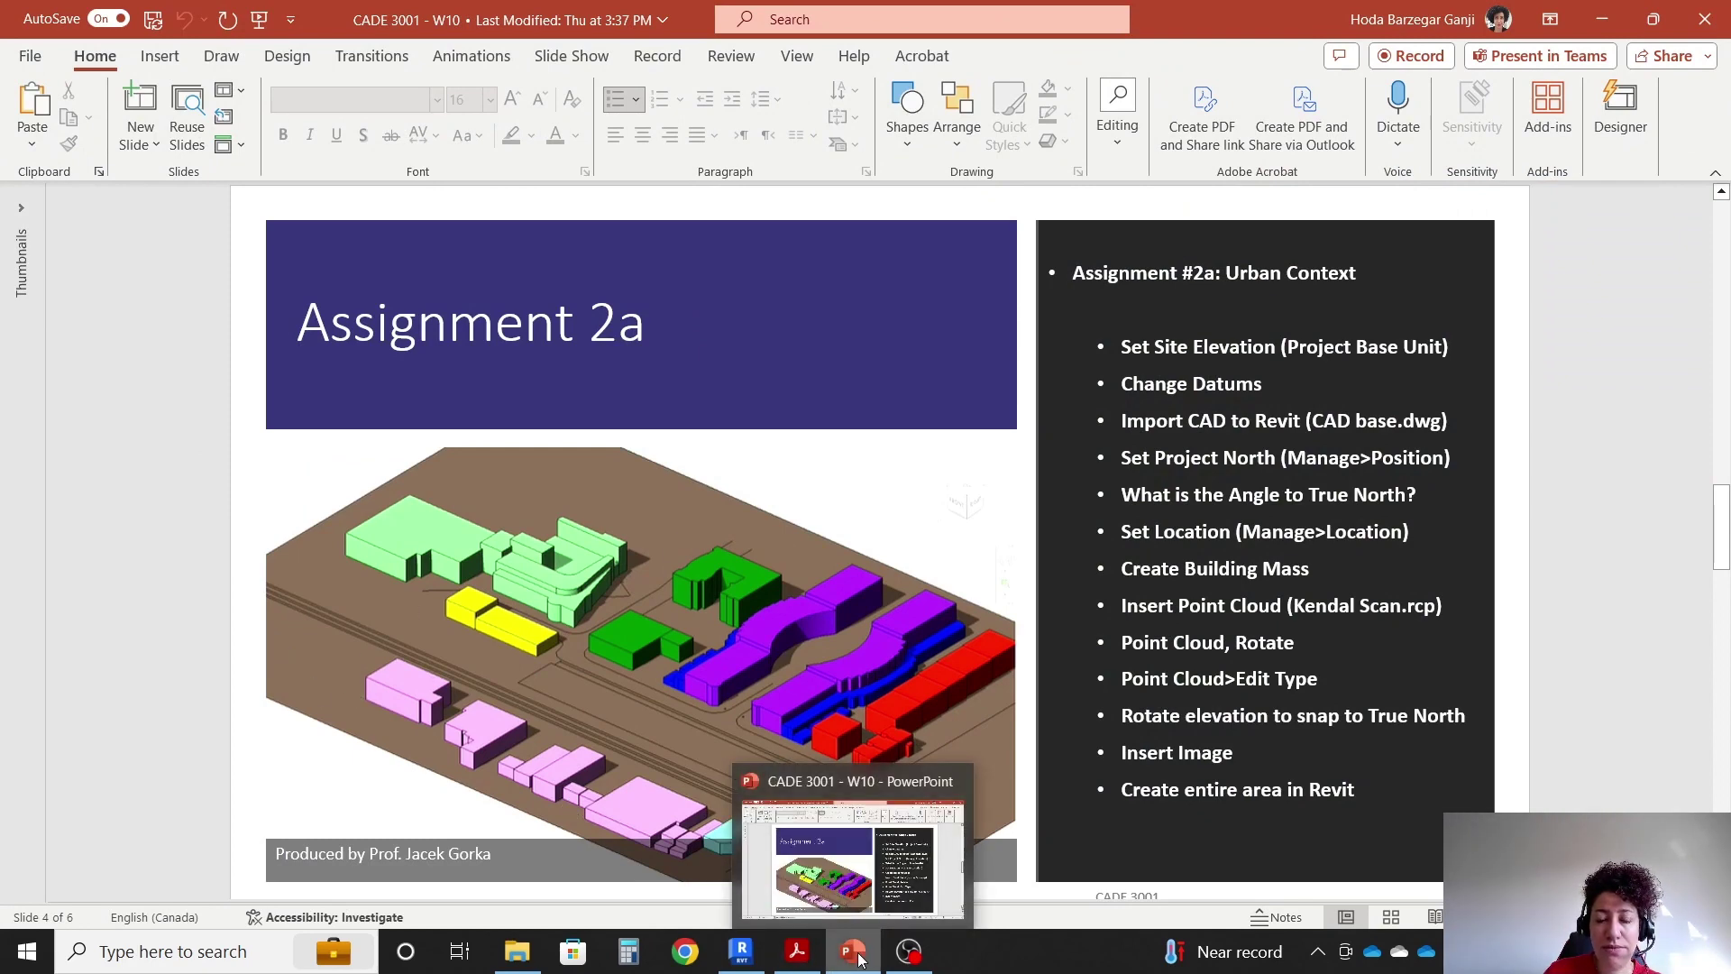
pyautogui.click(852, 953)
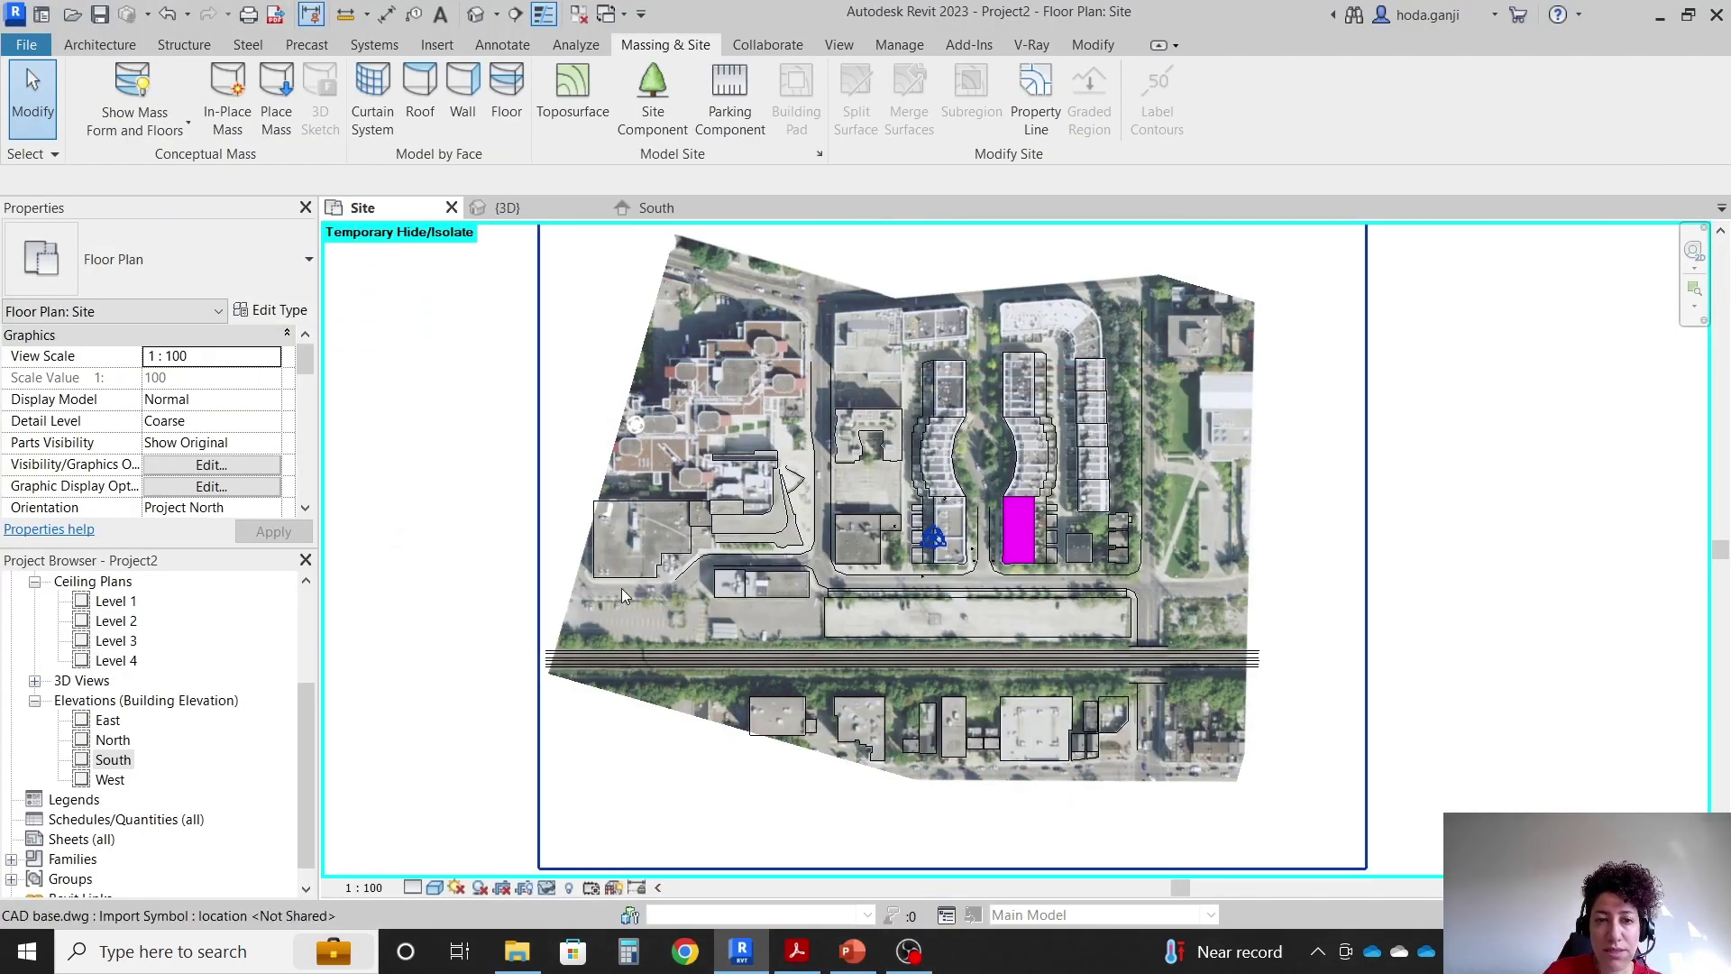
pyautogui.click(852, 952)
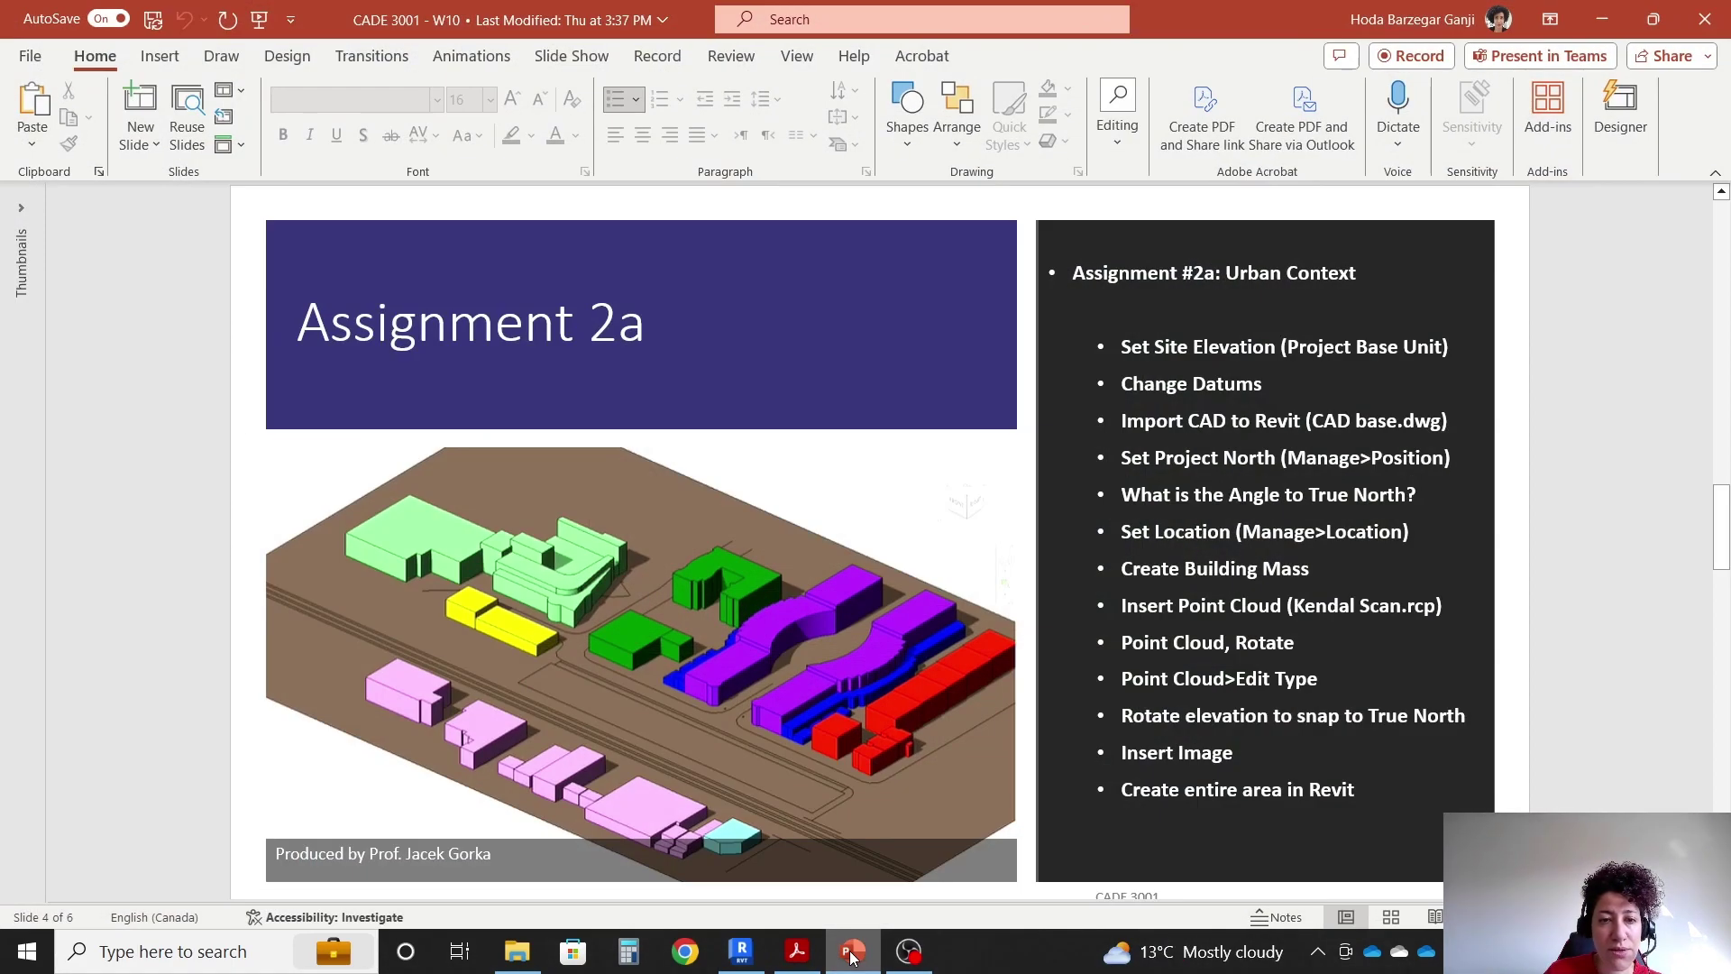
pyautogui.click(852, 954)
pyautogui.scroll(-1, 604, 604)
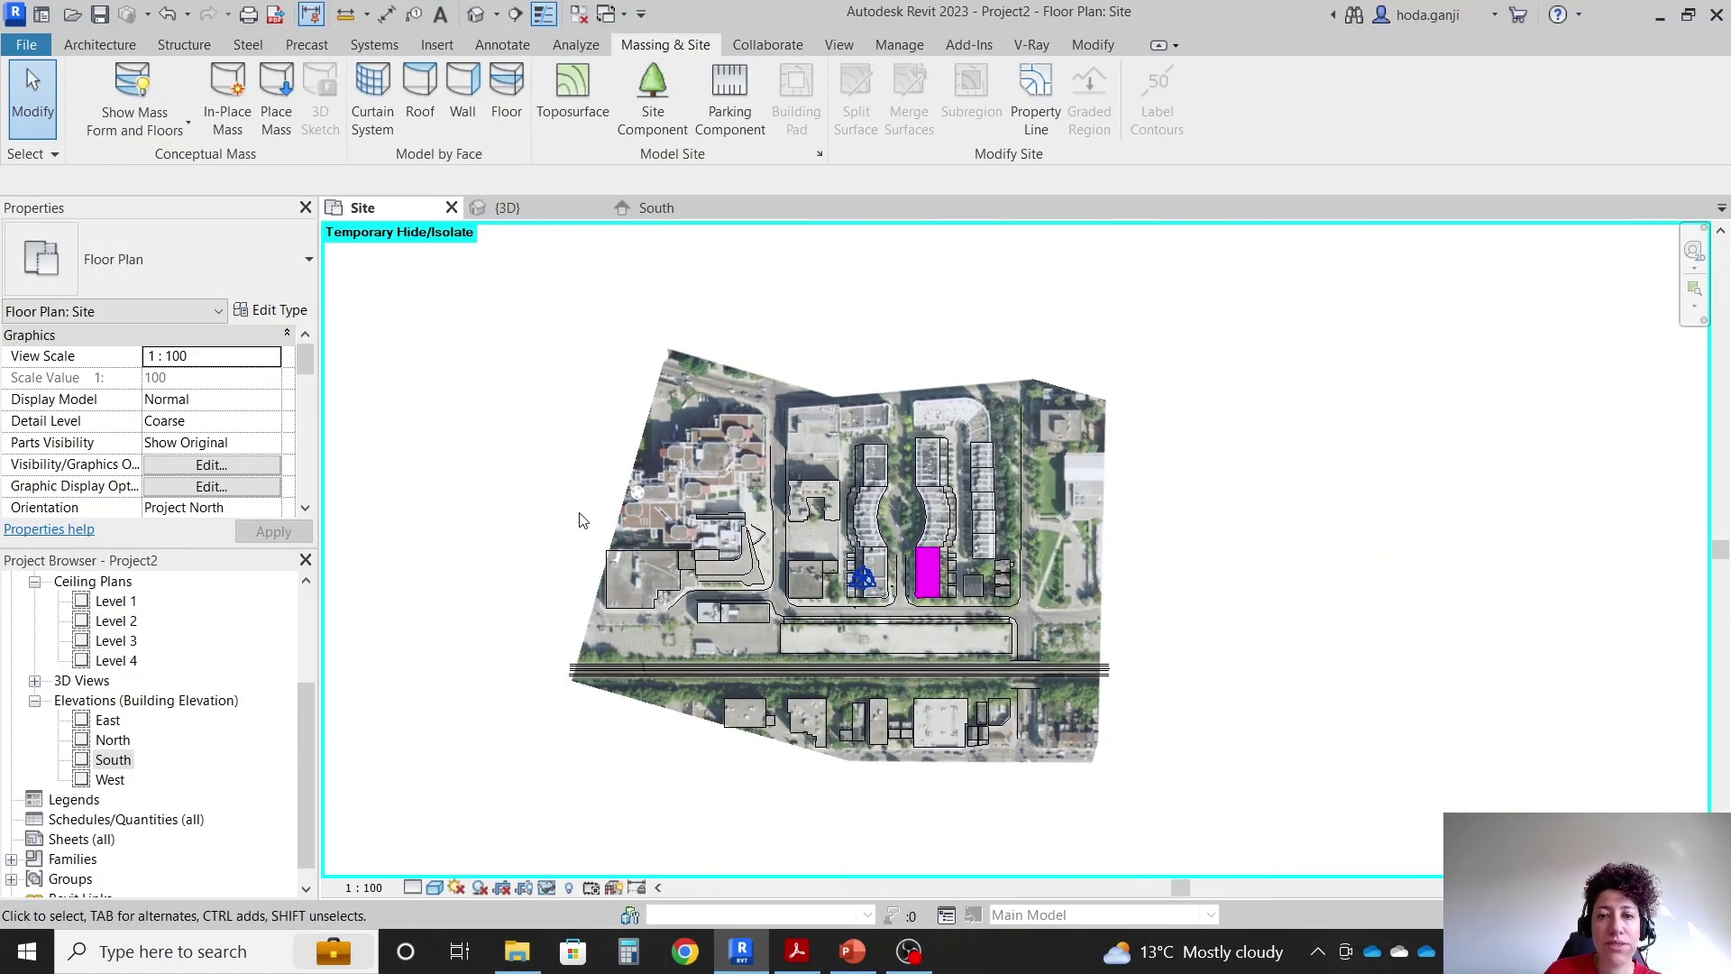
# Draw a vertical reference plane (RP) upward from the site's lower-left corner.
pyautogui.press('r')
pyautogui.press('p')
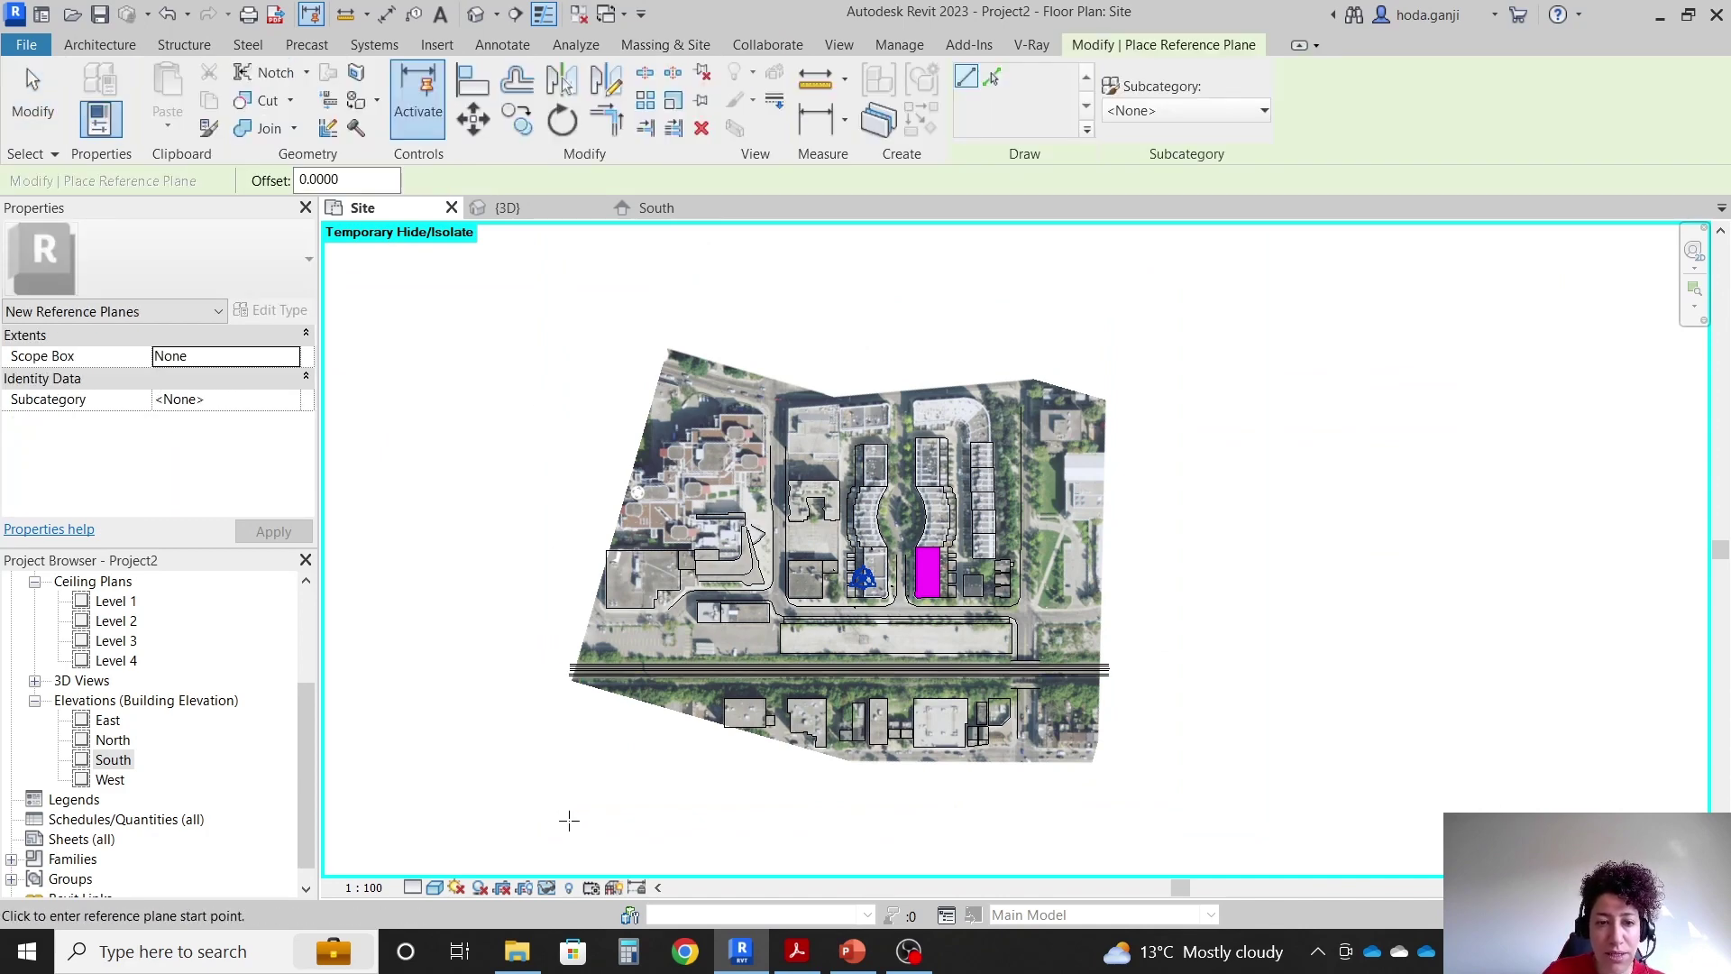
pyautogui.scroll(3, 558, 680)
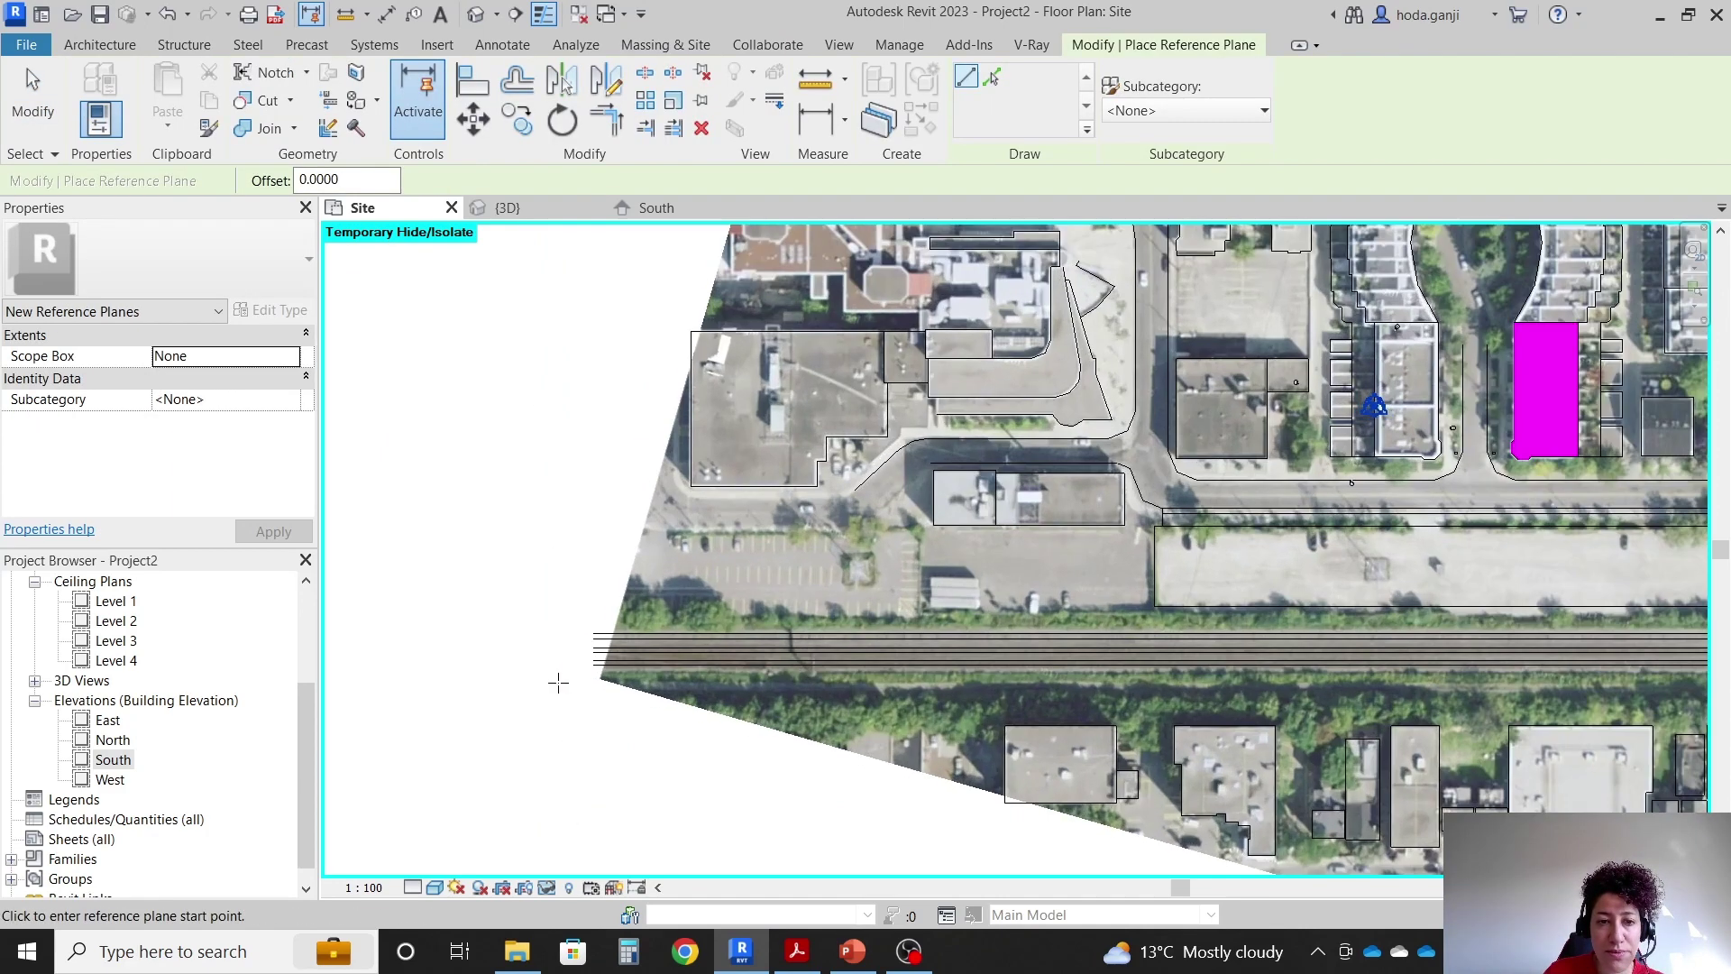
pyautogui.click(586, 677)
pyautogui.scroll(-3, 586, 676)
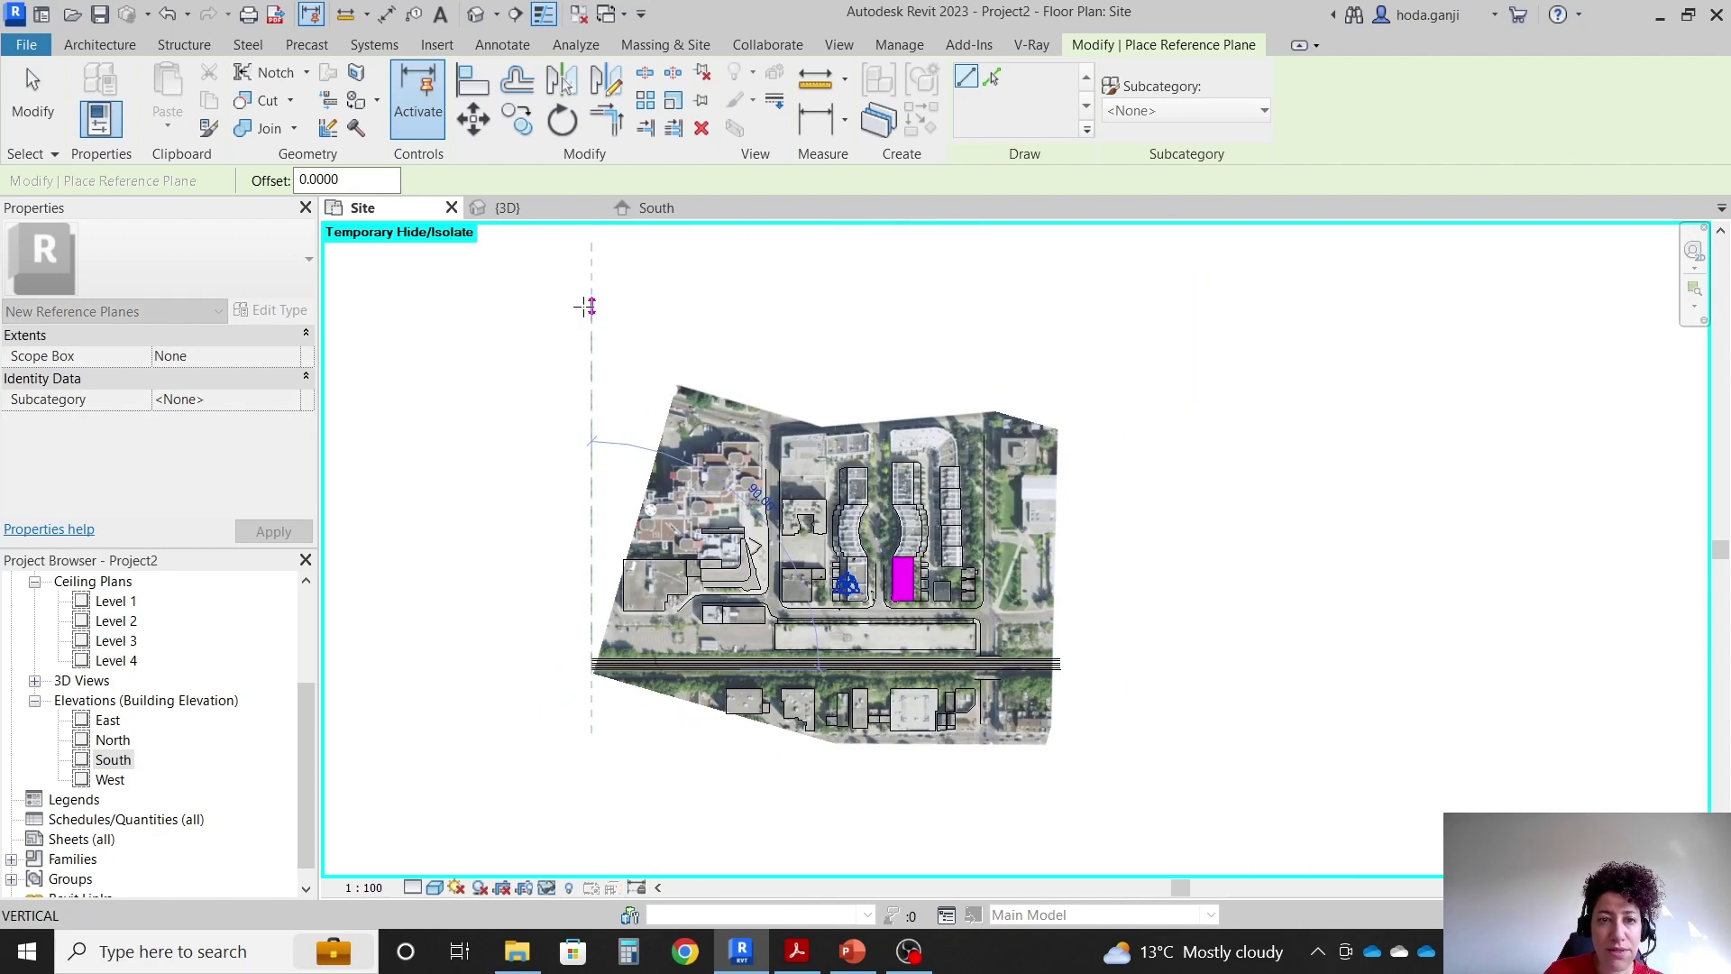
pyautogui.click(591, 306)
pyautogui.press('Escape')
pyautogui.press('Escape')
# Extend the reference plane's lower end further down below the site.
pyautogui.scroll(-2, 606, 446)
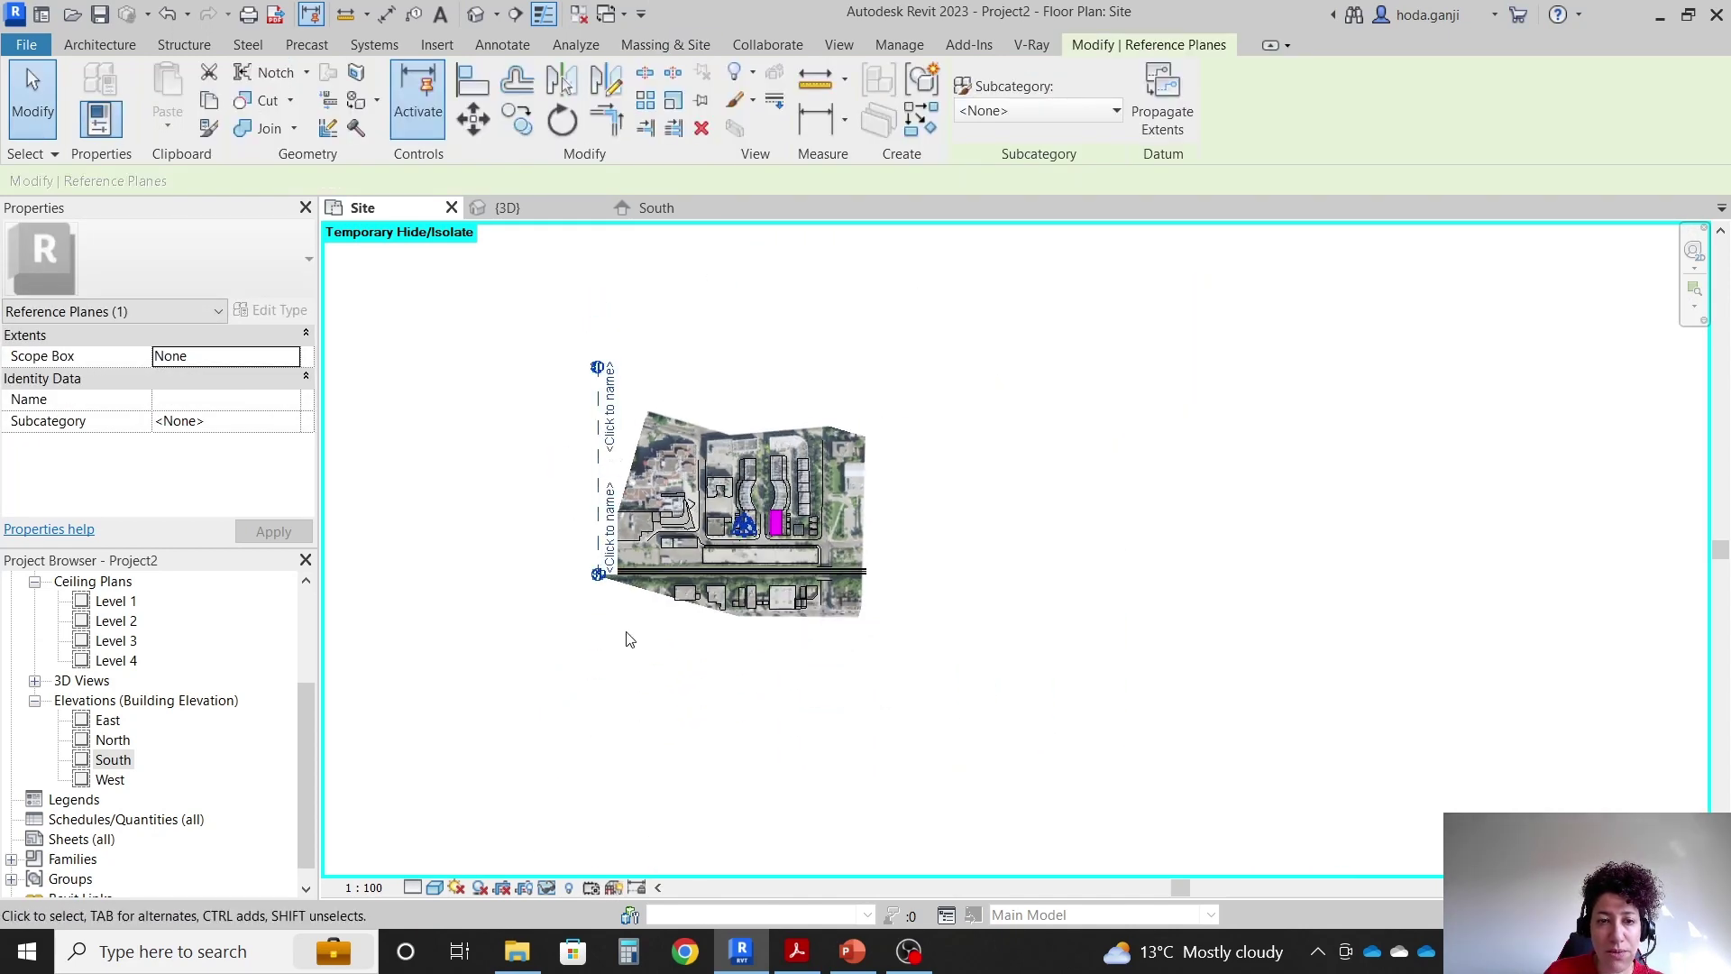
pyautogui.scroll(5, 595, 572)
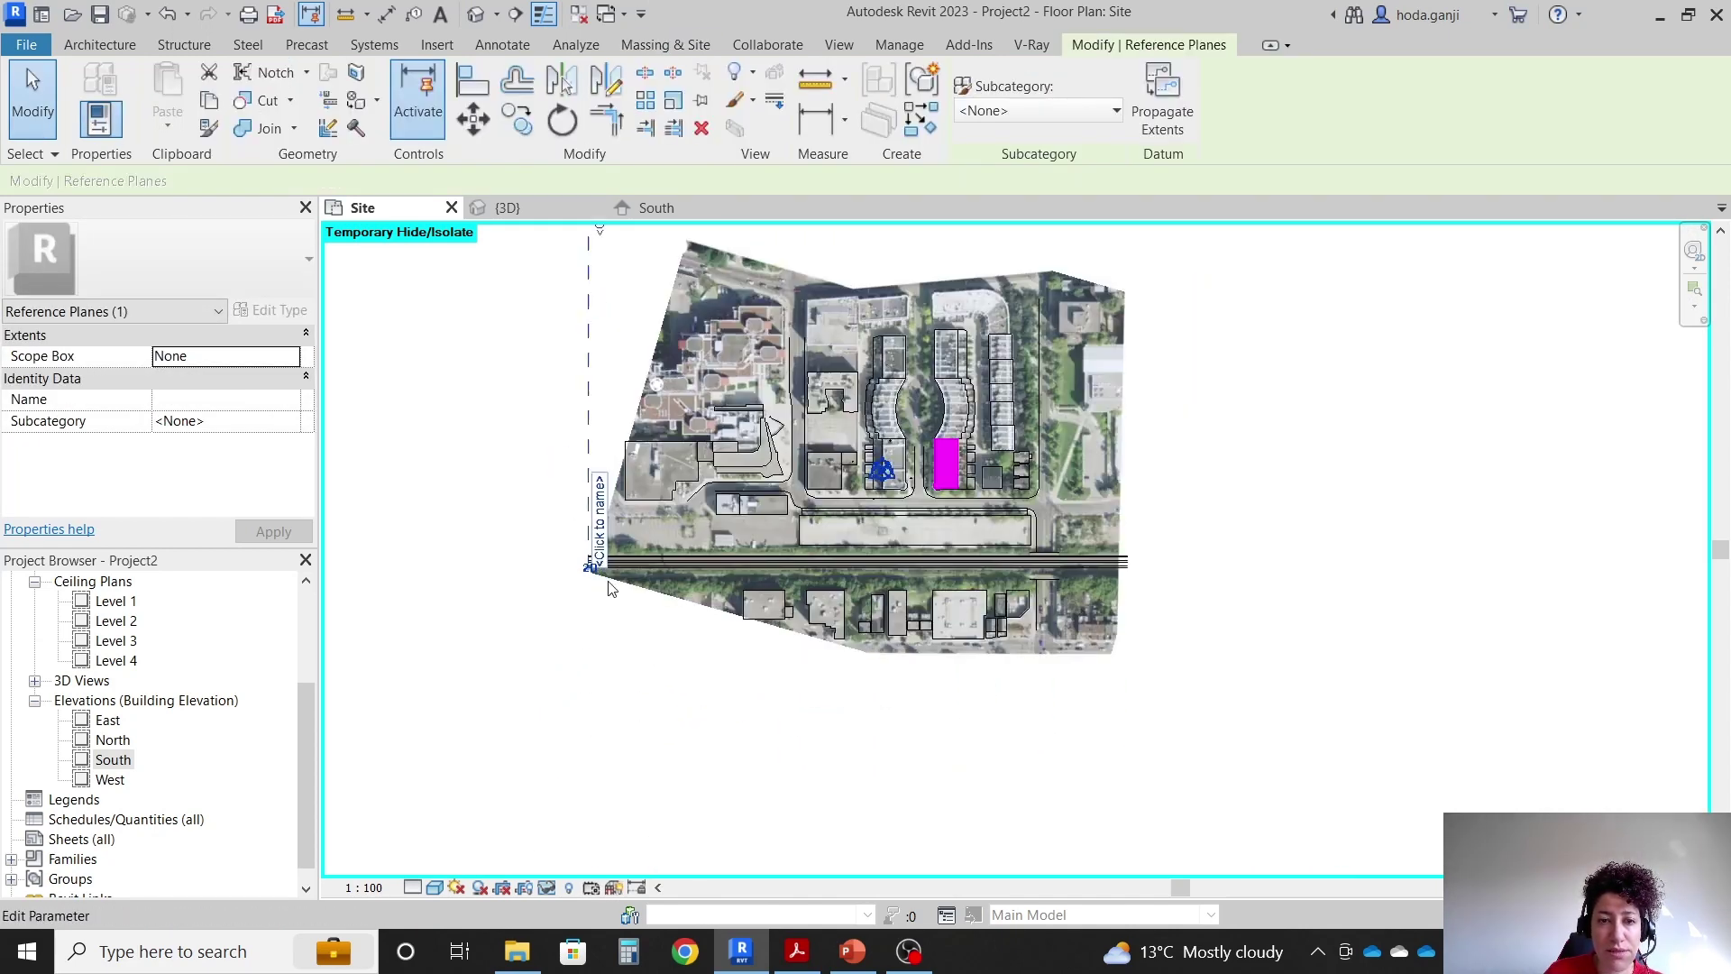
pyautogui.click(611, 554)
pyautogui.click(617, 514)
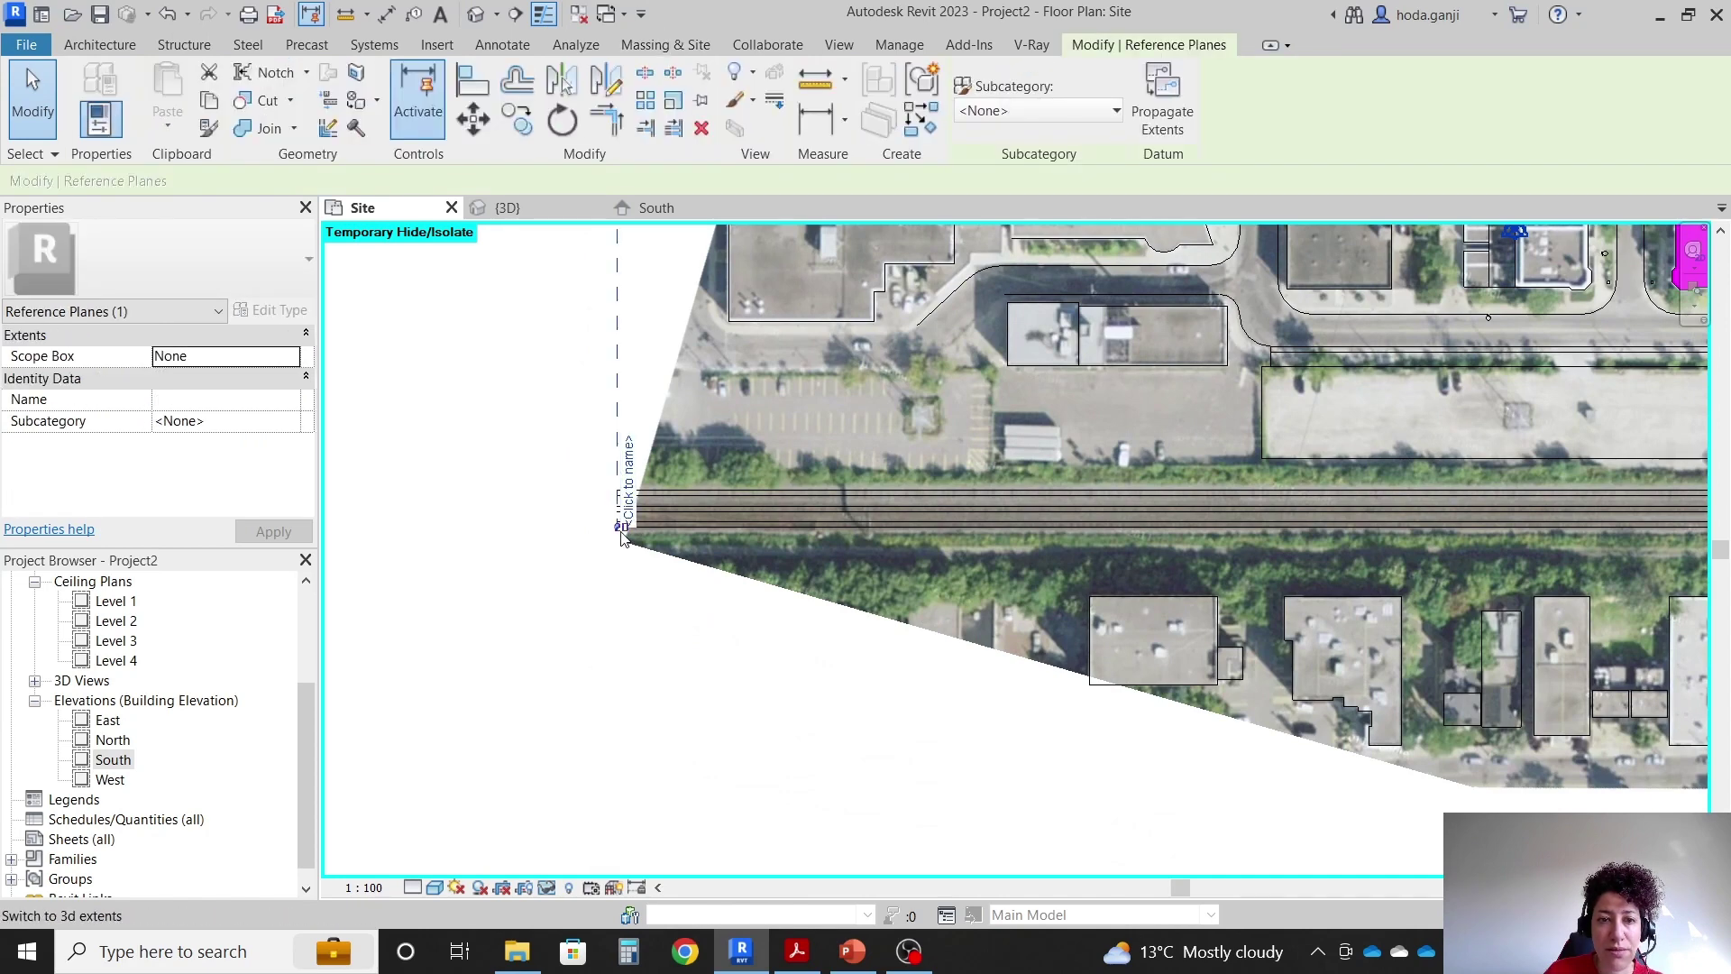
pyautogui.scroll(3, 622, 530)
pyautogui.press('Escape')
pyautogui.click(604, 487)
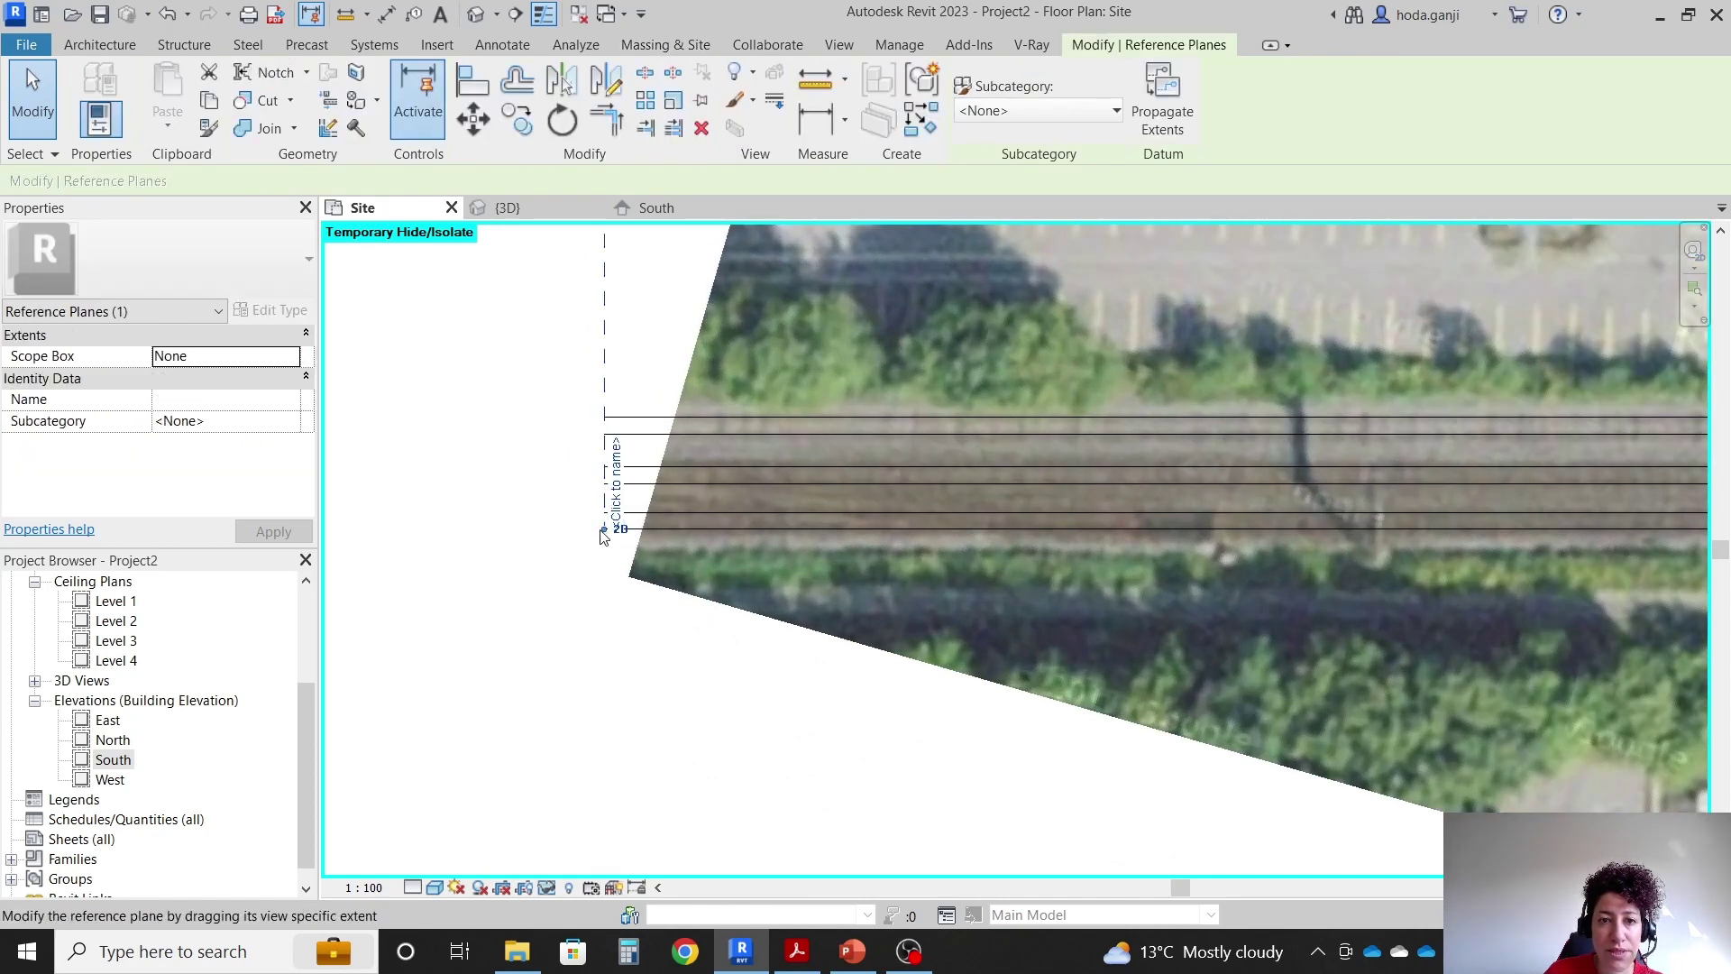
pyautogui.moveTo(604, 530); pyautogui.dragTo(602, 721)
pyautogui.scroll(-5, 604, 648)
pyautogui.press('z')
pyautogui.press('f')
pyautogui.press('Escape')
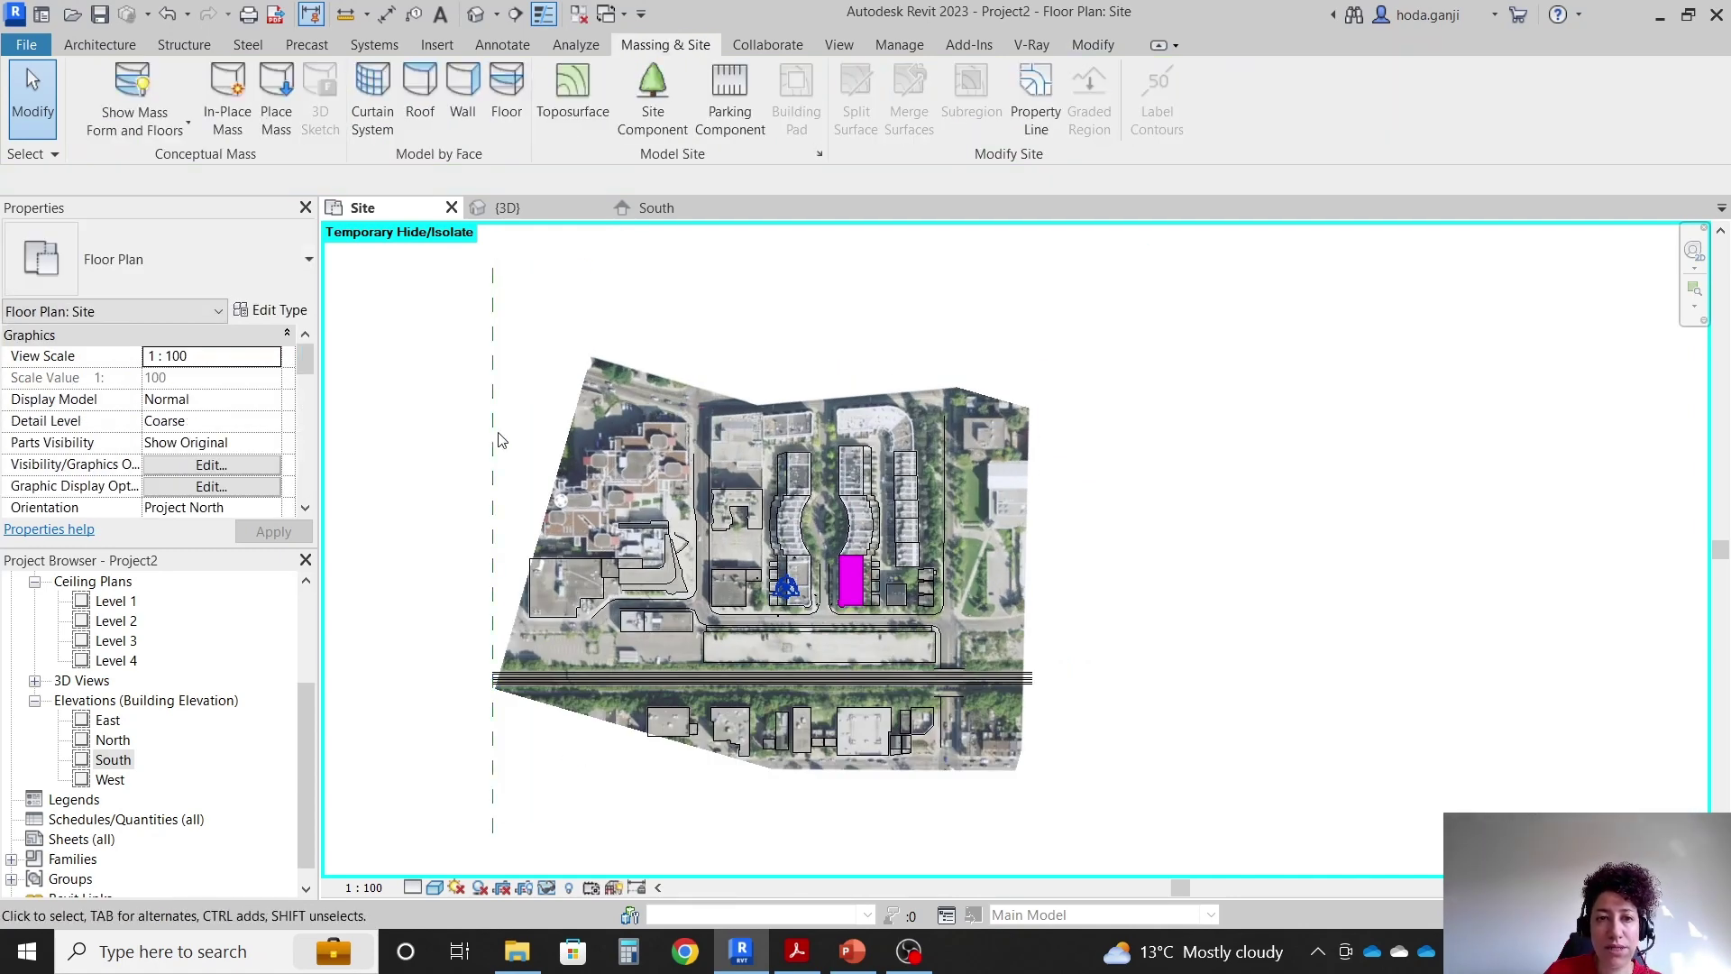
# Copy the vertical reference plane to the railway's right end to bound the east edge.
pyautogui.click(491, 445)
pyautogui.click(517, 119)
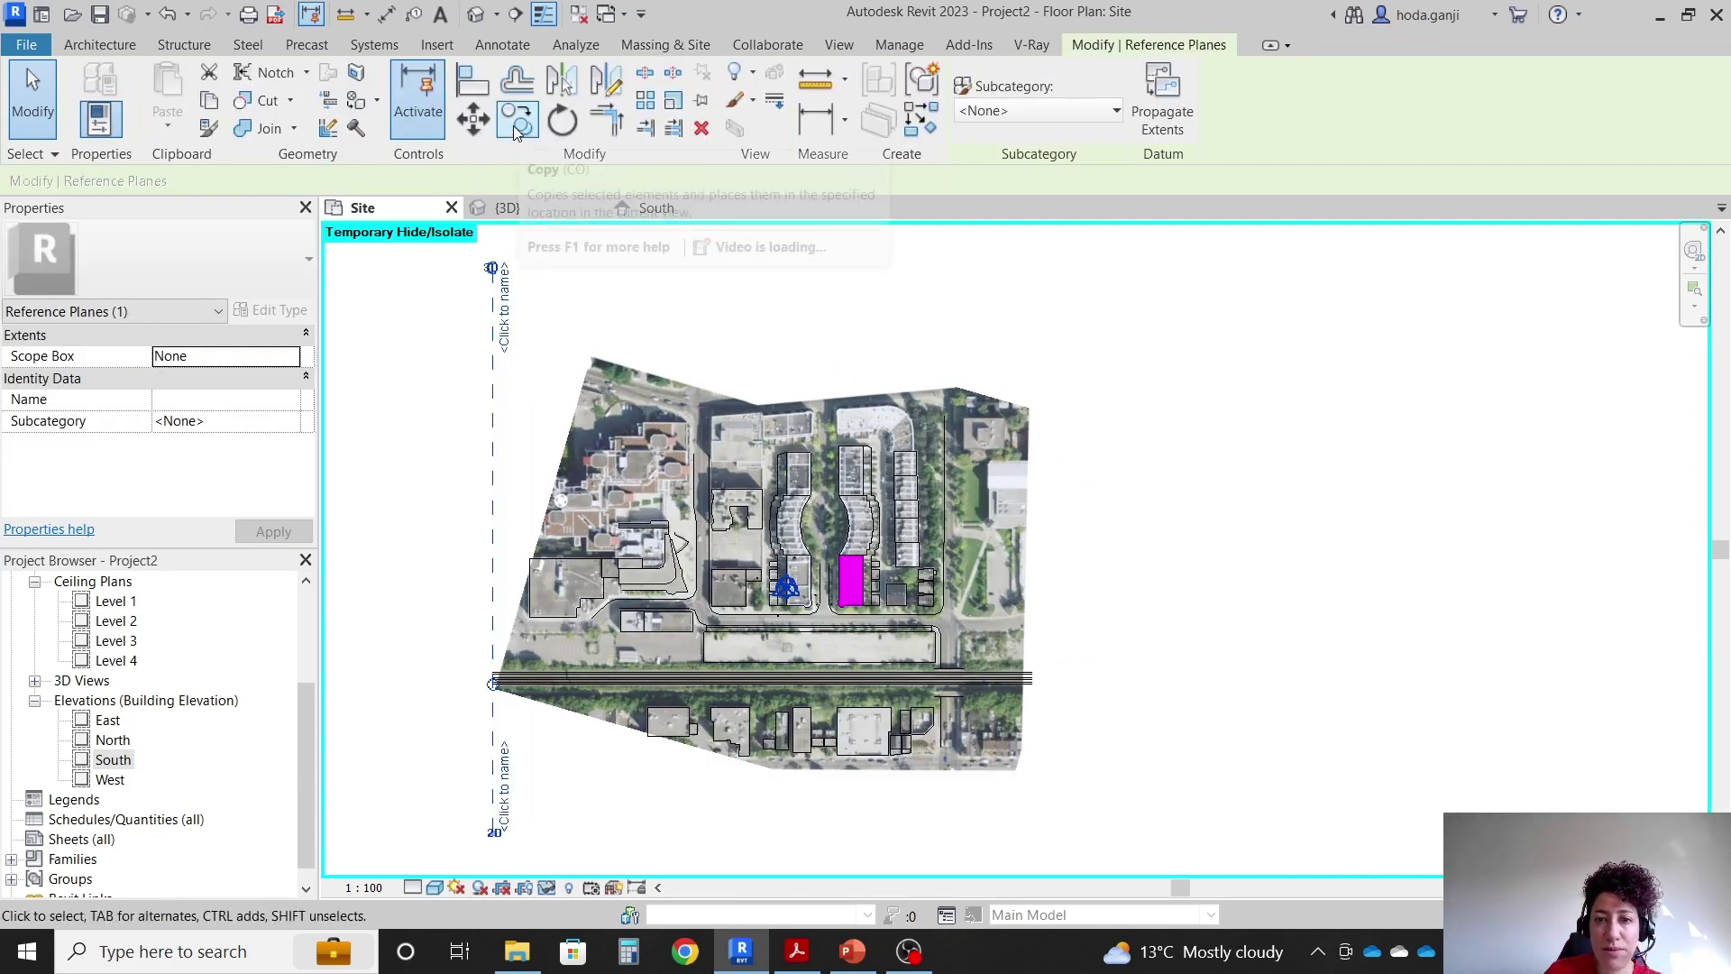
pyautogui.scroll(3, 419, 703)
pyautogui.scroll(2, 420, 703)
pyautogui.click(551, 668)
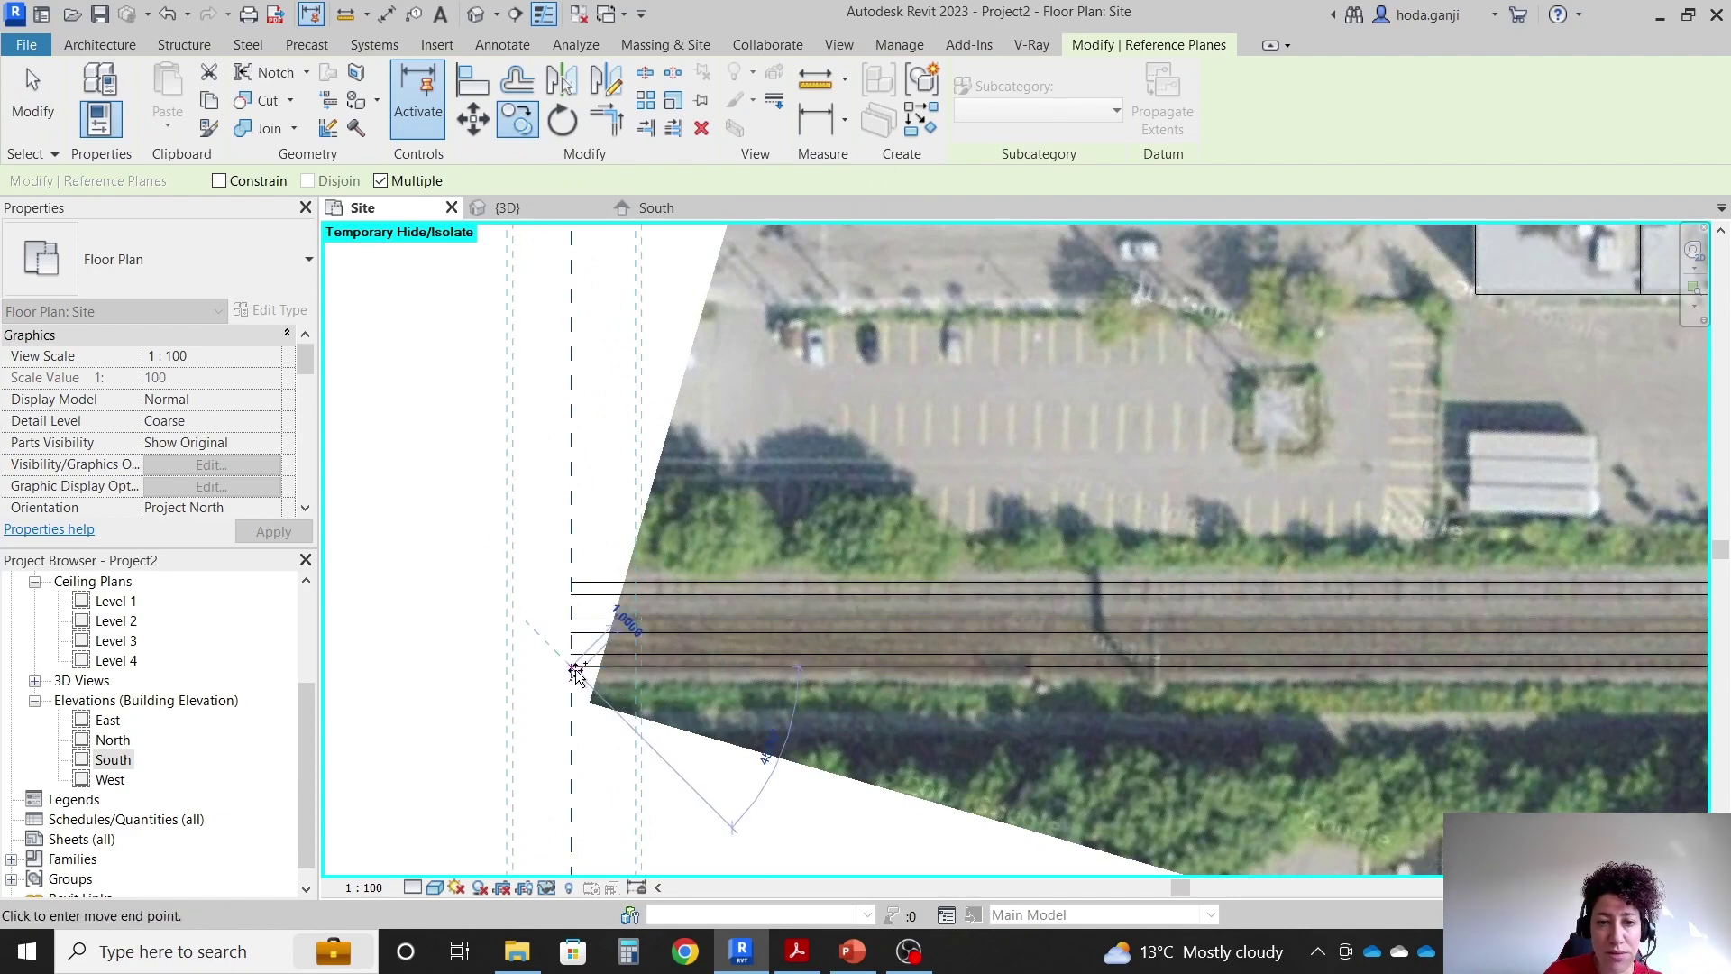
pyautogui.scroll(-2, 605, 690)
pyautogui.scroll(3, 1370, 663)
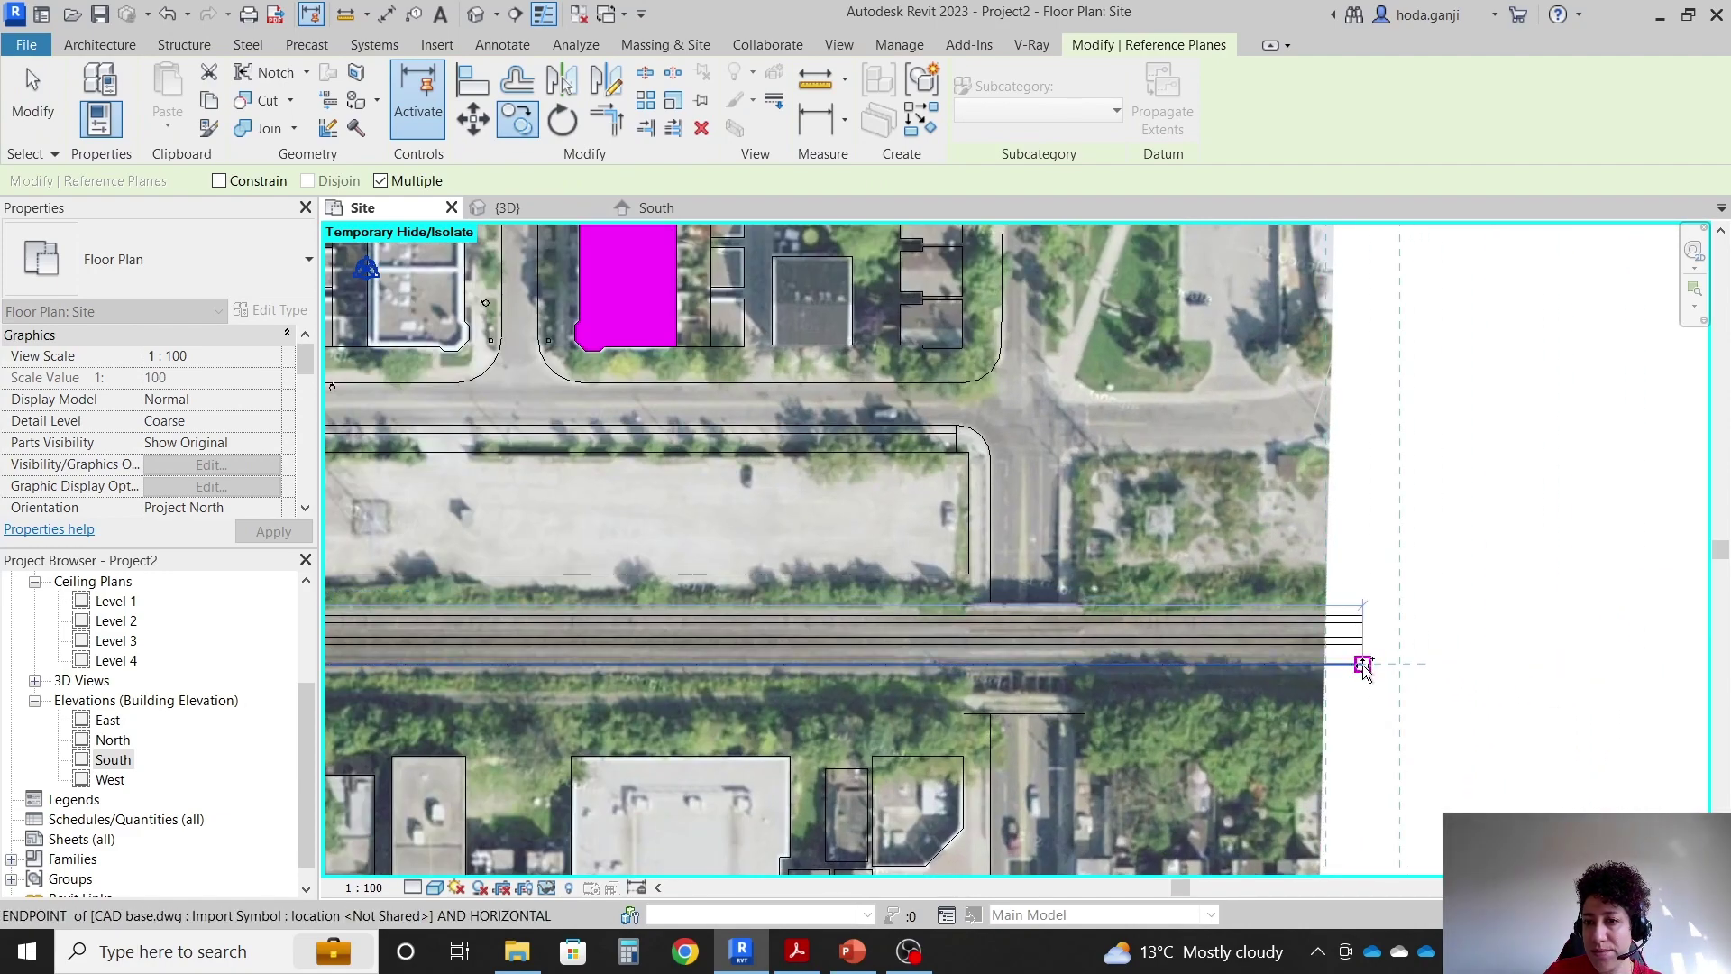
pyautogui.scroll(-4, 1163, 631)
pyautogui.click(1163, 631)
pyautogui.press('Escape')
pyautogui.scroll(2, 1347, 541)
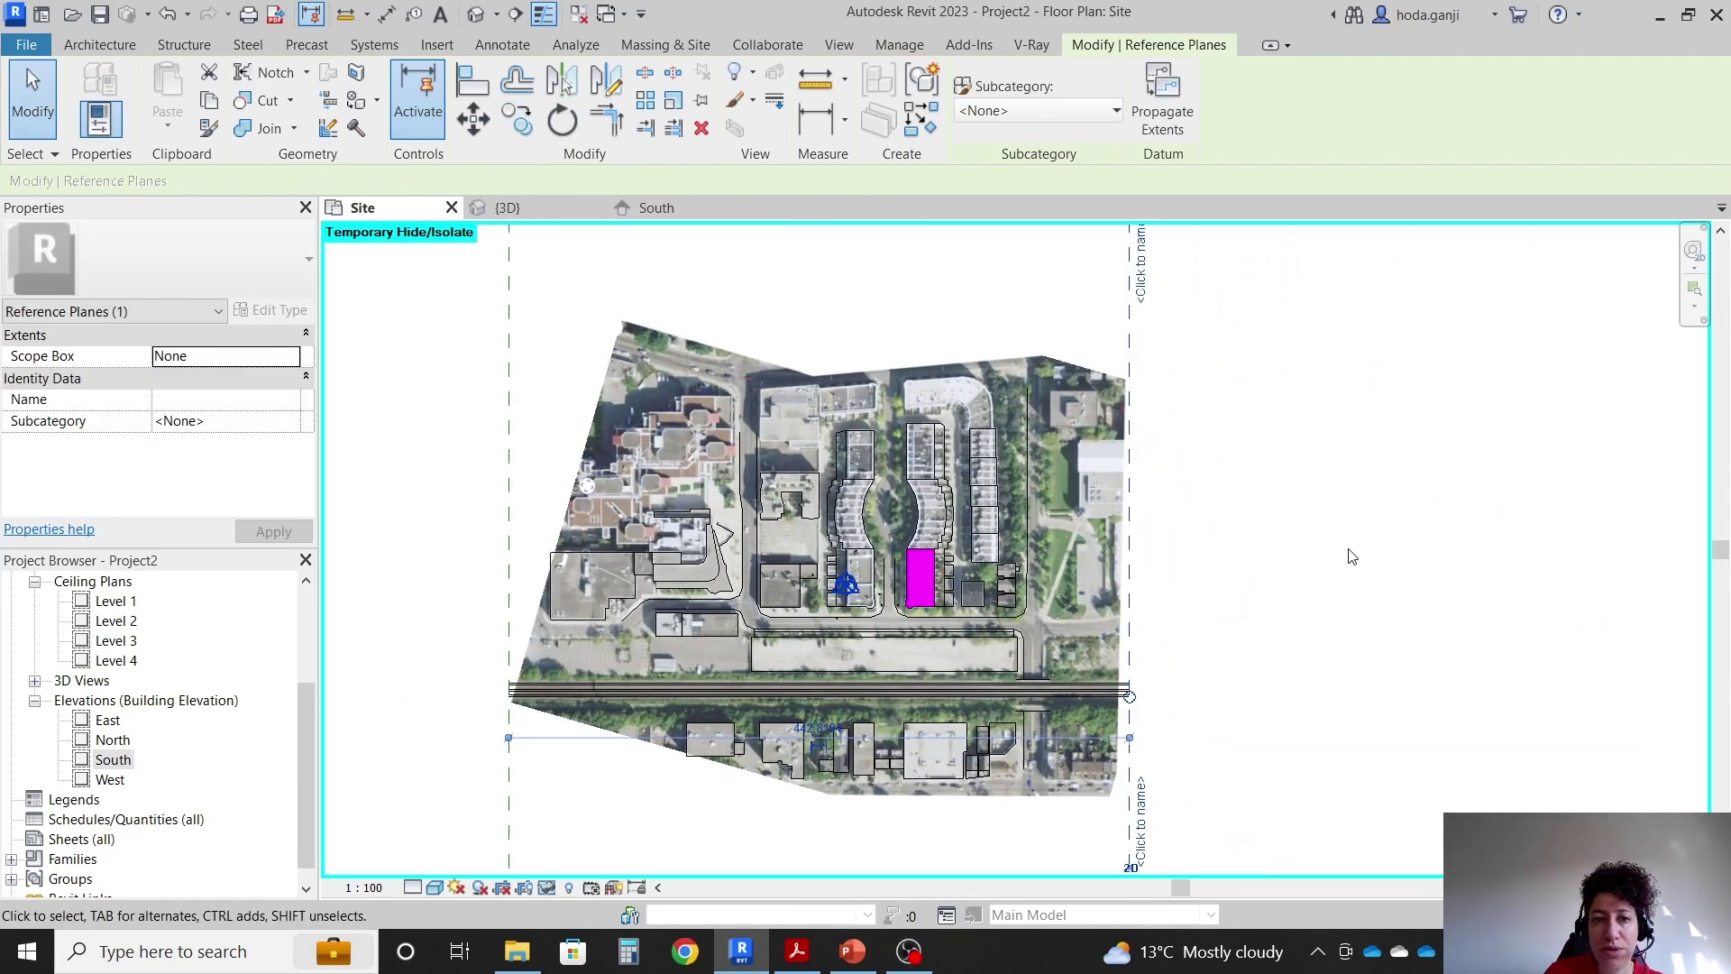
pyautogui.click(853, 951)
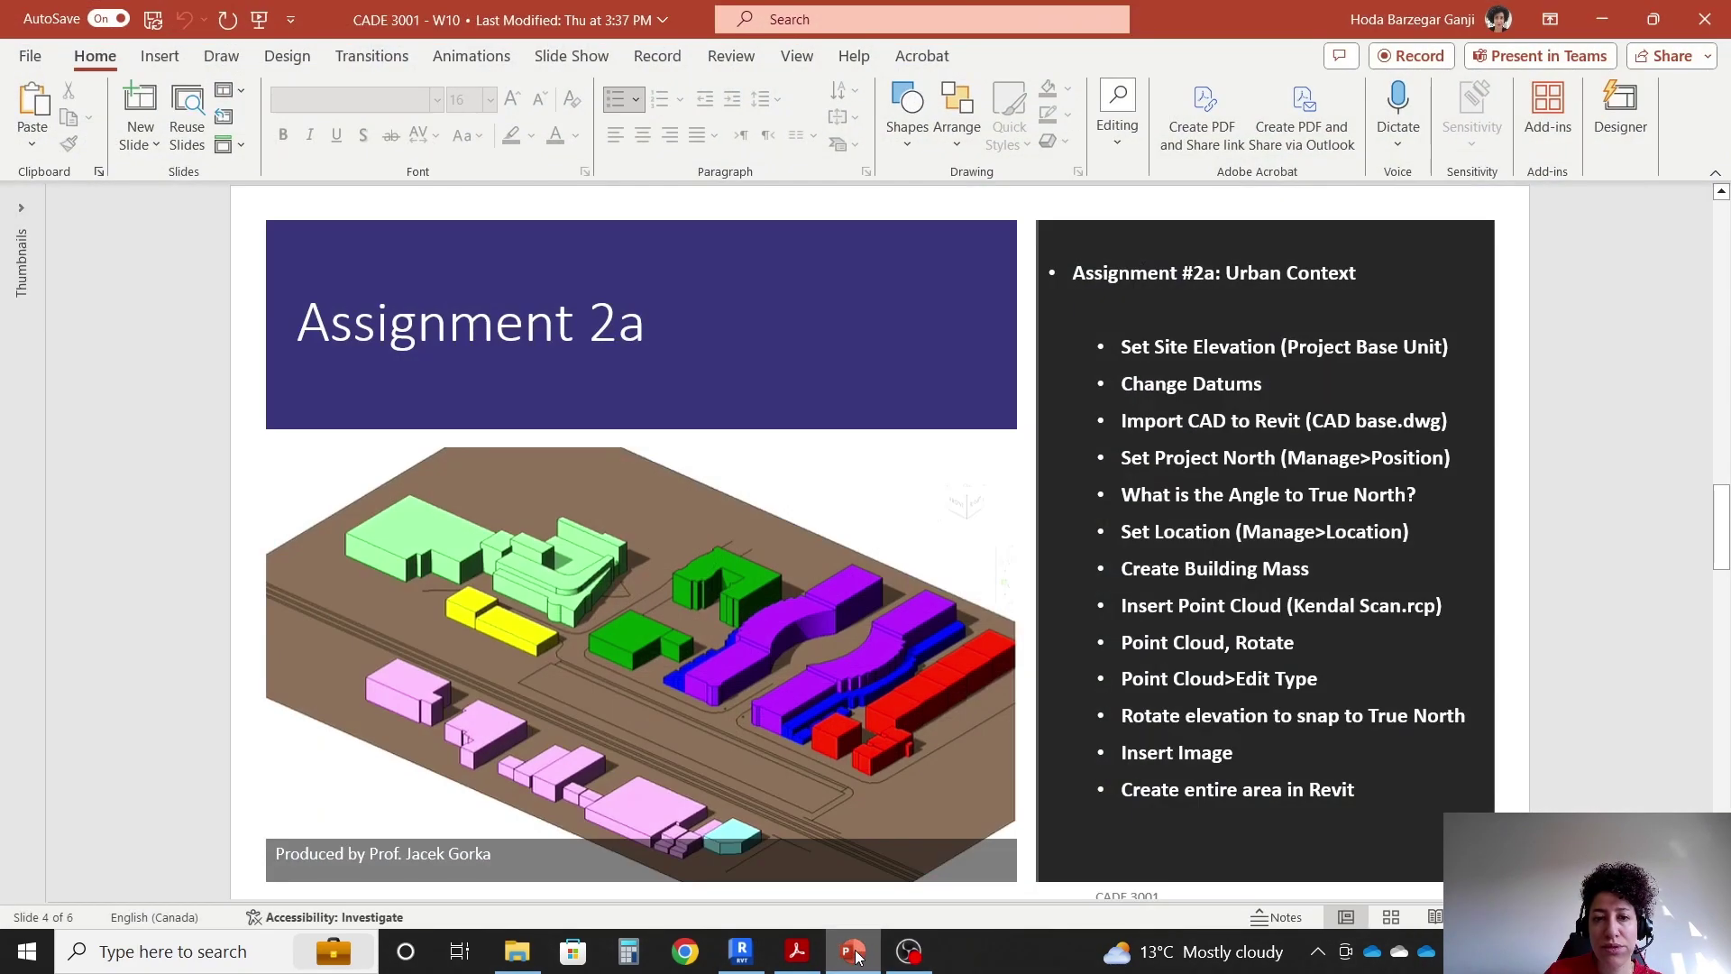
pyautogui.click(853, 951)
pyautogui.scroll(1, 1326, 379)
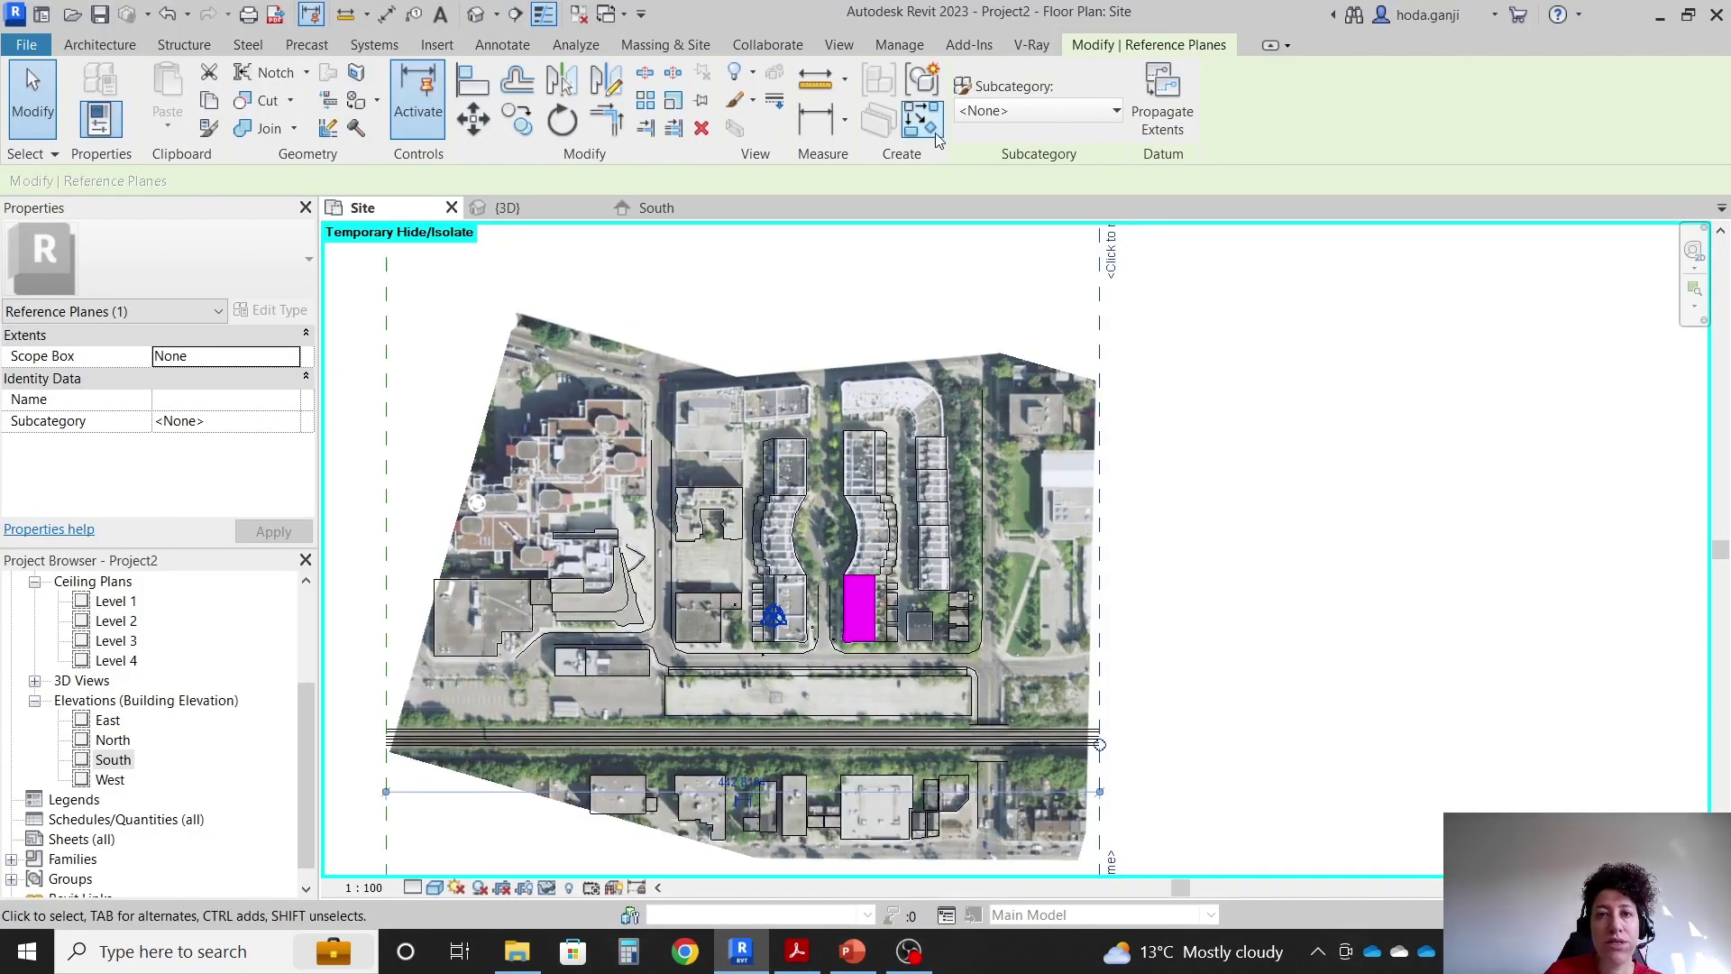
# Draw a horizontal reference plane between the right and left vertical planes.
pyautogui.press('r')
pyautogui.press('p')
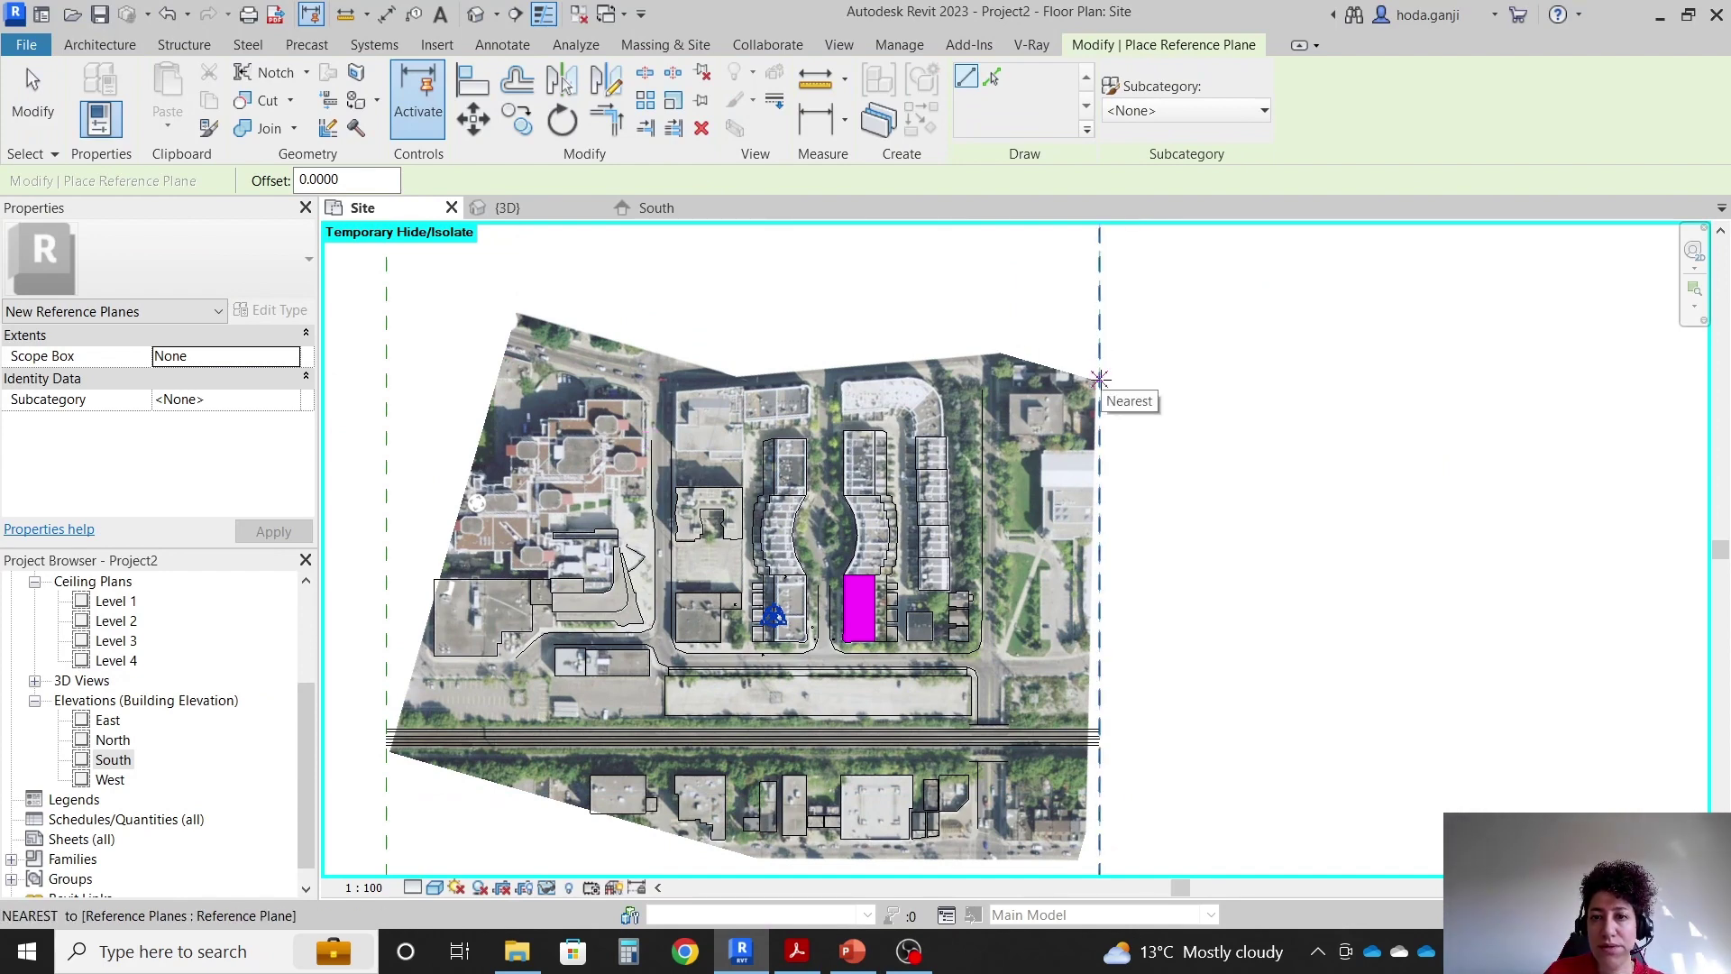
pyautogui.click(1159, 379)
pyautogui.click(322, 379)
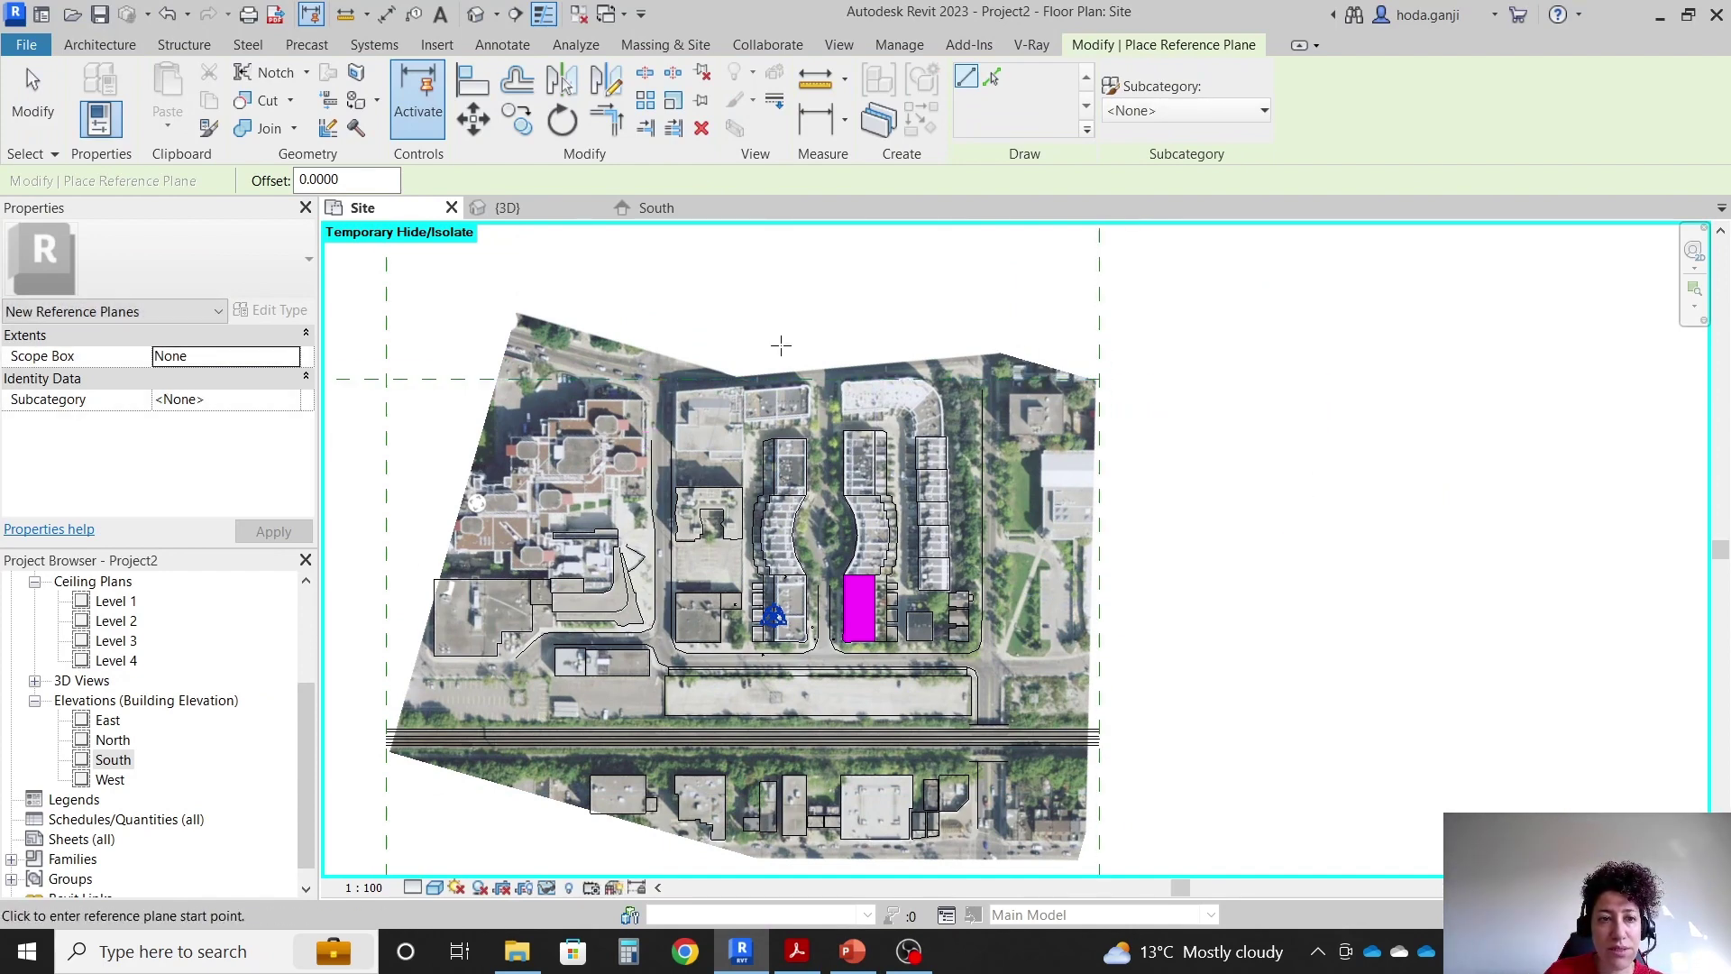
pyautogui.press('Escape')
pyautogui.press('Escape')
pyautogui.scroll(-1, 781, 343)
# Move the horizontal reference plane (MV) down to the CAD base's south edge.
pyautogui.click(577, 344)
pyautogui.press('m')
pyautogui.press('v')
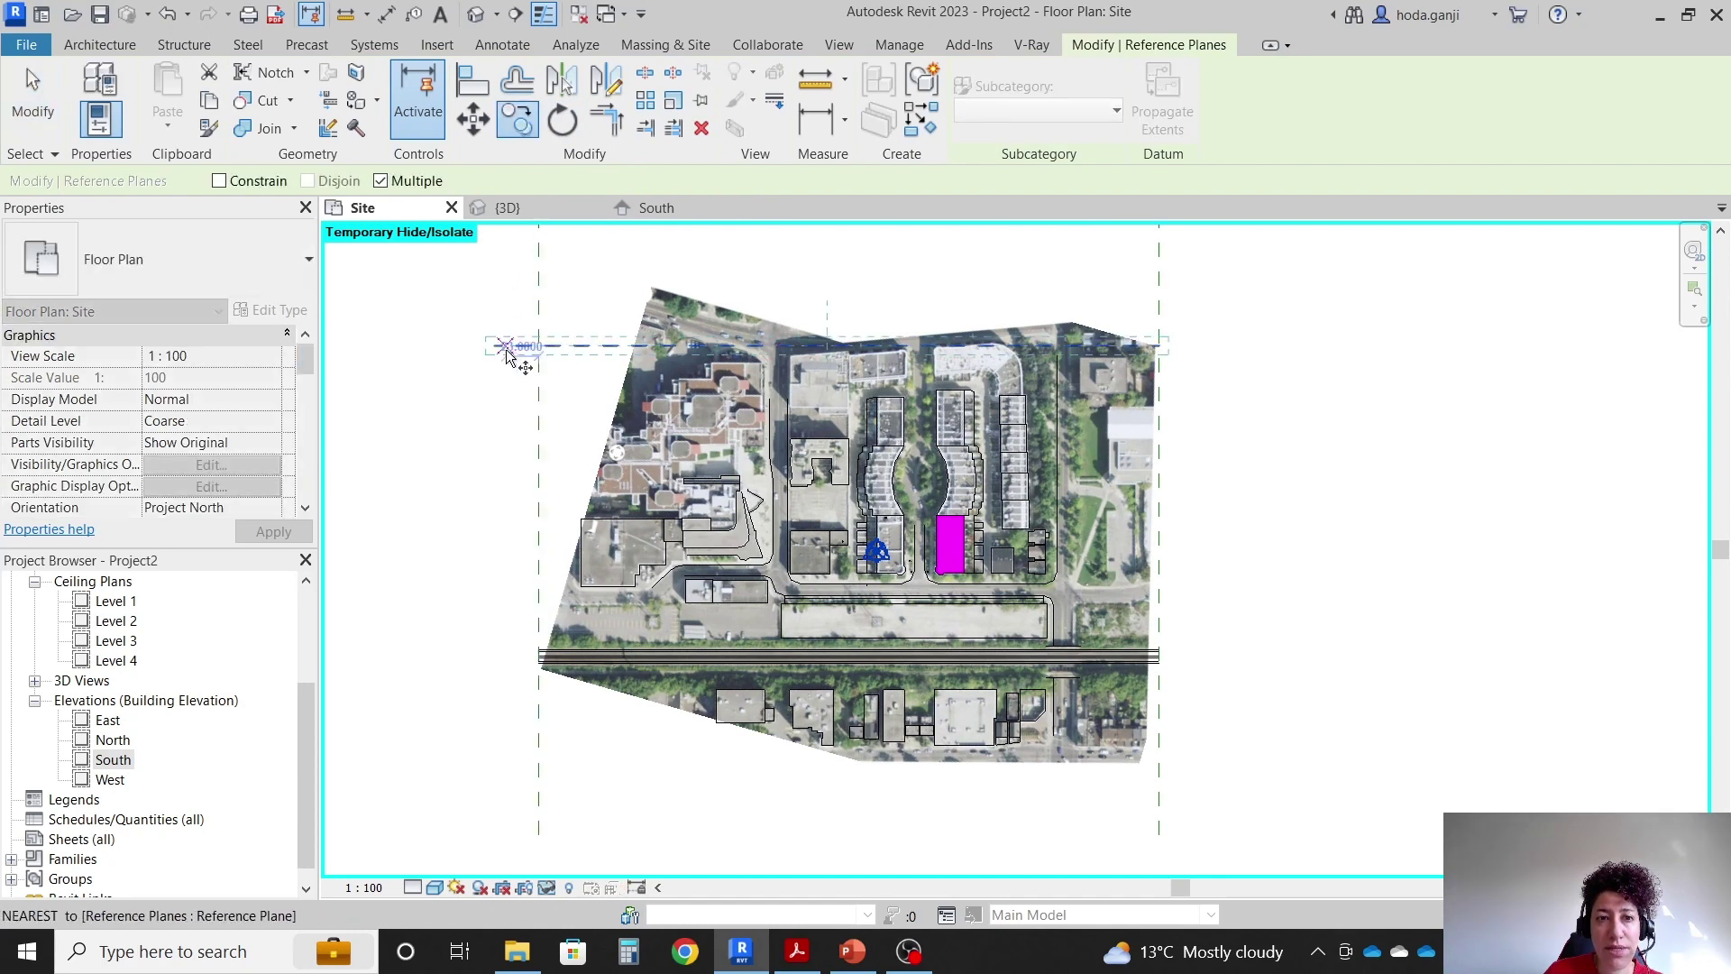
pyautogui.click(495, 345)
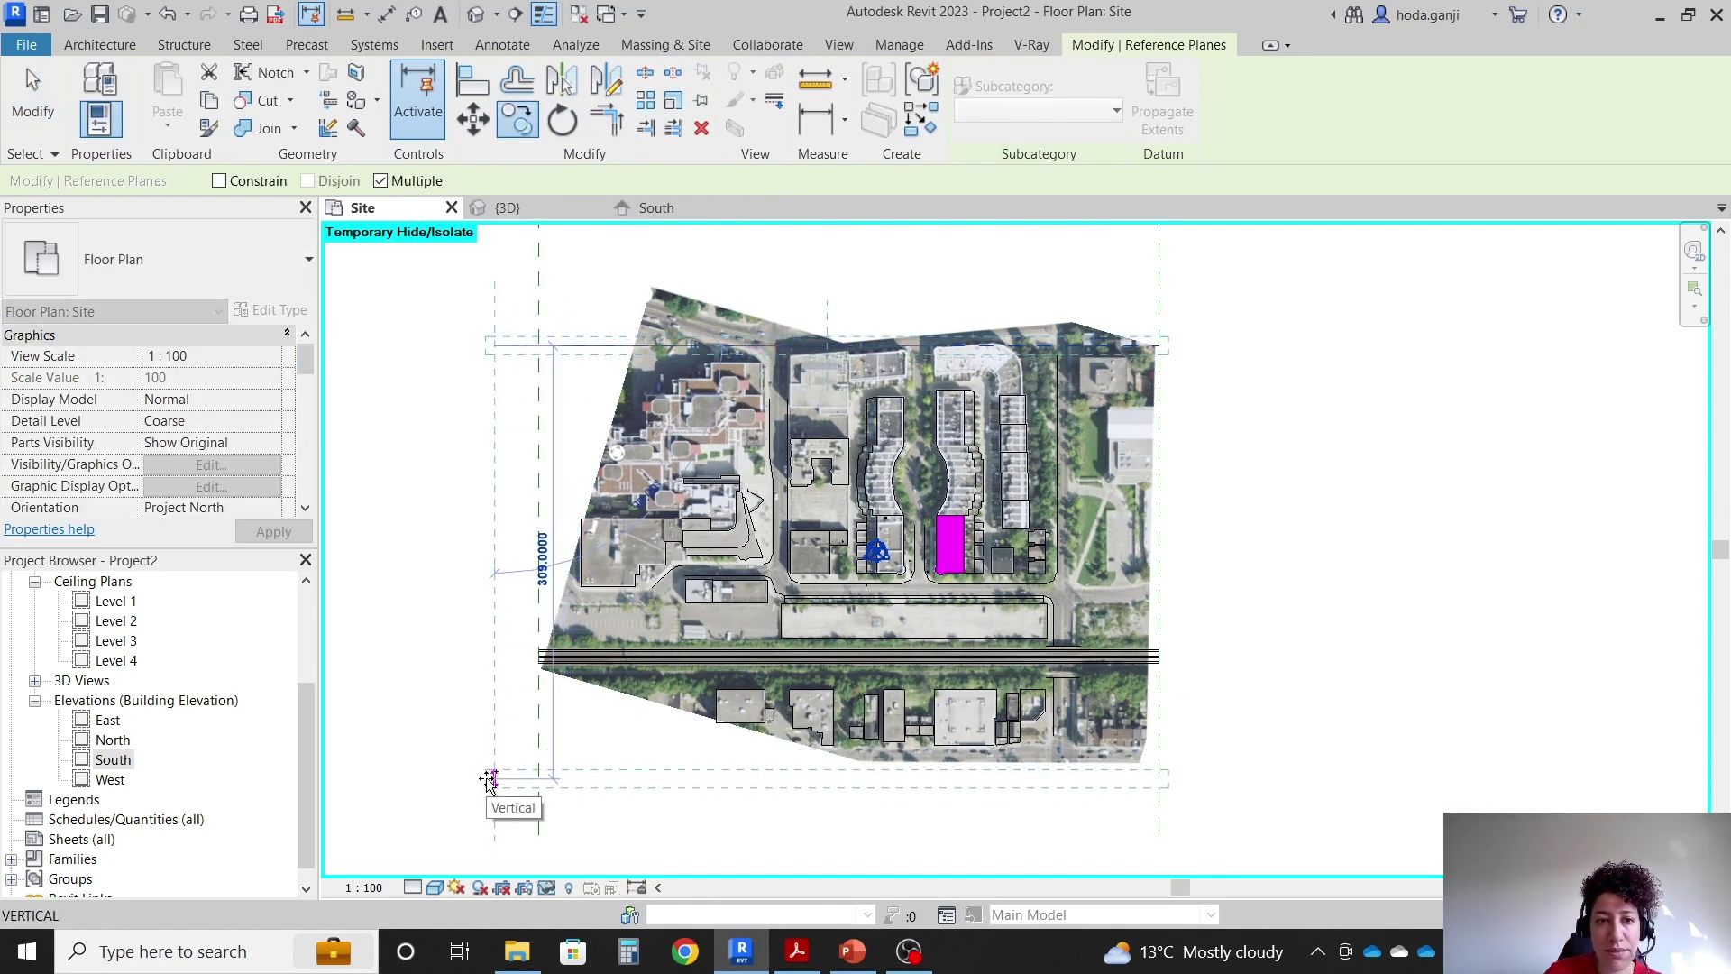
pyautogui.click(488, 777)
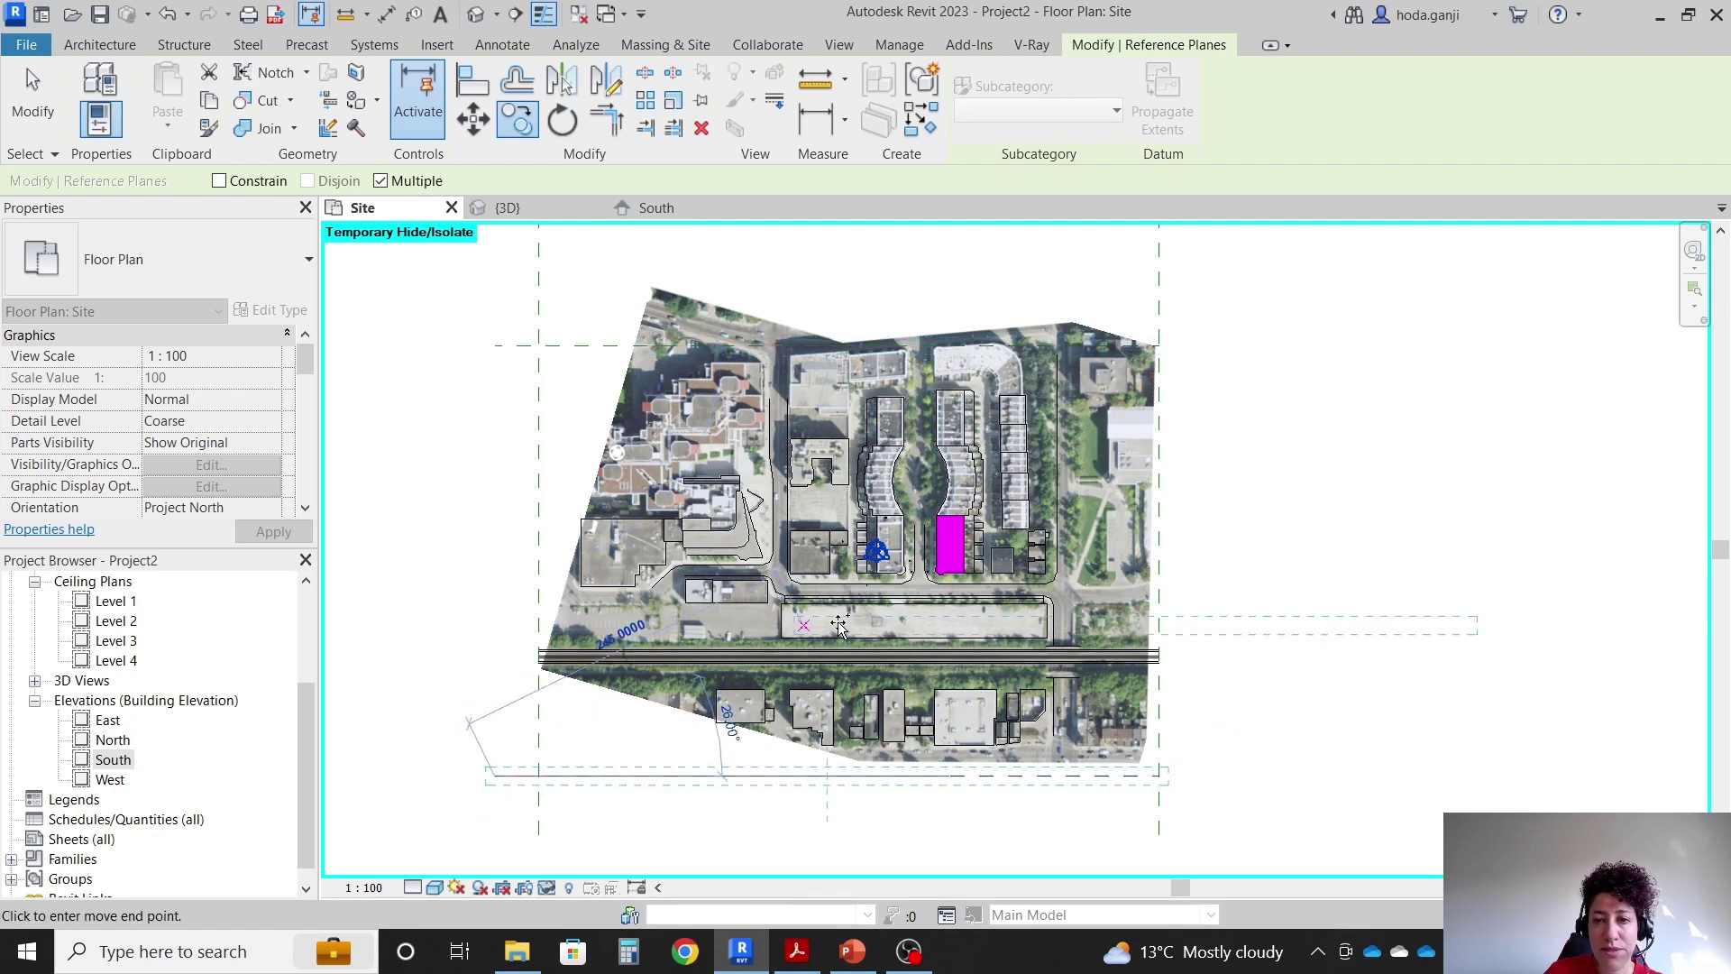
pyautogui.click(1386, 550)
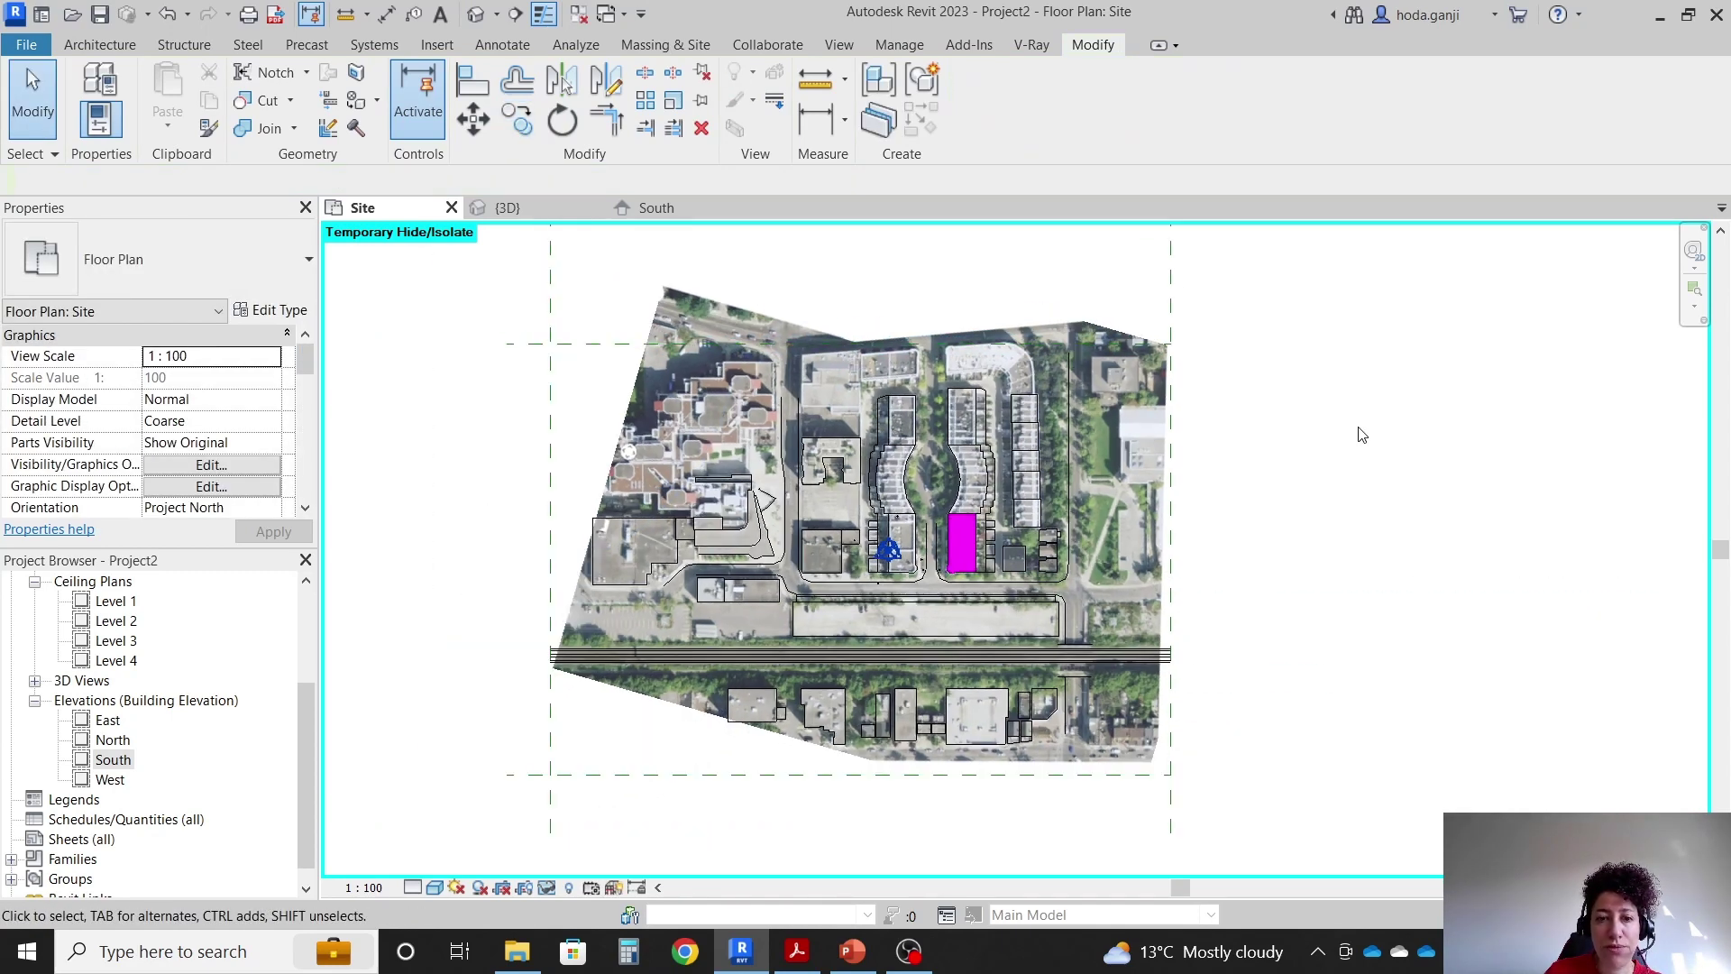
# Place toposurface points at elevation 140 on the four reference-plane corners and finish the surface.
pyautogui.click(665, 45)
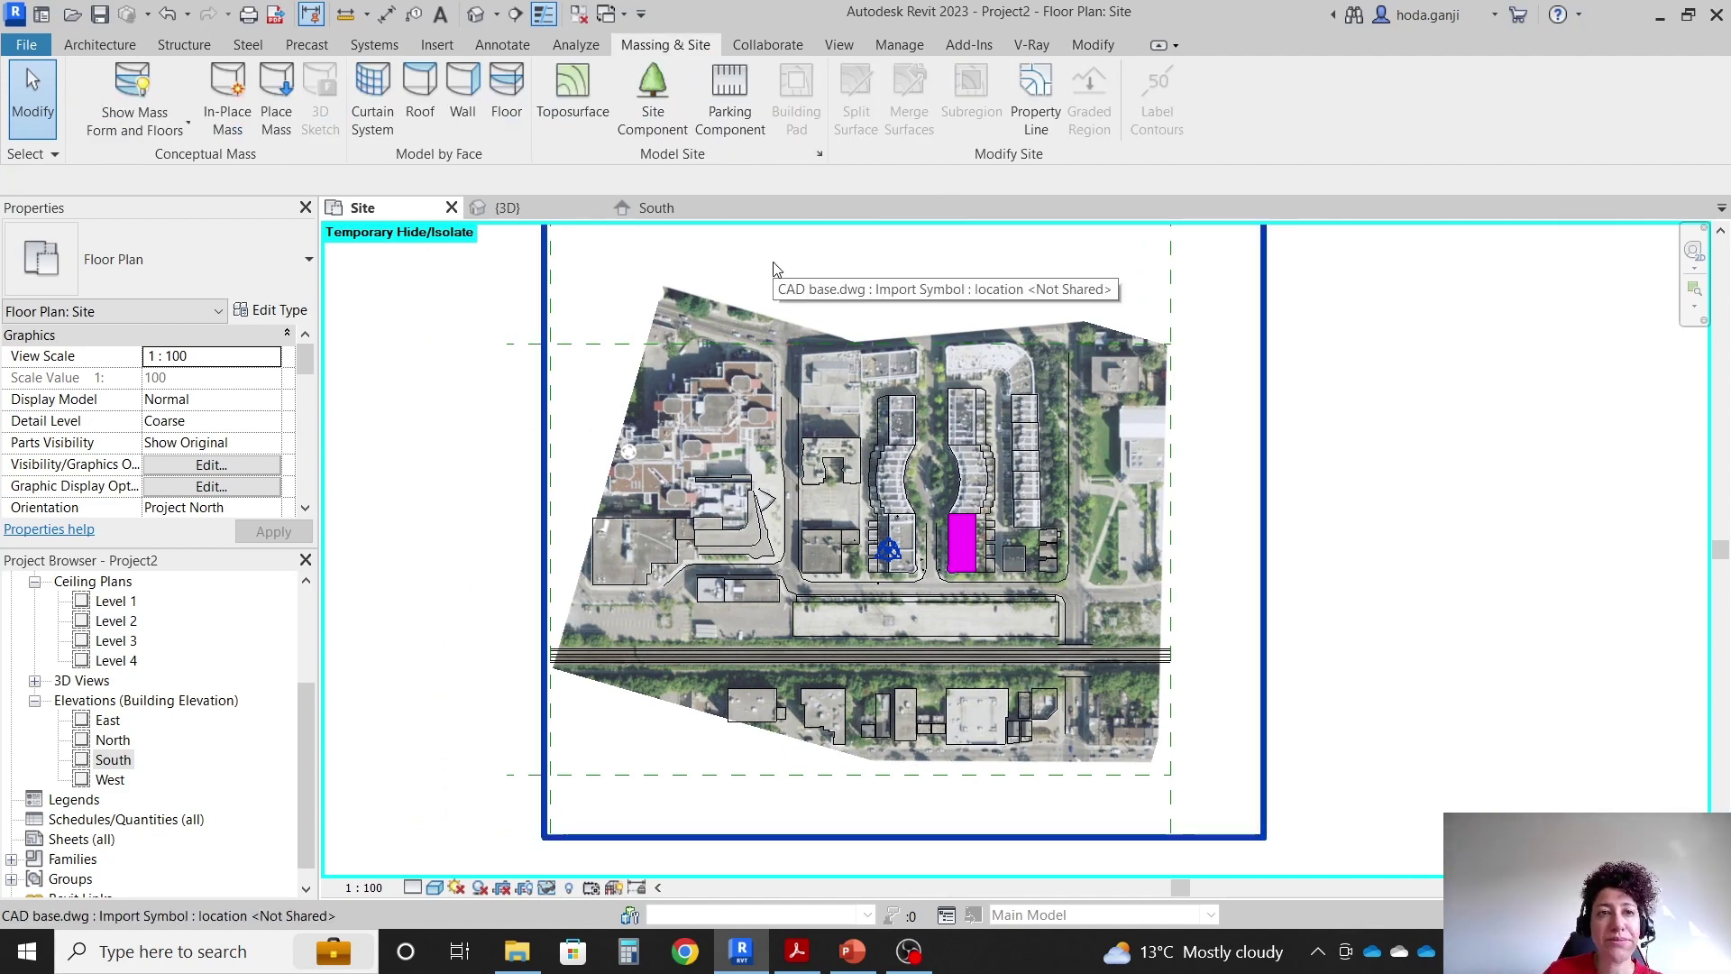
pyautogui.click(573, 95)
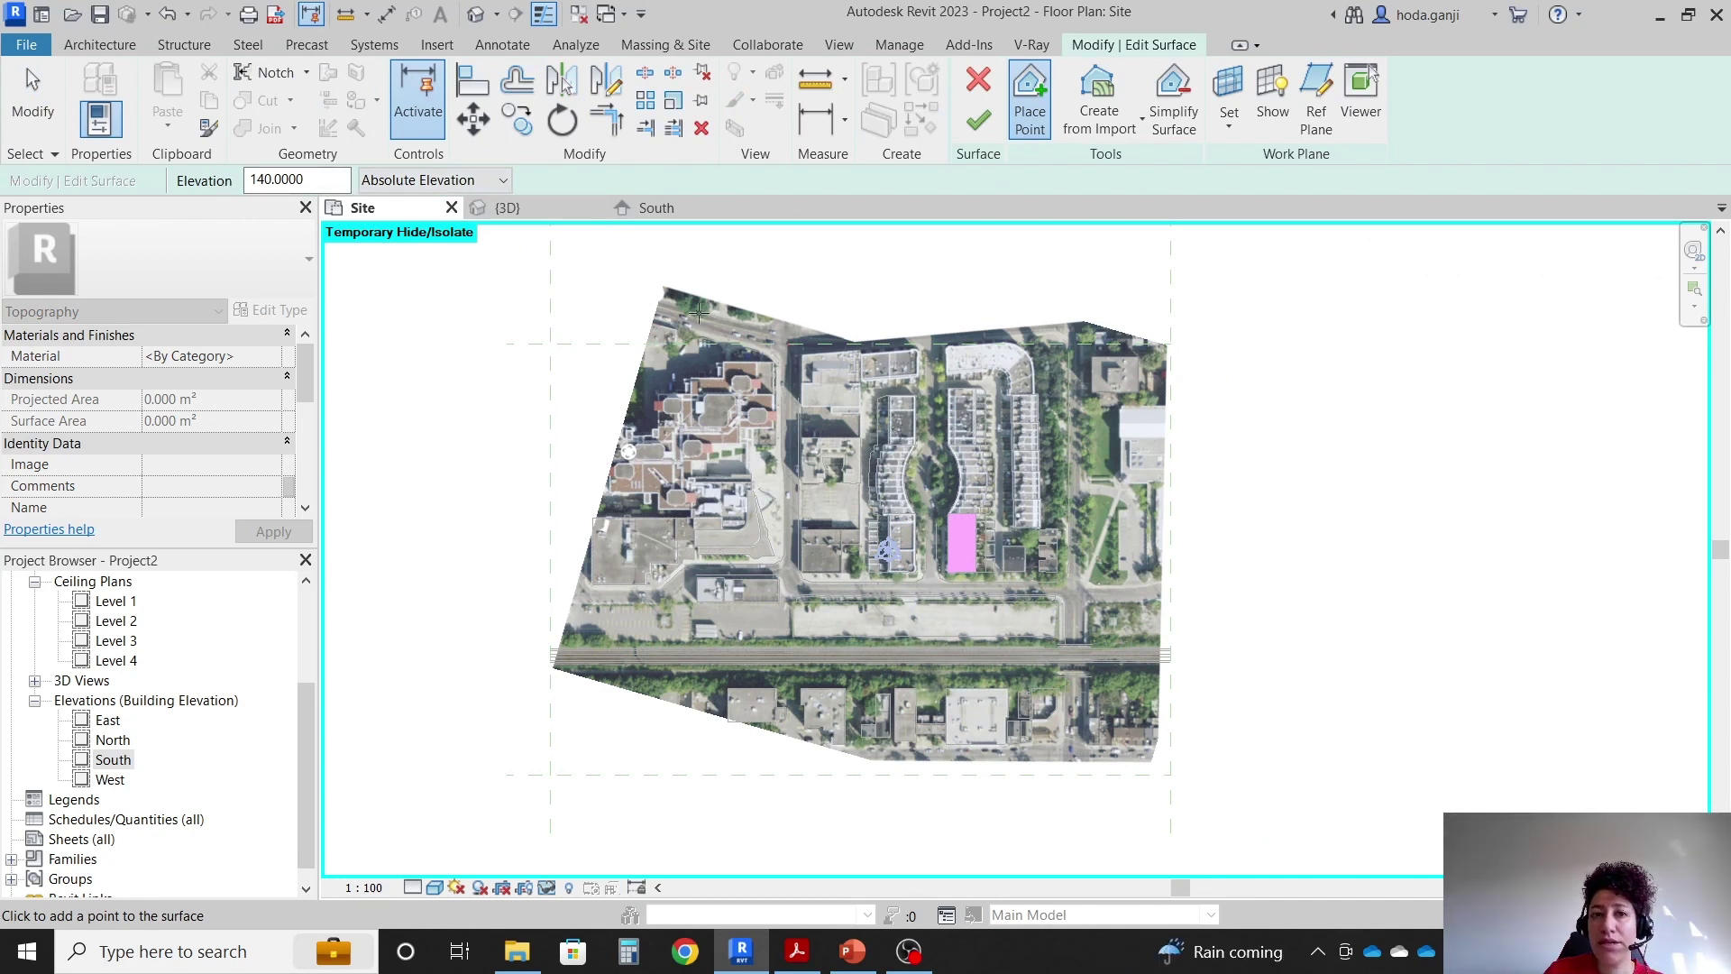
pyautogui.click(550, 344)
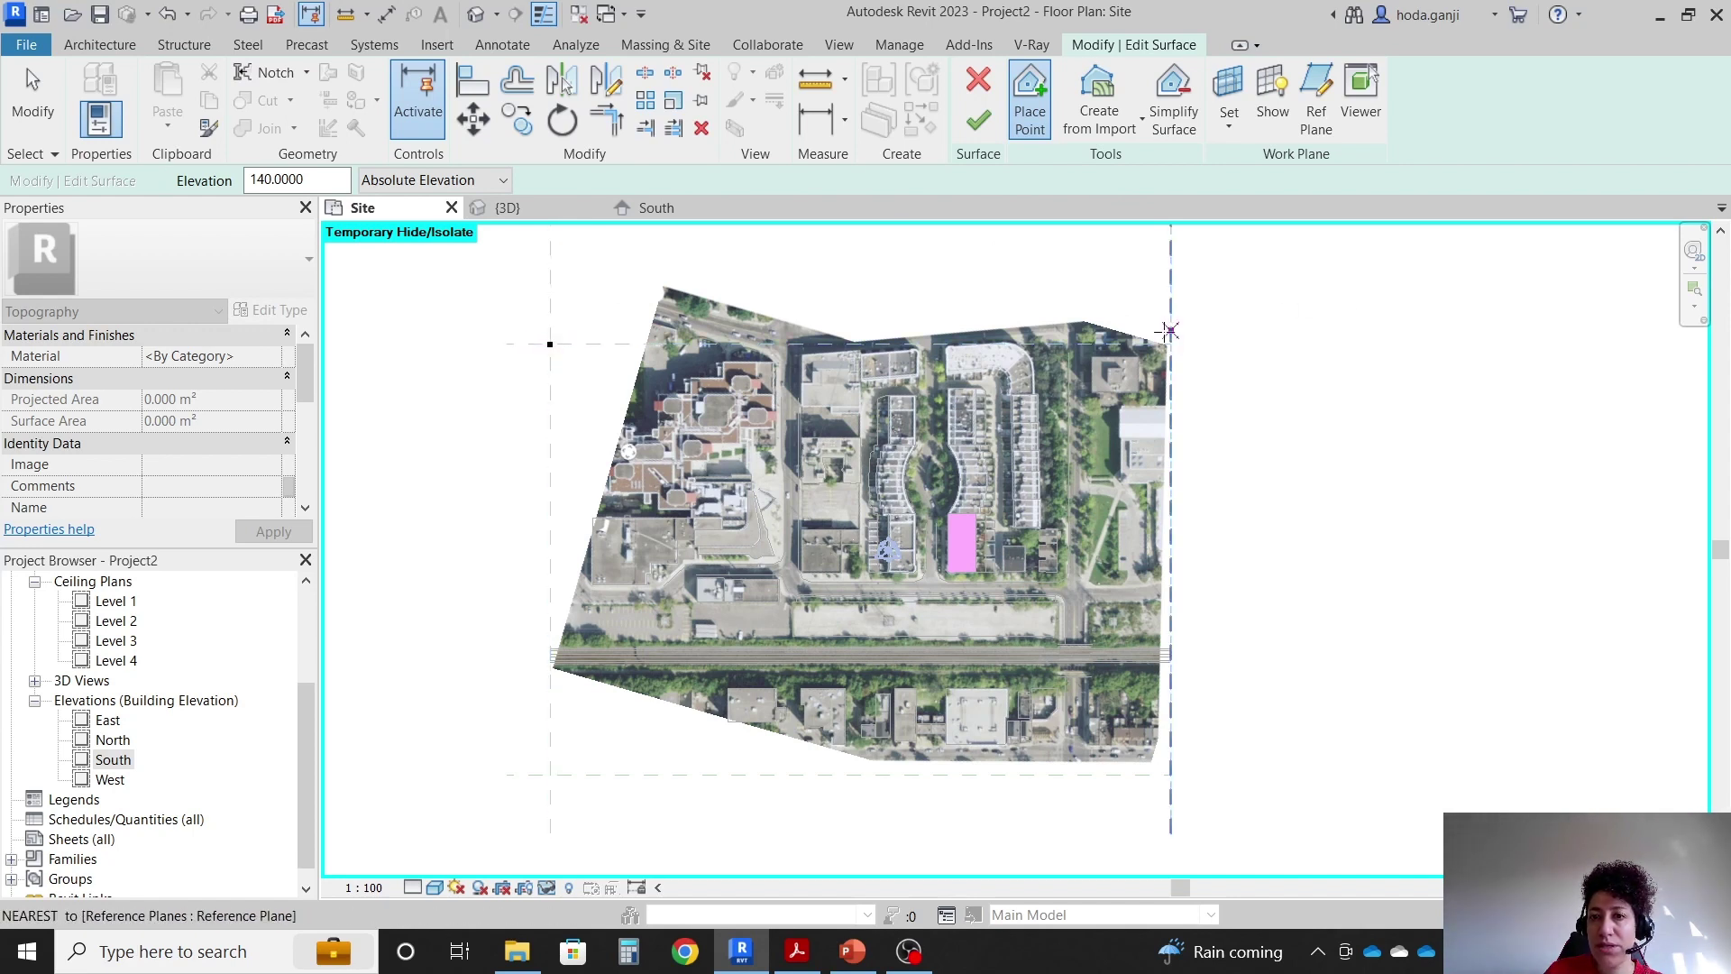
pyautogui.click(1171, 344)
pyautogui.click(1170, 773)
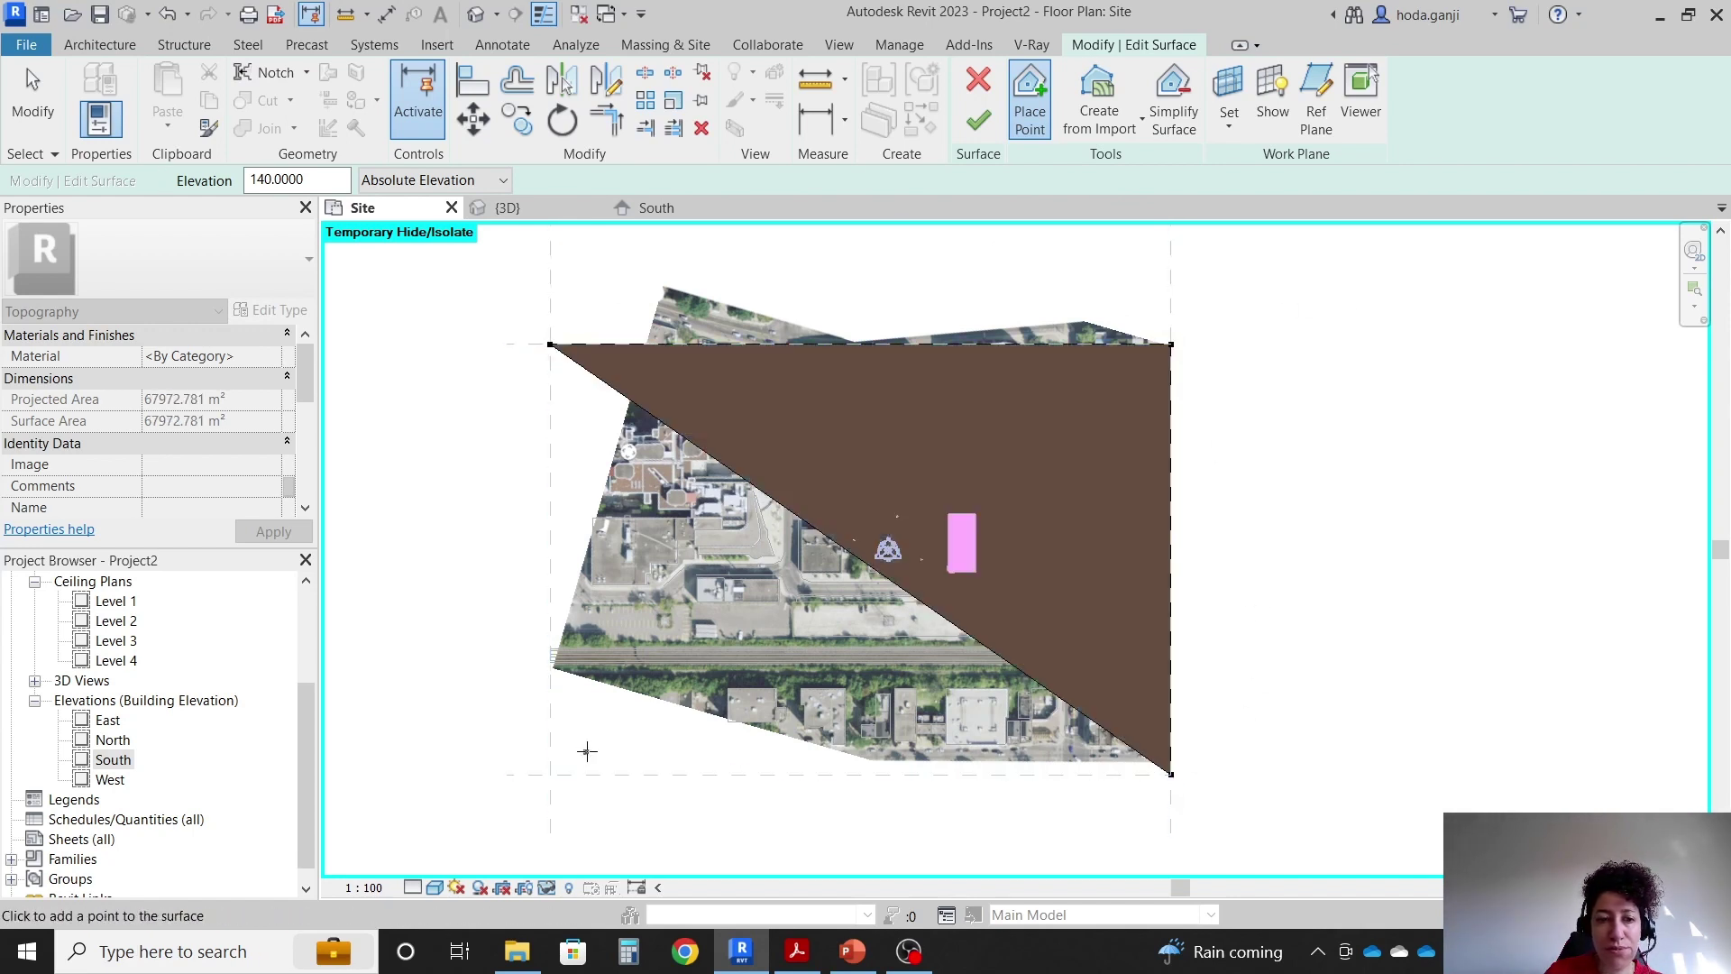
pyautogui.click(550, 773)
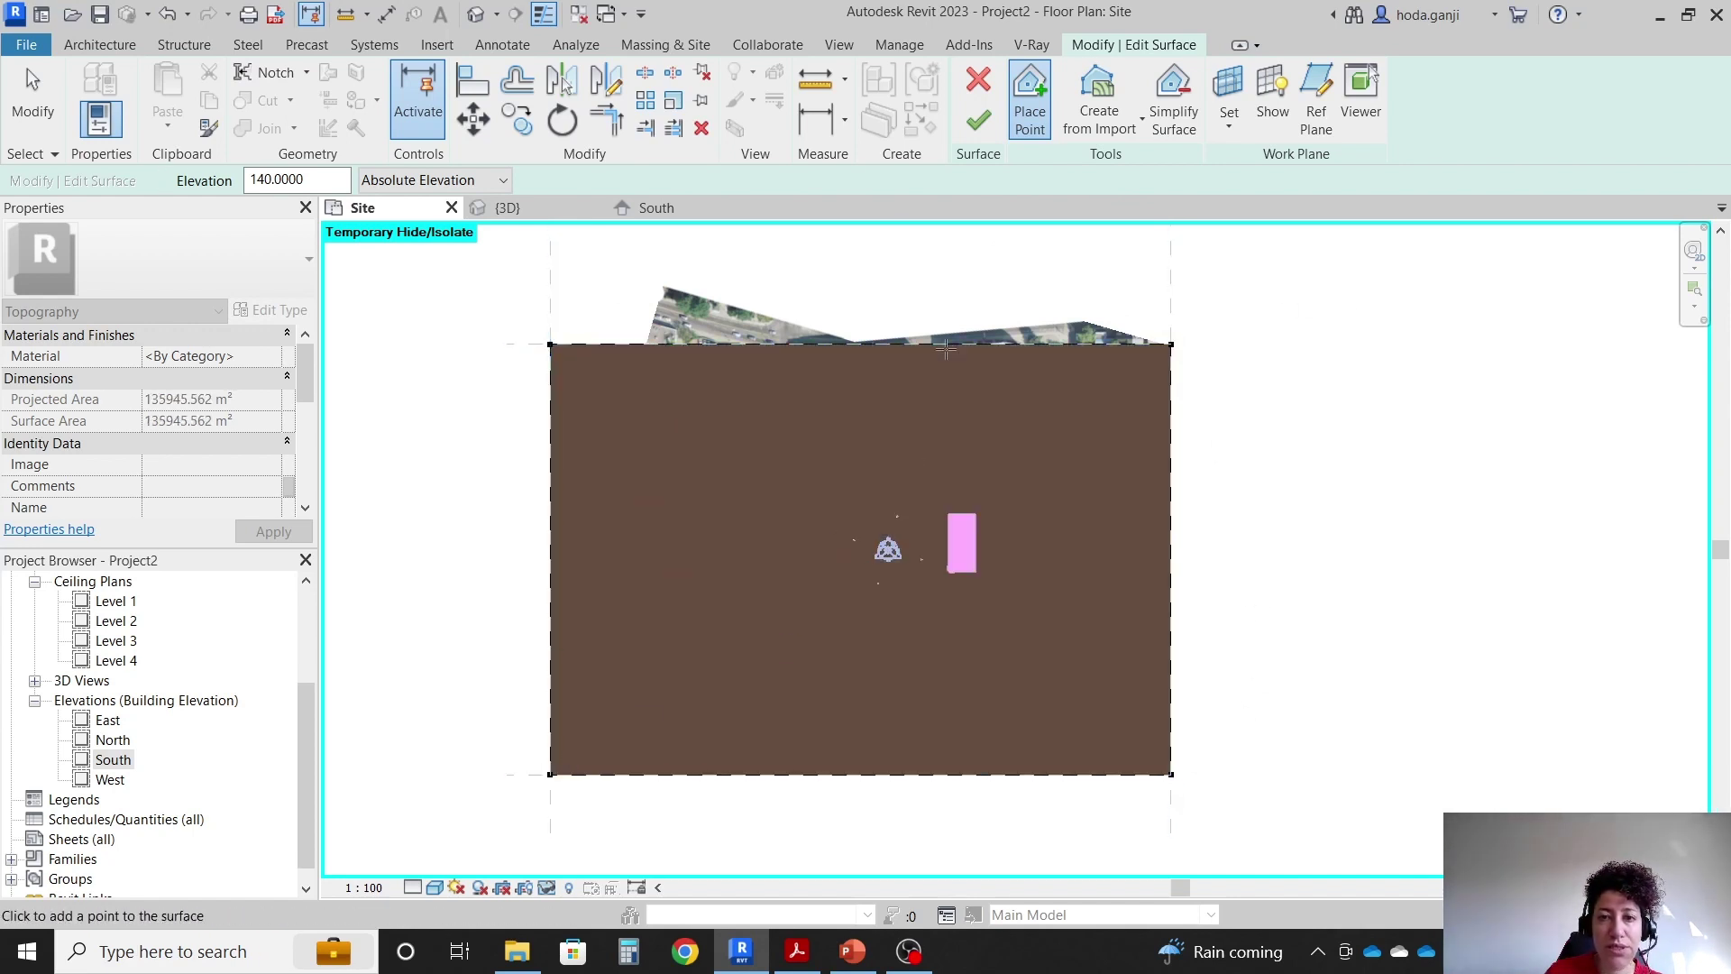
pyautogui.click(978, 120)
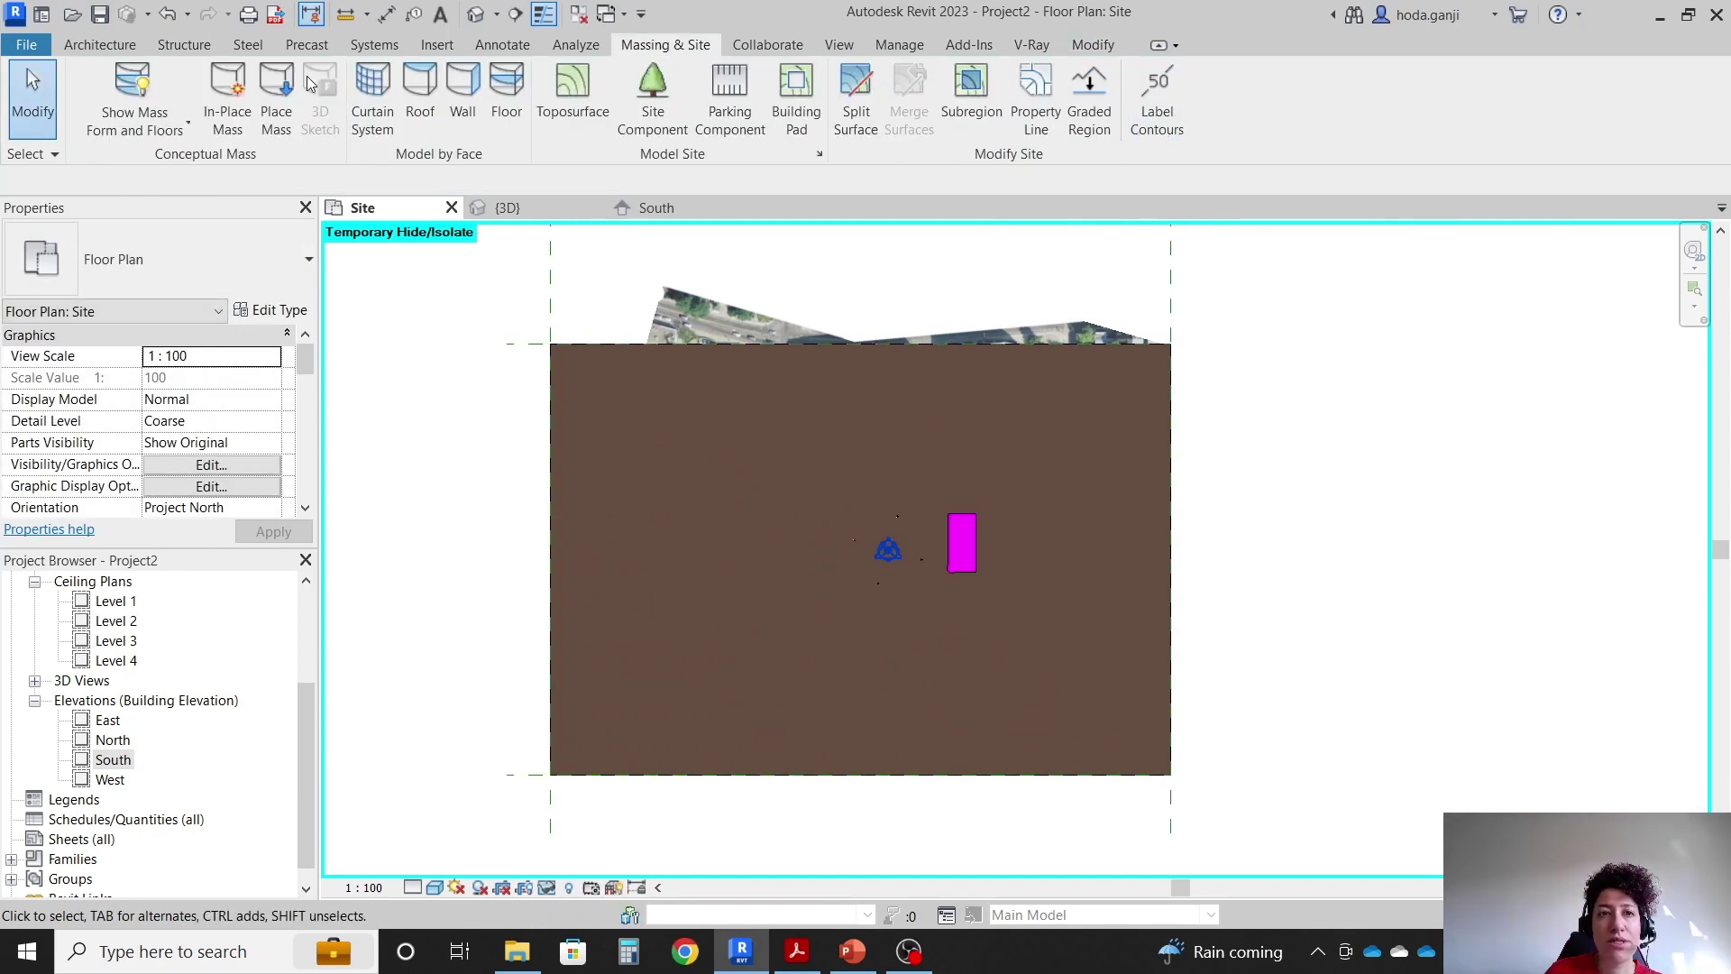
# Review the new toposurface in the 3D view.
pyautogui.click(475, 13)
pyautogui.scroll(-5, 1133, 392)
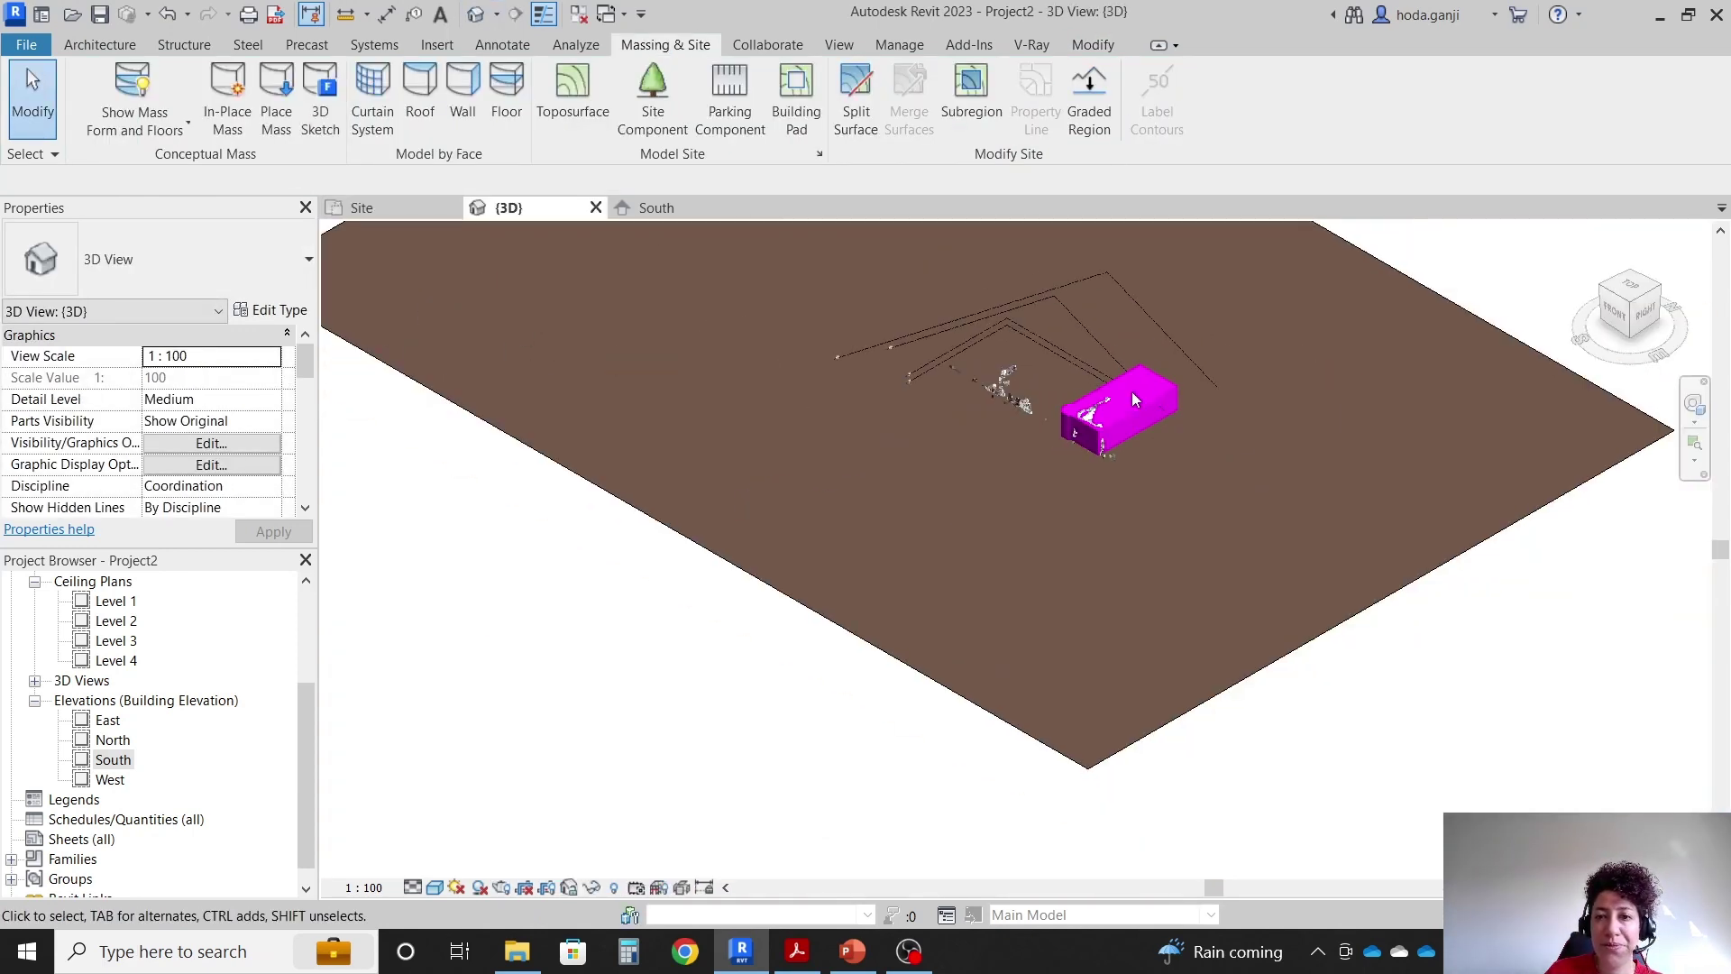
pyautogui.scroll(4, 1132, 392)
# Show the South elevation with the ground beneath the magenta mass and scanned buildings.
pyautogui.click(686, 211)
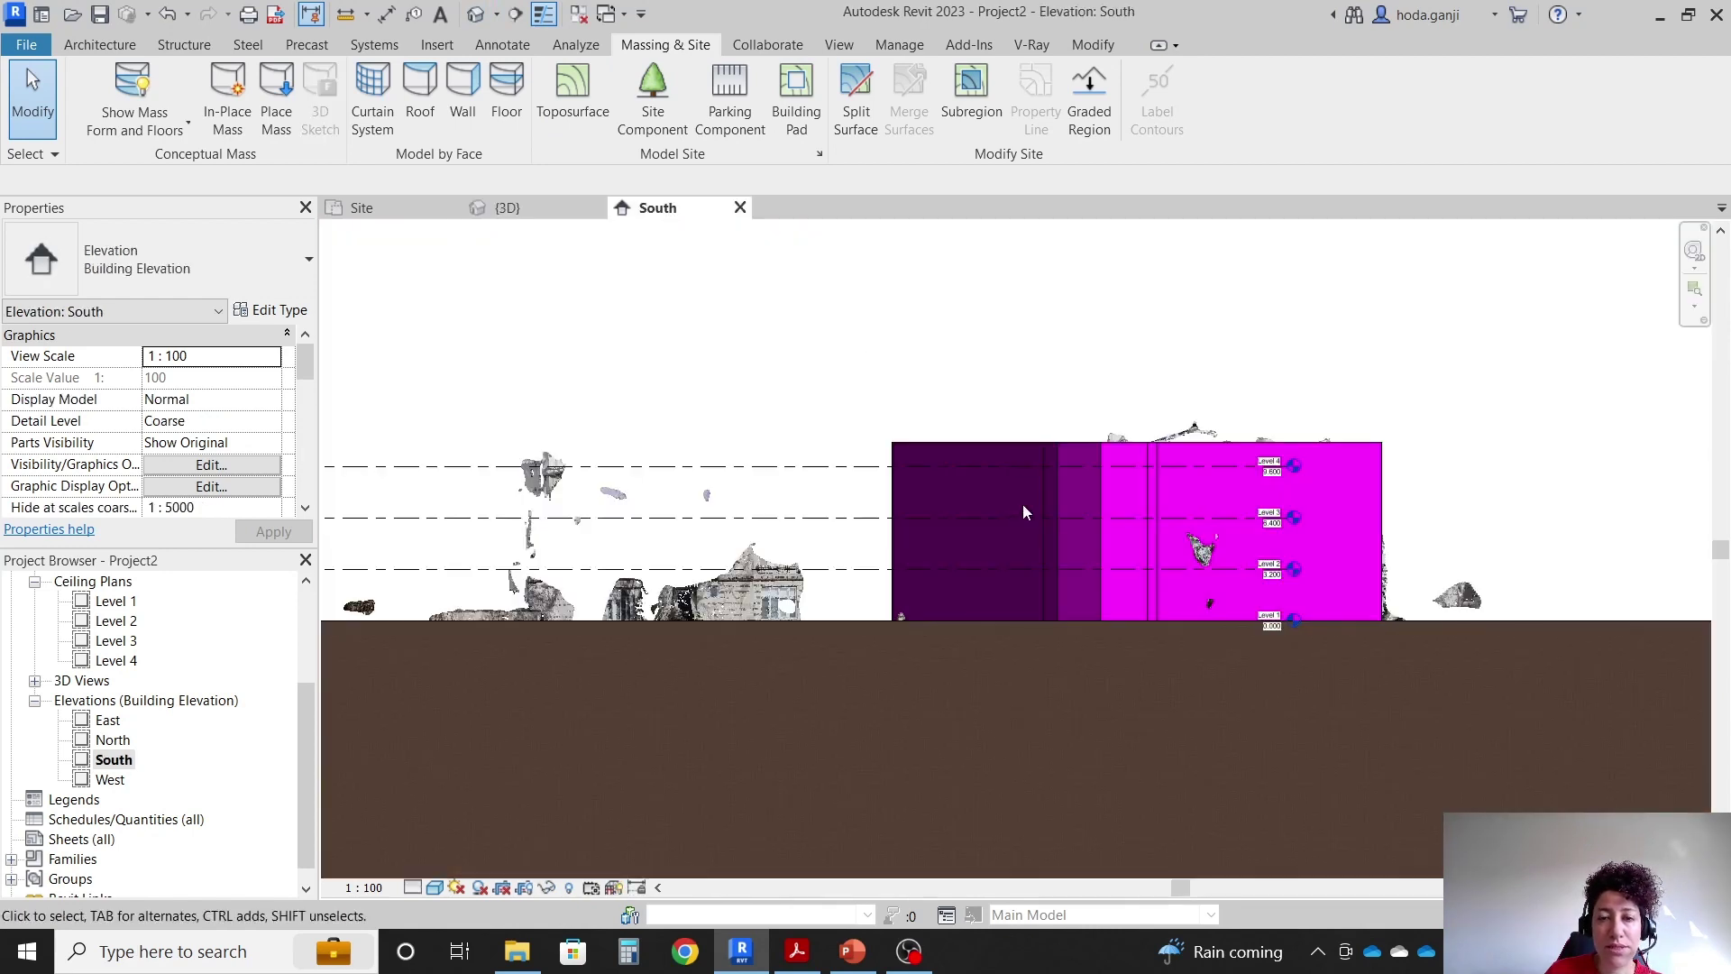
pyautogui.scroll(-5, 1020, 505)
pyautogui.scroll(2, 1003, 553)
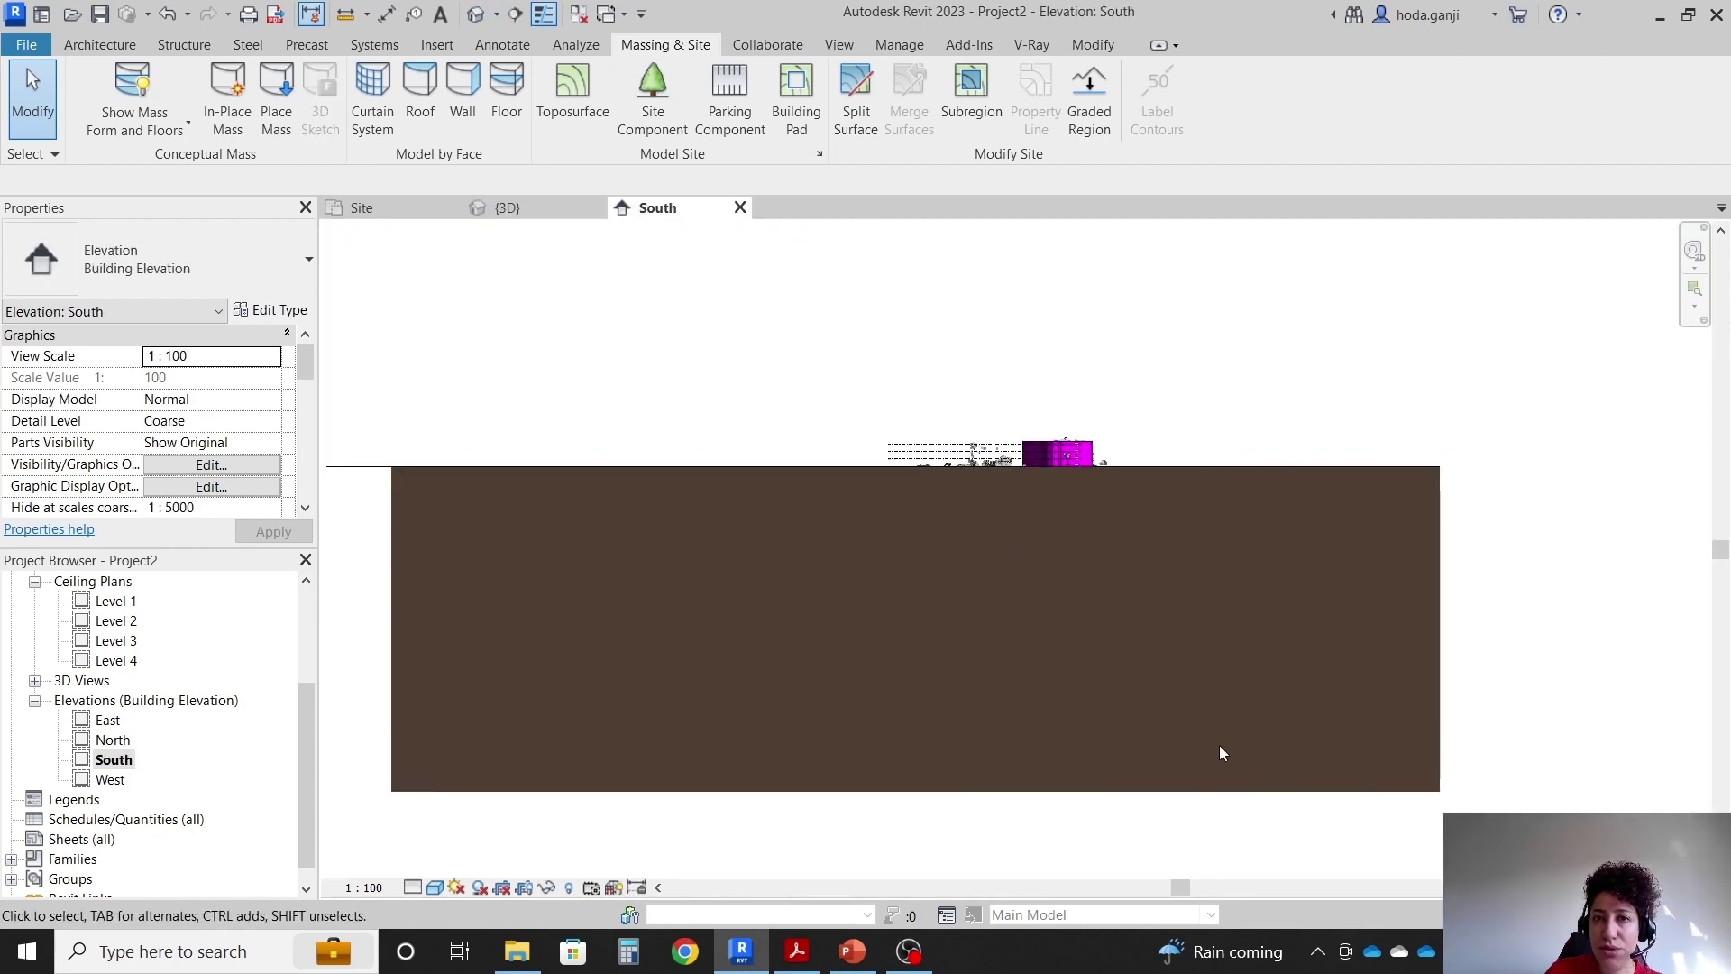
# In Site Settings, try poche base elevations of -0.5 and then 139, applying the change.
pyautogui.click(820, 156)
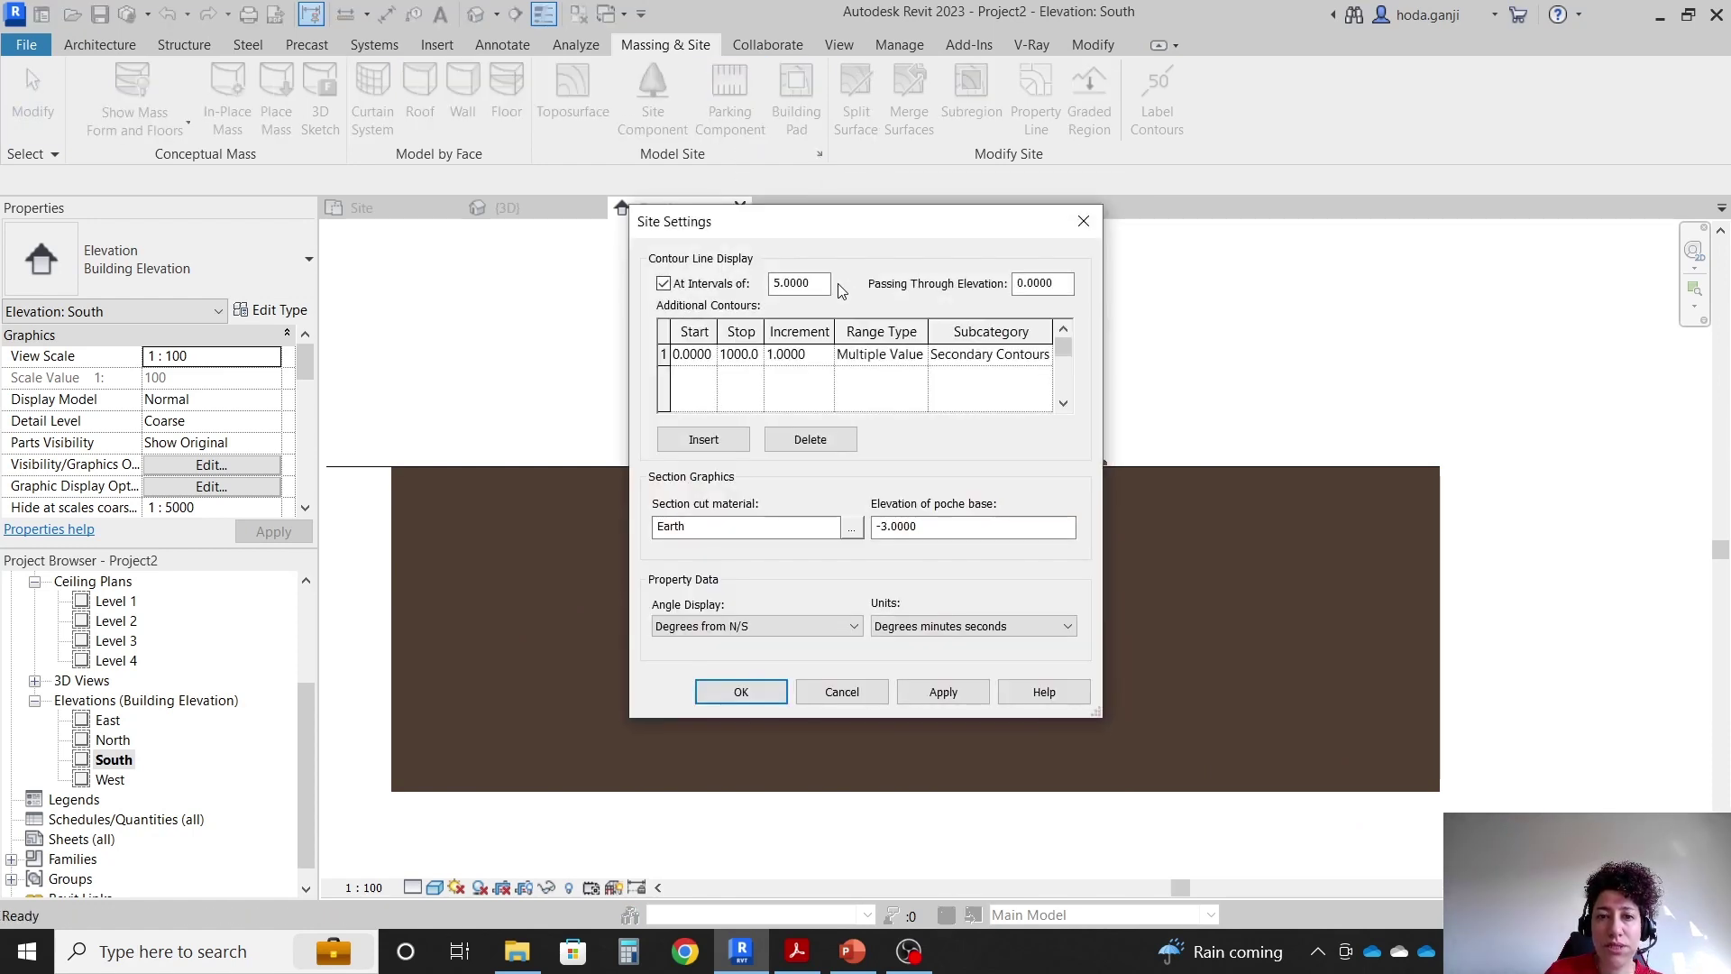
pyautogui.moveTo(798, 211); pyautogui.dragTo(270, 176)
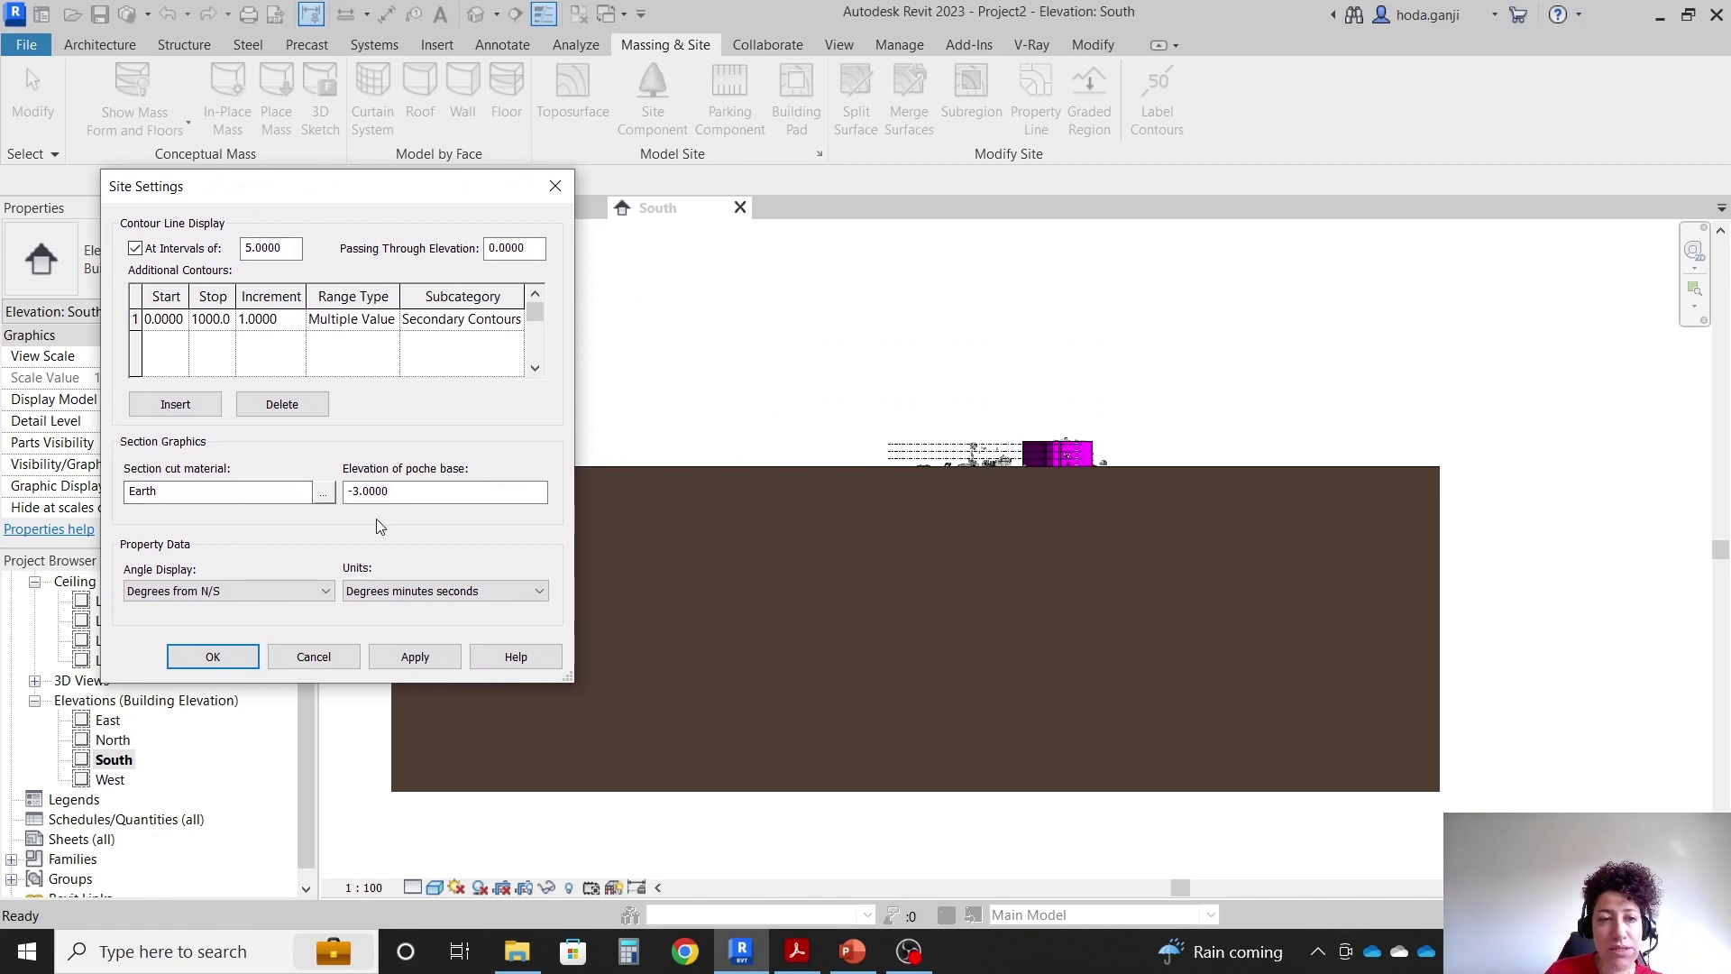
pyautogui.doubleClick(423, 490)
pyautogui.write('-0.5')
pyautogui.press('Tab')
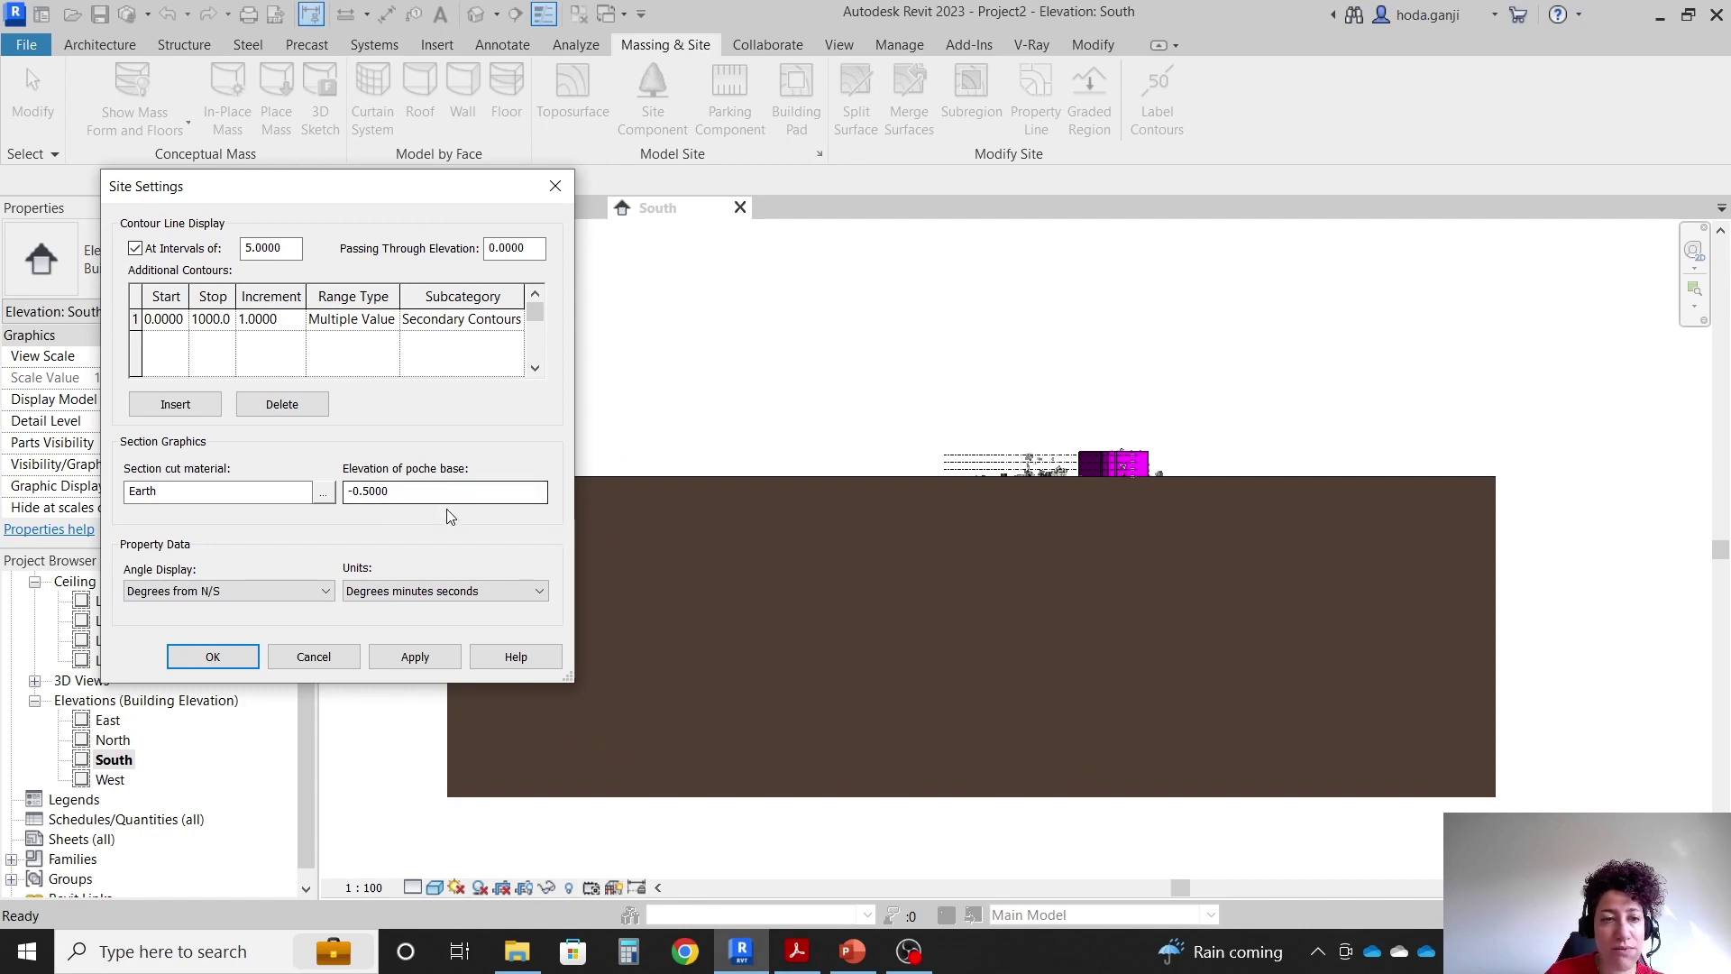
pyautogui.click(452, 494)
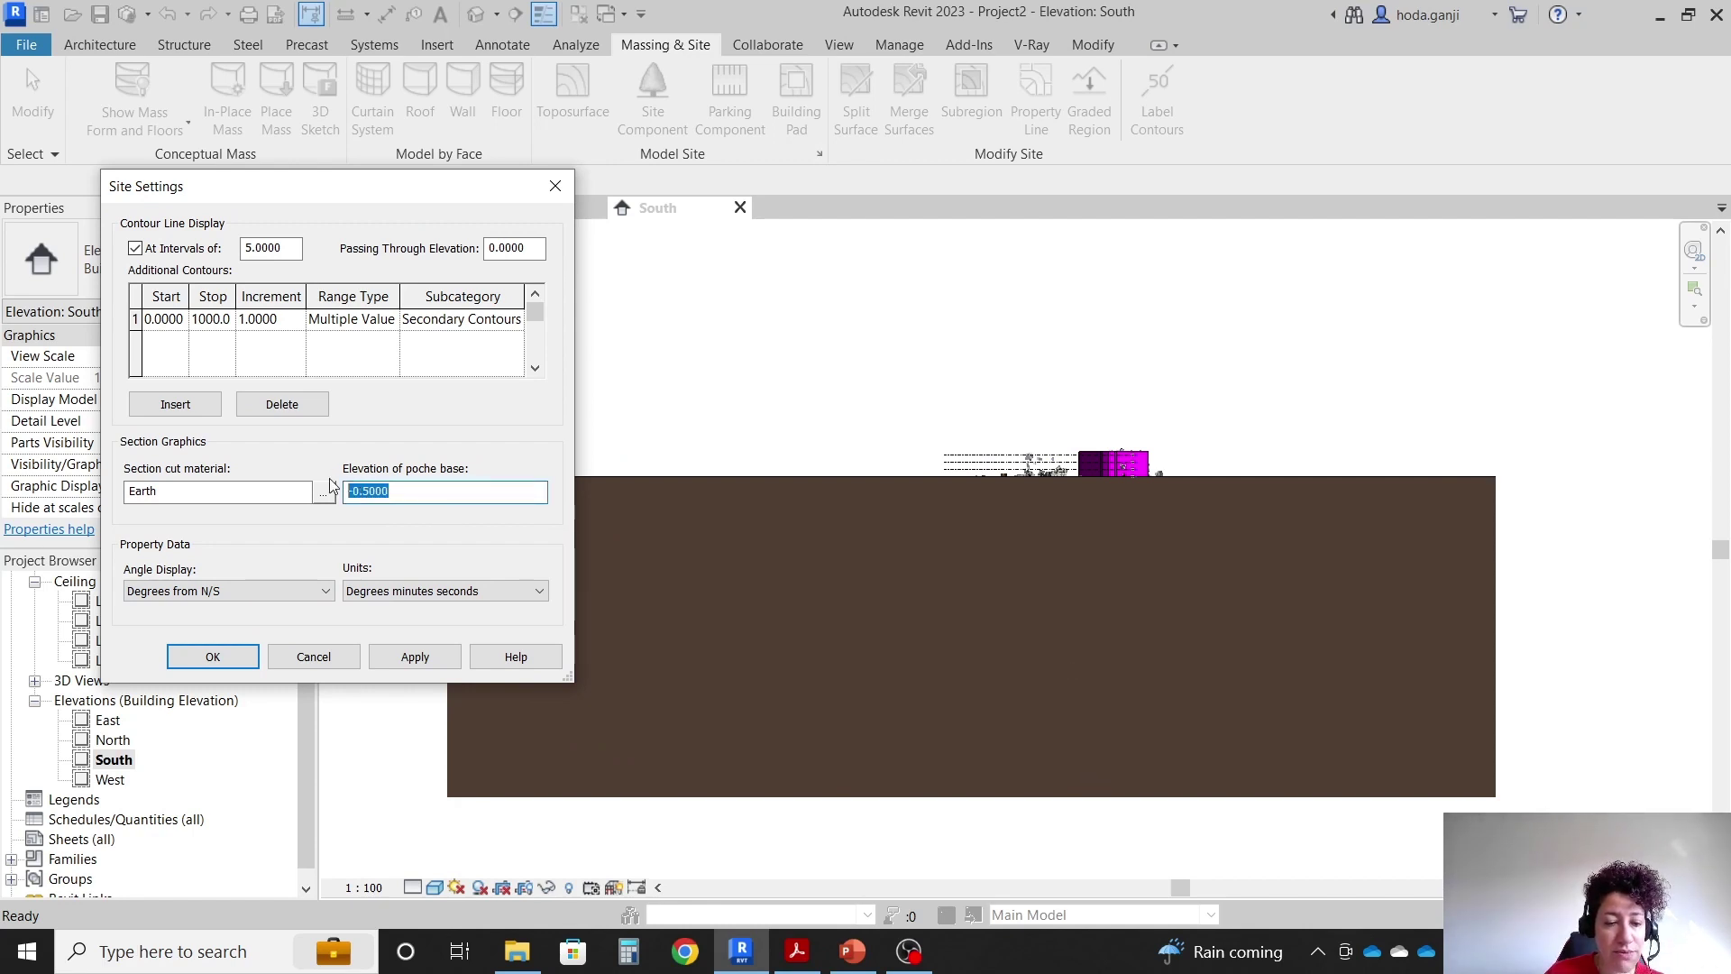
pyautogui.write('139')
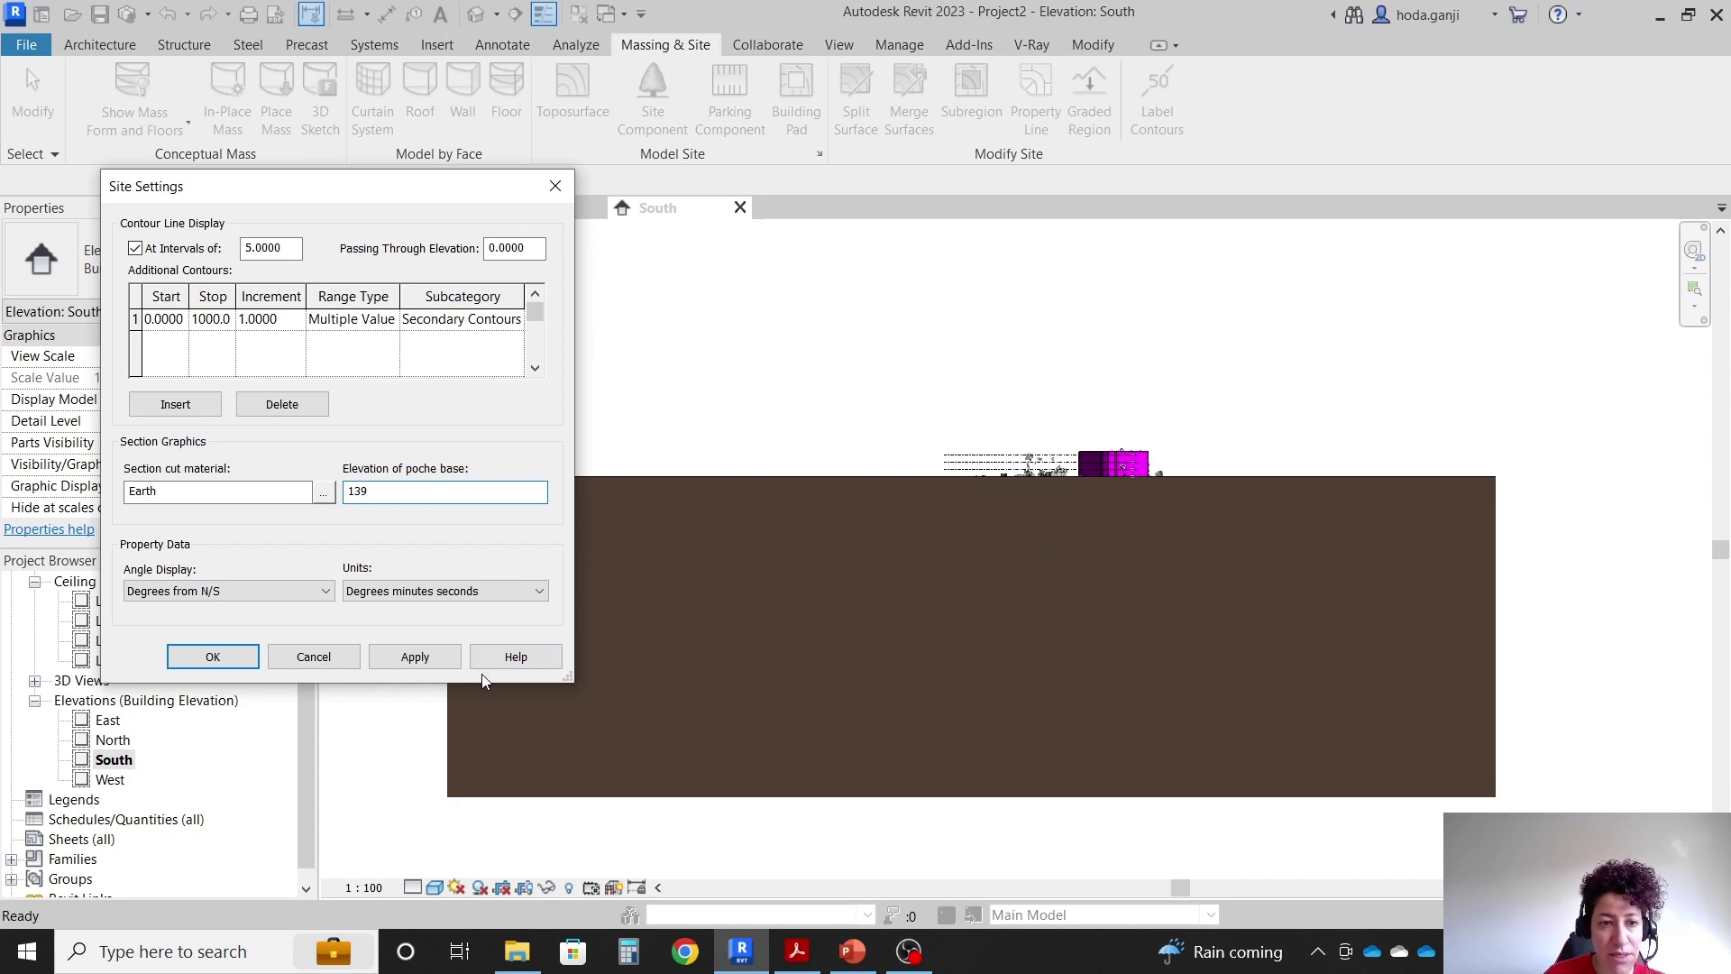
pyautogui.click(416, 657)
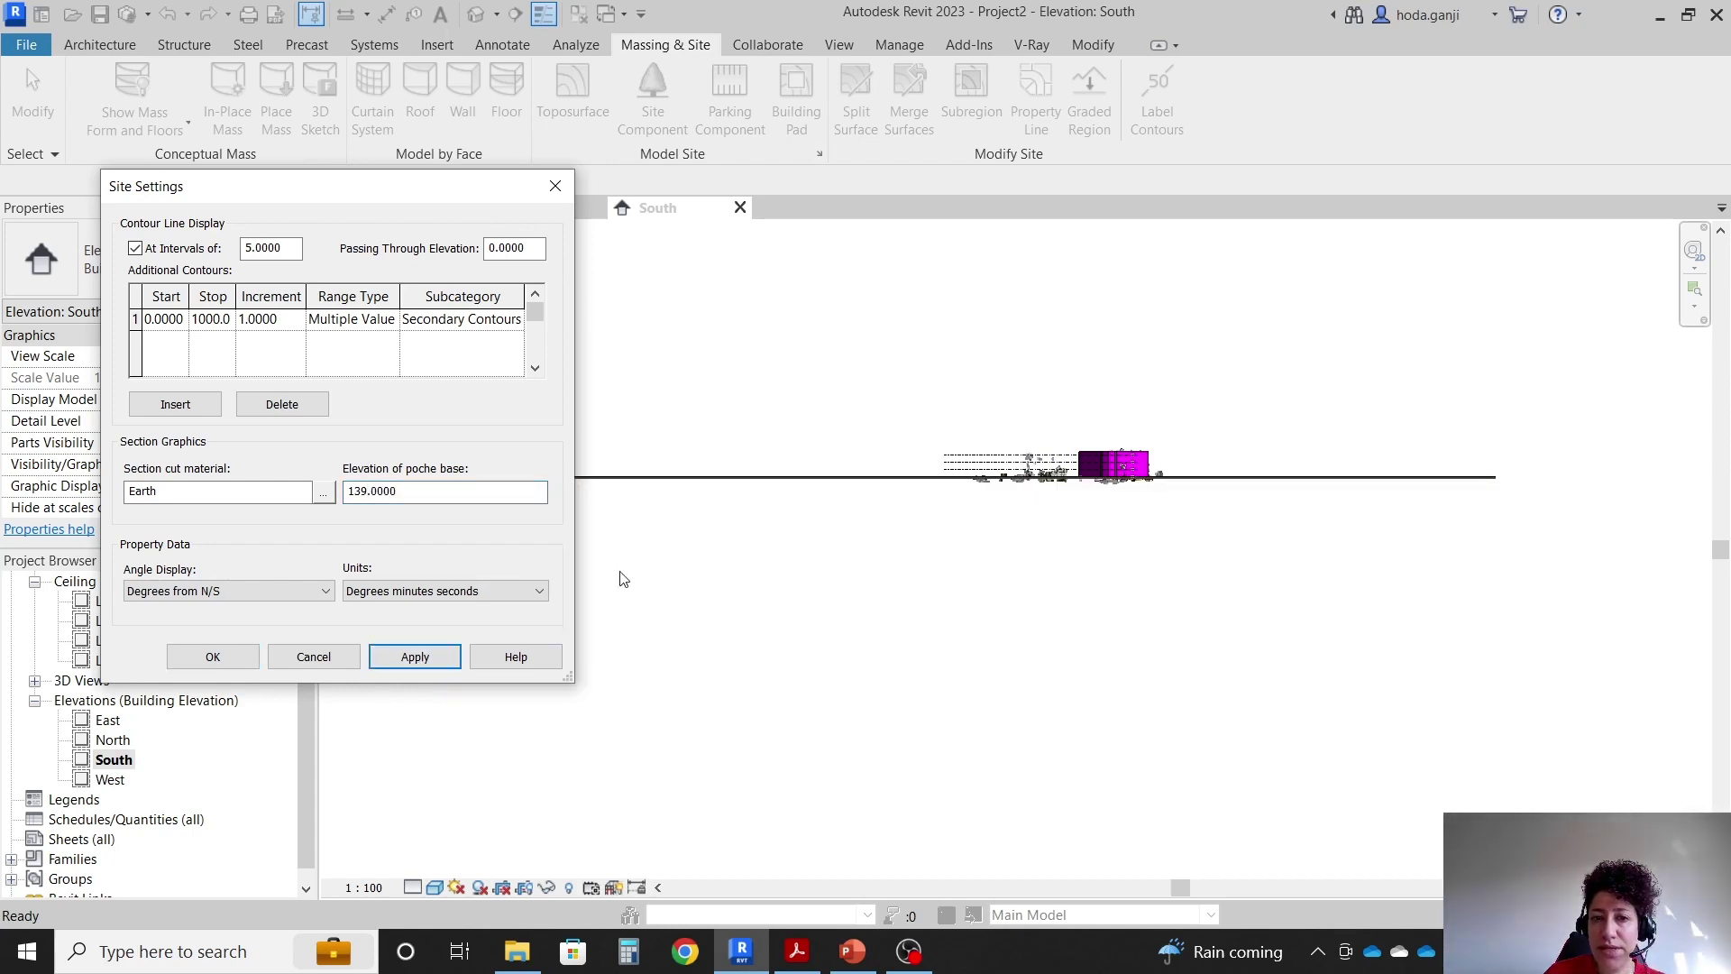
# Set the poche base elevation to 135, then revise it to 138 and confirm.
pyautogui.moveTo(442, 492); pyautogui.dragTo(374, 494)
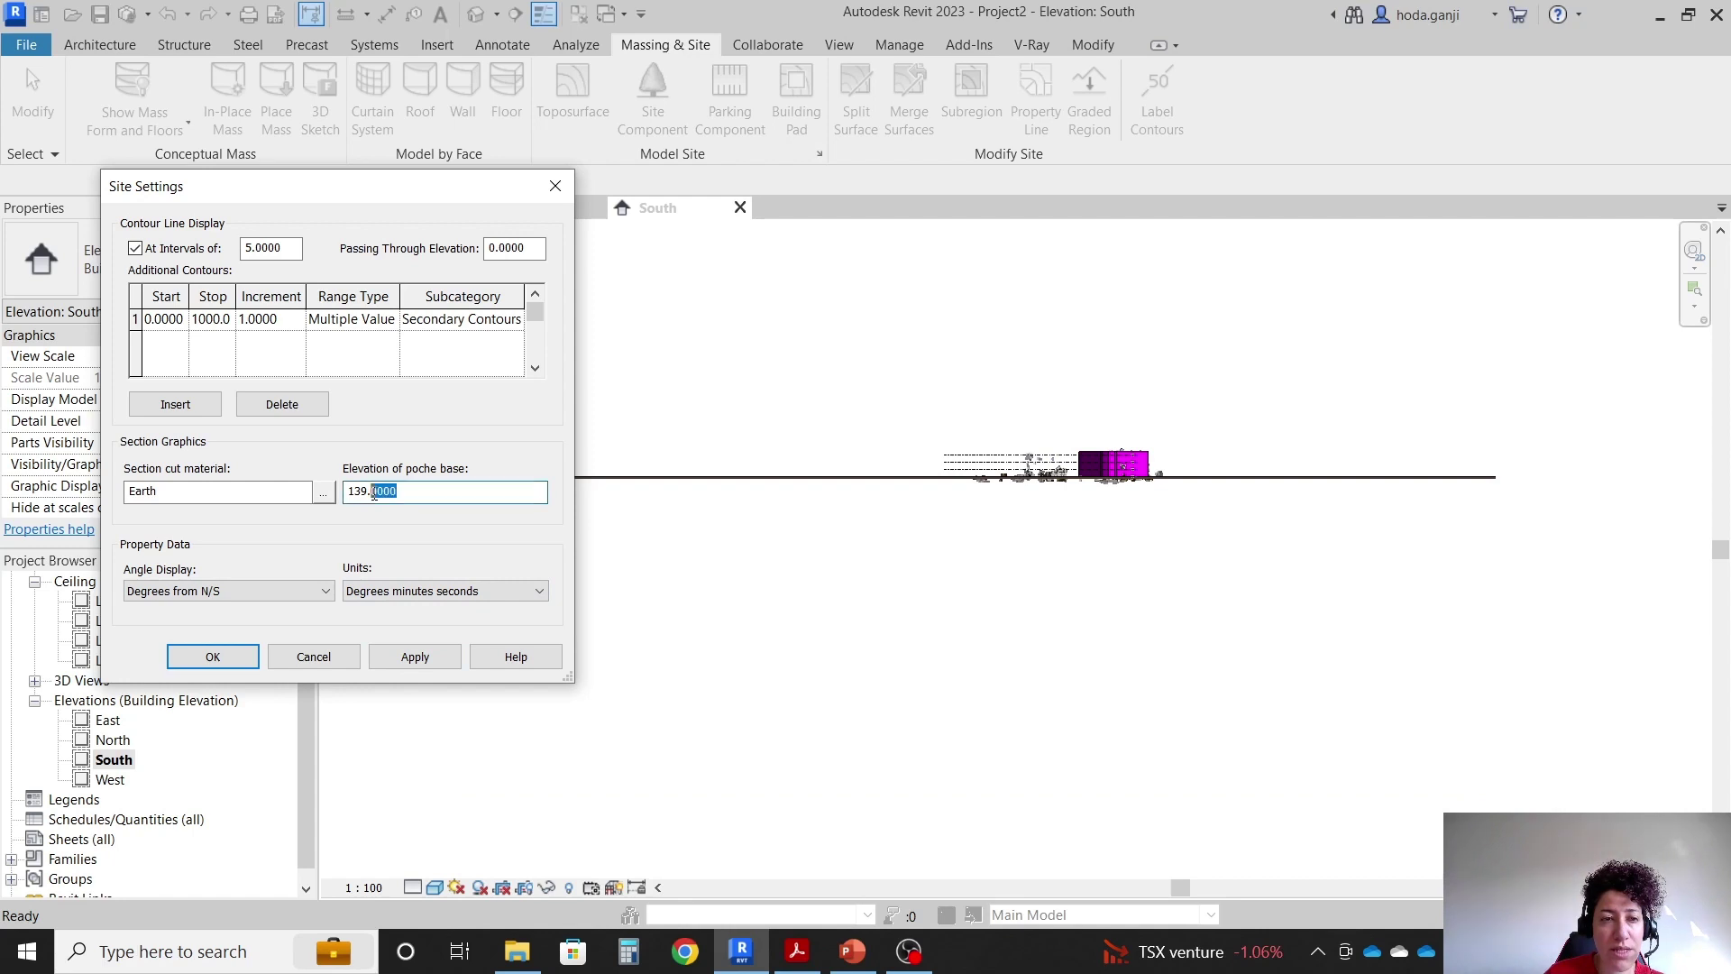
pyautogui.write('135')
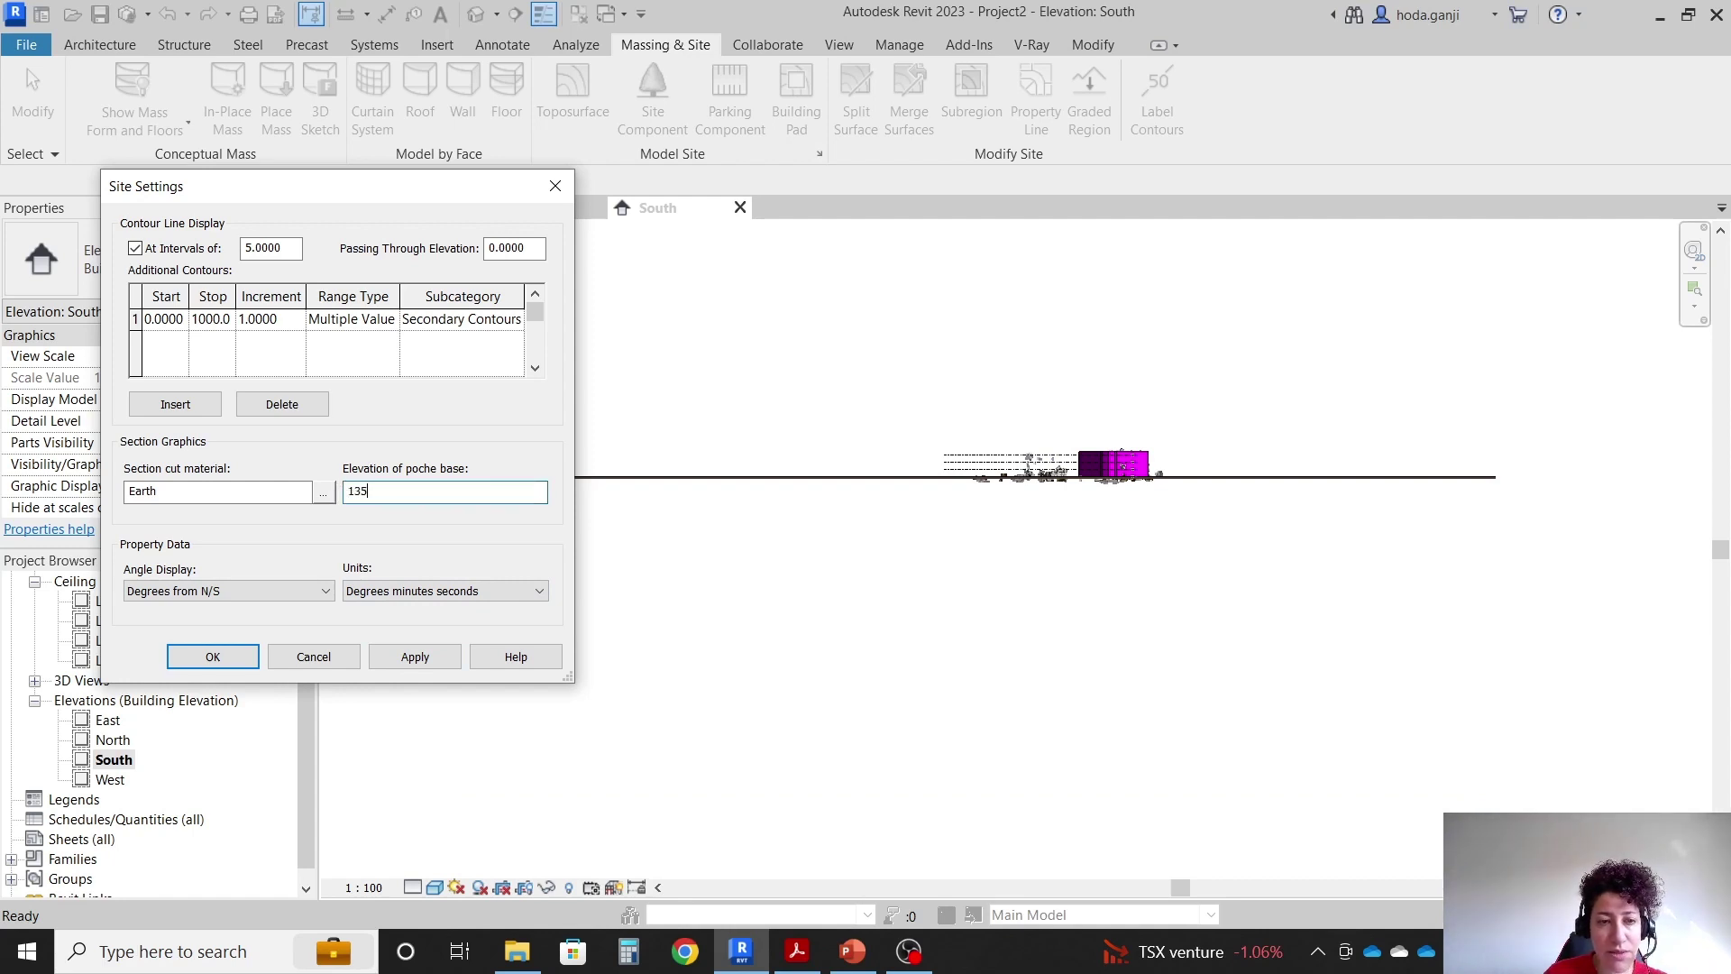
pyautogui.click(223, 657)
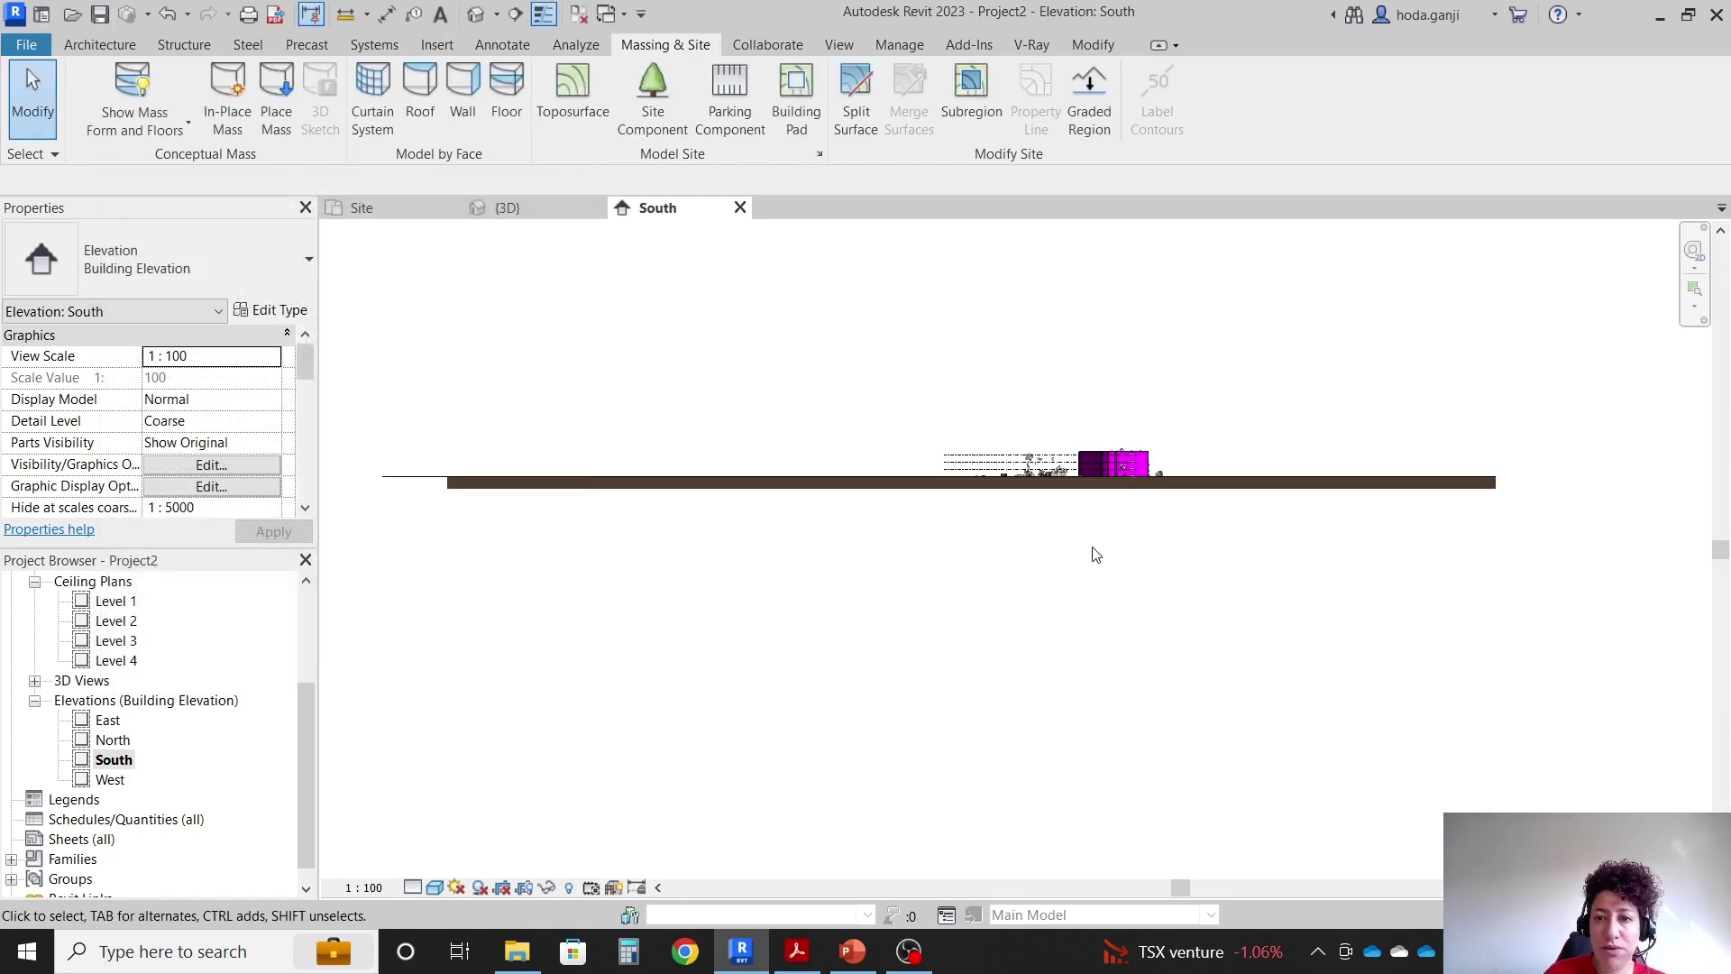
pyautogui.scroll(8, 1104, 467)
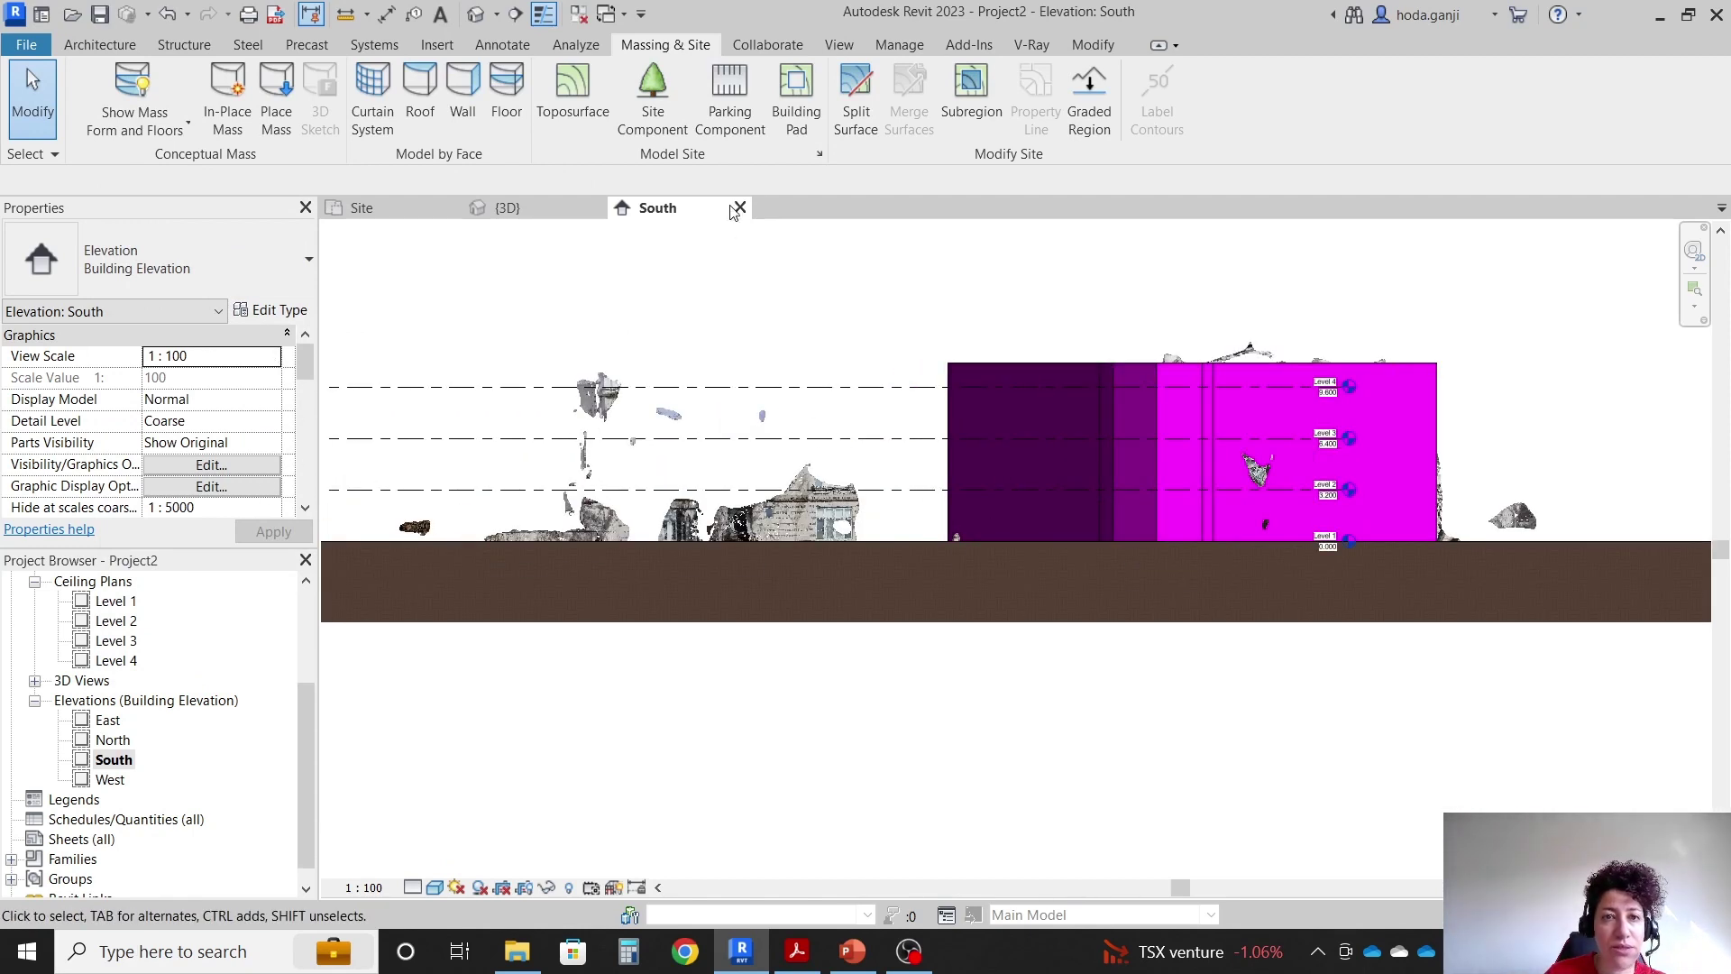
pyautogui.click(820, 155)
pyautogui.doubleClick(405, 490)
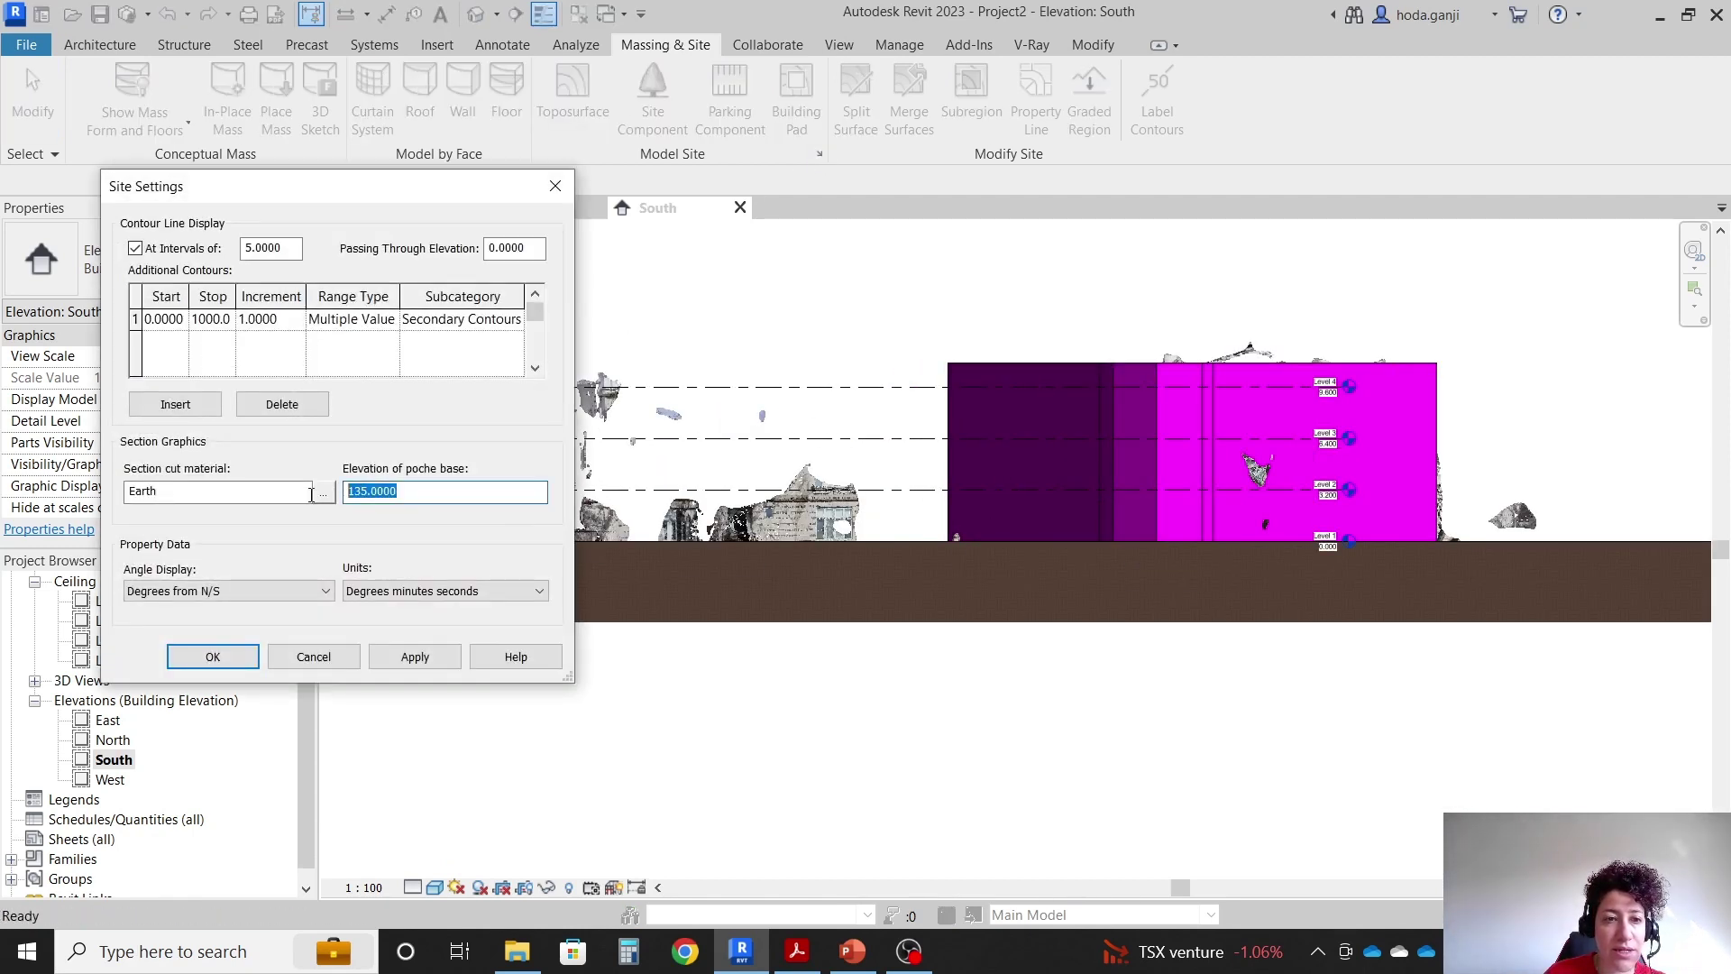
pyautogui.write('137')
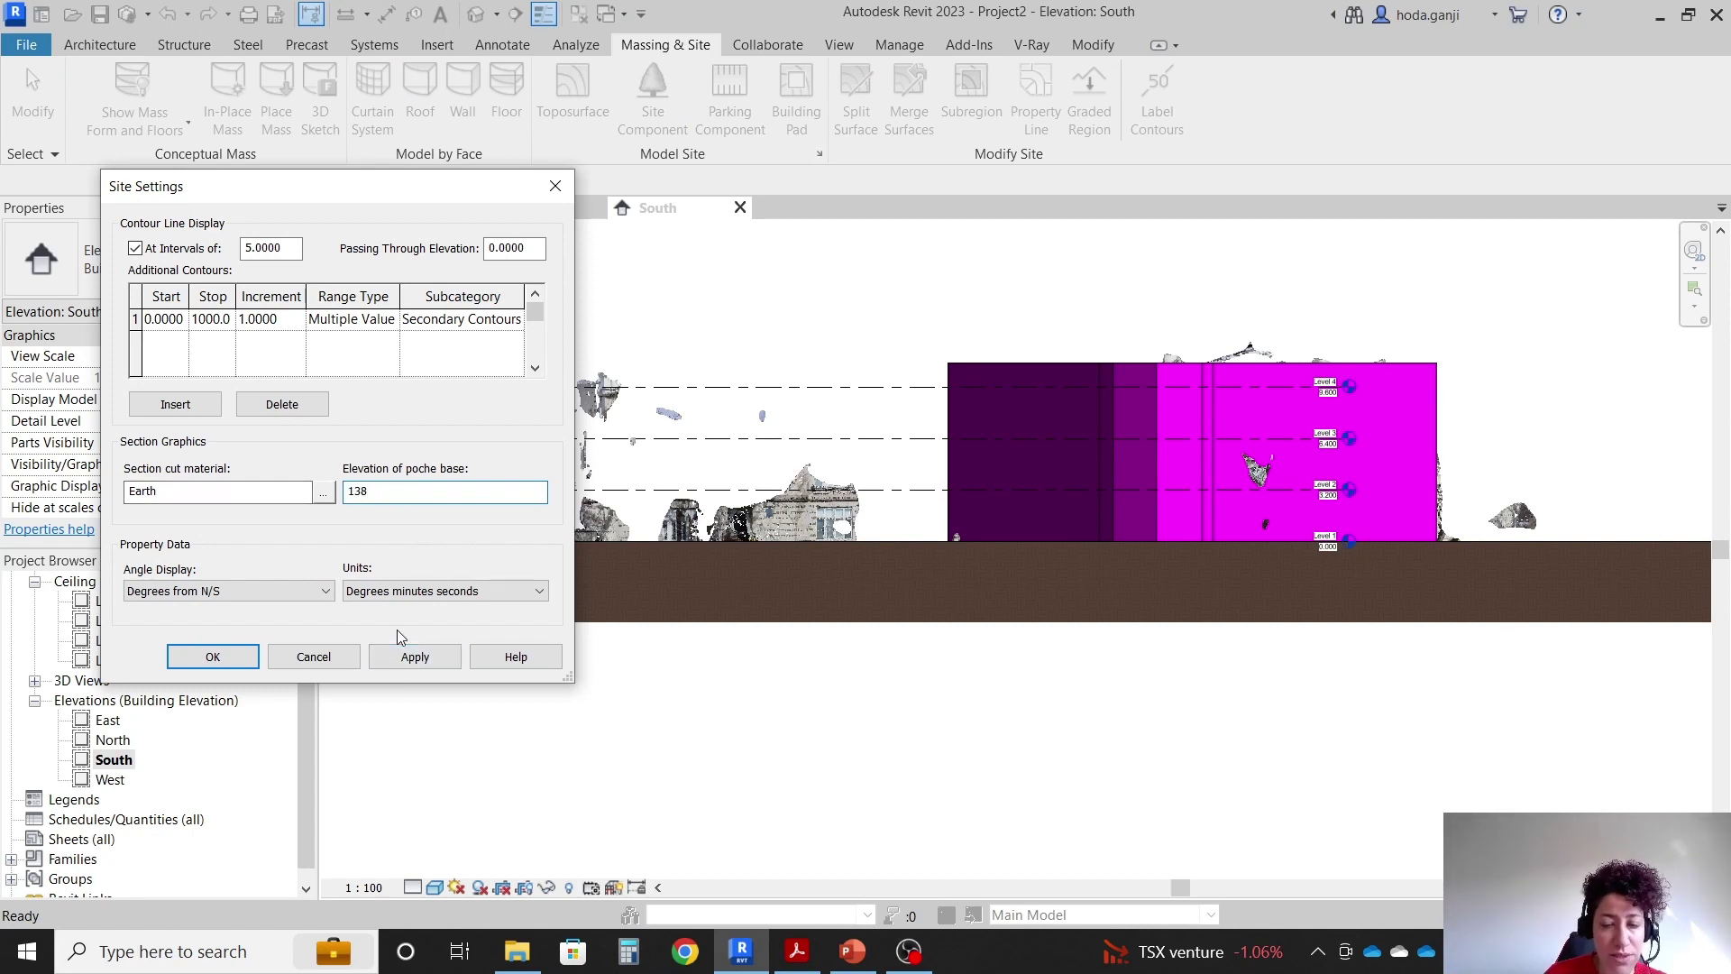
pyautogui.click(216, 657)
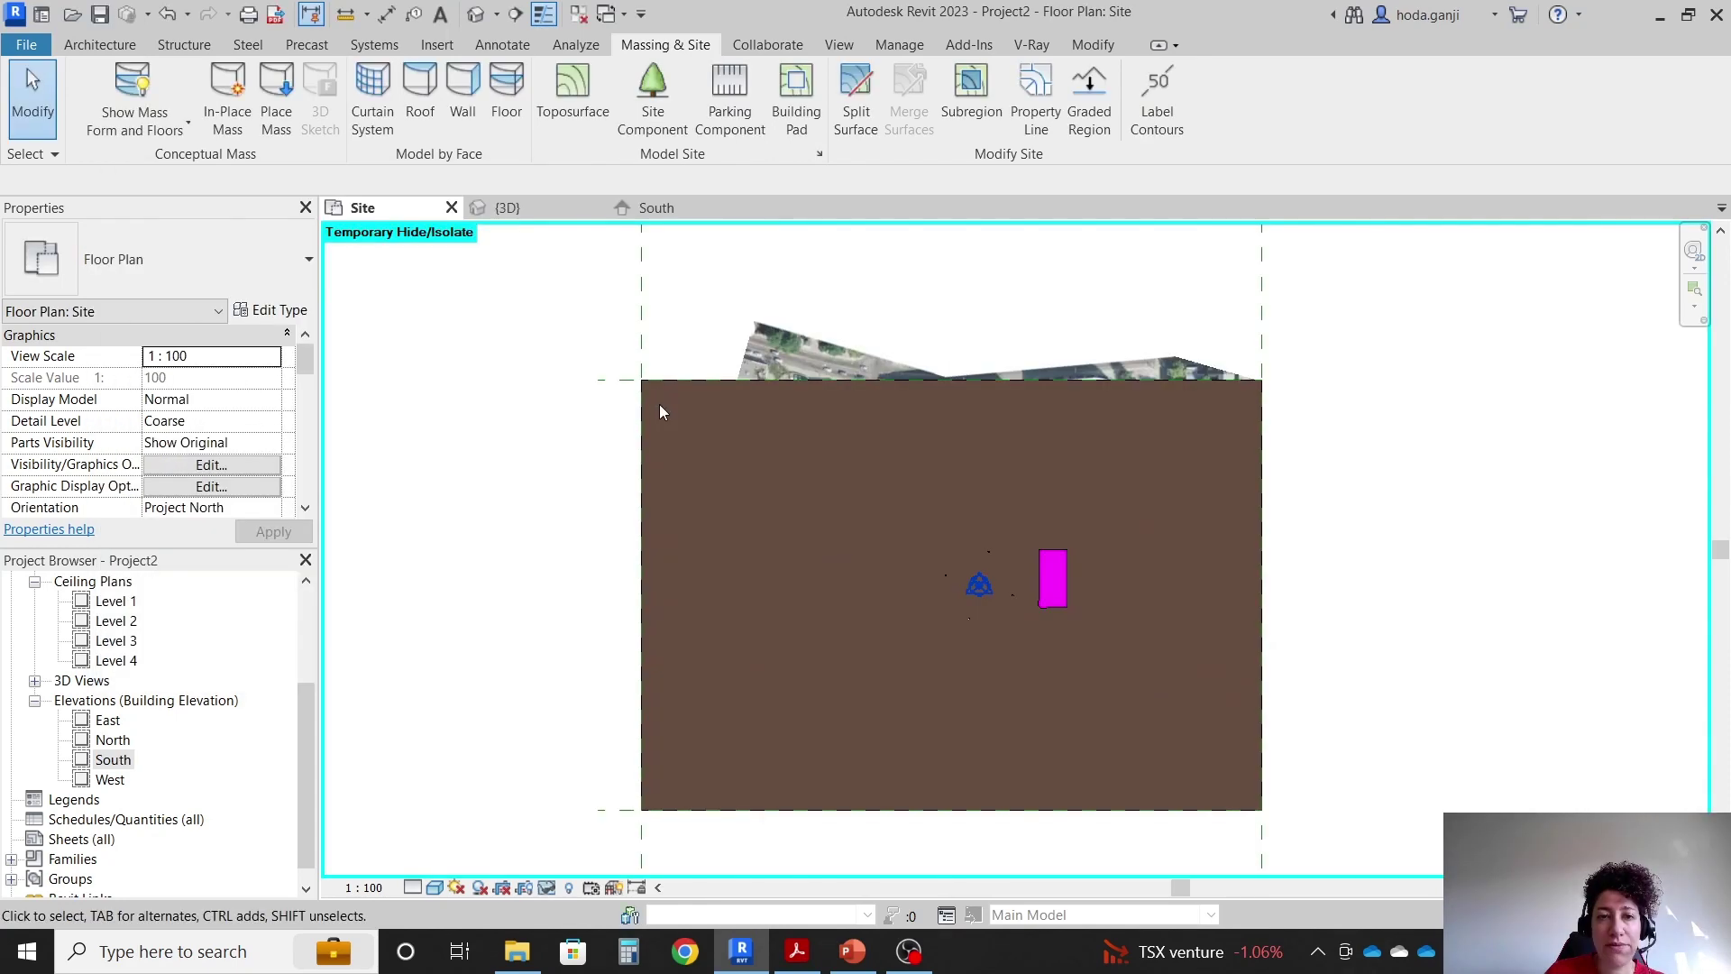
# Check the toposurface on the site plan, then return to the Assignment 2a slide in PowerPoint.
pyautogui.click(701, 438)
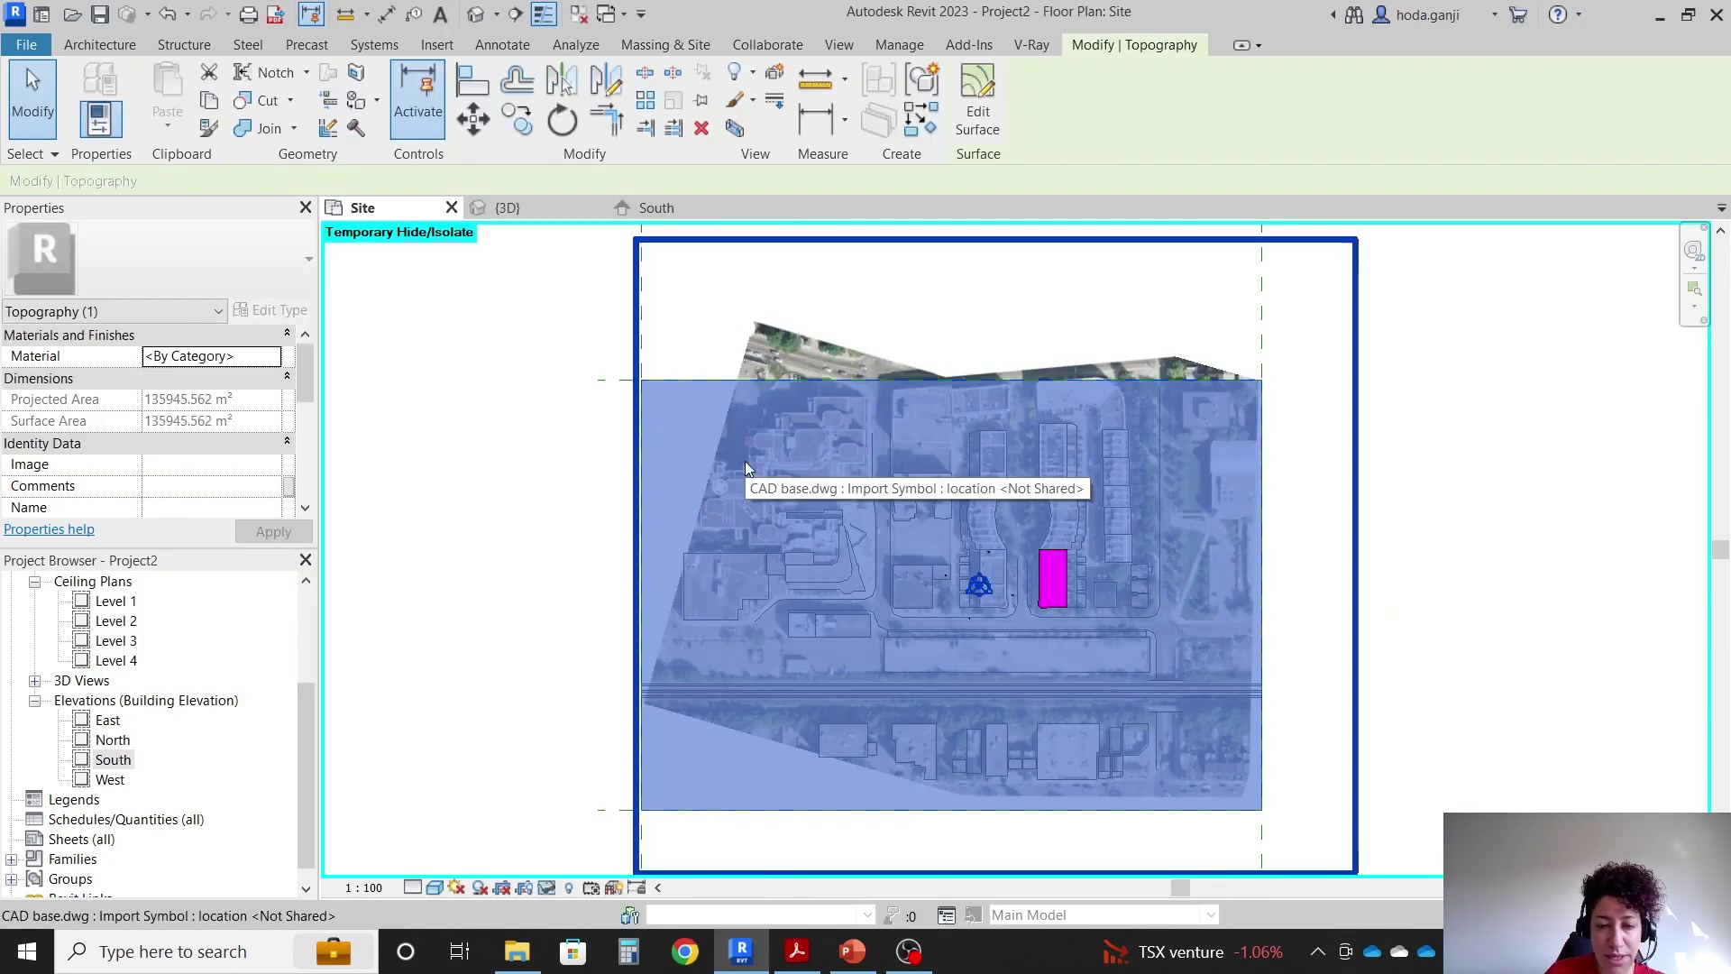
pyautogui.press('Escape')
pyautogui.scroll(3, 1064, 586)
pyautogui.scroll(2, 1010, 561)
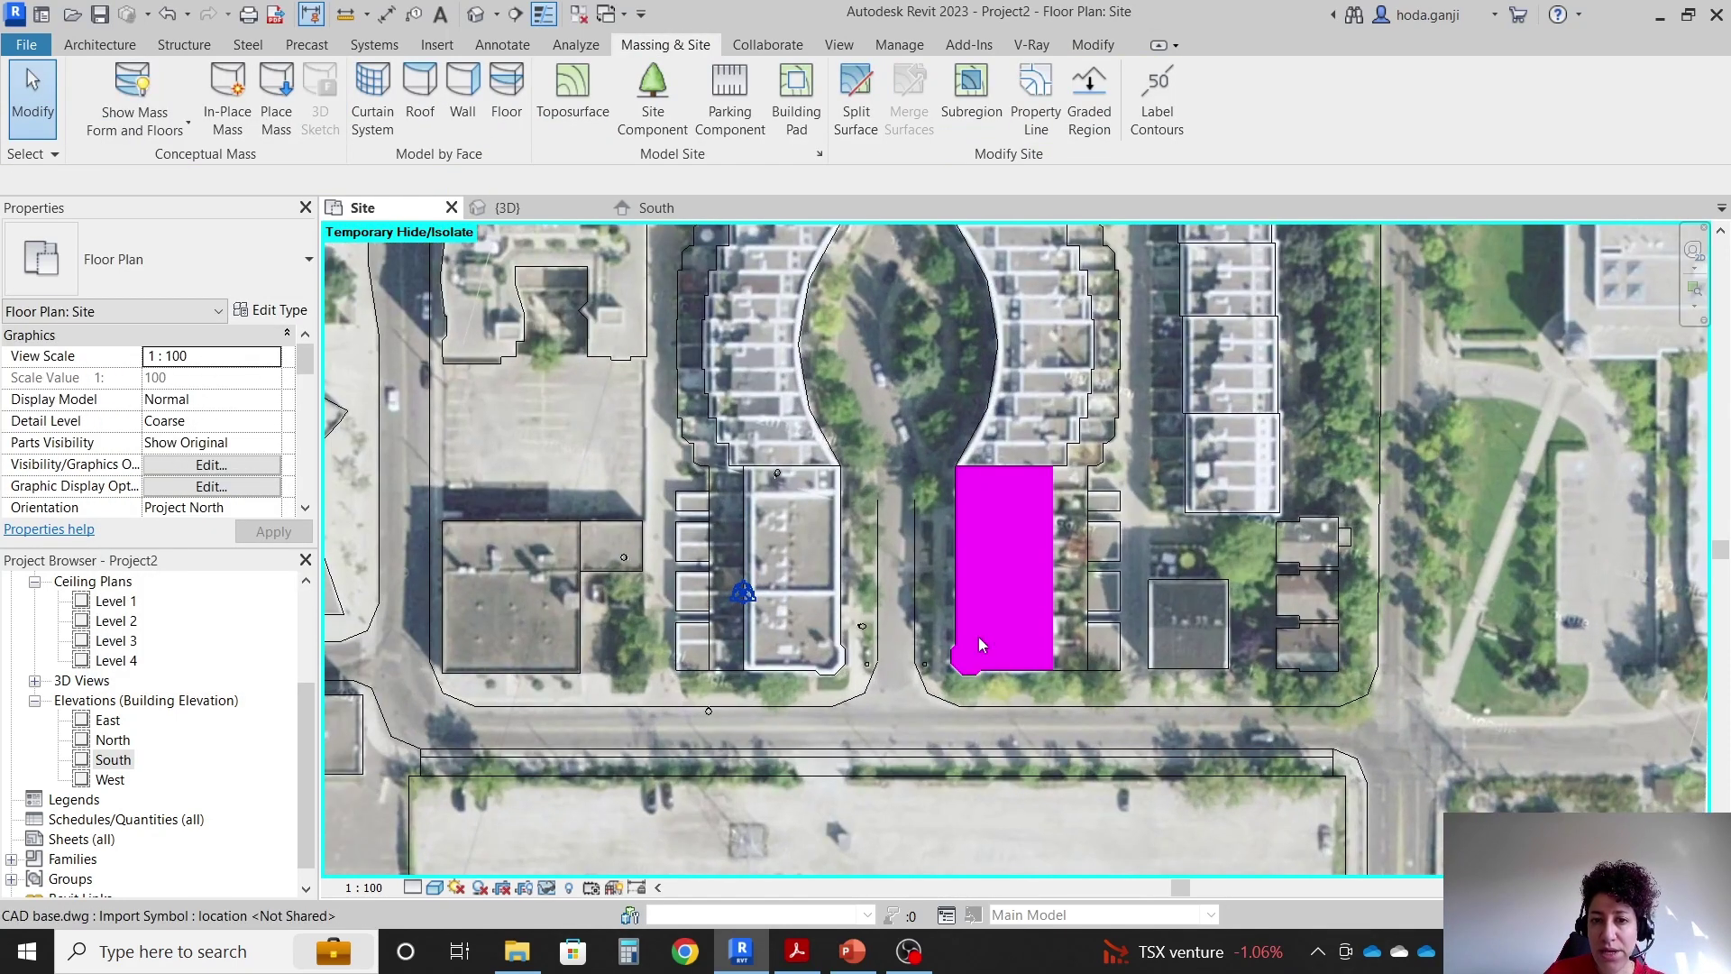
pyautogui.scroll(-1, 818, 573)
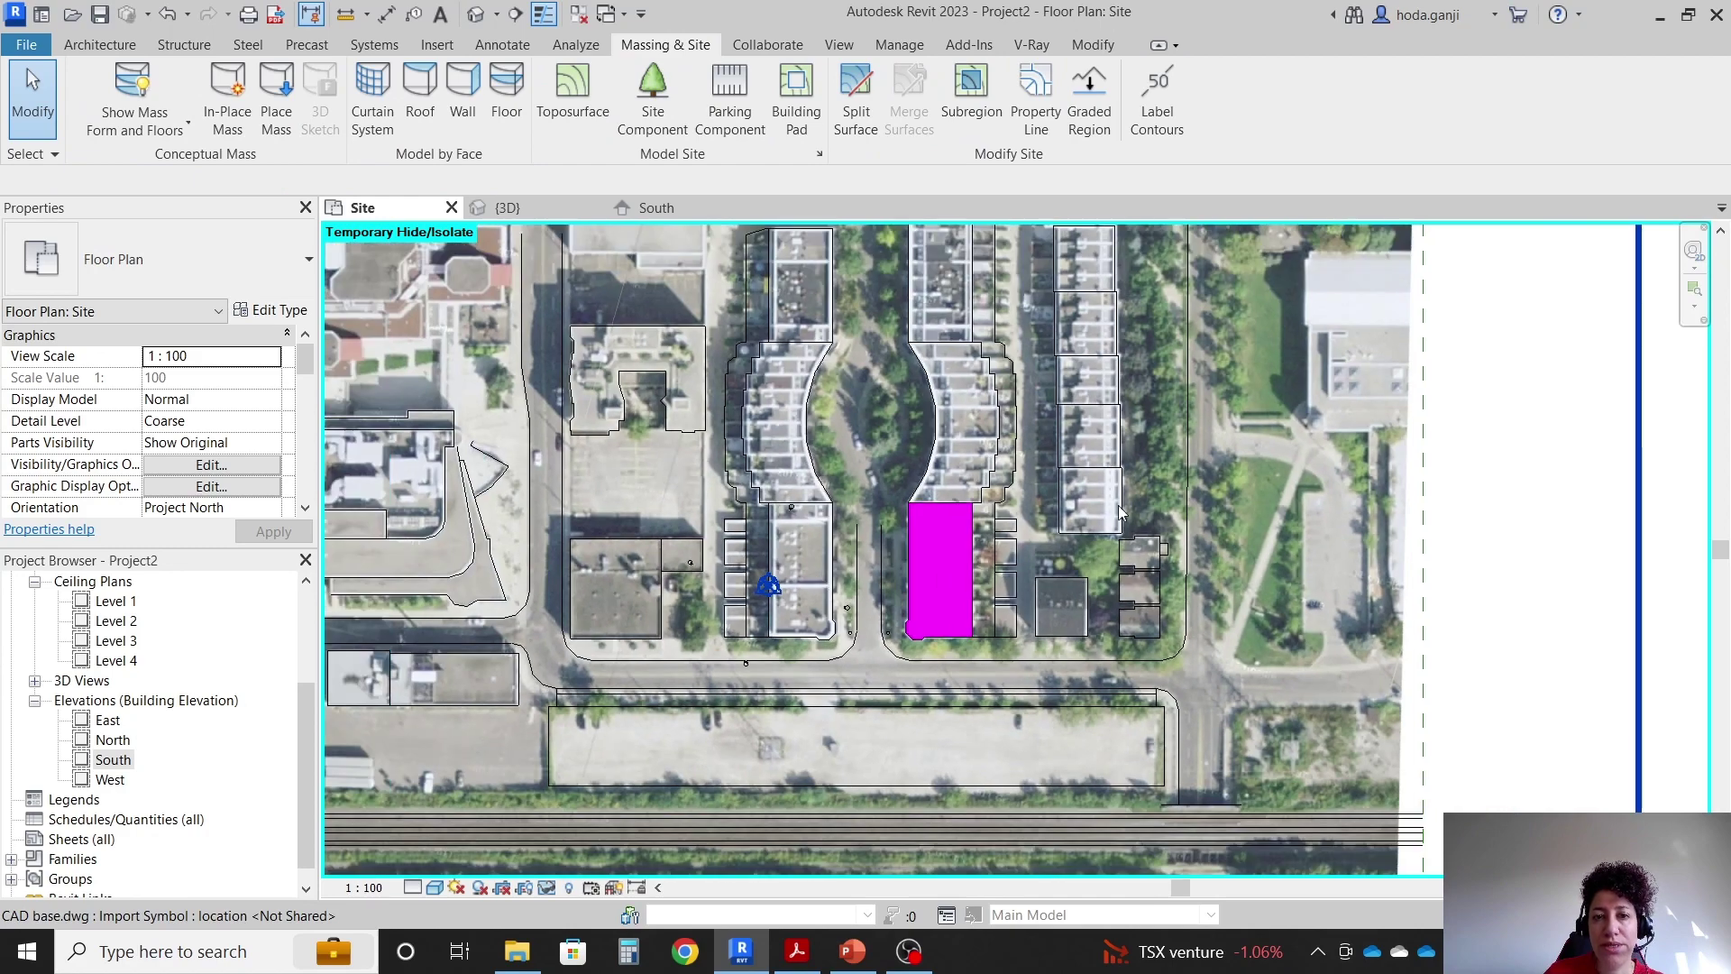
pyautogui.scroll(-2, 983, 392)
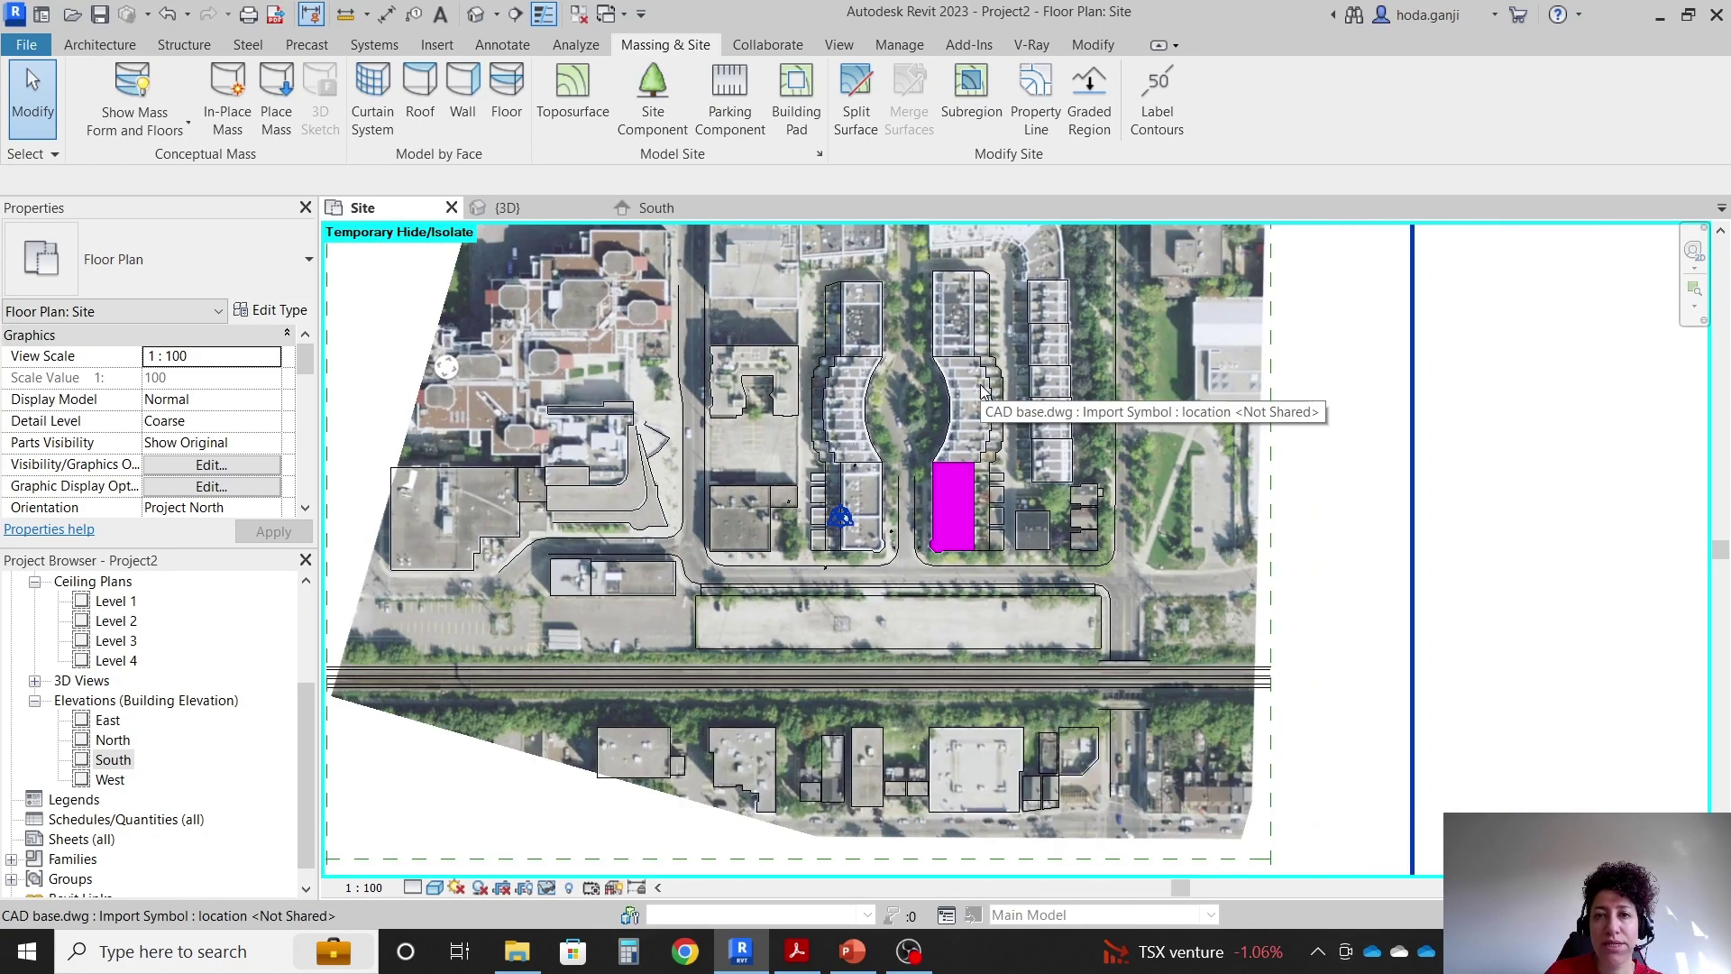
pyautogui.click(852, 952)
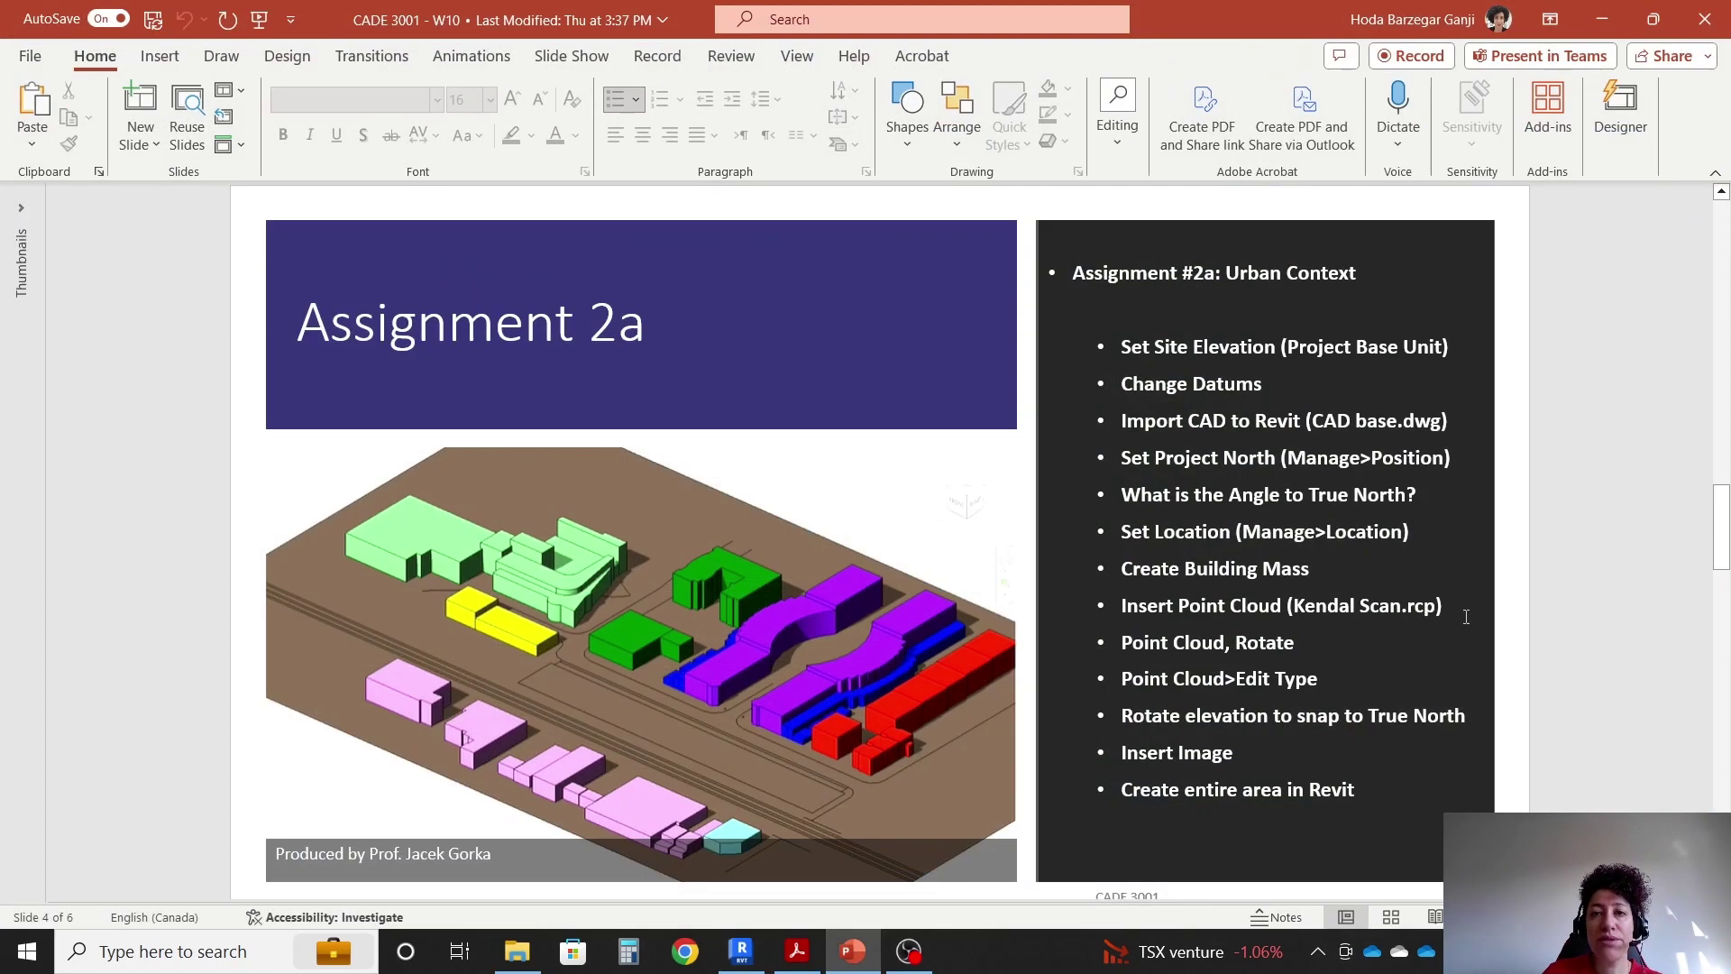